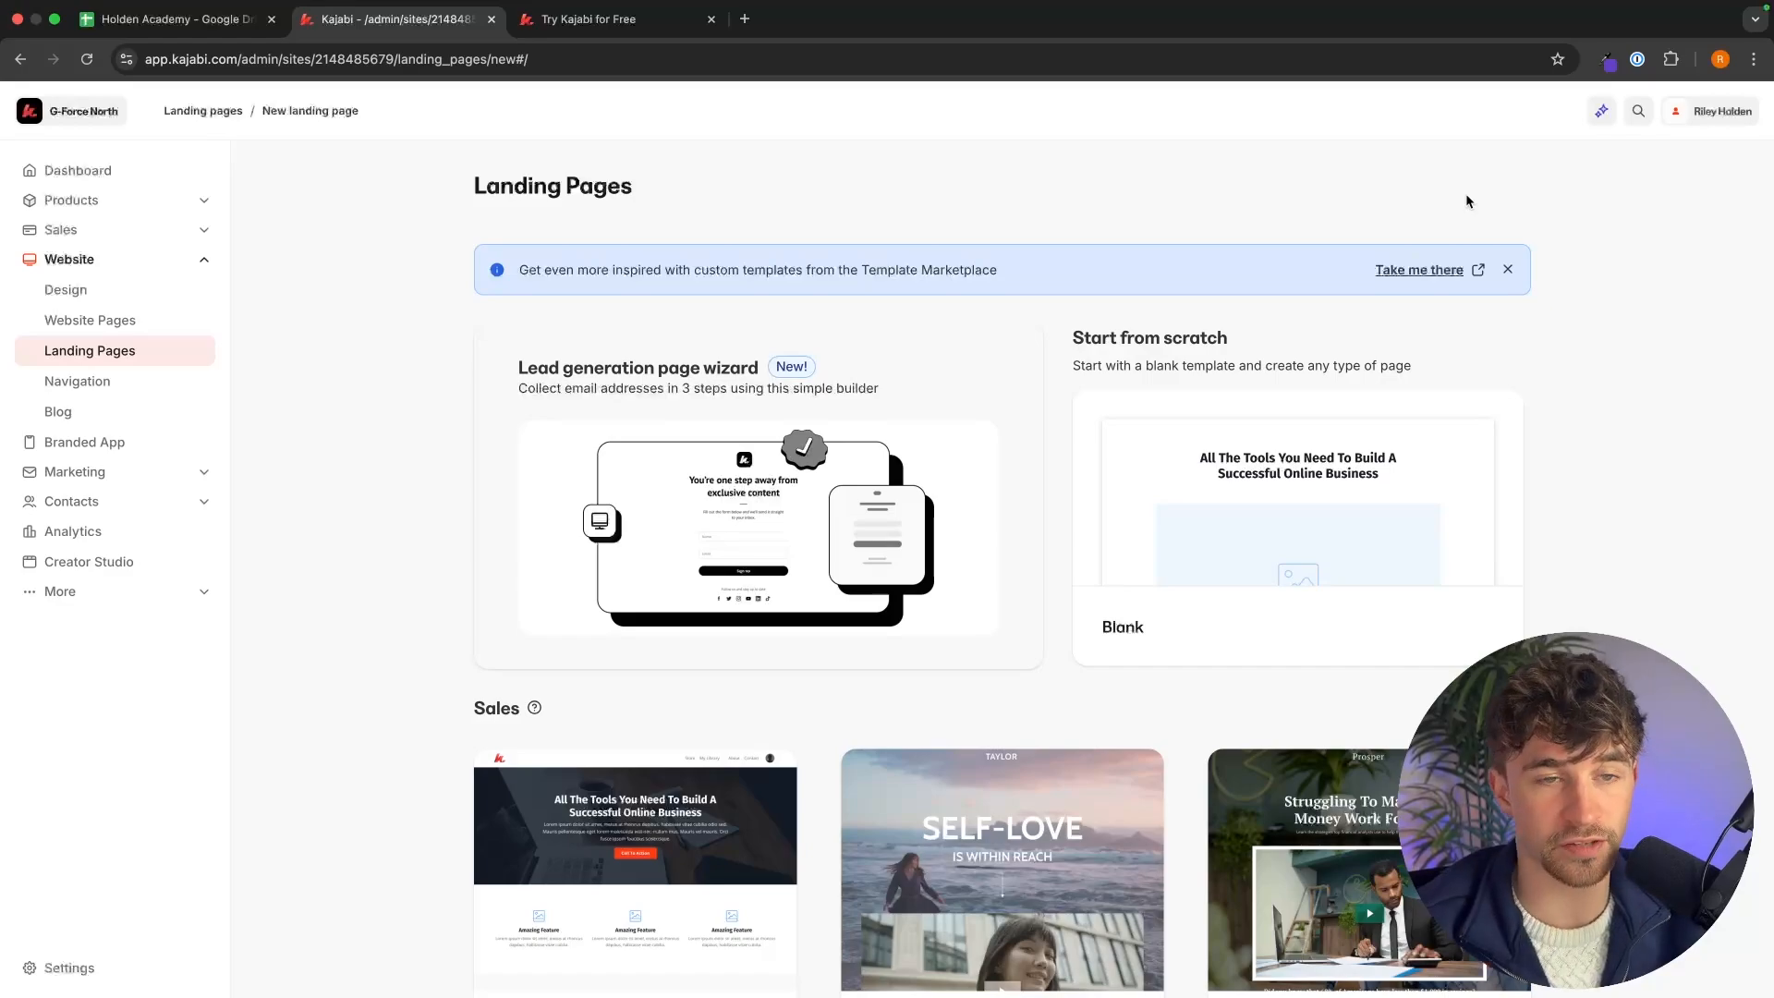
Browse the sales landing page templates, including the full list of all templates.
scroll(1586, 566, "down", 4)
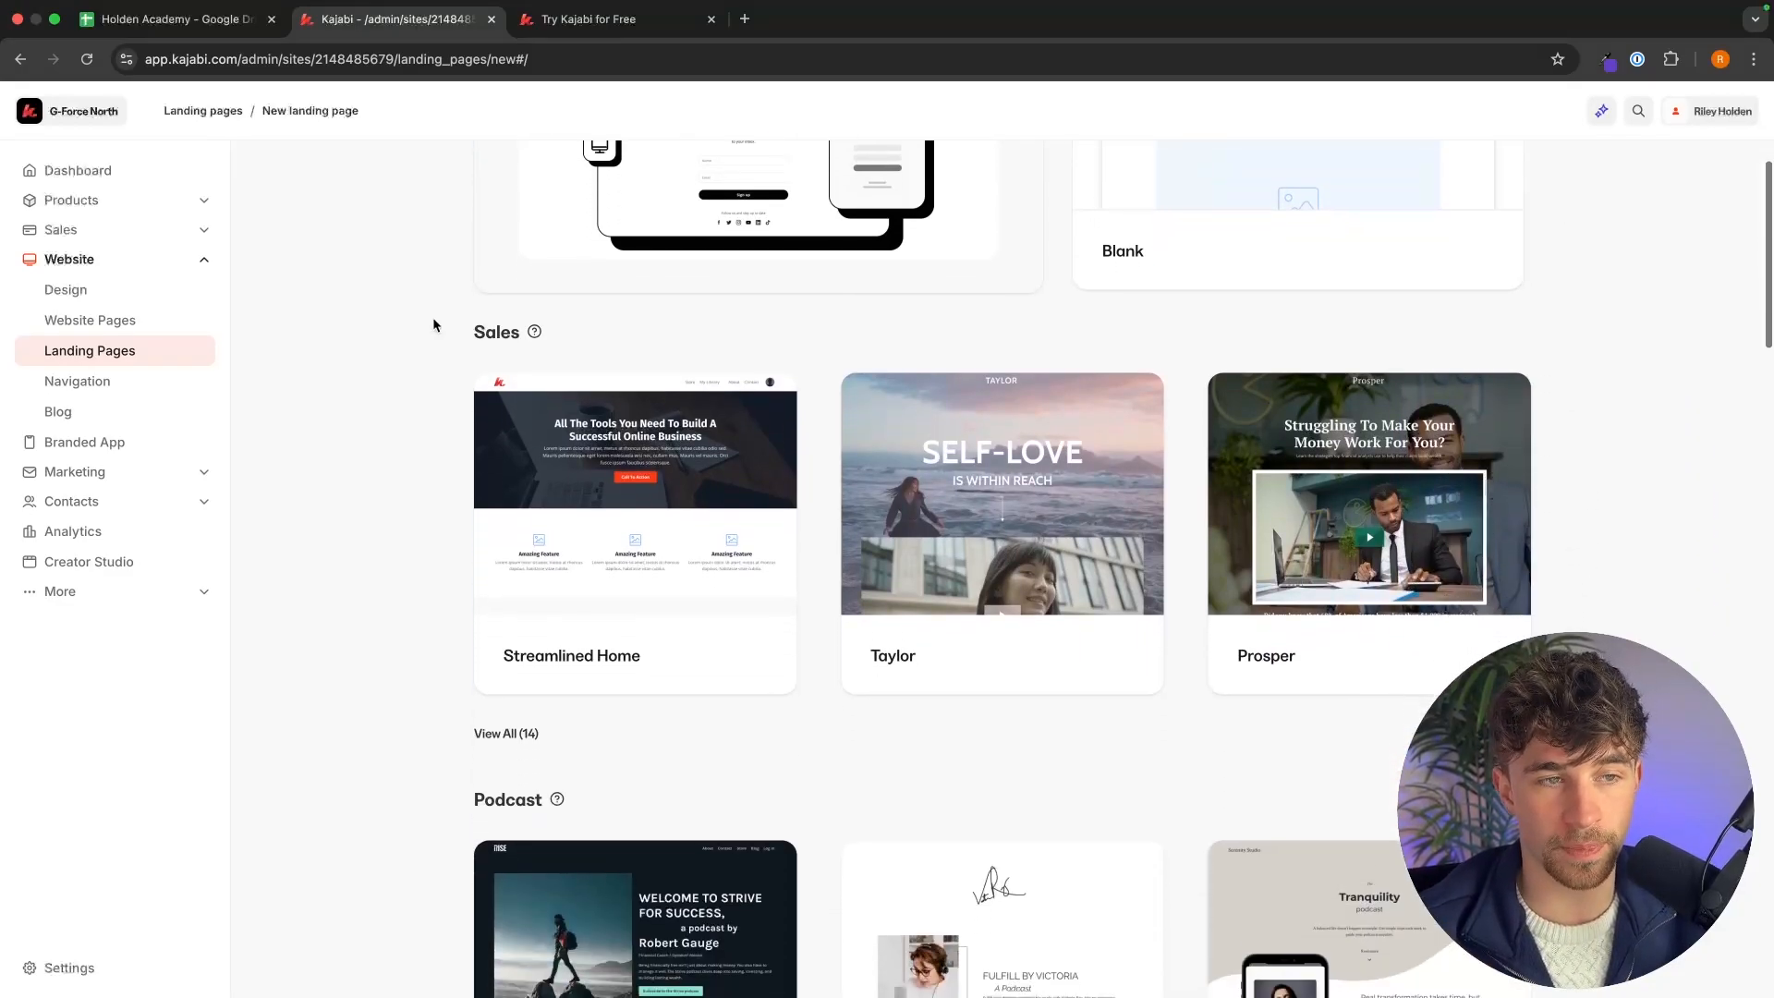
left_click_drag(447, 337, 653, 321)
left_click(691, 316)
scroll(628, 480, "down", 1)
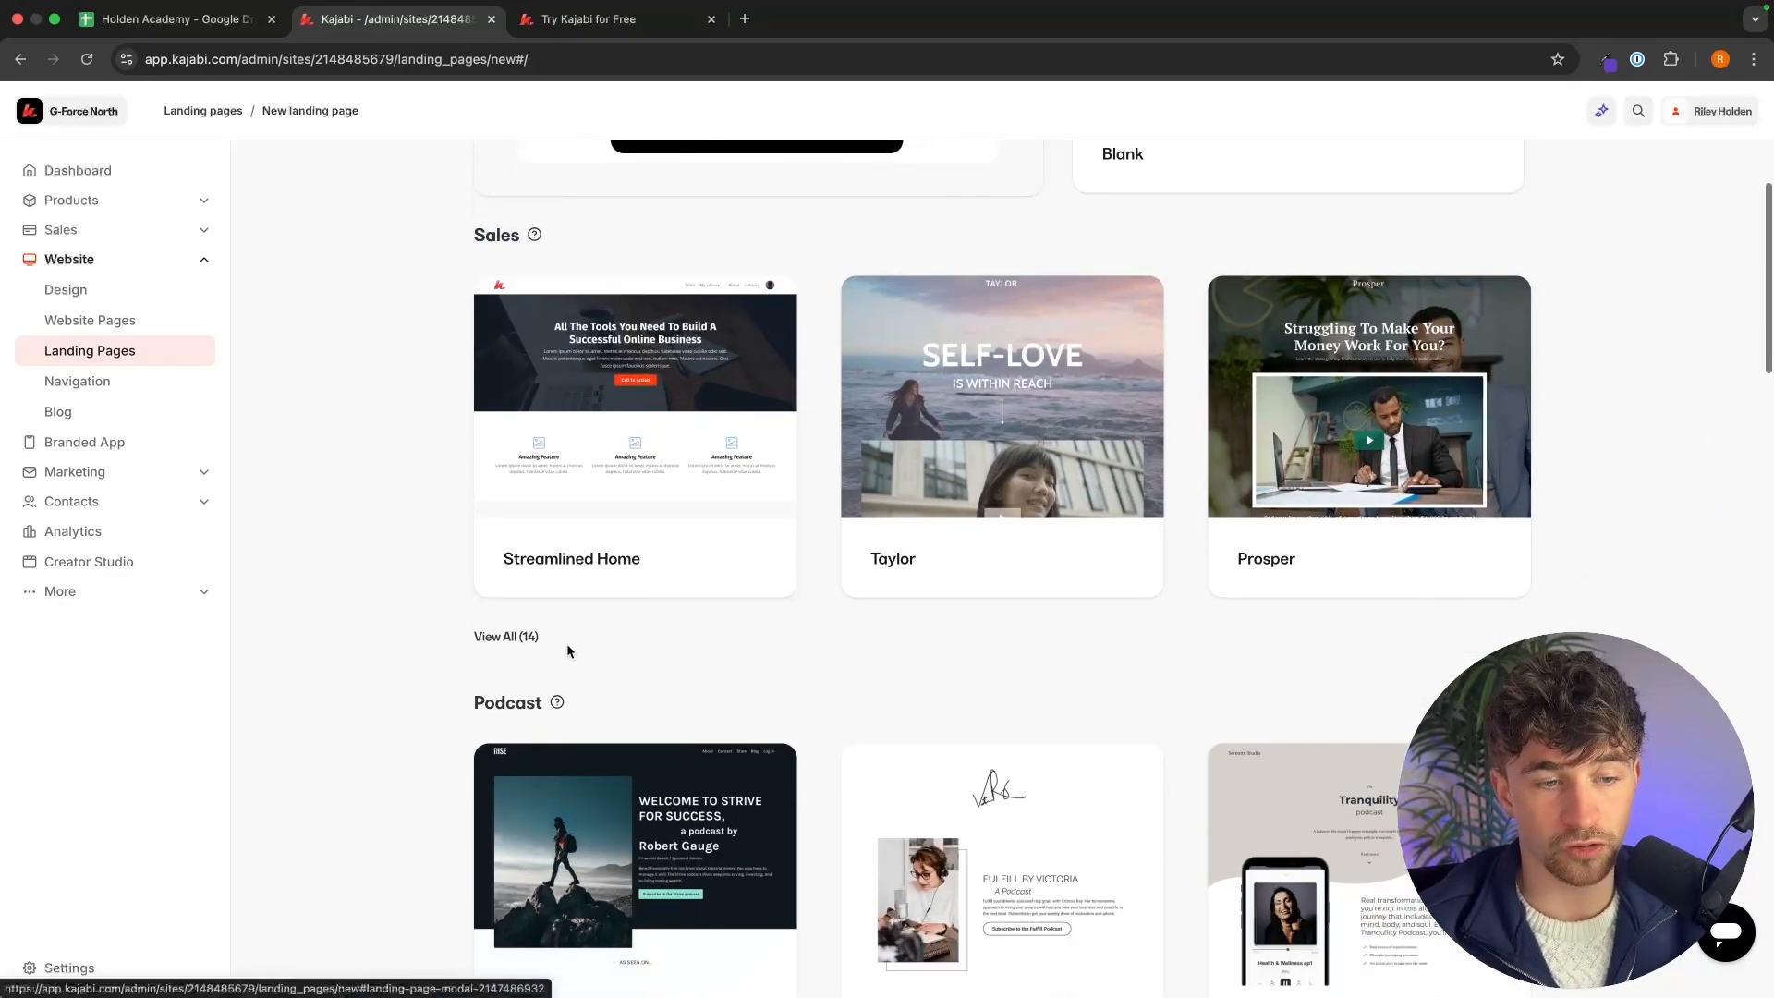
left_click(510, 636)
scroll(1357, 594, "down", 2)
scroll(1356, 594, "down", 1)
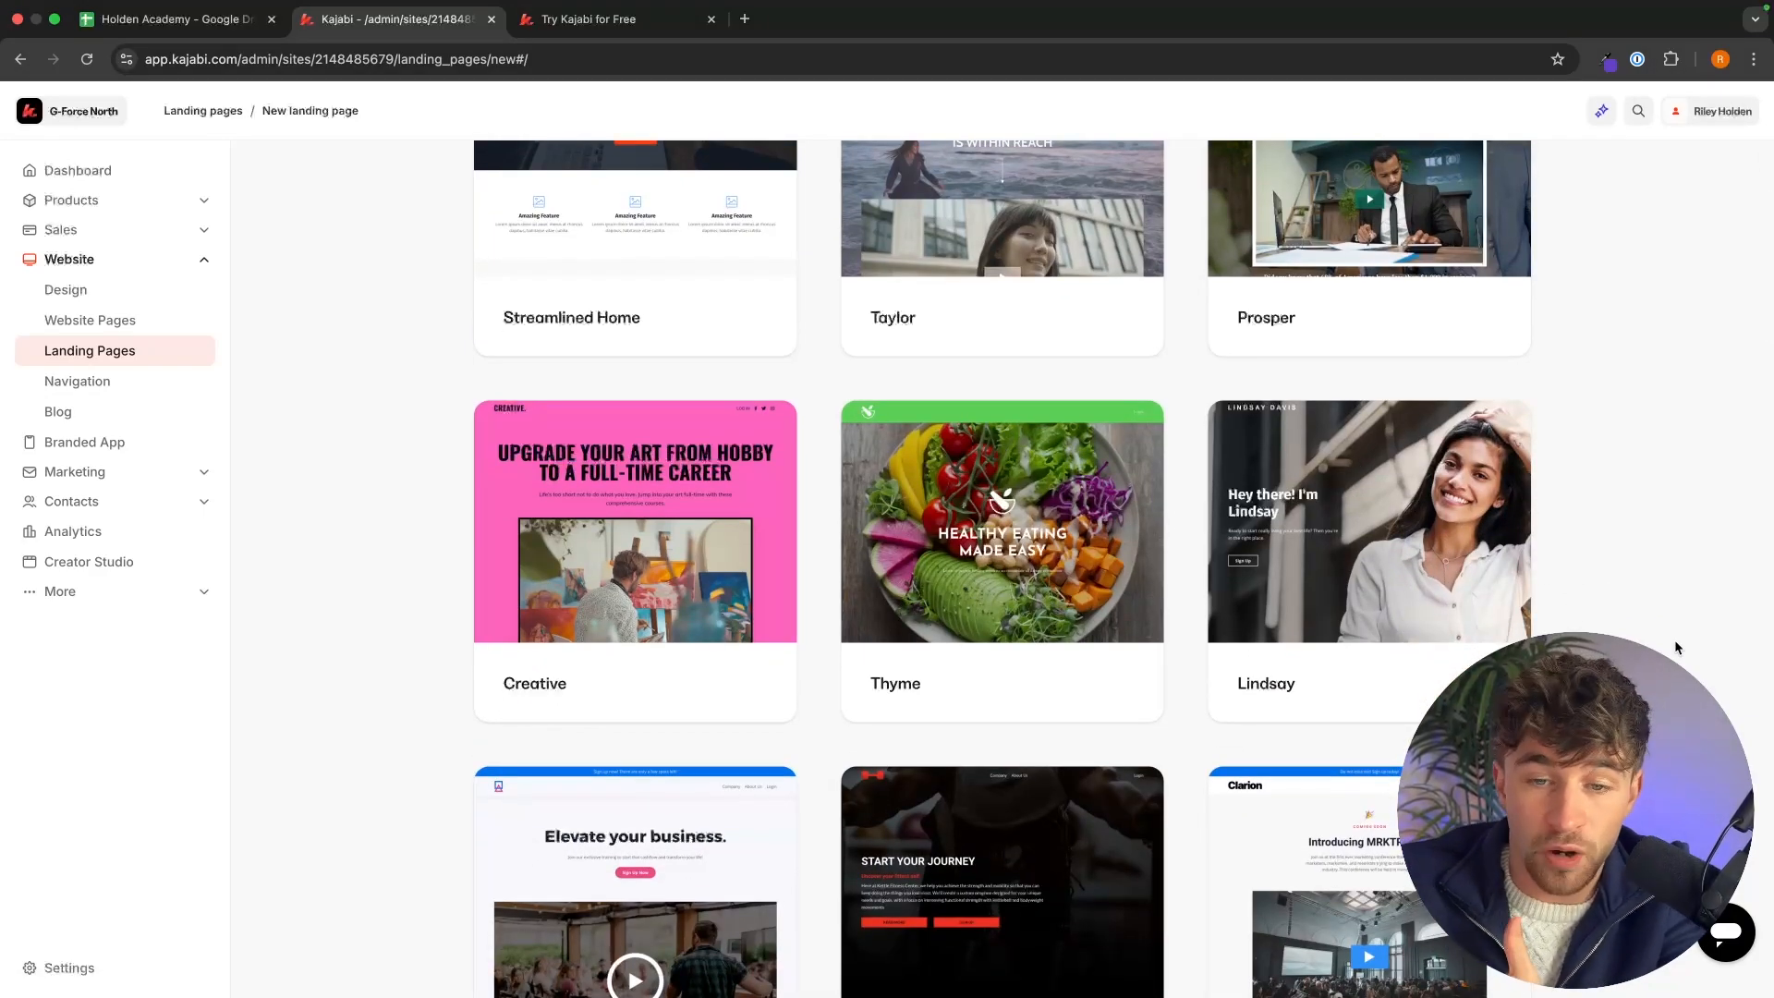
scroll(1676, 647, "down", 2)
scroll(1675, 647, "down", 5)
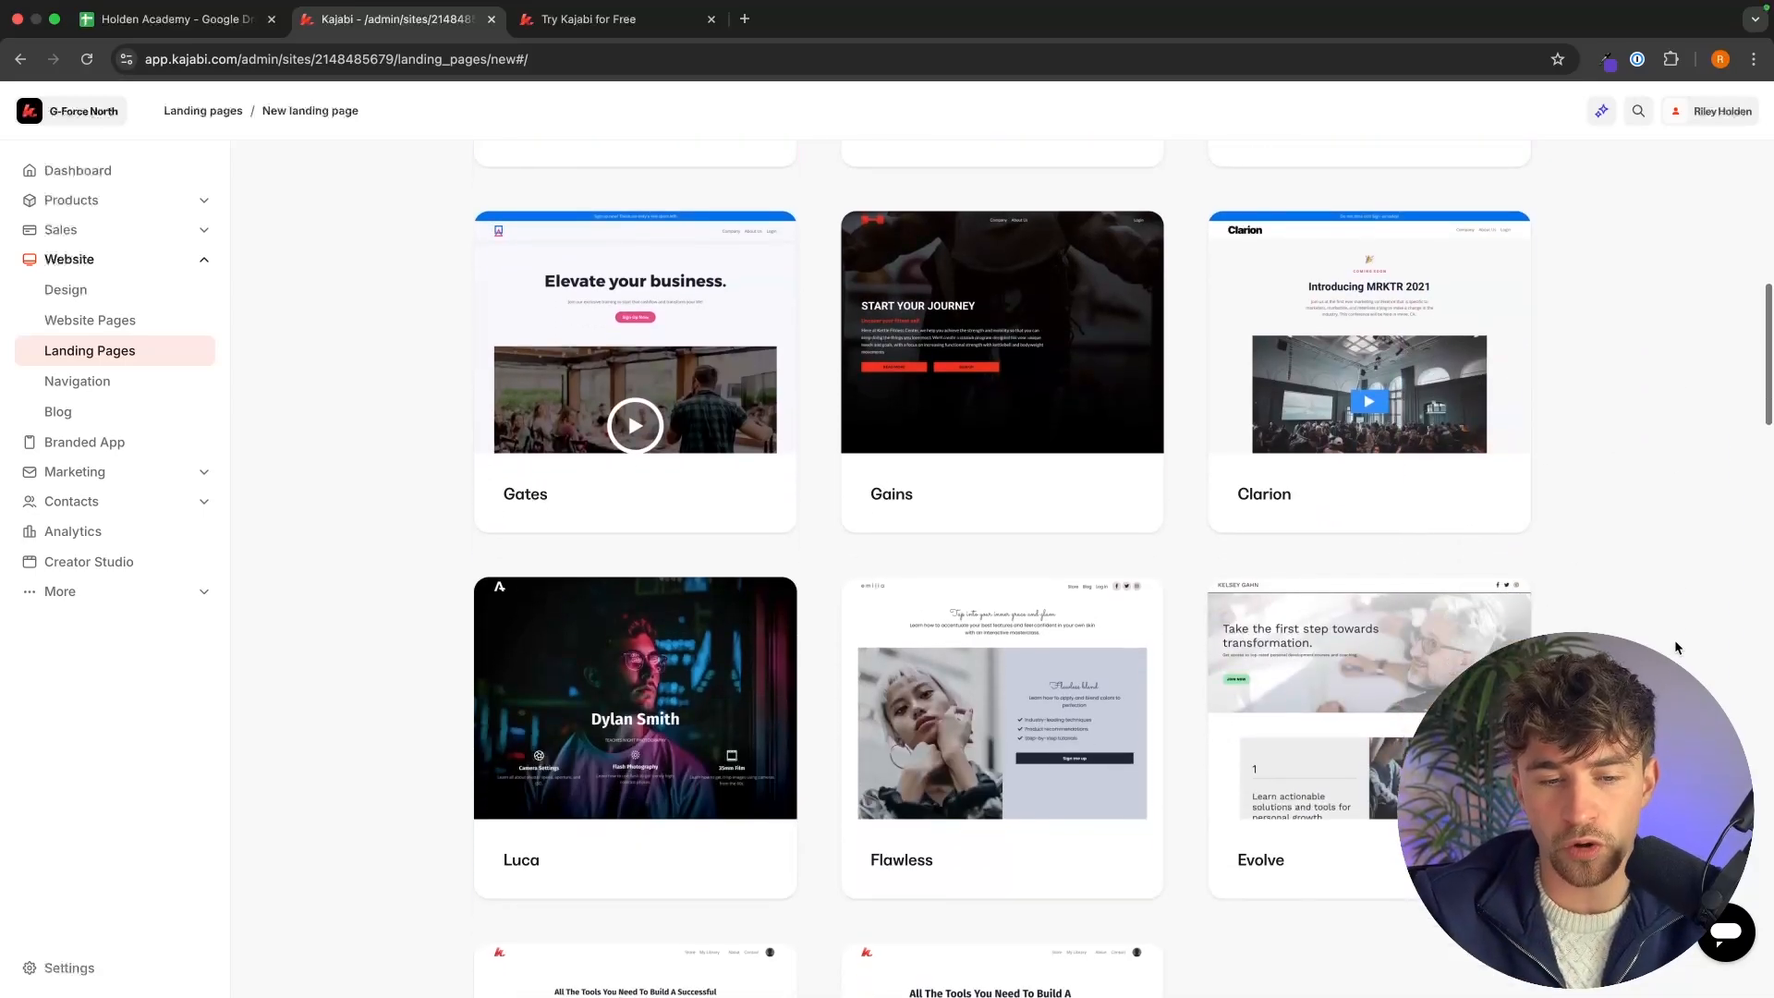
scroll(1676, 647, "down", 1)
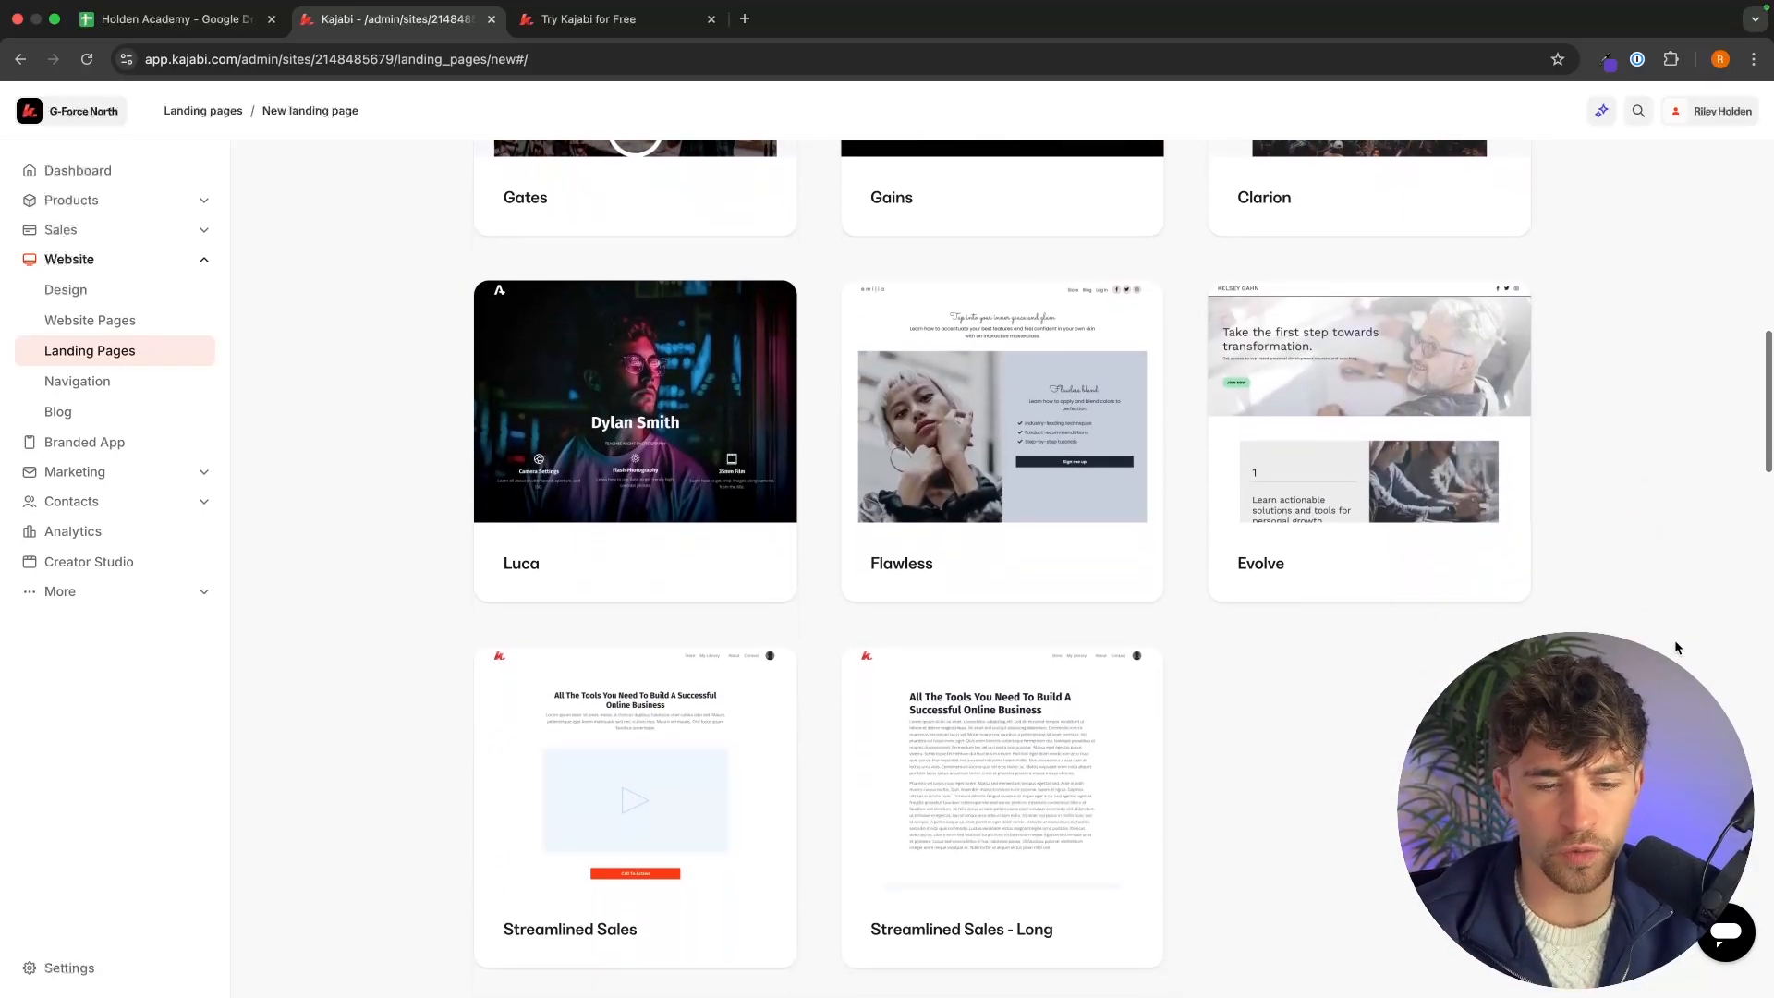
scroll(1675, 647, "up", 15)
scroll(1676, 647, "down", 4)
scroll(1675, 647, "down", 1)
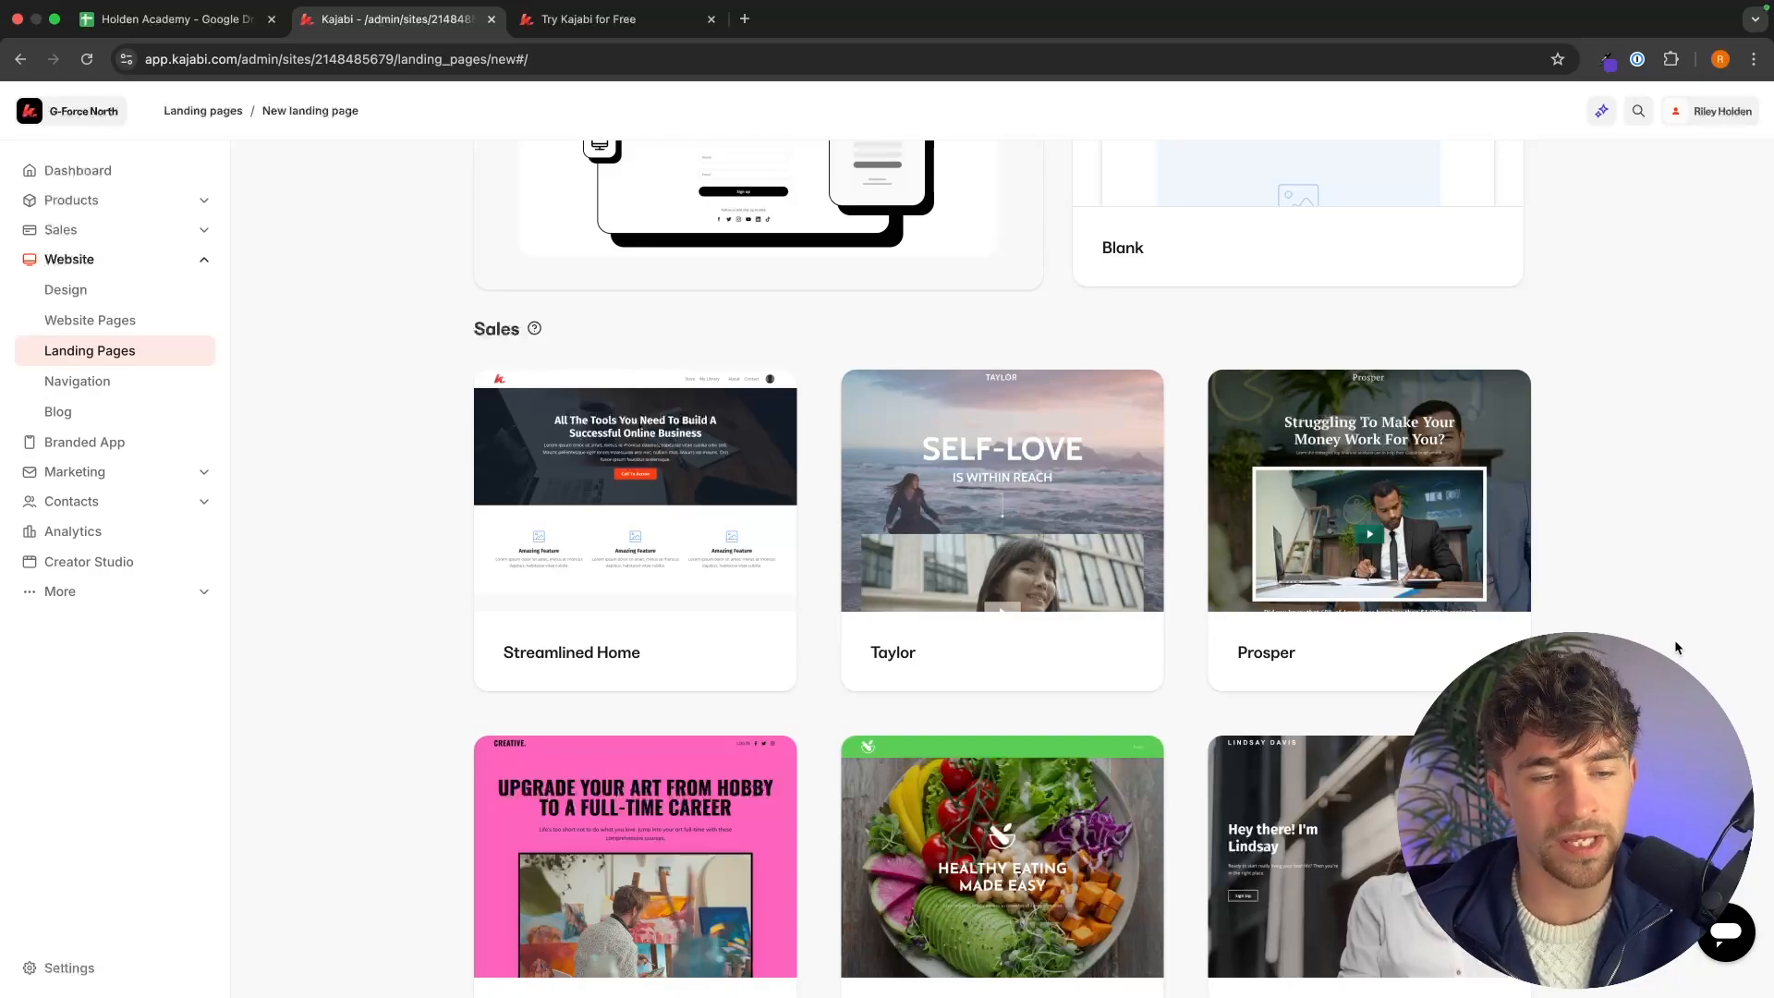
Create a new landing page from the Streamlined Home template titled YouTube Demo.
left_click(737, 609)
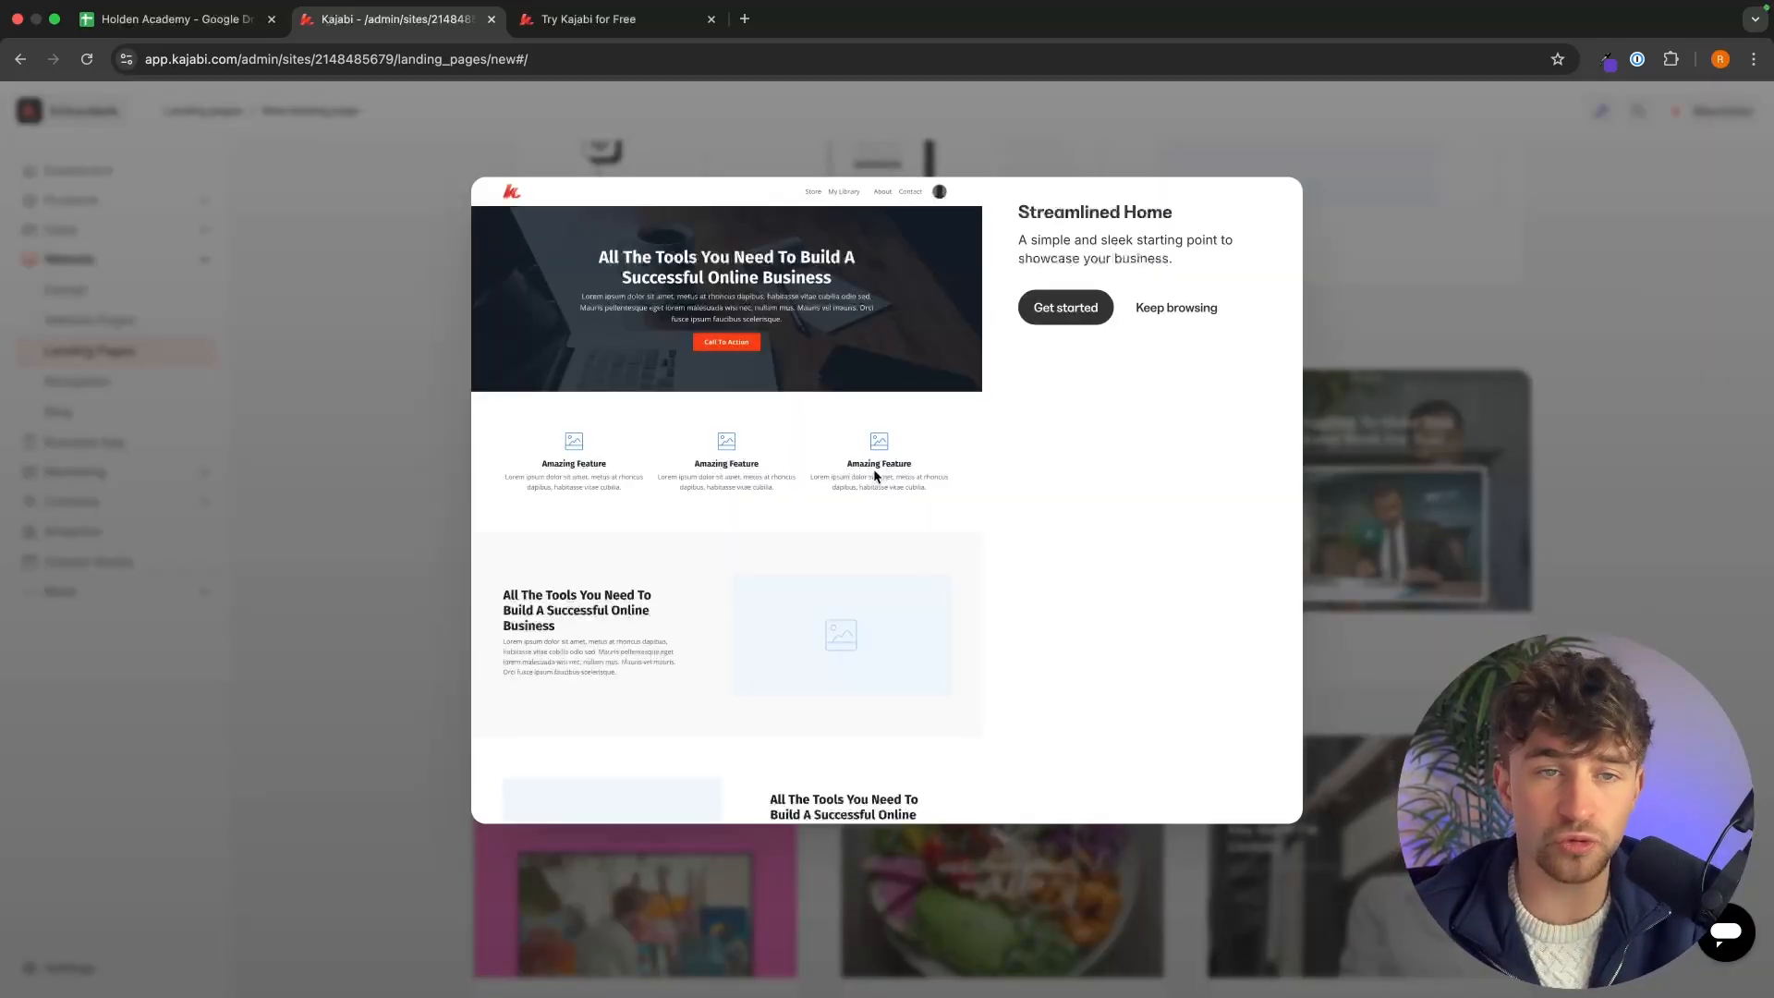
left_click(635, 22)
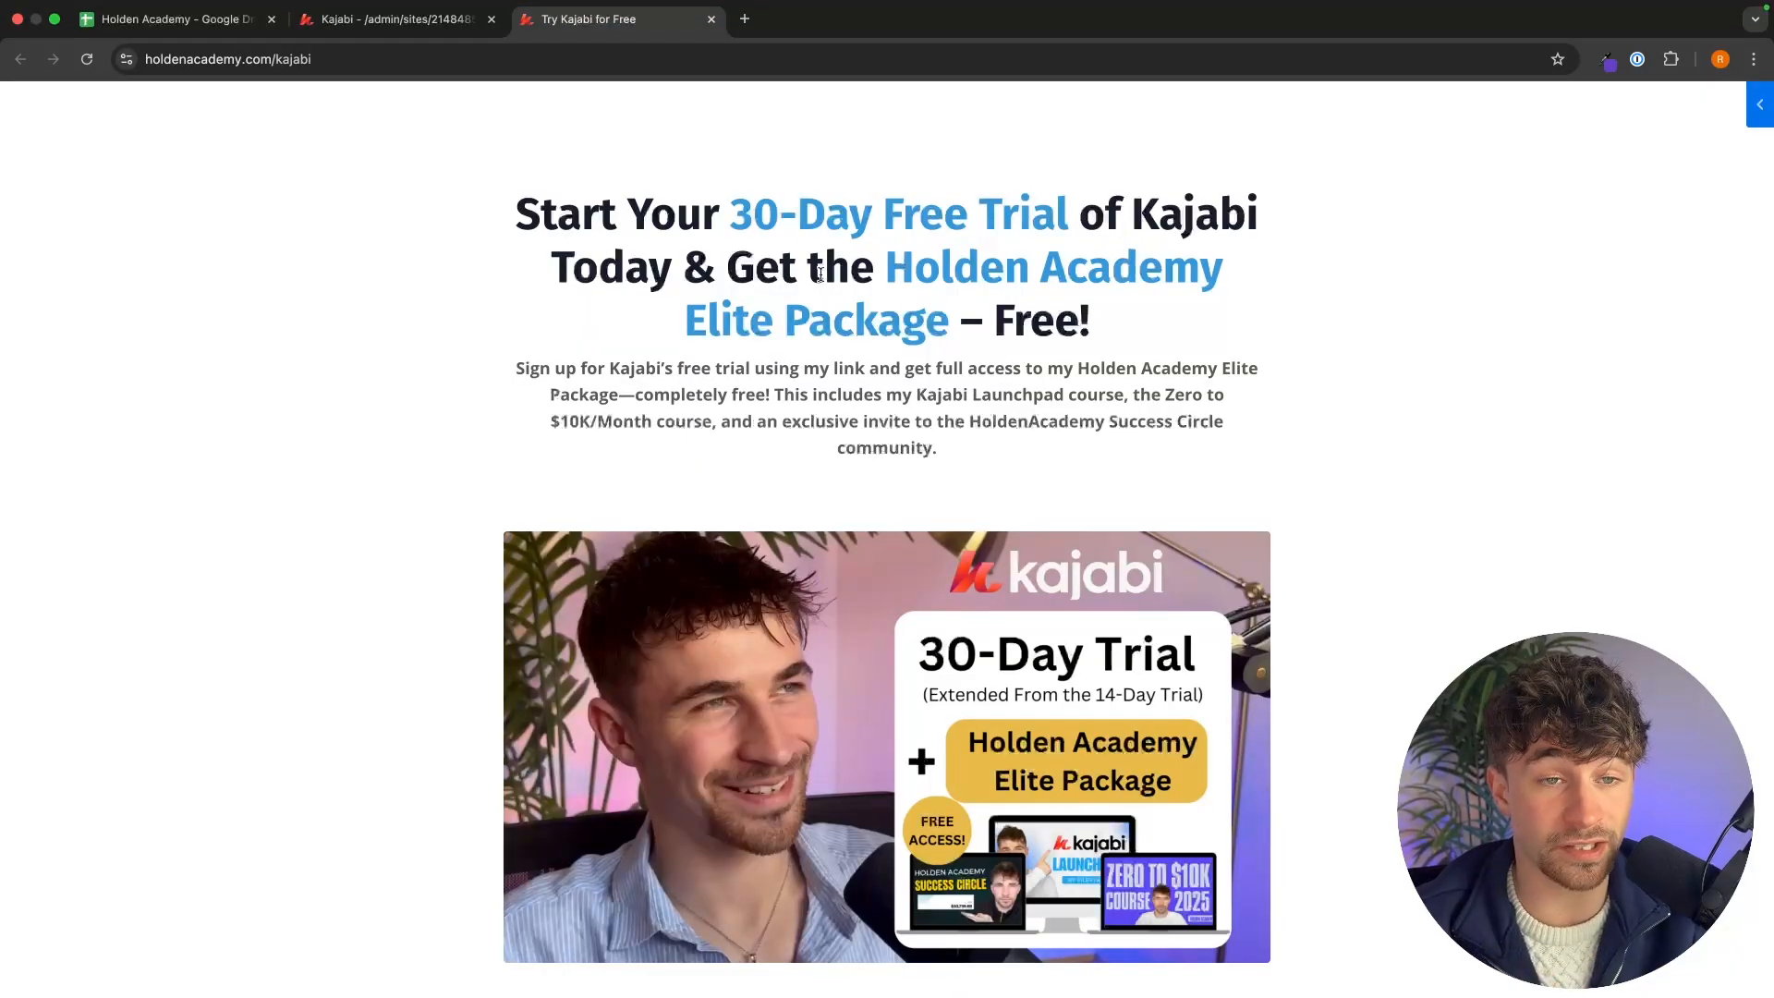
left_click(462, 22)
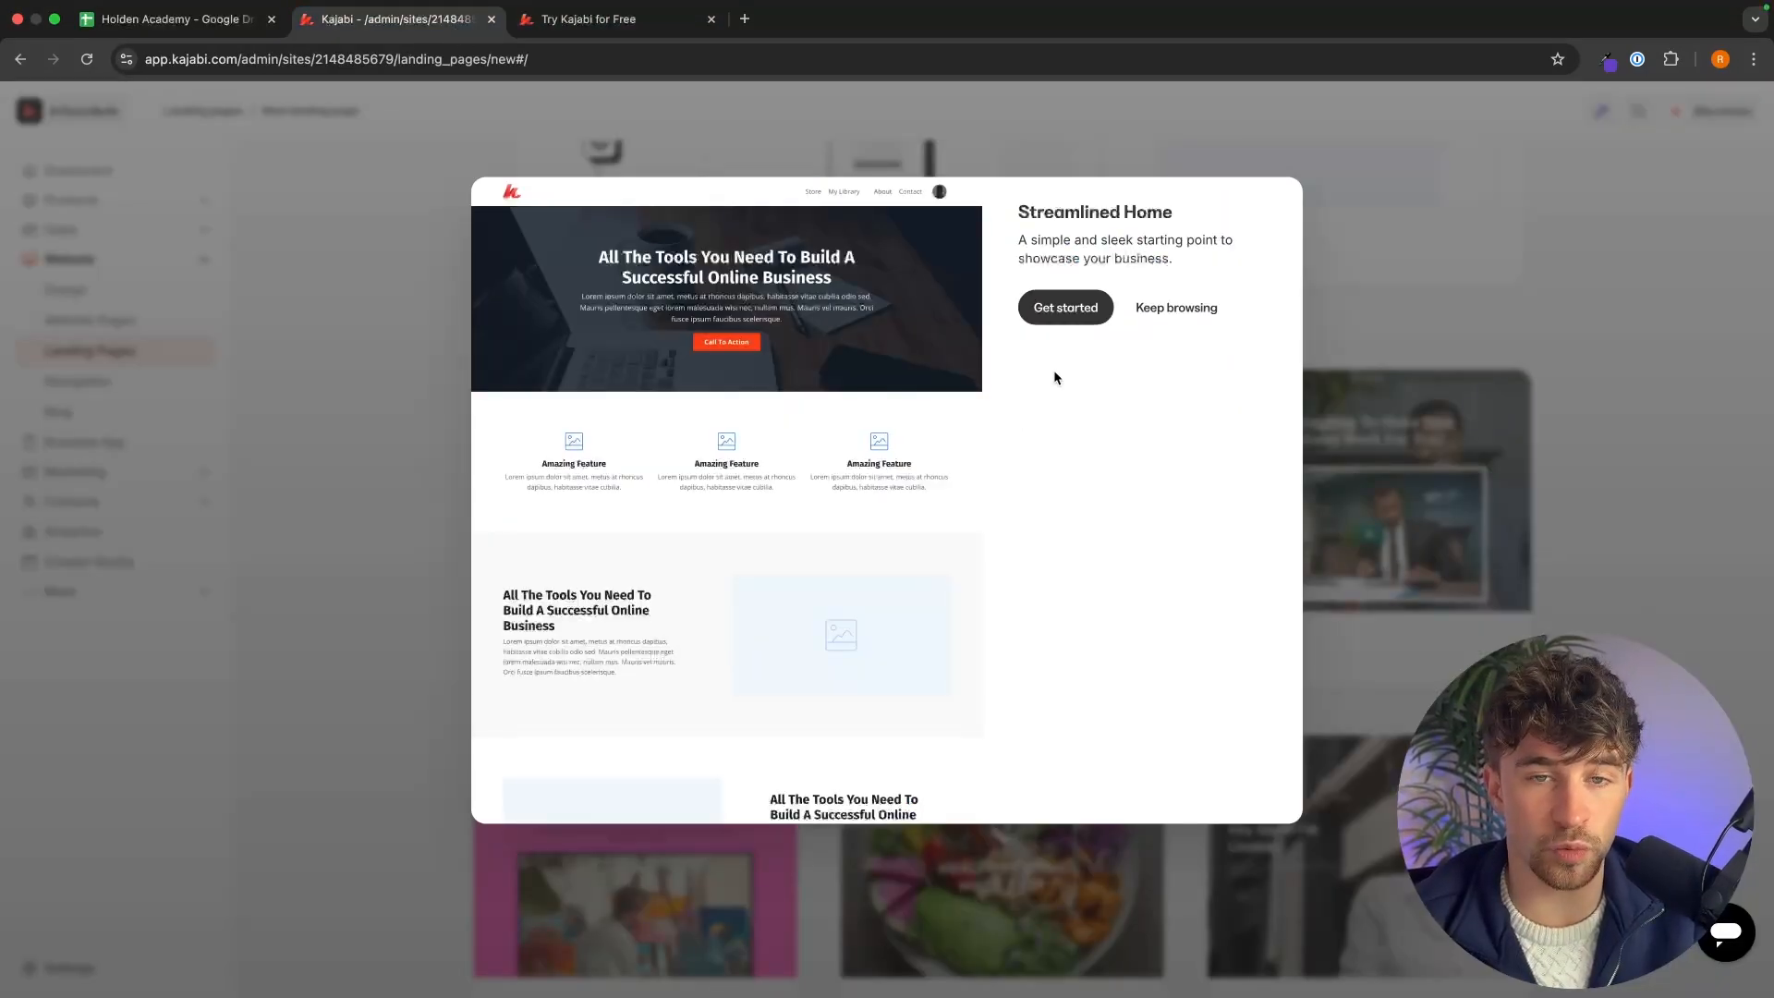
left_click(1052, 307)
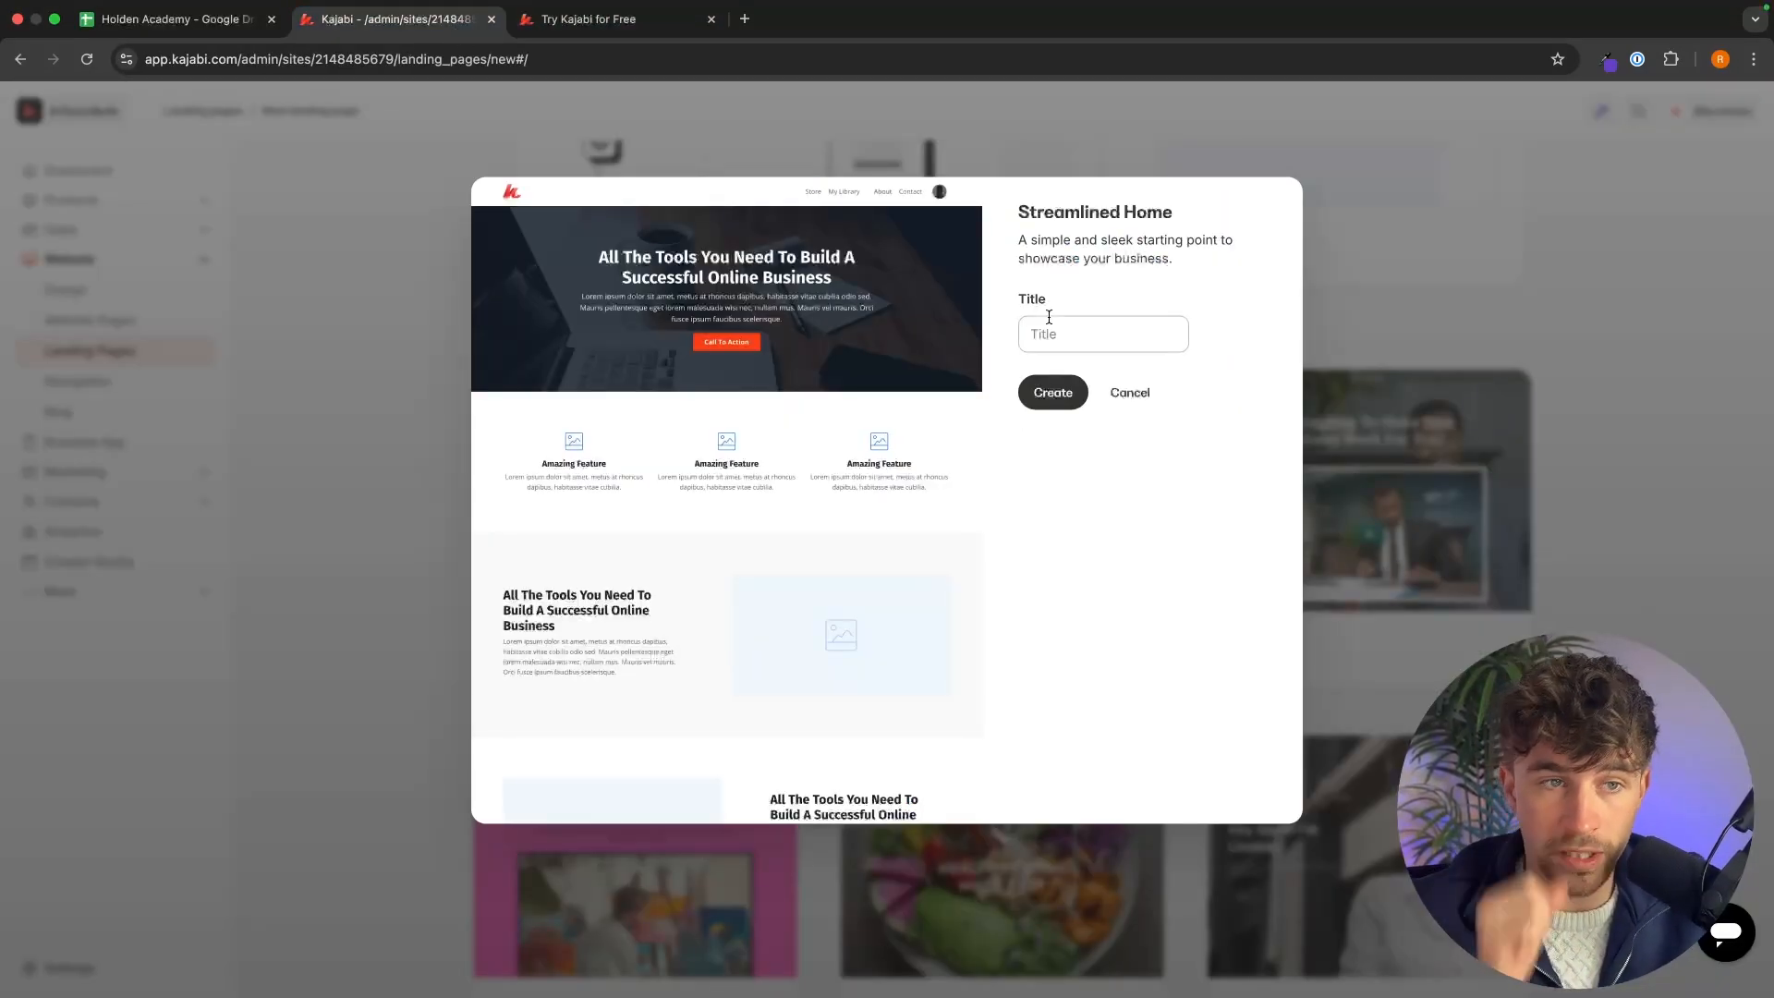
left_click(1090, 336)
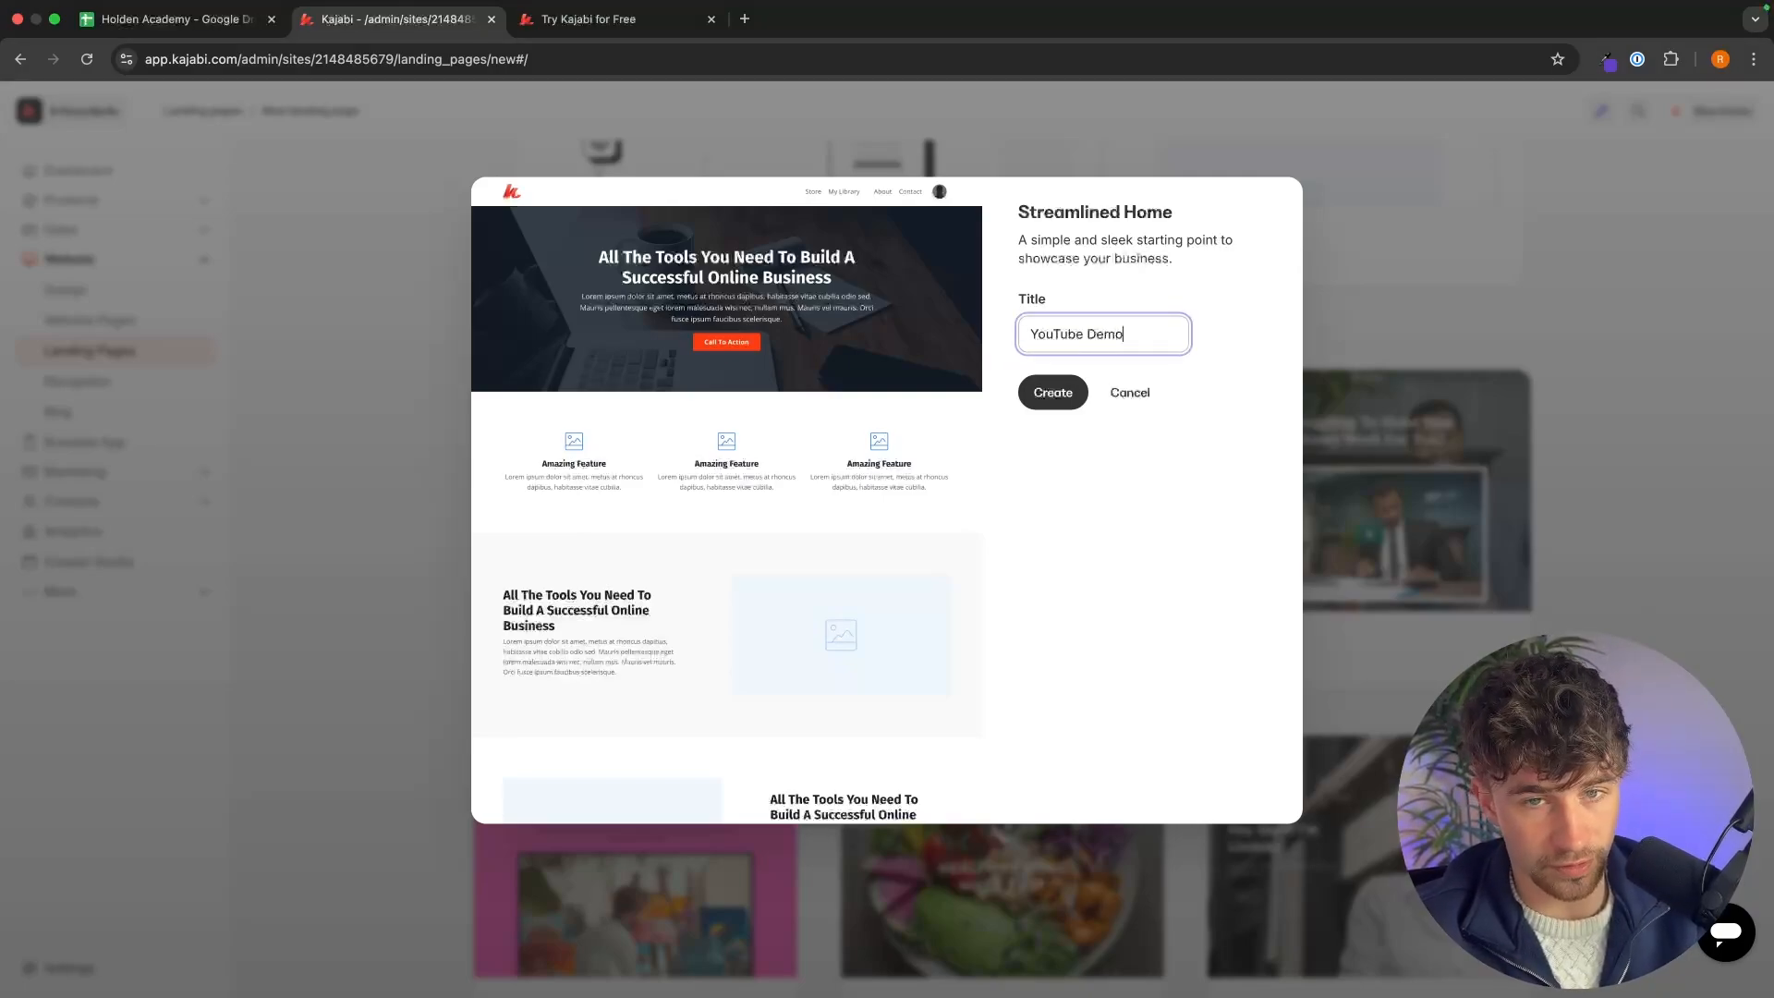
key("Return")
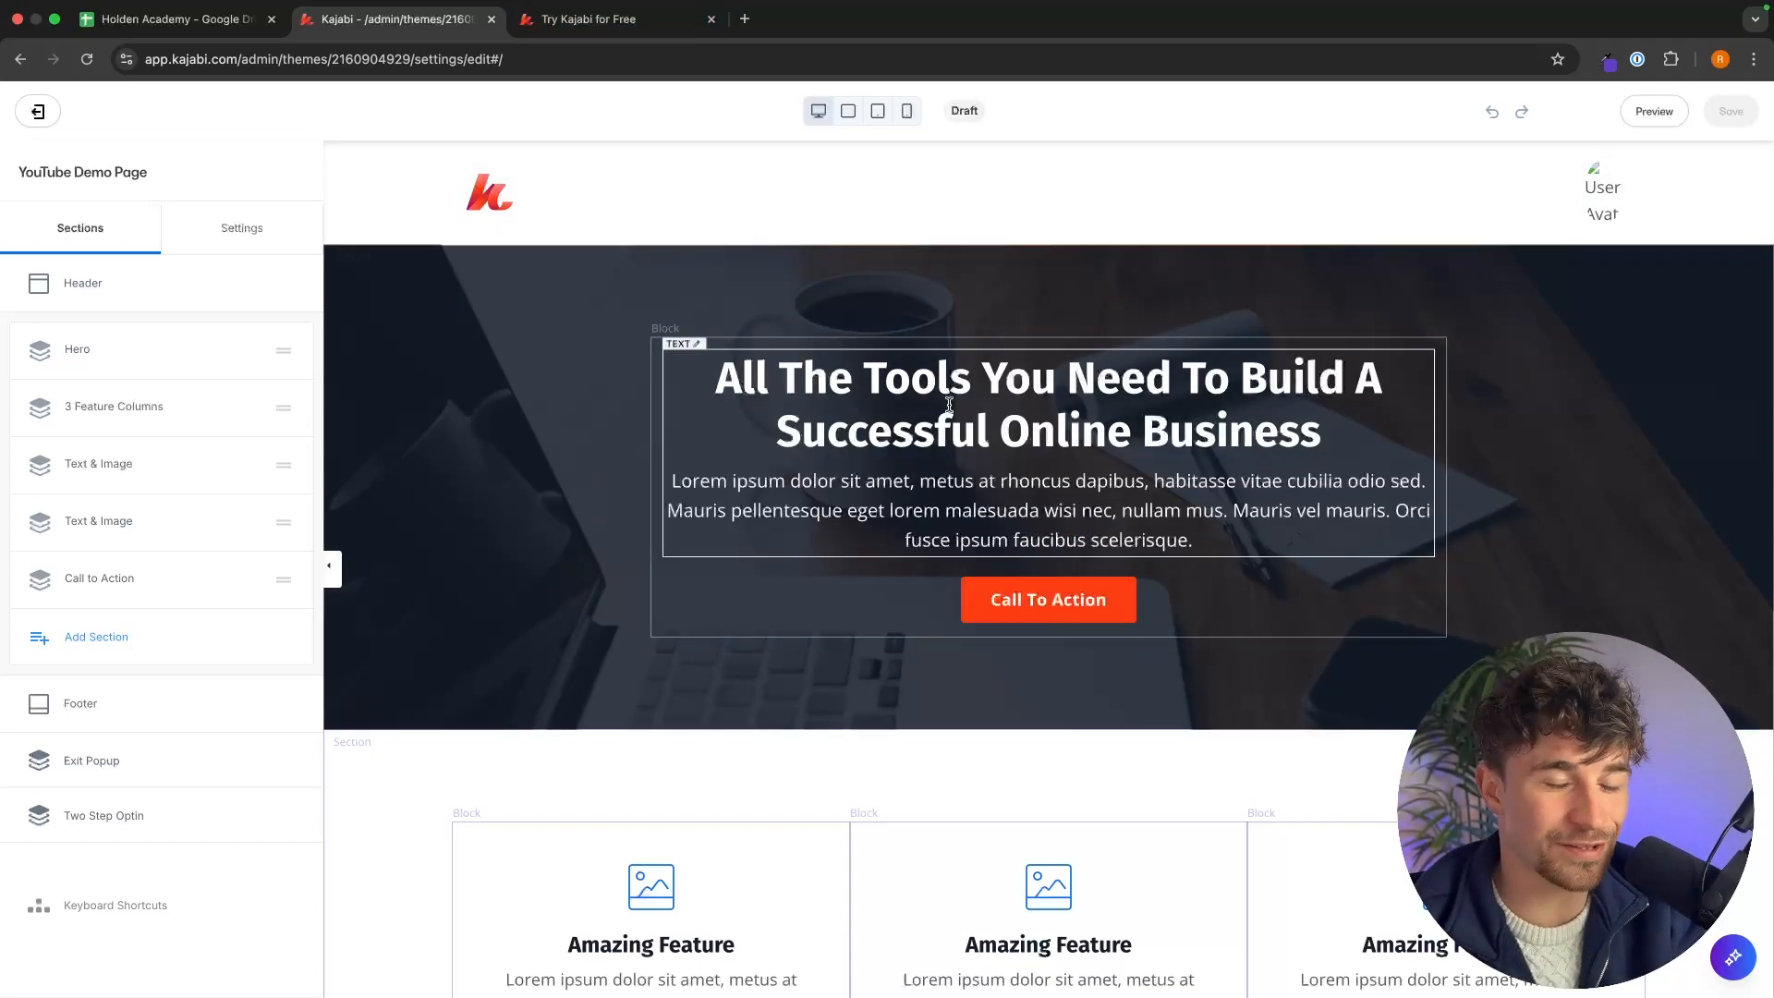
Review the Holden Academy Kajabi offer page in the other tab for its copy.
left_click(621, 20)
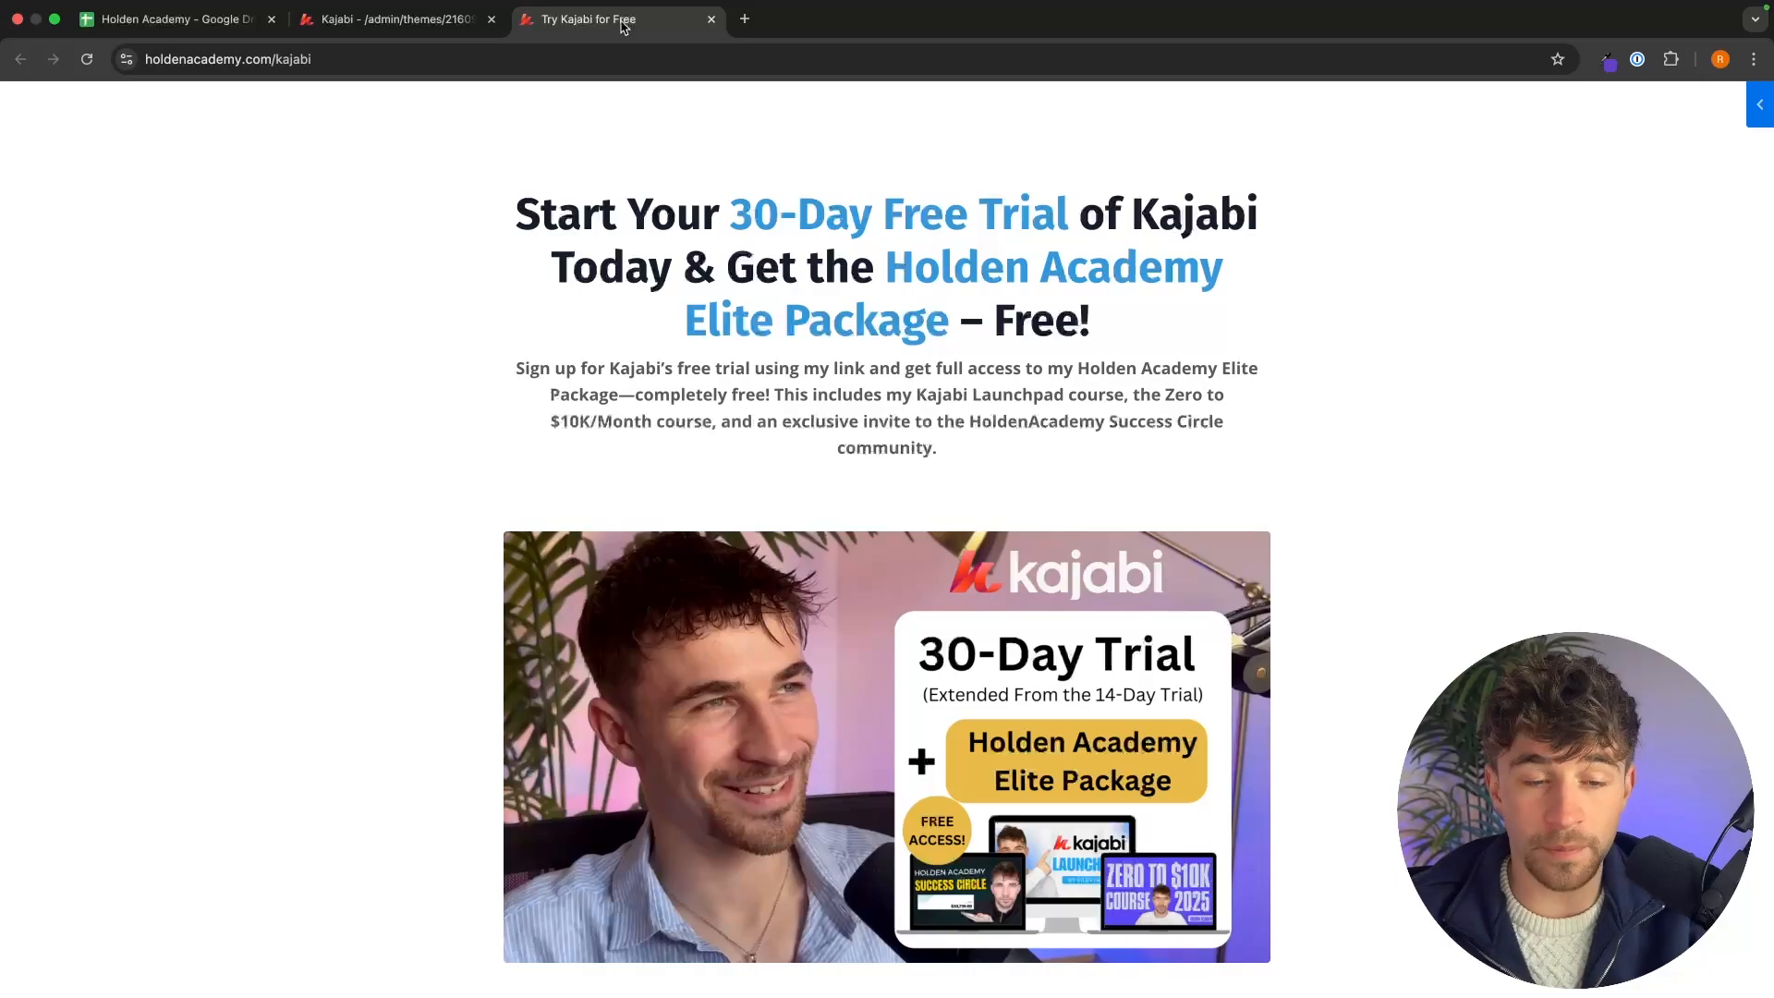
scroll(918, 248, "down", 5)
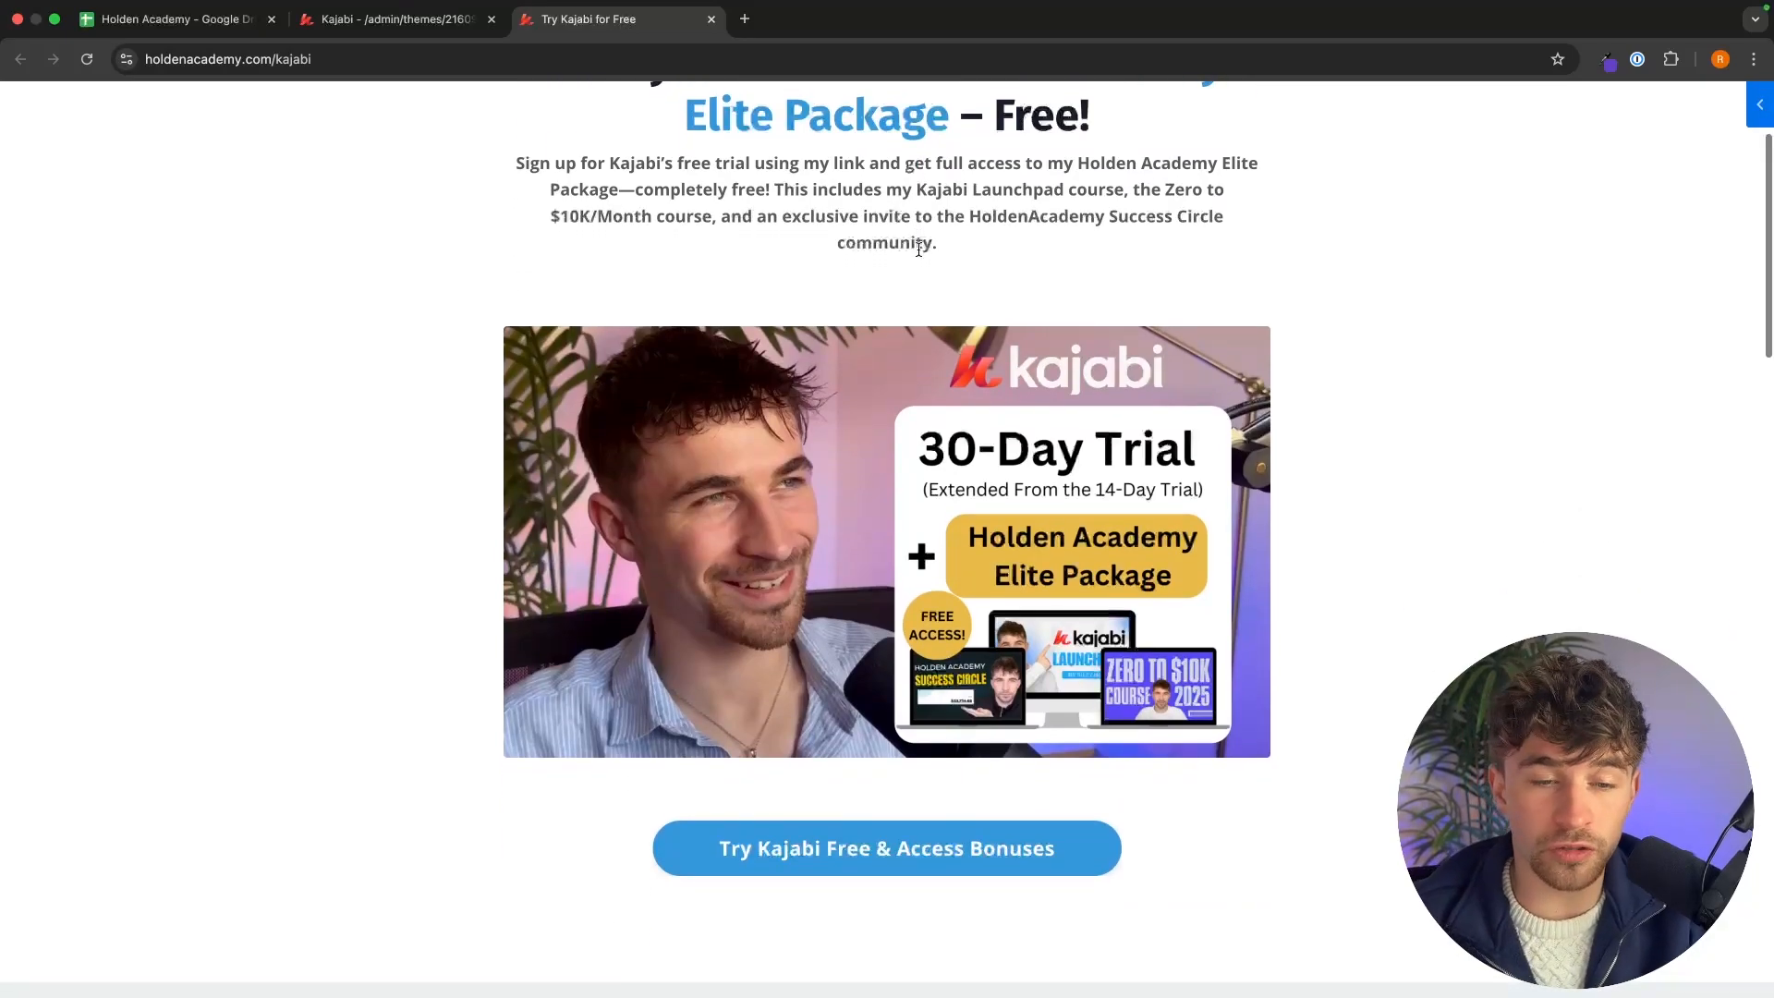
scroll(918, 248, "up", 3)
scroll(919, 250, "down", 4)
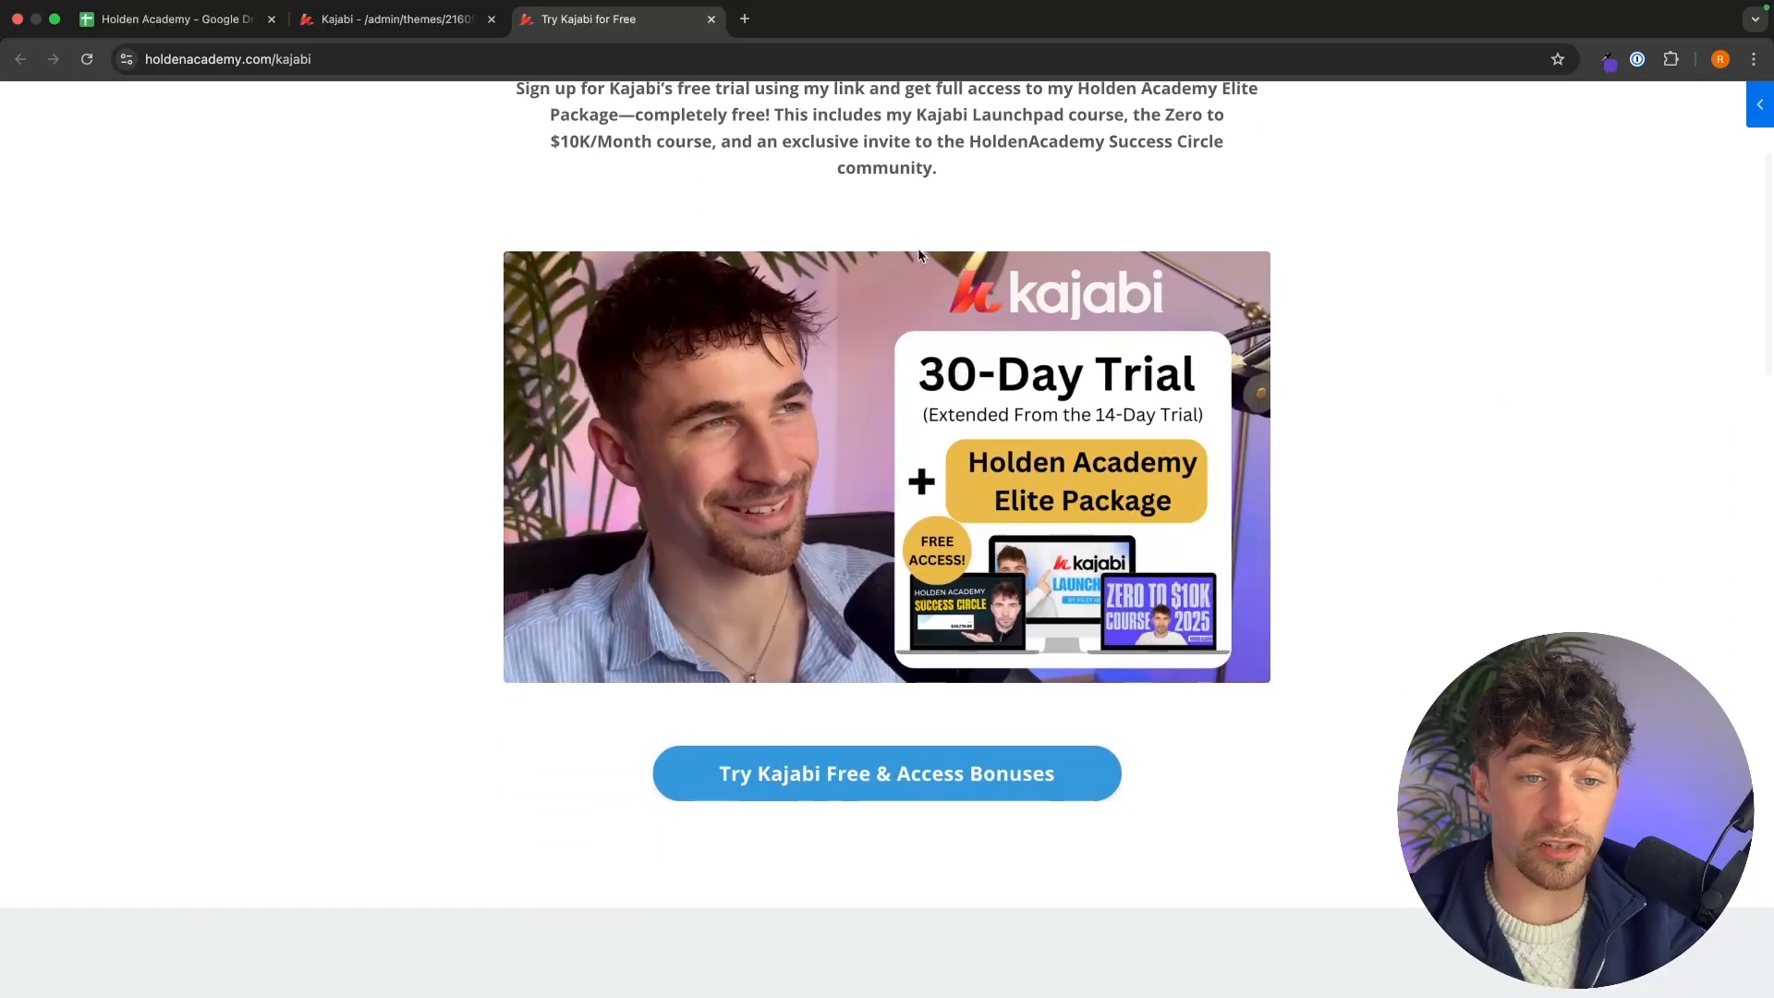
scroll(918, 251, "down", 2)
scroll(919, 249, "up", 5)
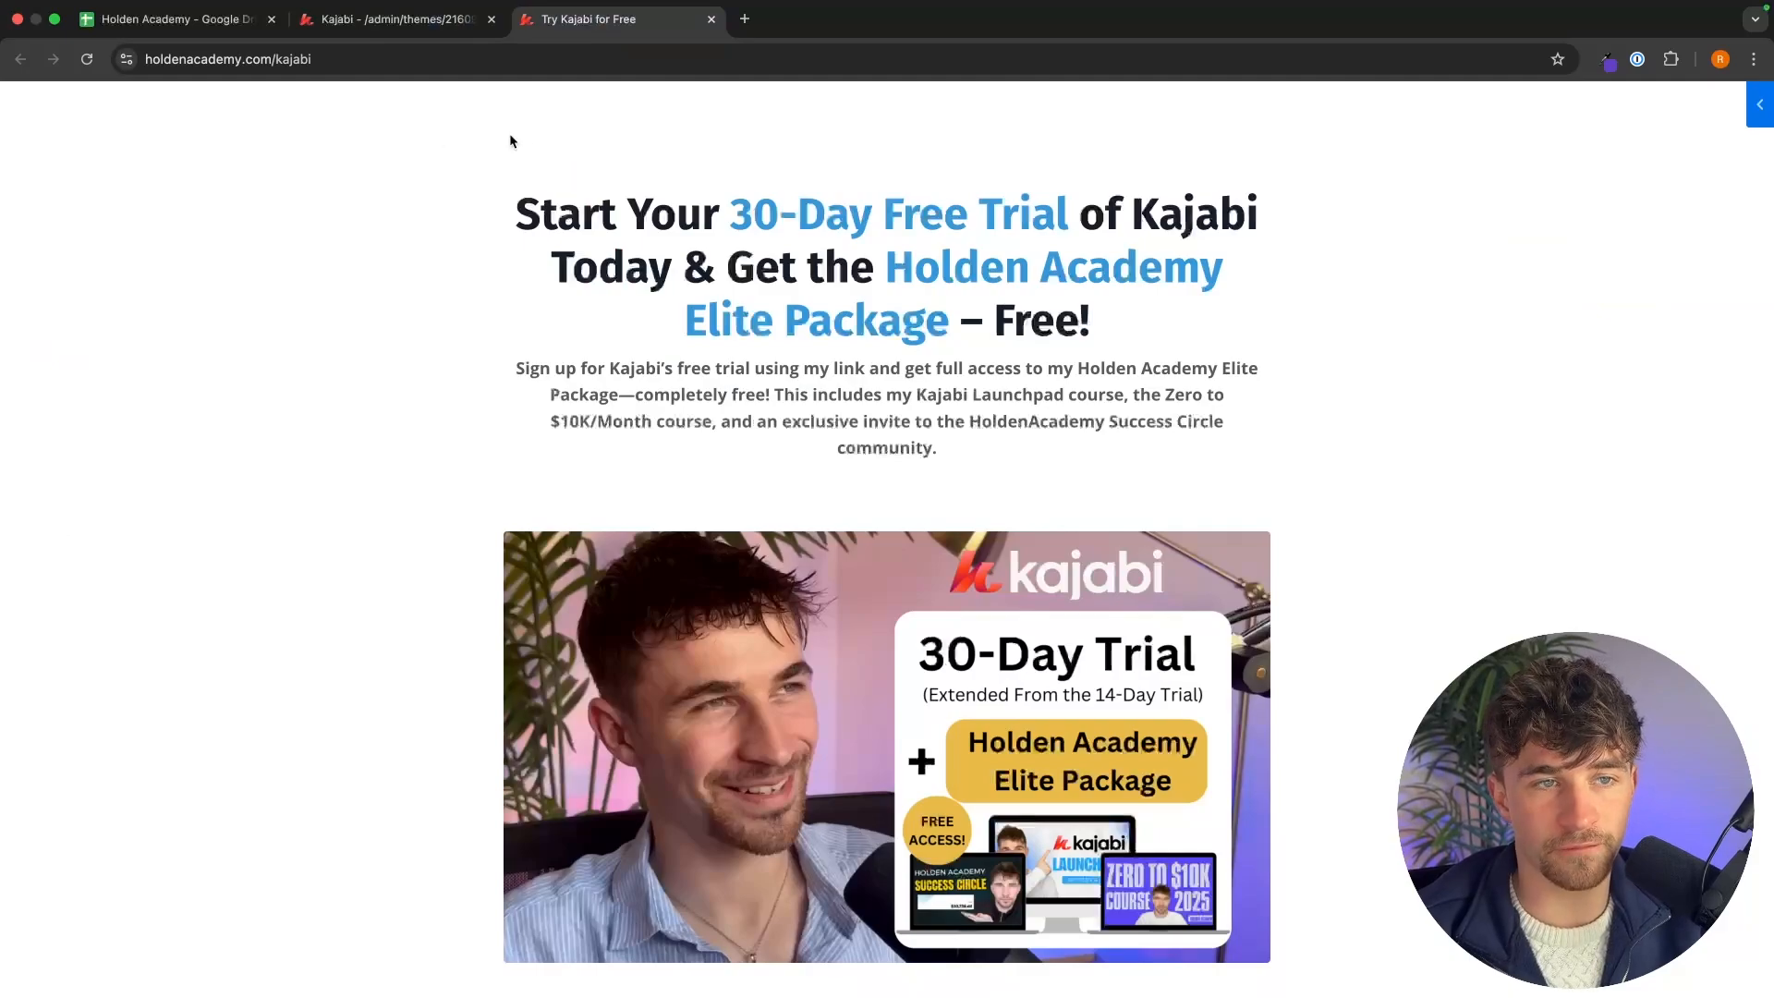
left_click(430, 20)
Replace the last word of the hero heading with the test text KLFNRKJGNR.
left_click(1331, 412)
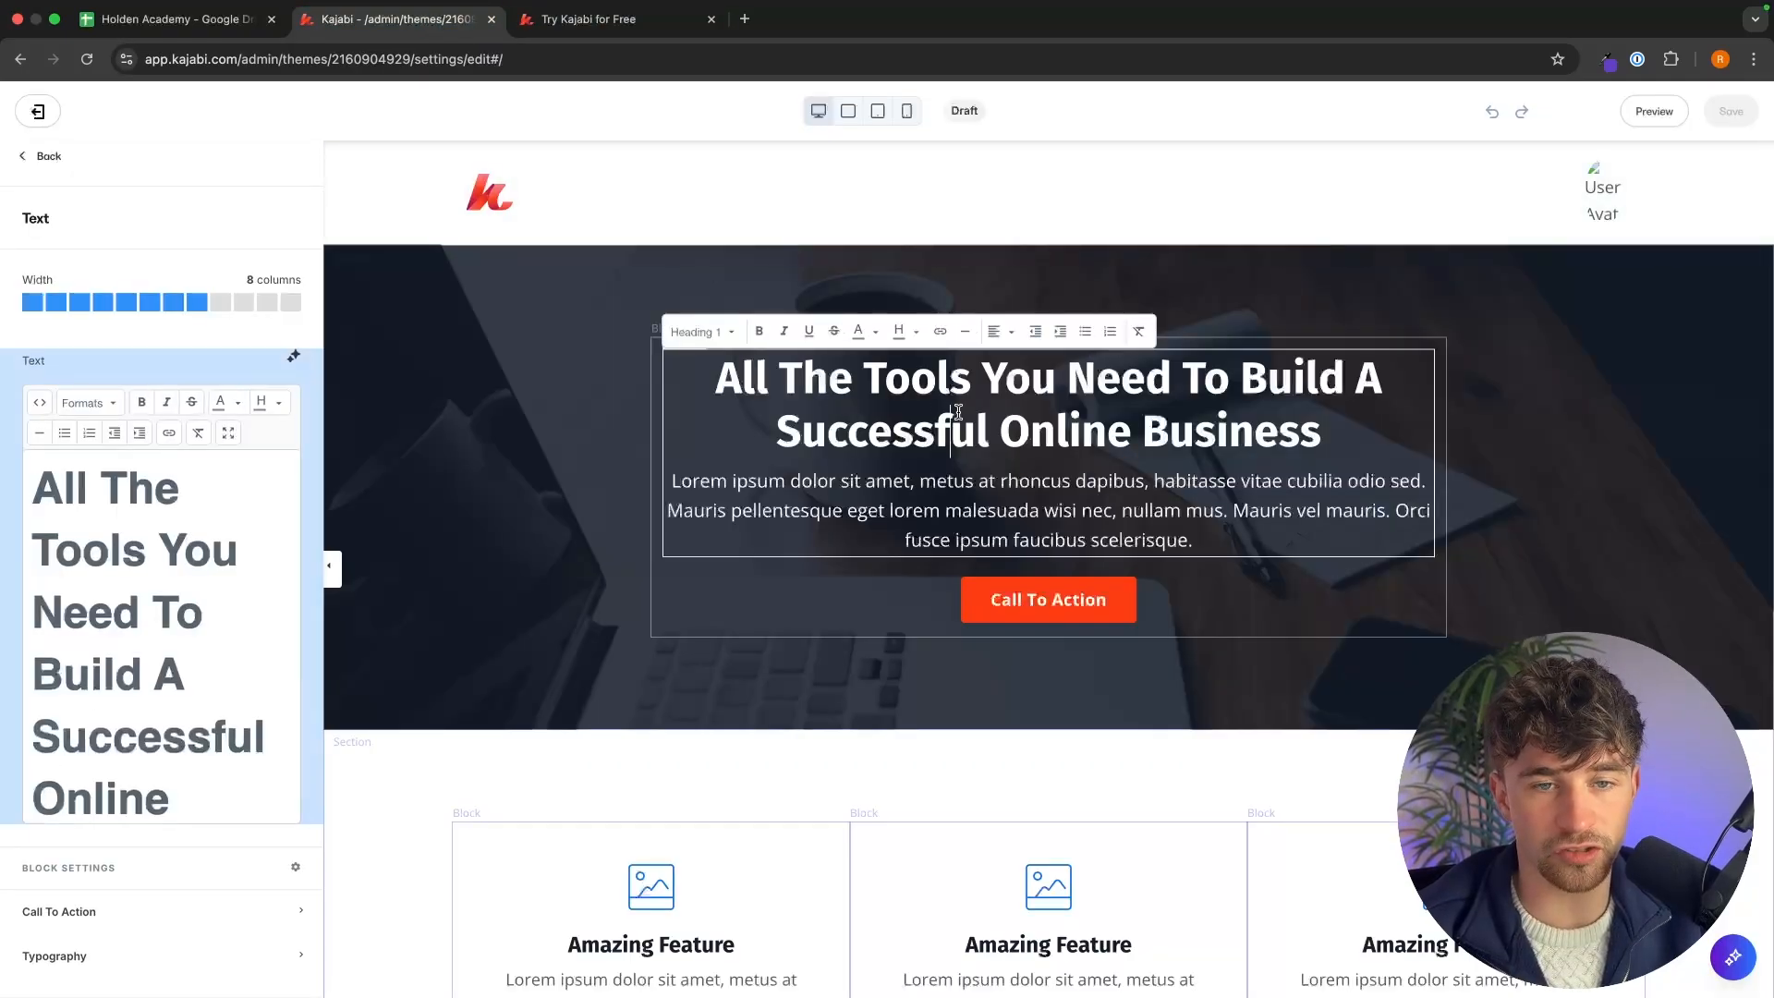
left_click_drag(1345, 444, 712, 379)
left_click(1242, 421)
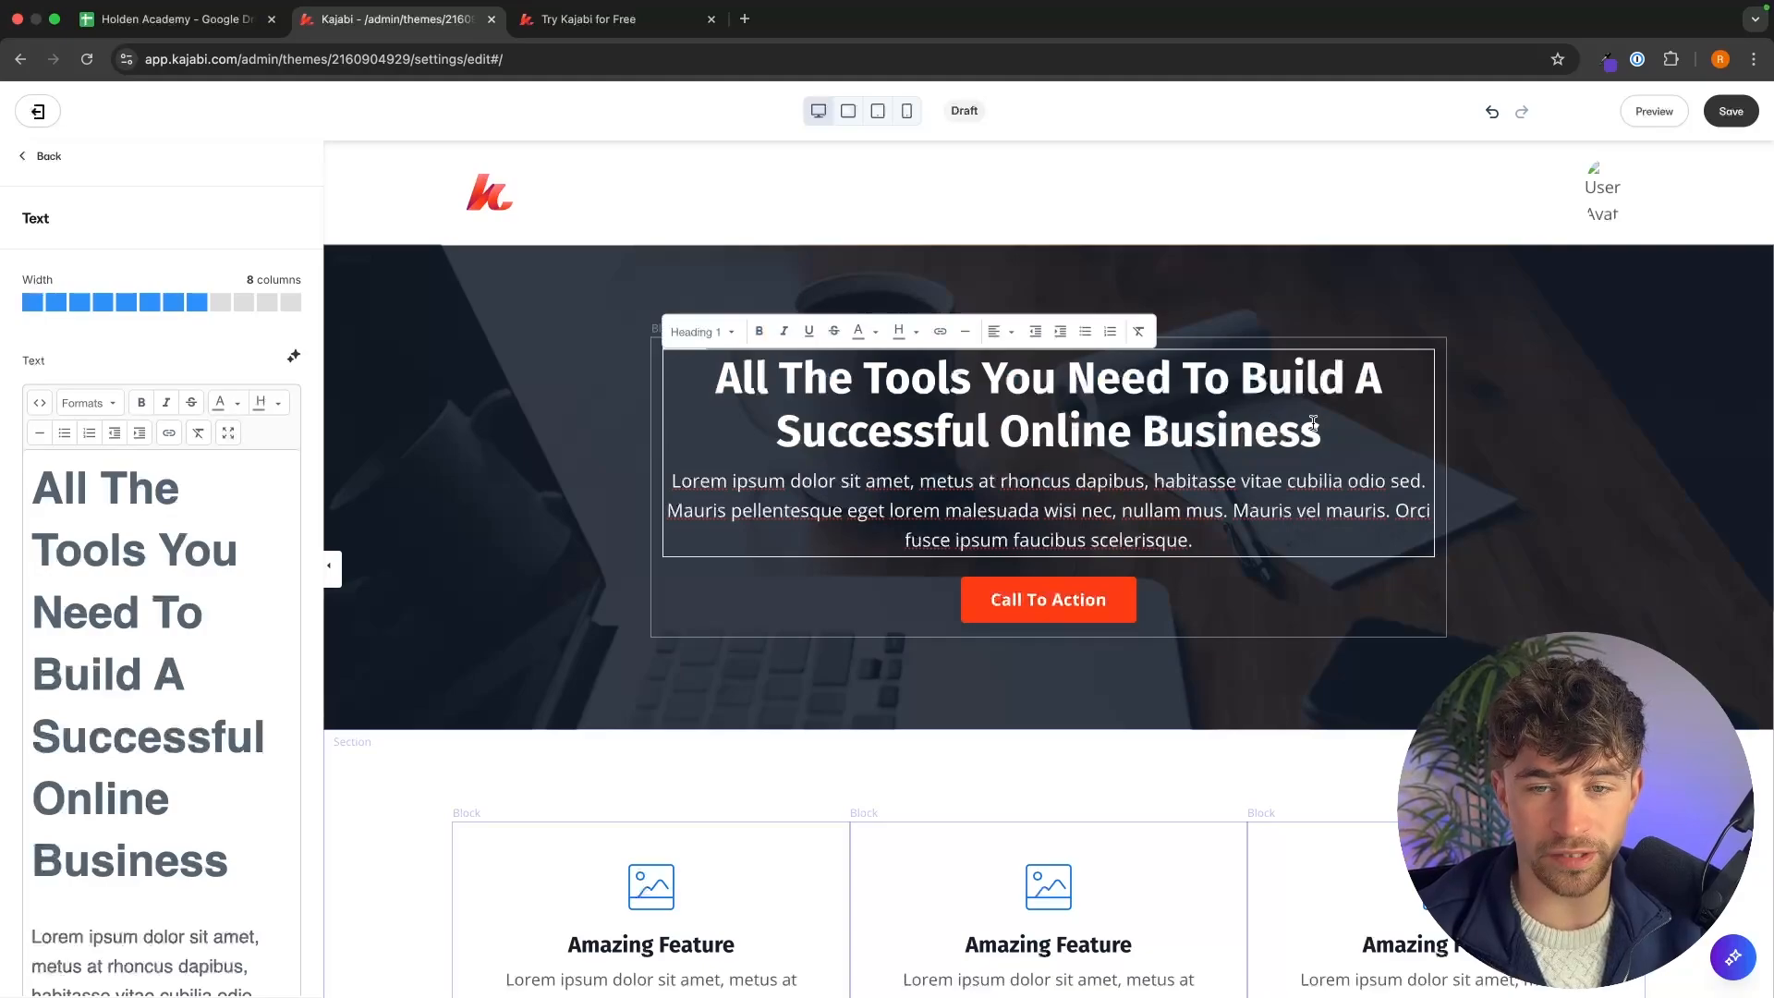
double_click(1243, 421)
type("KLFNRKJGNR")
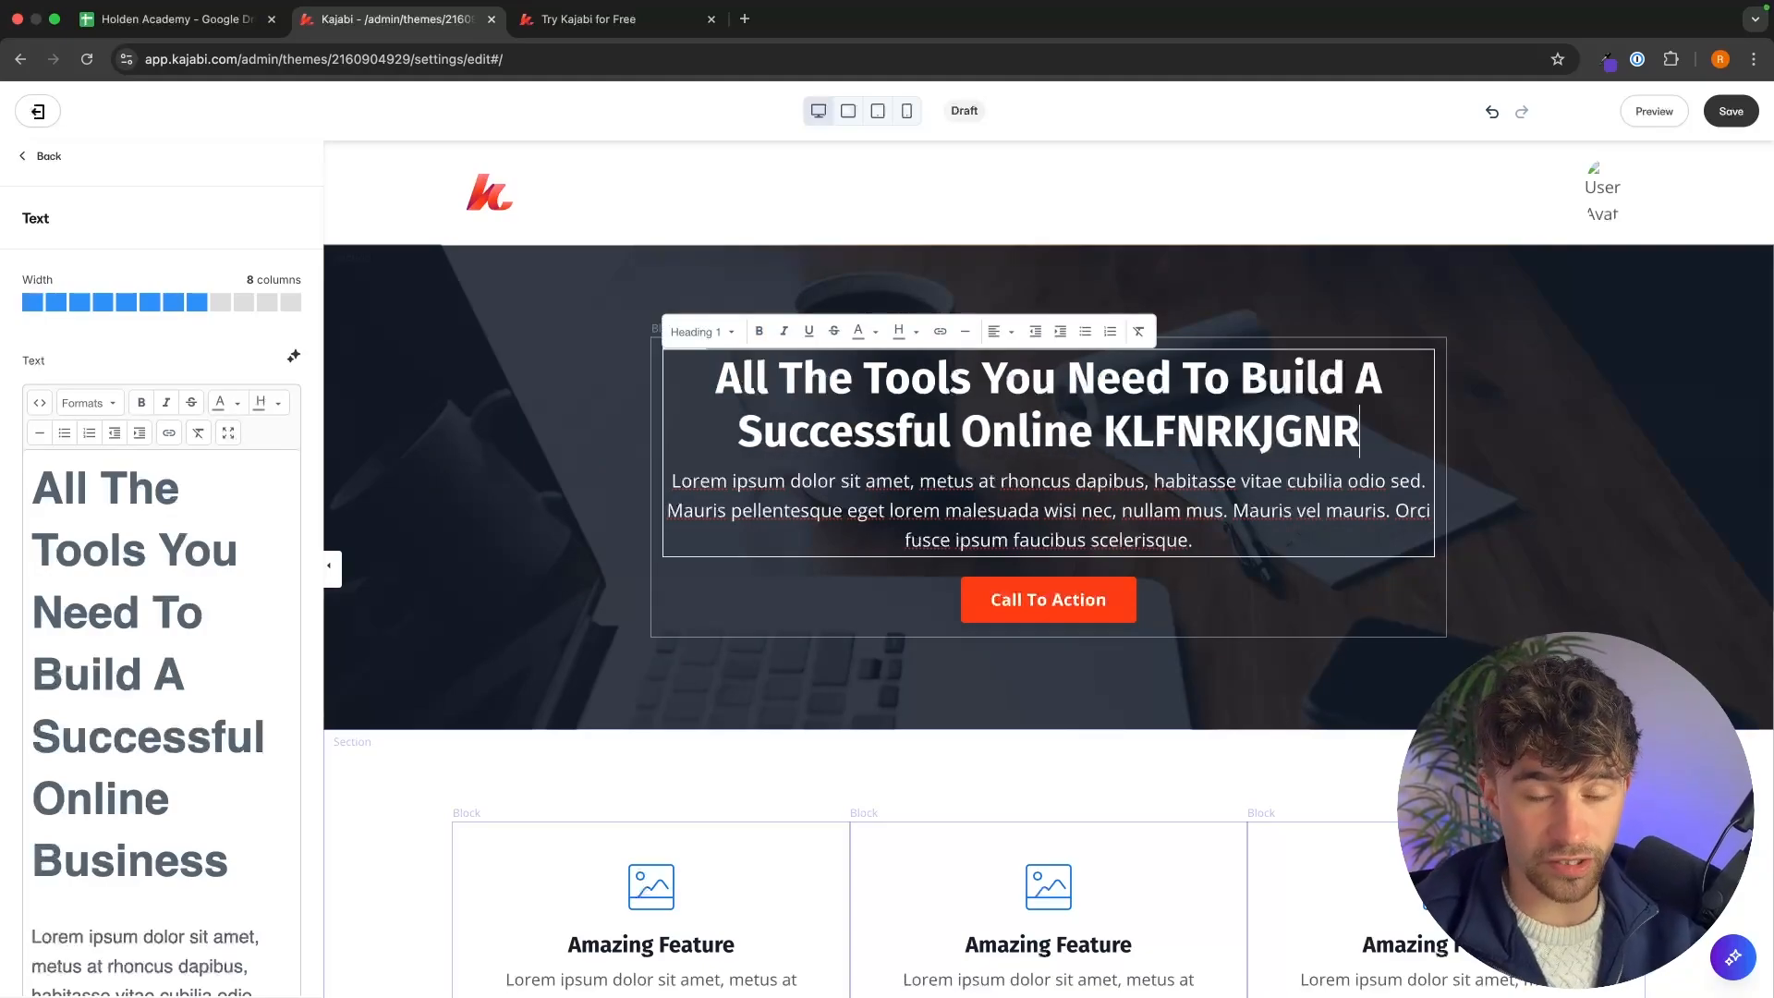
left_click(1463, 444)
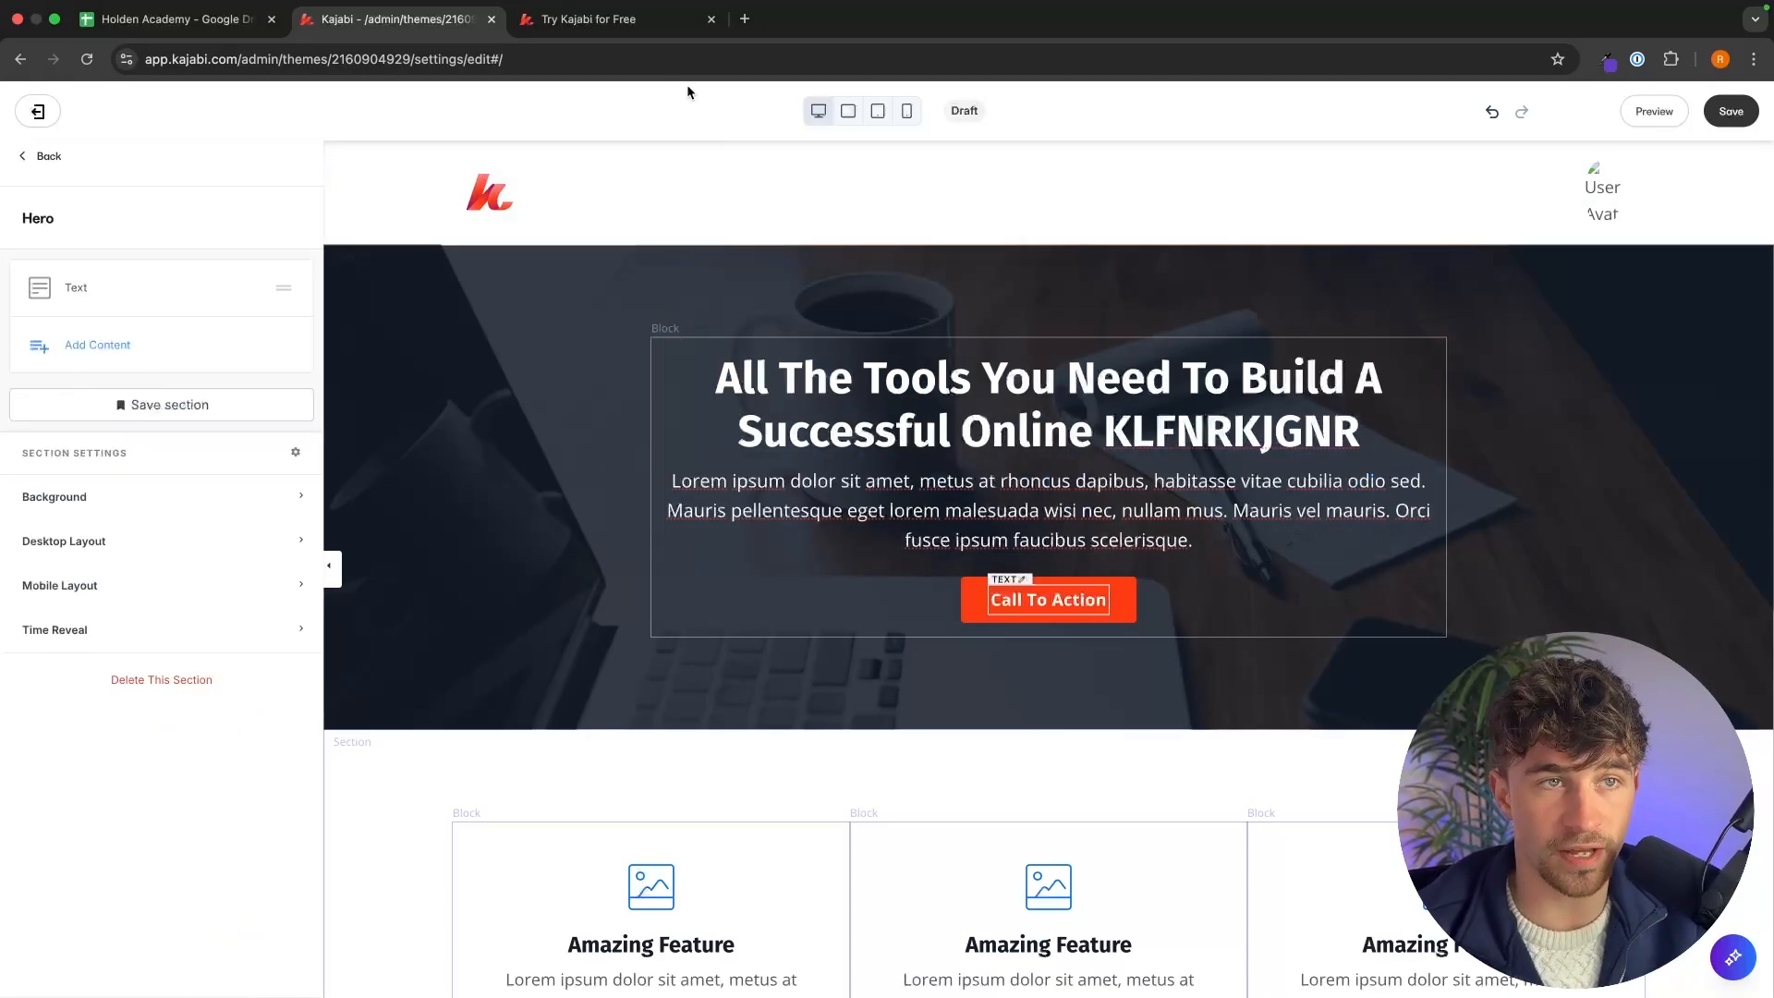
Copy the offer page's headline and paste it over the hero heading.
left_click(624, 23)
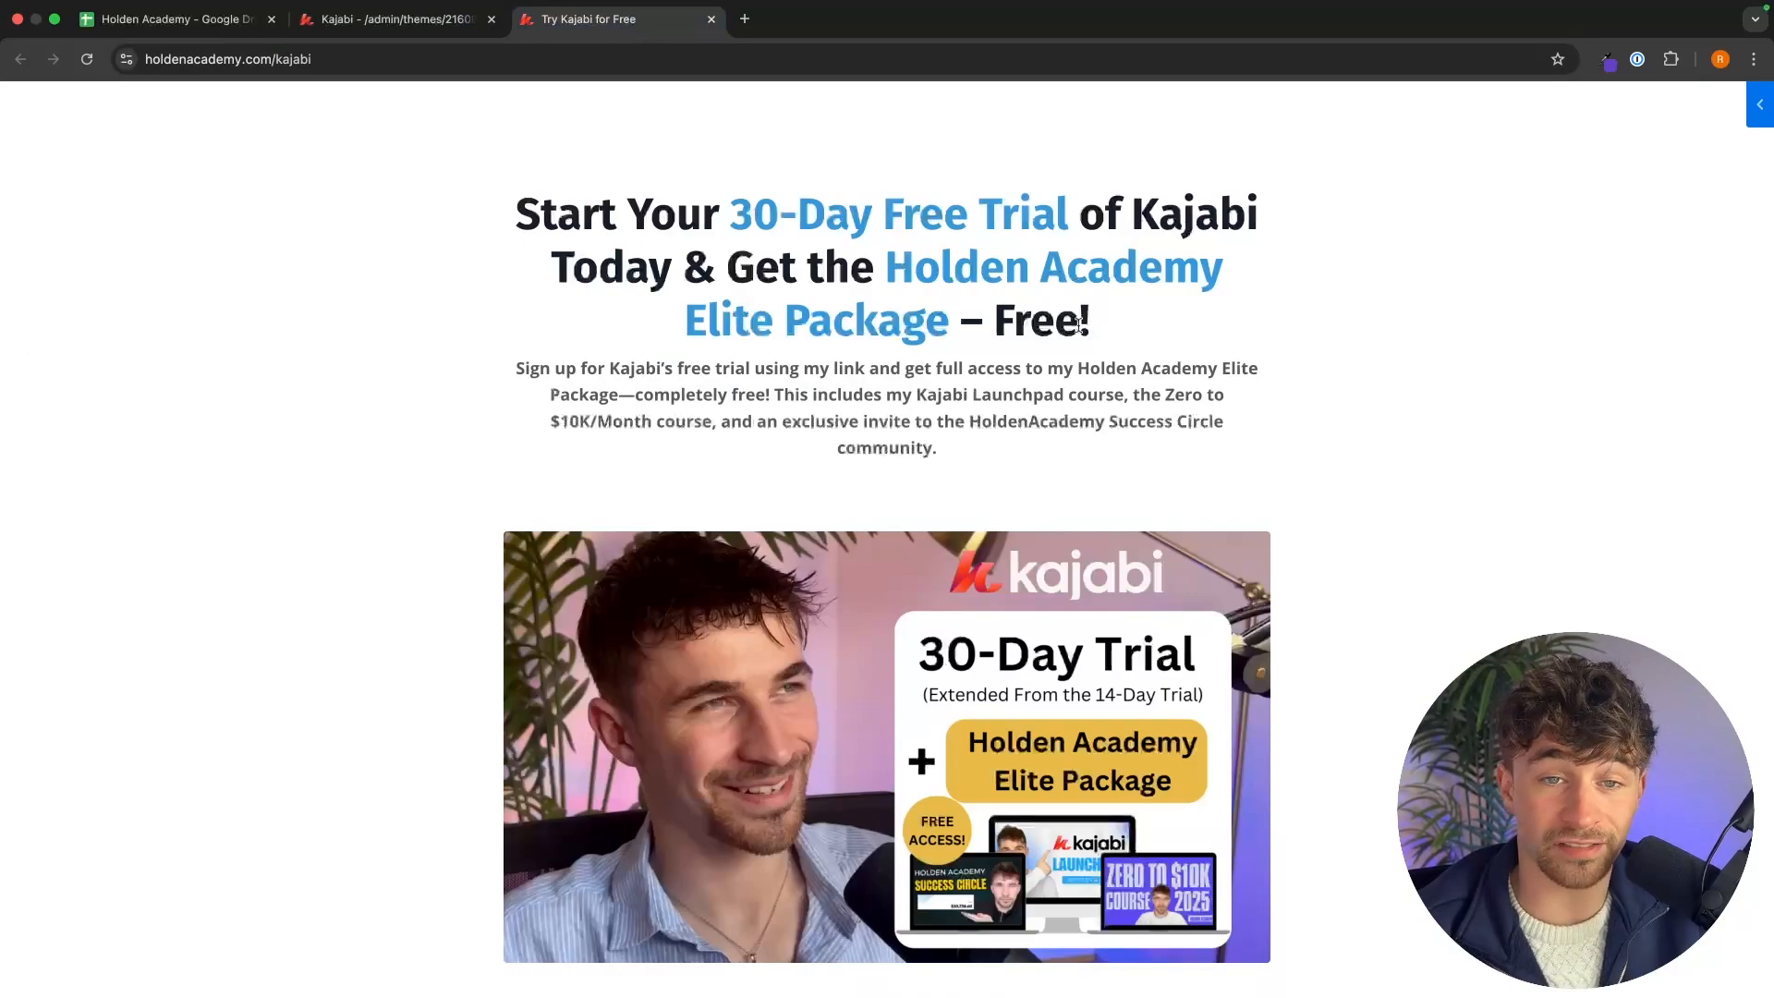
left_click_drag(1080, 325, 514, 190)
key("super+c")
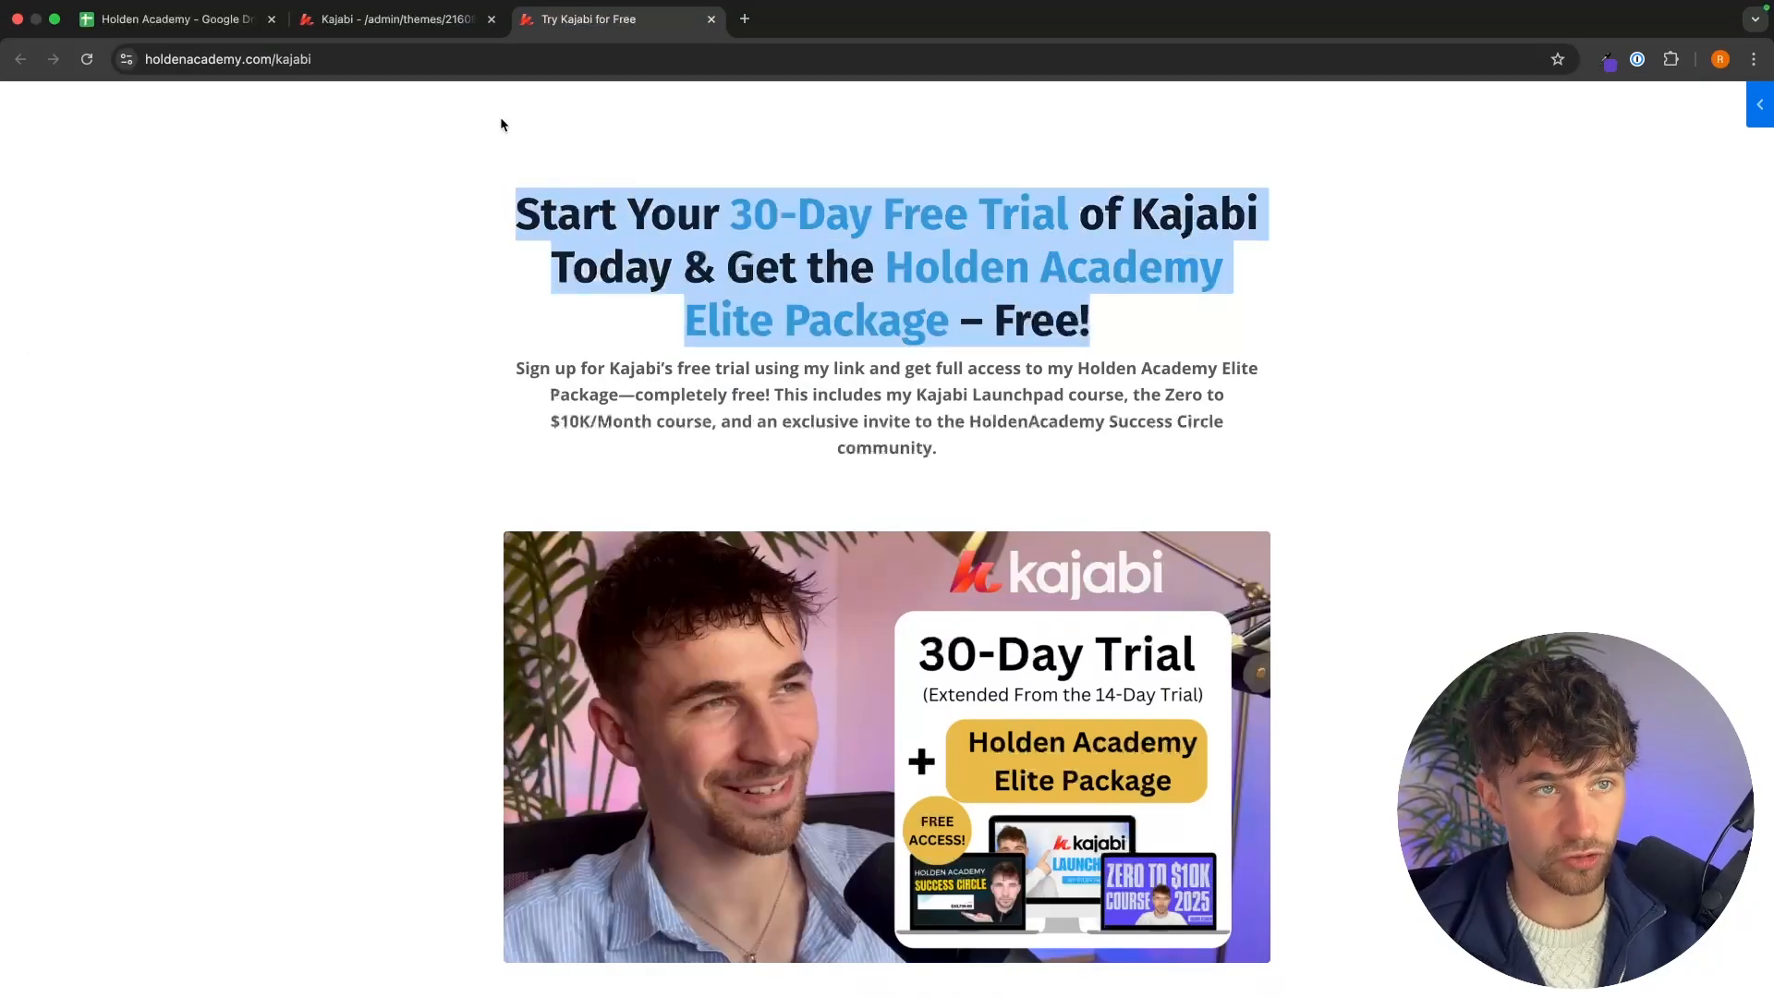
left_click(397, 20)
triple_click(1112, 416)
key("super+v")
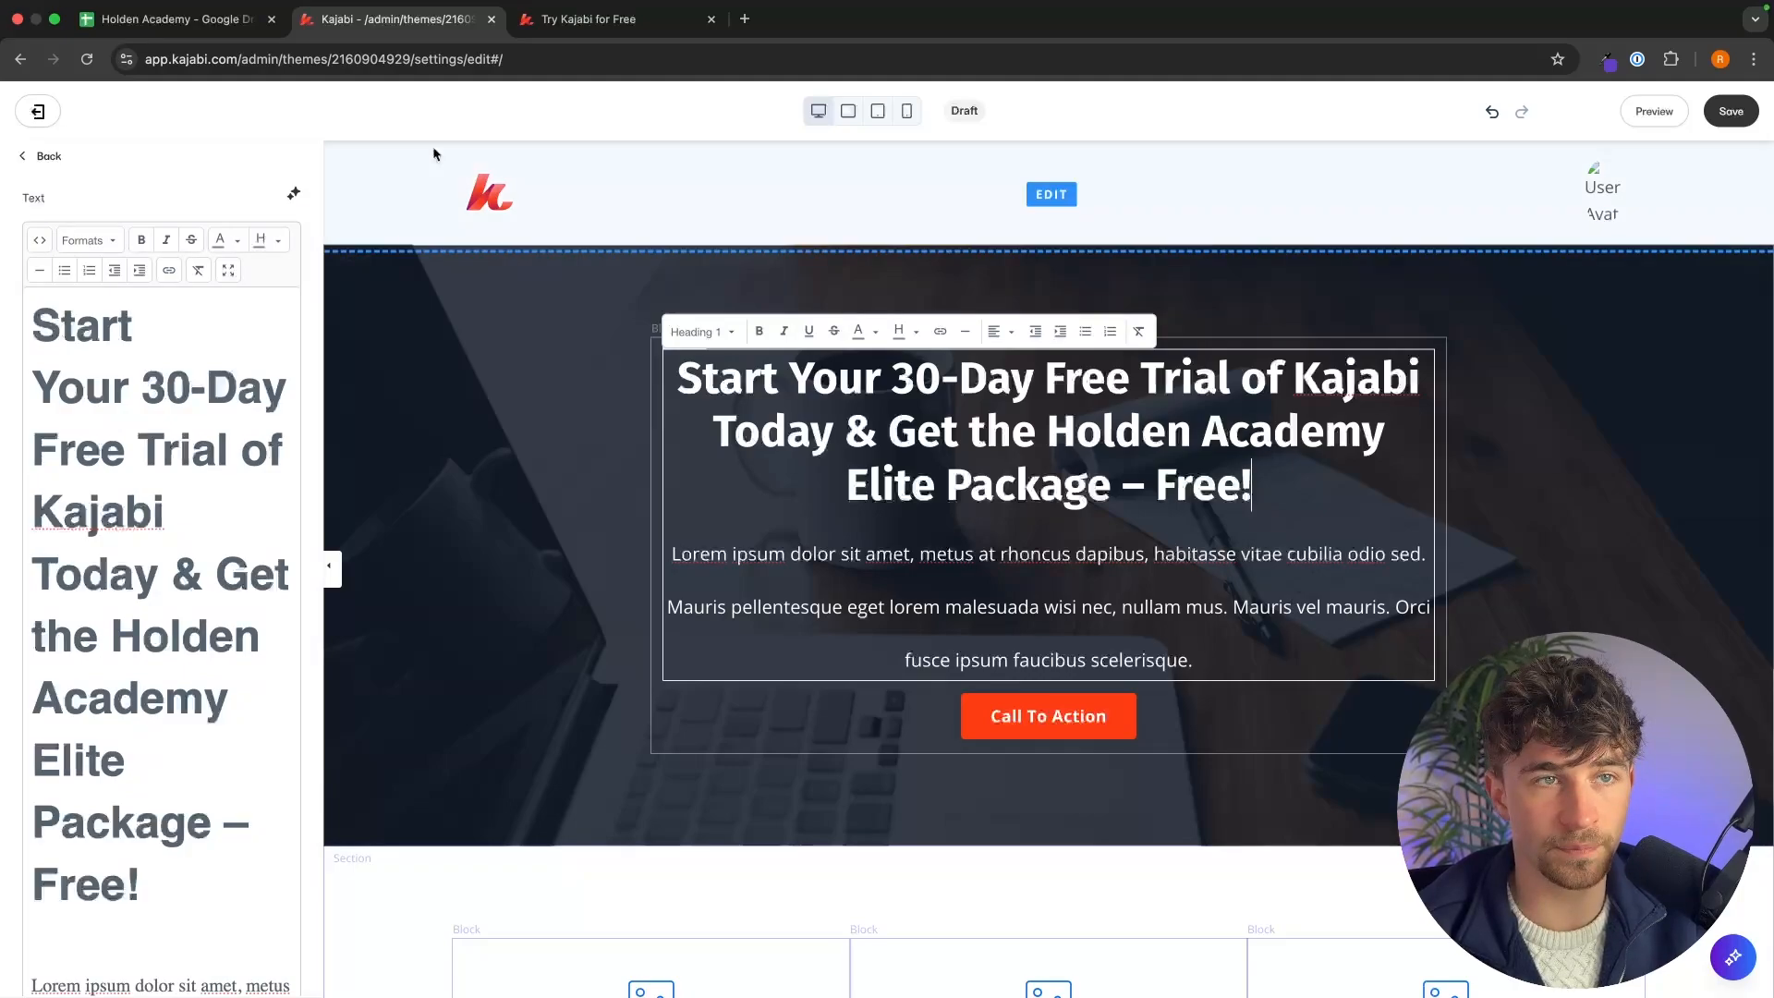
Copy the offer page's subtext paragraph and paste it over the hero's body text.
left_click(622, 20)
left_click_drag(968, 456, 517, 367)
left_click_drag(961, 453, 514, 372)
key("cmd+c")
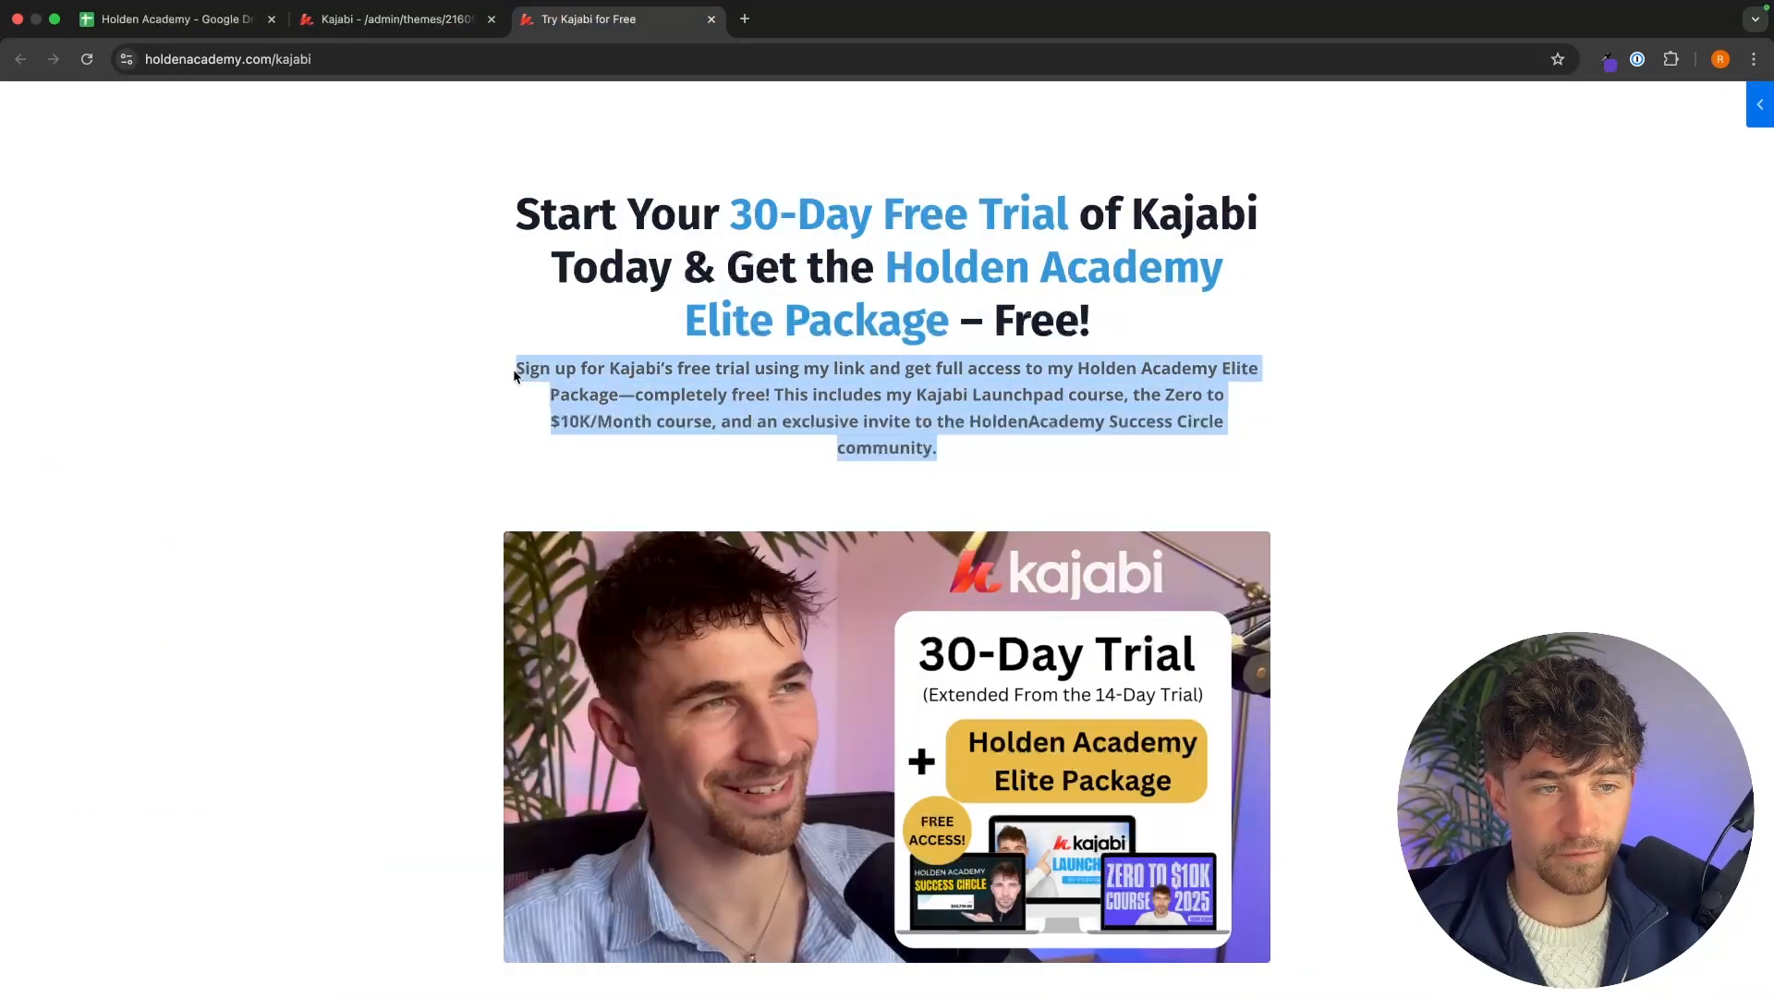
left_click(406, 21)
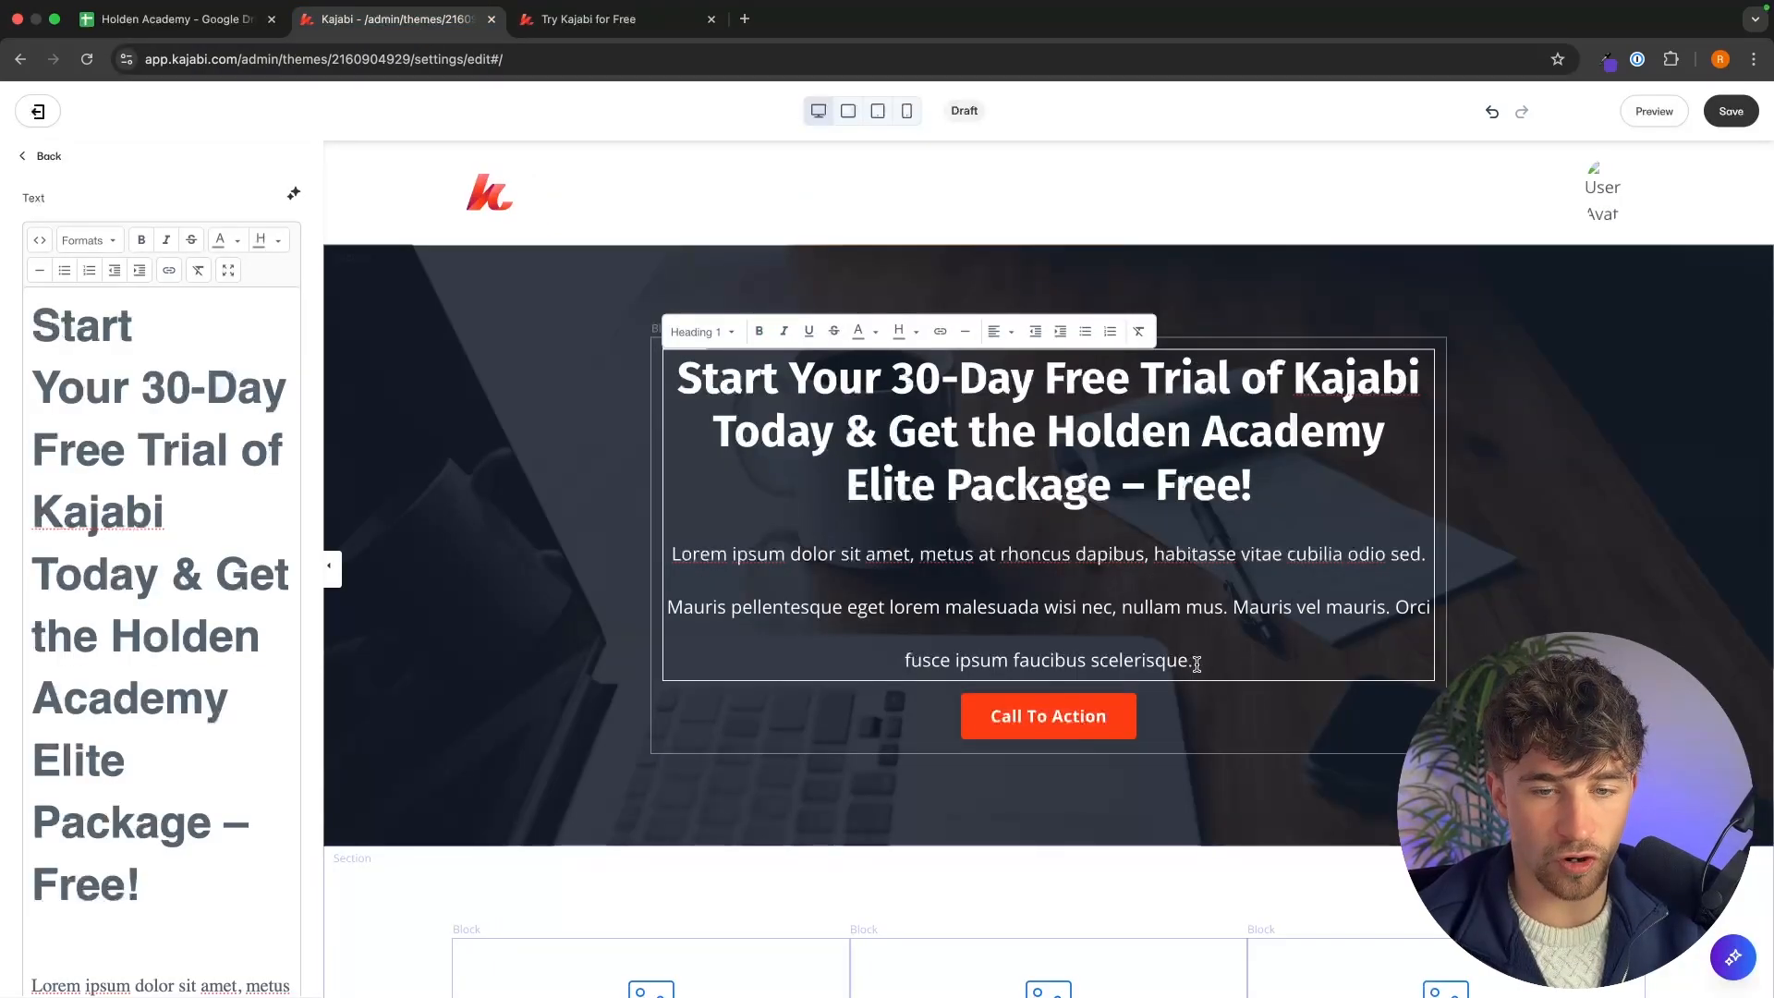
left_click_drag(1194, 659, 682, 549)
key("cmd+v")
Set the pasted subtext's text format to Paragraph.
left_click_drag(1275, 903, 660, 545)
left_click(705, 332)
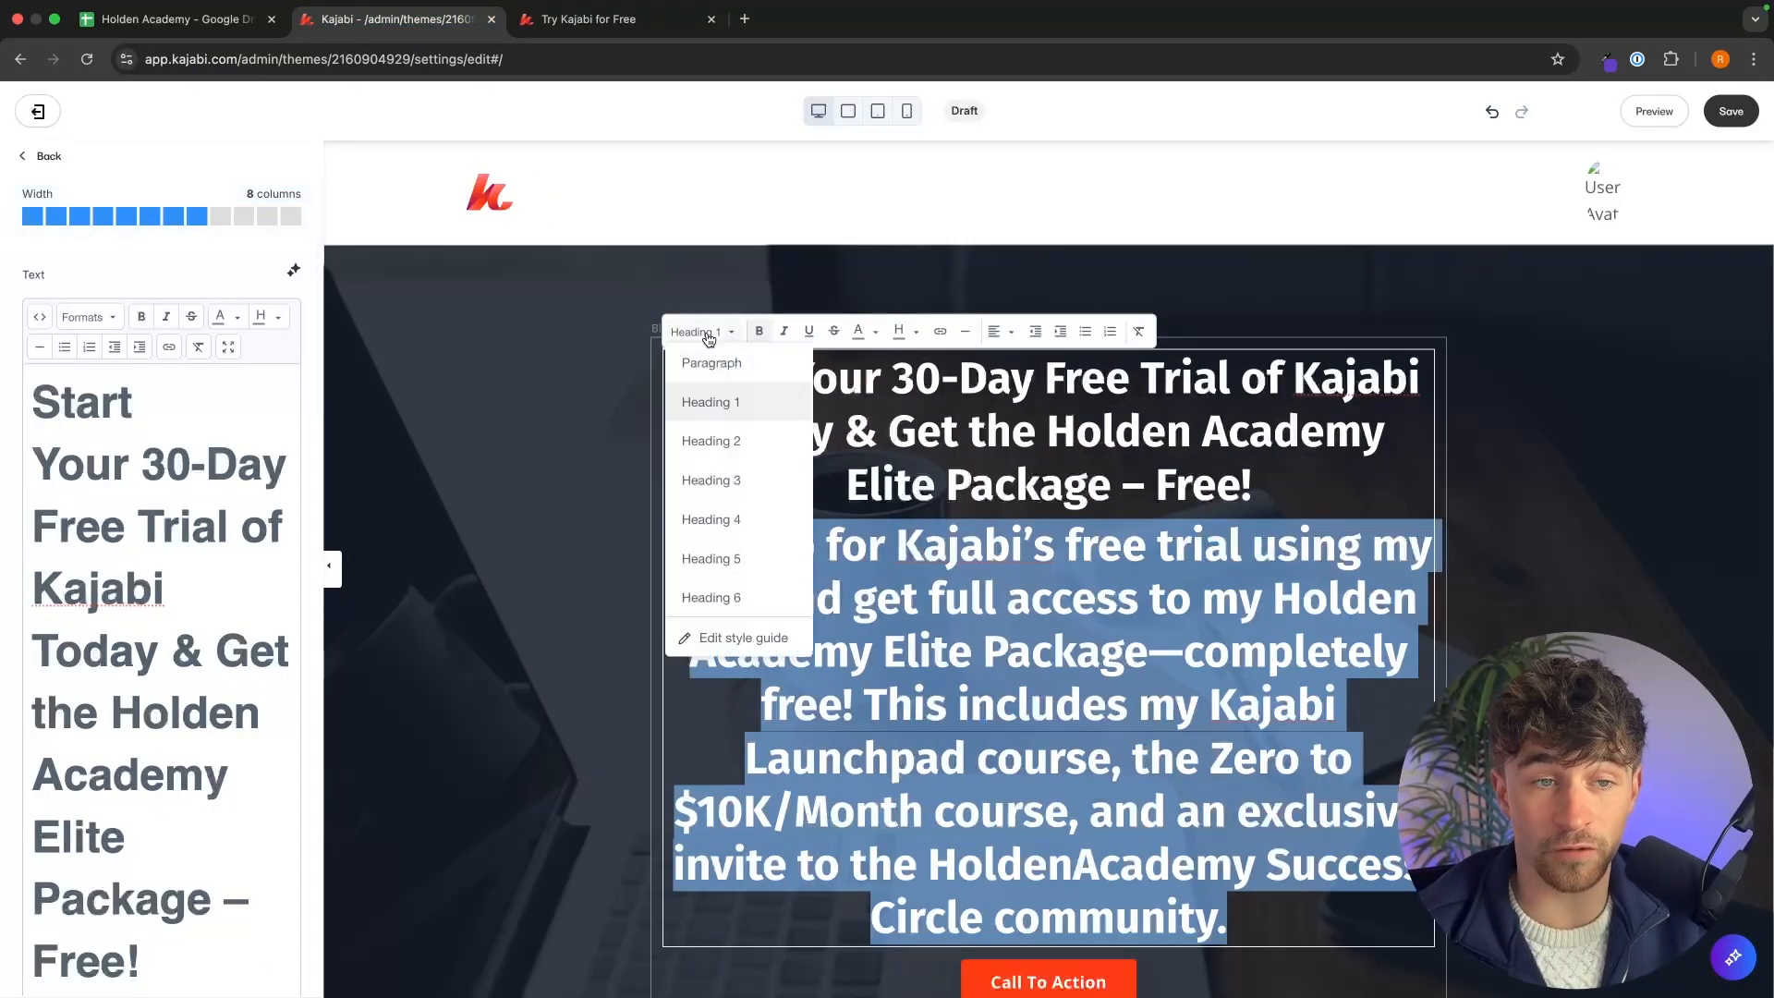
left_click(728, 367)
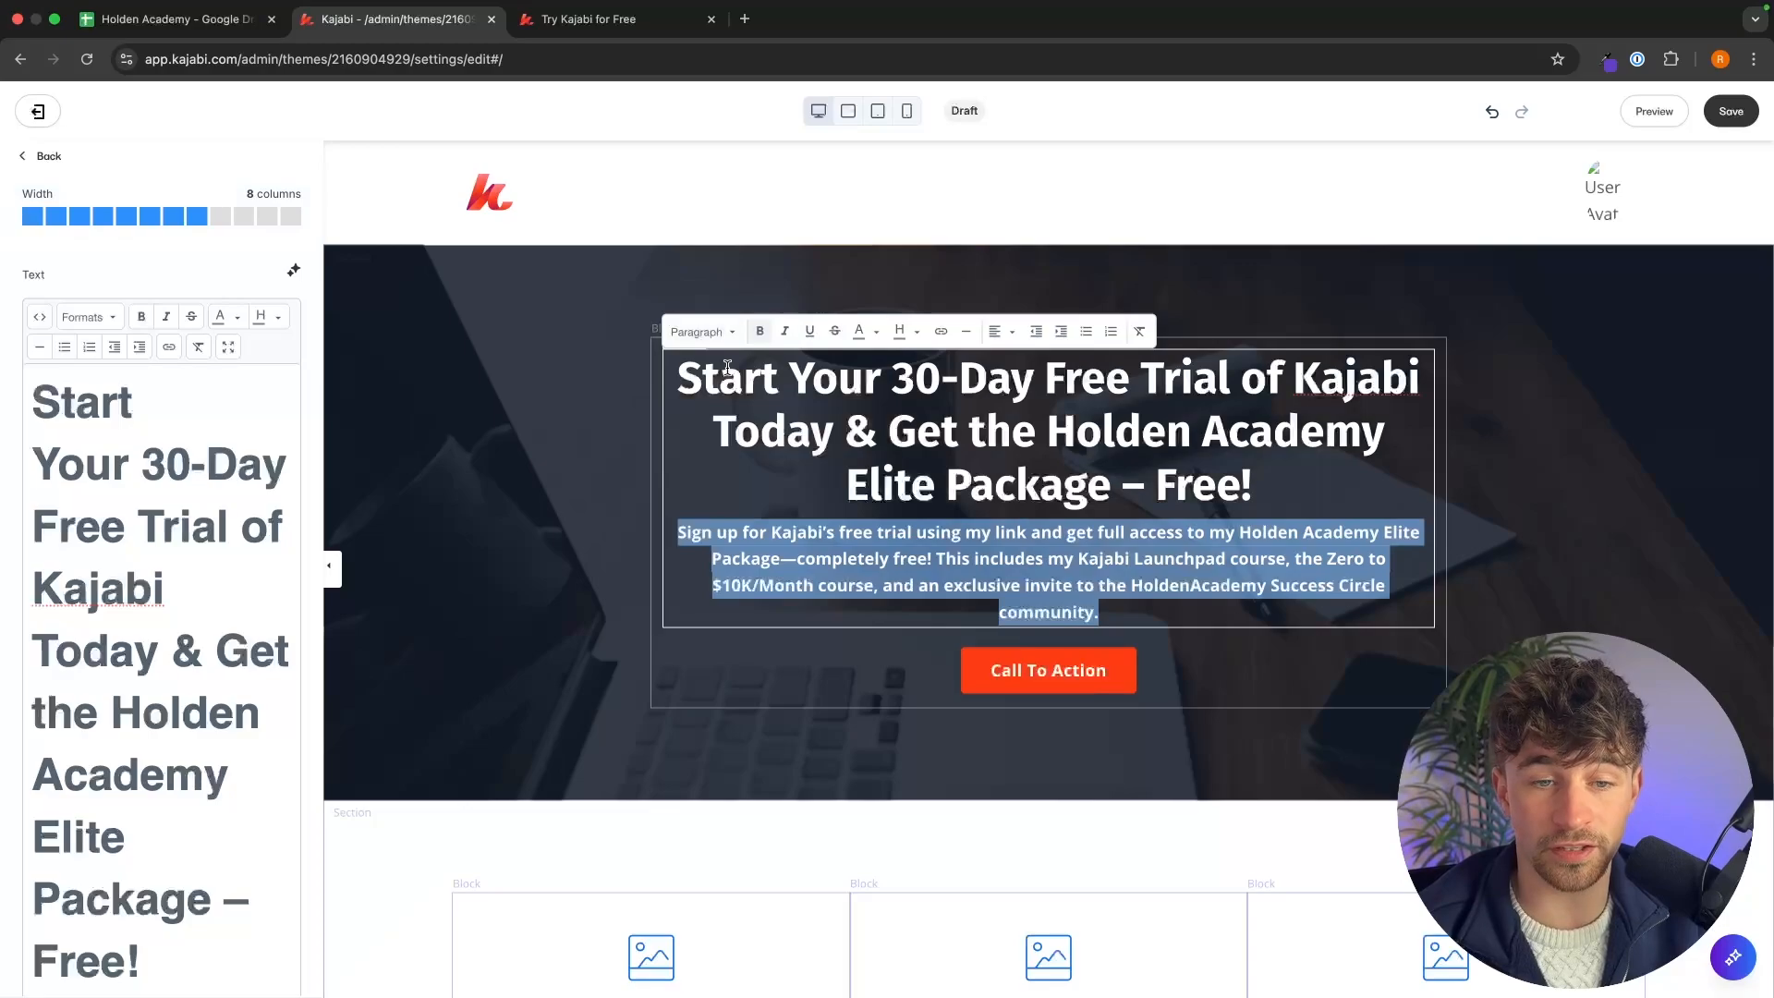
left_click(1571, 568)
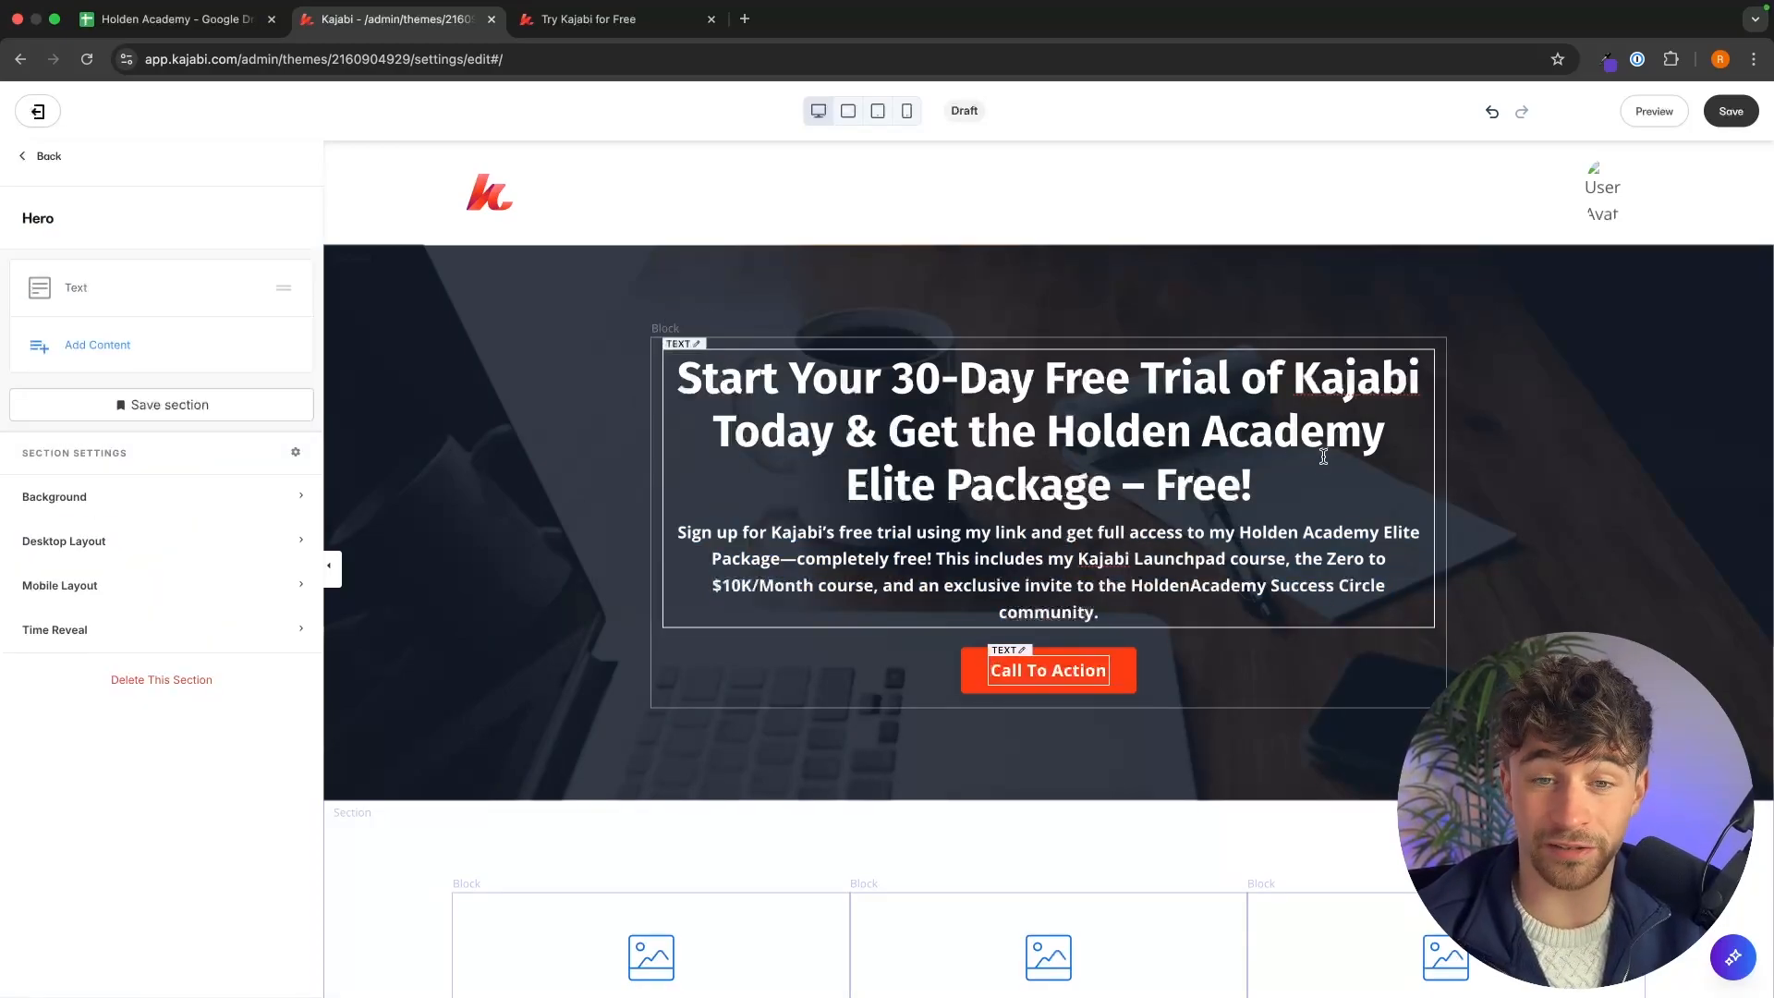
Compare the hero heading and subtext with the headline and subtext on the offer page.
left_click_drag(1323, 456, 892, 435)
left_click(980, 438)
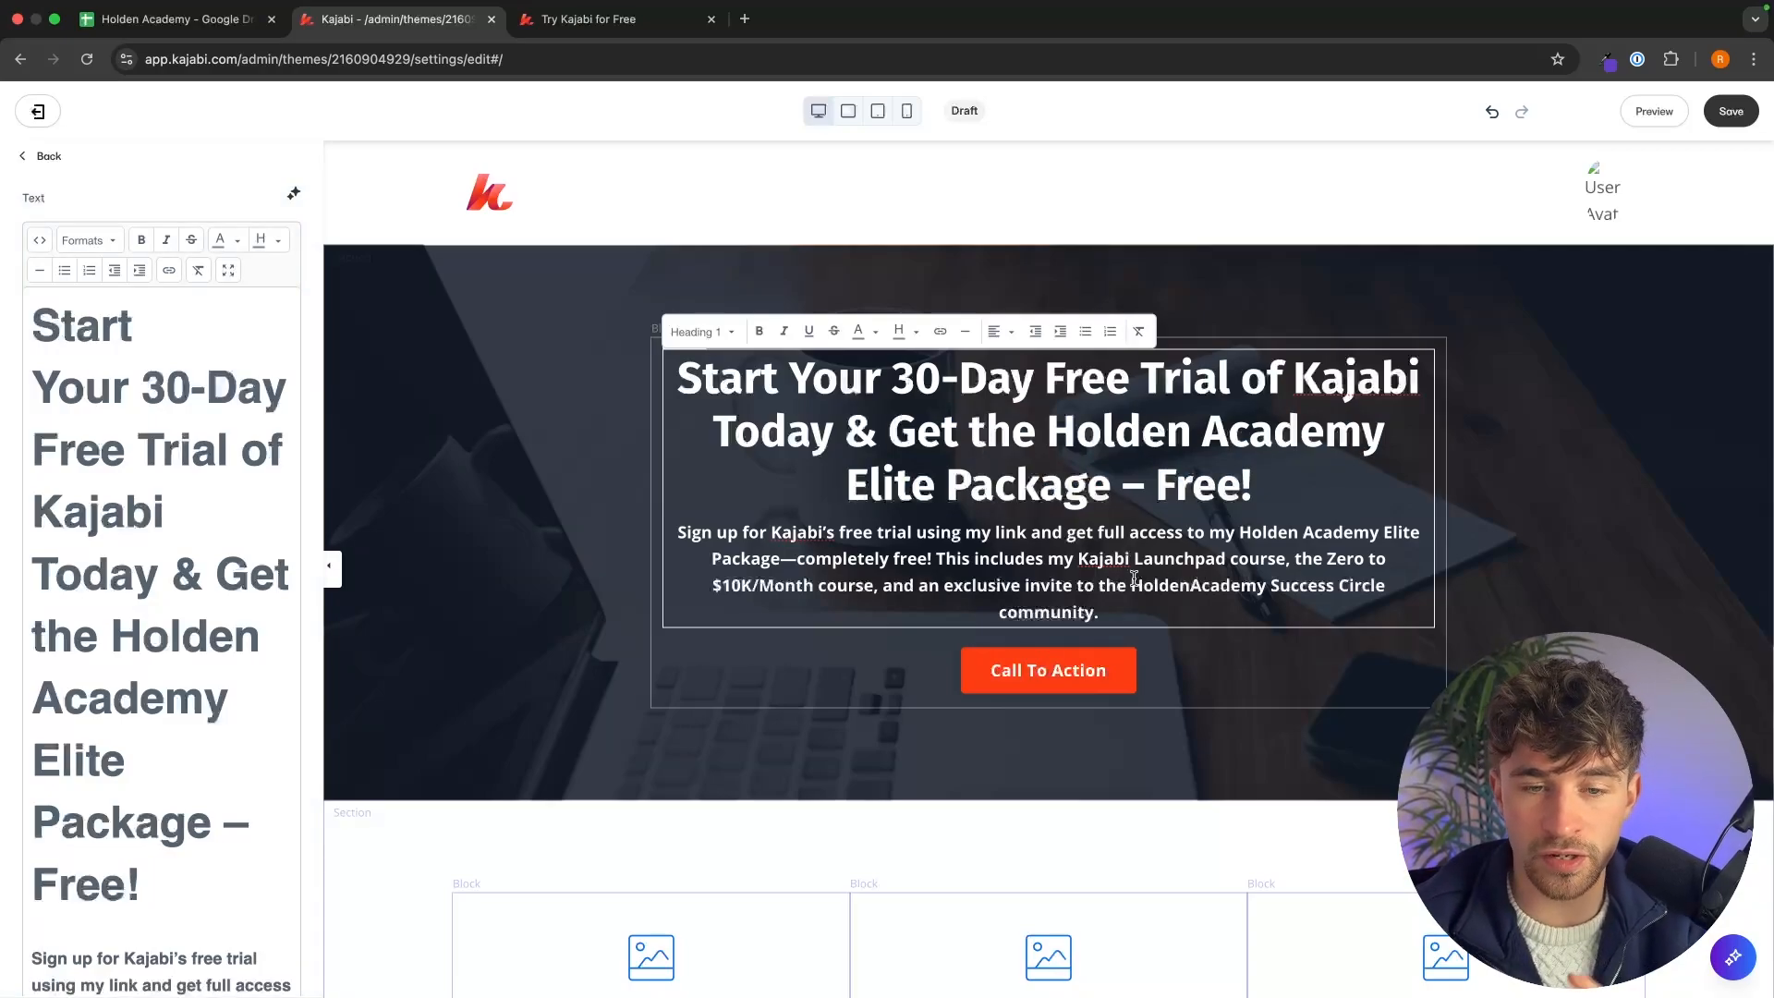
left_click_drag(1099, 612, 688, 533)
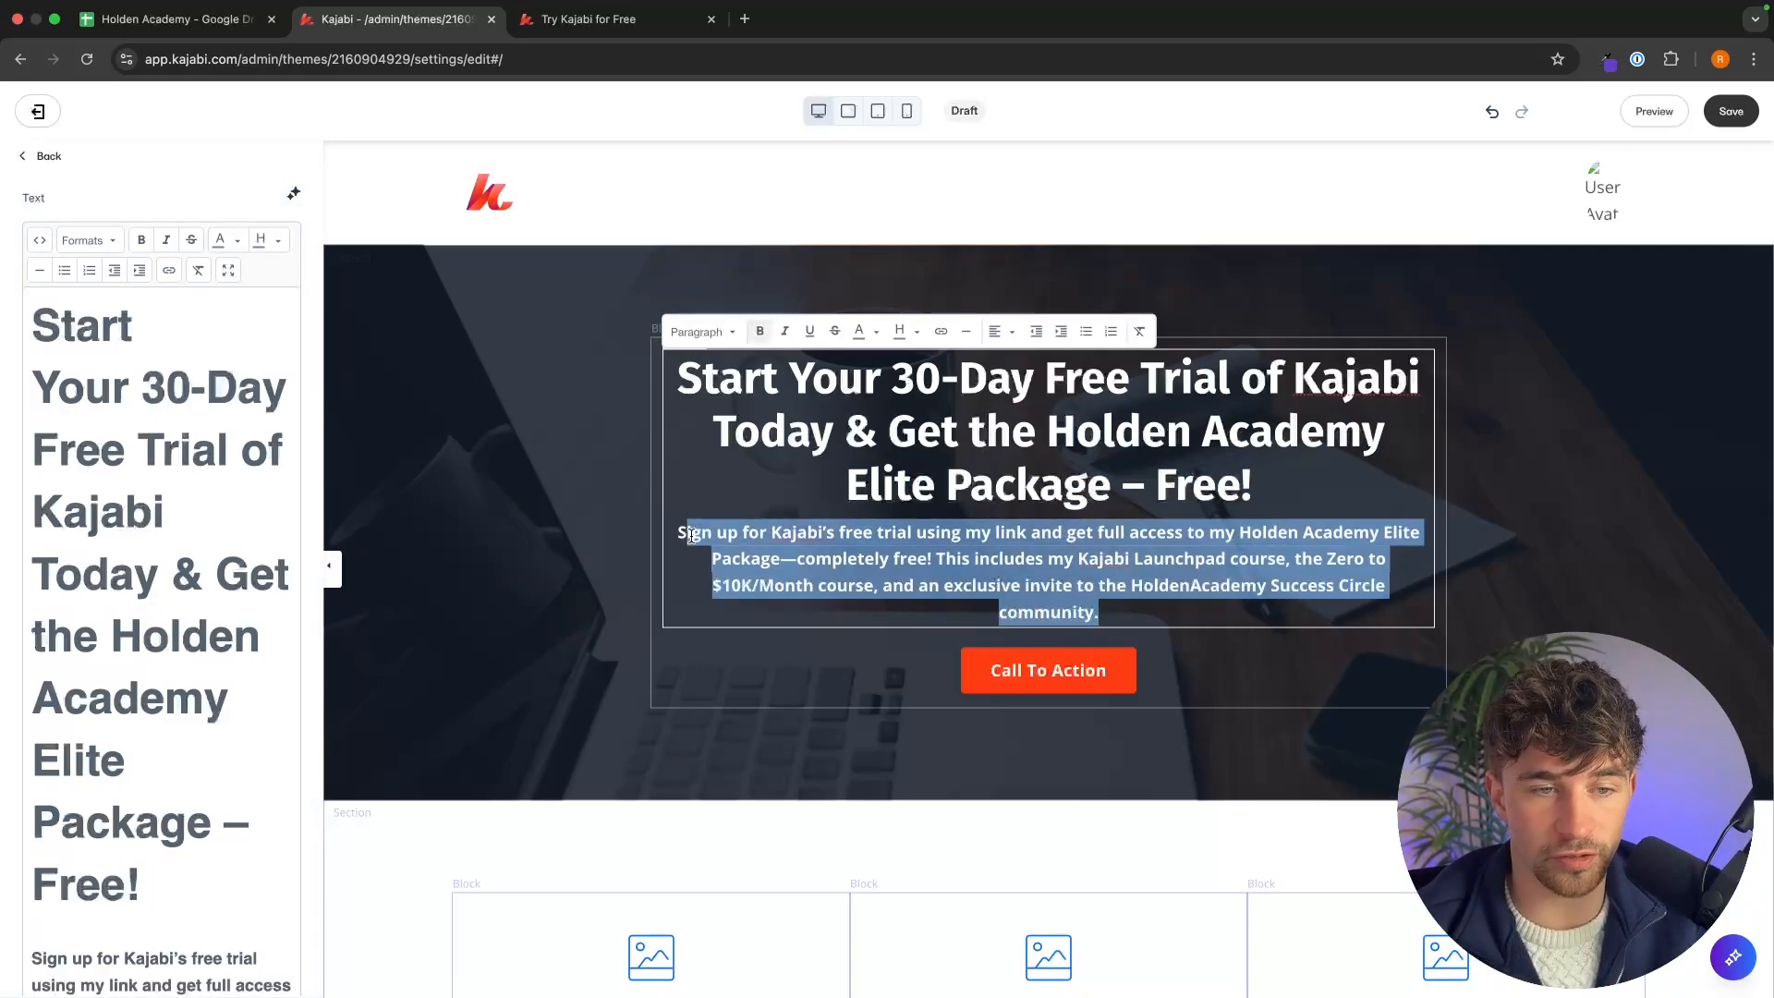
left_click(693, 536)
left_click(637, 26)
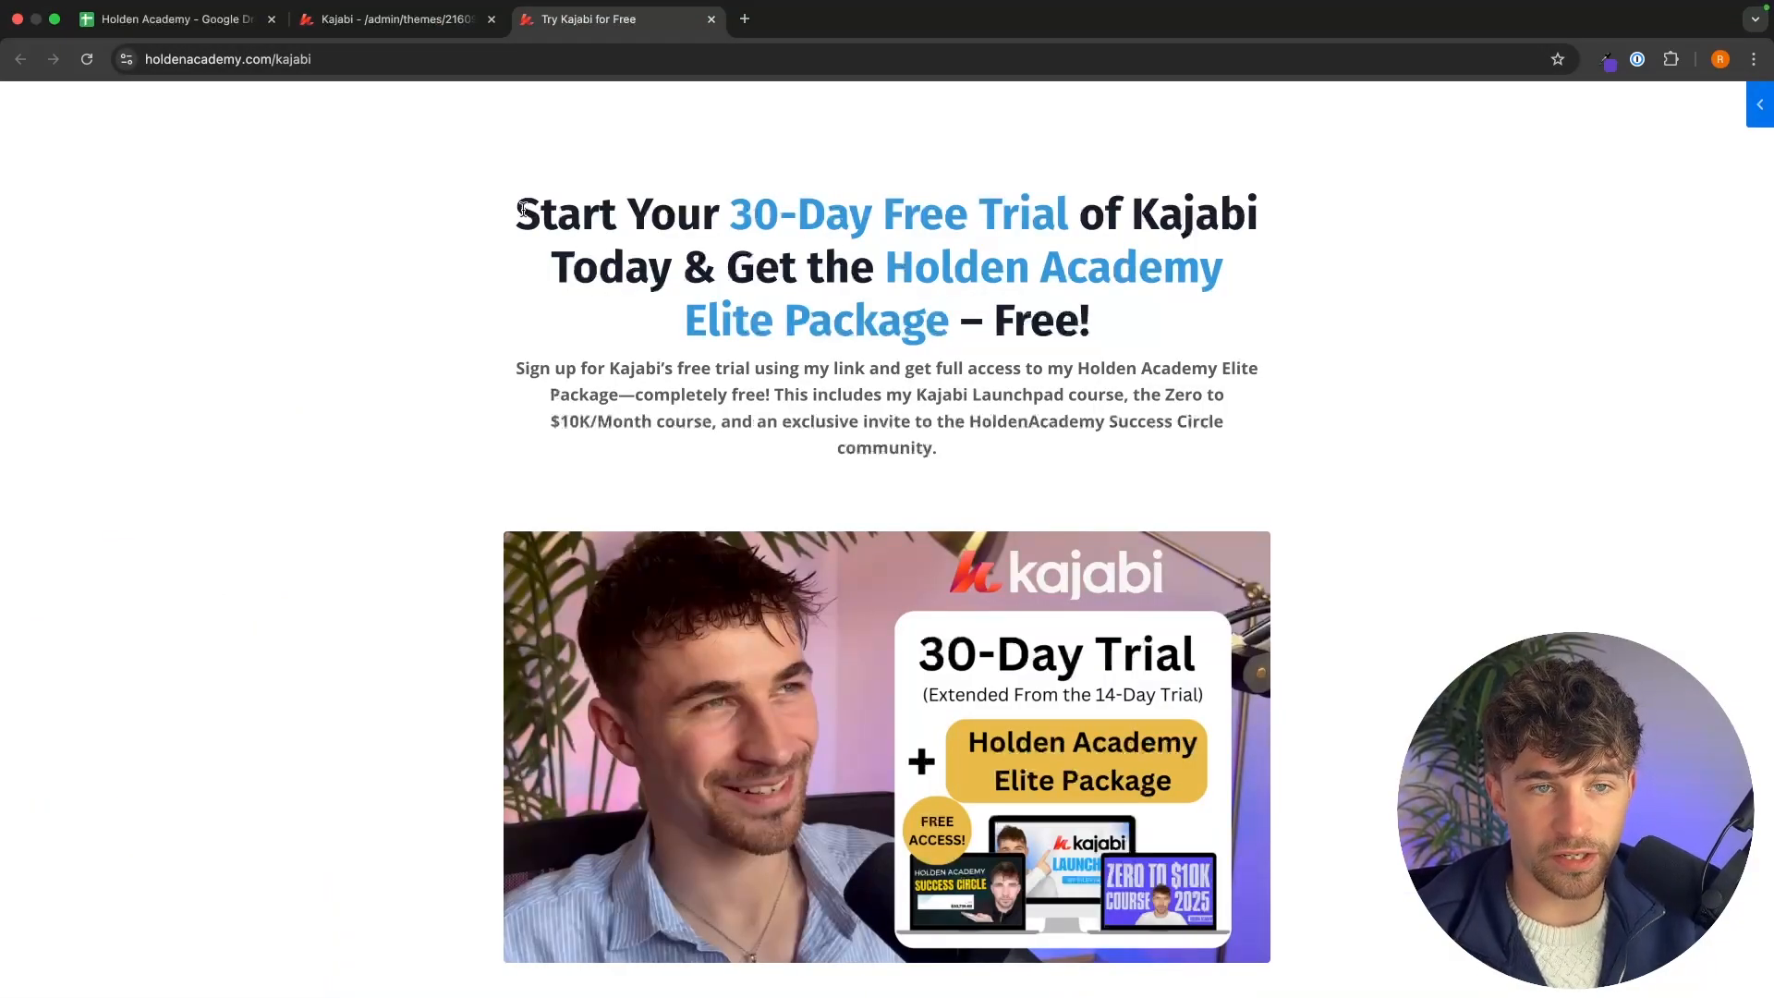
left_click_drag(523, 211, 1196, 369)
left_click(583, 422)
left_click_drag(511, 354, 921, 444)
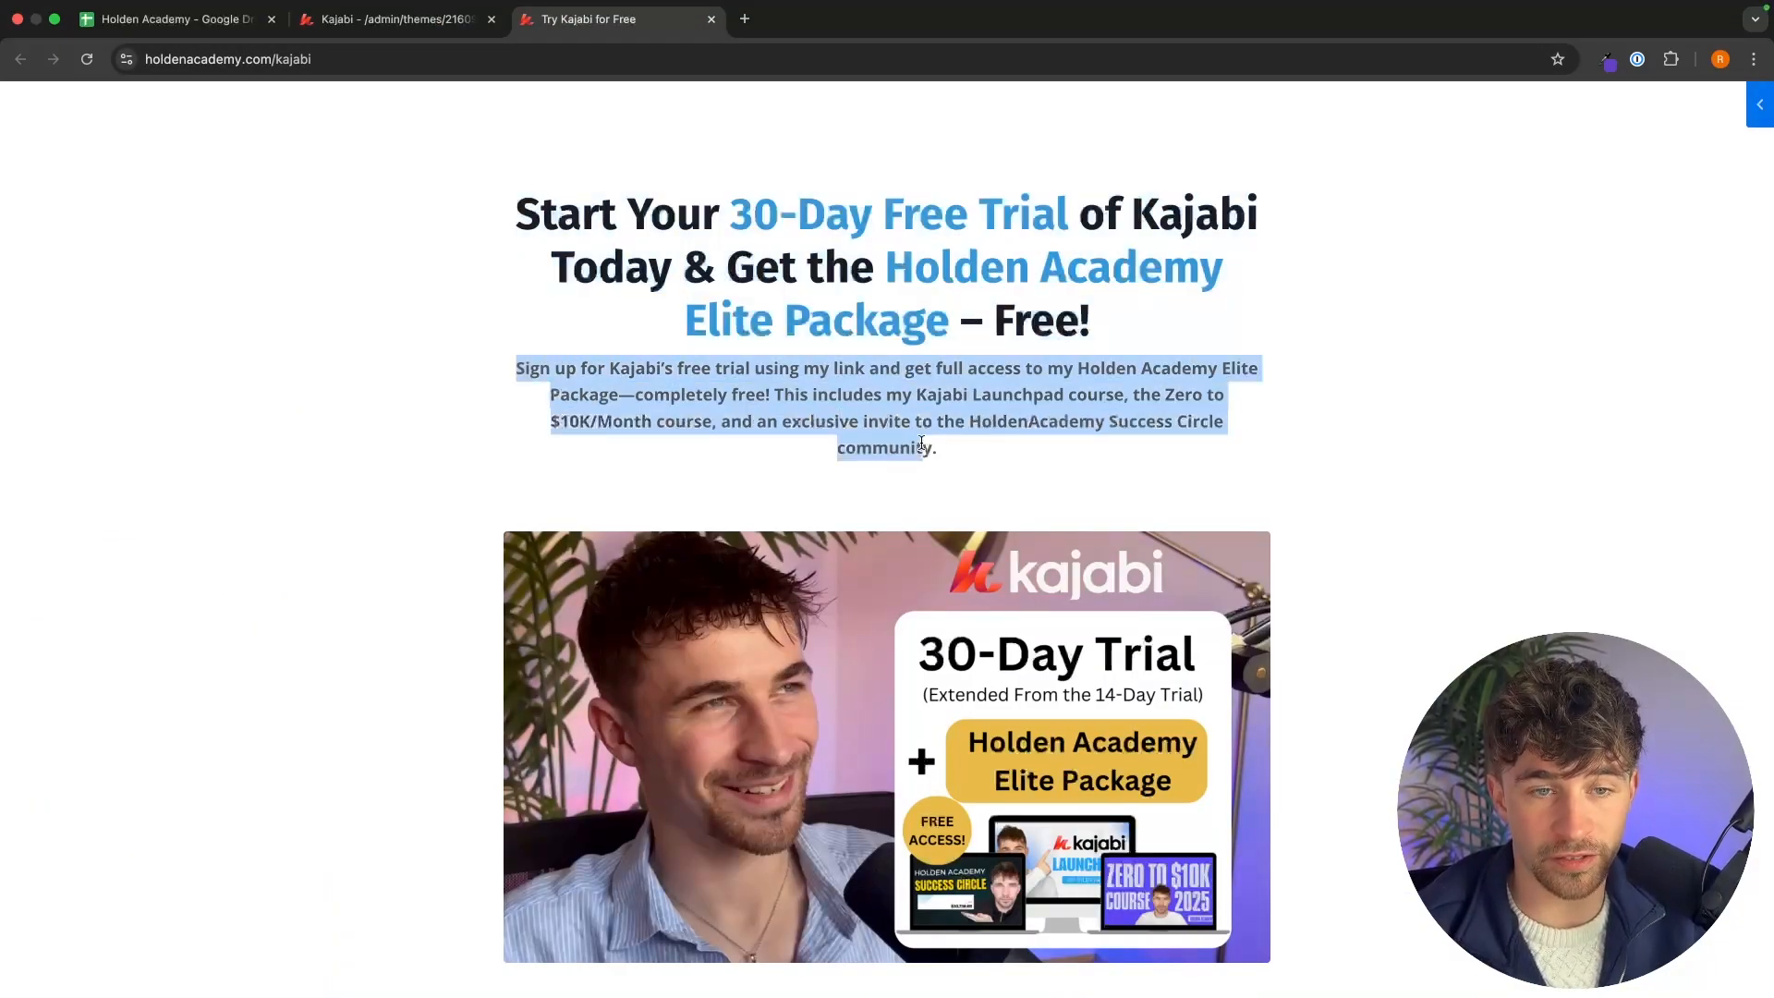
left_click(995, 459)
left_click(425, 19)
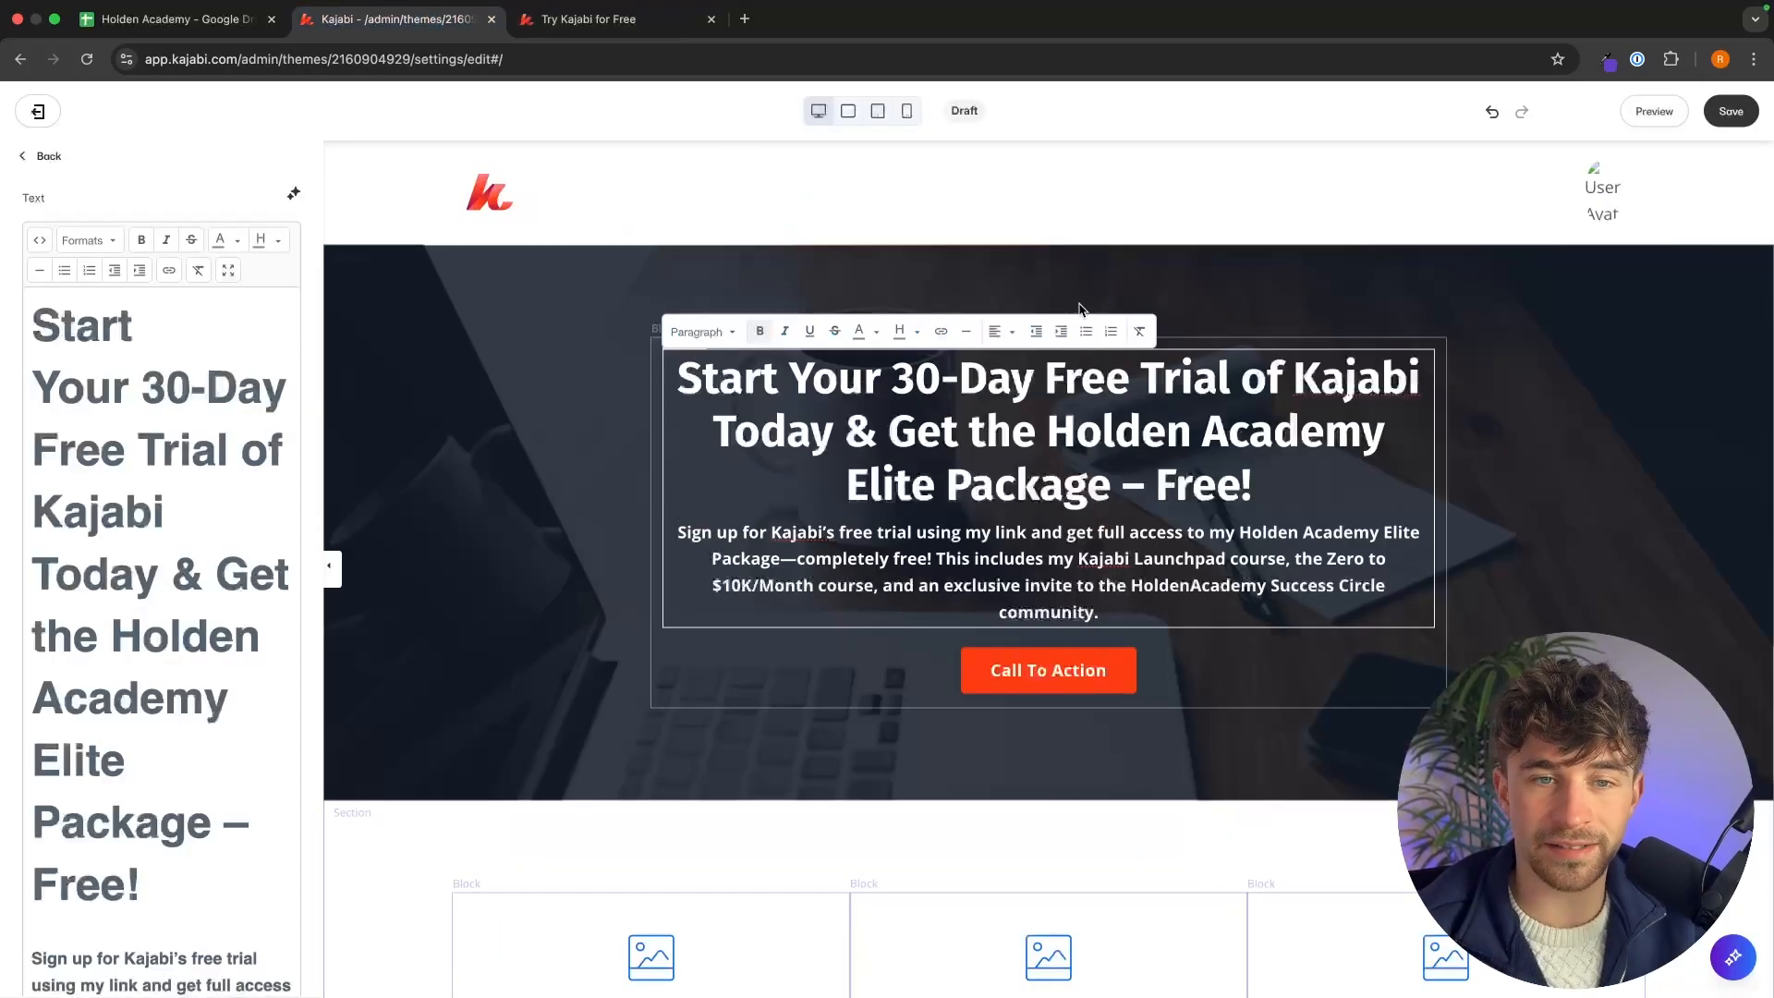
Examine which words of the offer page's headline are highlighted in blue.
left_click(584, 22)
left_click_drag(745, 204, 1081, 215)
left_click(897, 272)
left_click_drag(896, 272, 1184, 337)
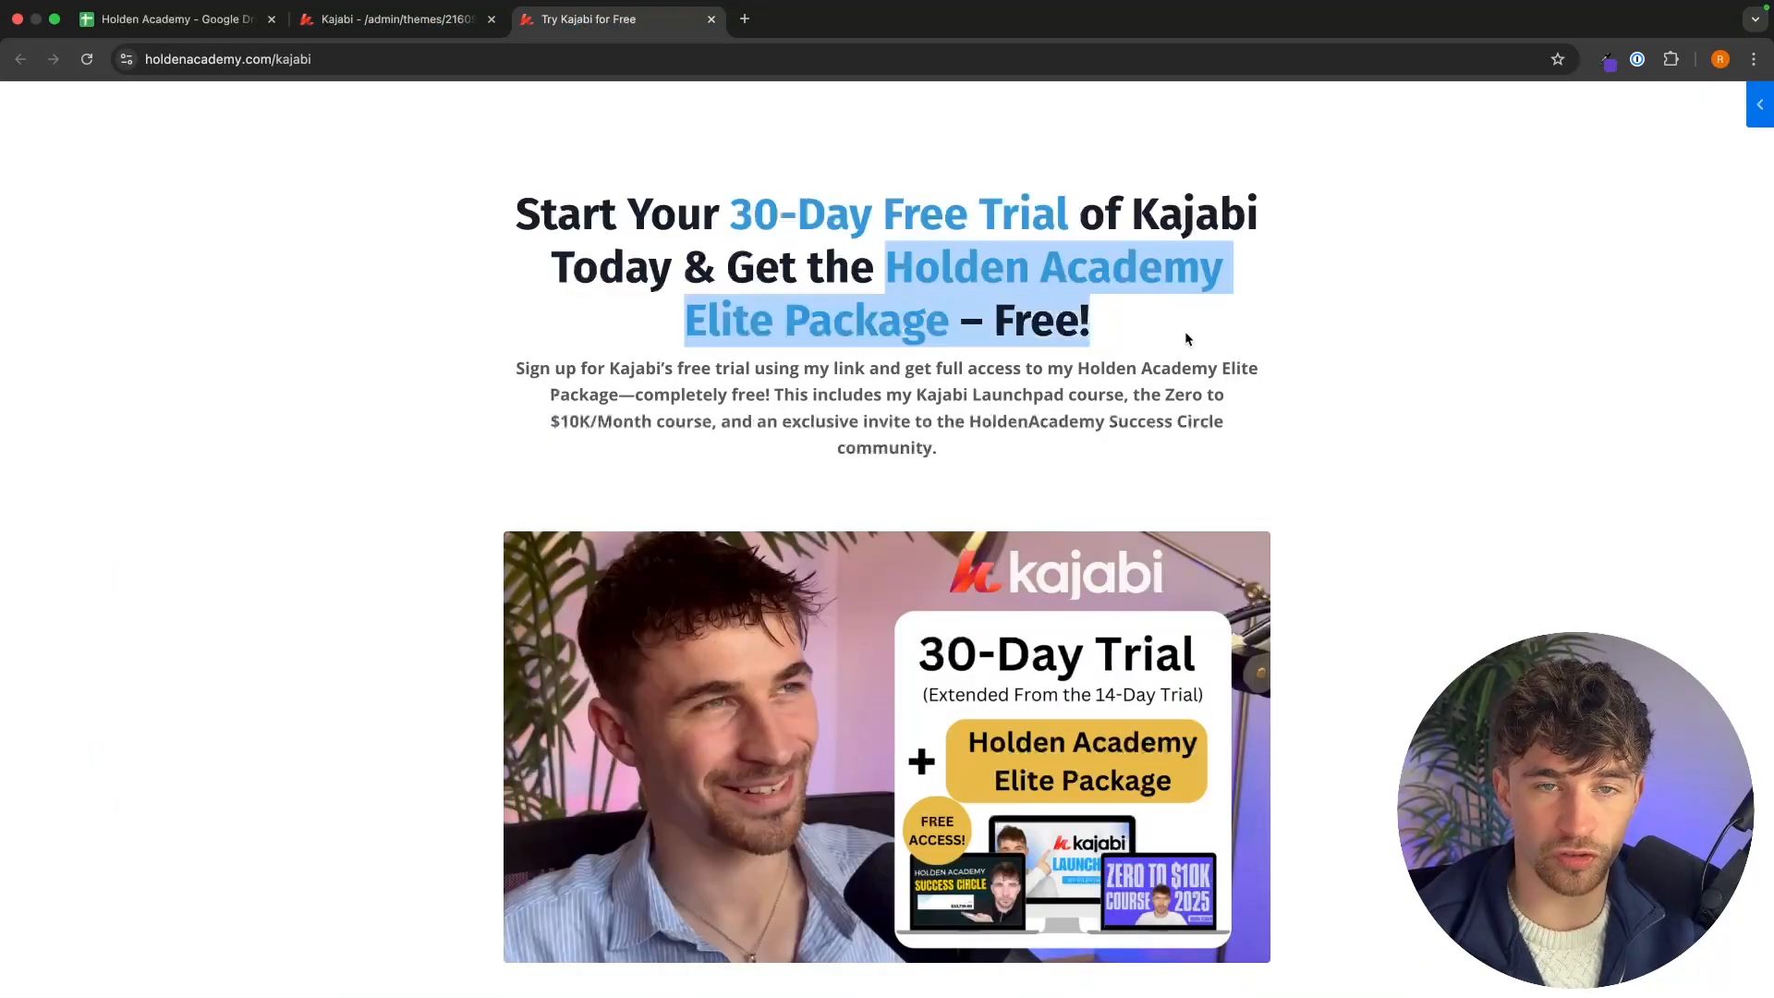
left_click(1072, 323)
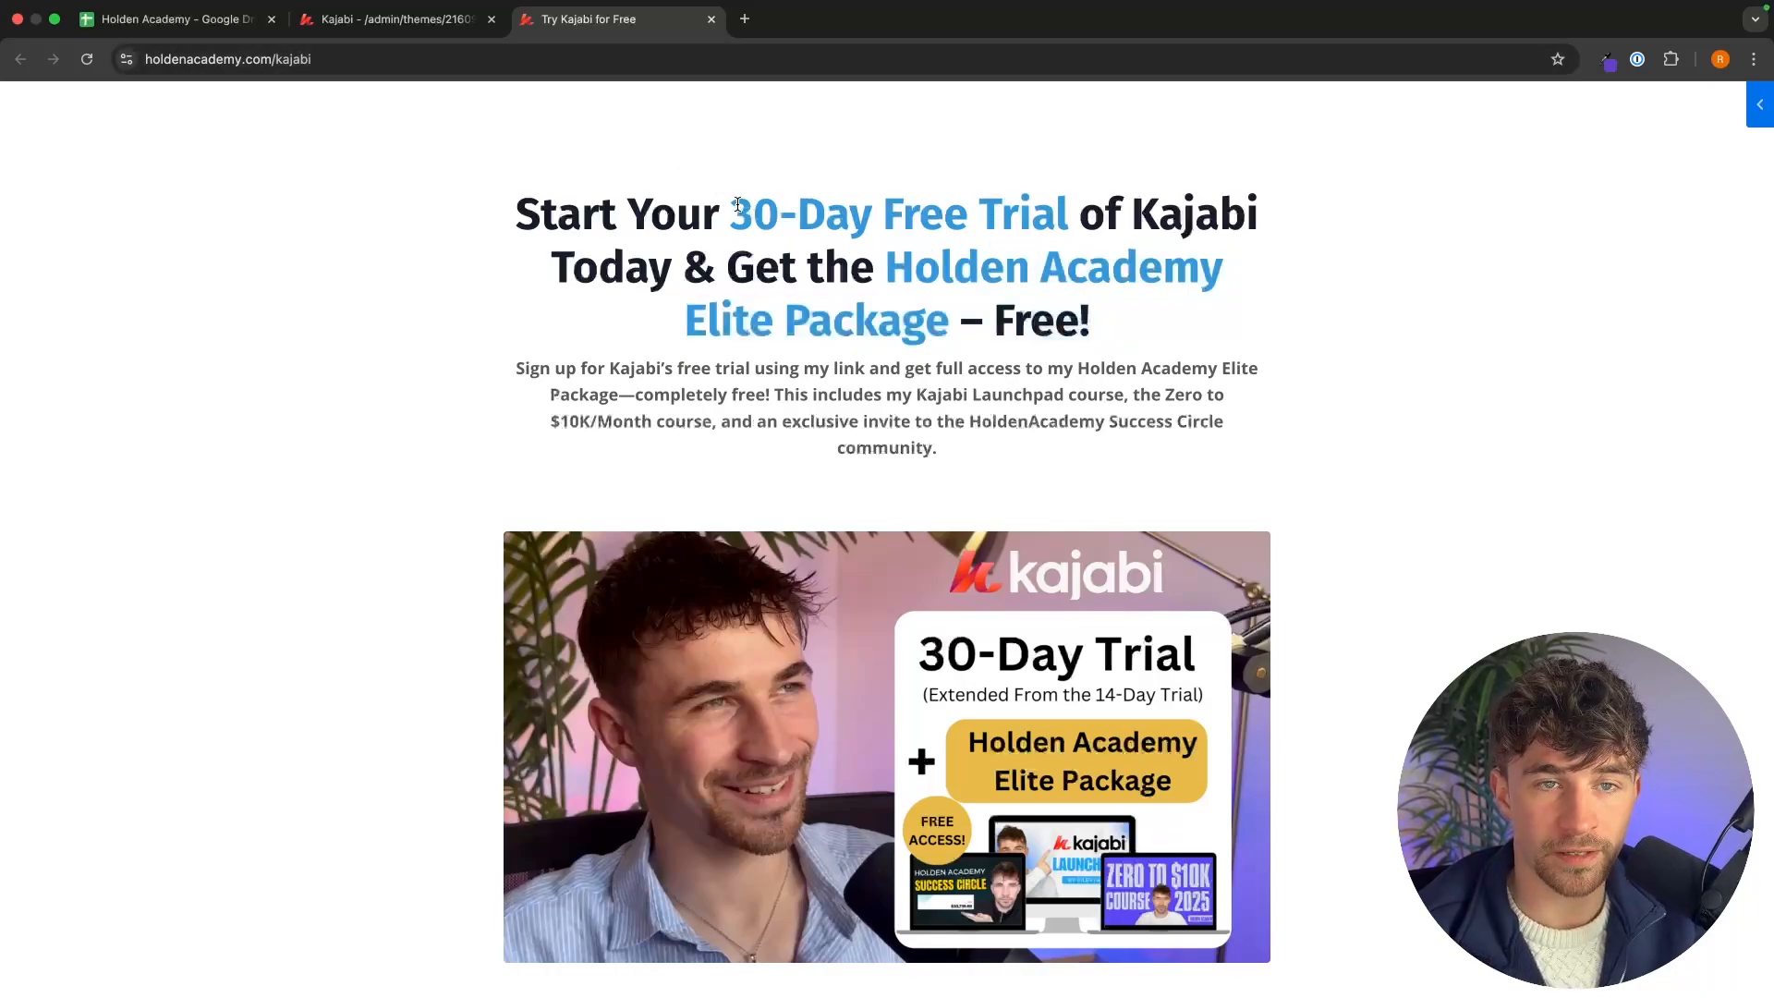
Select the blue-highlighted phrases in the offer page's headline to identify them.
left_click_drag(738, 204, 1068, 215)
left_click_drag(894, 265, 939, 314)
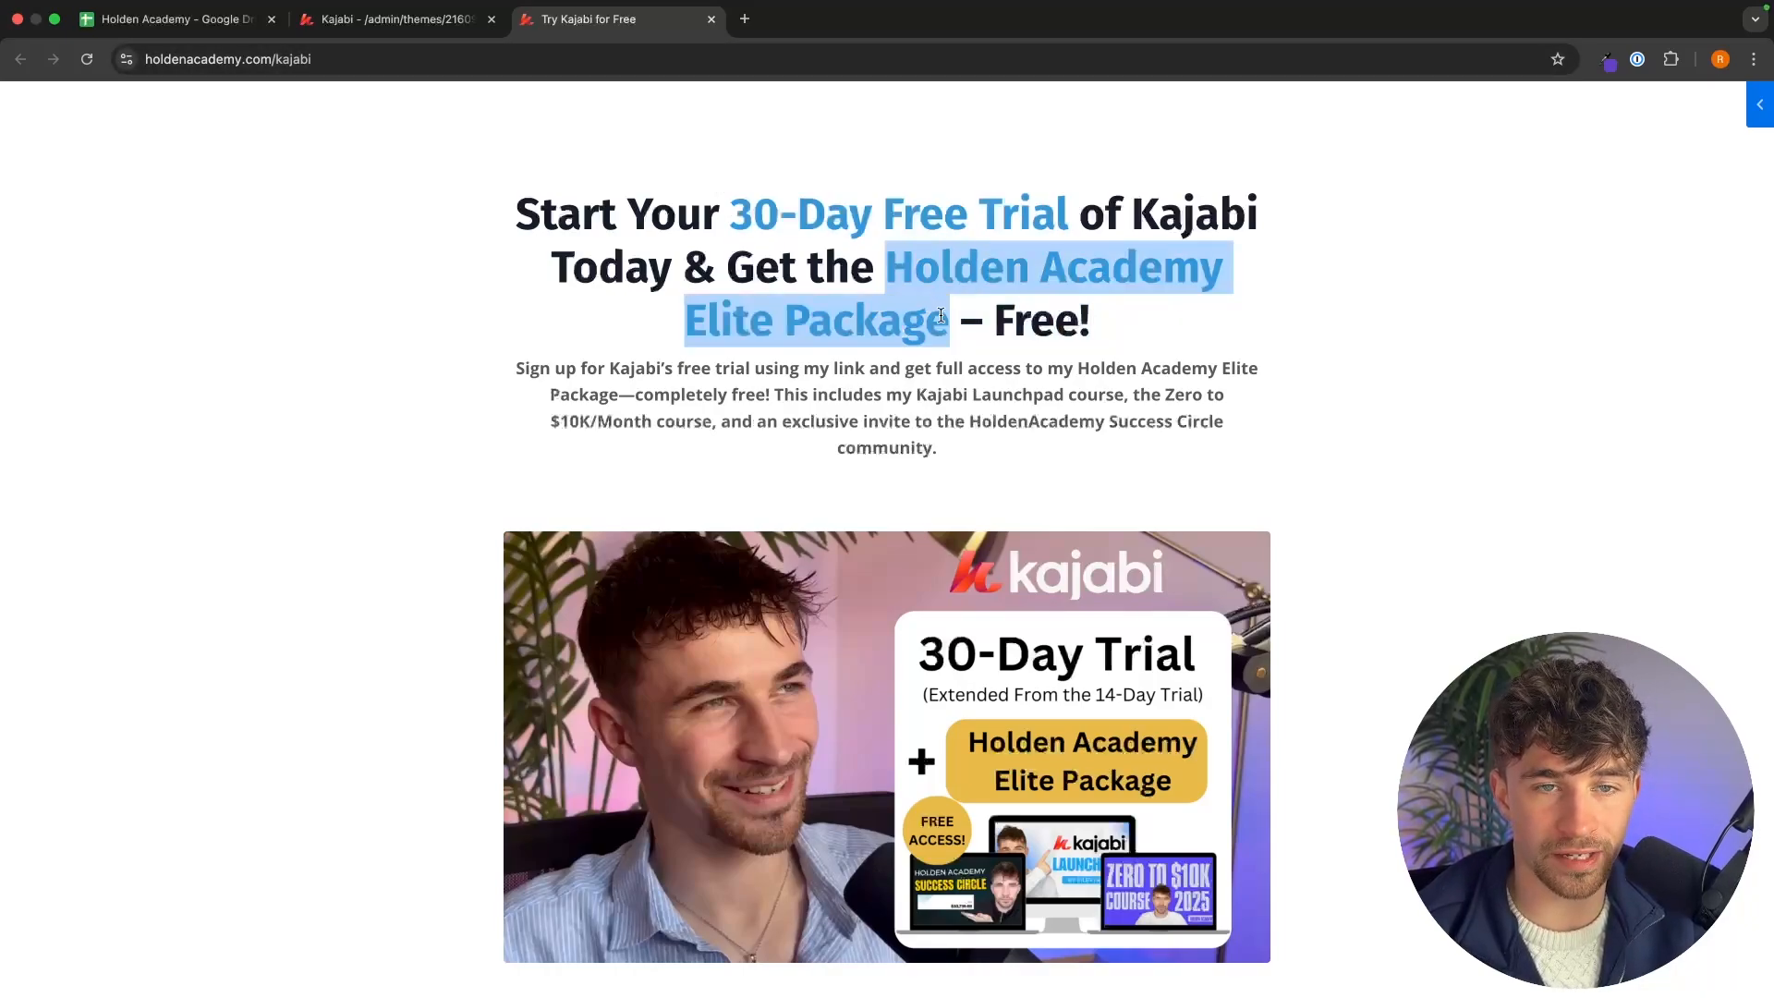
left_click(942, 317)
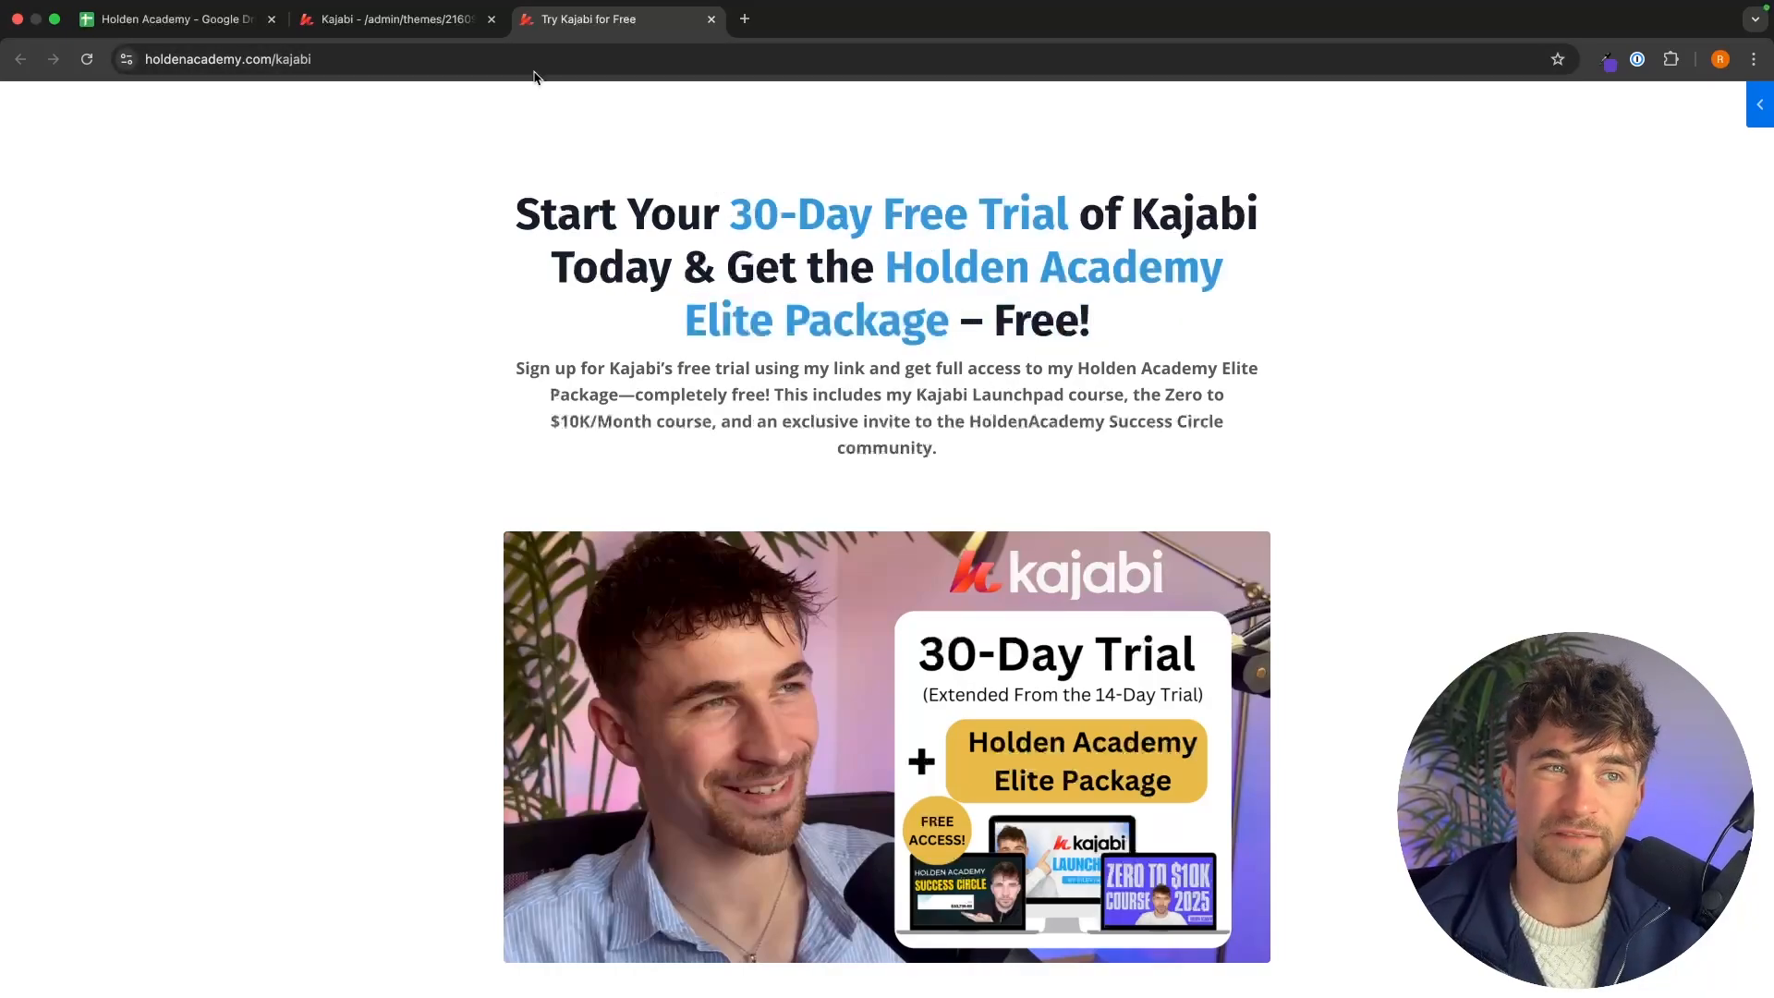
Color the hero heading's phrases '30-Day Free Trial' and 'Holden Academy Elite Package' blue.
left_click(398, 20)
left_click_drag(893, 382, 1234, 383)
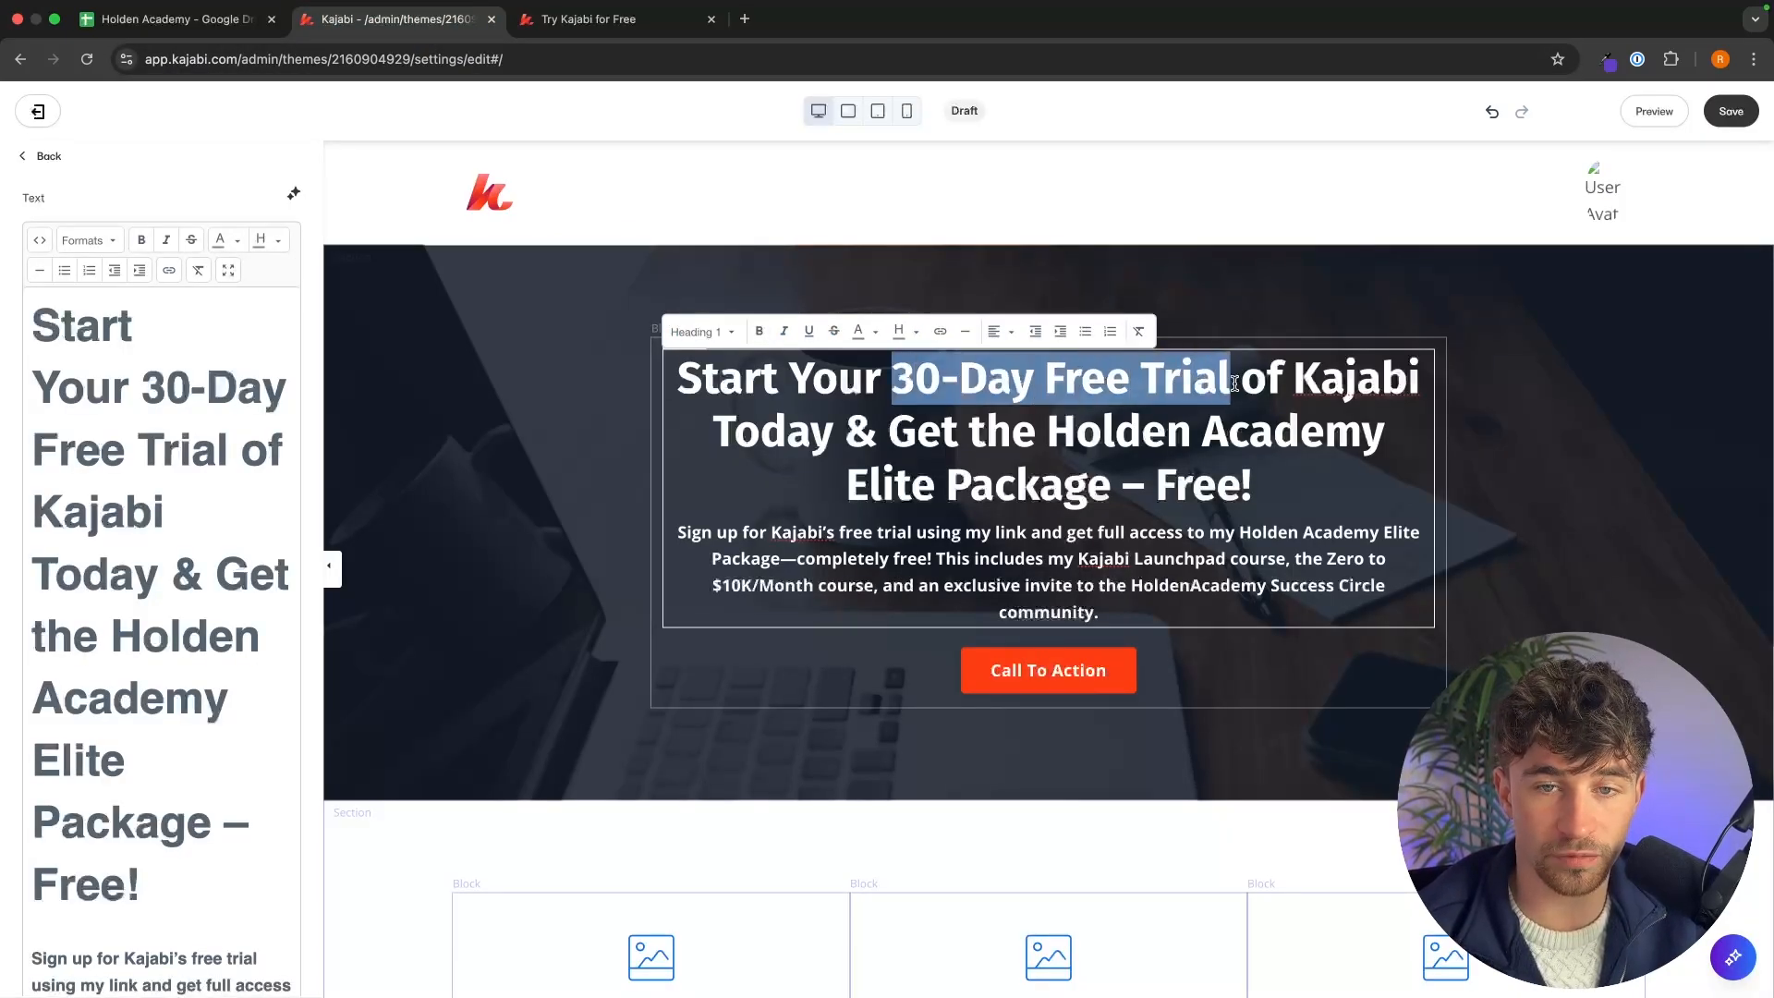
left_click(873, 332)
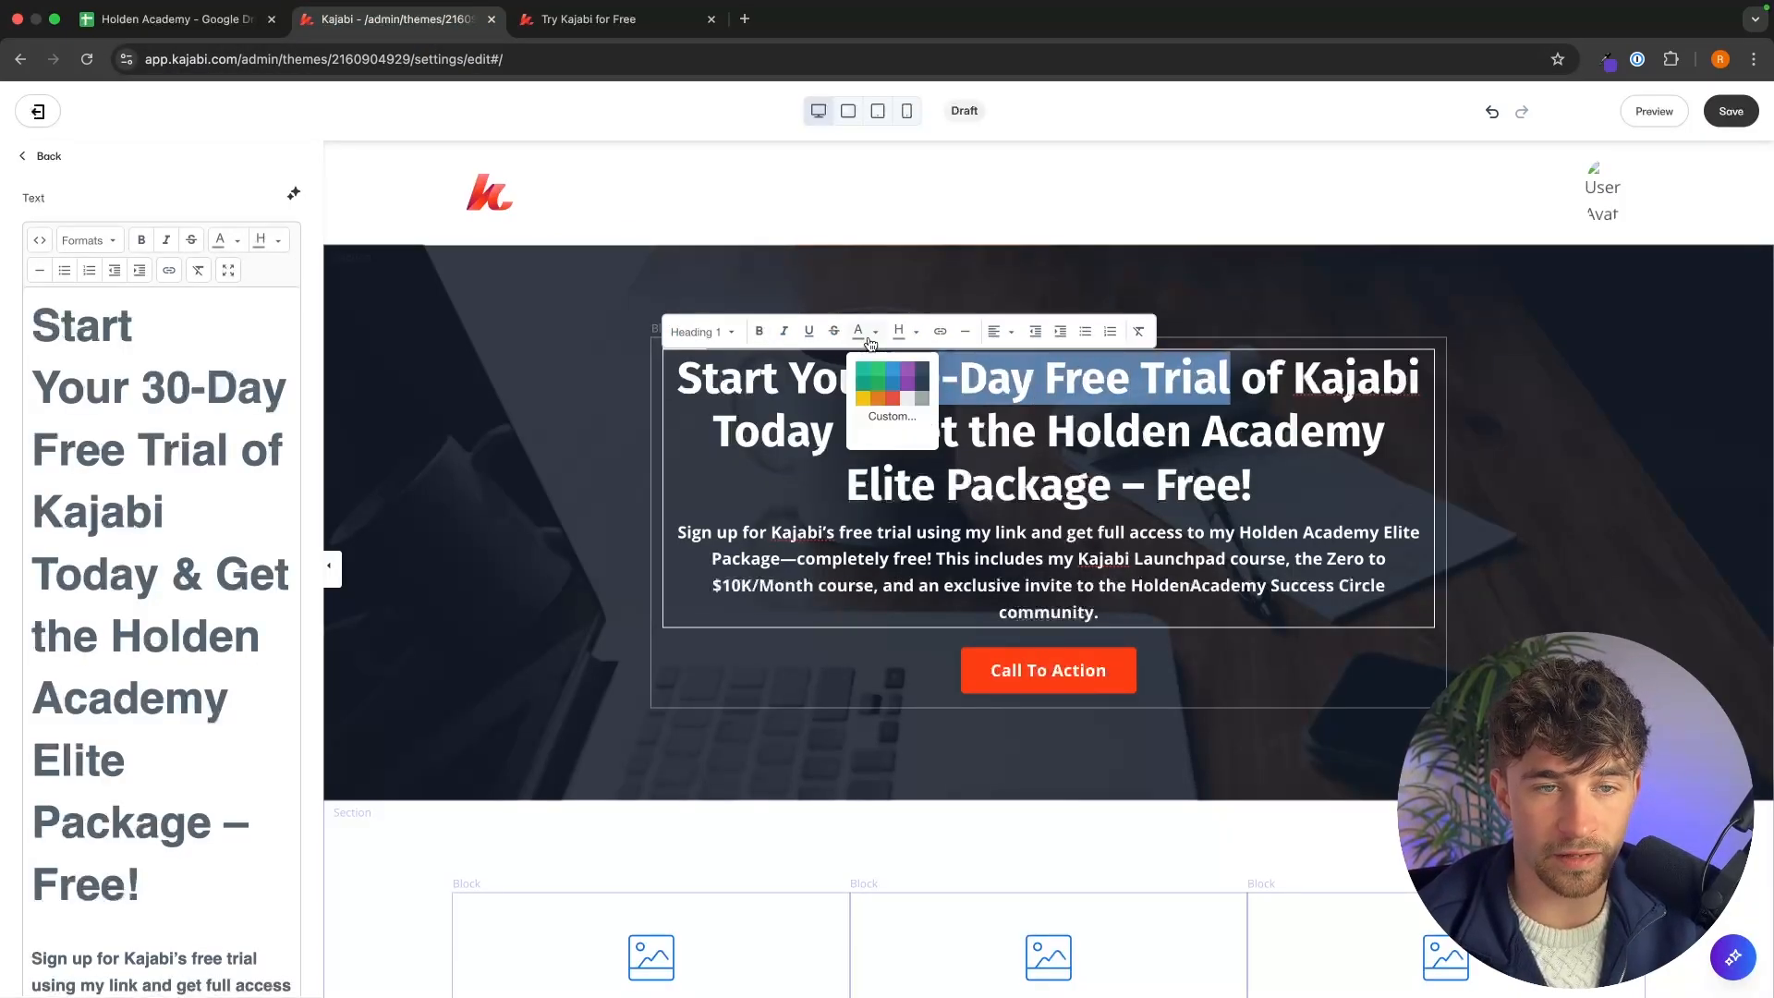
left_click(893, 371)
left_click_drag(1049, 431, 1109, 507)
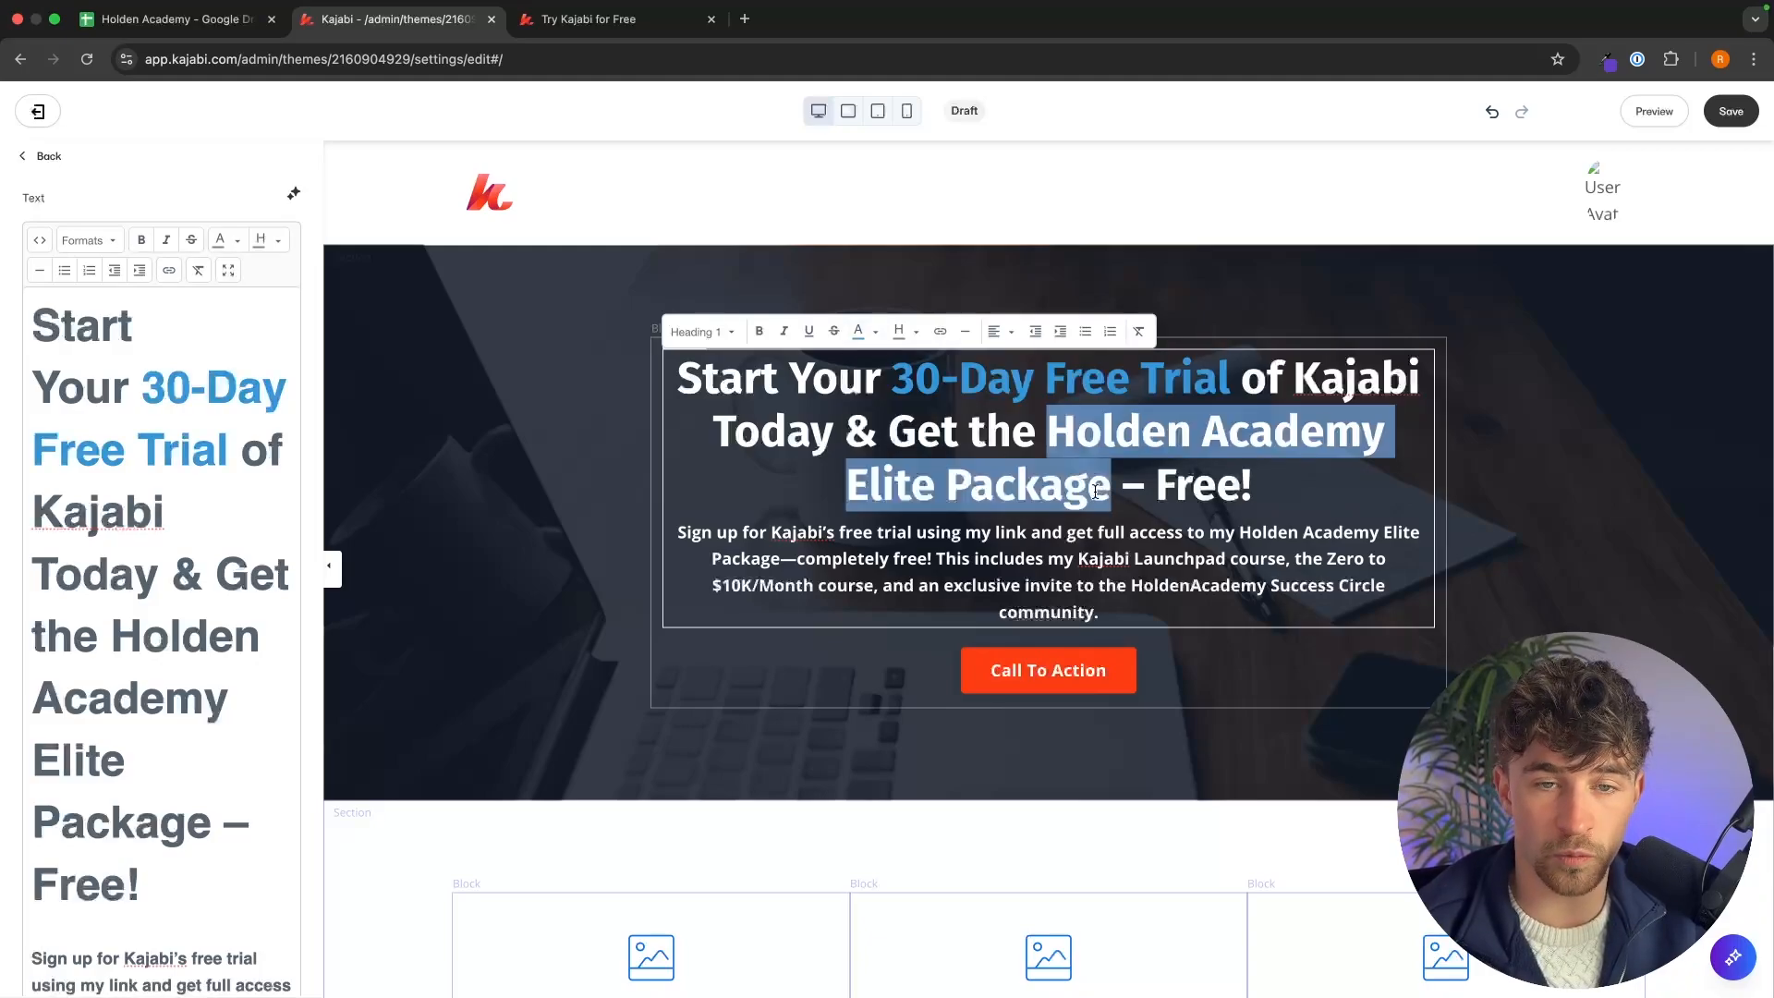
left_click(874, 332)
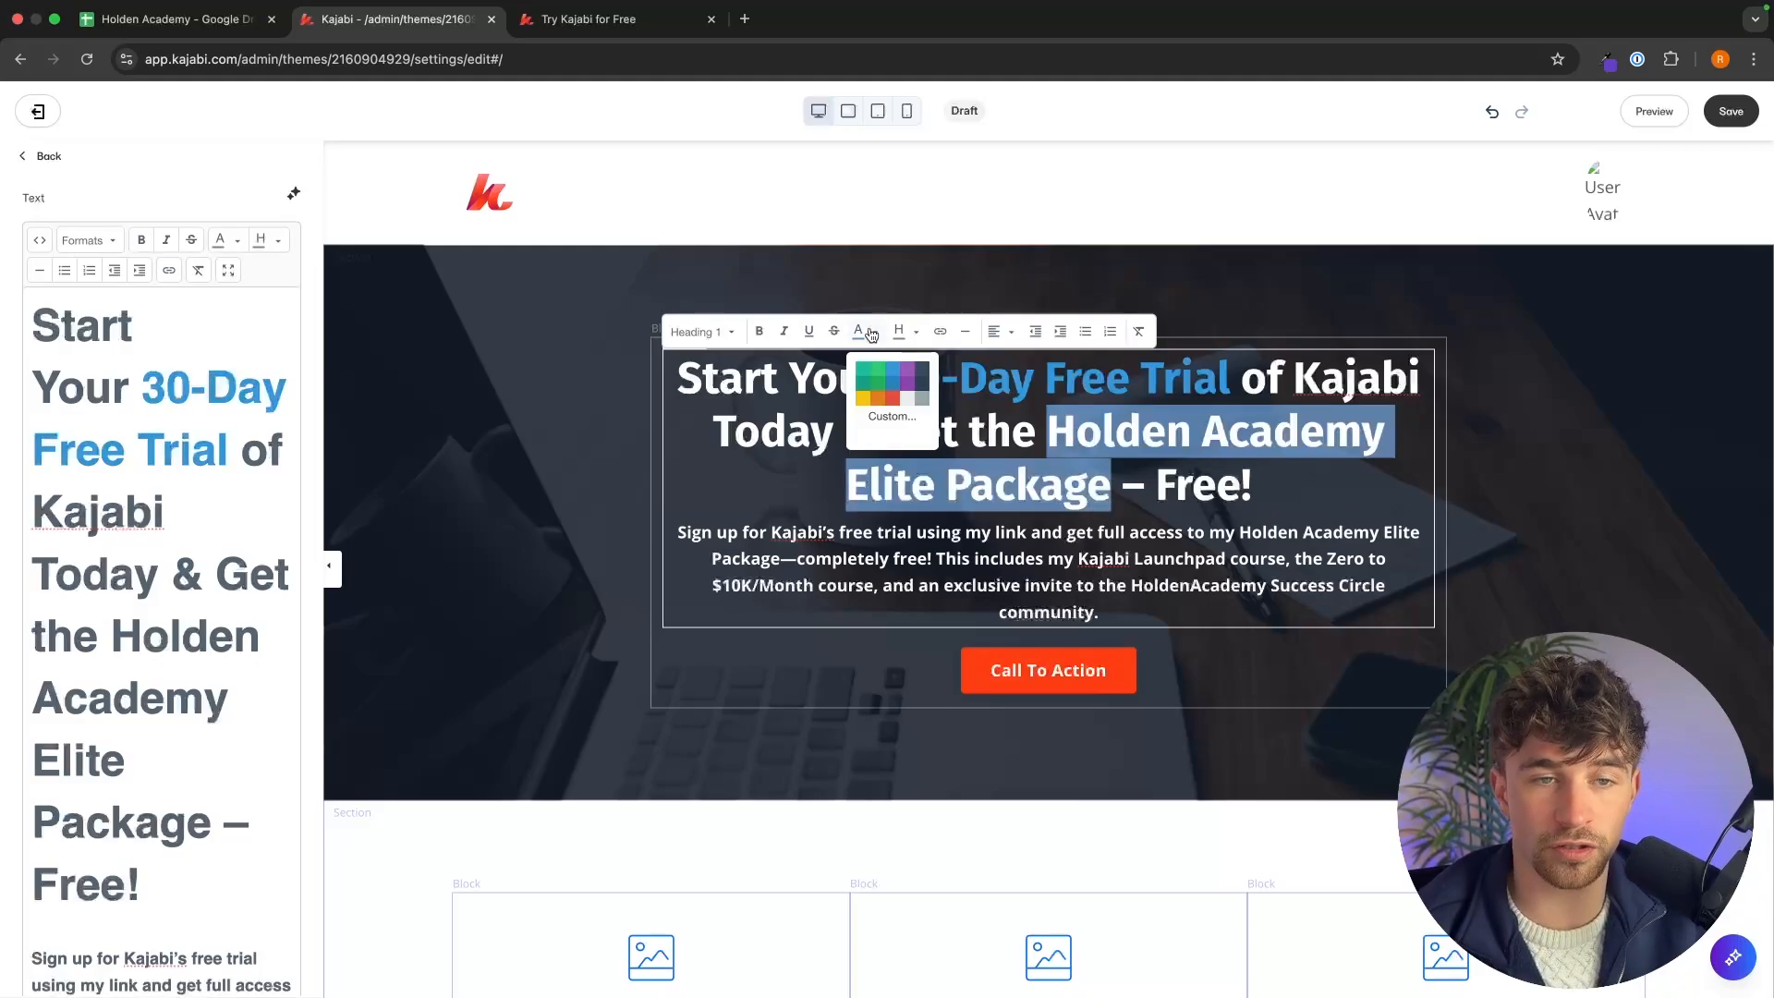
left_click(889, 370)
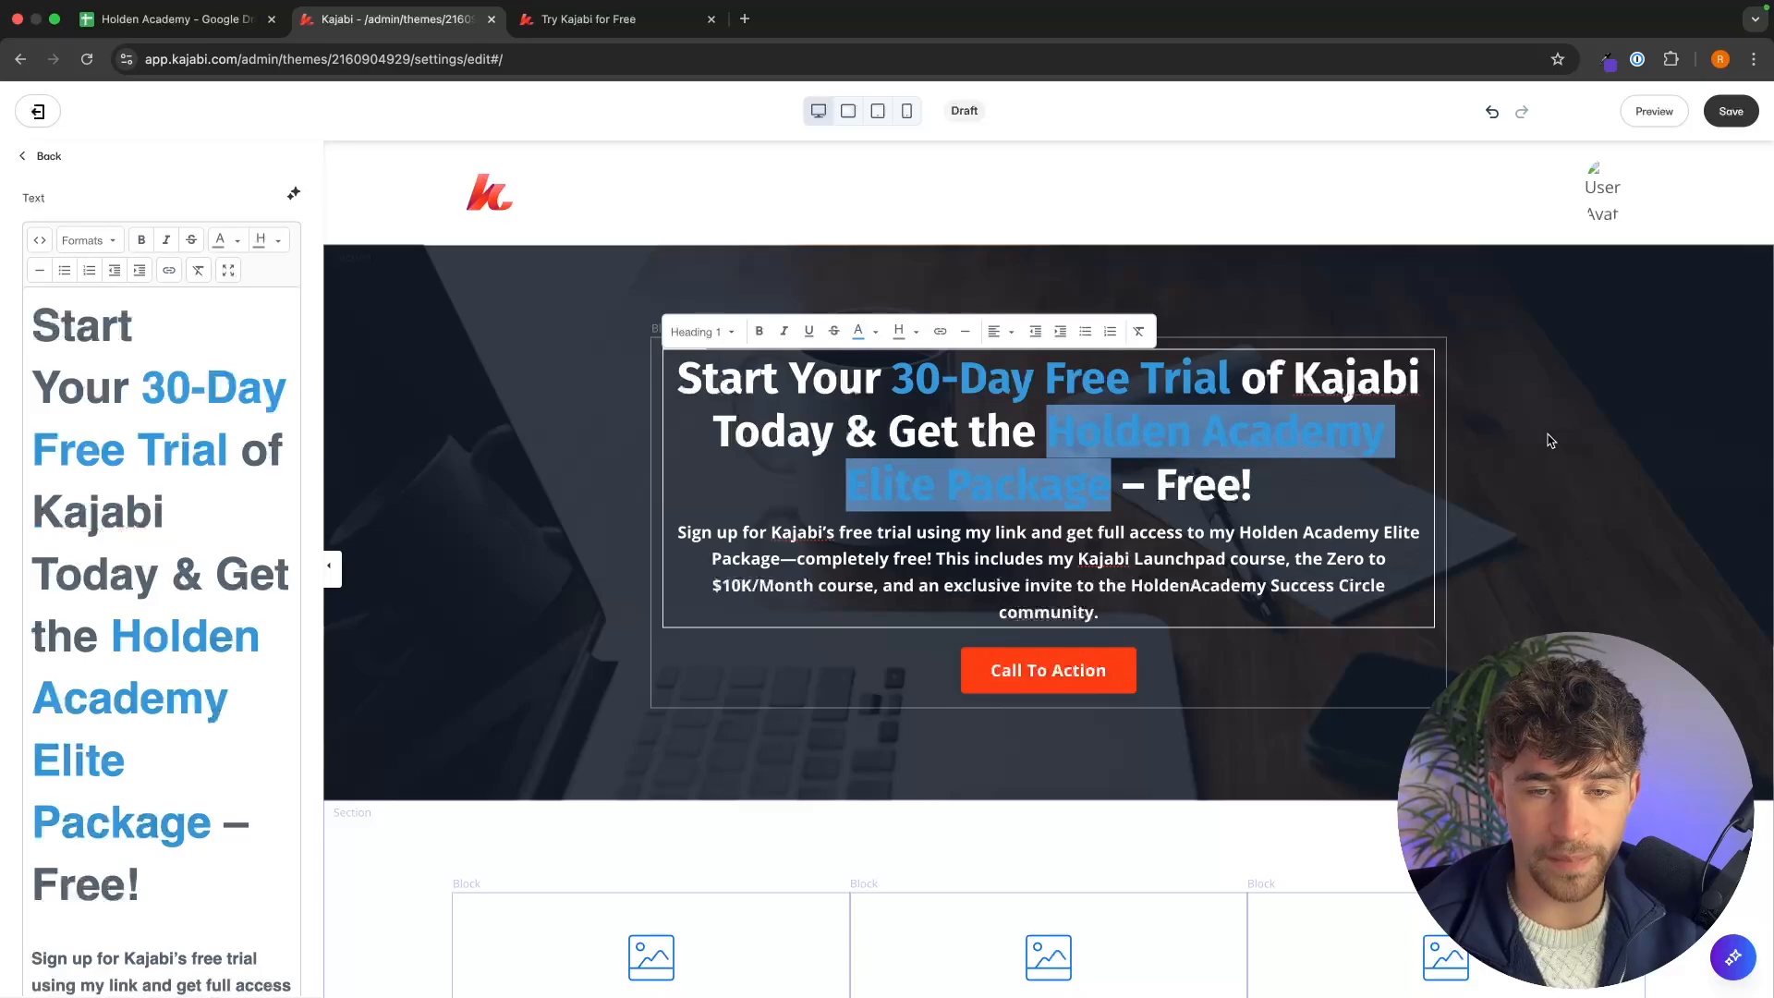
left_click(1583, 436)
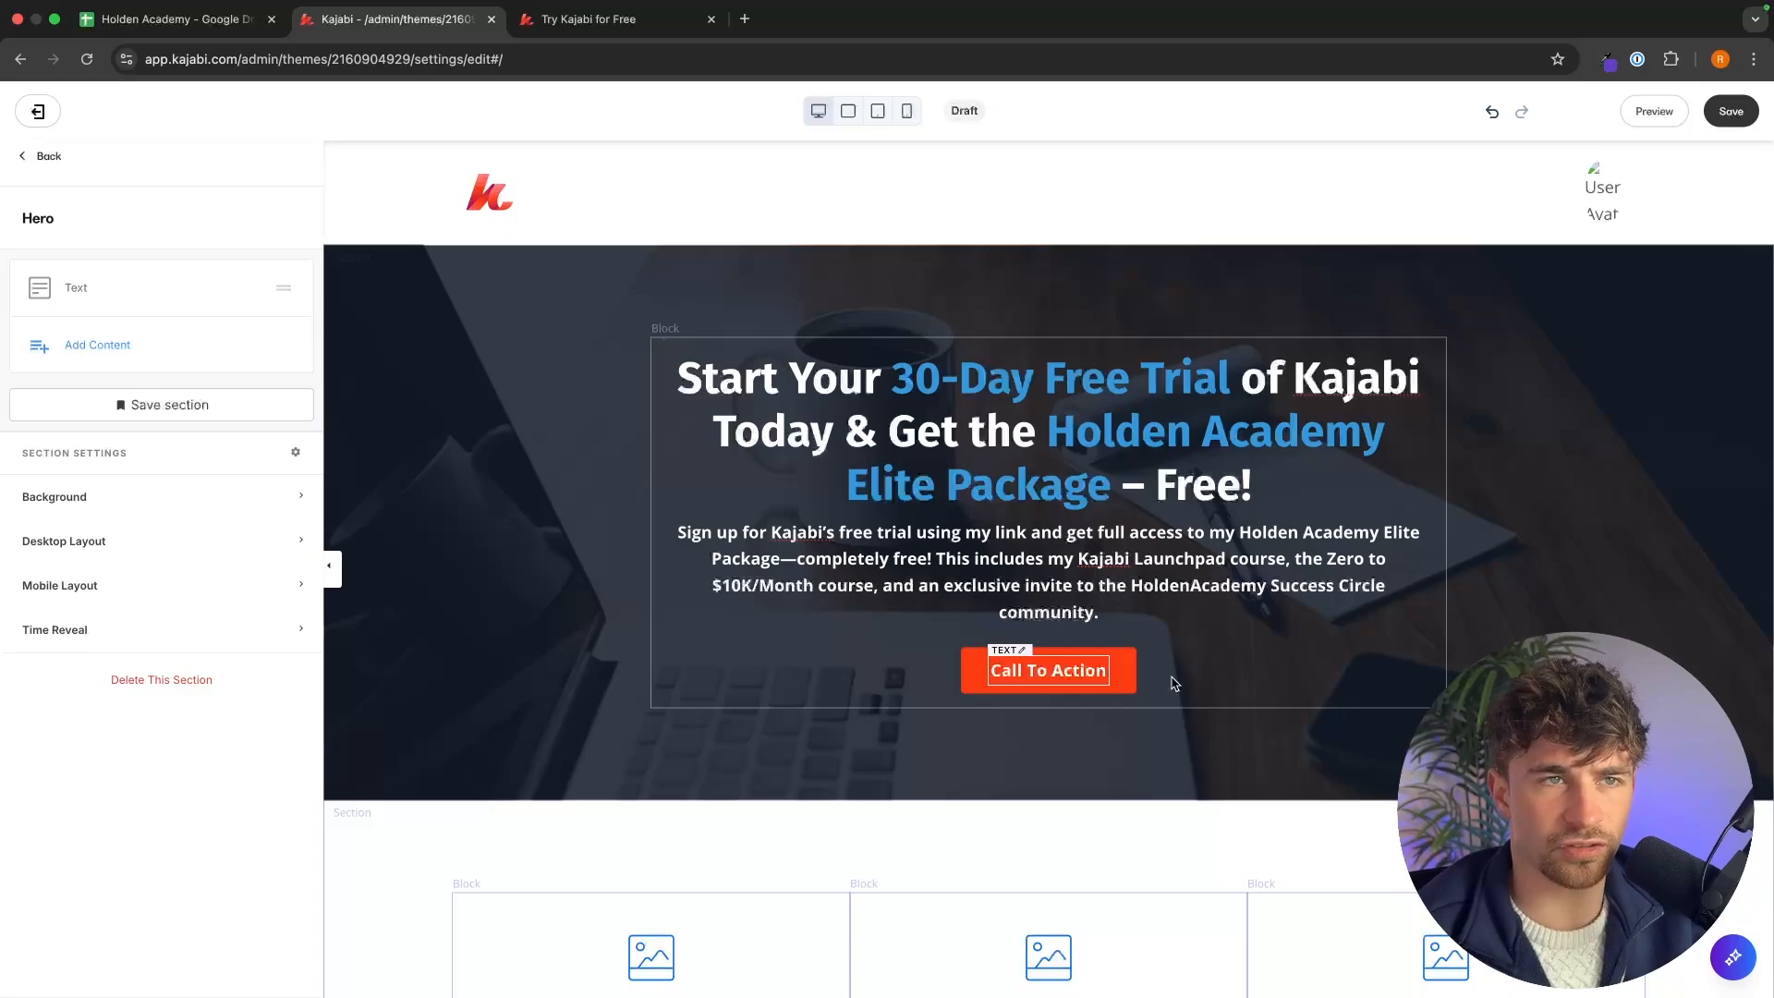
Try setting the hero call-to-action's button action to Go to a Checkout Page and browse the checkout offers.
left_click(672, 30)
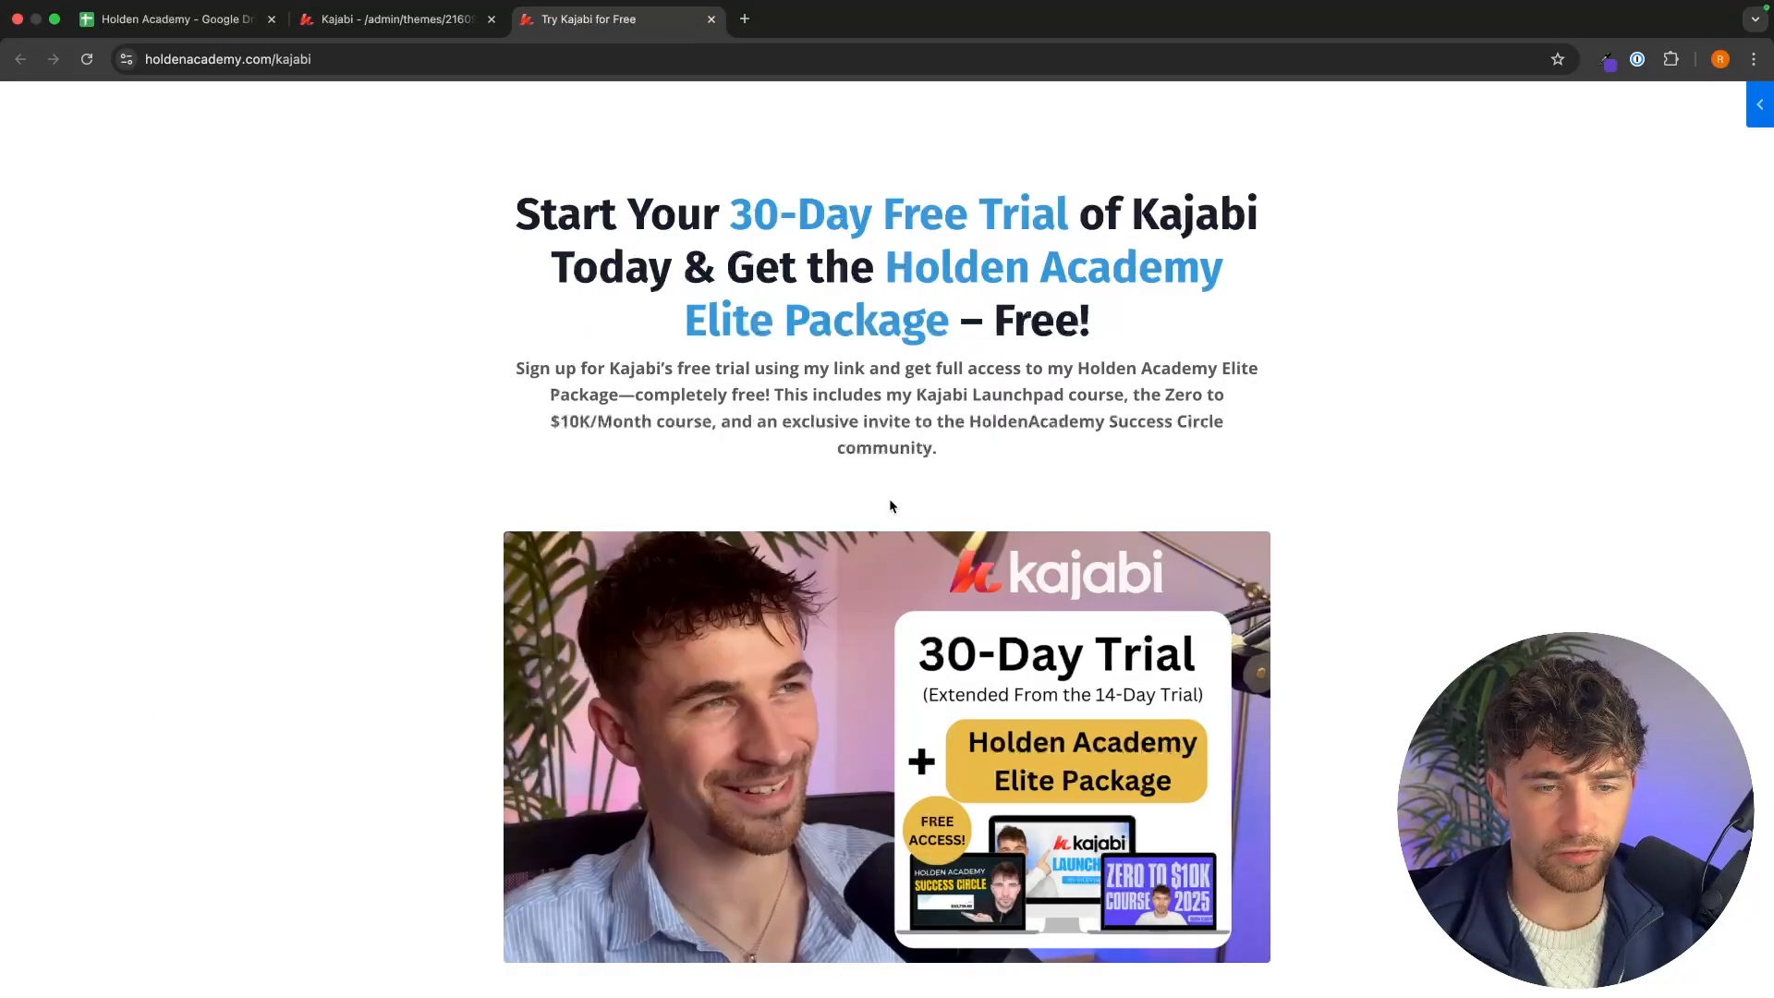
left_click(388, 19)
scroll(202, 647, "down", 5)
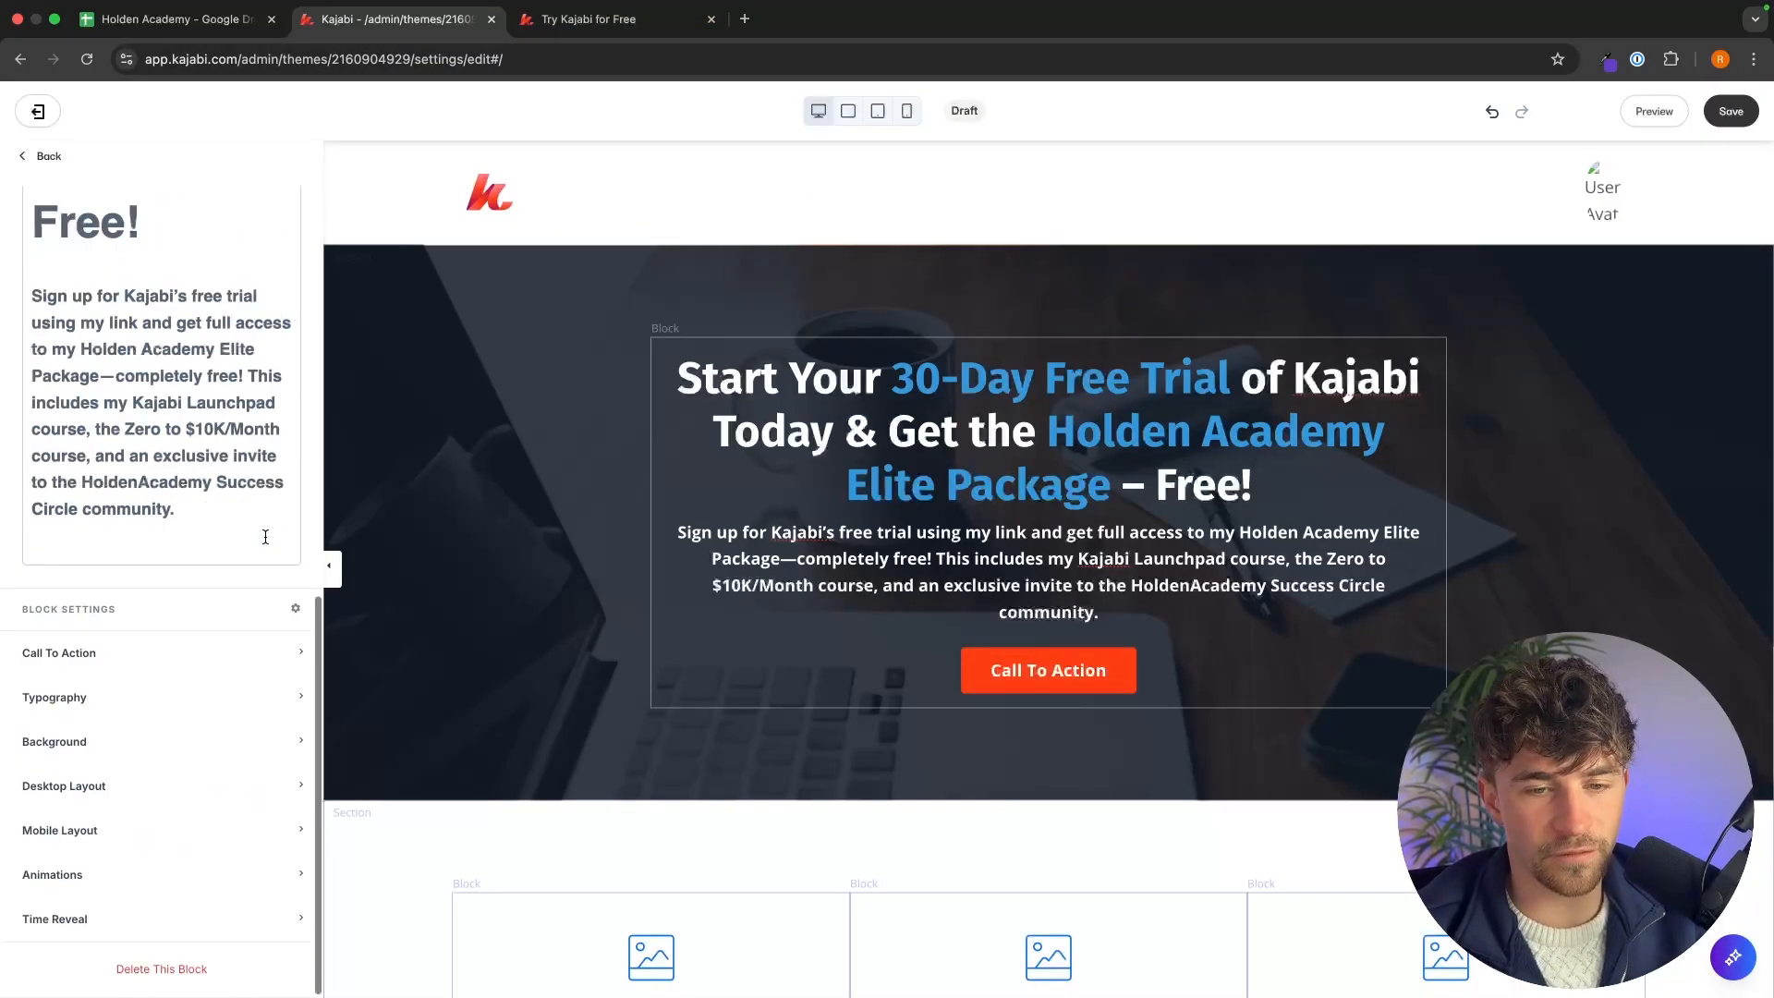
left_click(181, 654)
scroll(181, 652, "down", 3)
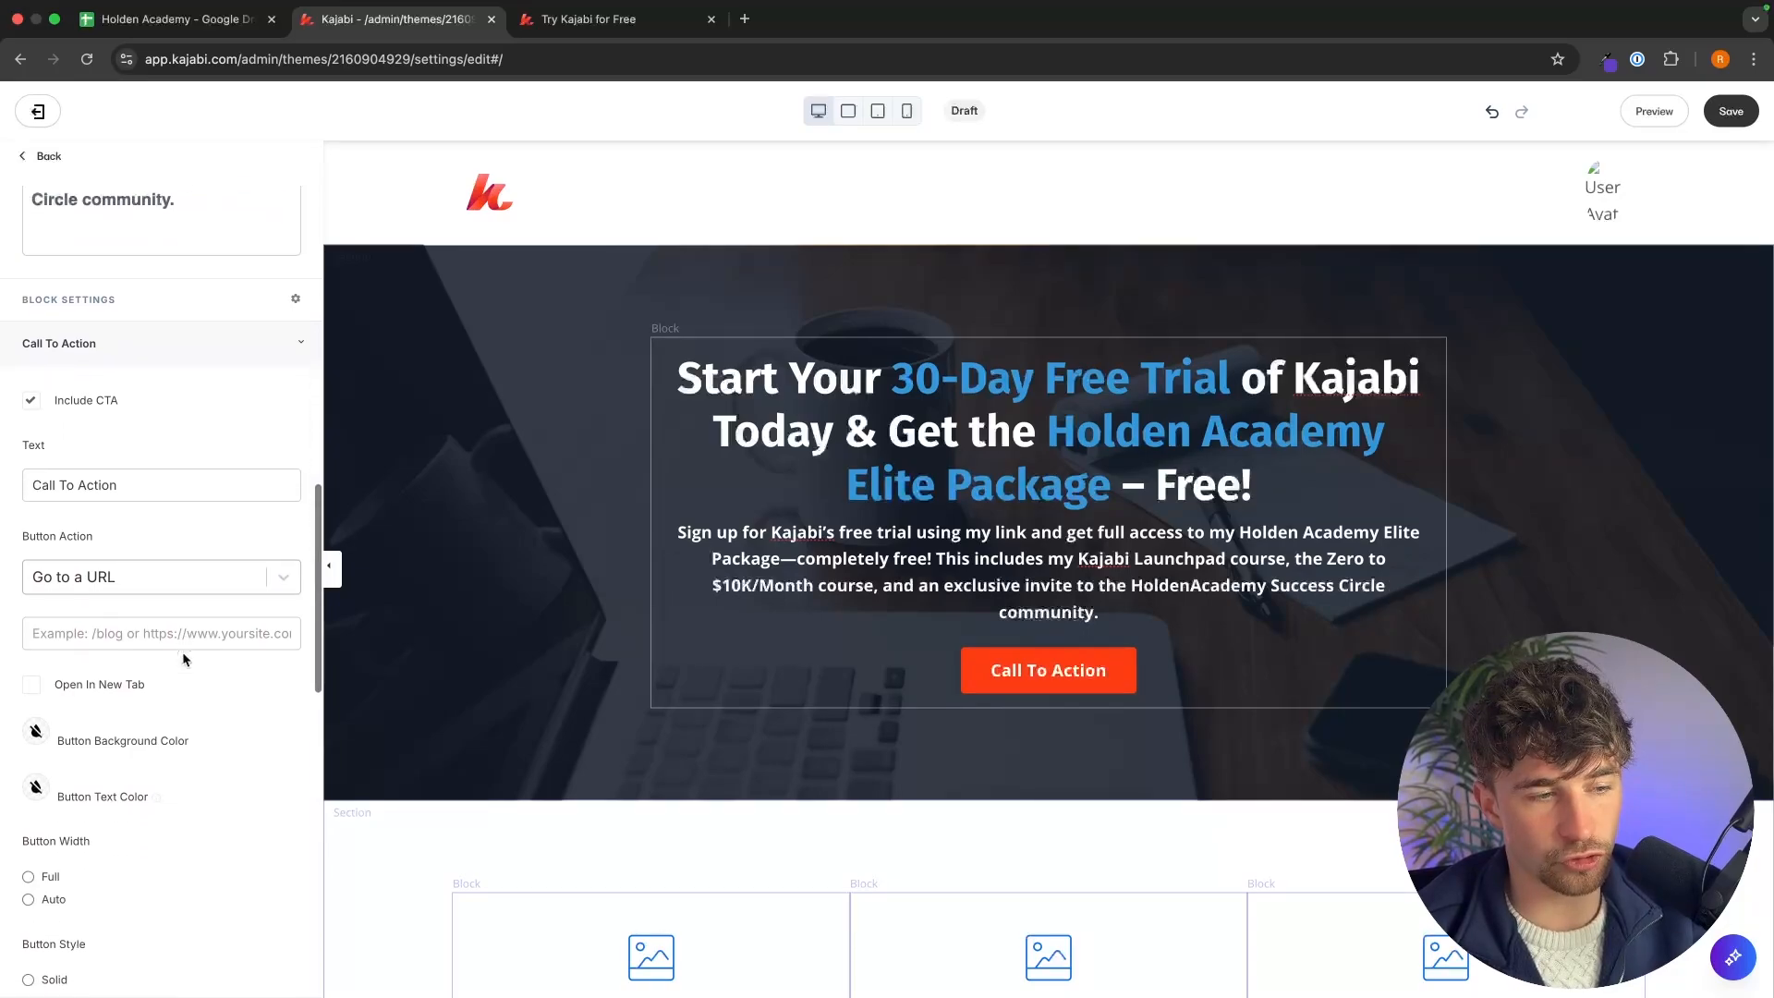
scroll(181, 658, "down", 1)
left_click(166, 500)
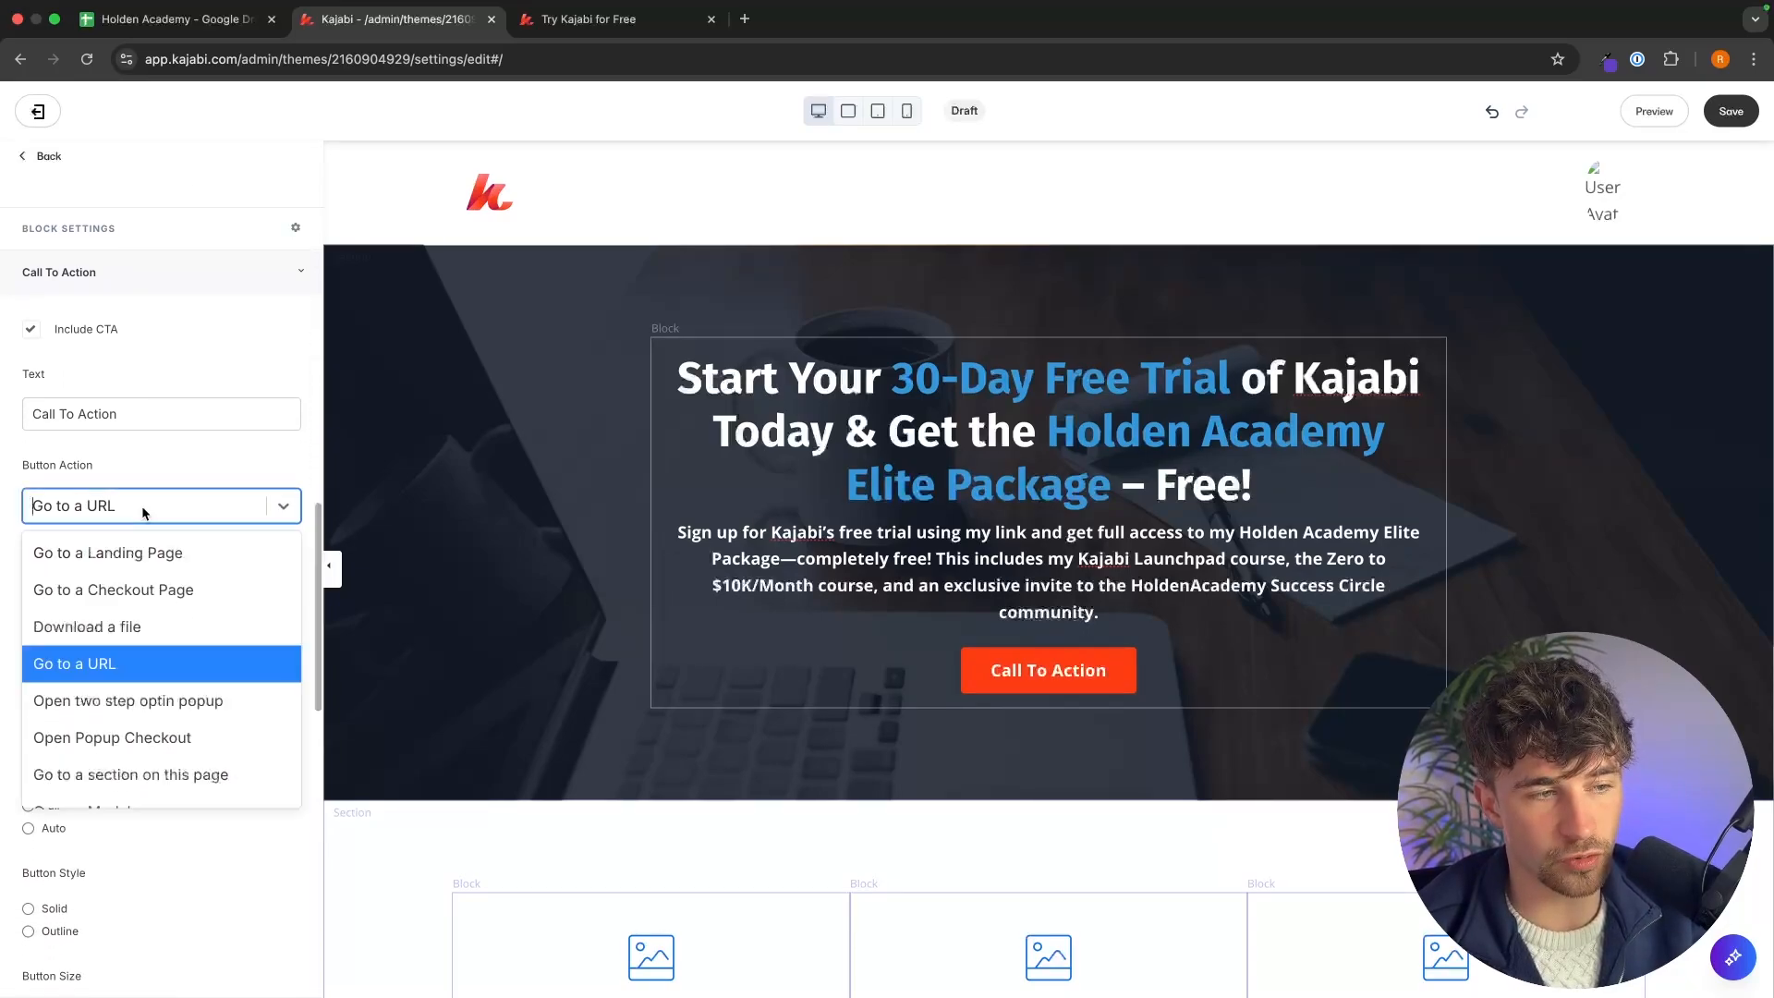
left_click(147, 586)
left_click(146, 557)
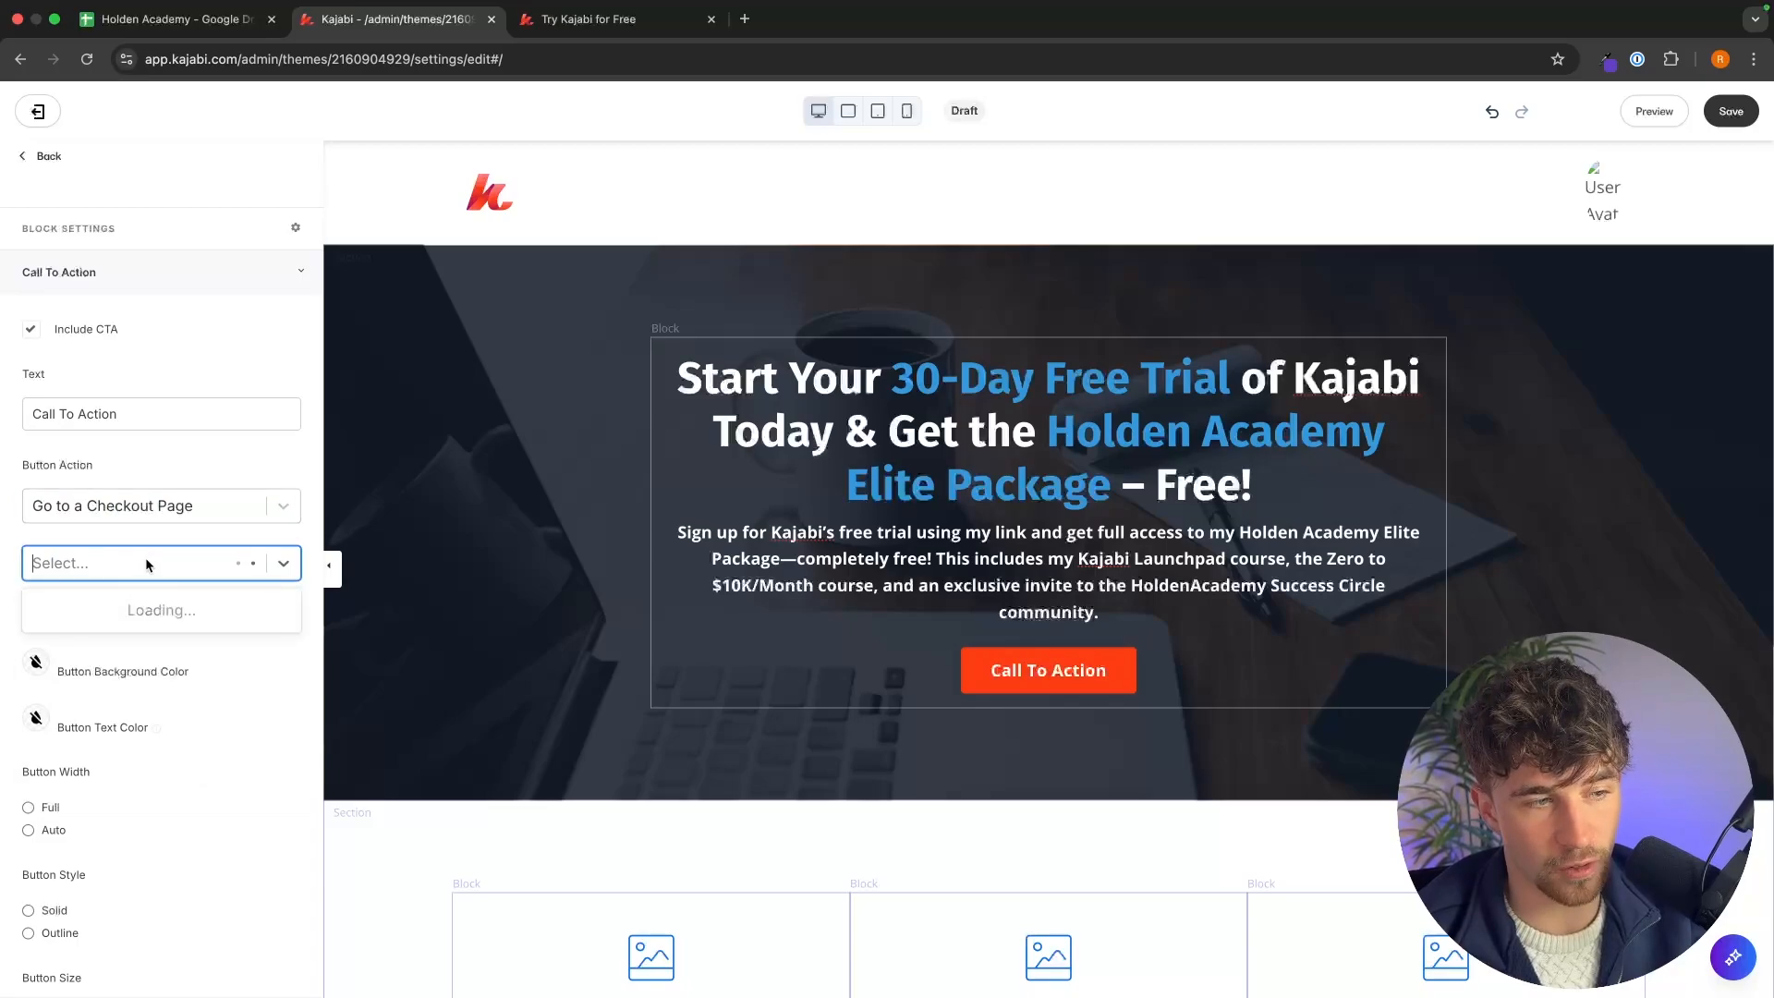
scroll(205, 695, "down", 1)
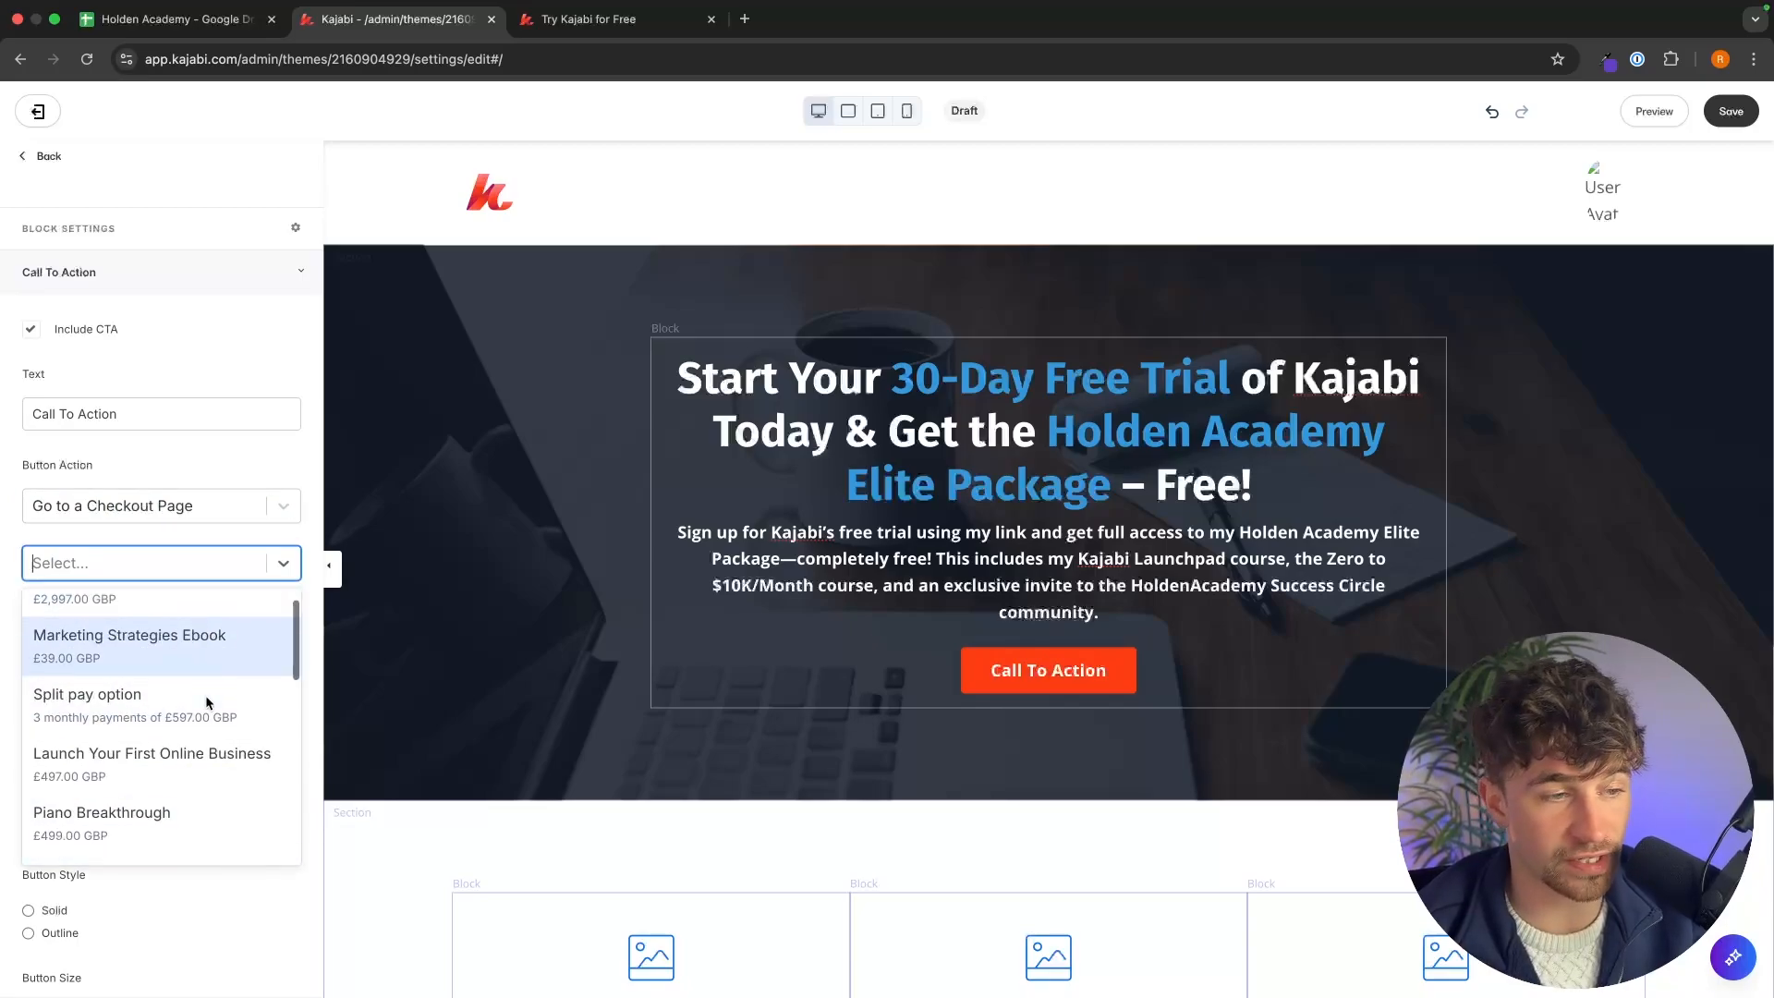
scroll(205, 695, "up", 1)
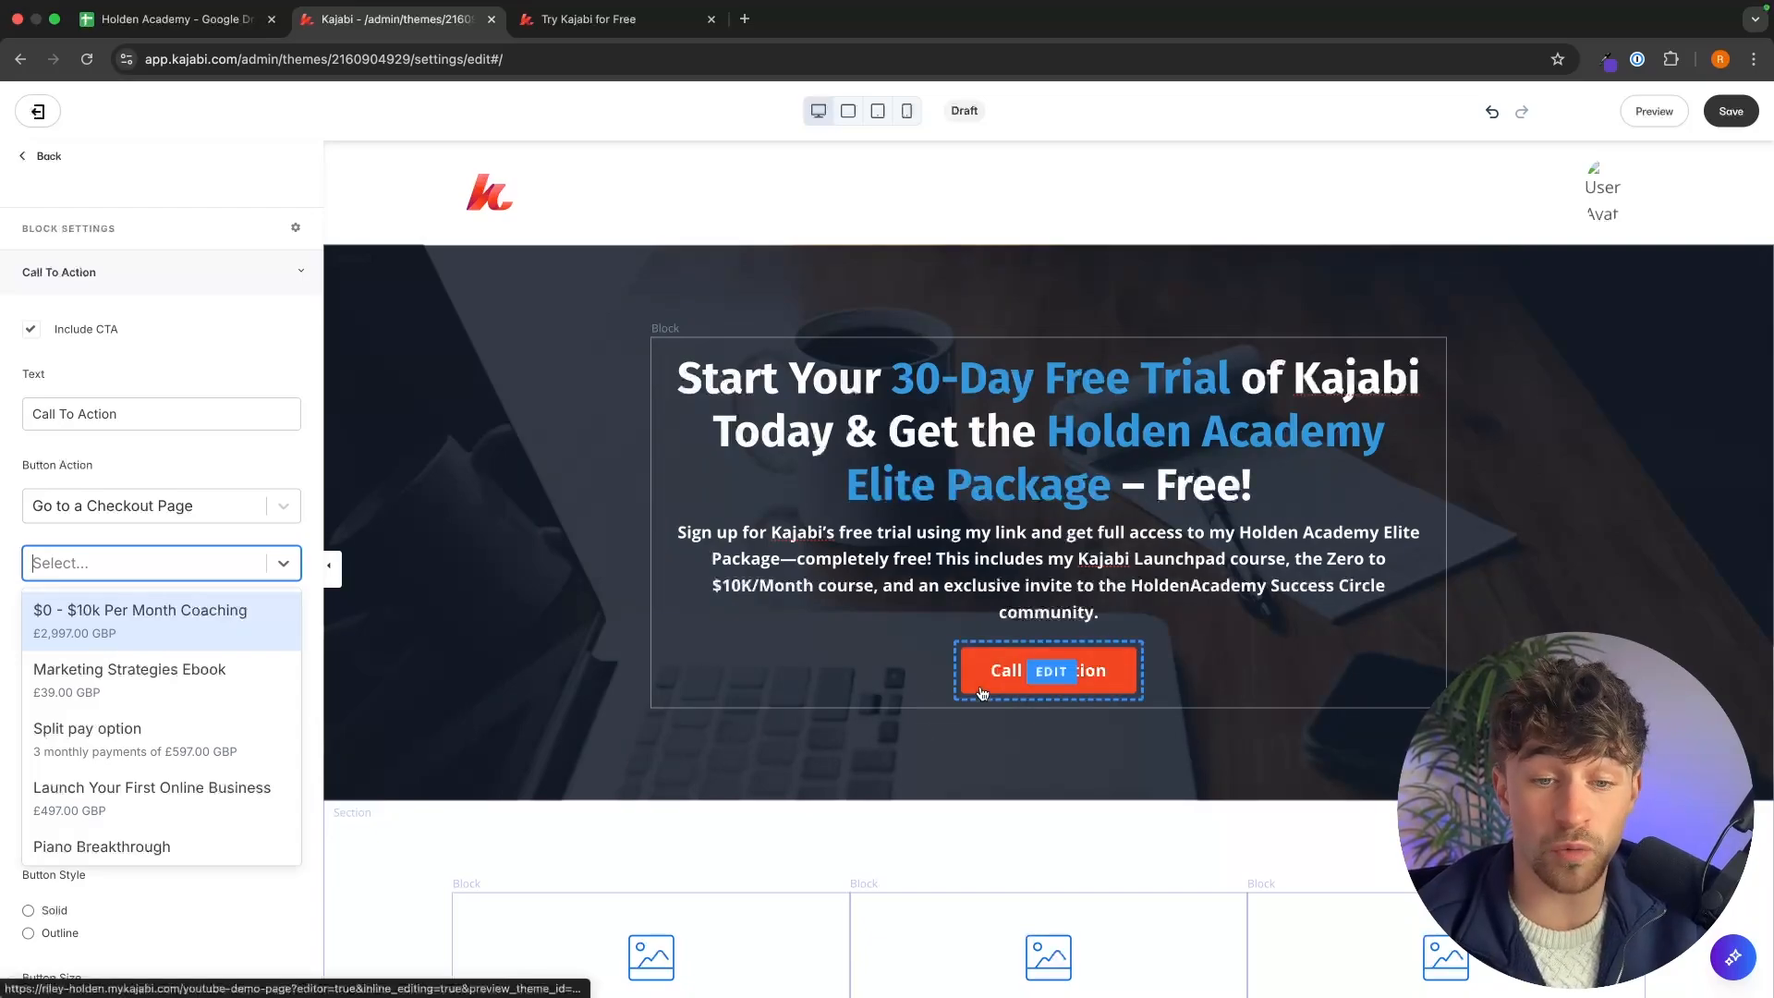
left_click(1126, 673)
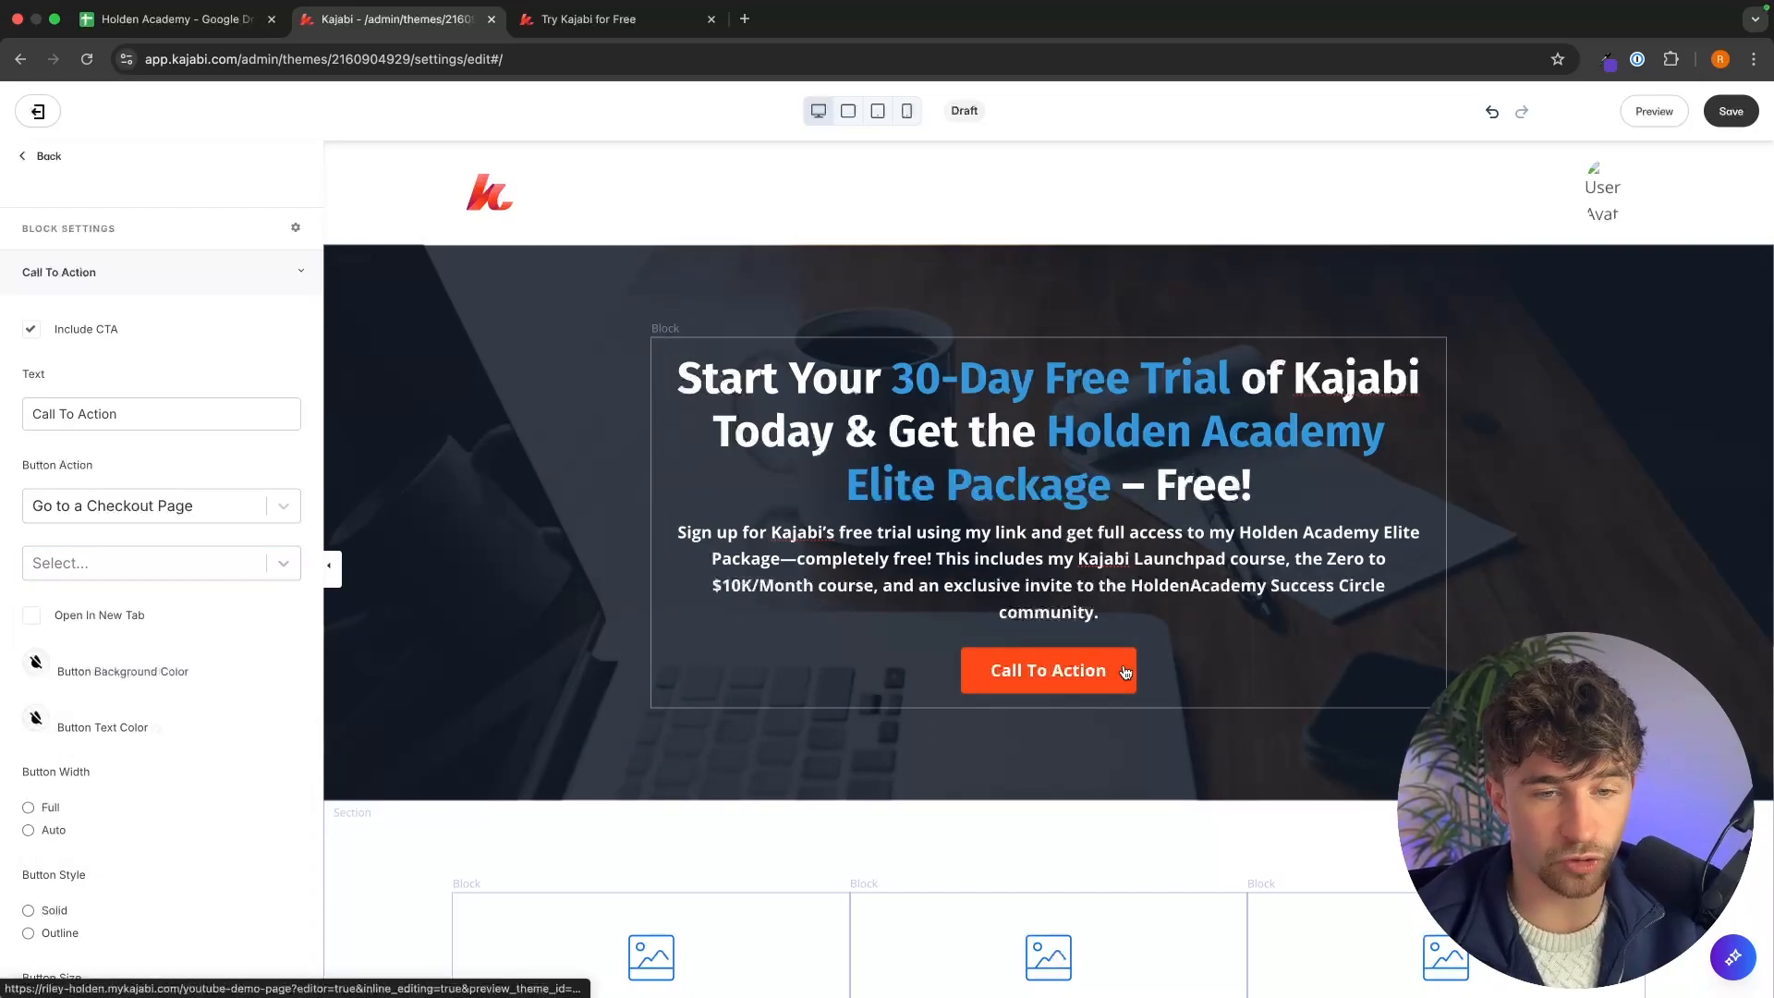
Check the offer page's button below its image and remove the call-to-action button from the hero block.
left_click(609, 19)
scroll(913, 478, "down", 5)
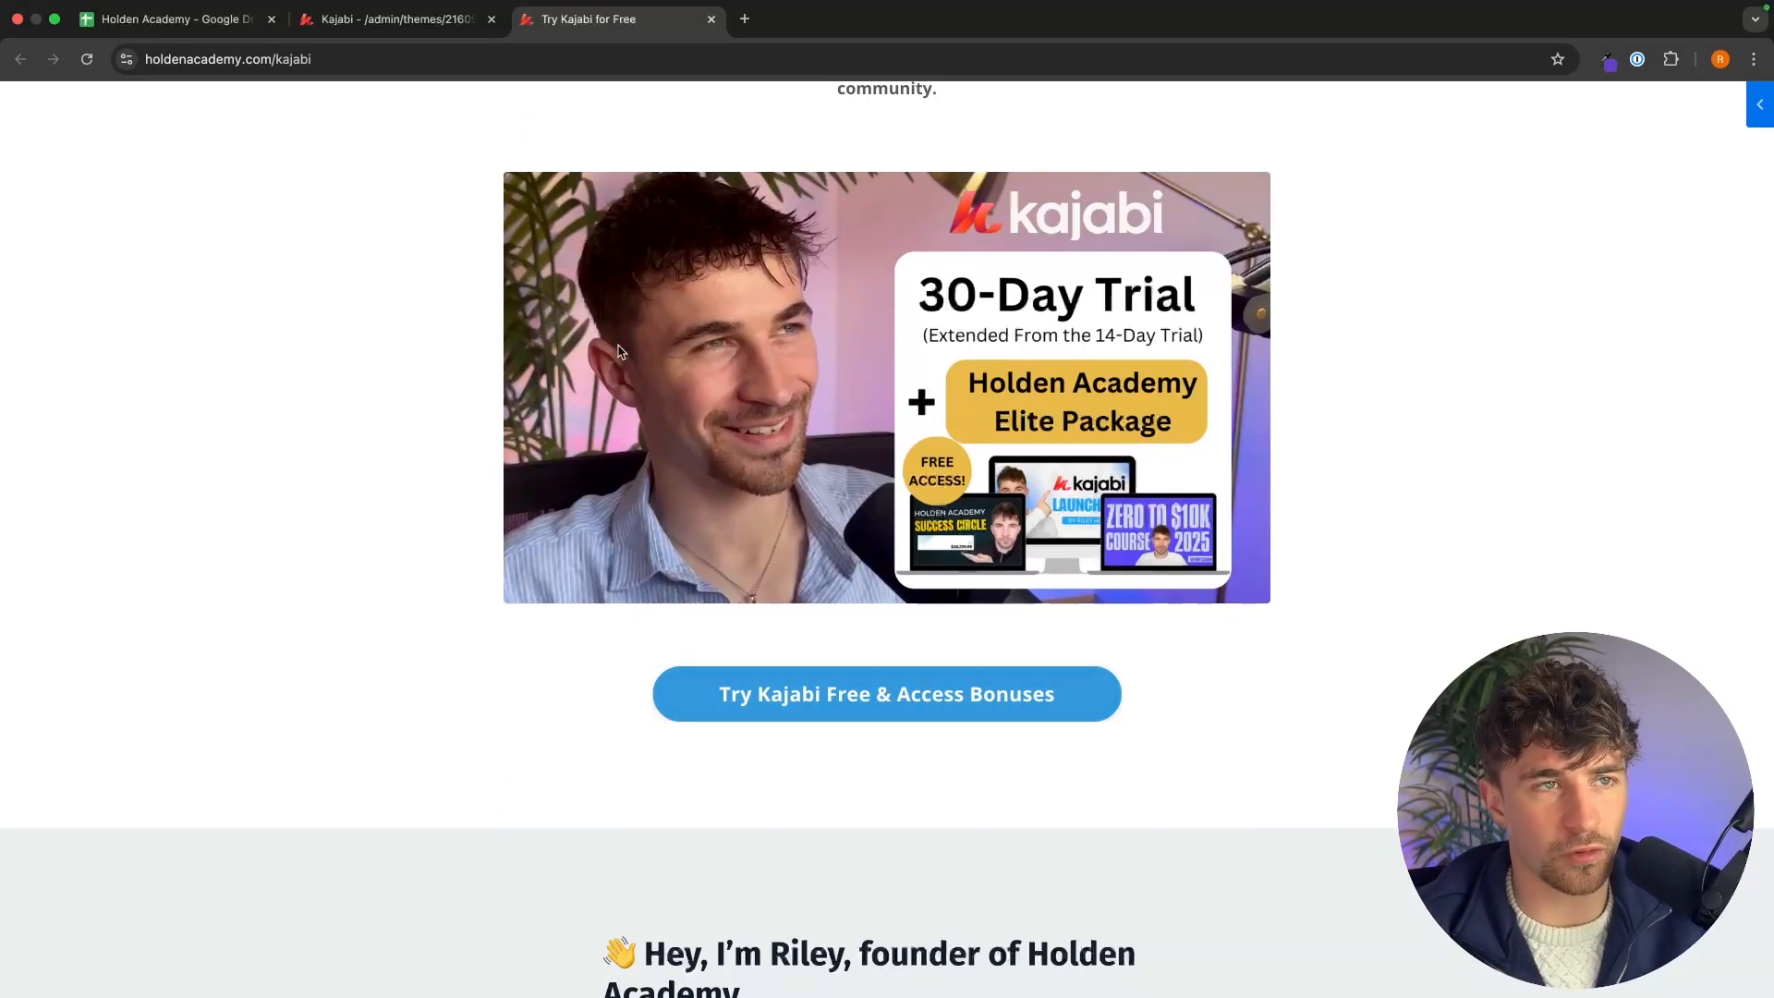
key("ctrl+shift+Tab")
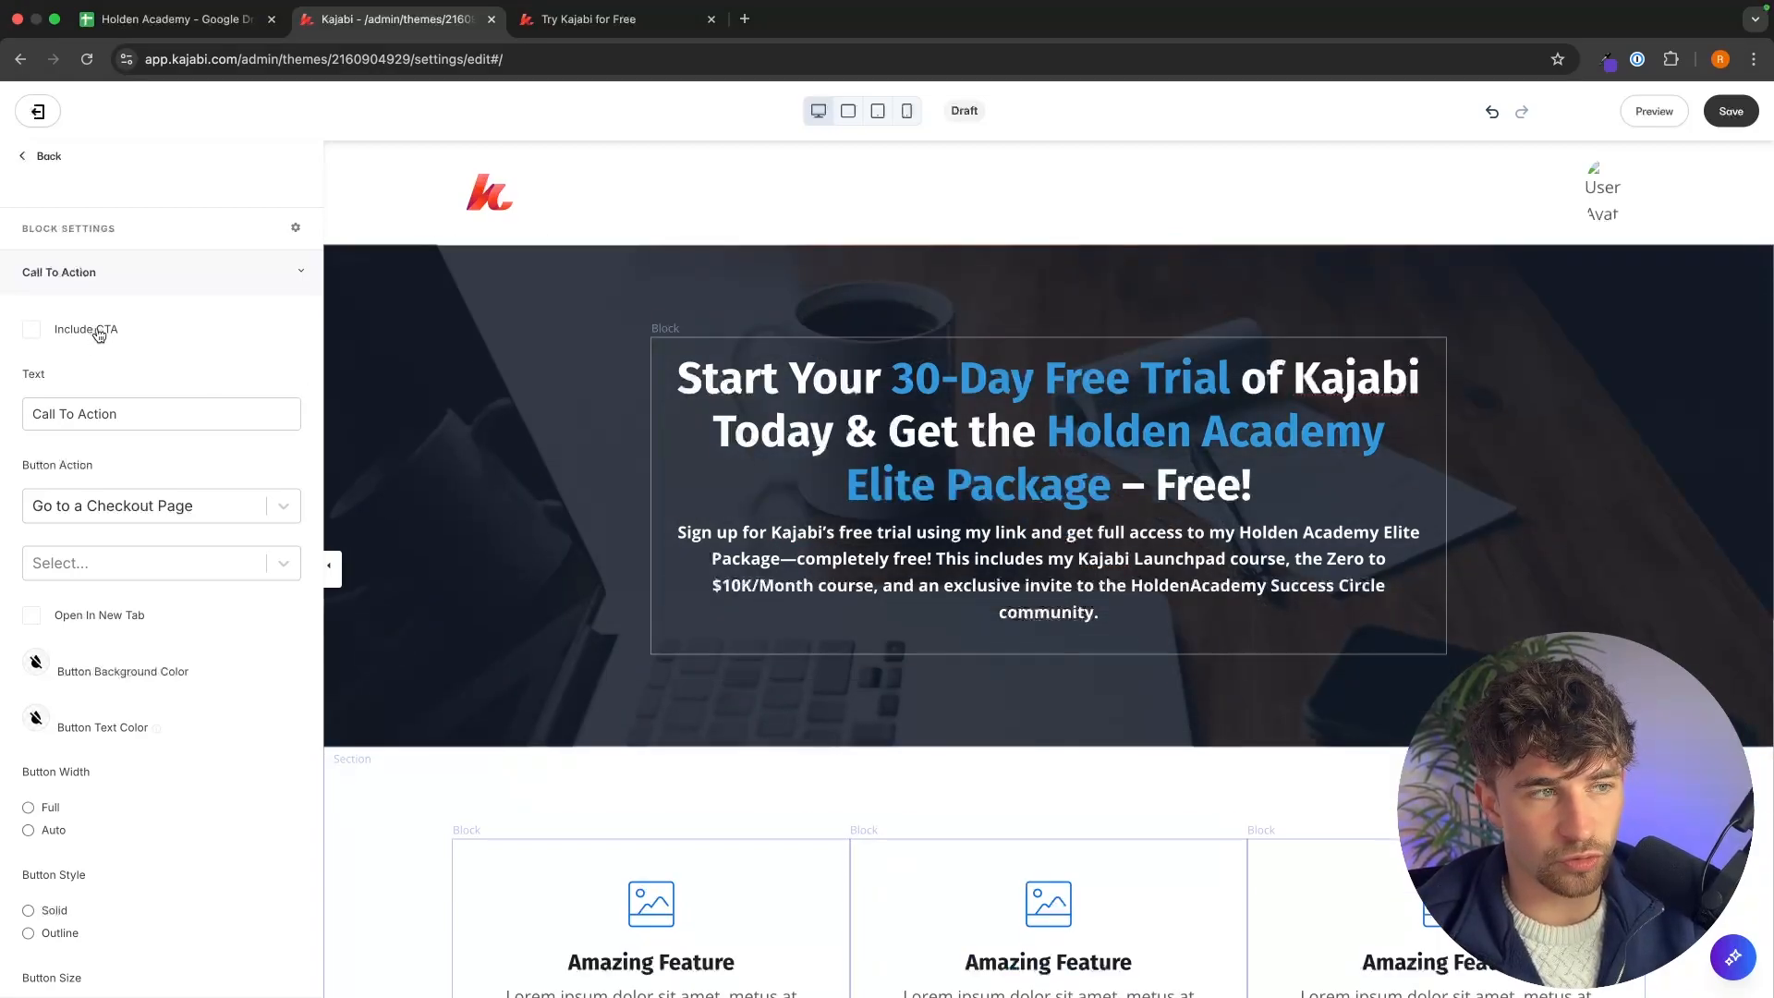
Set the hero section's background media type to None and remove its background color.
left_click(479, 404)
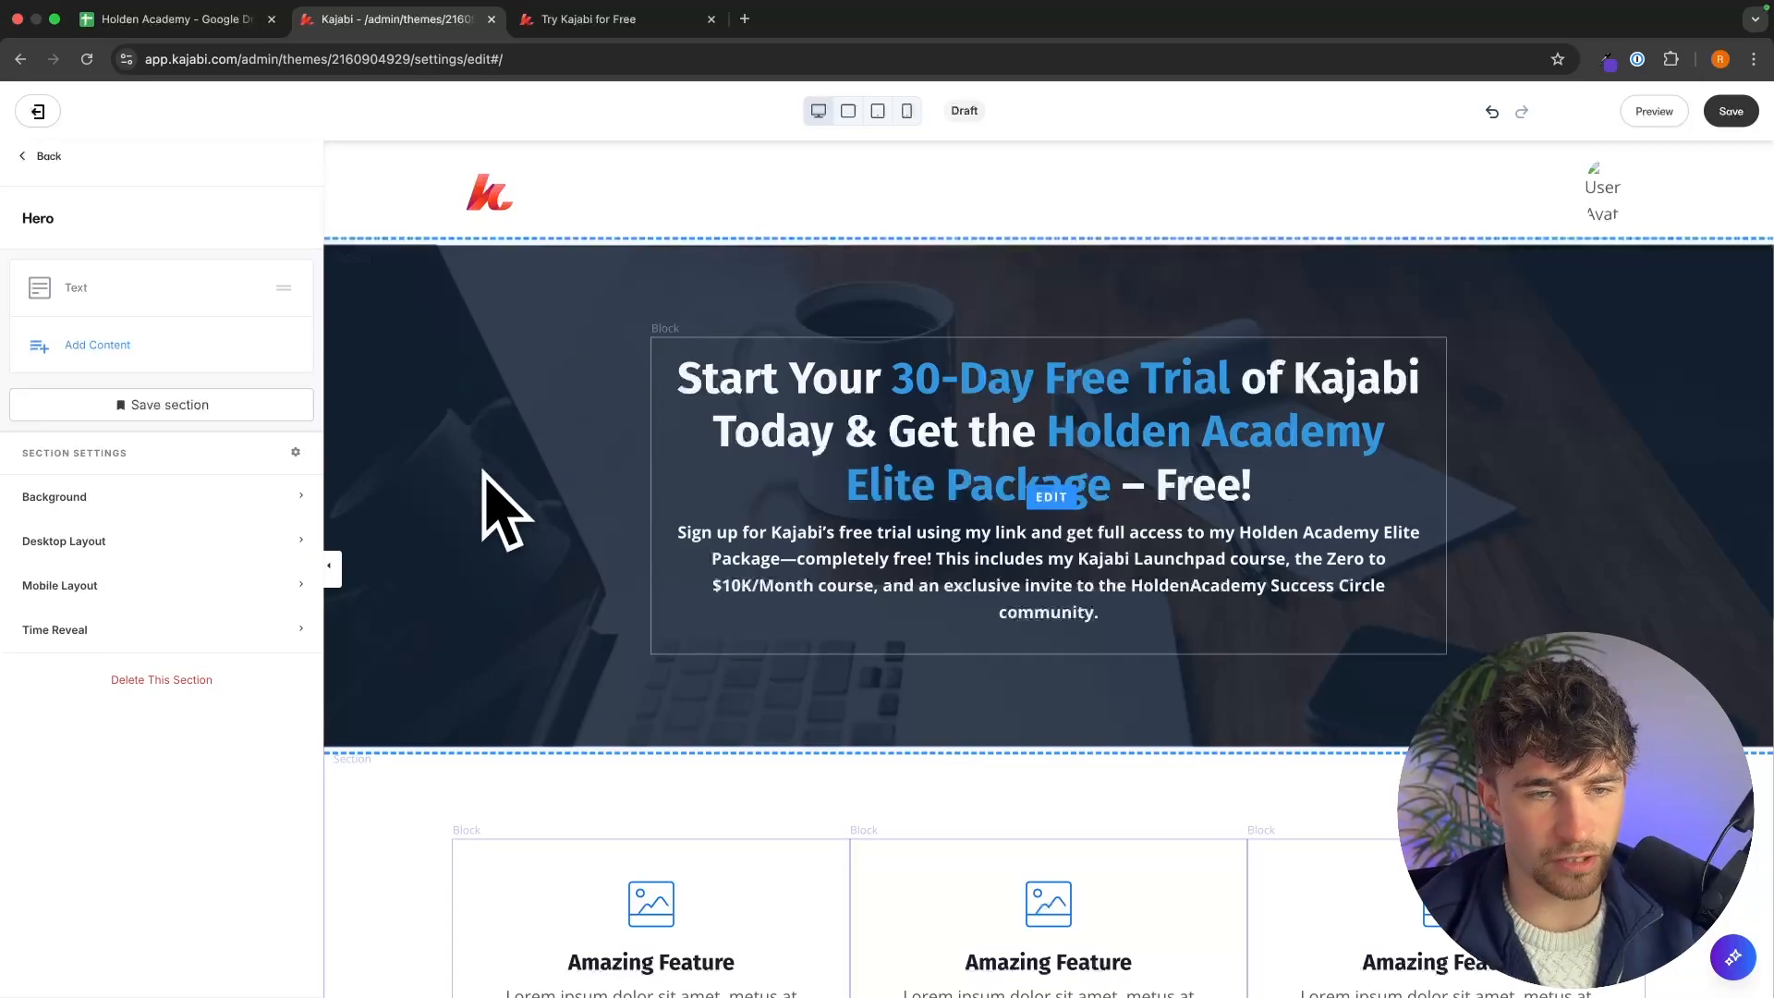
left_click(231, 499)
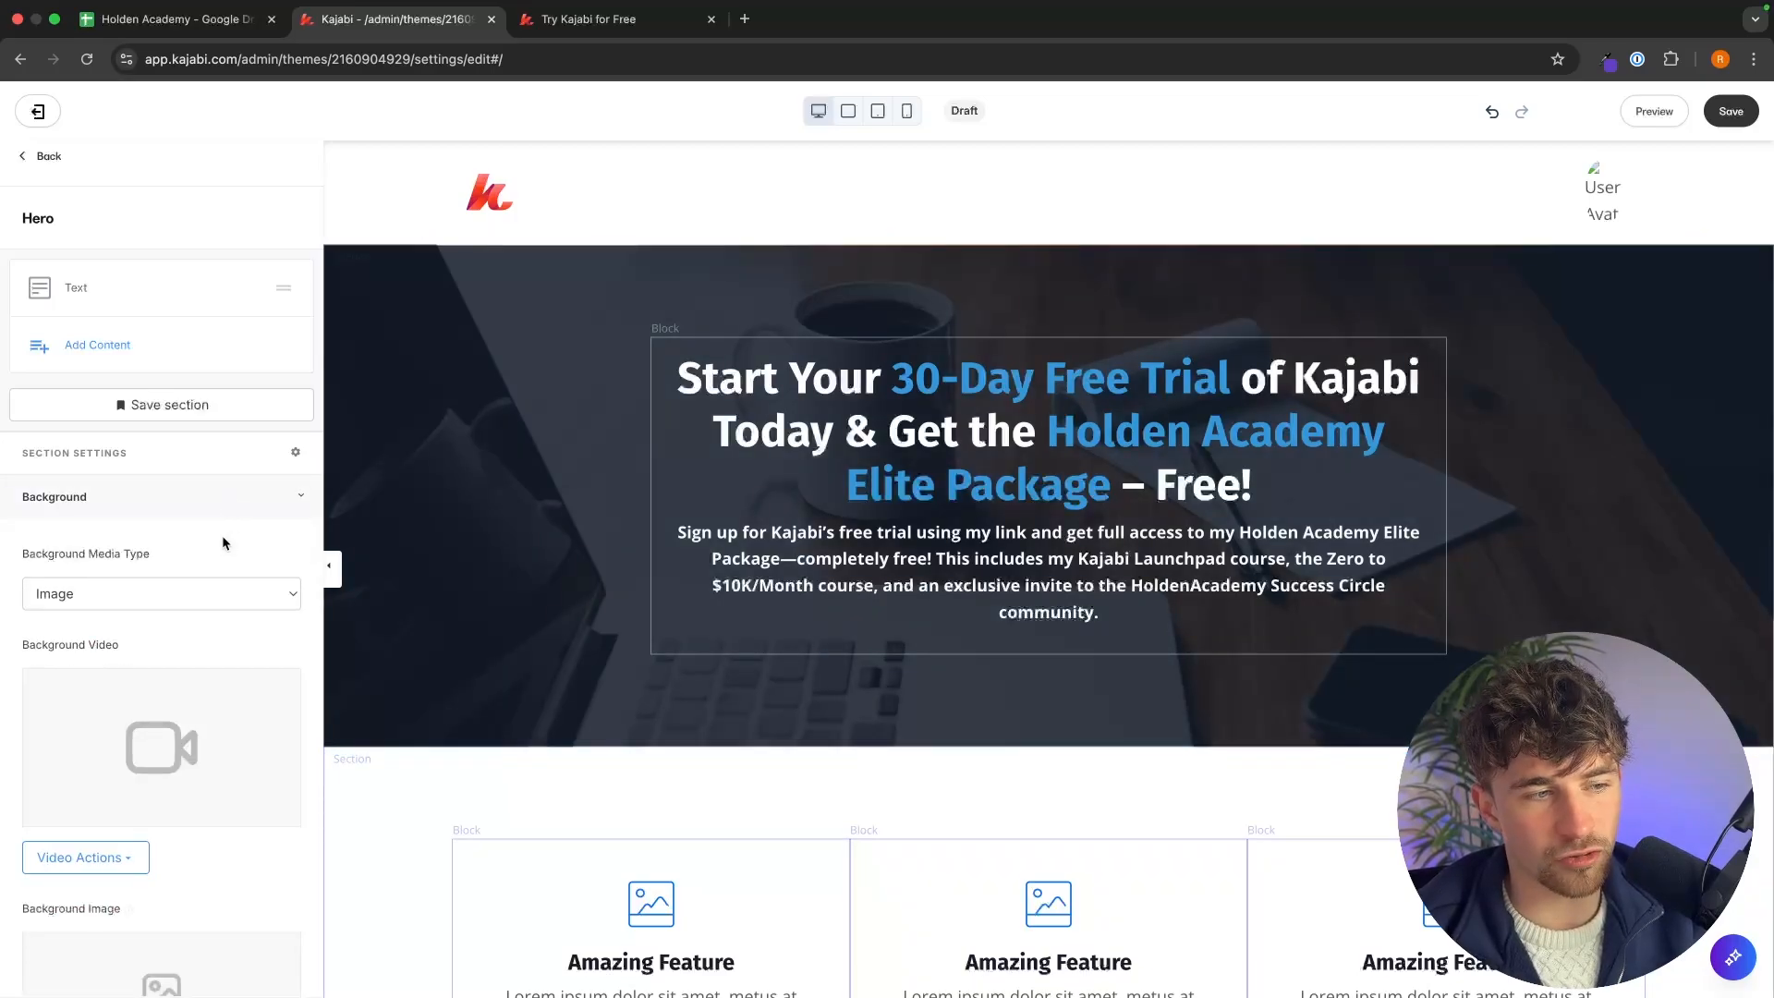
scroll(222, 535, "down", 4)
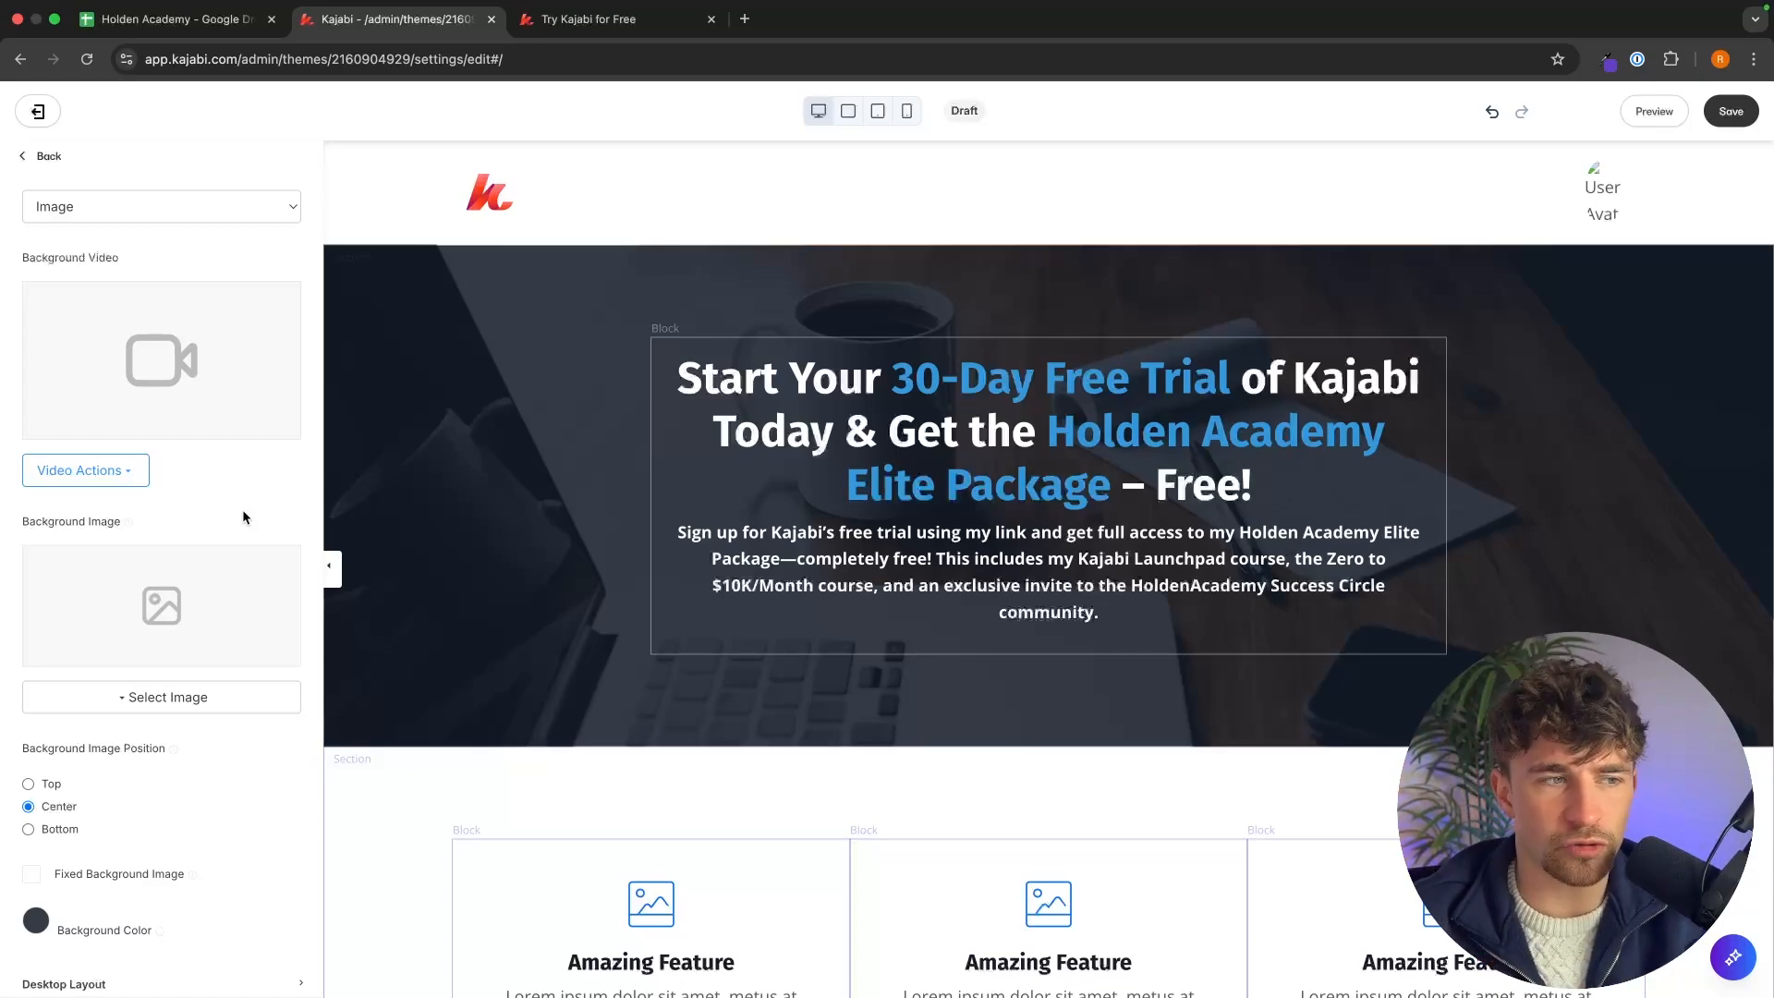
scroll(244, 514, "down", 1)
scroll(243, 508, "up", 3)
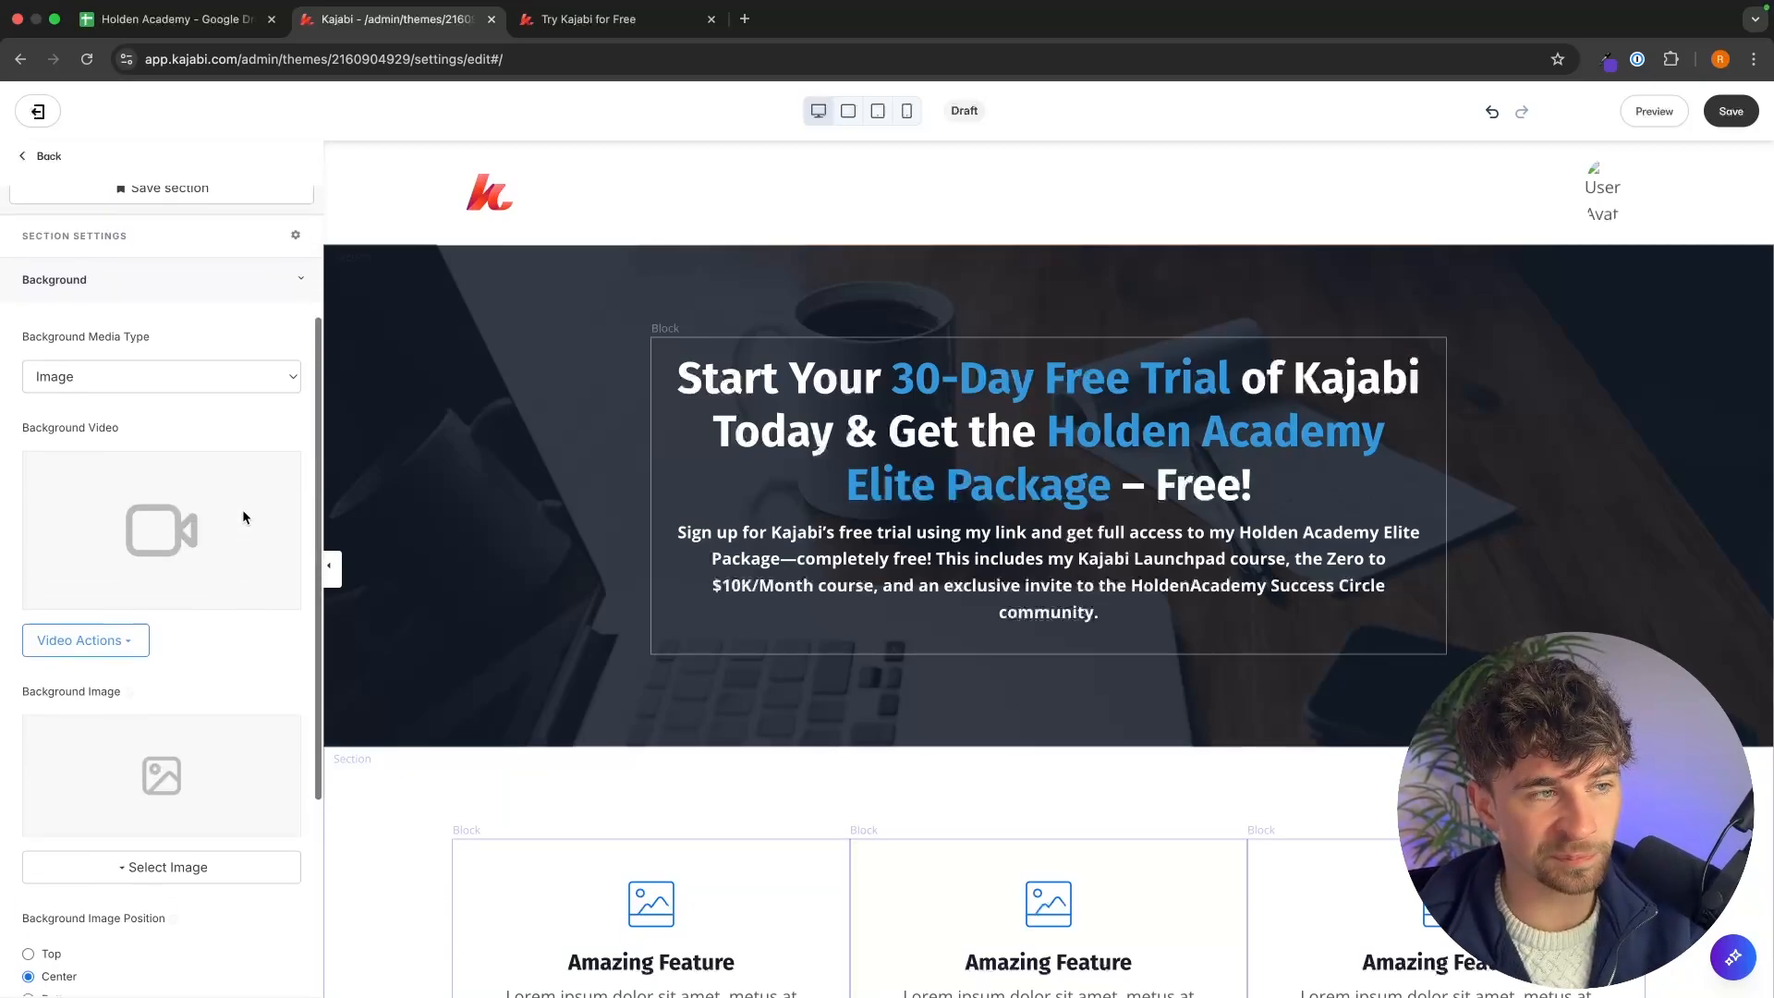
left_click(179, 398)
left_click(162, 378)
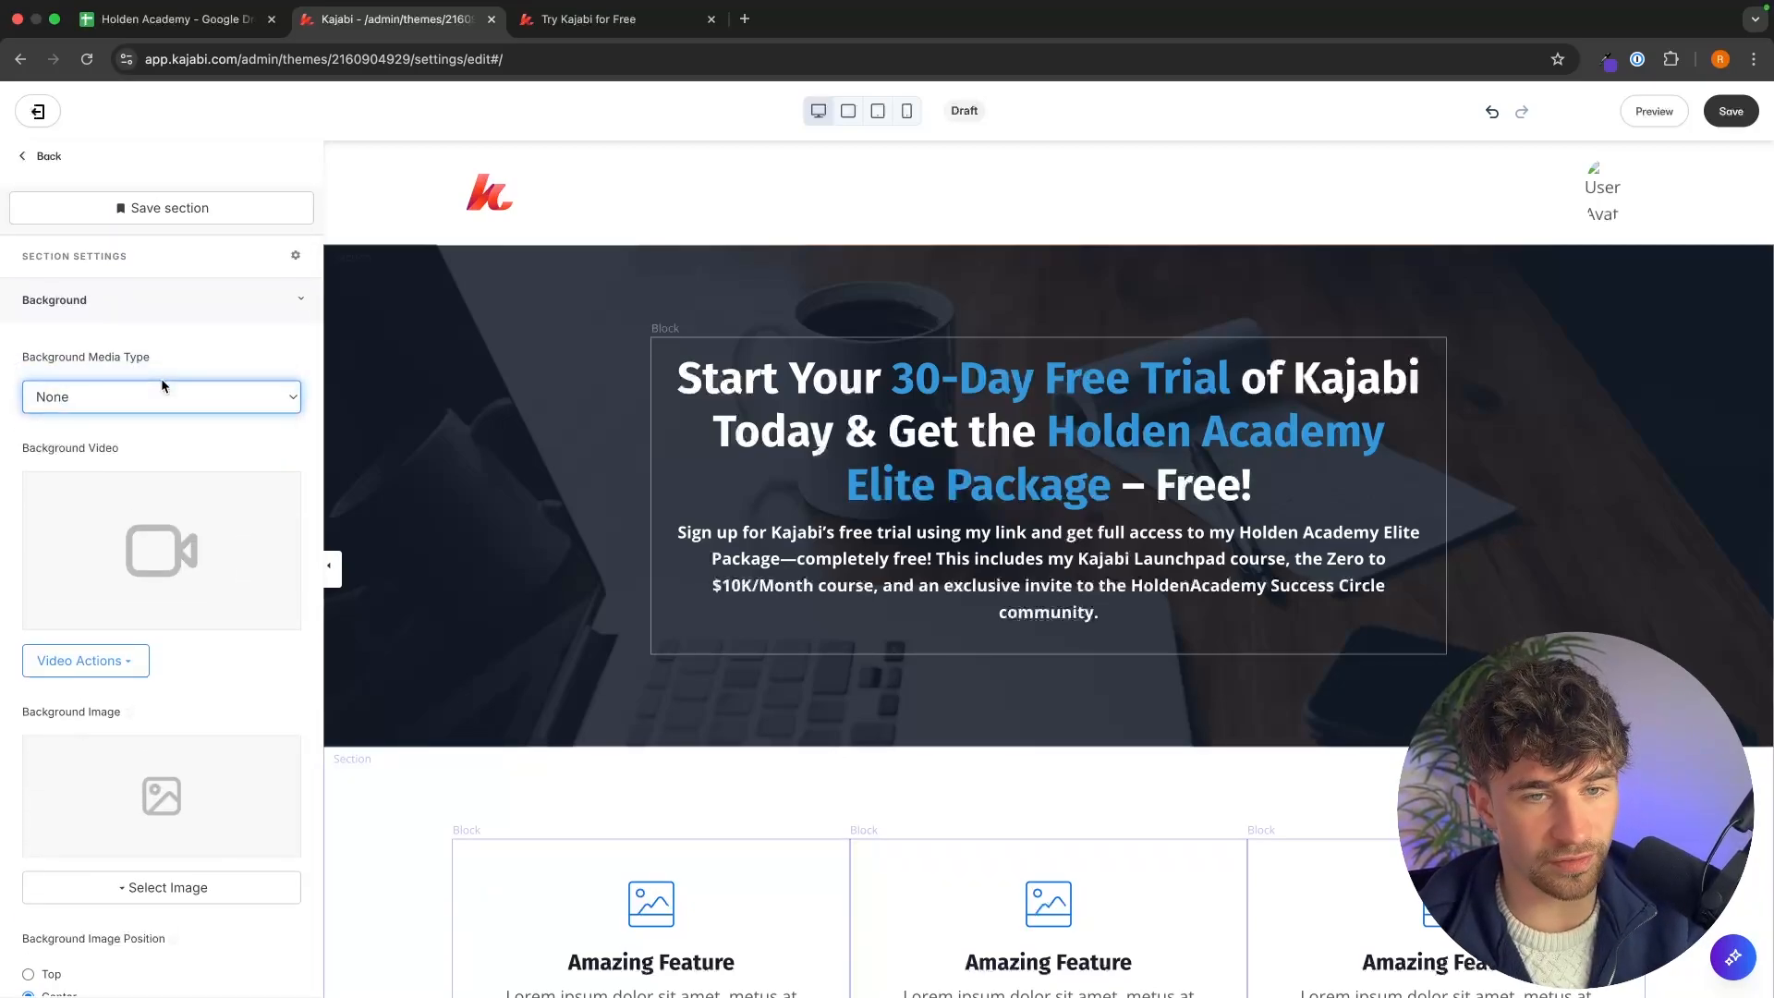
scroll(213, 416, "down", 4)
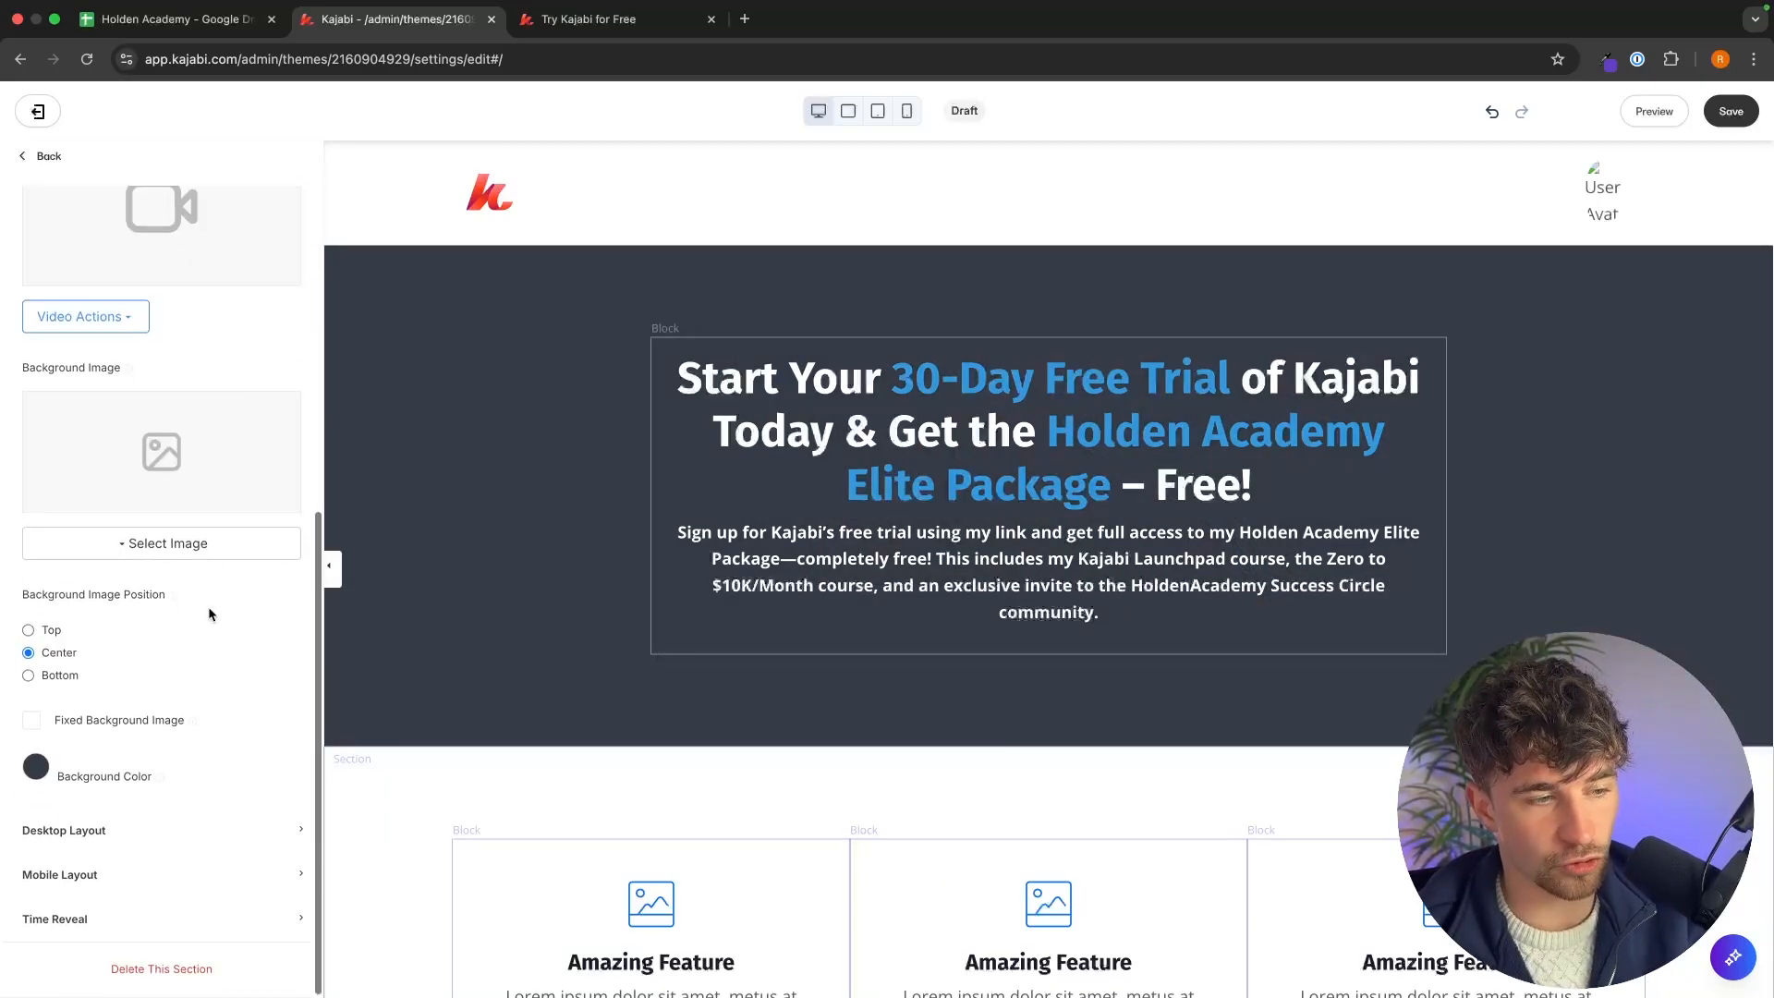
left_click(36, 768)
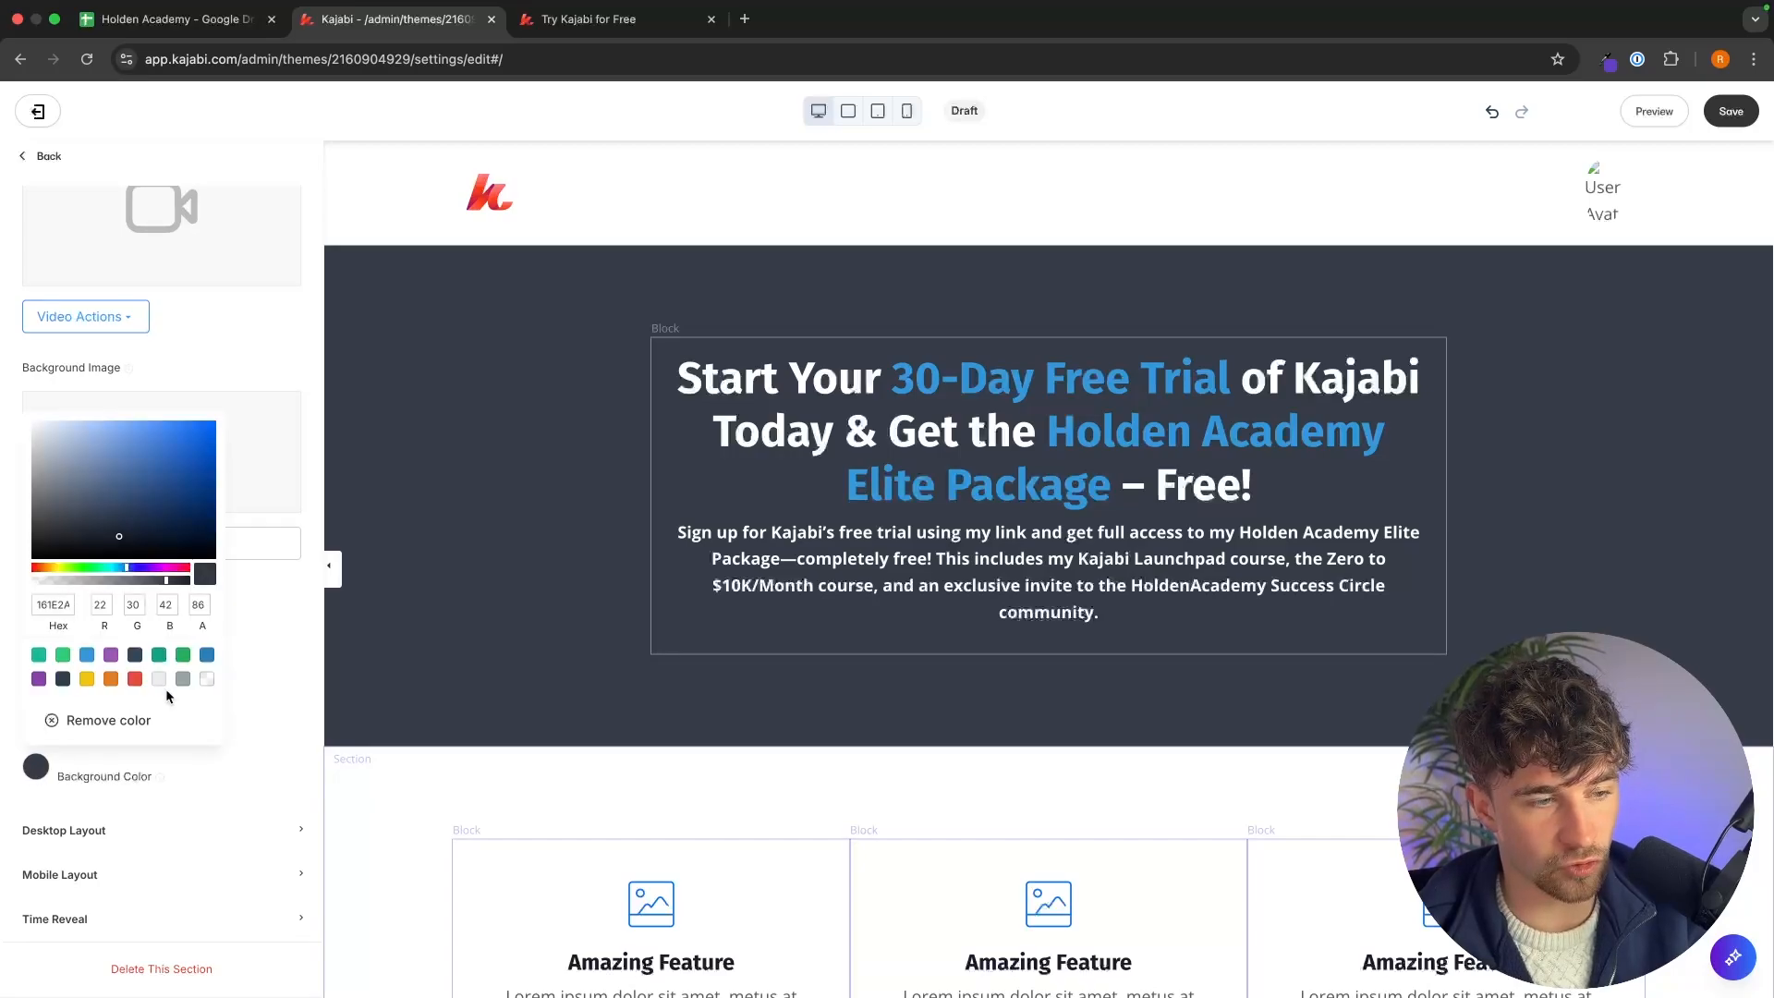
left_click(104, 720)
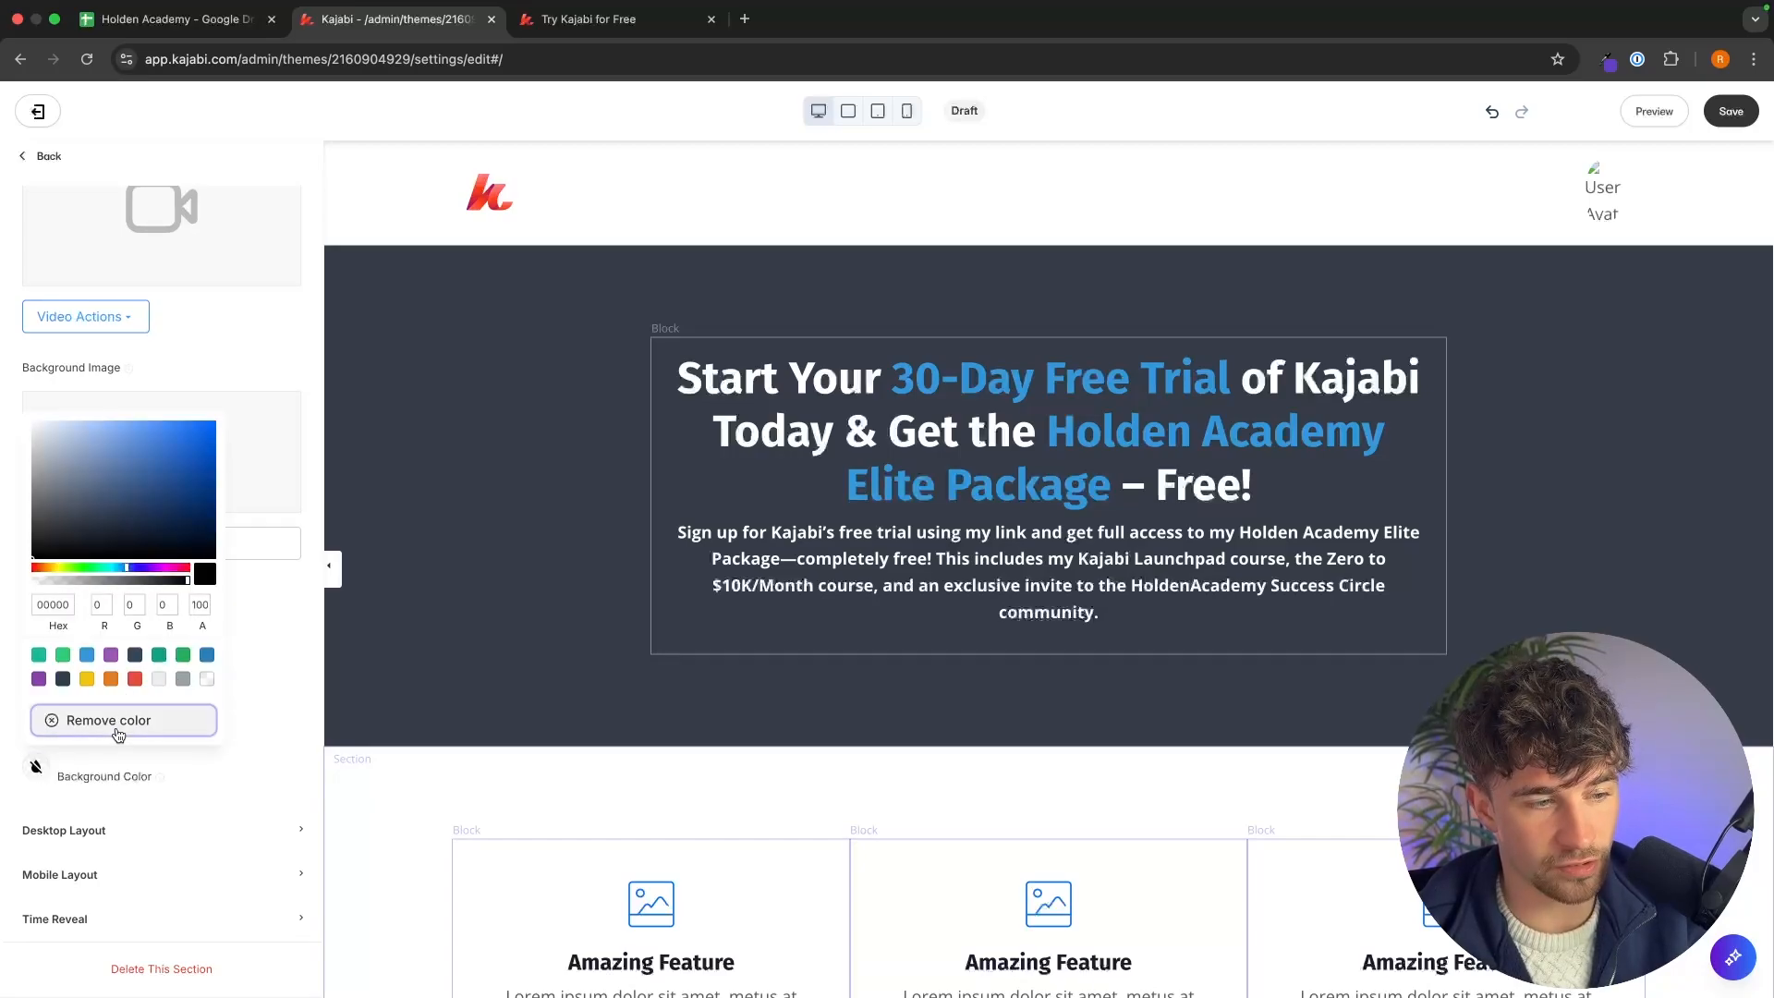
left_click(247, 719)
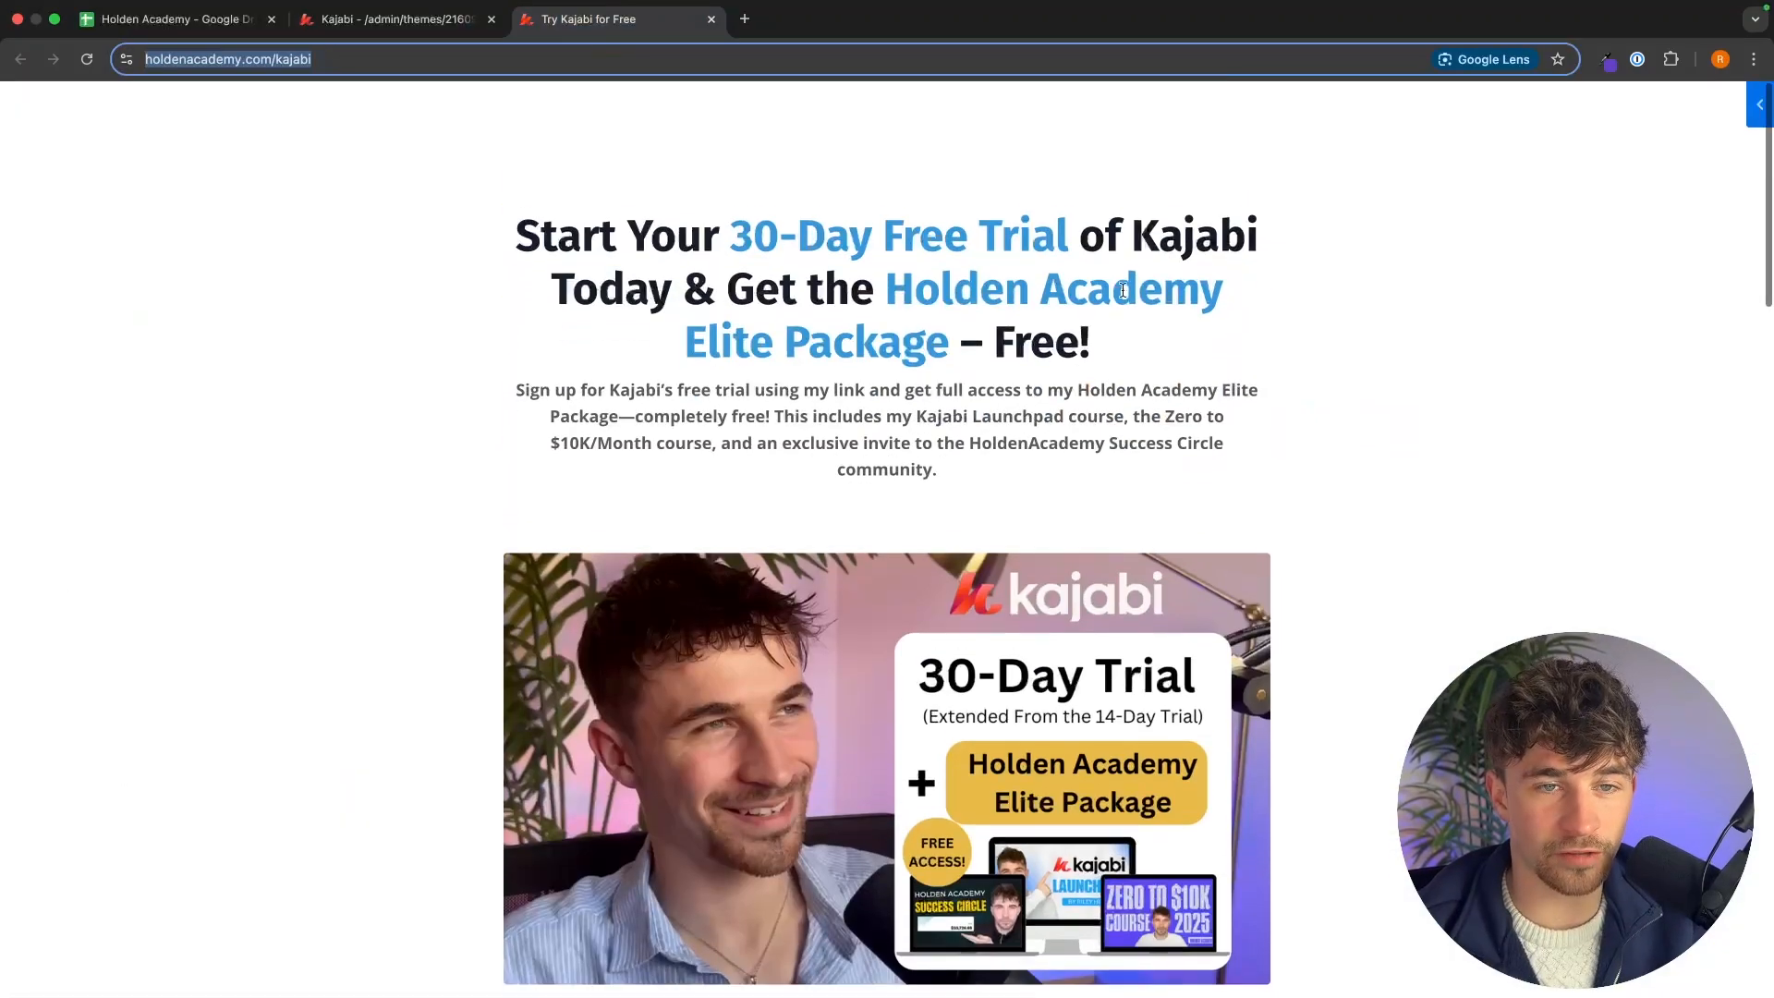
Compare the restyled hero section with the top of the offer page.
left_click(1291, 285)
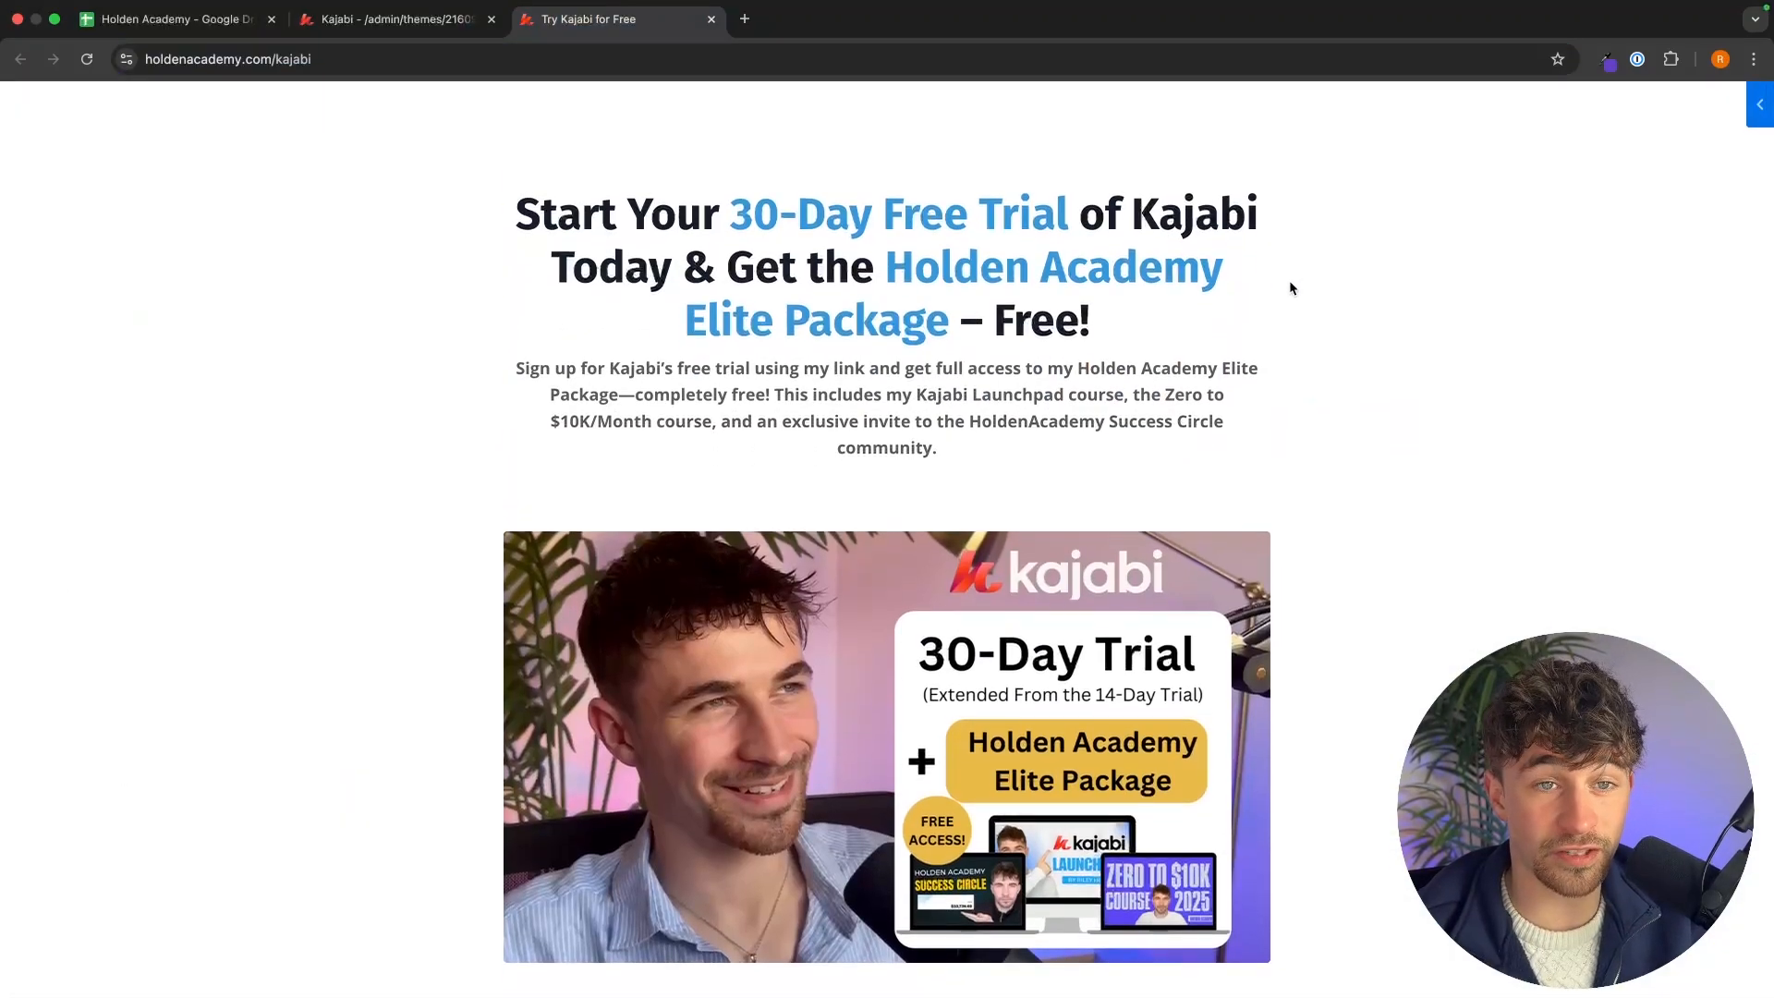
left_click(415, 28)
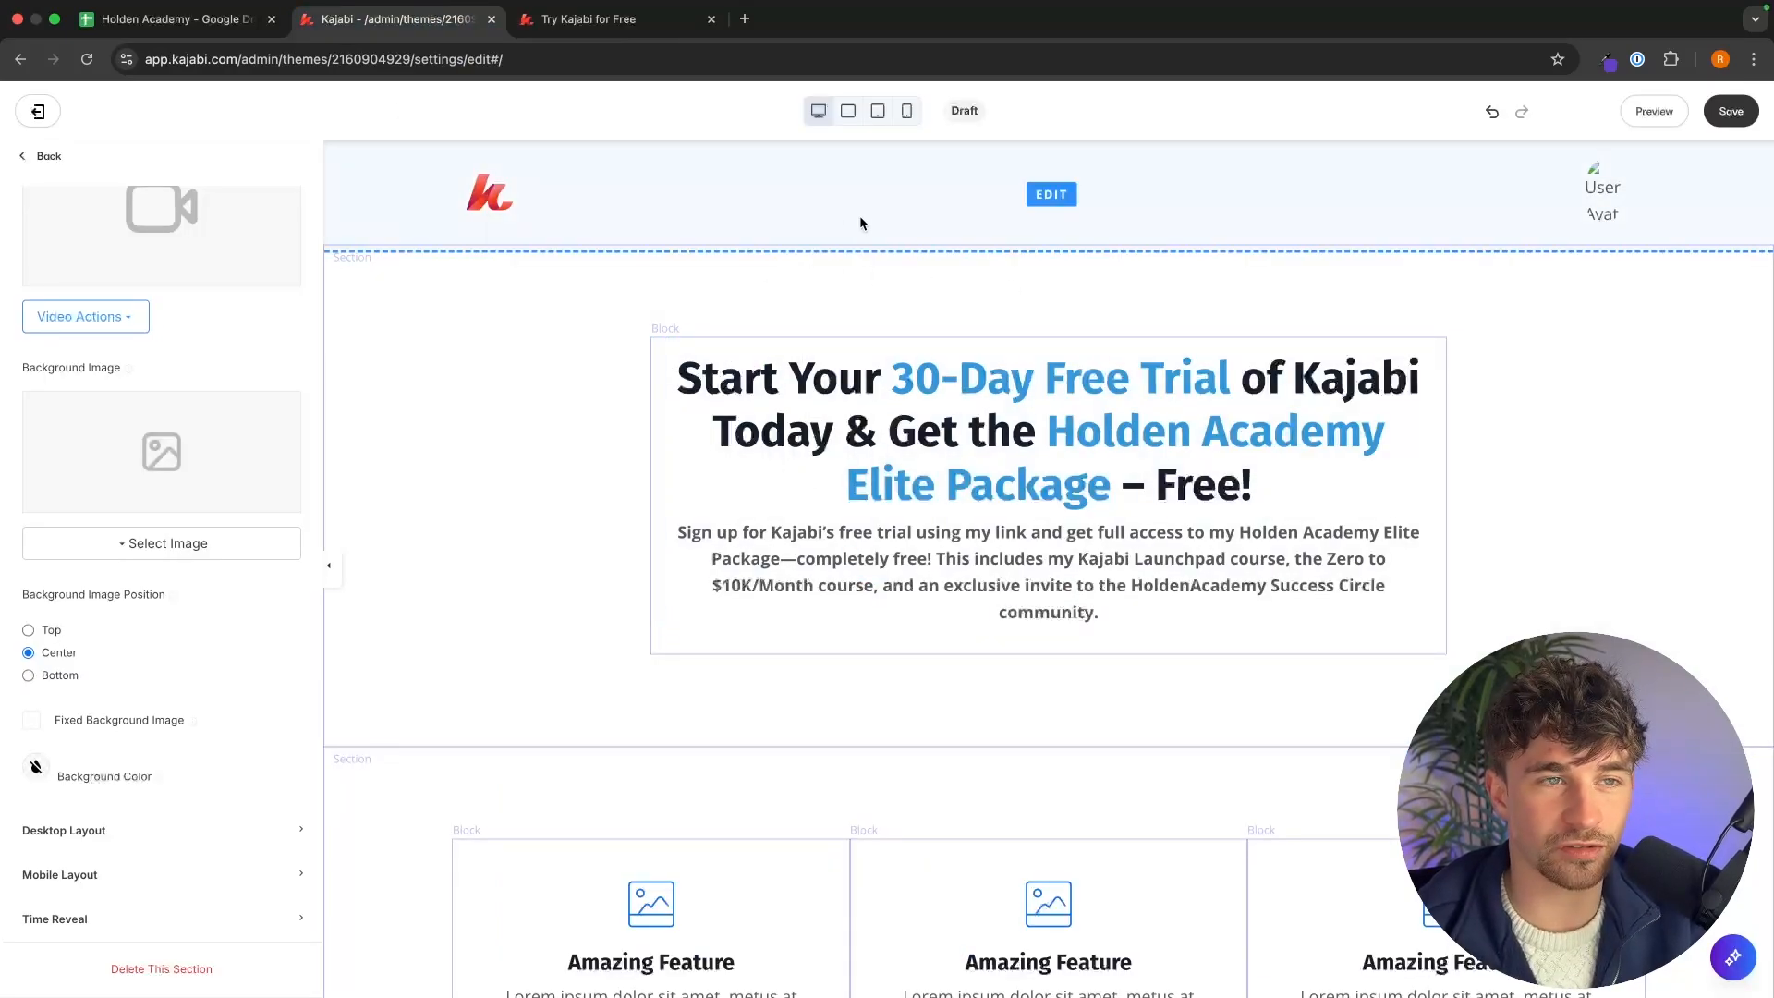
left_click(601, 19)
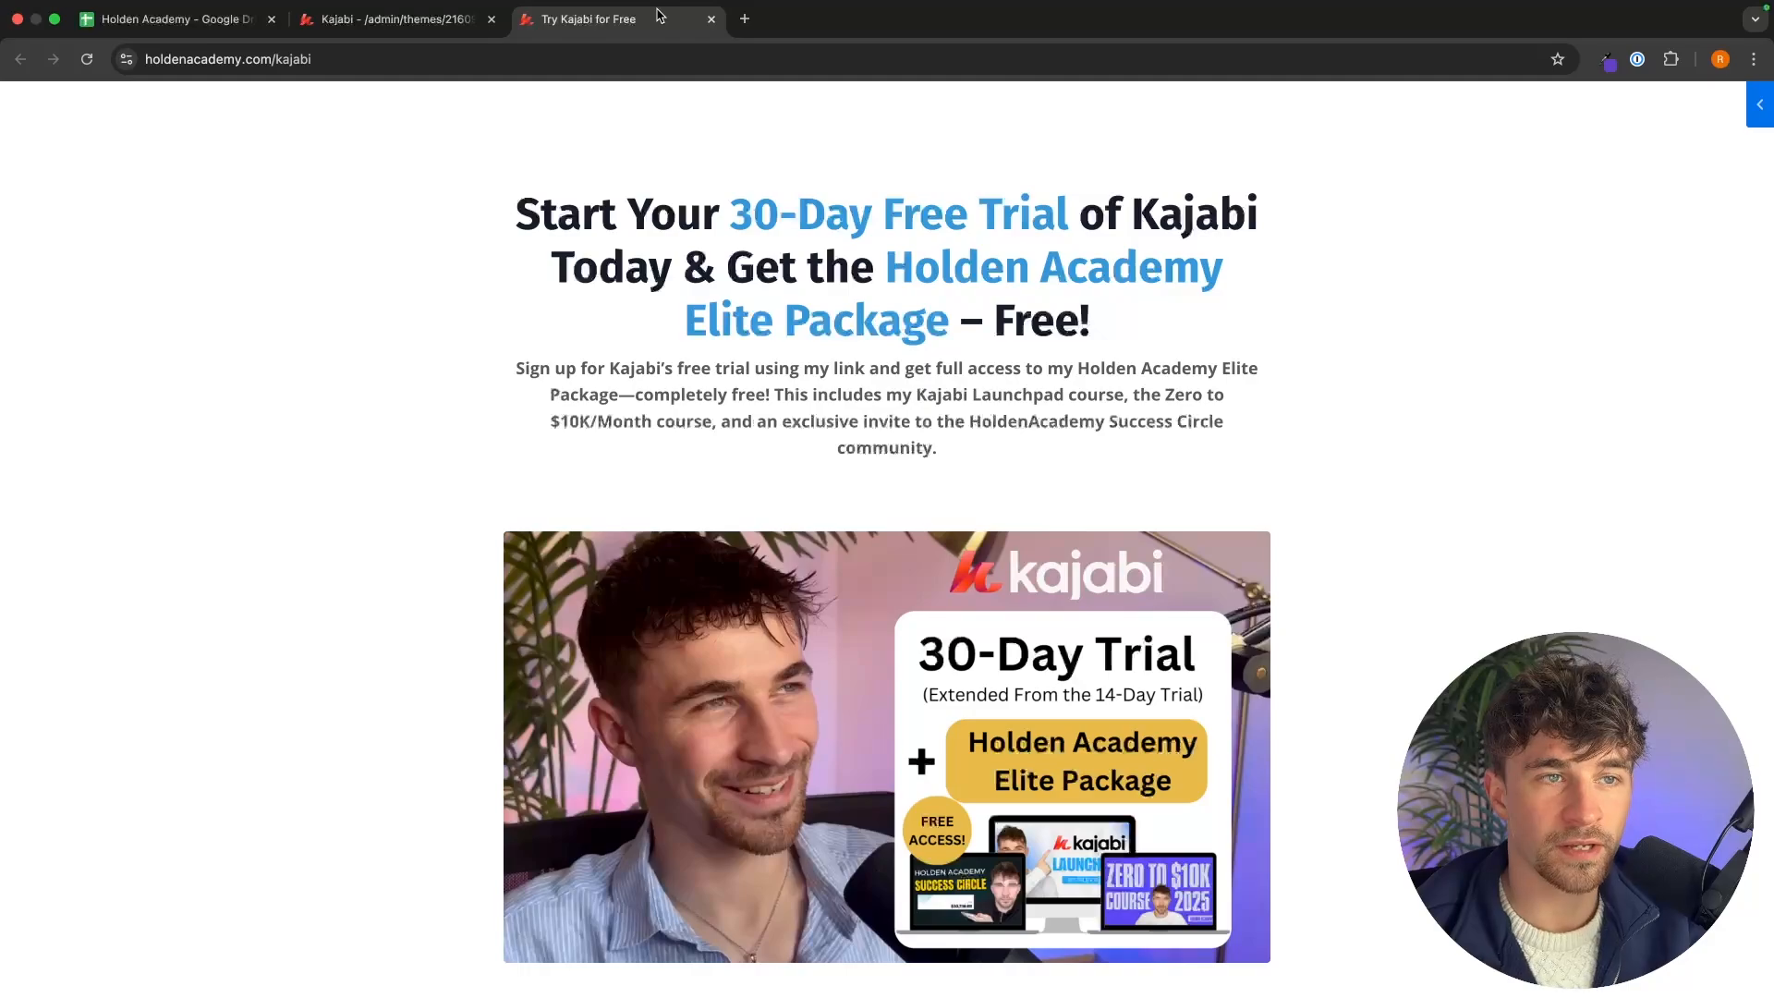
left_click(388, 18)
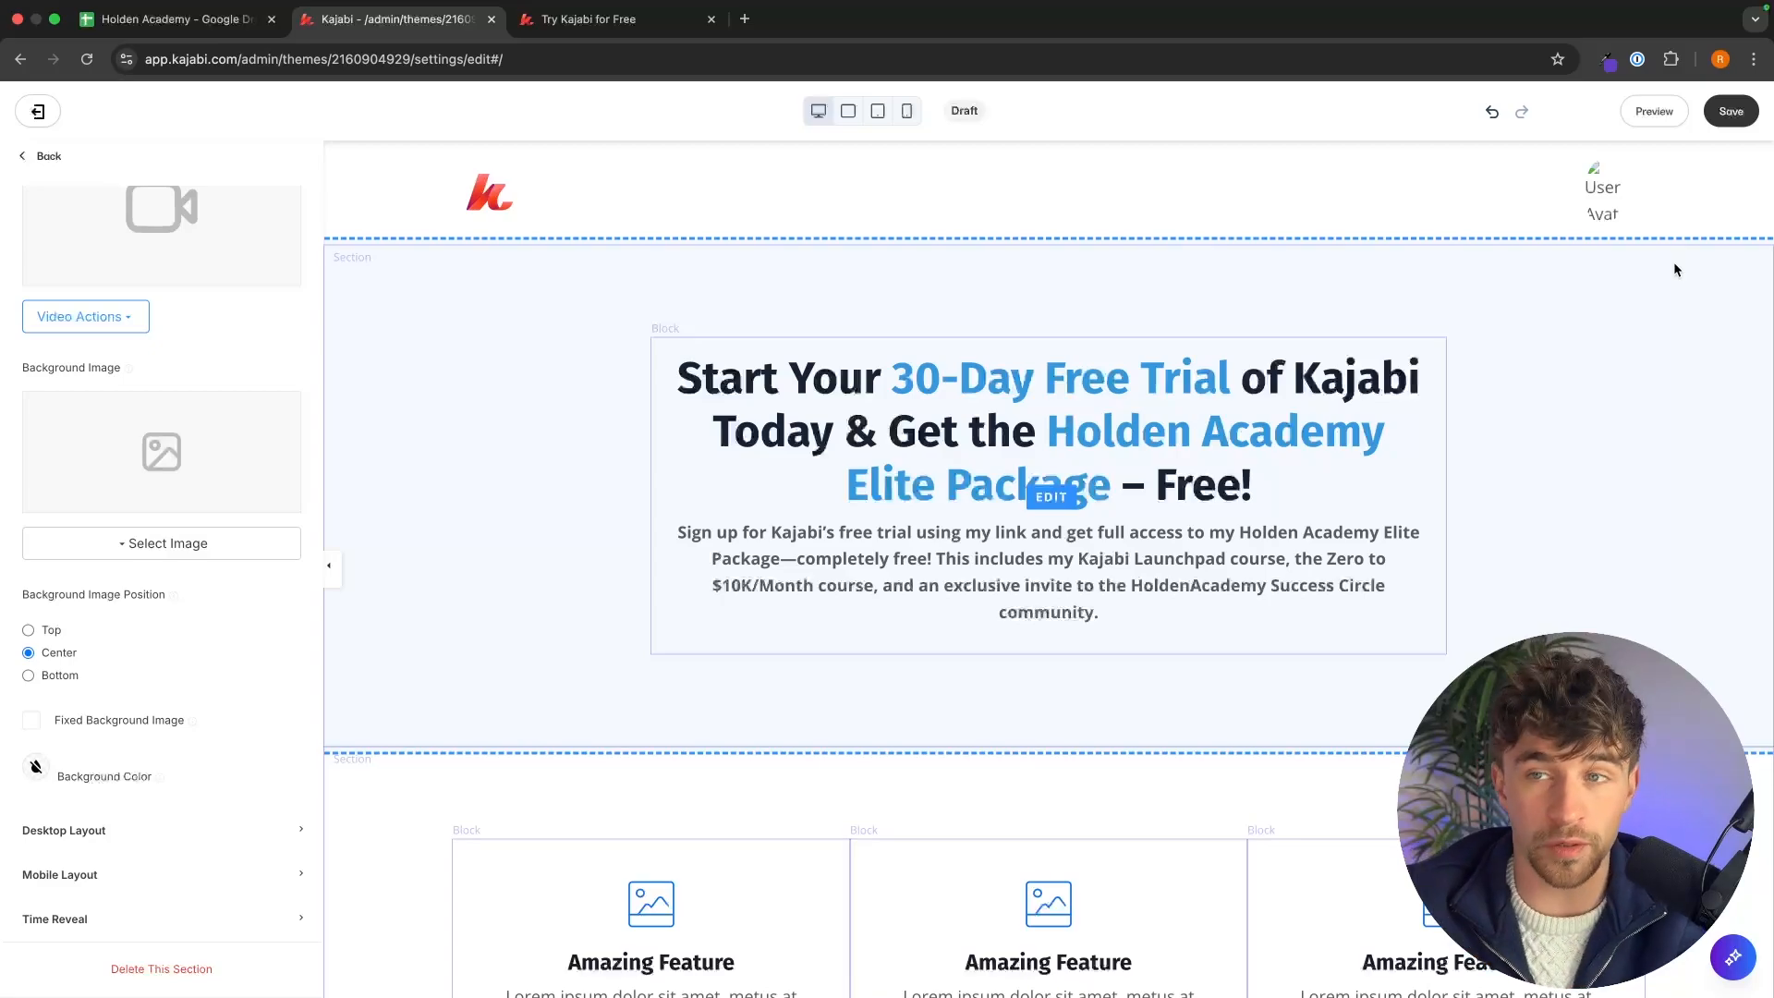
Hide the page header in its desktop layout settings, then return to the page's section list.
left_click(1399, 189)
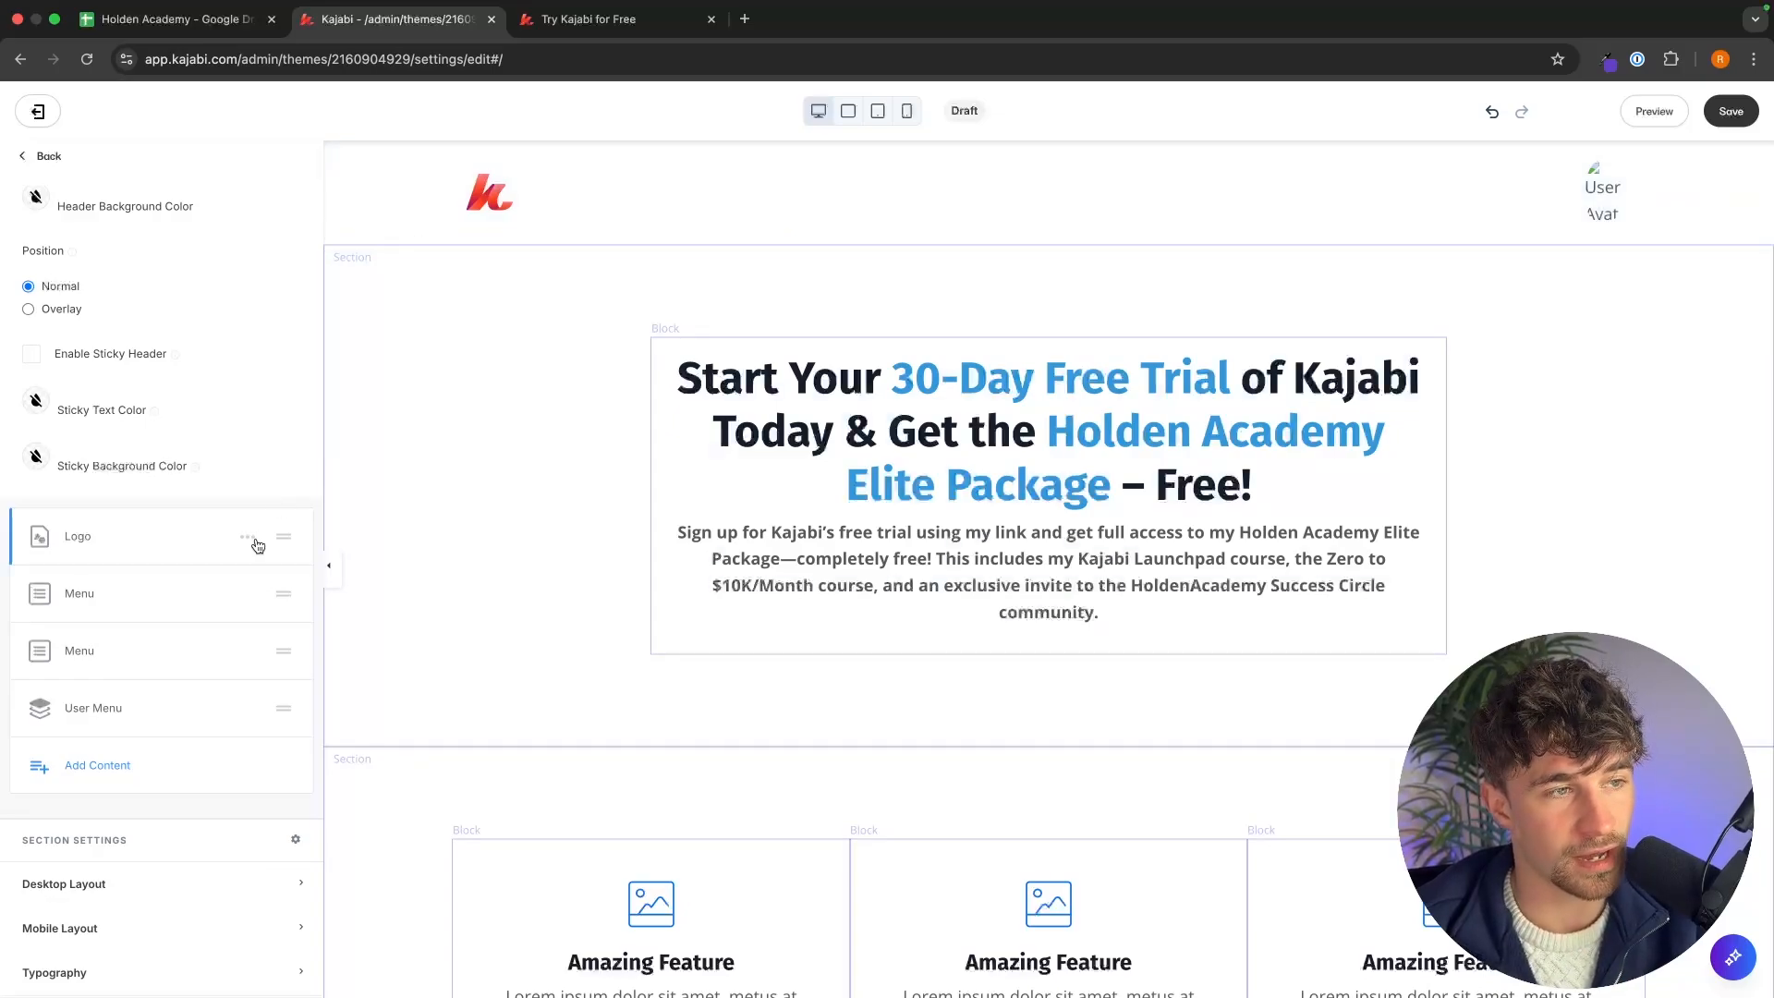
left_click(81, 882)
scroll(56, 925, "down", 2)
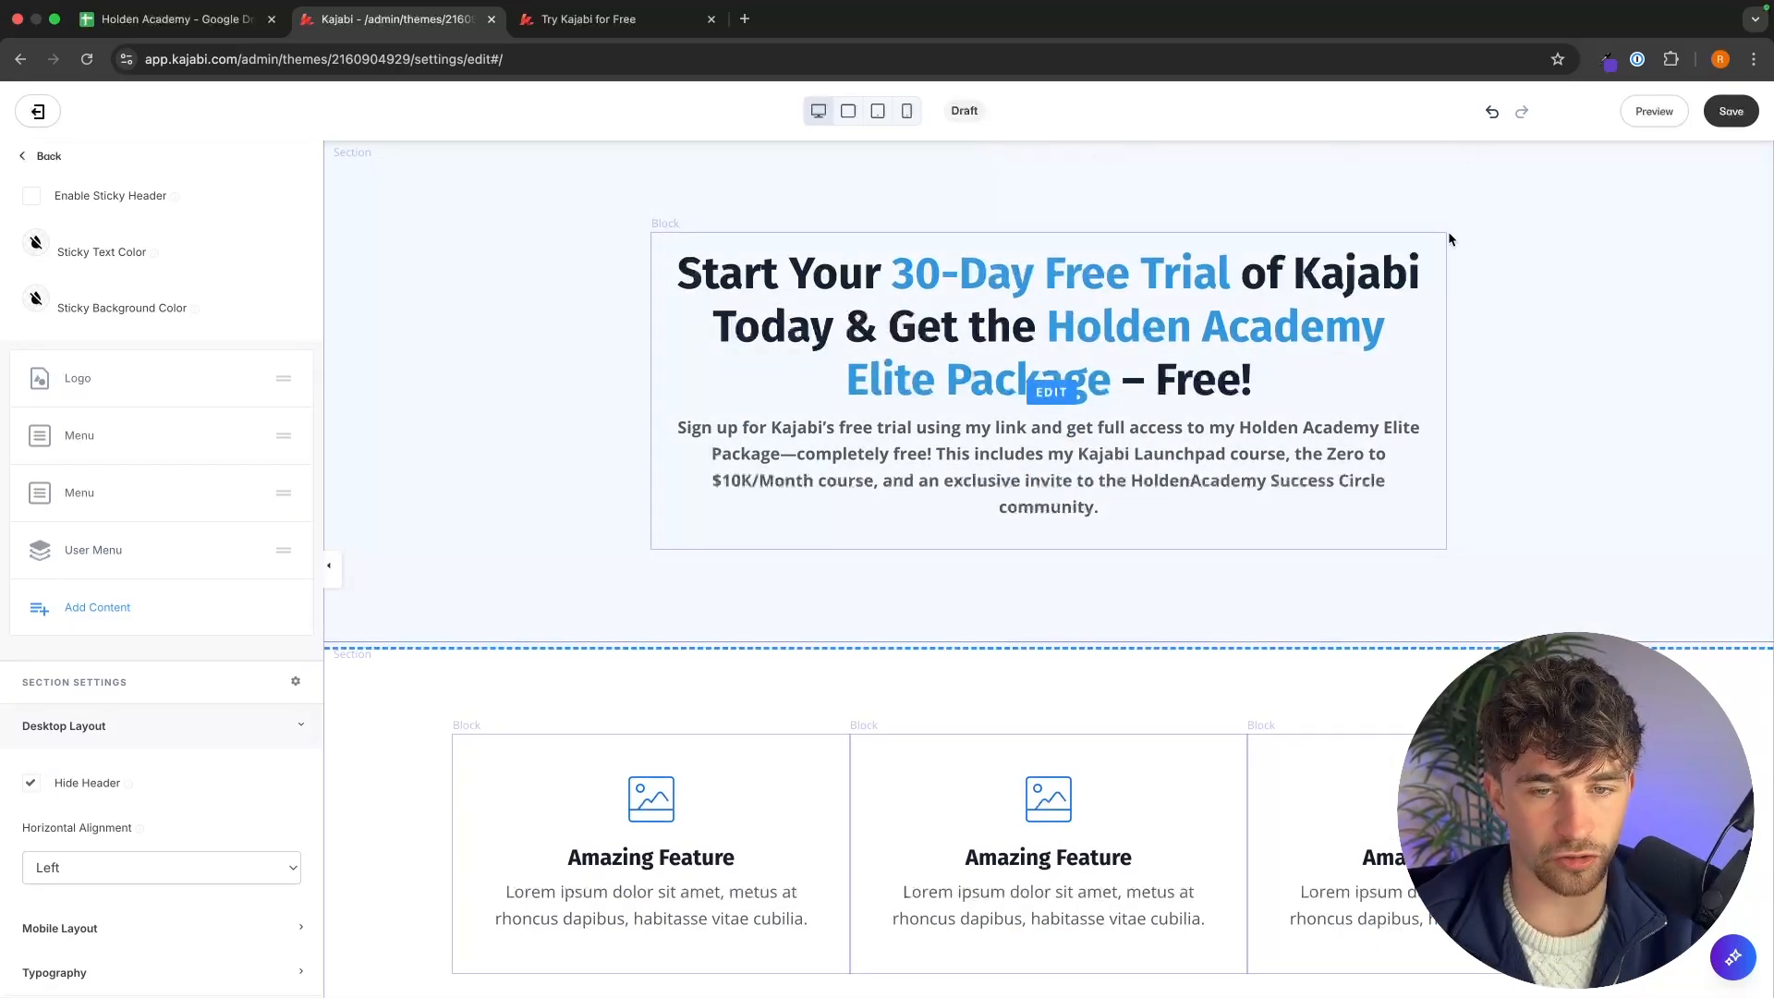
left_click(1537, 273)
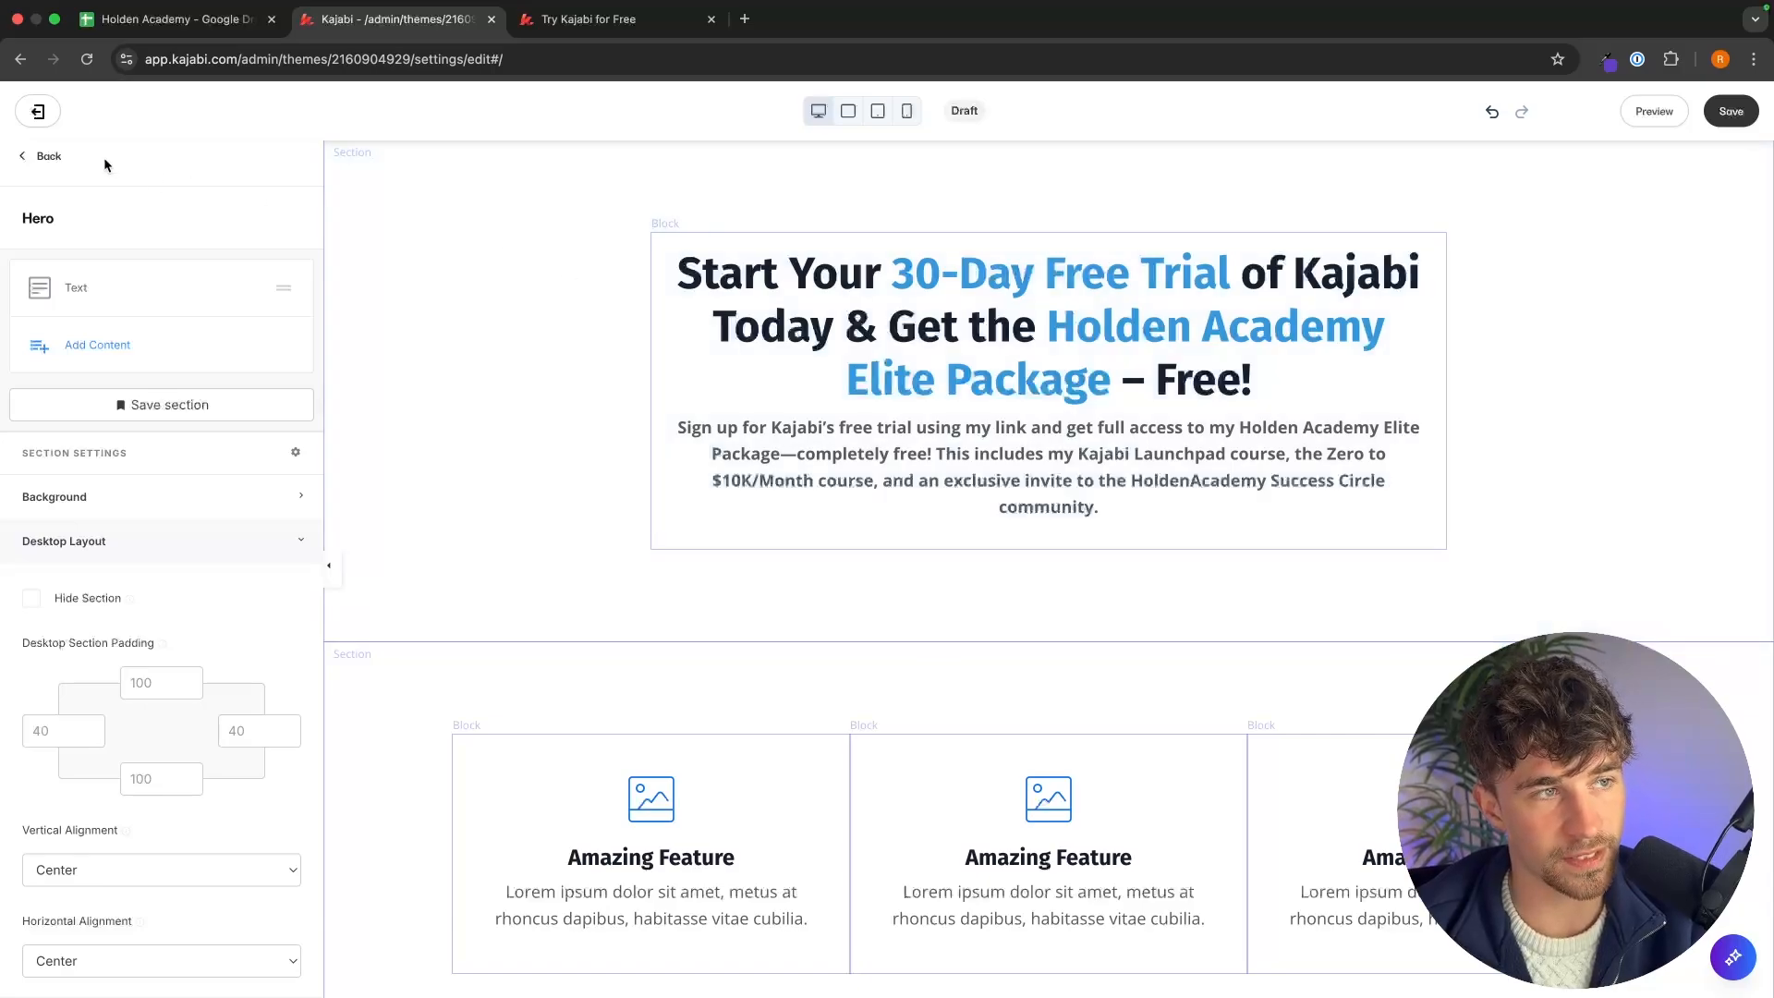
left_click(55, 156)
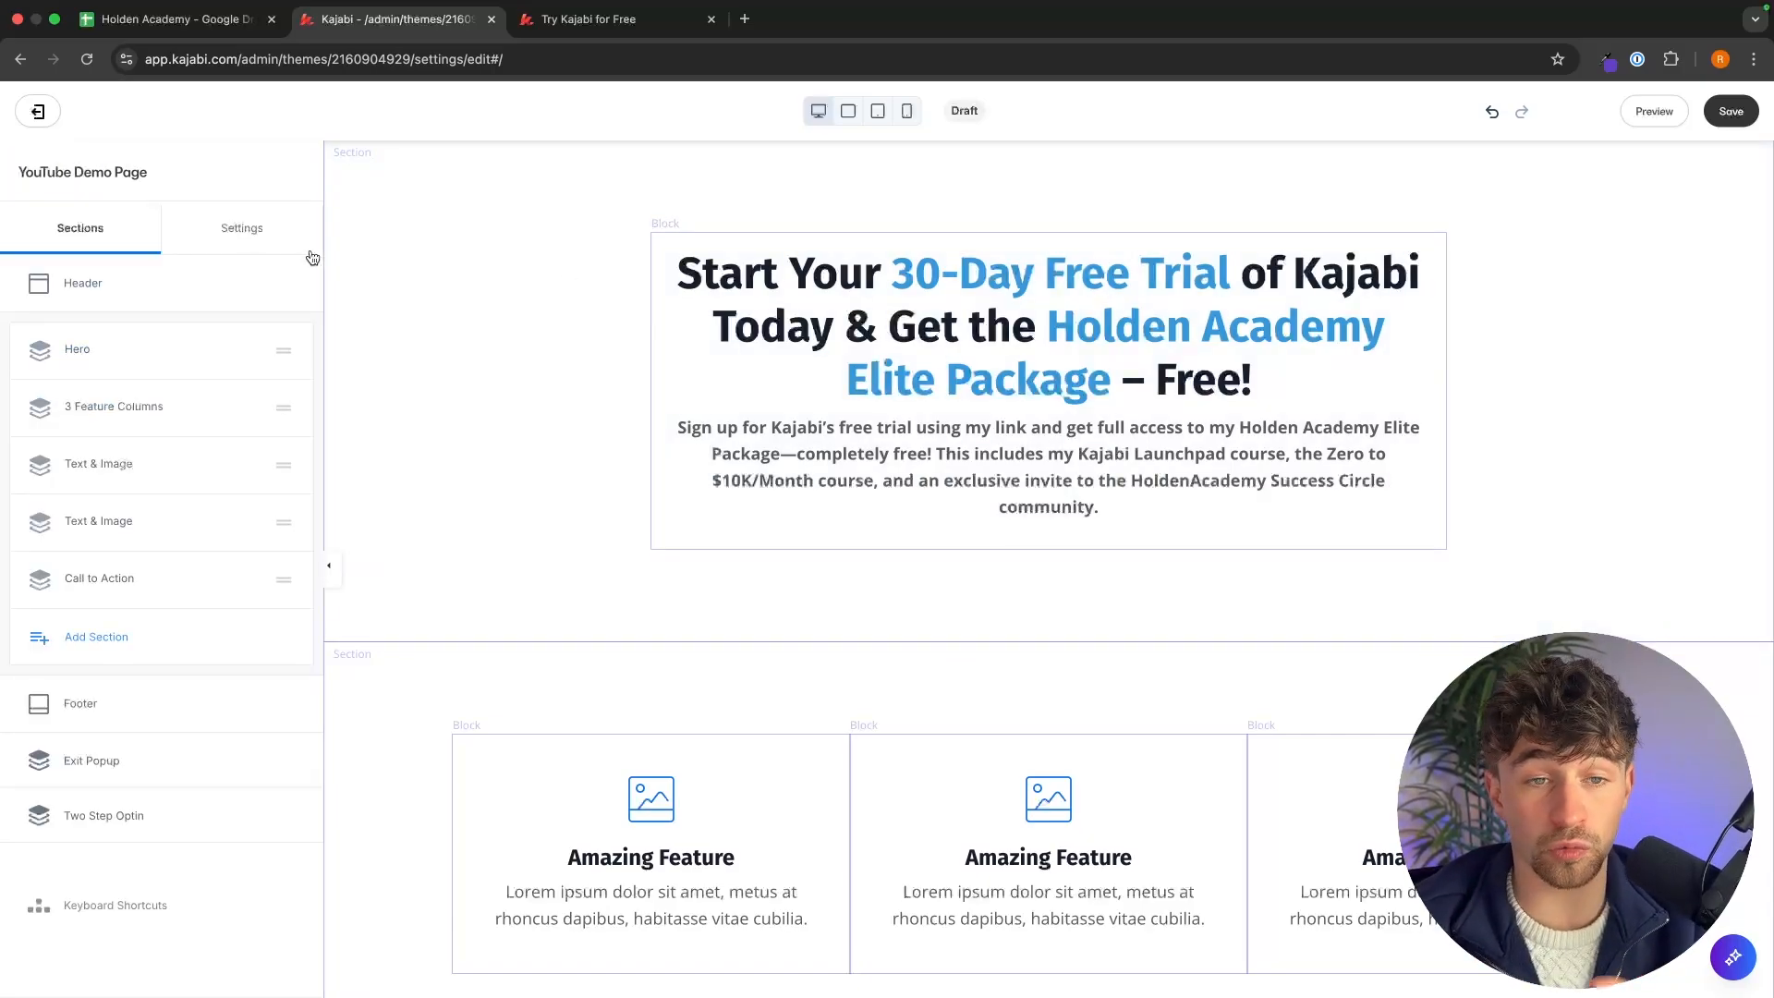
left_click(638, 16)
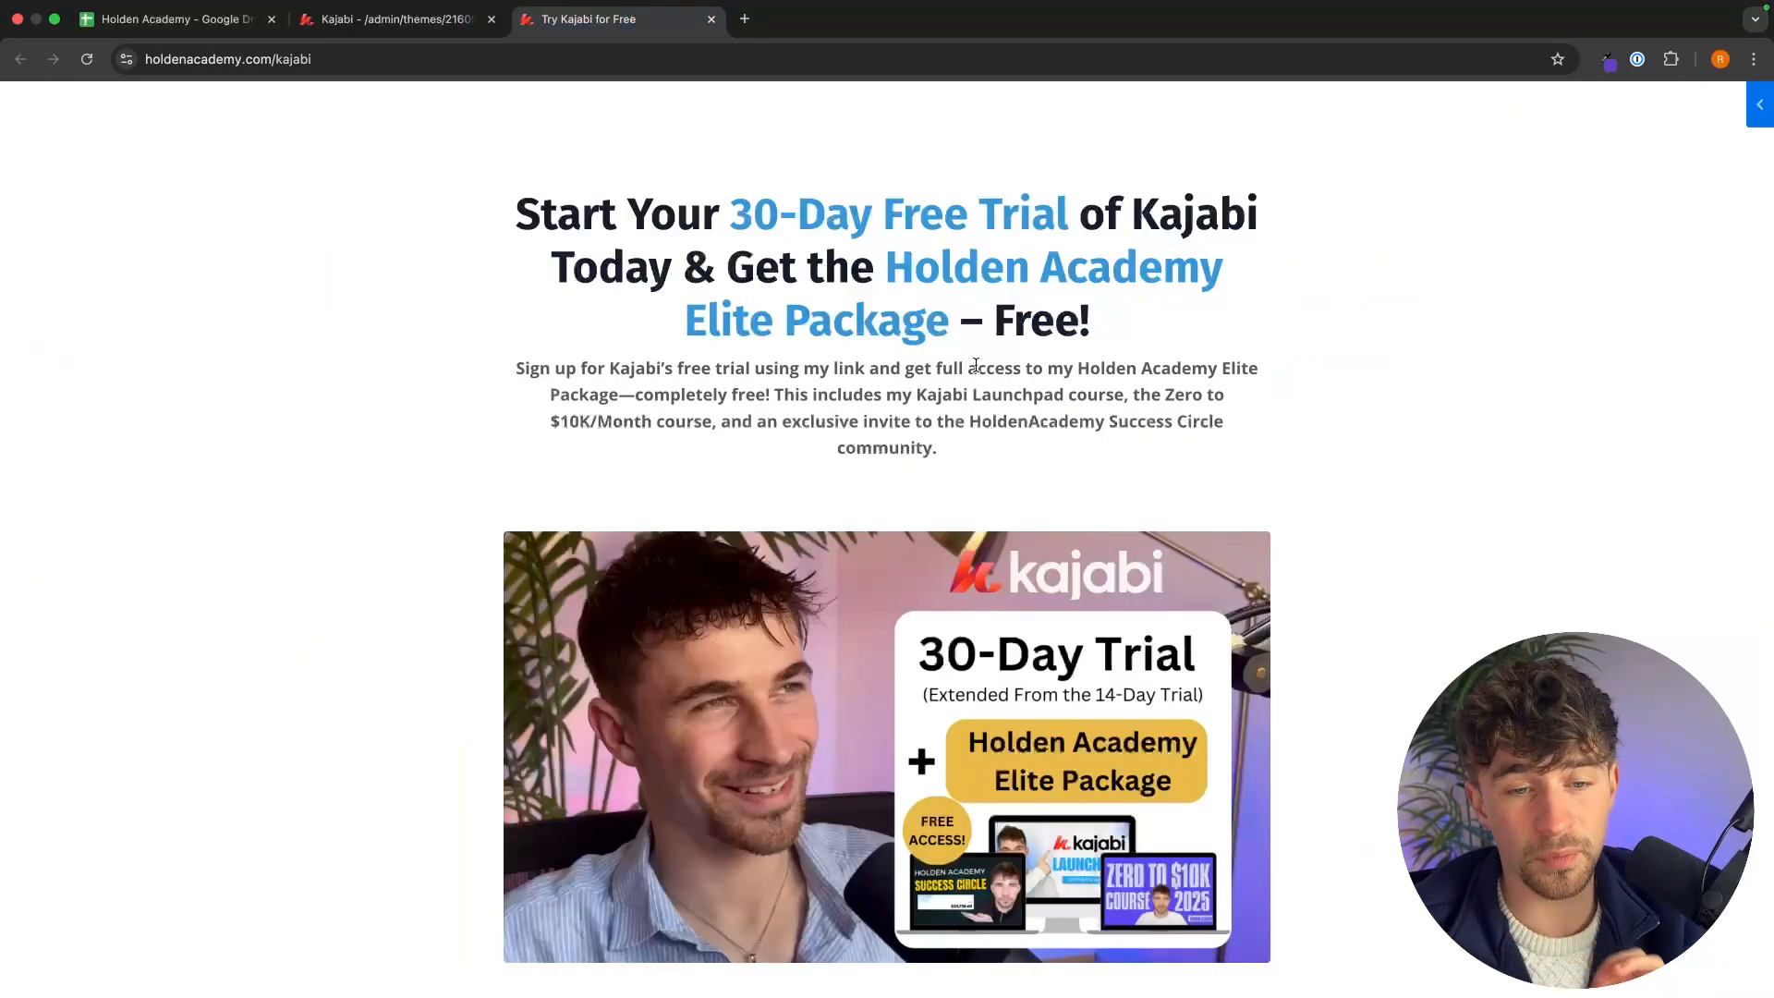
Add an Image section to the landing page and move it directly below the Hero section.
scroll(976, 366, "down", 3)
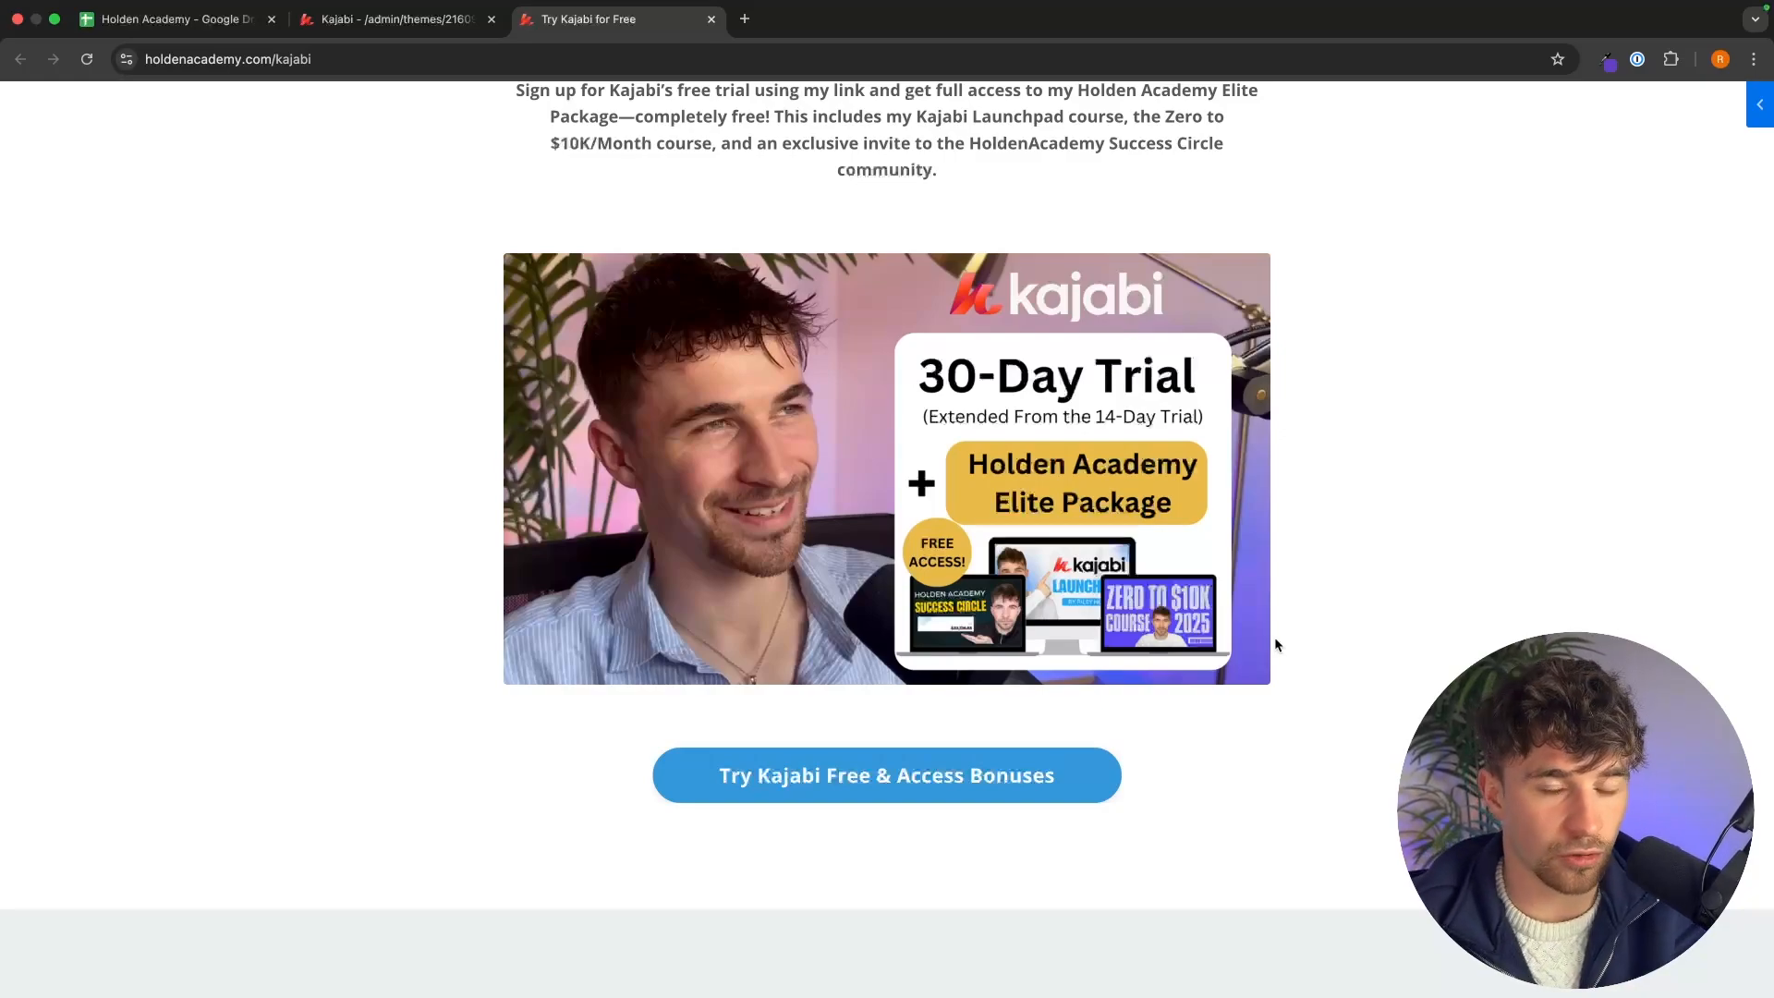
scroll(1276, 644, "up", 1)
left_click(393, 18)
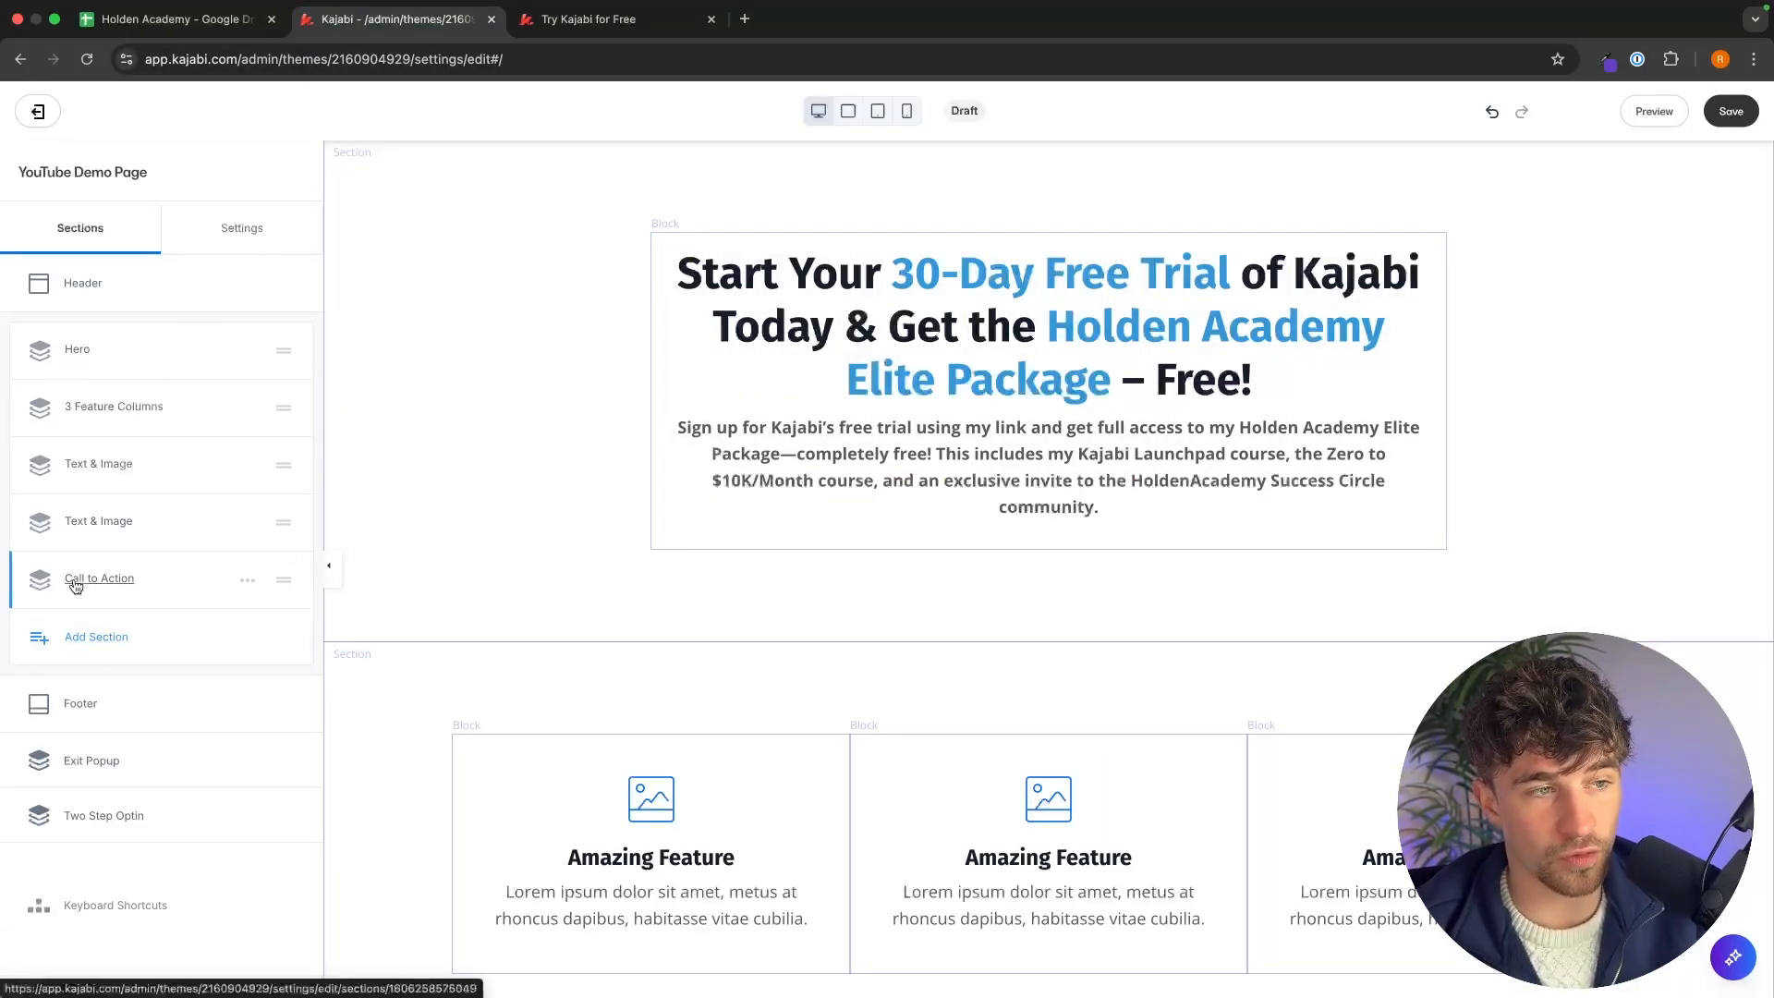
left_click(120, 640)
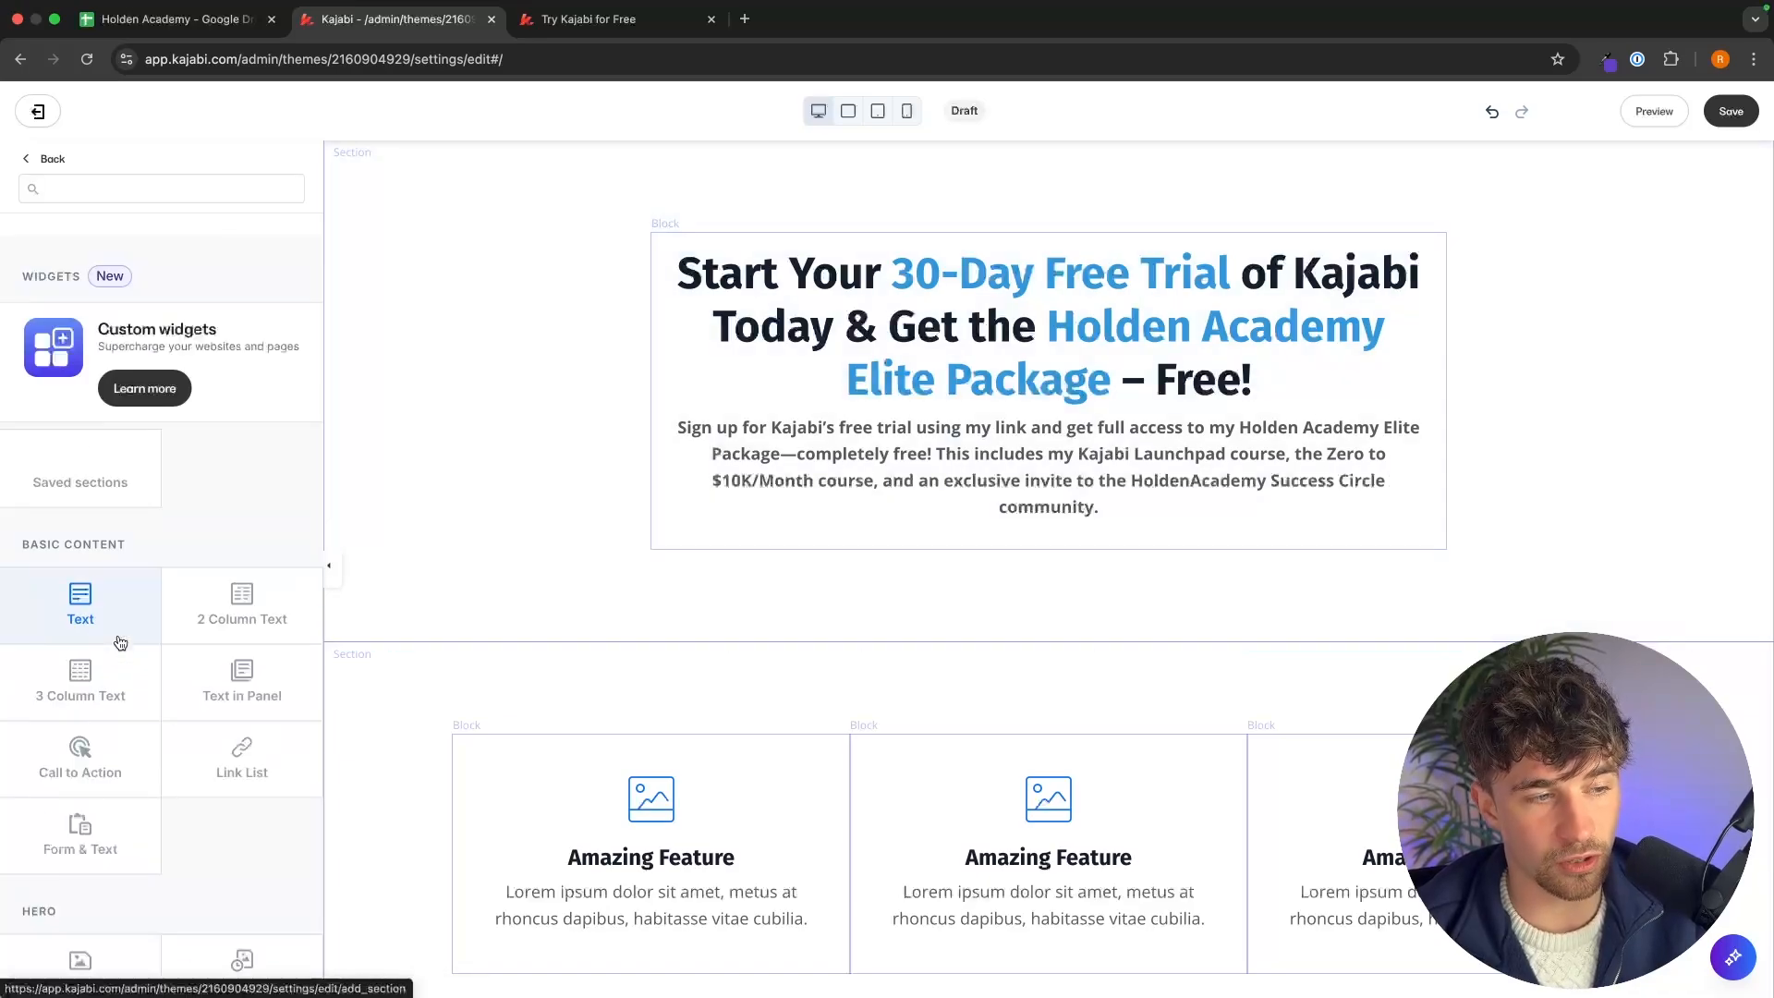
scroll(194, 632, "down", 3)
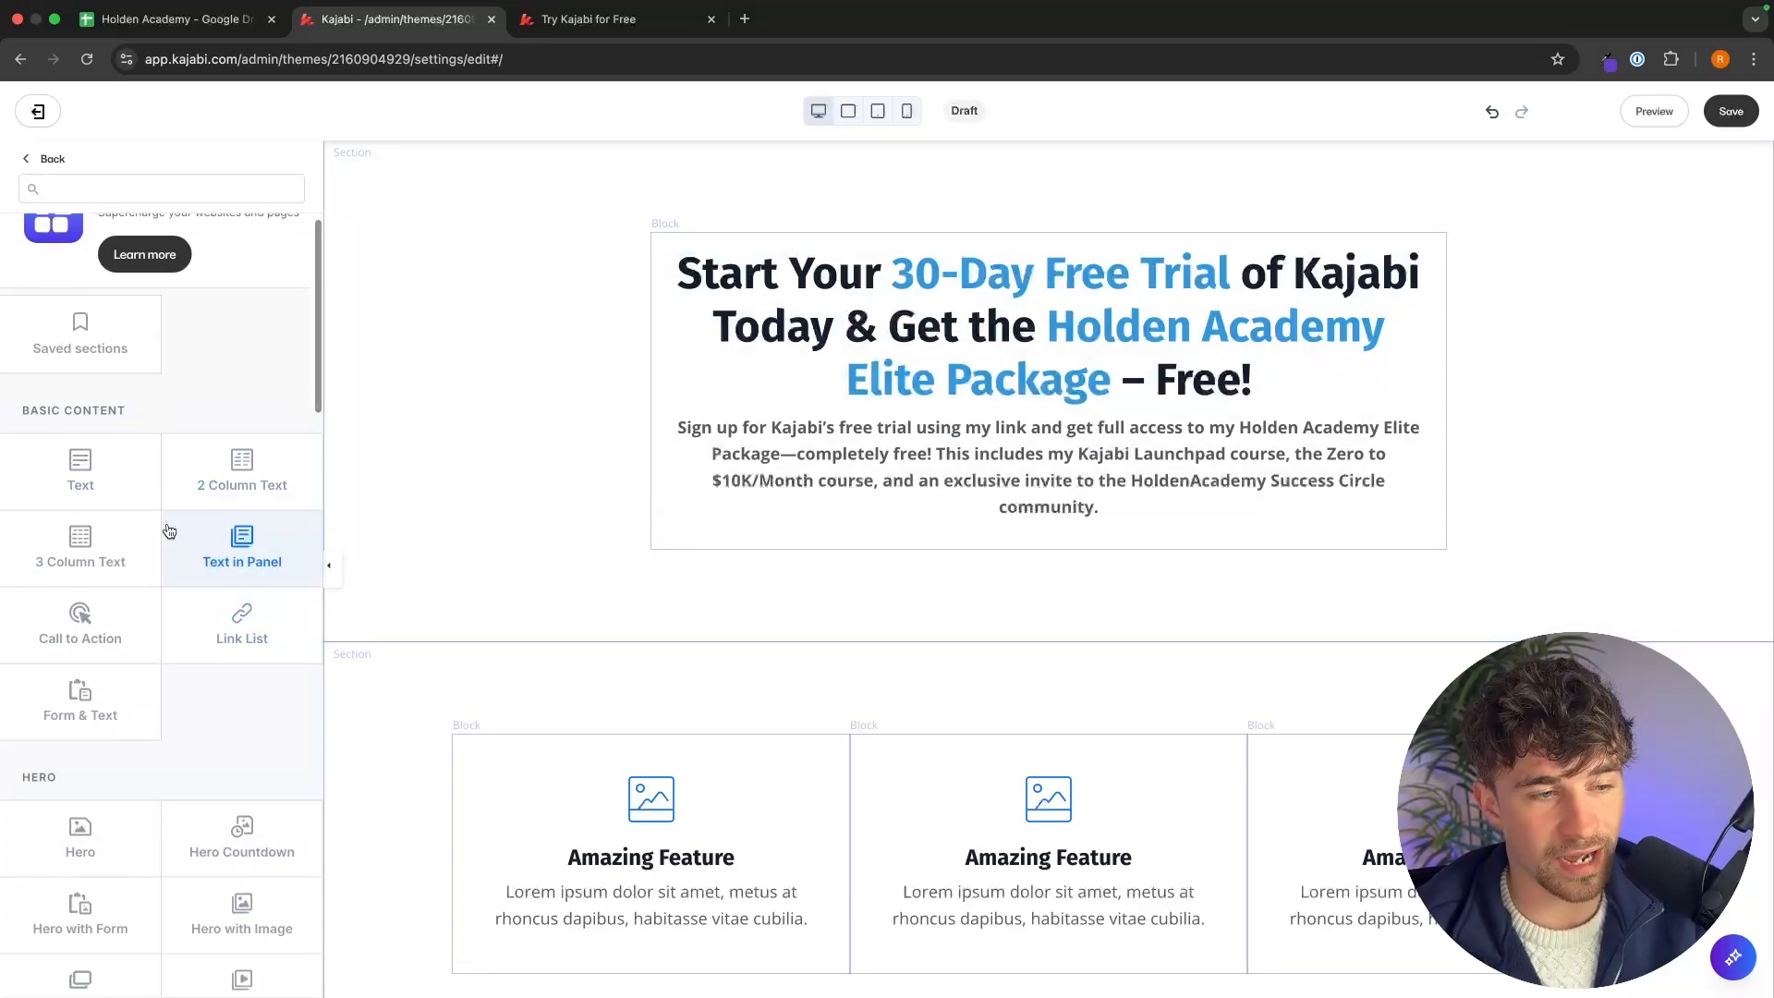
scroll(226, 683, "down", 7)
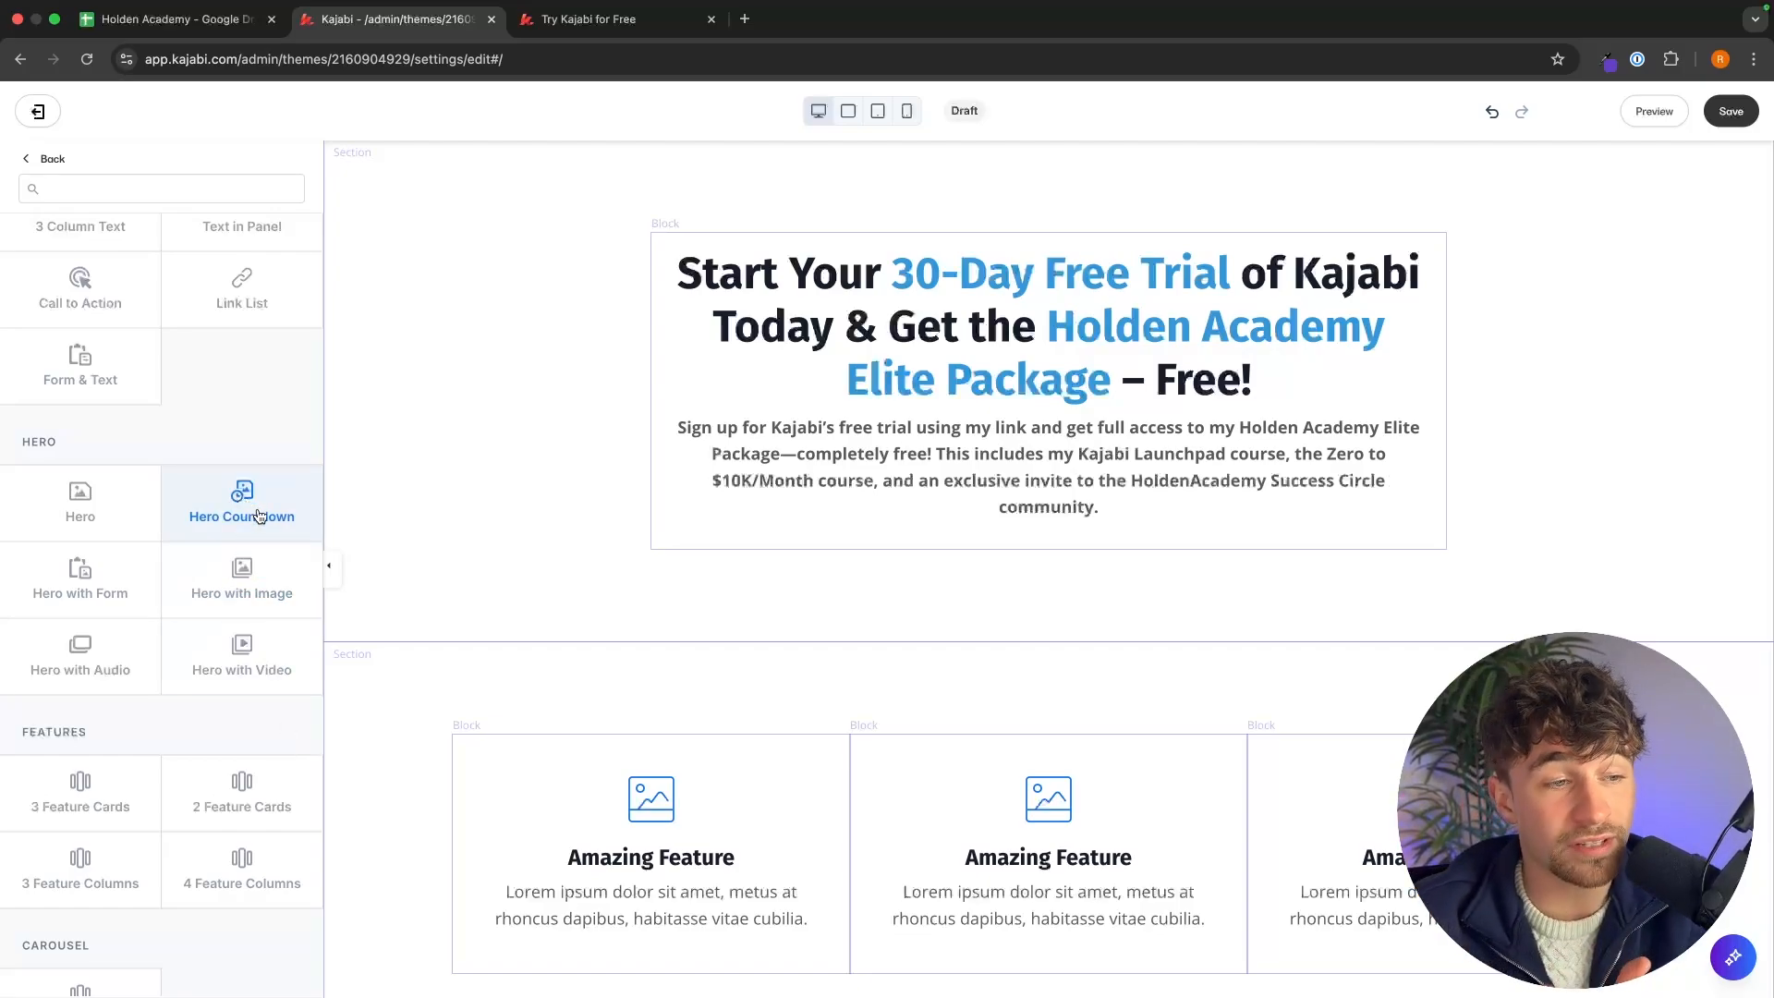
scroll(279, 535, "down", 4)
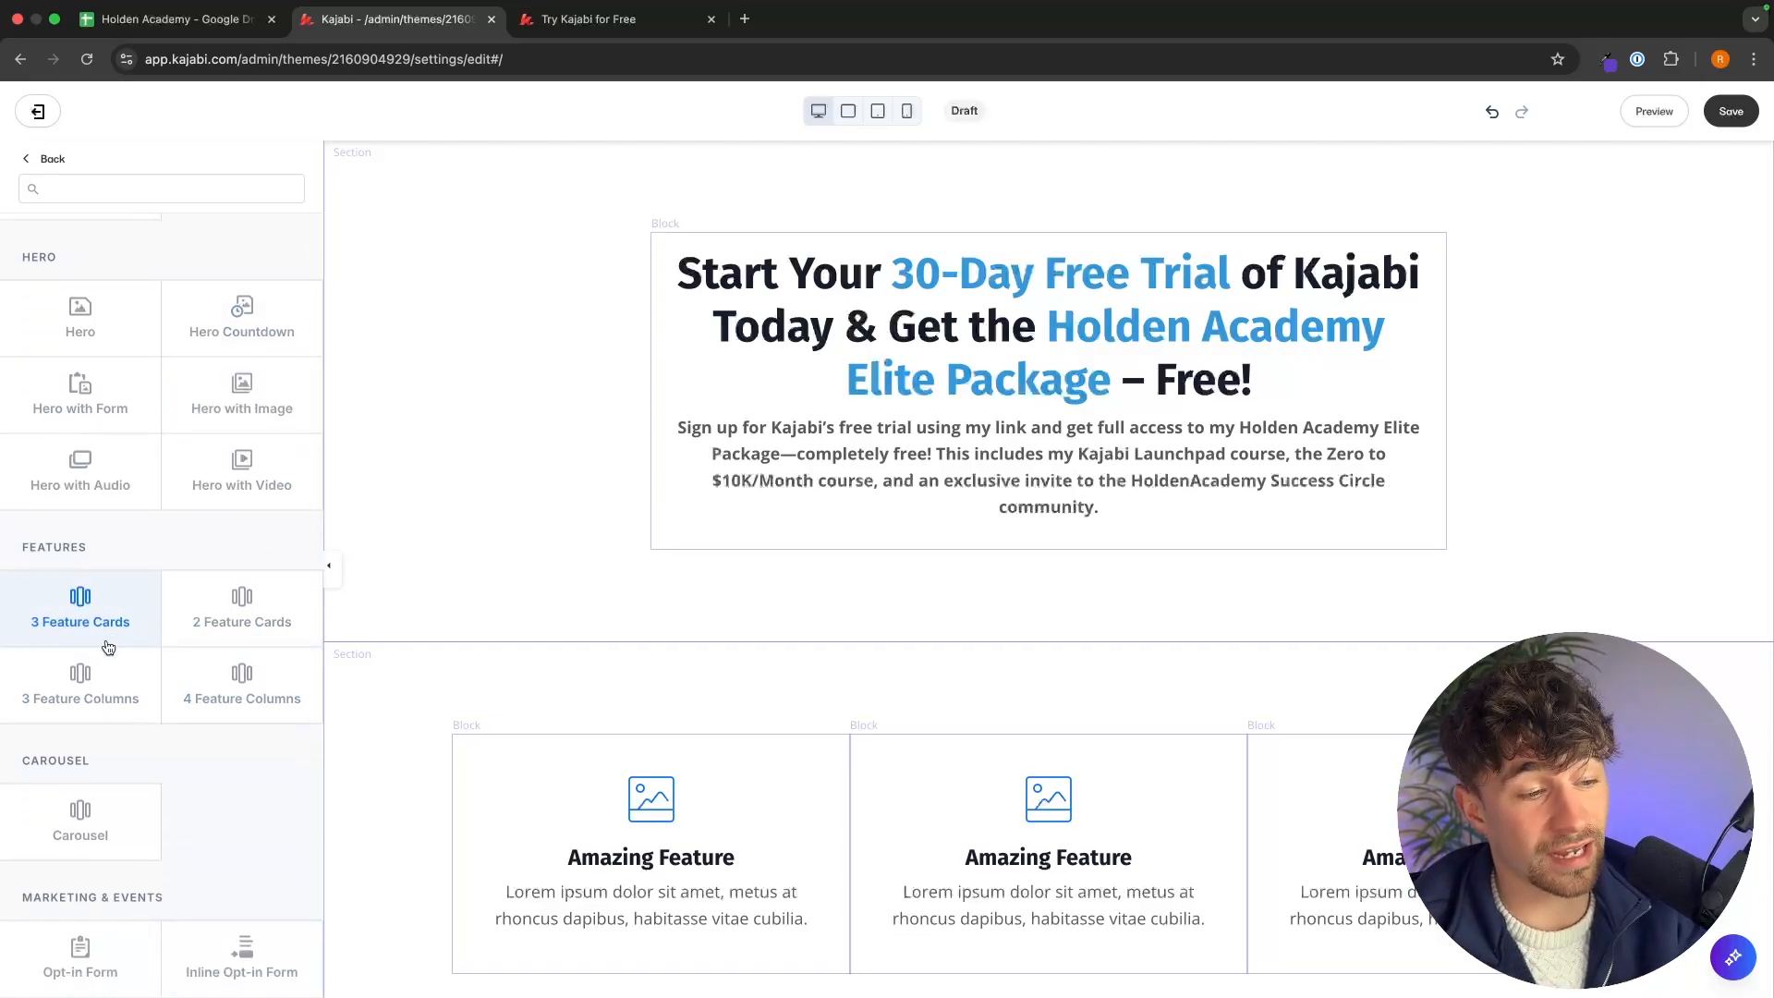
scroll(245, 691, "down", 10)
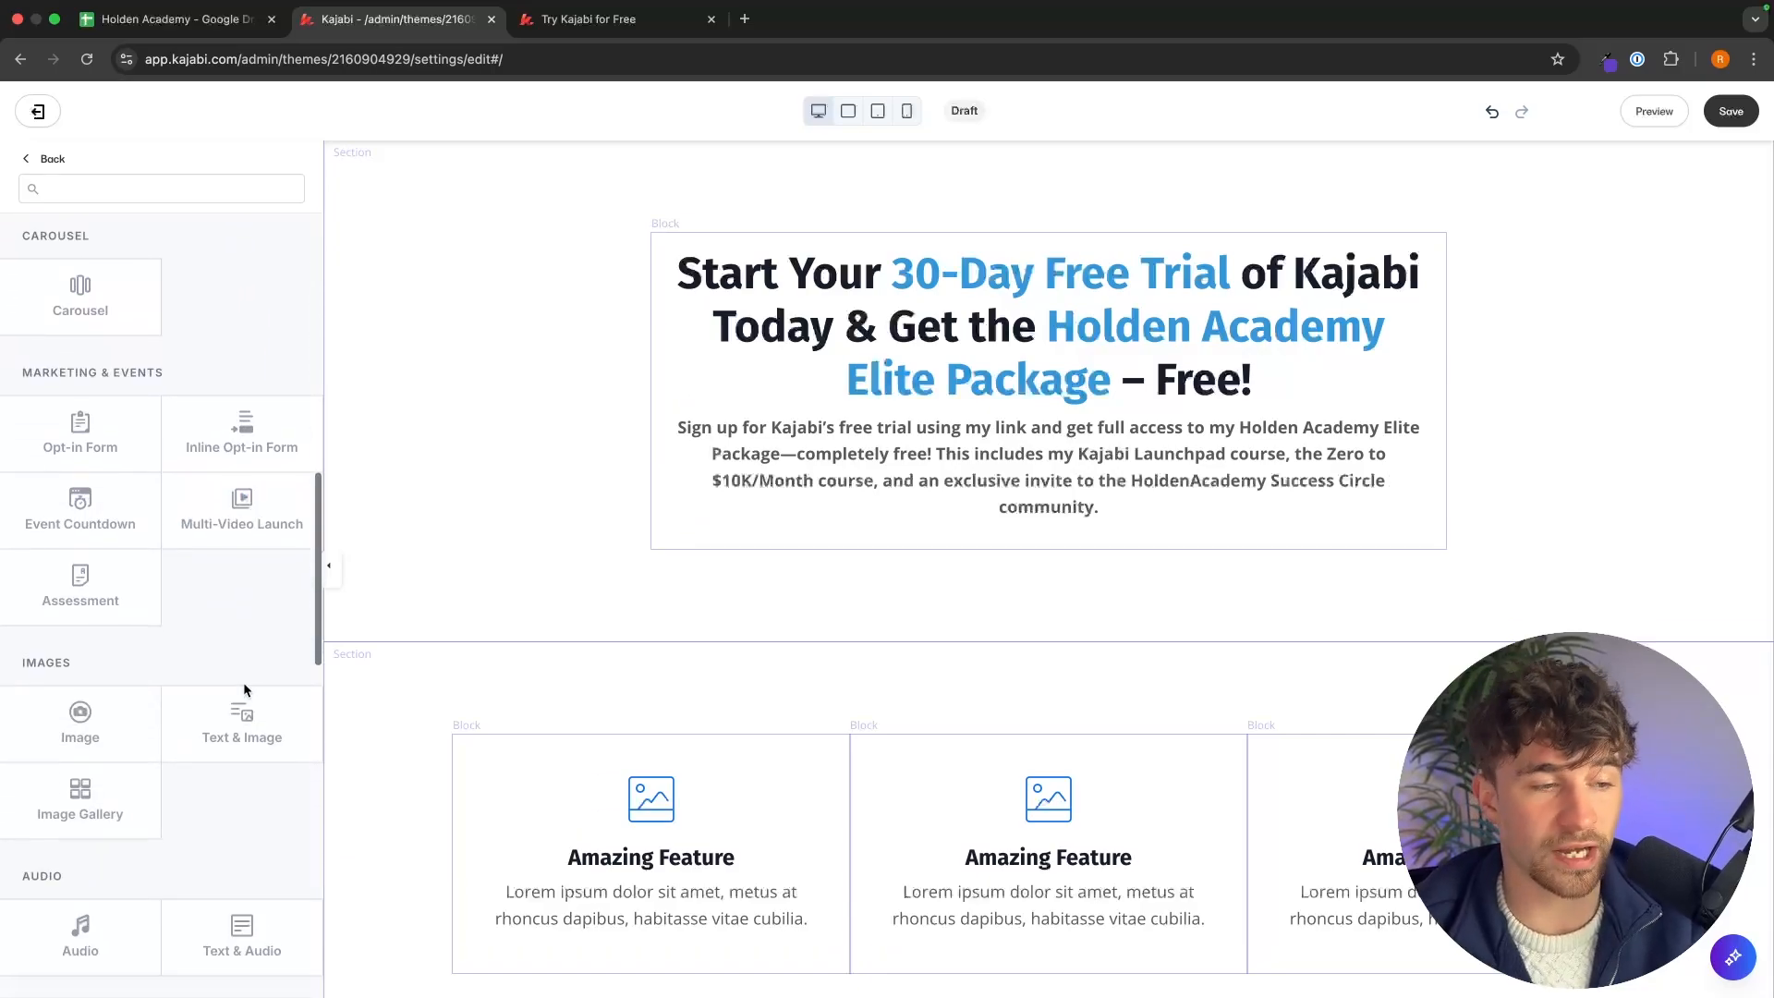
left_click(109, 723)
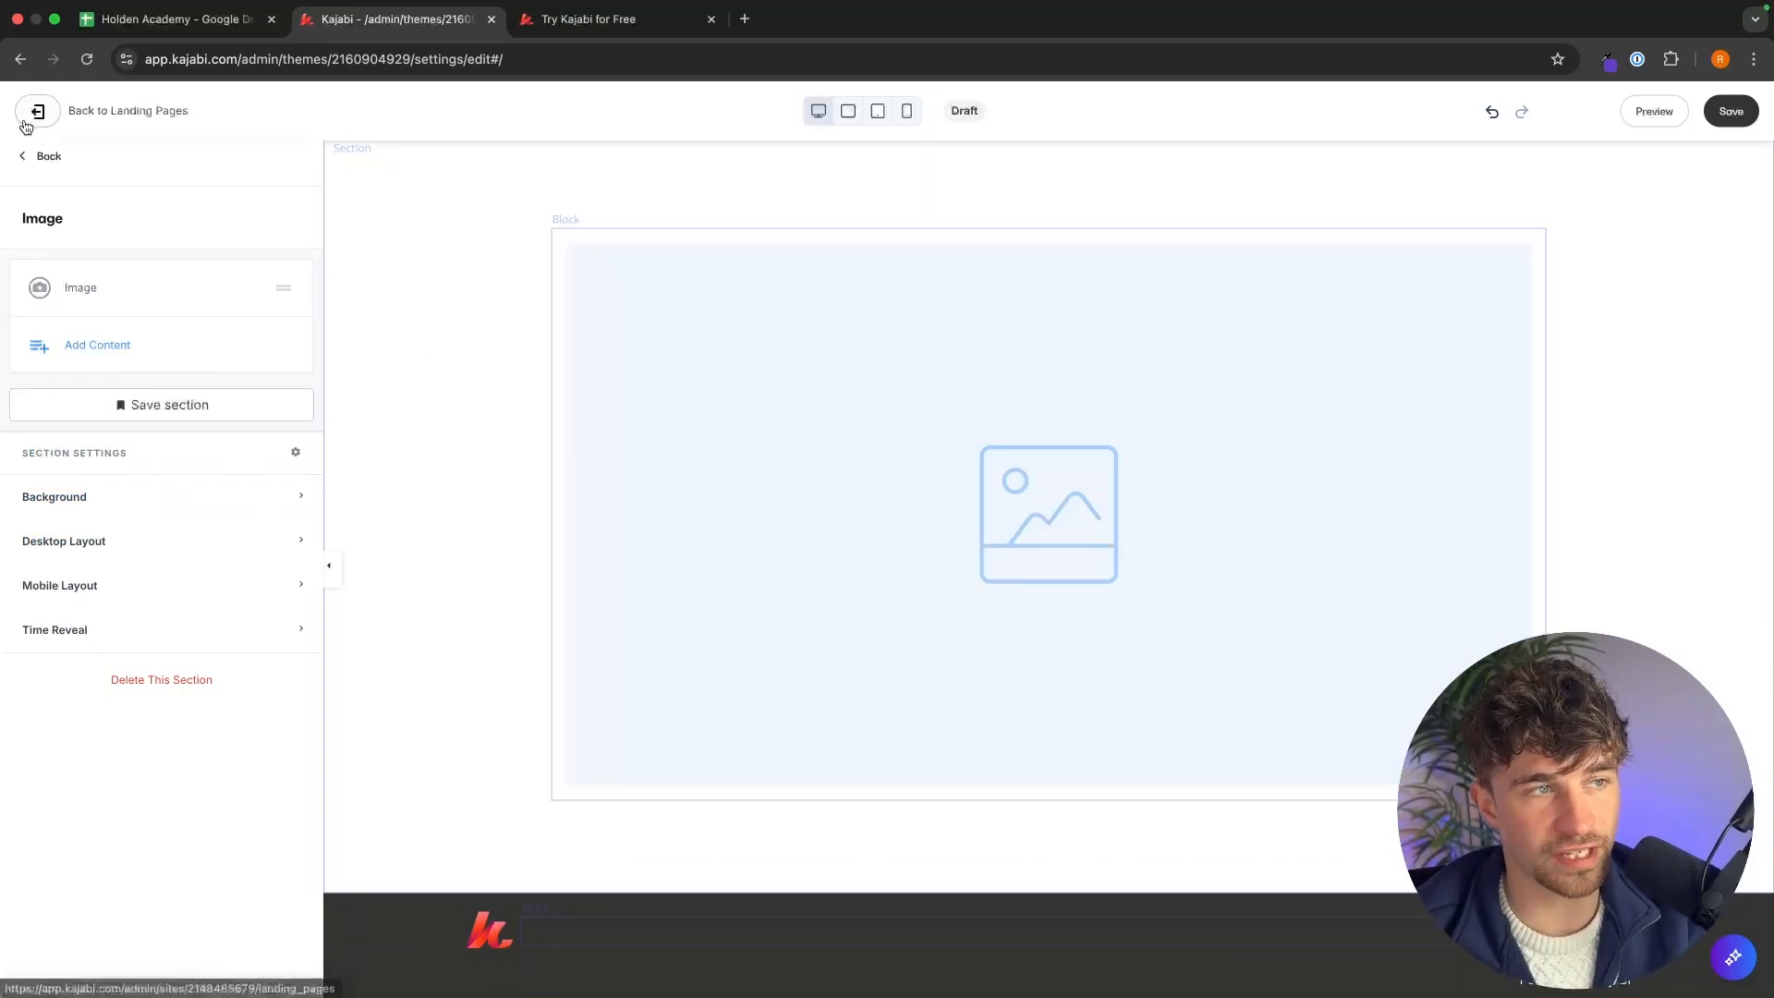
left_click(42, 157)
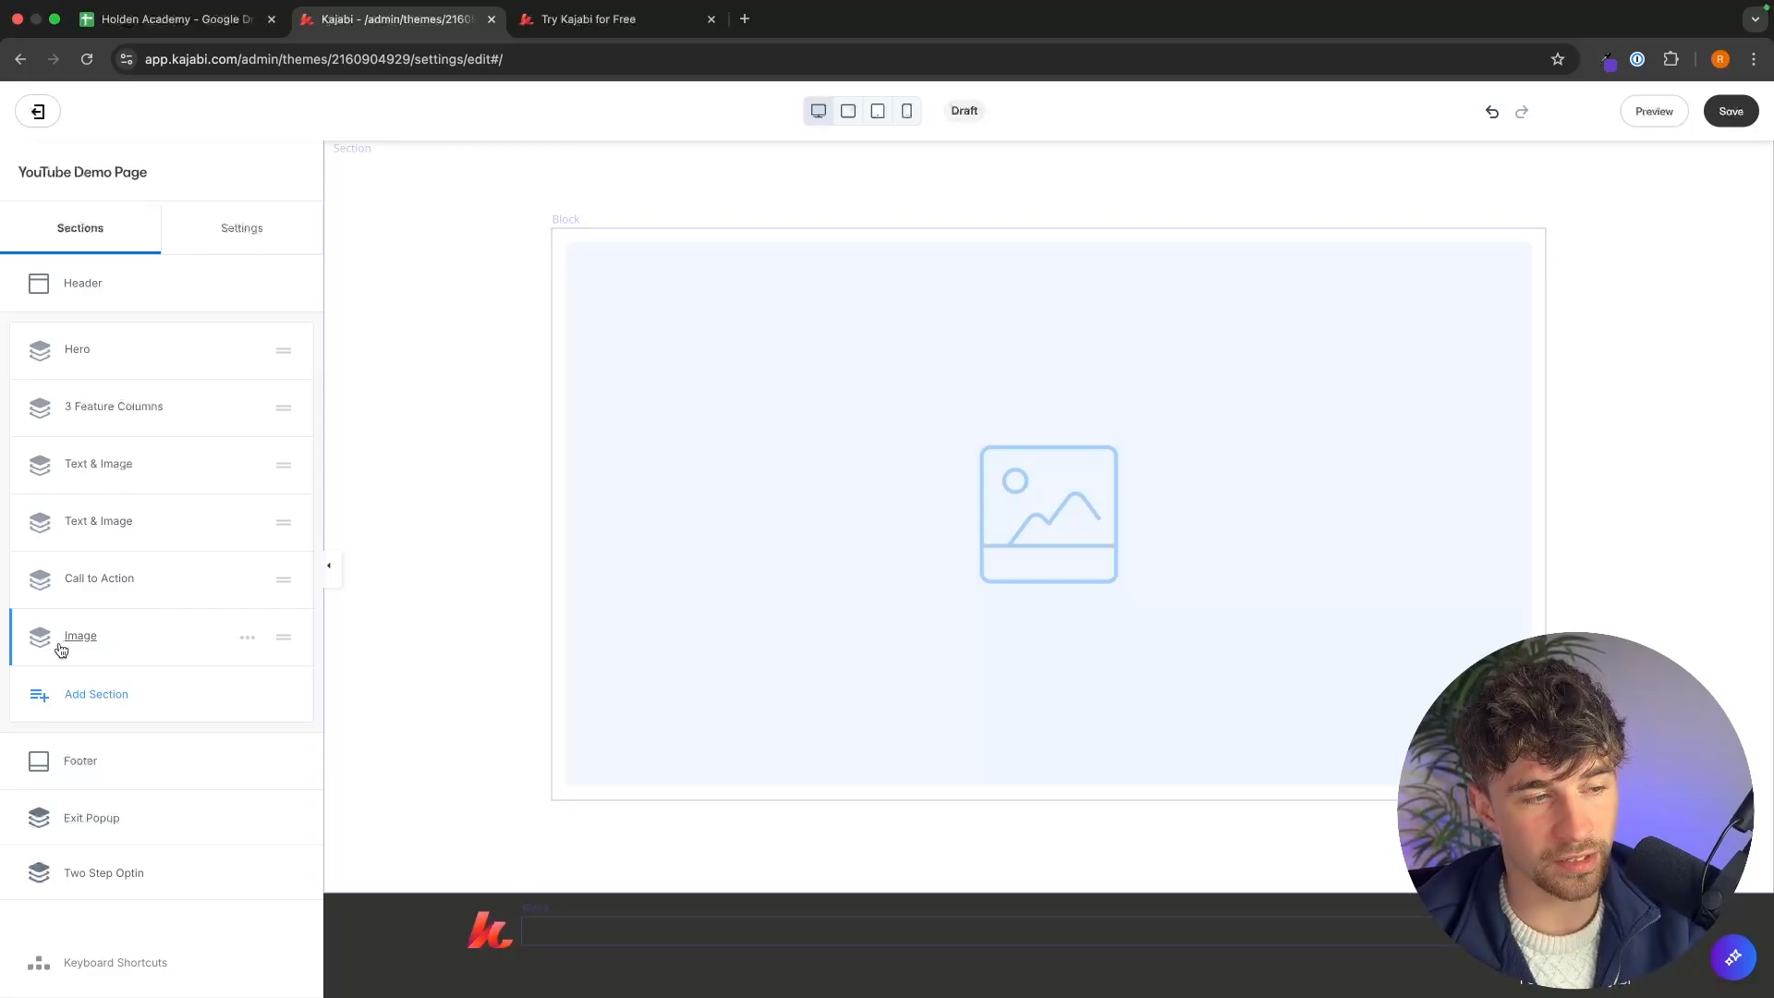
left_click_drag(288, 640, 285, 378)
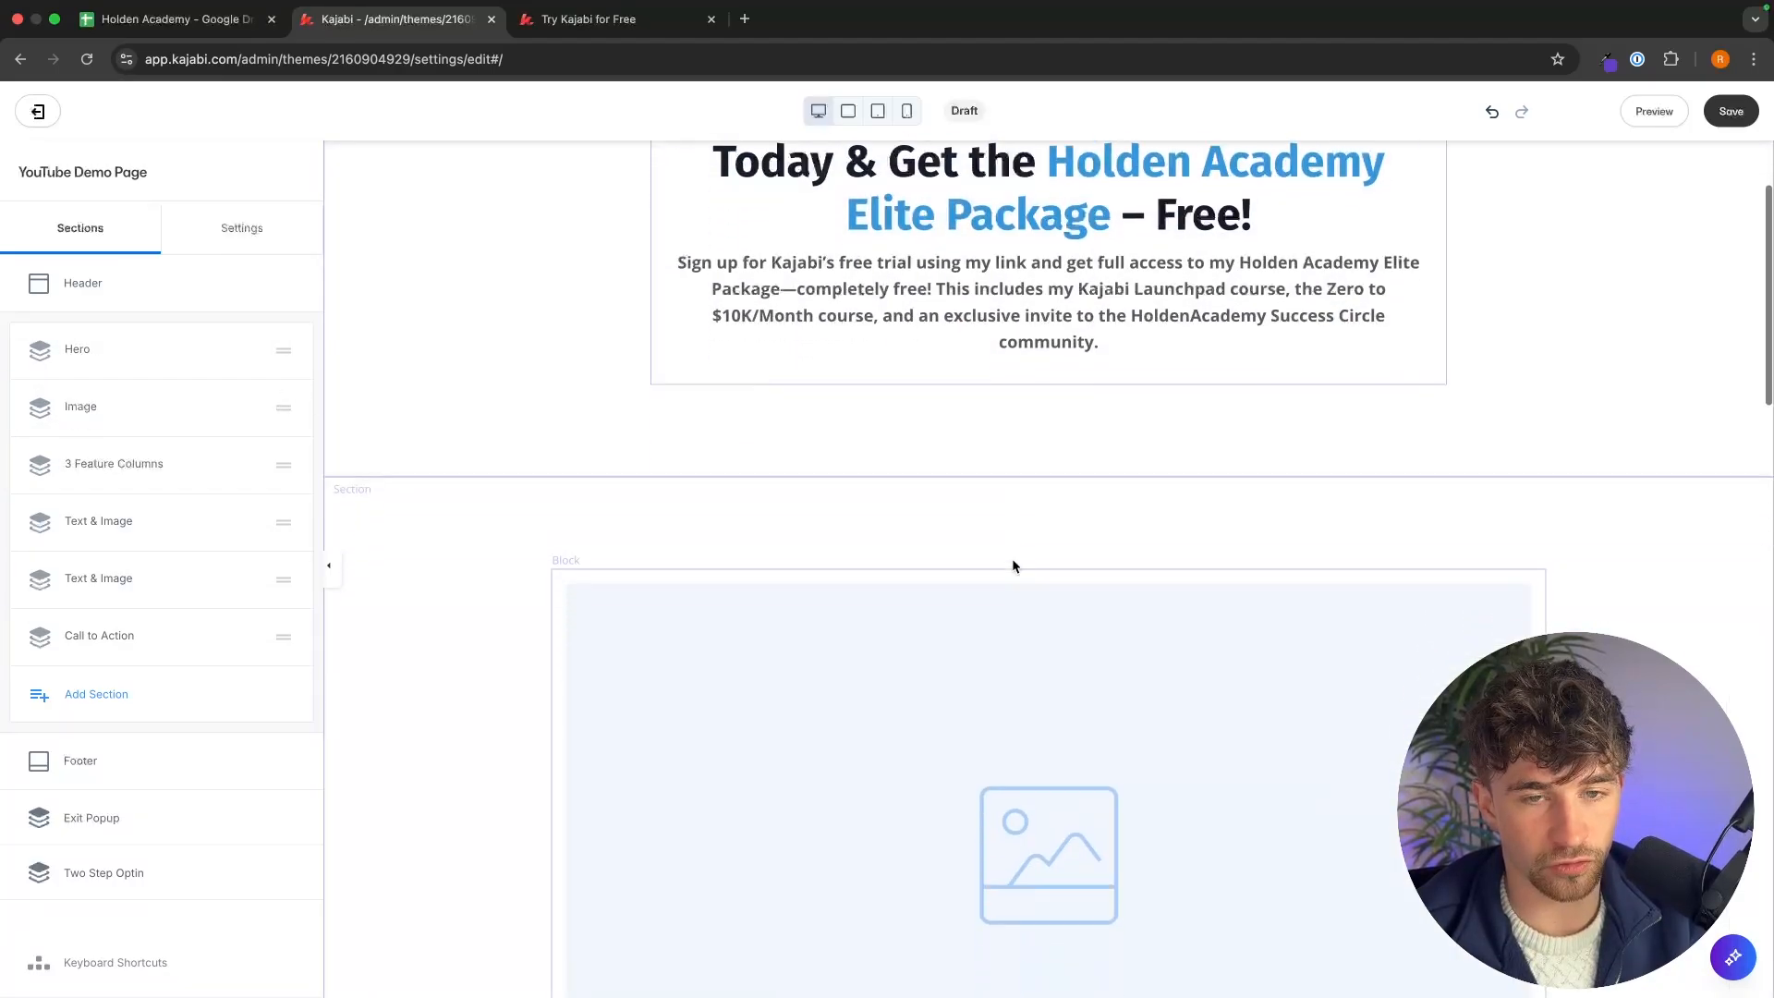
Switch to Canva and create a new custom-size design of 1280 × 720 px.
left_click(684, 24)
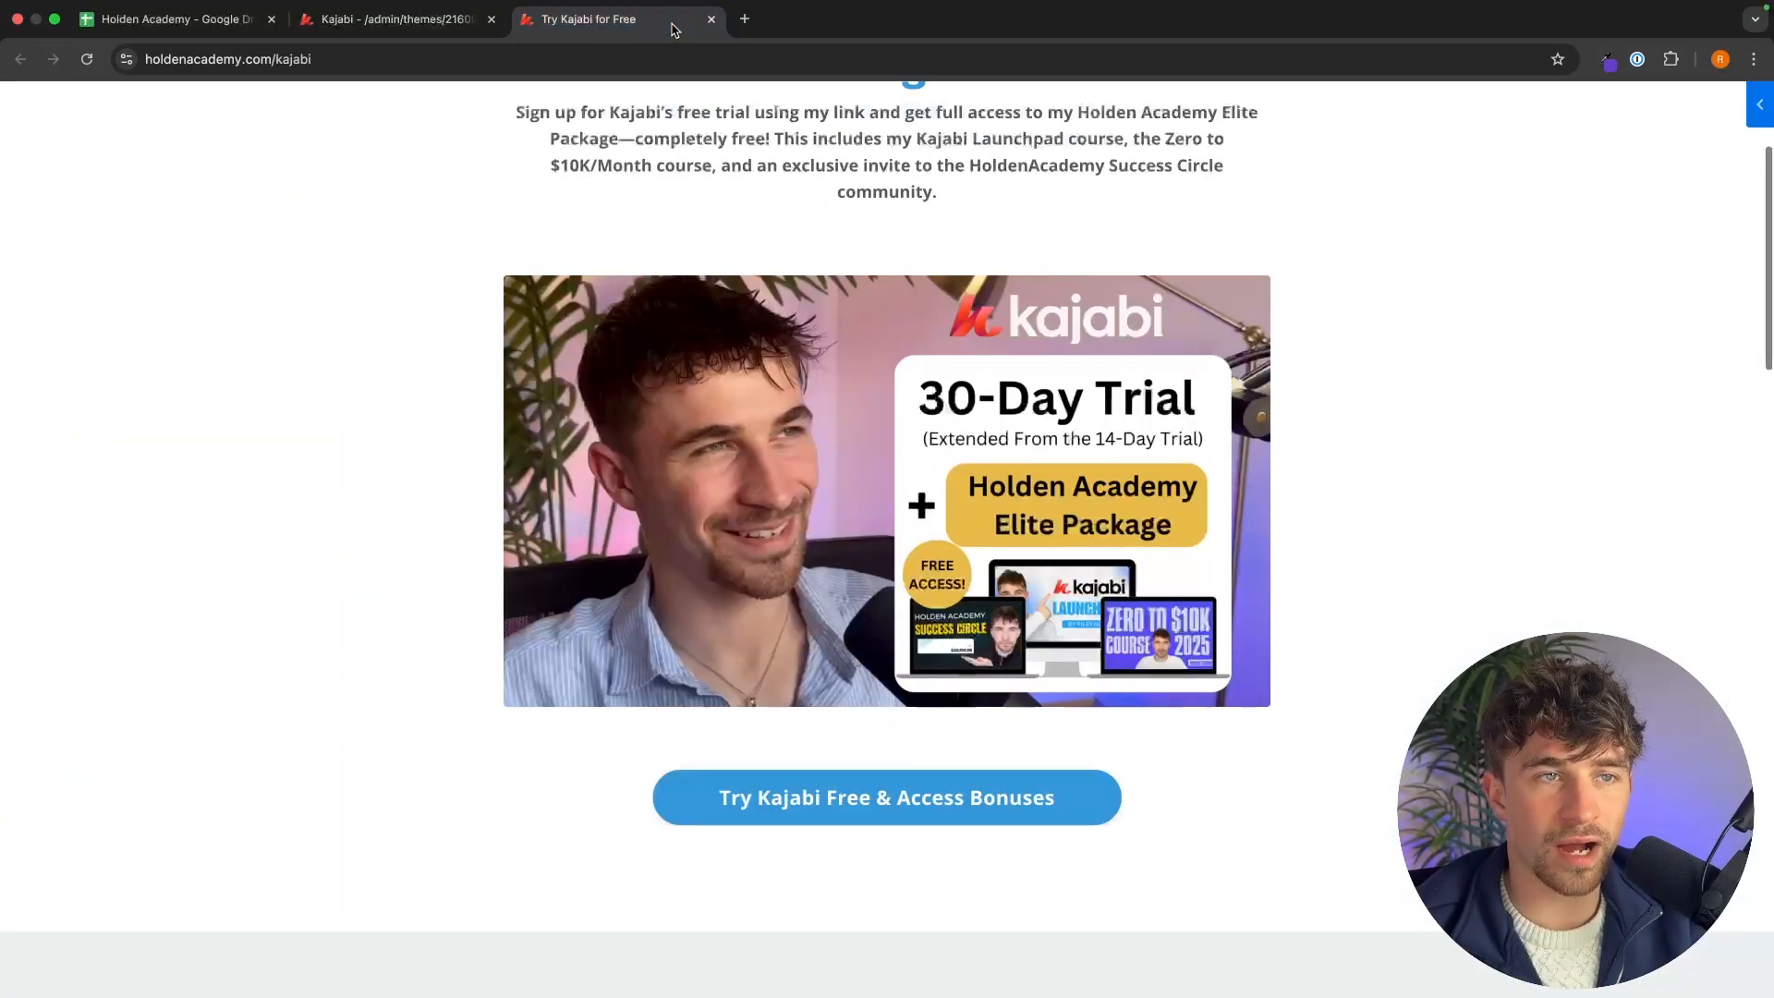
scroll(1201, 517, "up", 1)
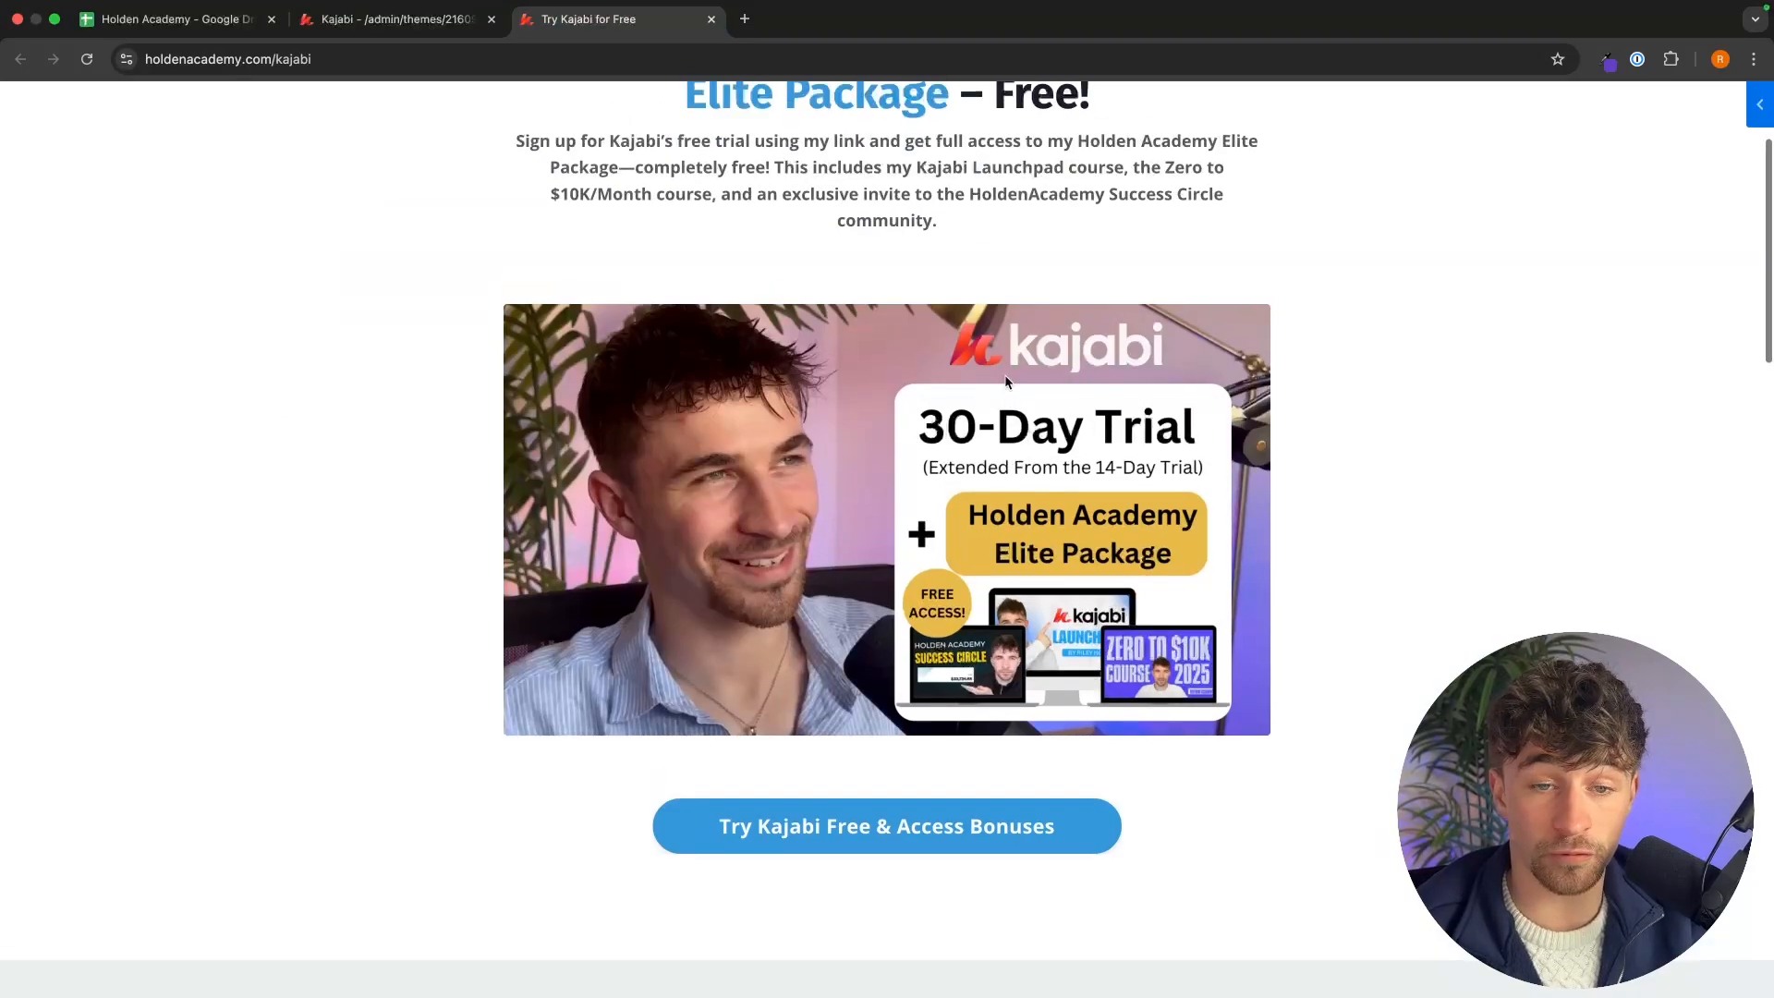
key("ctrl+Right")
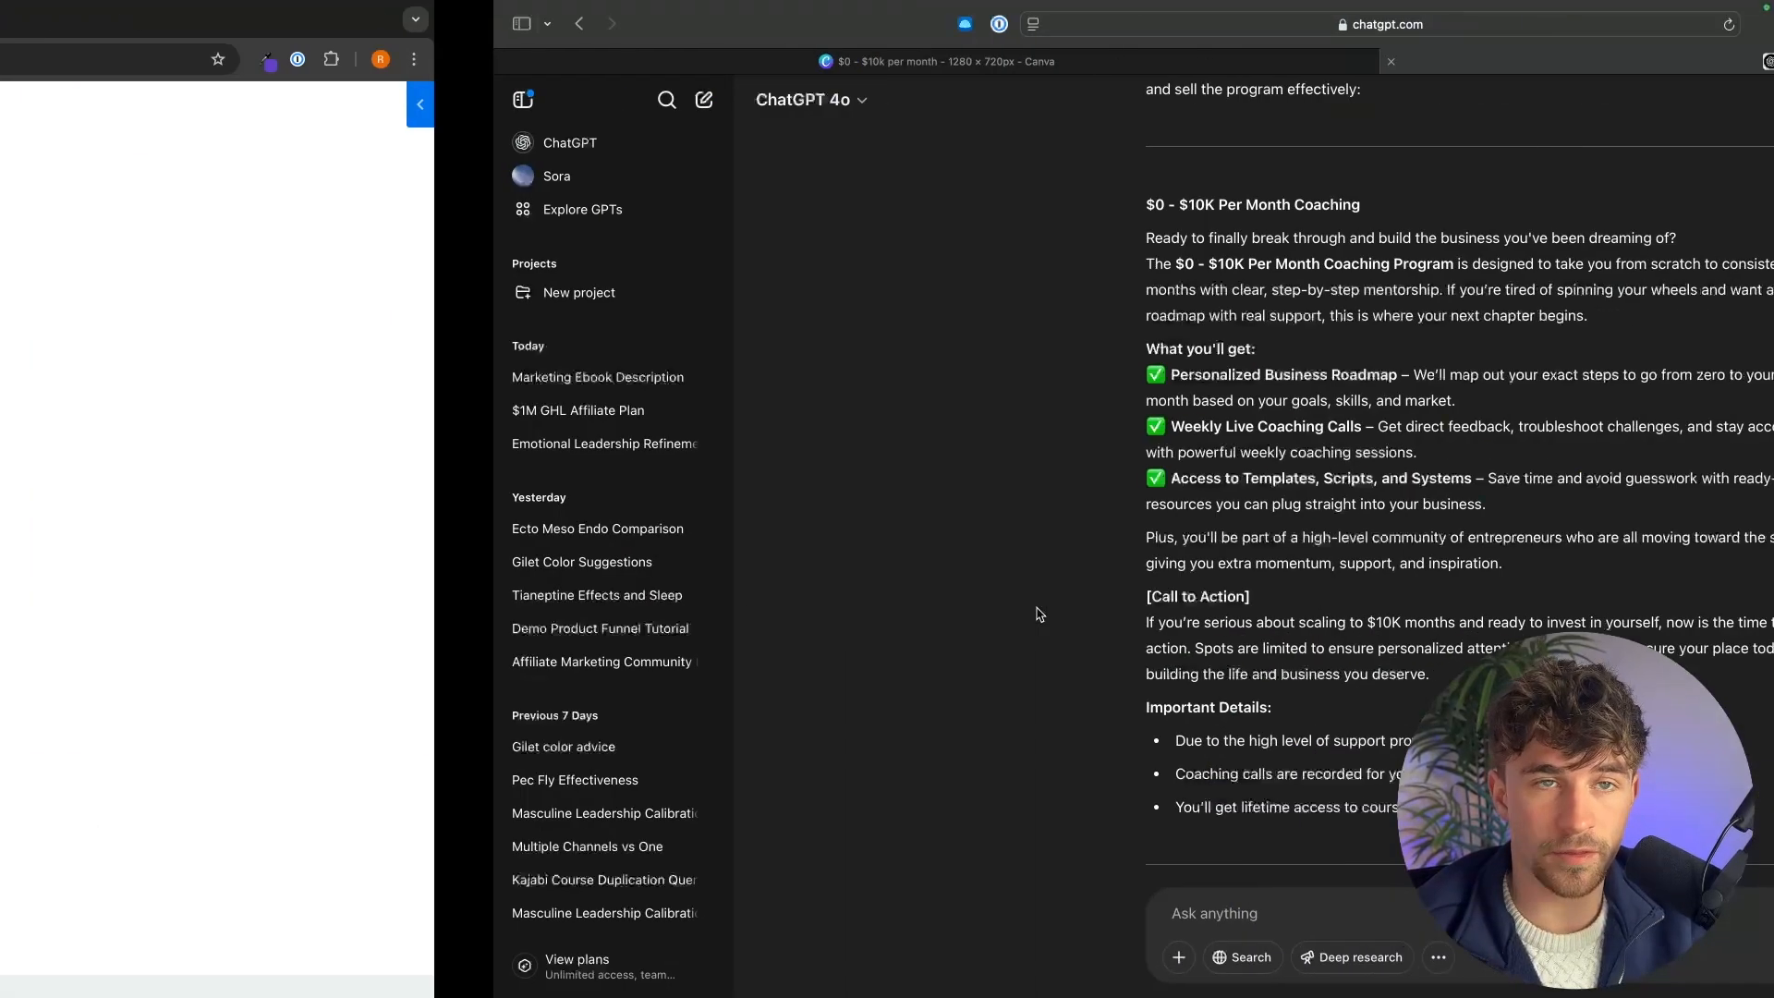
left_click(480, 88)
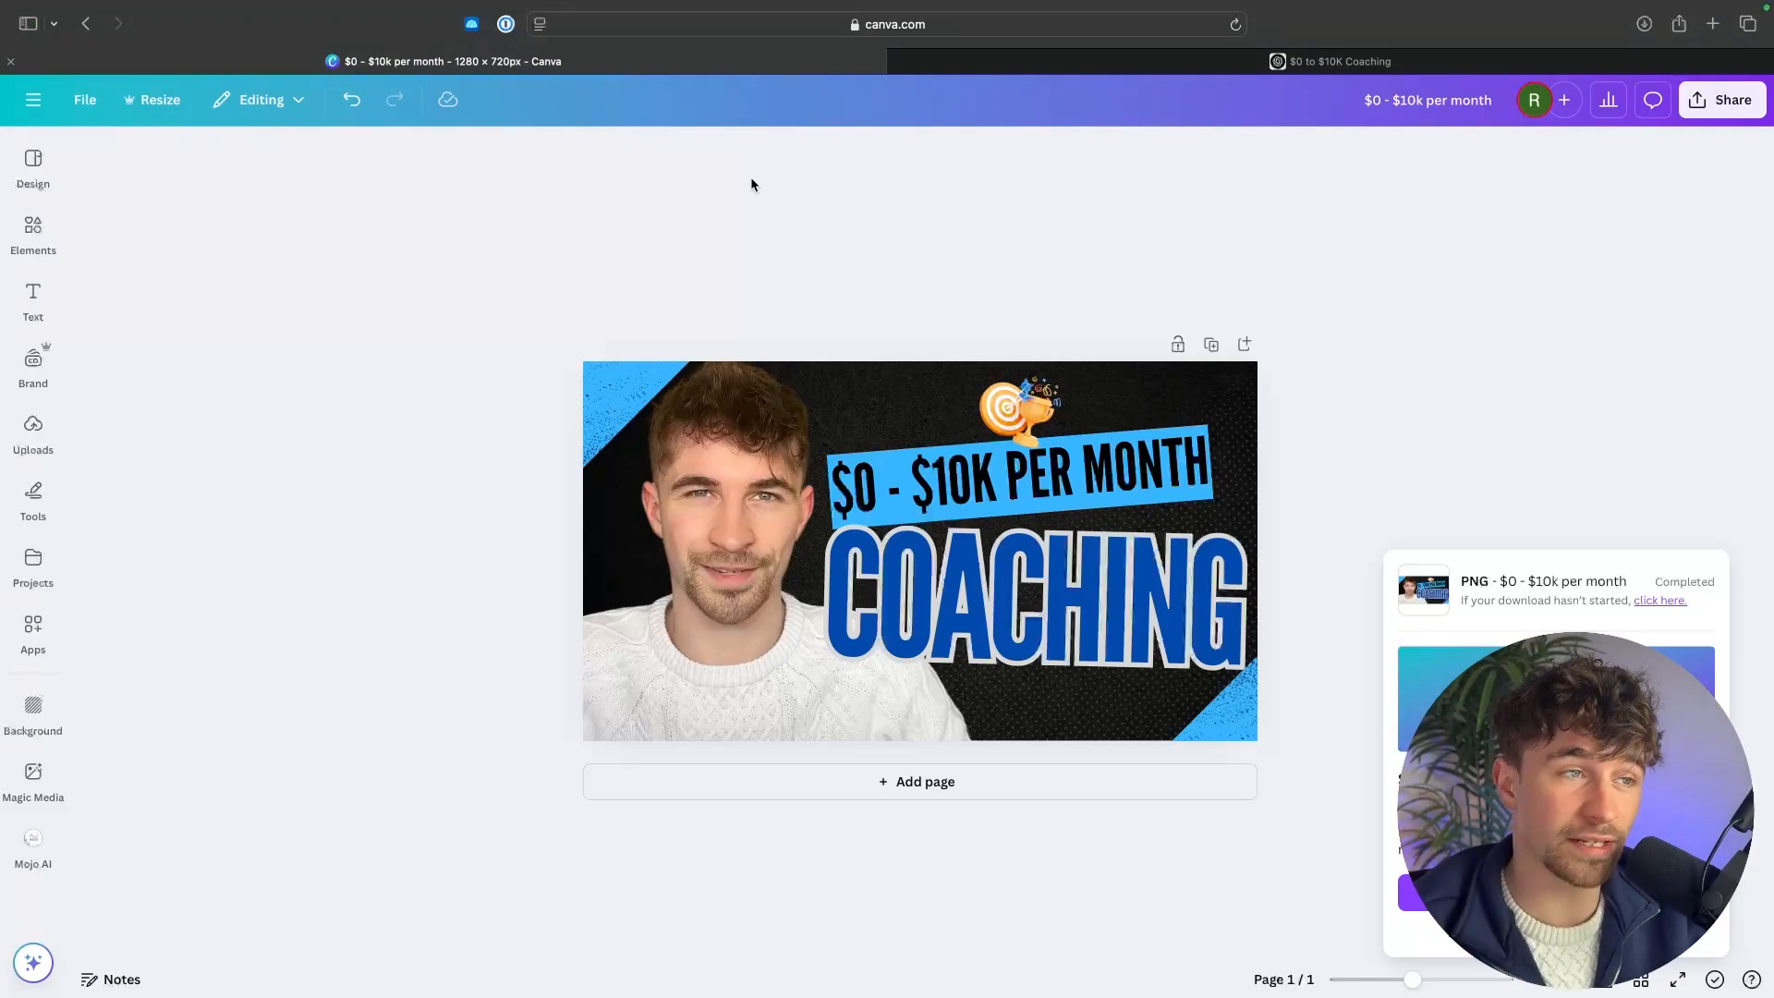
left_click(34, 100)
left_click(33, 157)
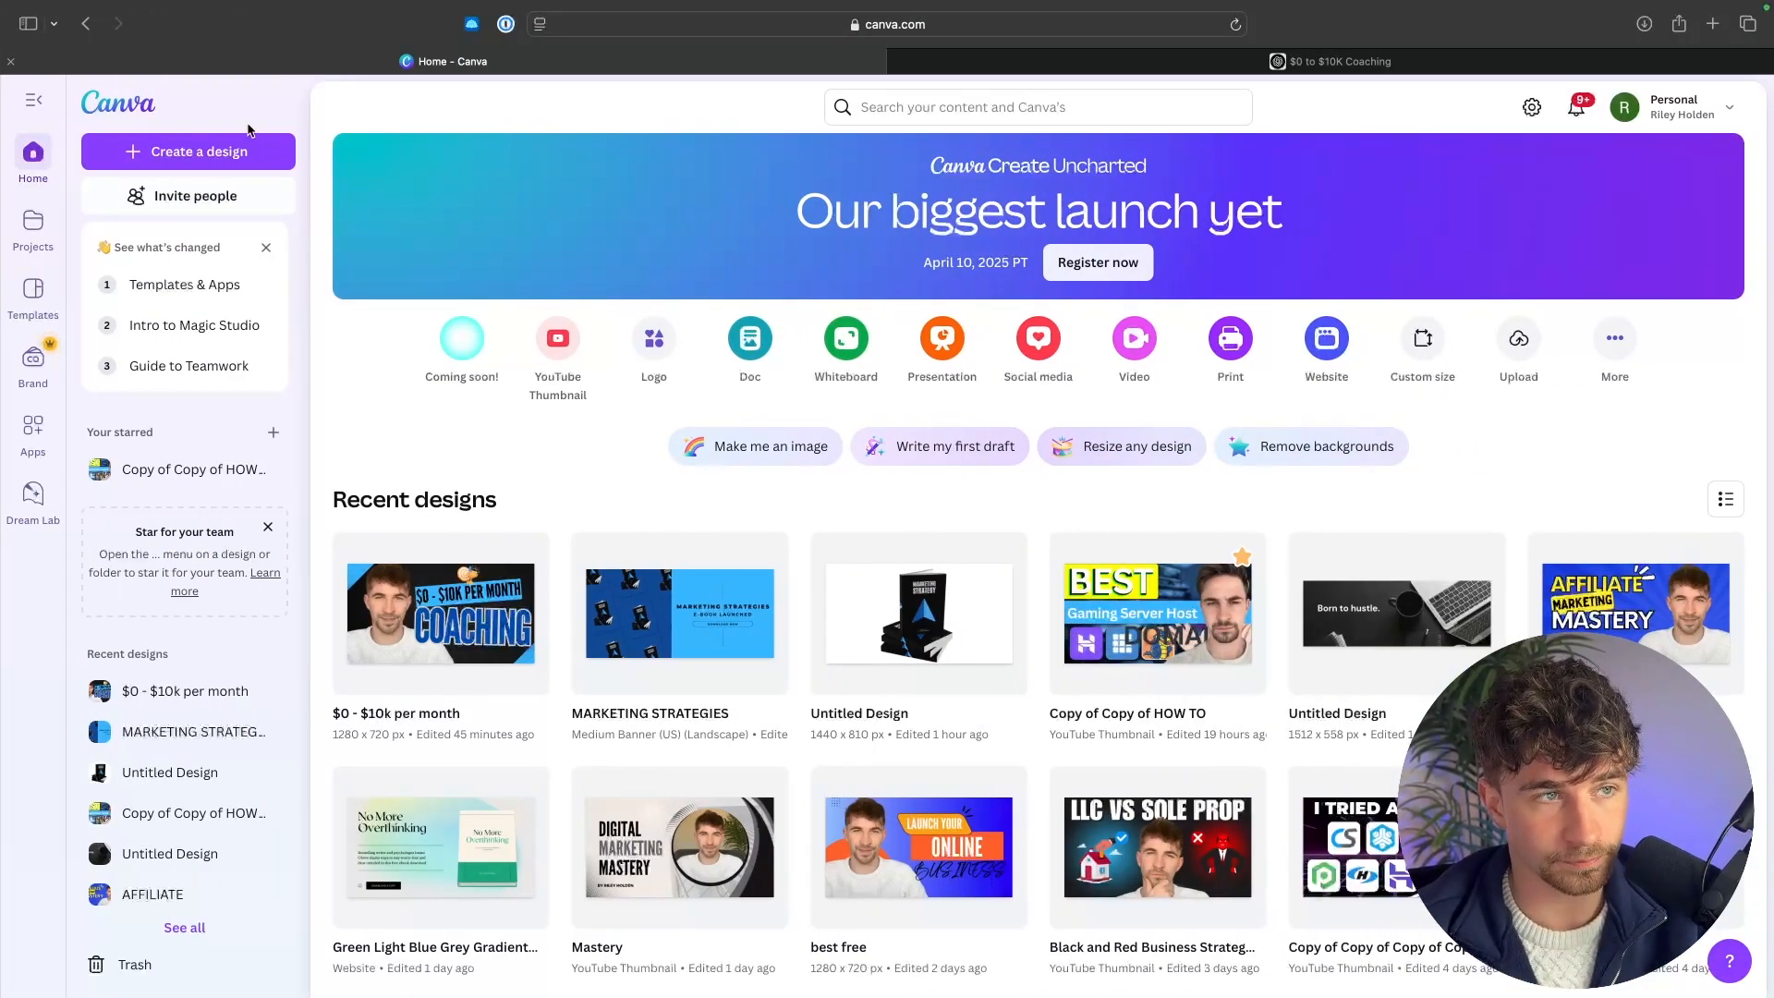
left_click(217, 151)
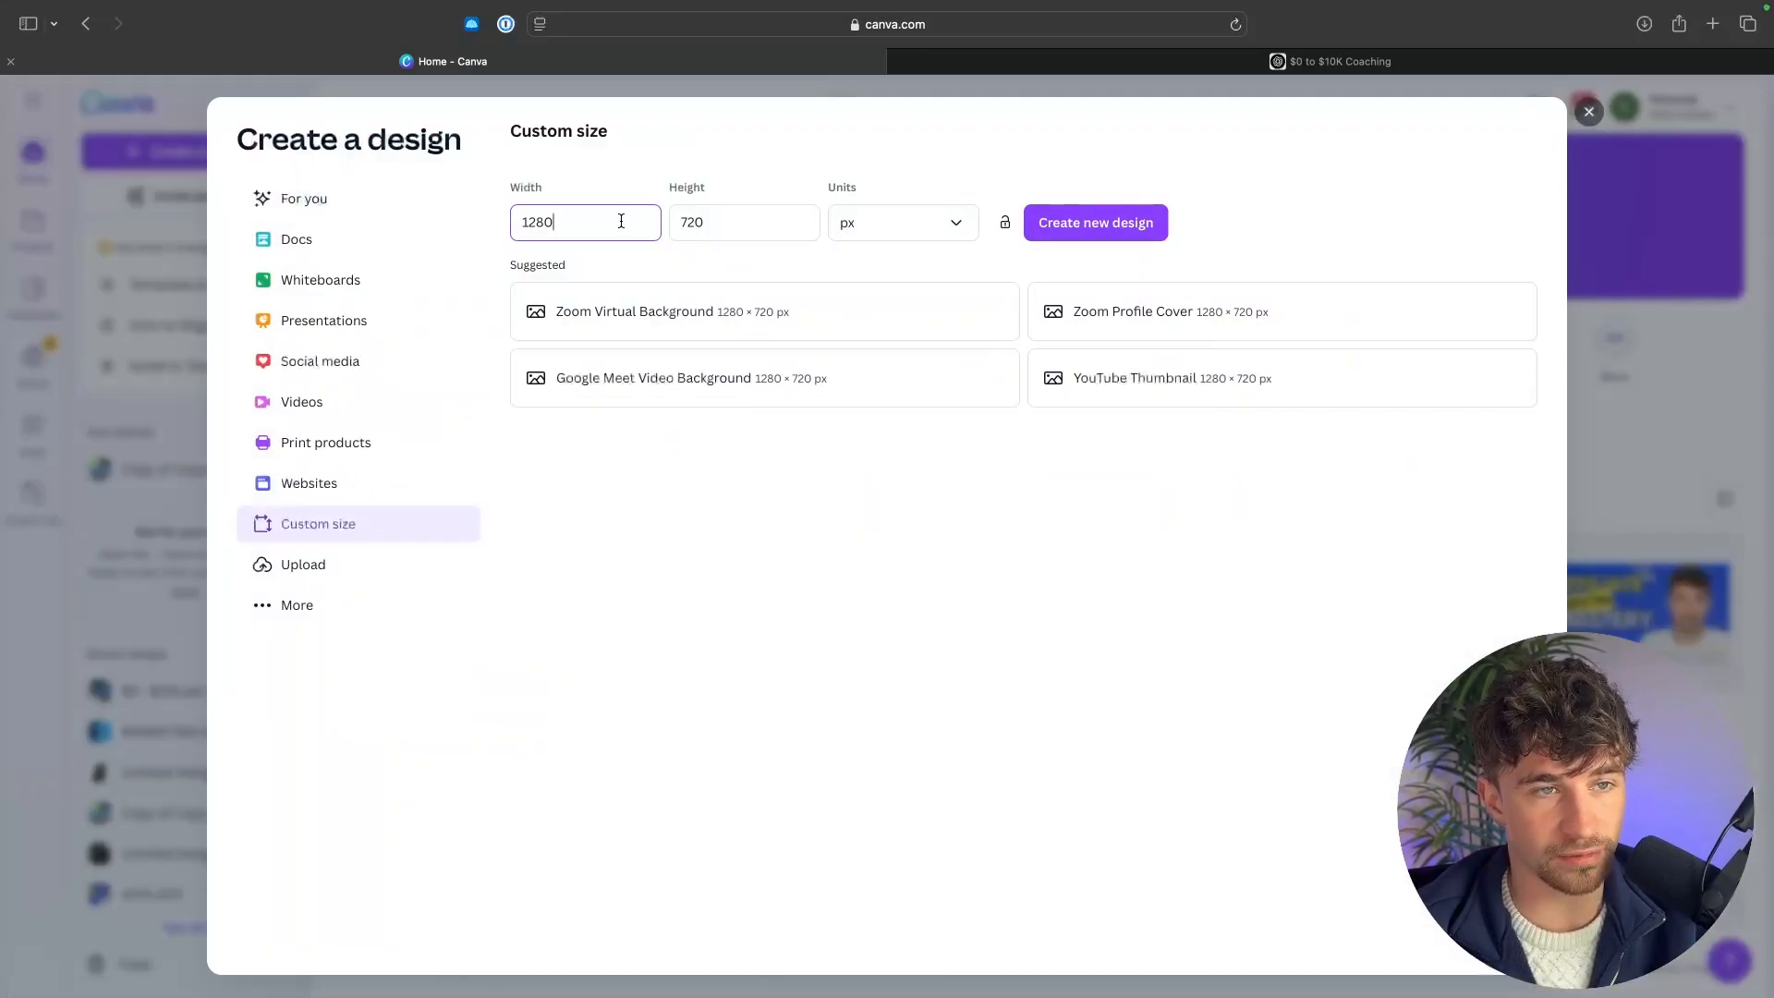
left_click_drag(625, 222, 494, 228)
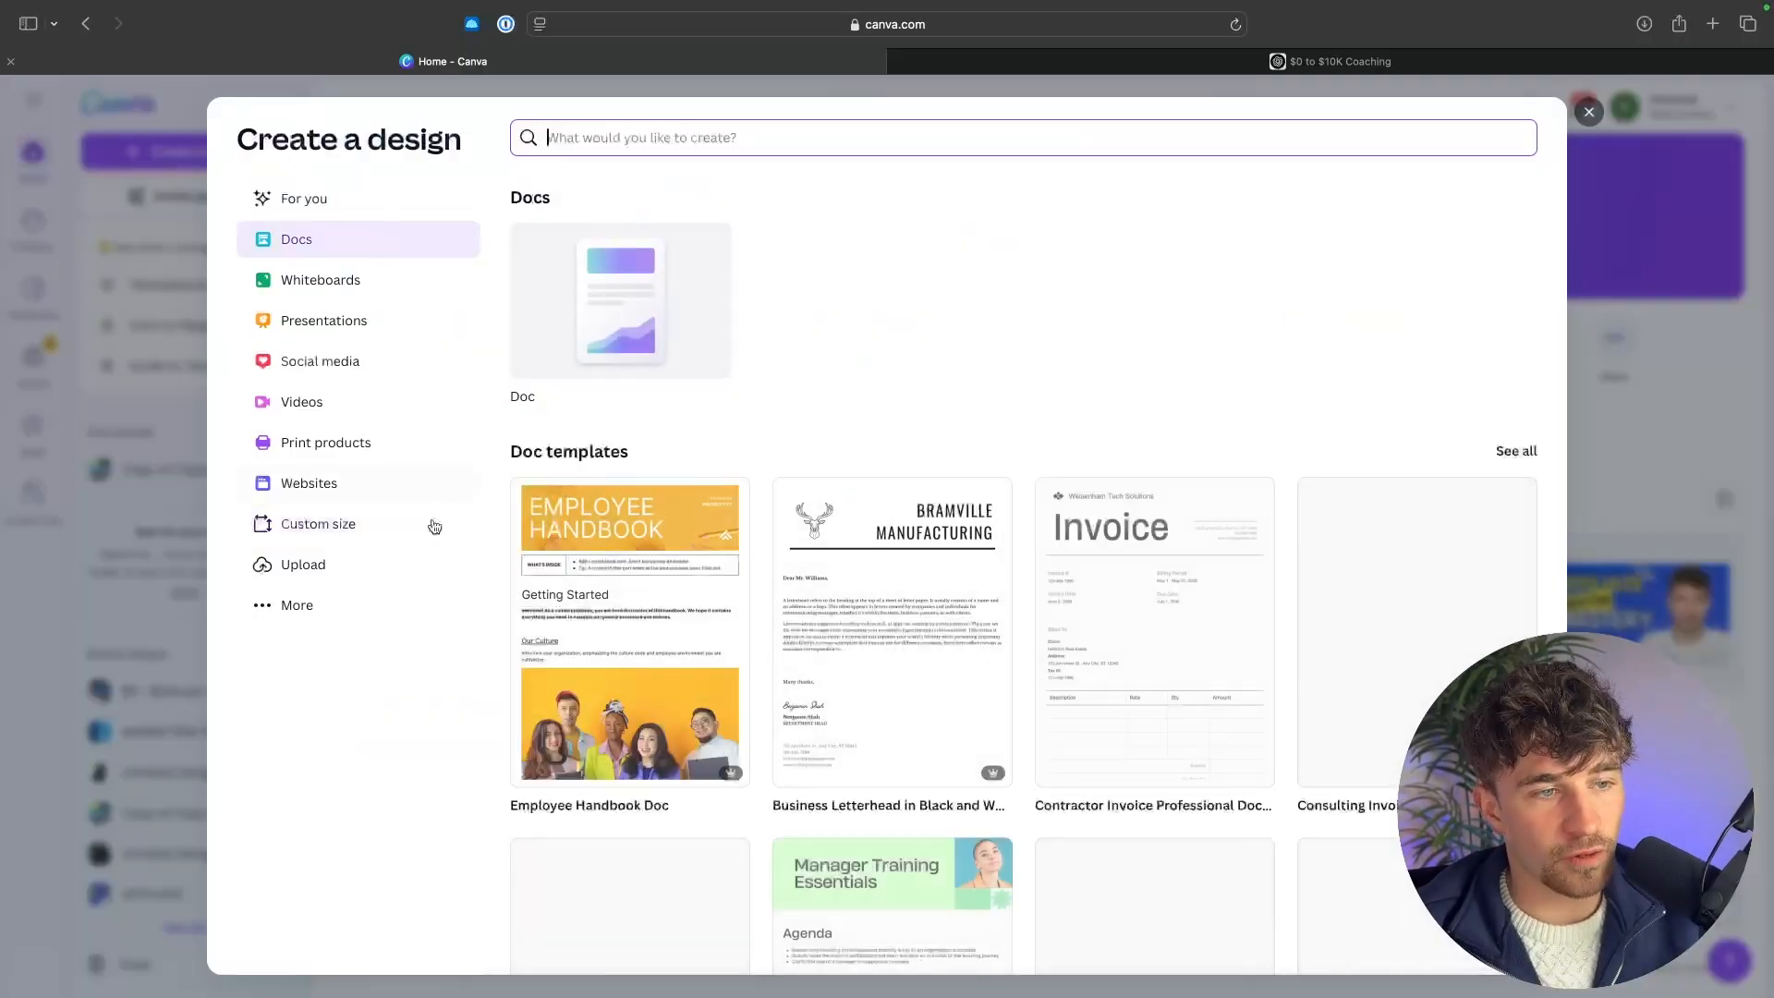
left_click(360, 526)
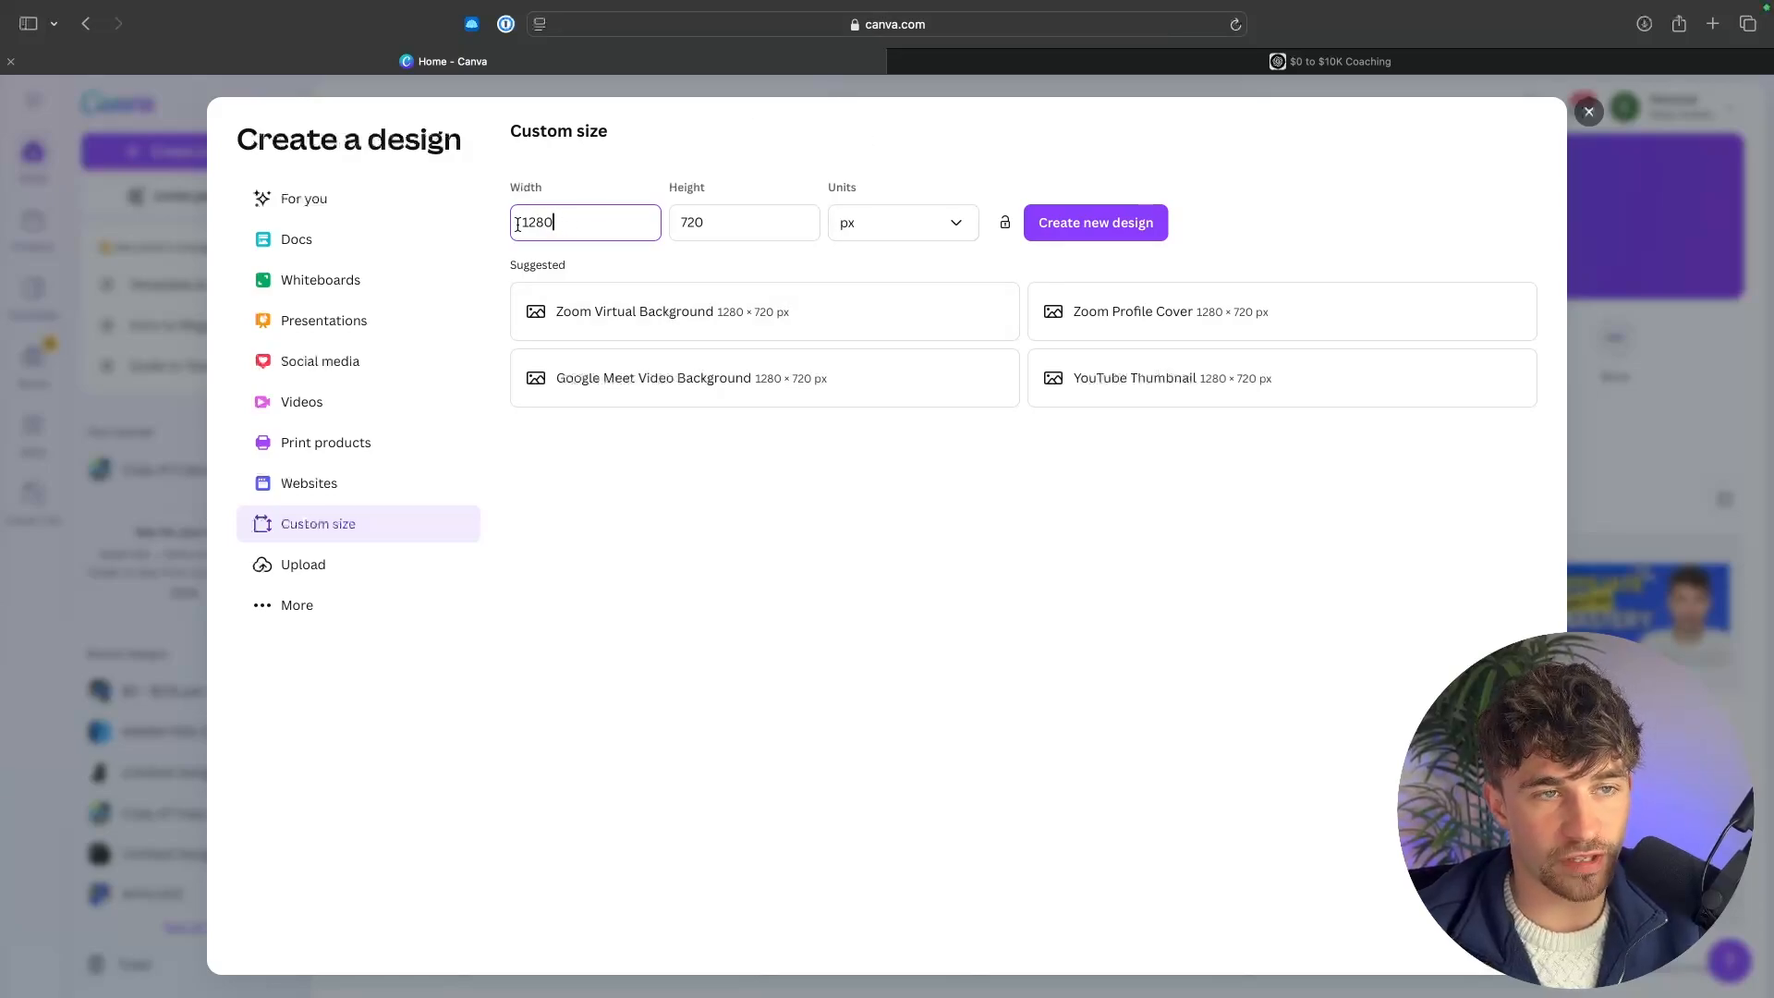
double_click(546, 222)
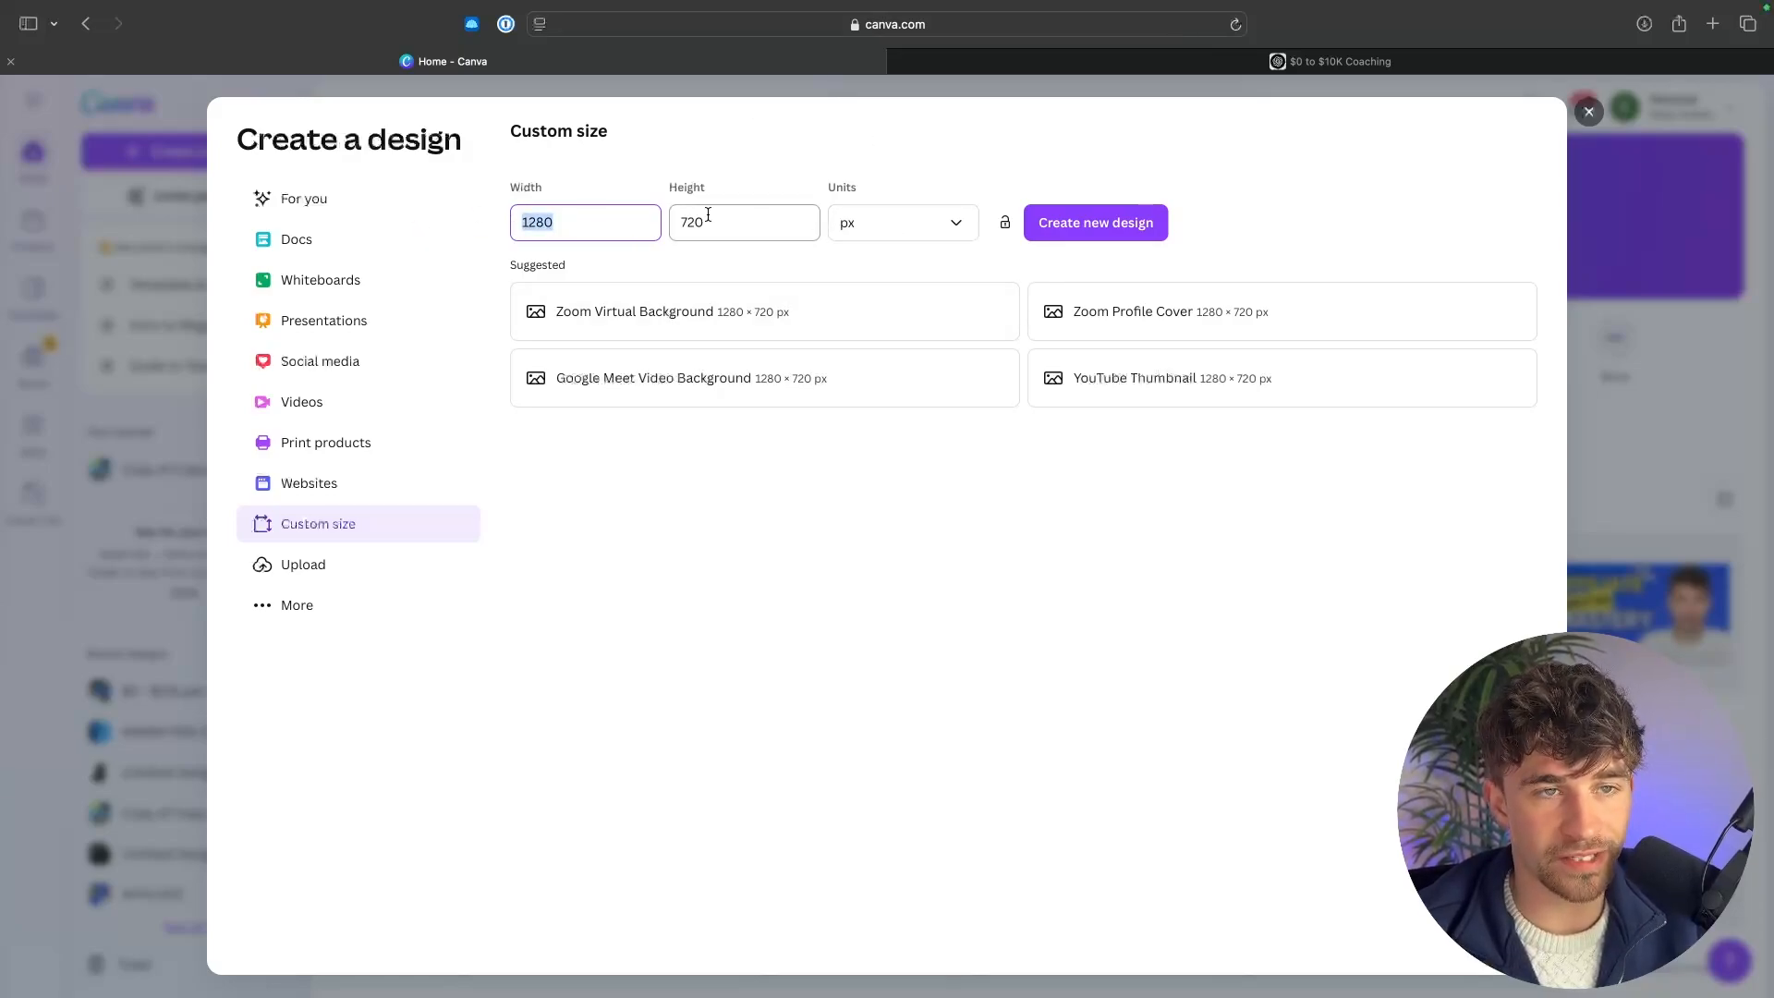
left_click(747, 216)
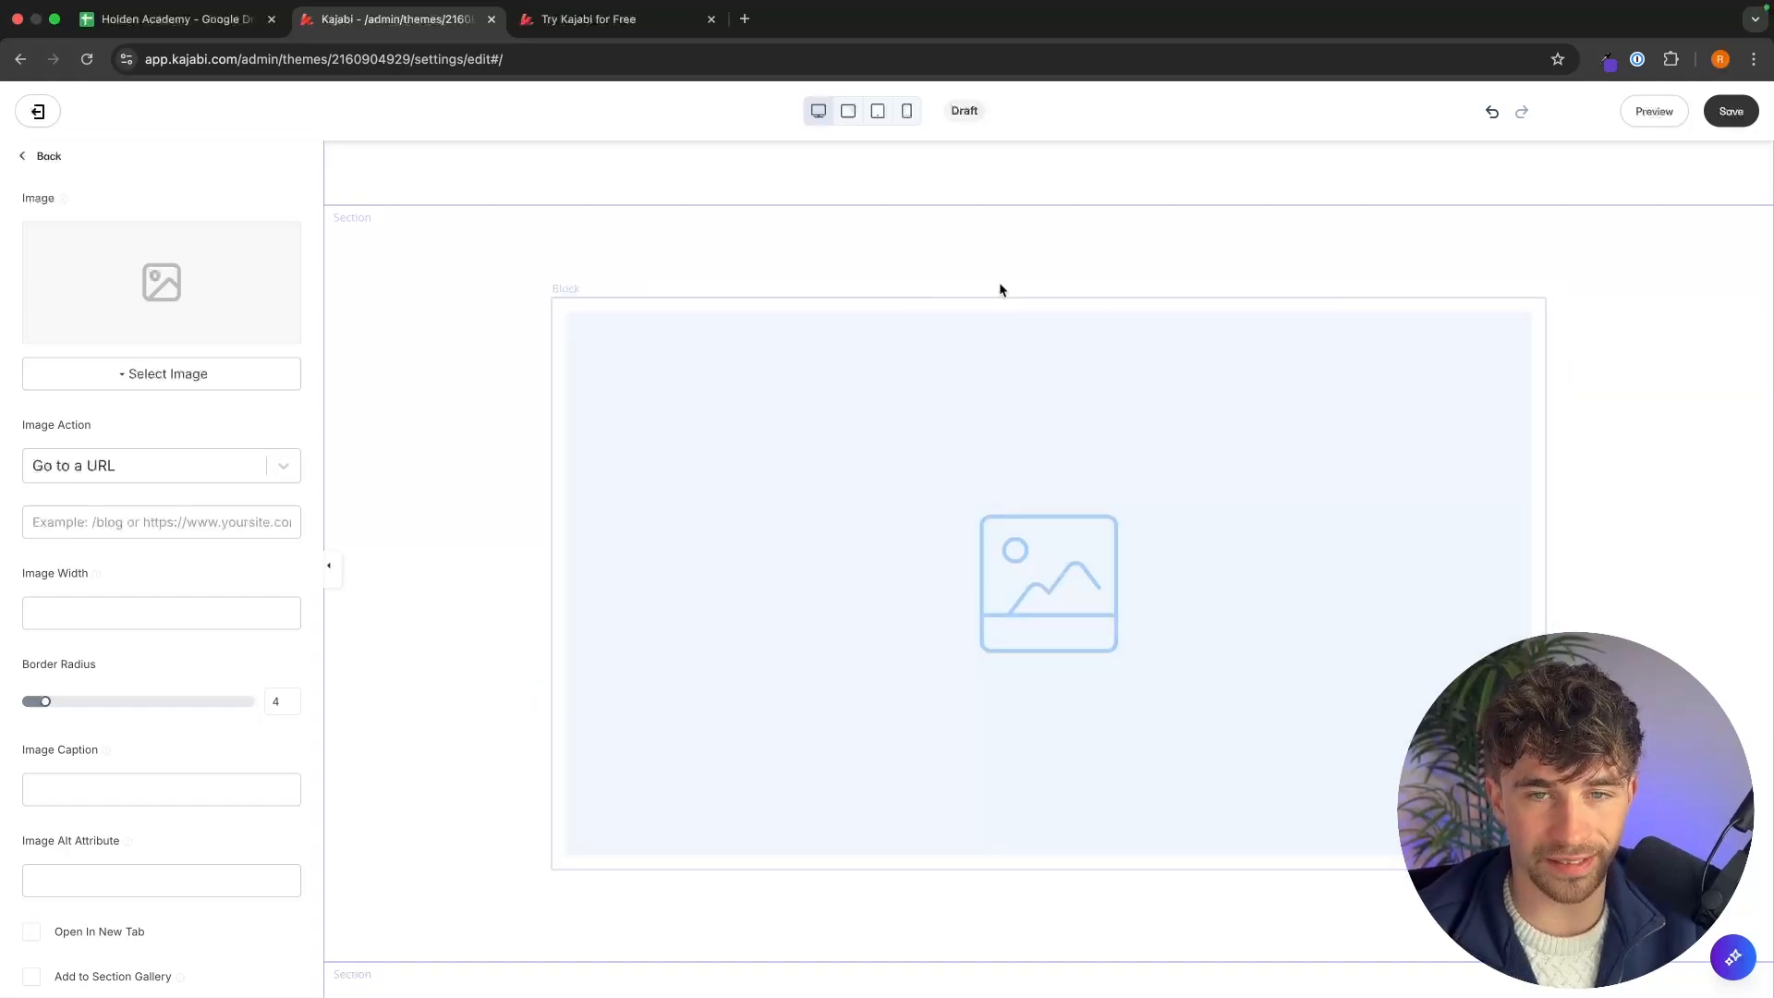
left_click(596, 19)
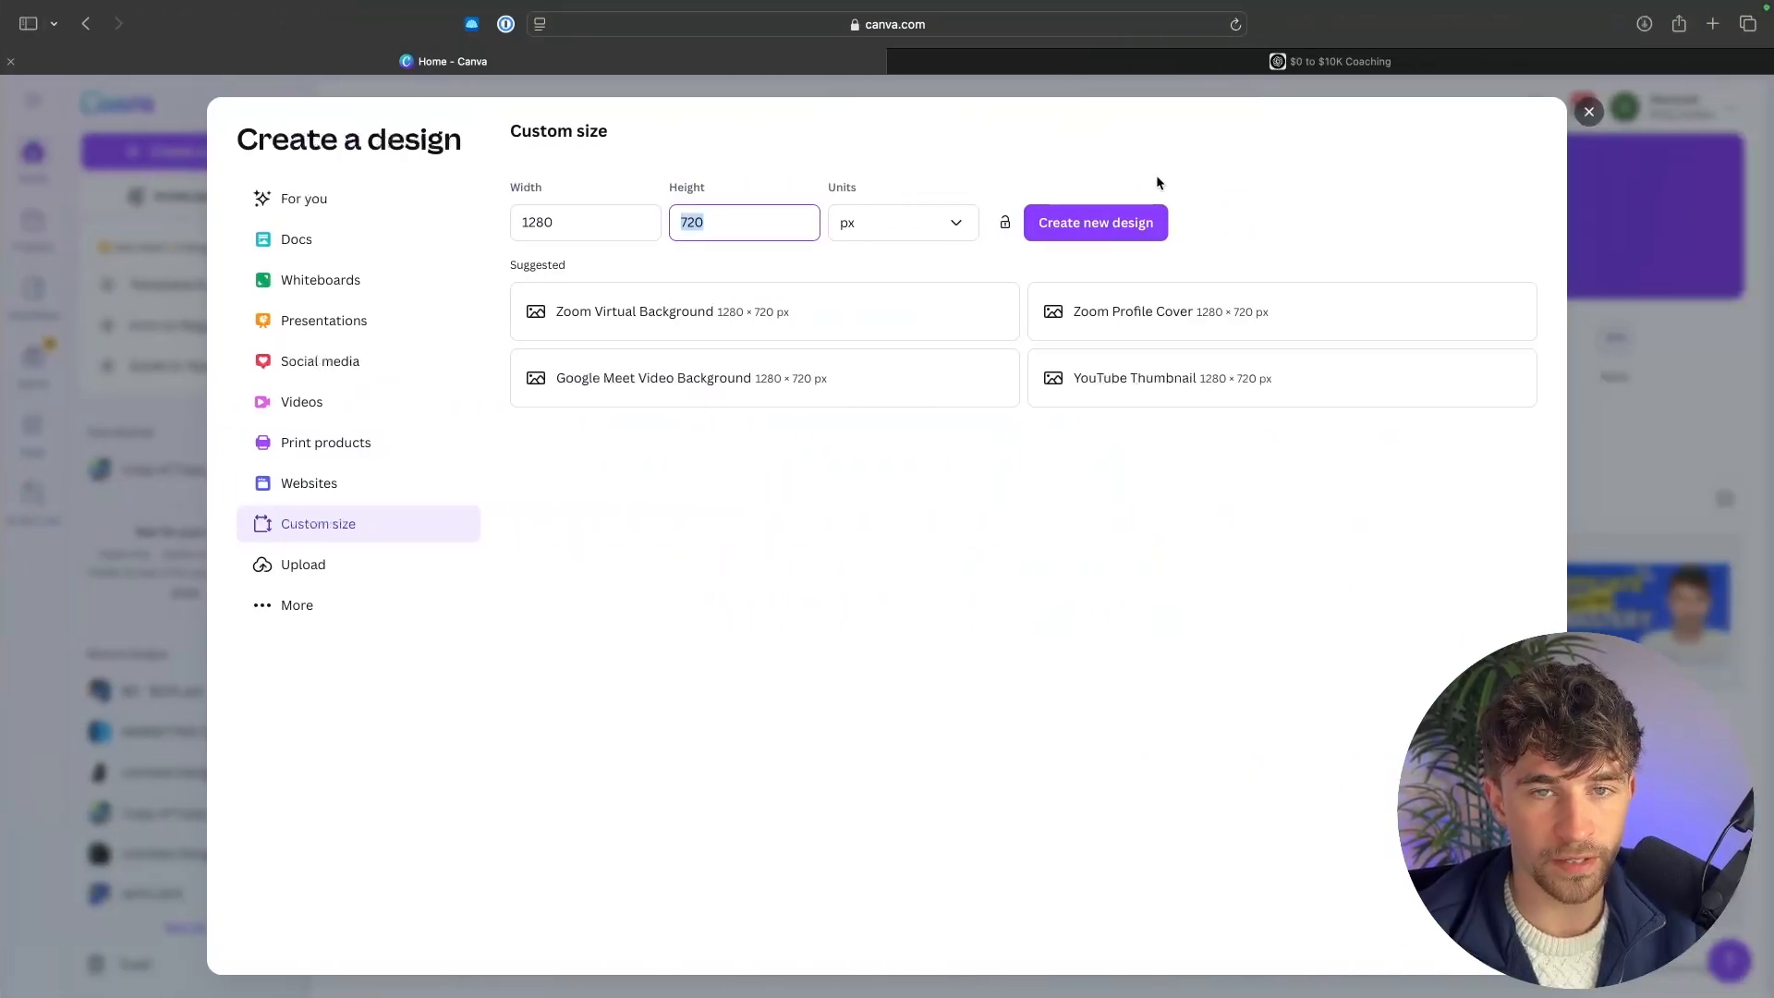
left_click(1156, 175)
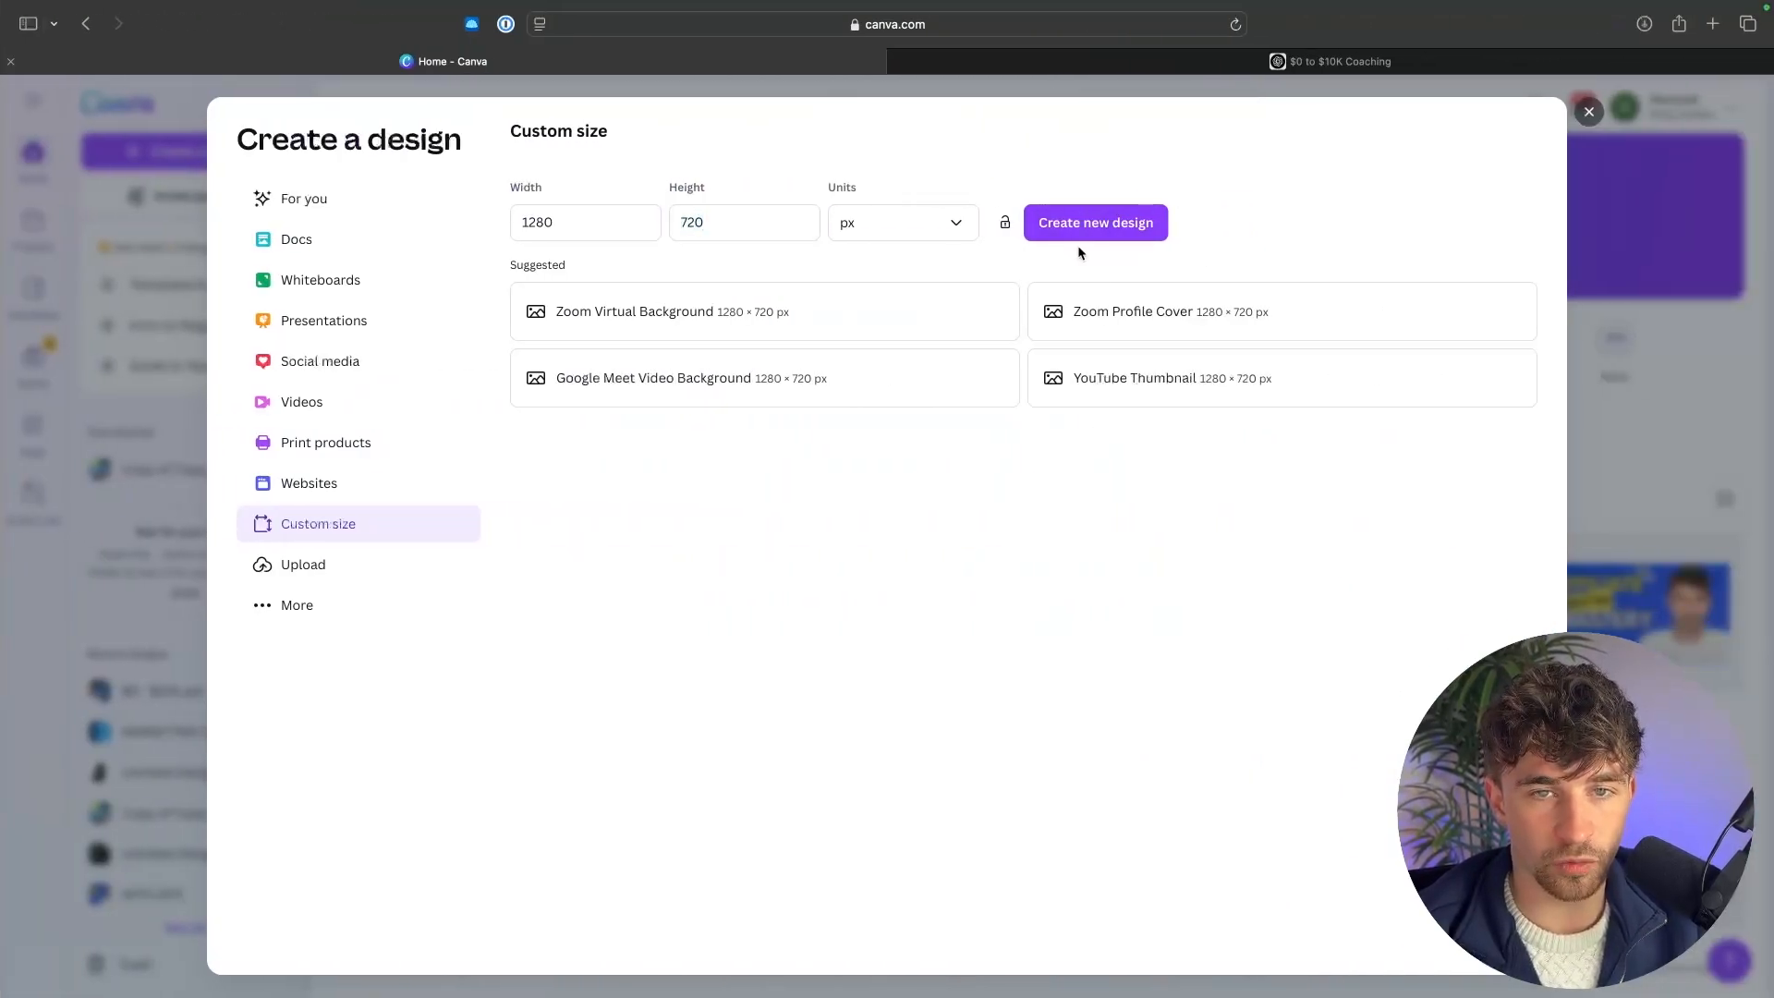
left_click(1090, 237)
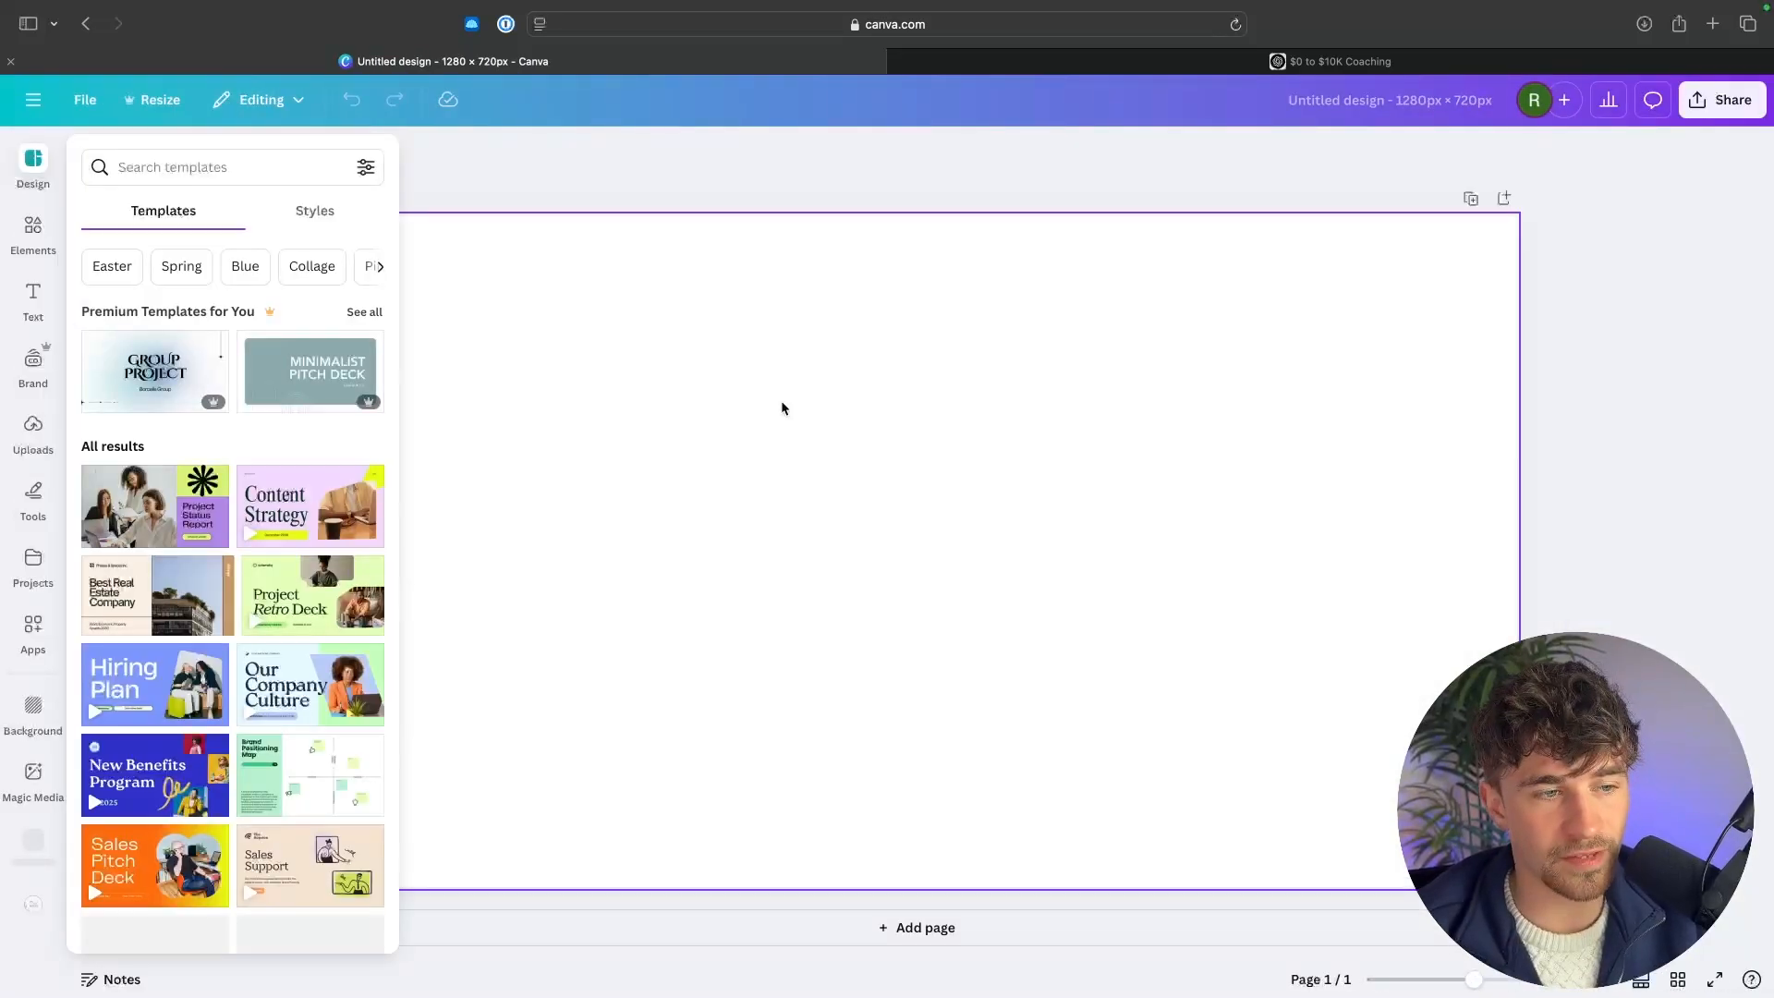
Place the uploaded webcam photo on the canvas and enlarge it to fill the whole design.
left_click(885, 424)
left_click(48, 425)
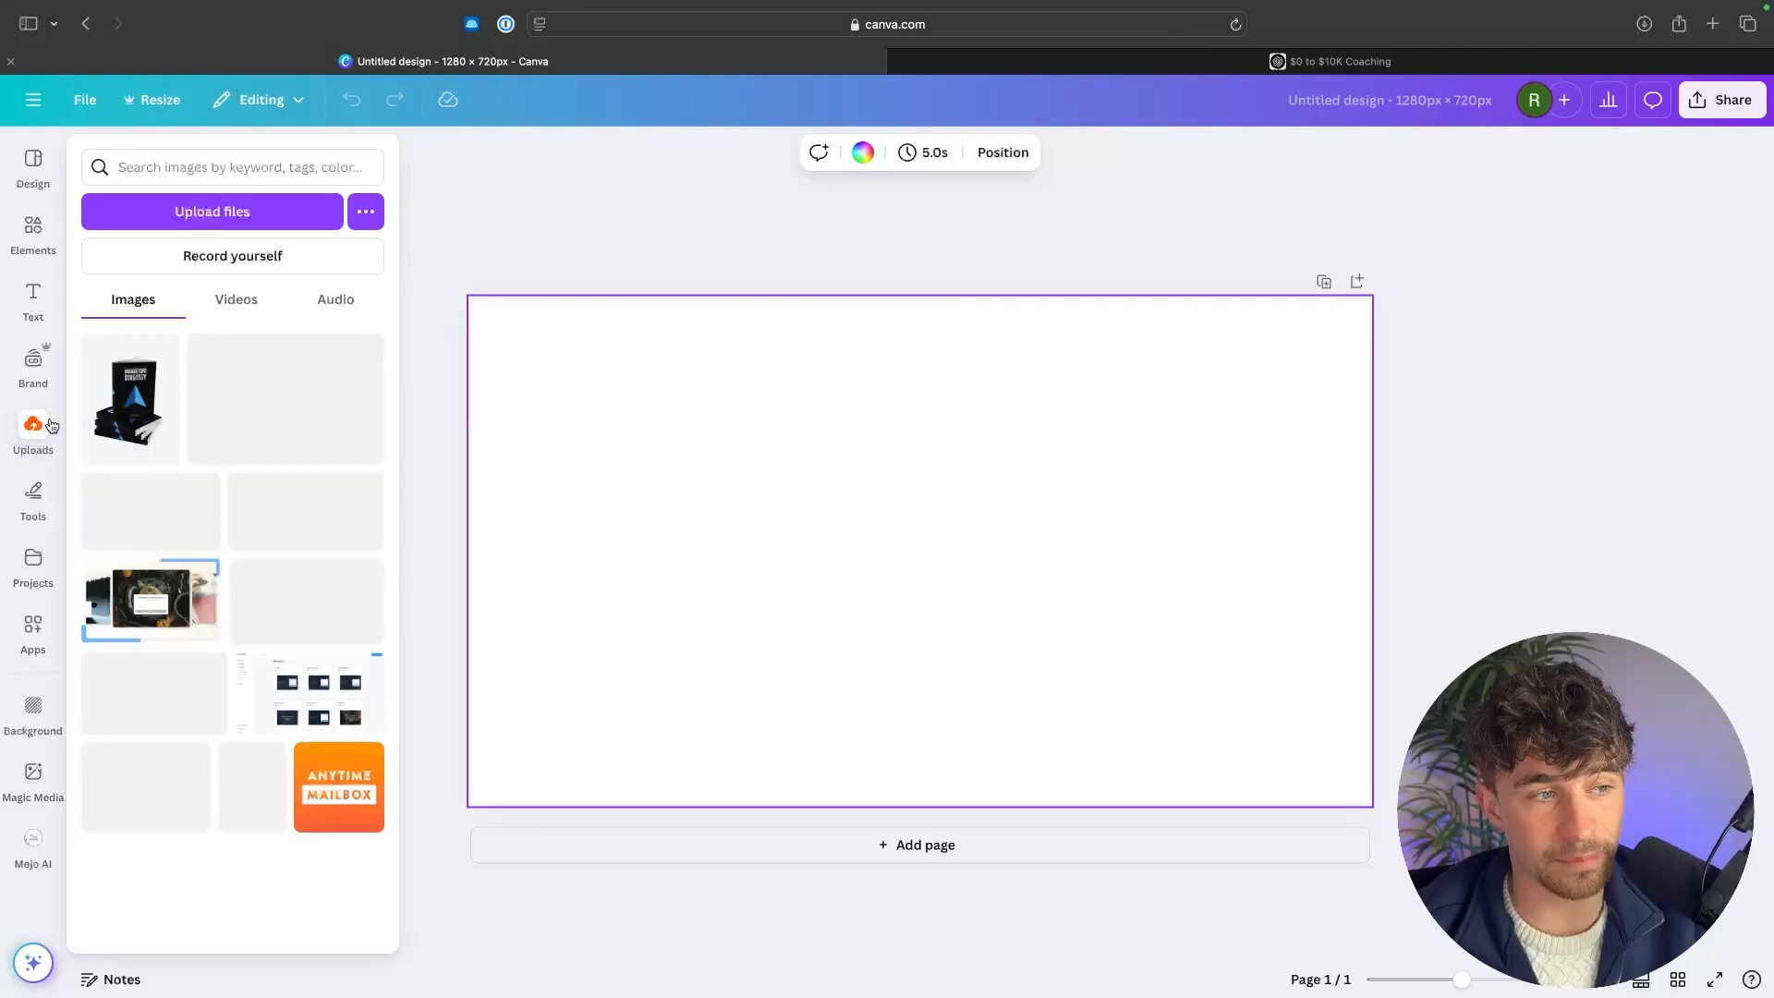
scroll(297, 565, "down", 15)
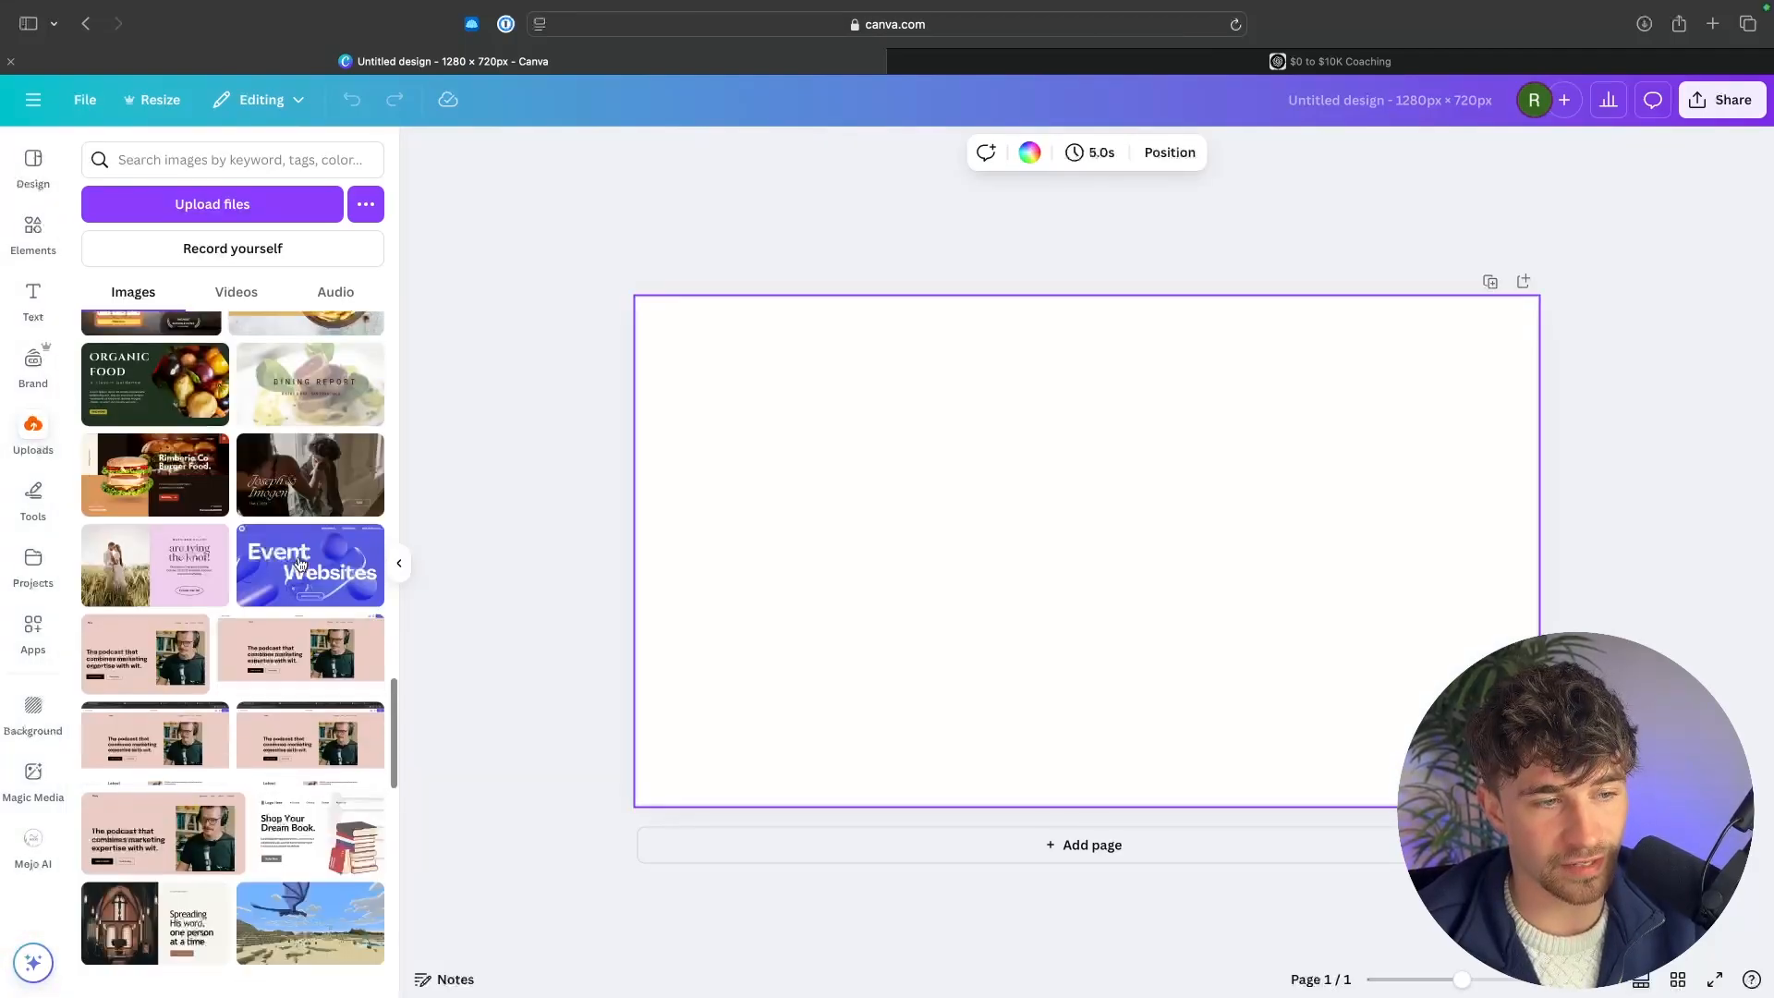
left_click(289, 421)
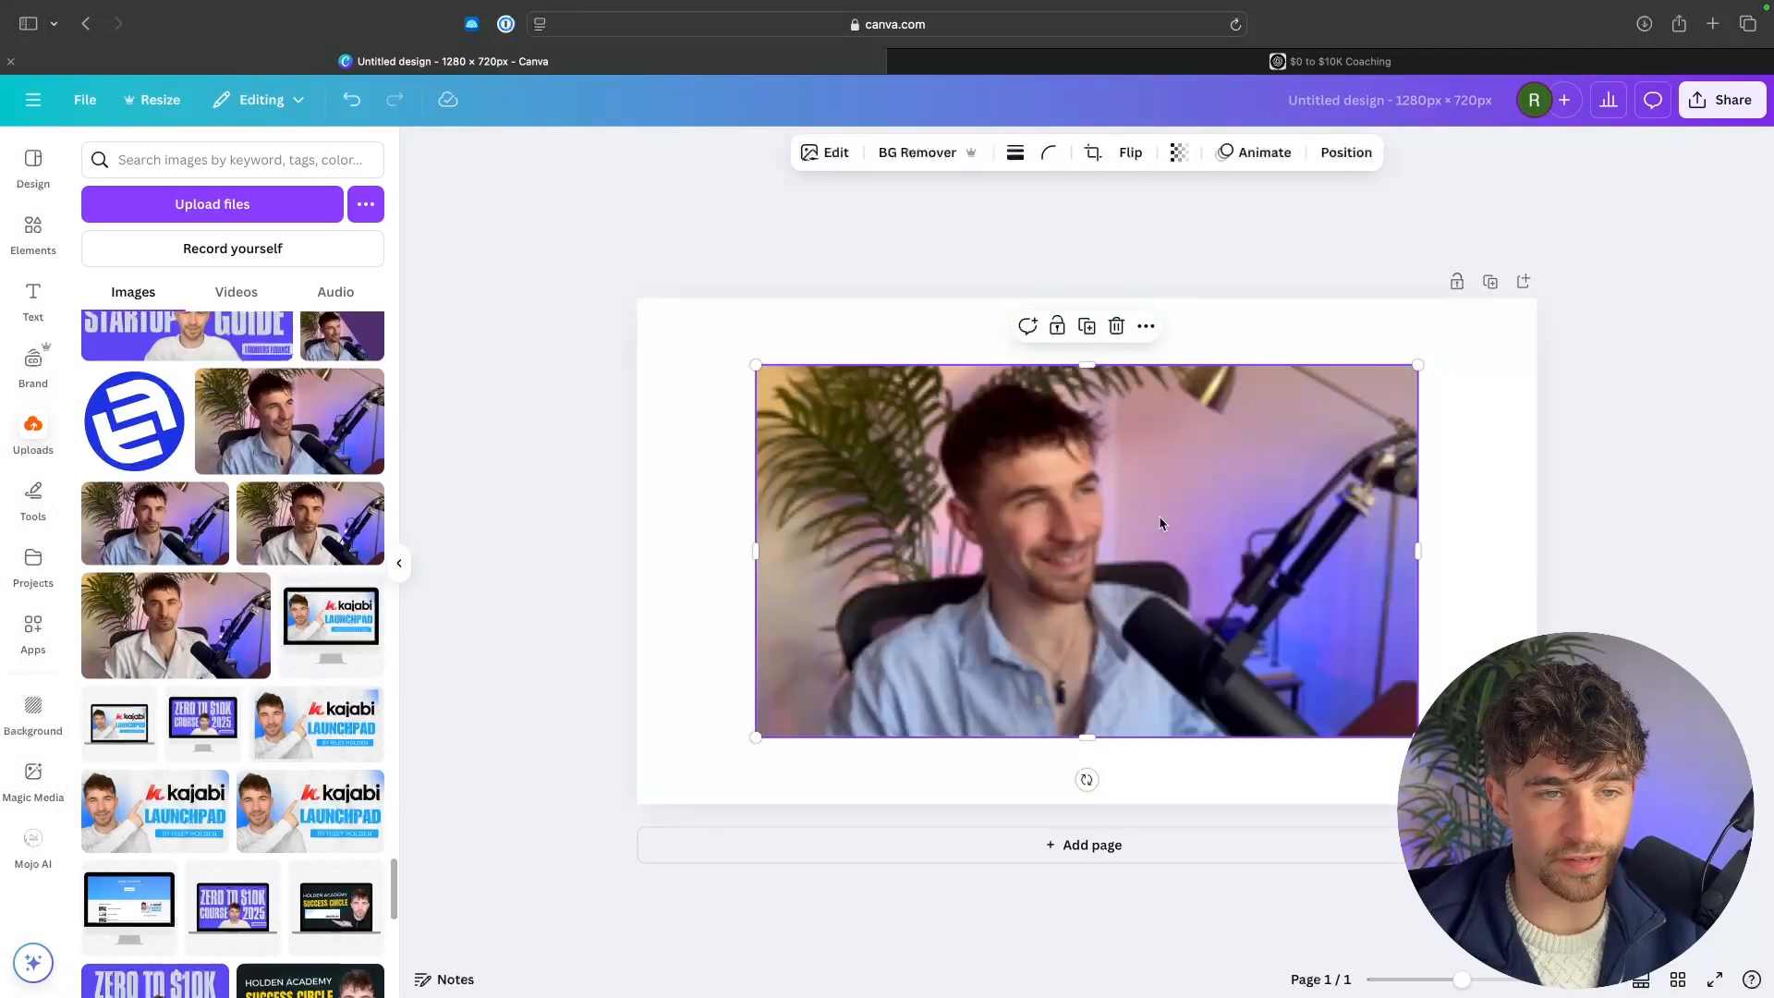
left_click_drag(1160, 519, 1043, 452)
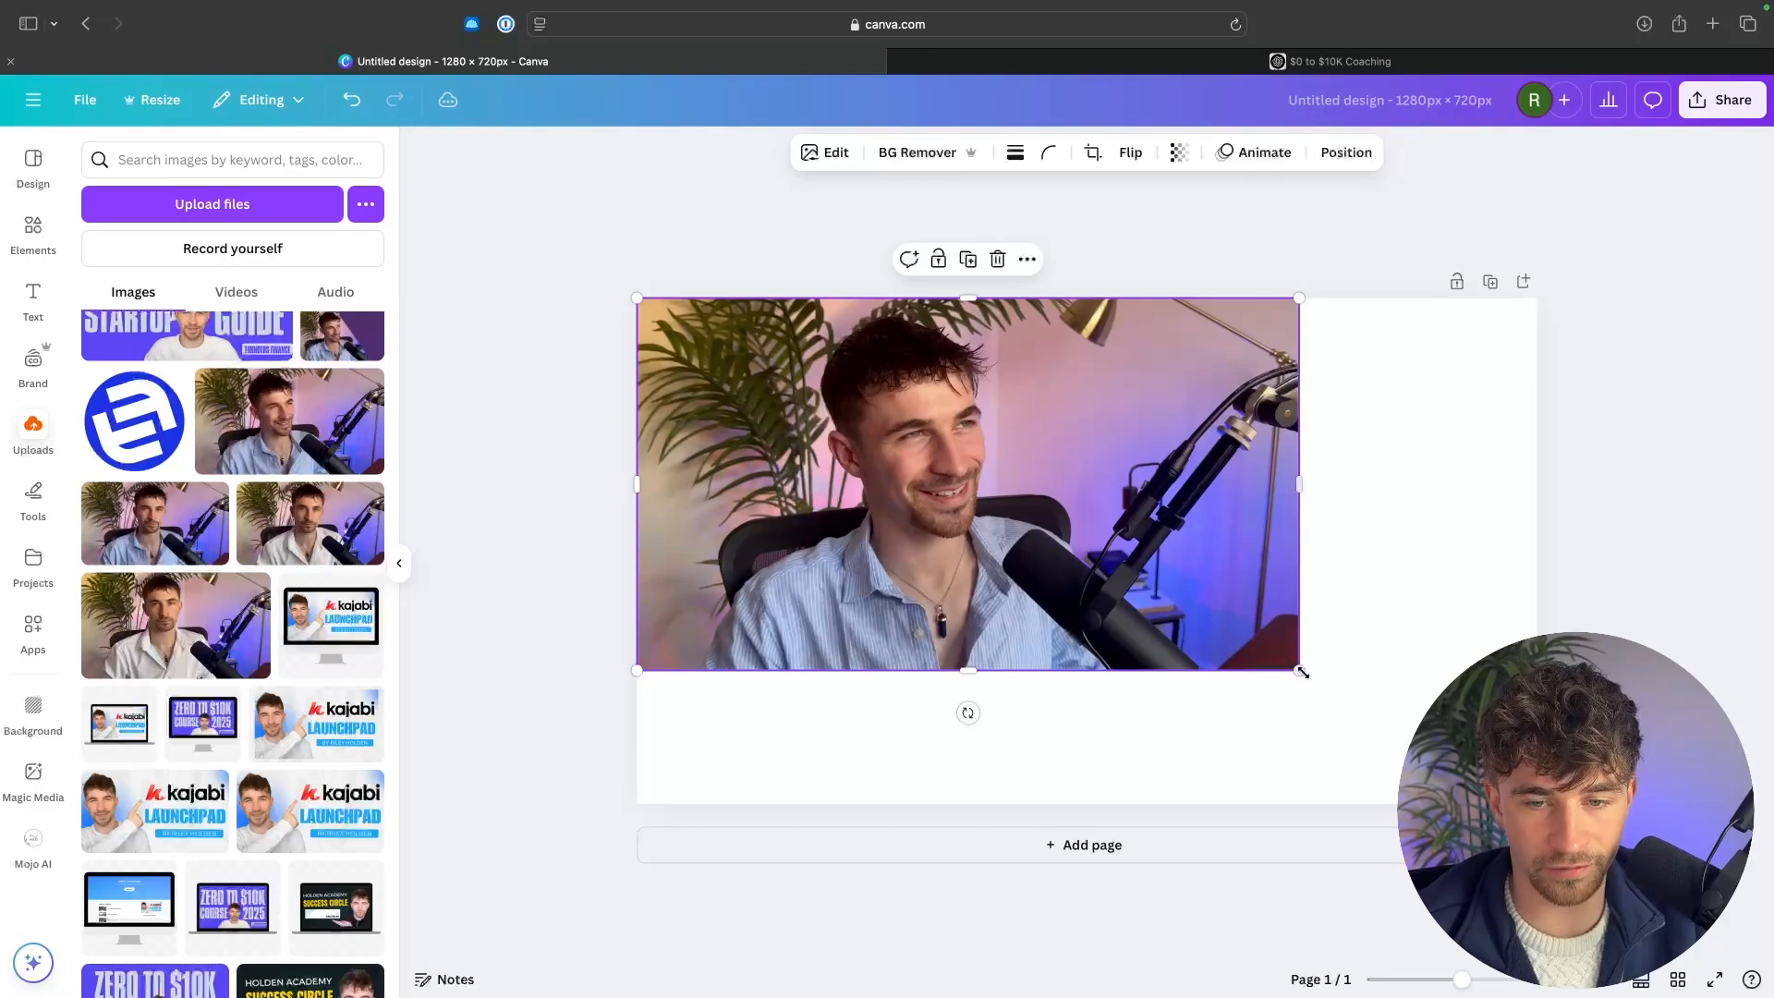
left_click_drag(1301, 671, 1671, 879)
left_click_drag(1339, 640, 1122, 621)
left_click_drag(1469, 569, 1544, 574)
left_click(1645, 557)
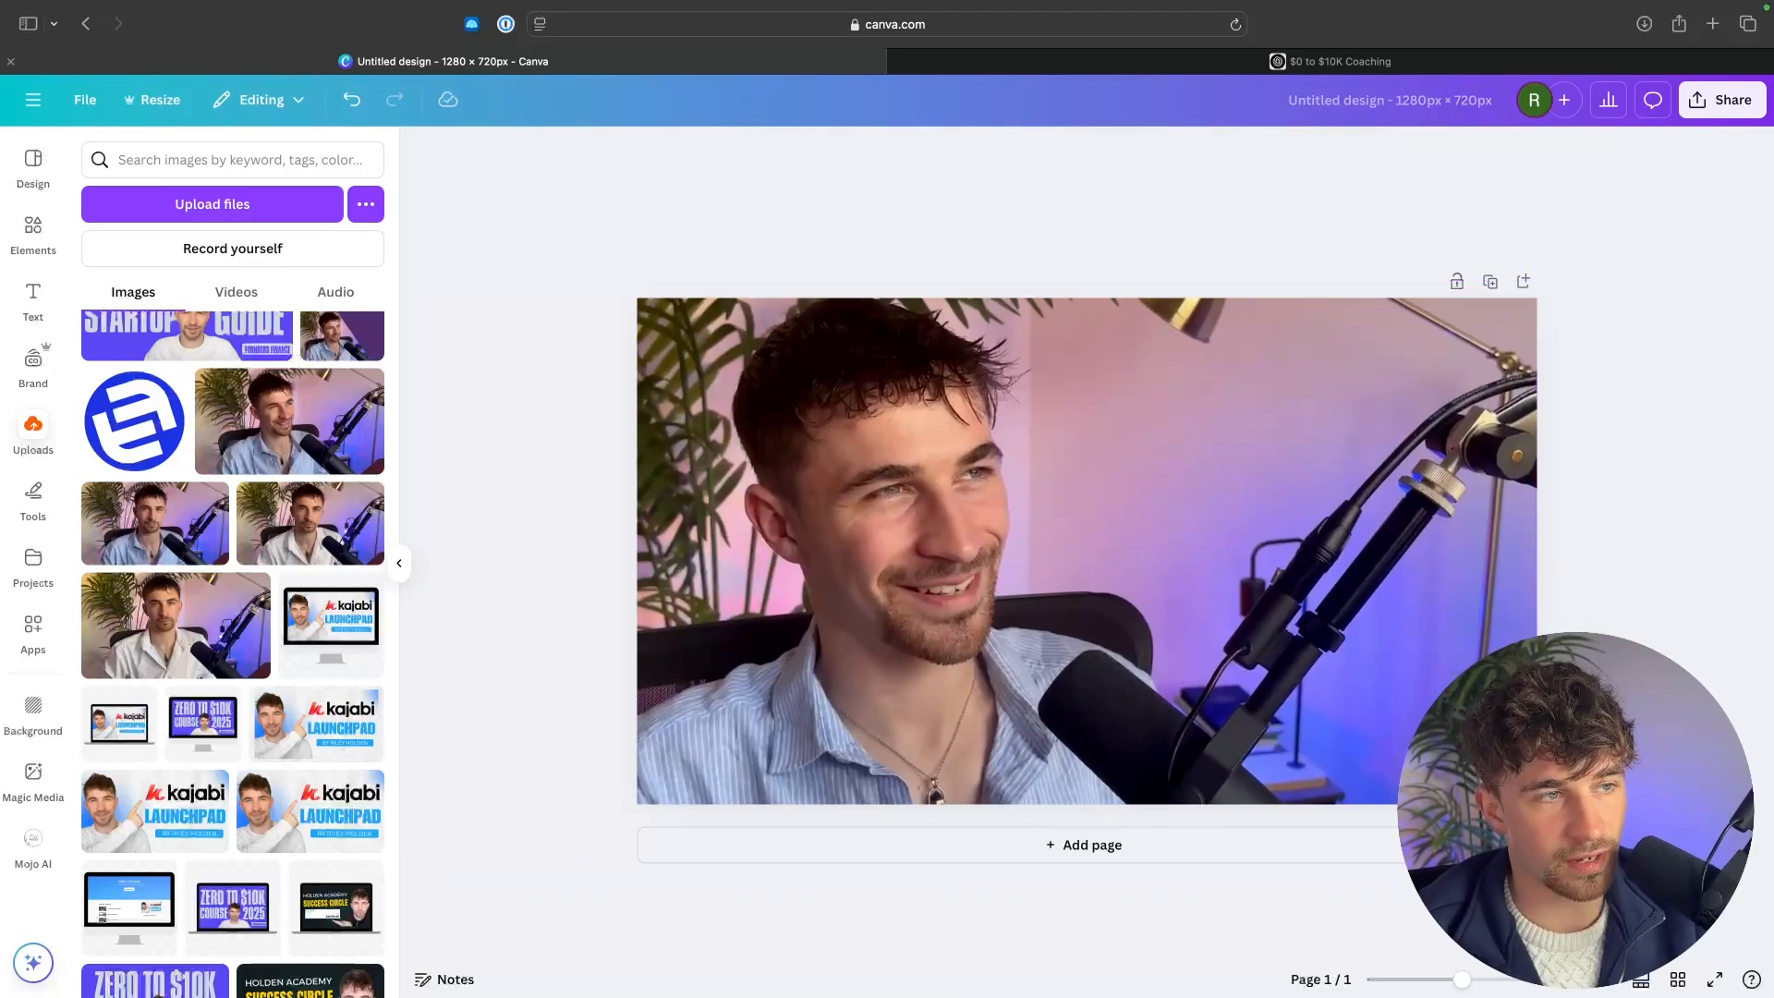
Add a rounded square shape and stretch it into a large panel covering the photo's right side.
left_click(33, 231)
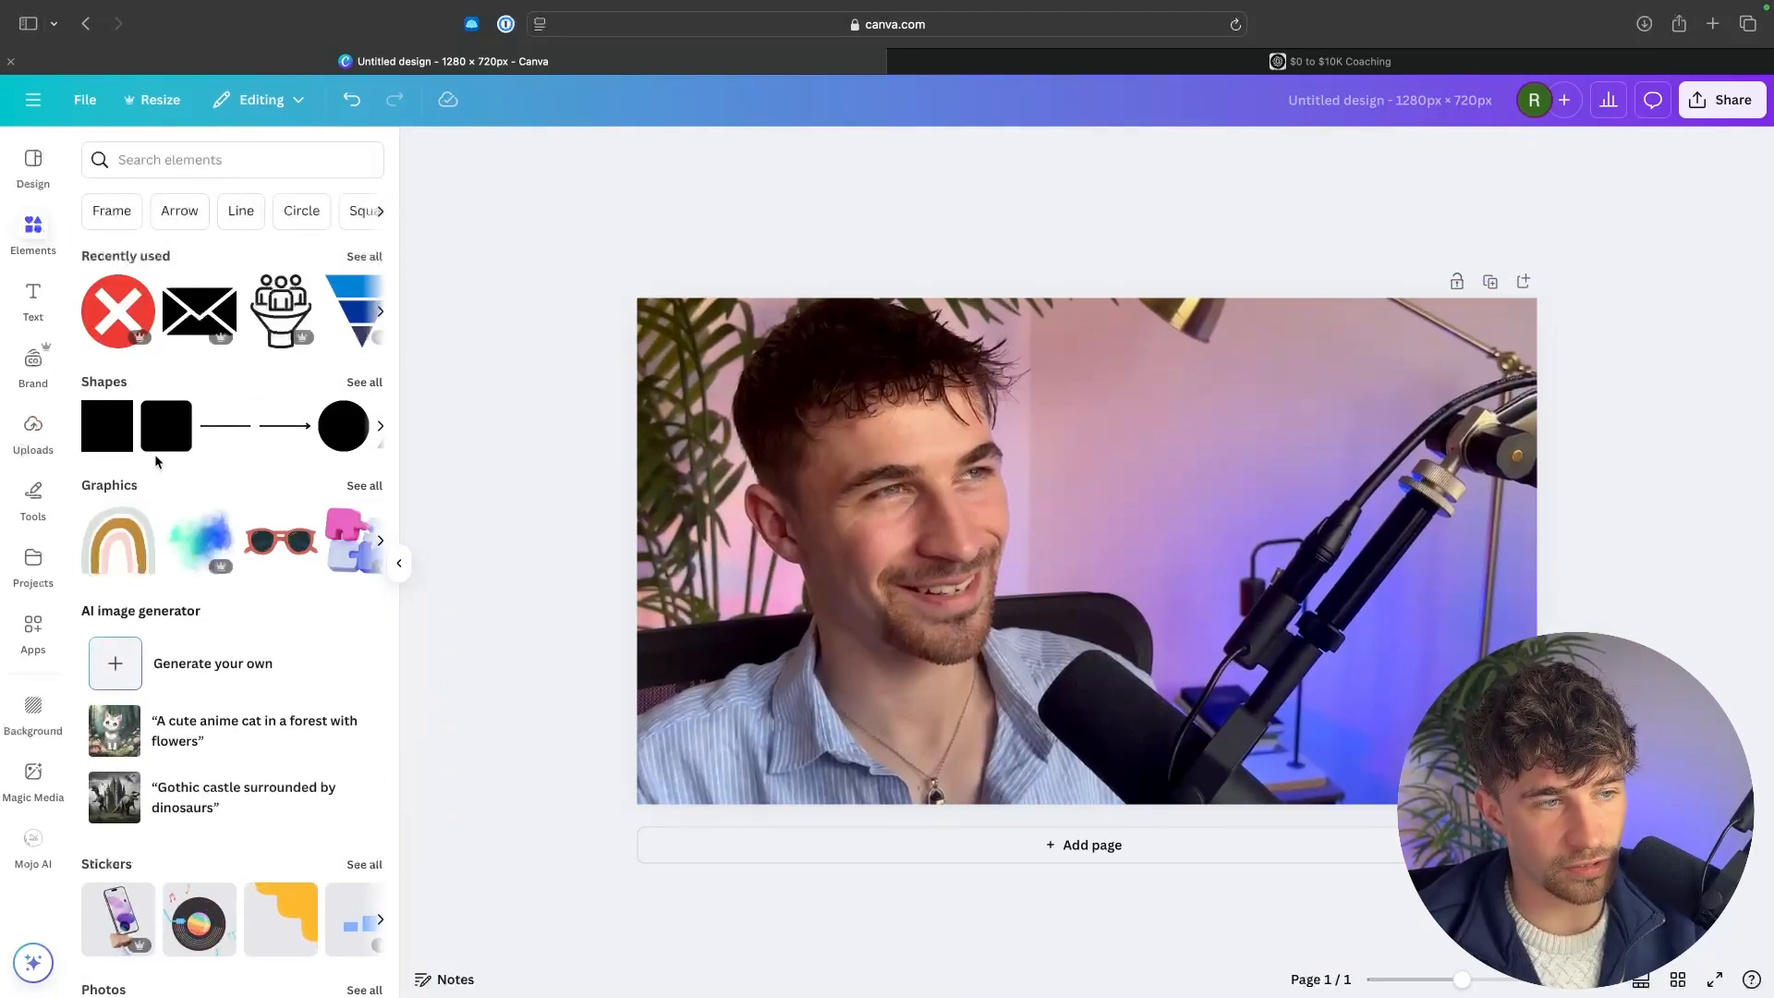
left_click(165, 430)
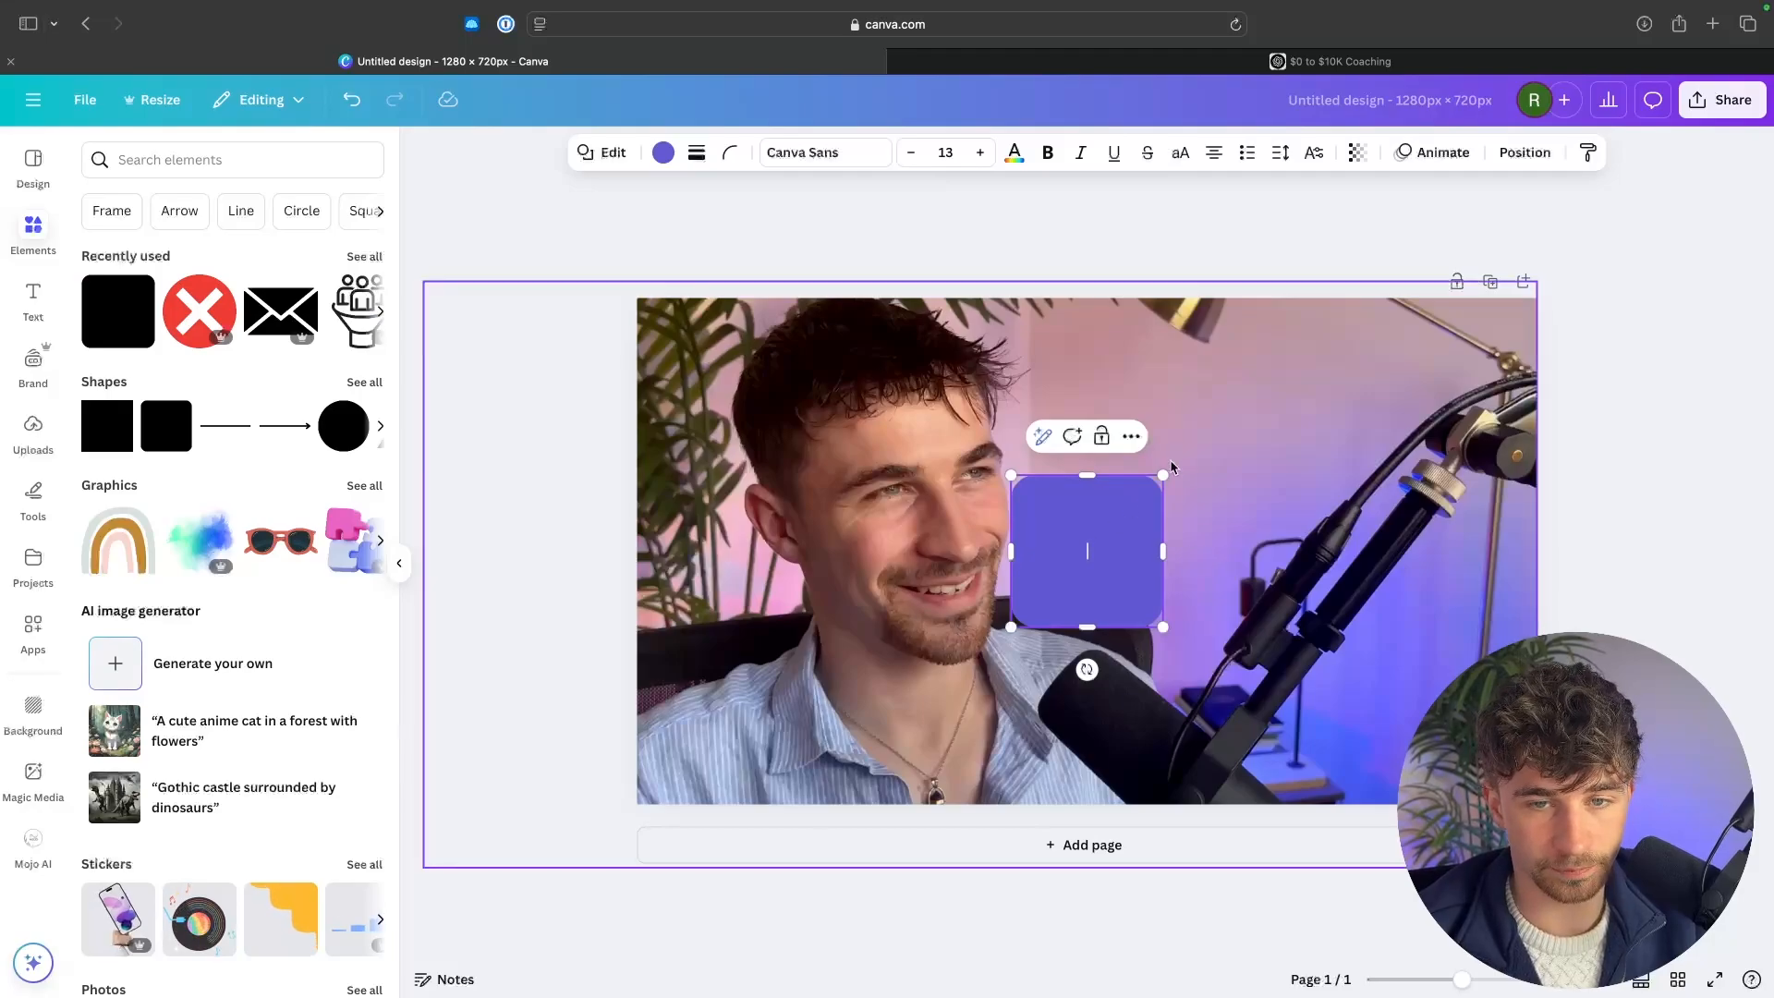
left_click_drag(1161, 469, 1479, 297)
left_click_drag(1402, 413, 1434, 524)
left_click_drag(1510, 409, 1490, 349)
left_click_drag(1335, 538, 1362, 538)
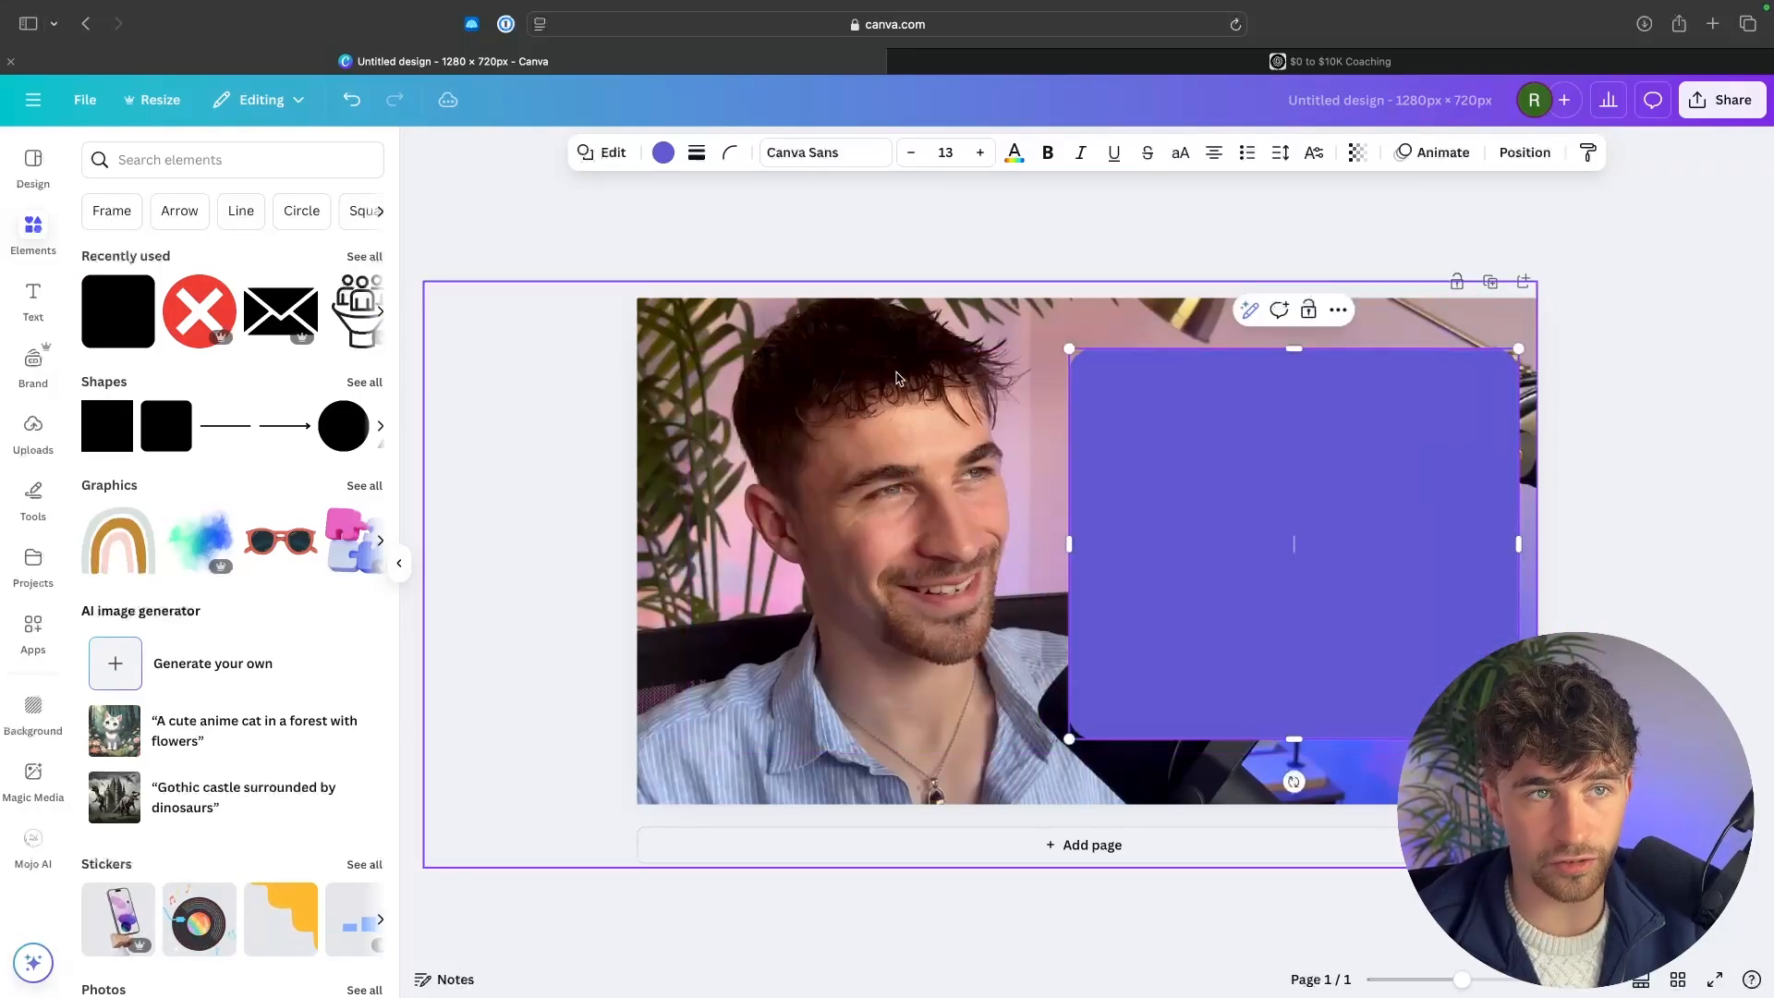
key("ctrl+Left")
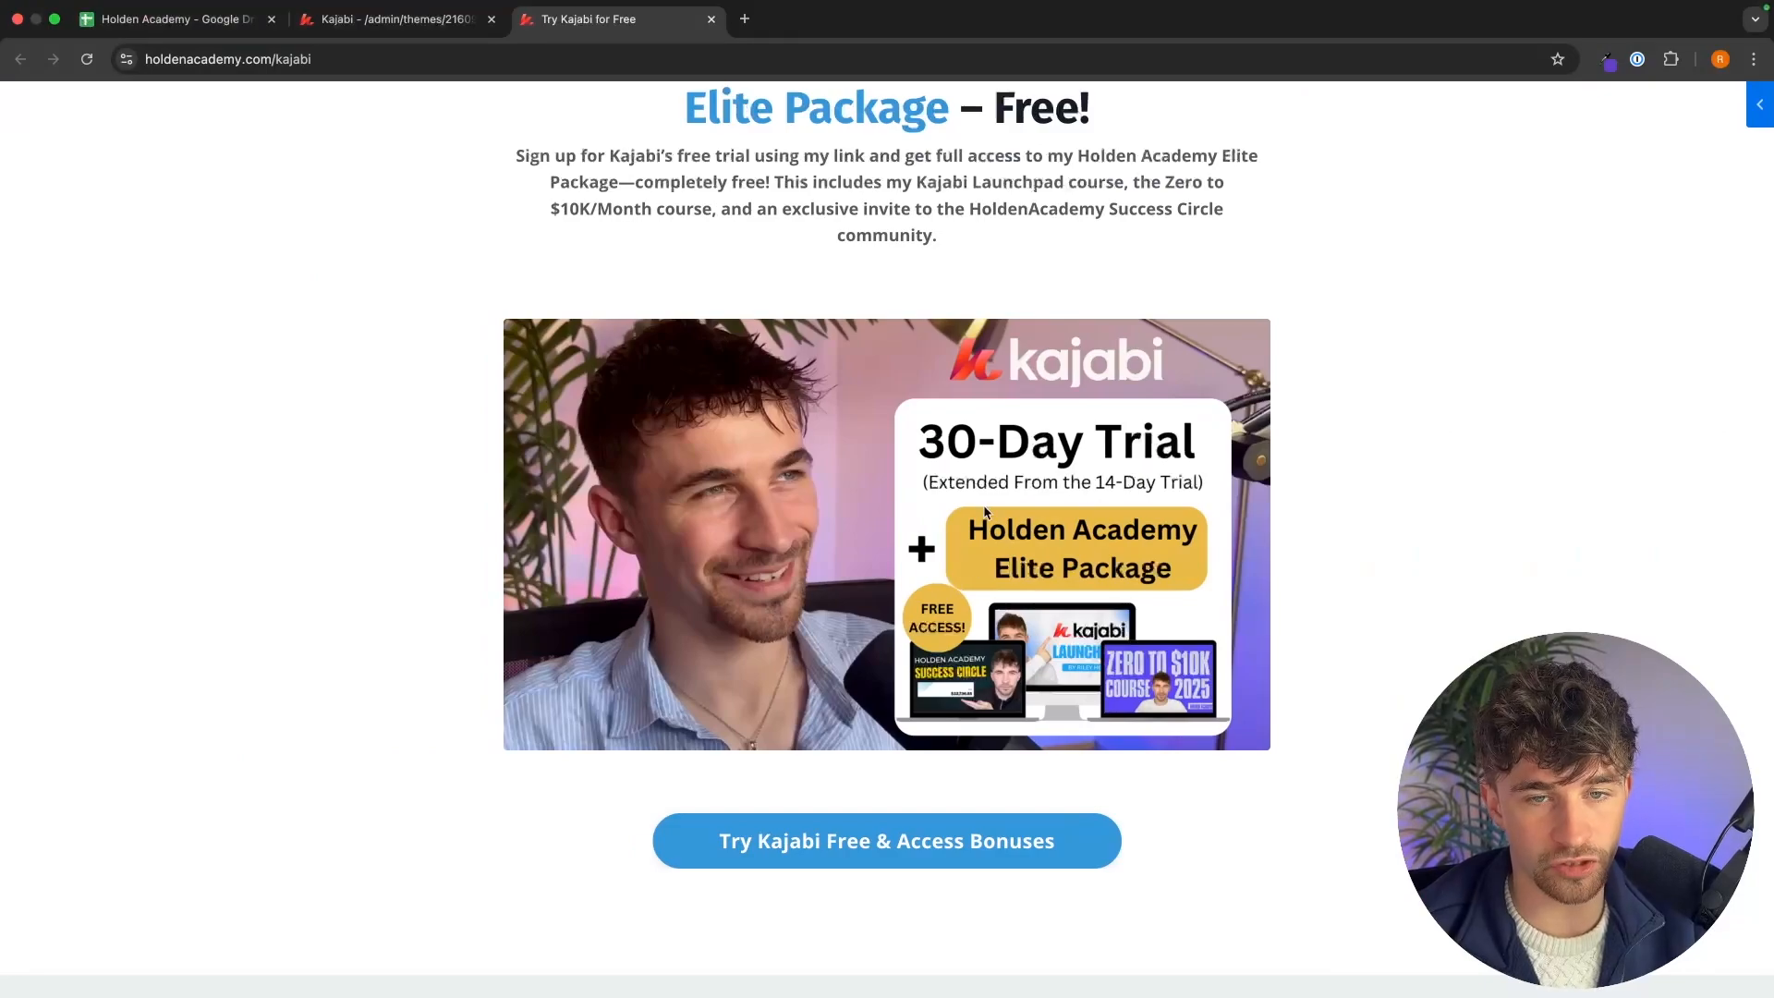
left_click_drag(920, 453, 961, 450)
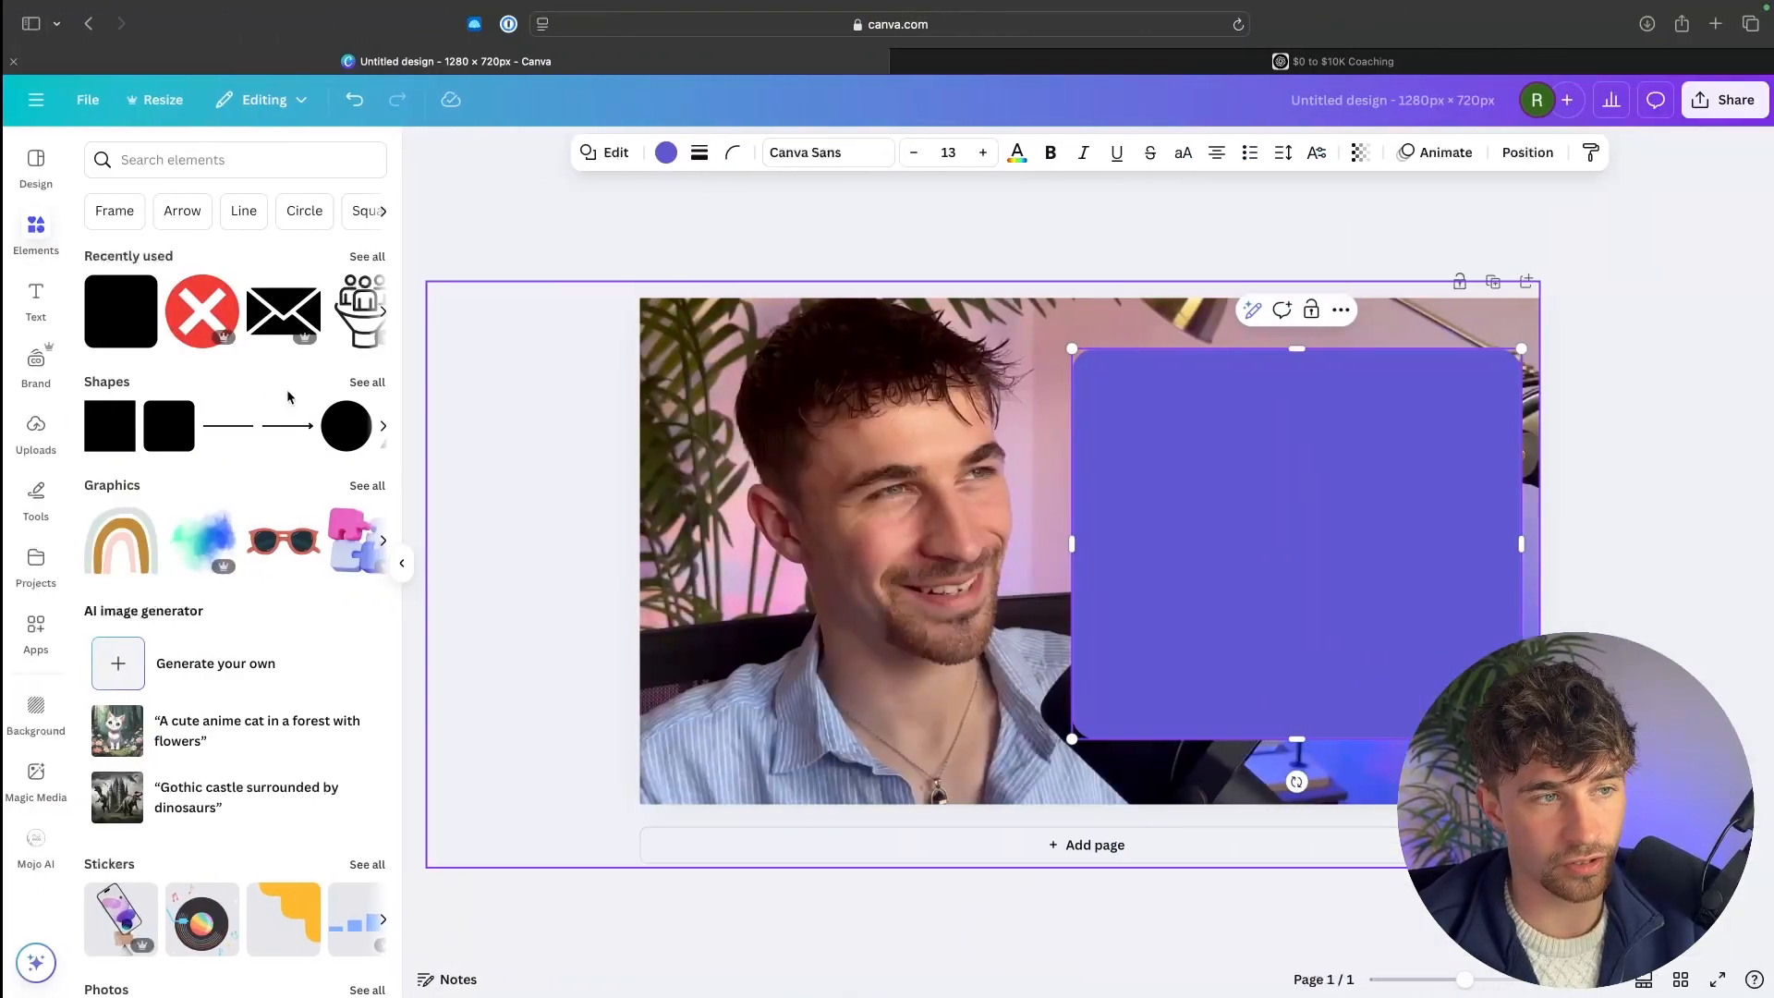
Add a "30-Day Free Trial" text box and move it to the top of the purple panel.
left_click(33, 298)
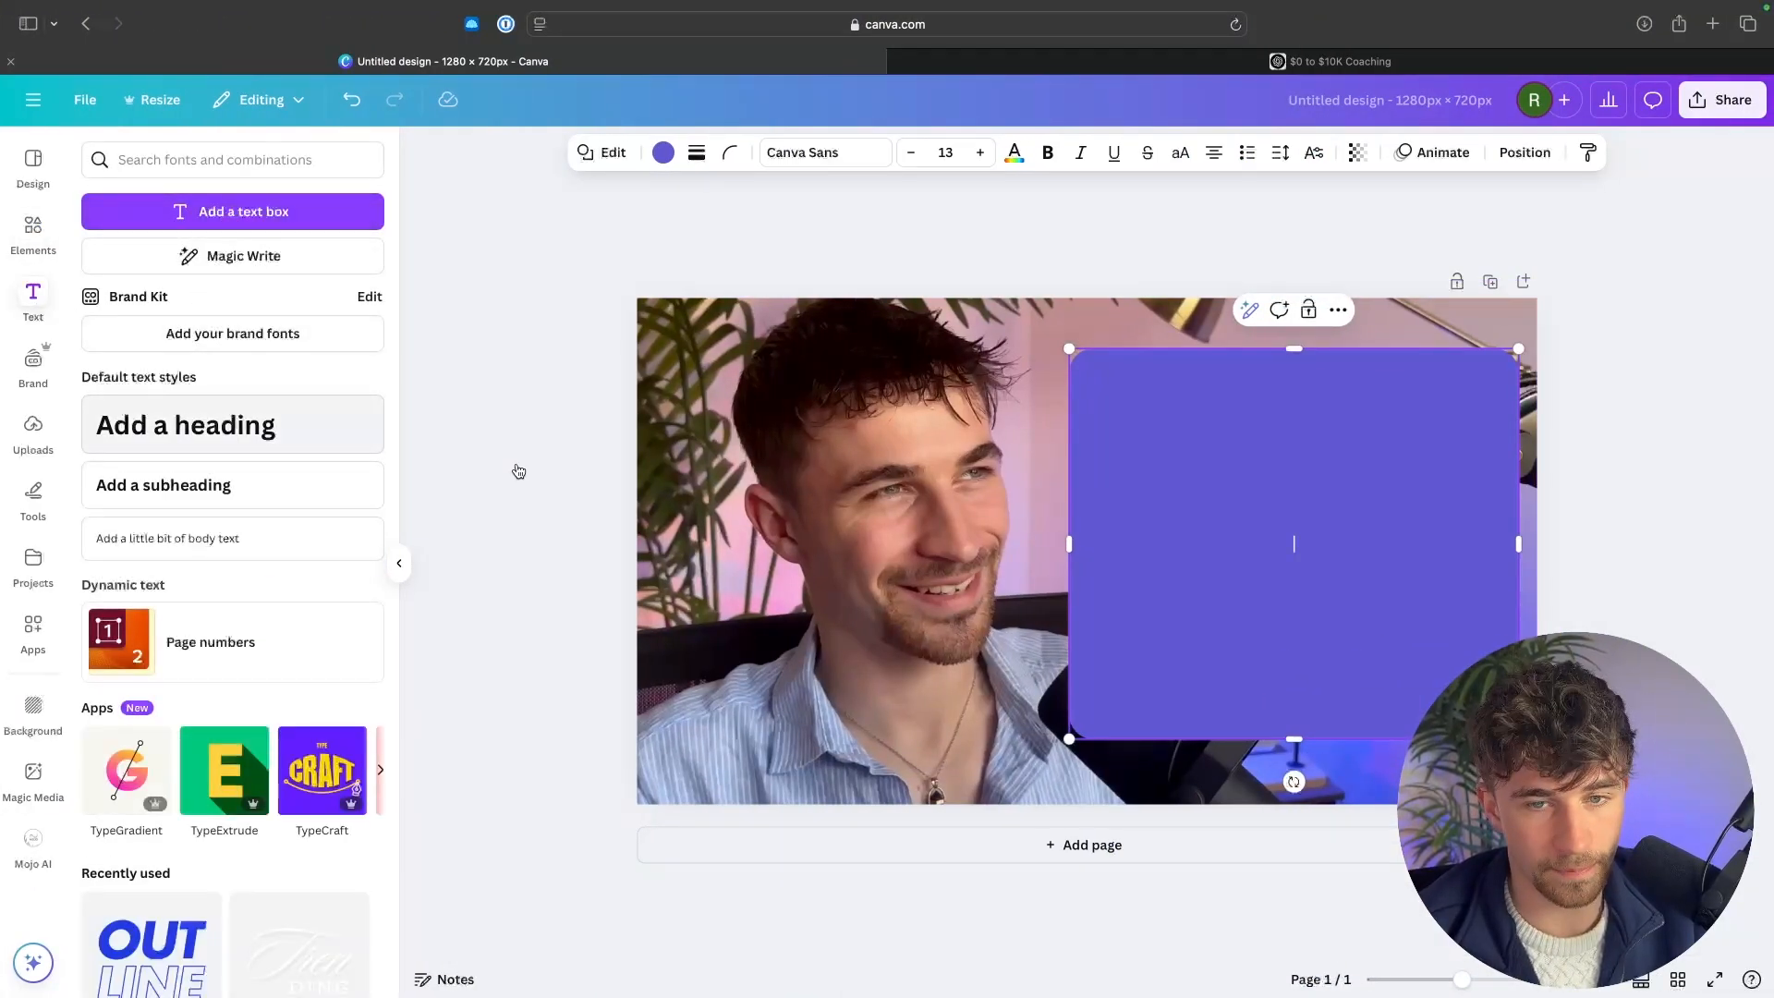
type("30")
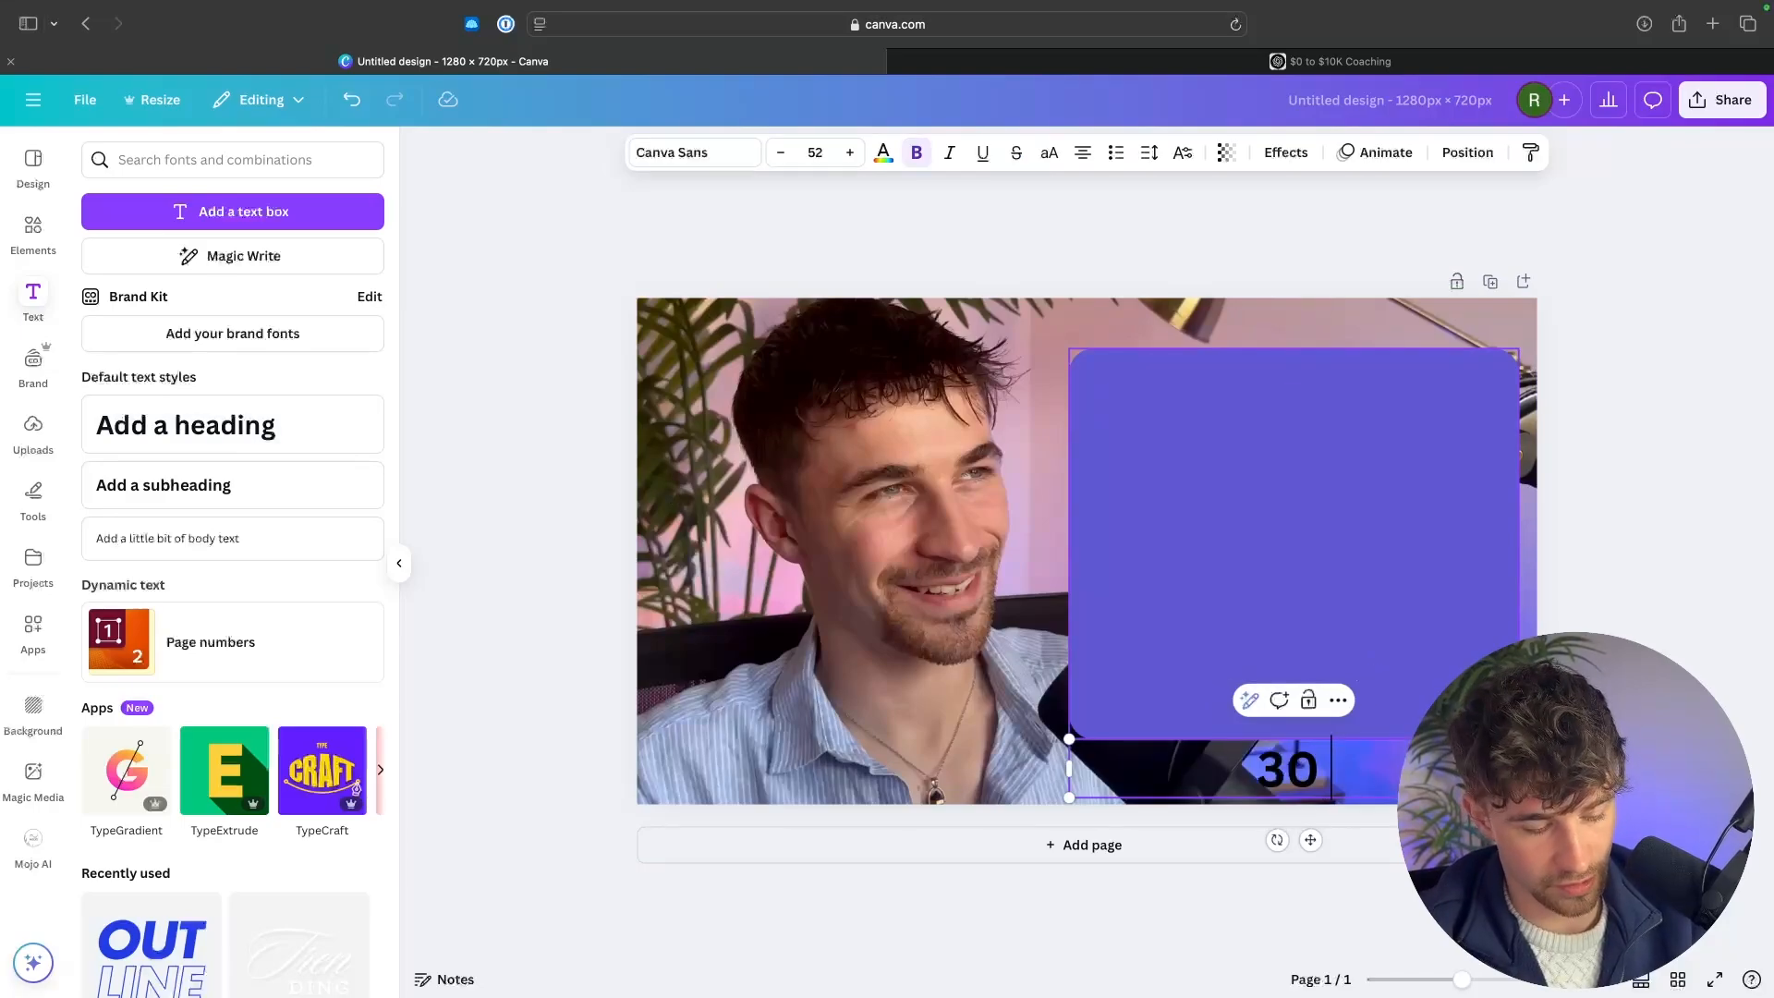
type("-Da")
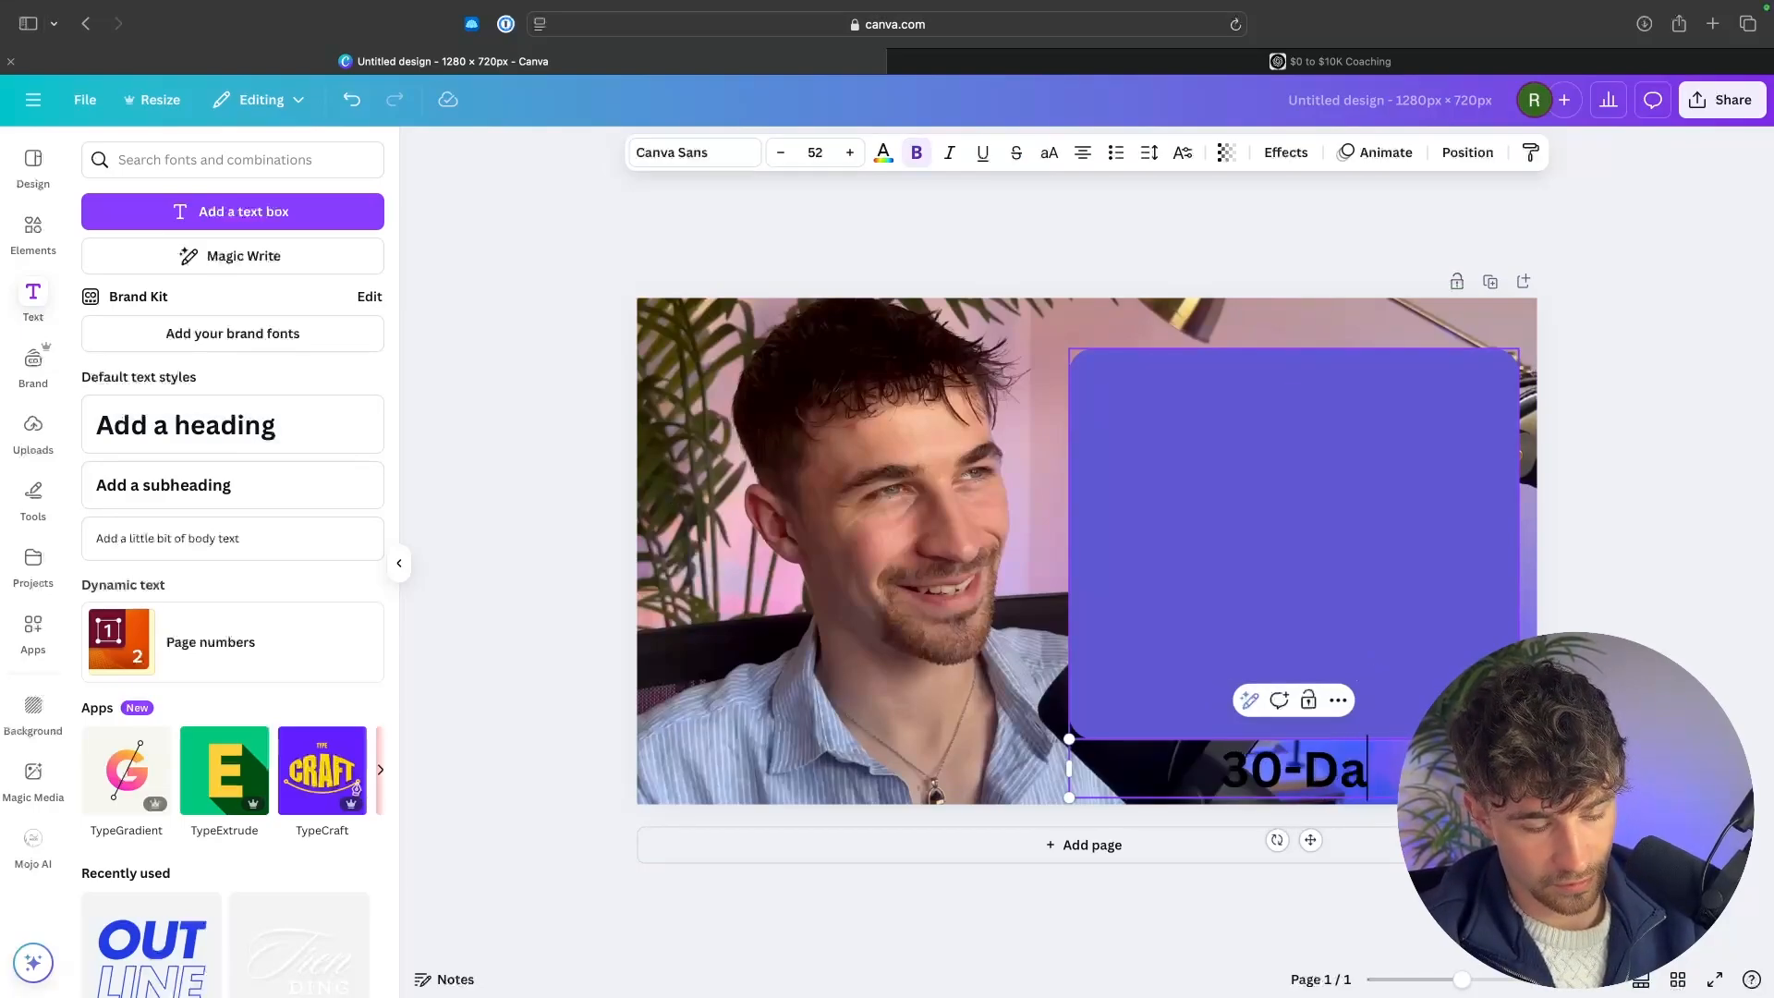
type("y Free Trial")
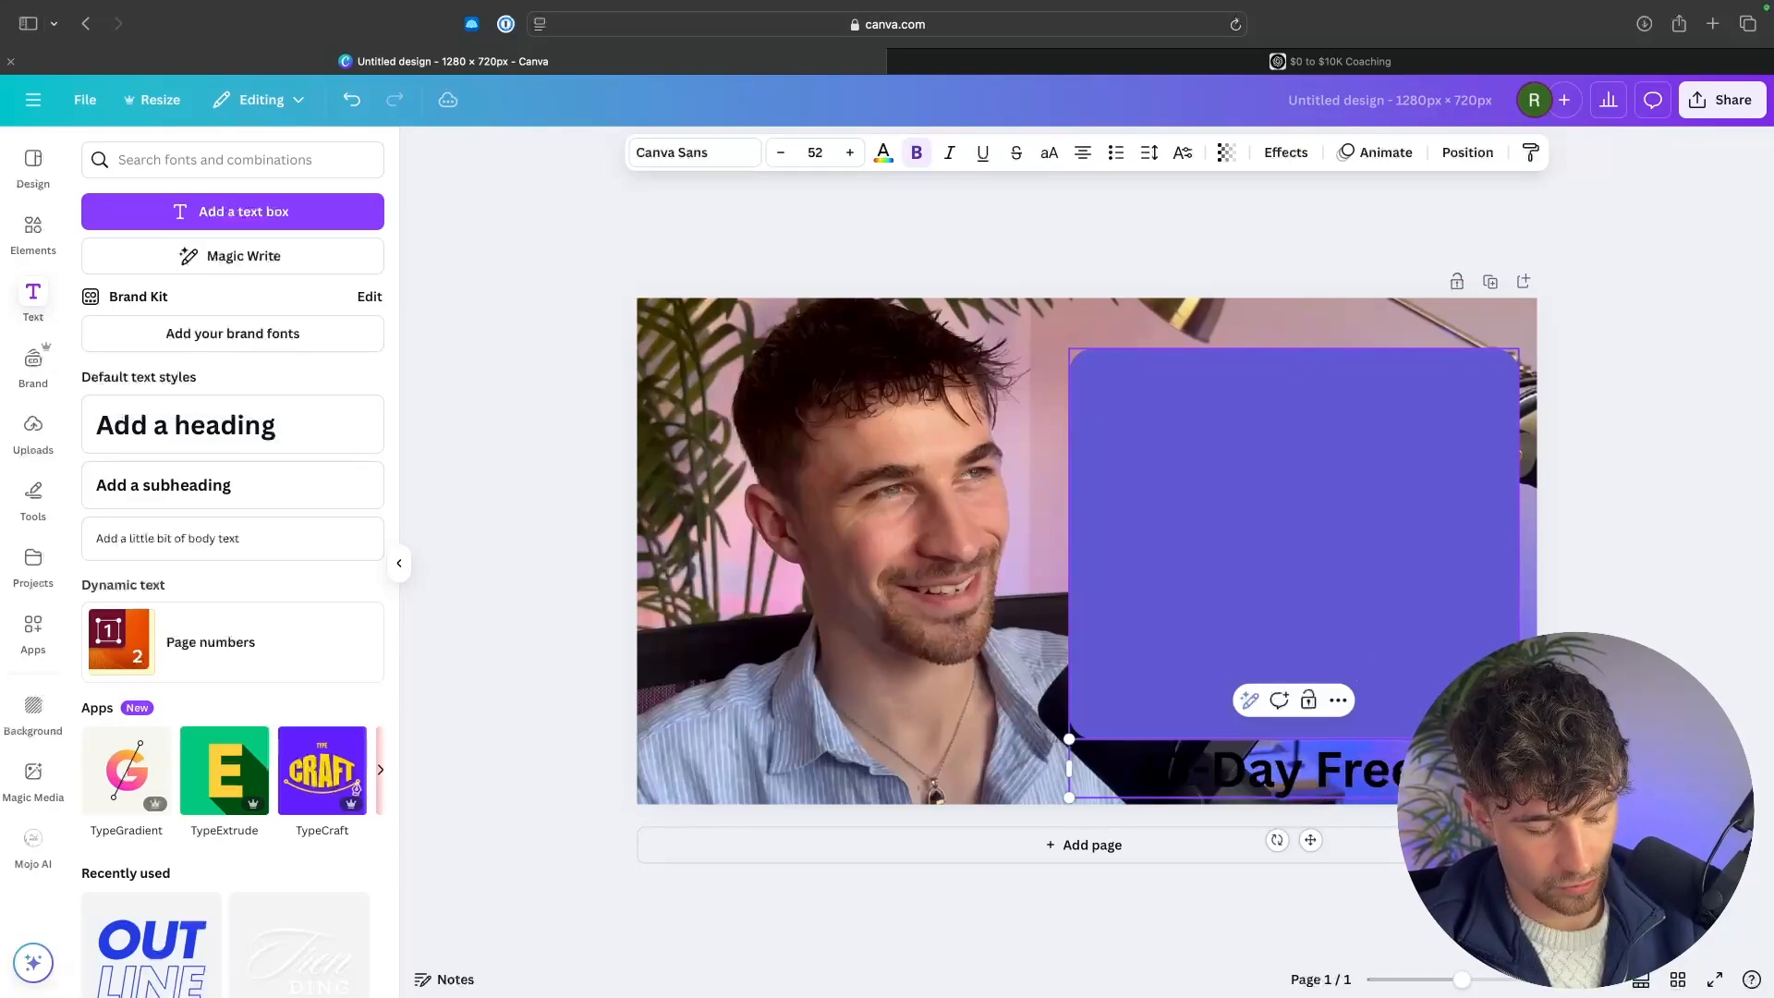
left_click_drag(1353, 781, 1327, 416)
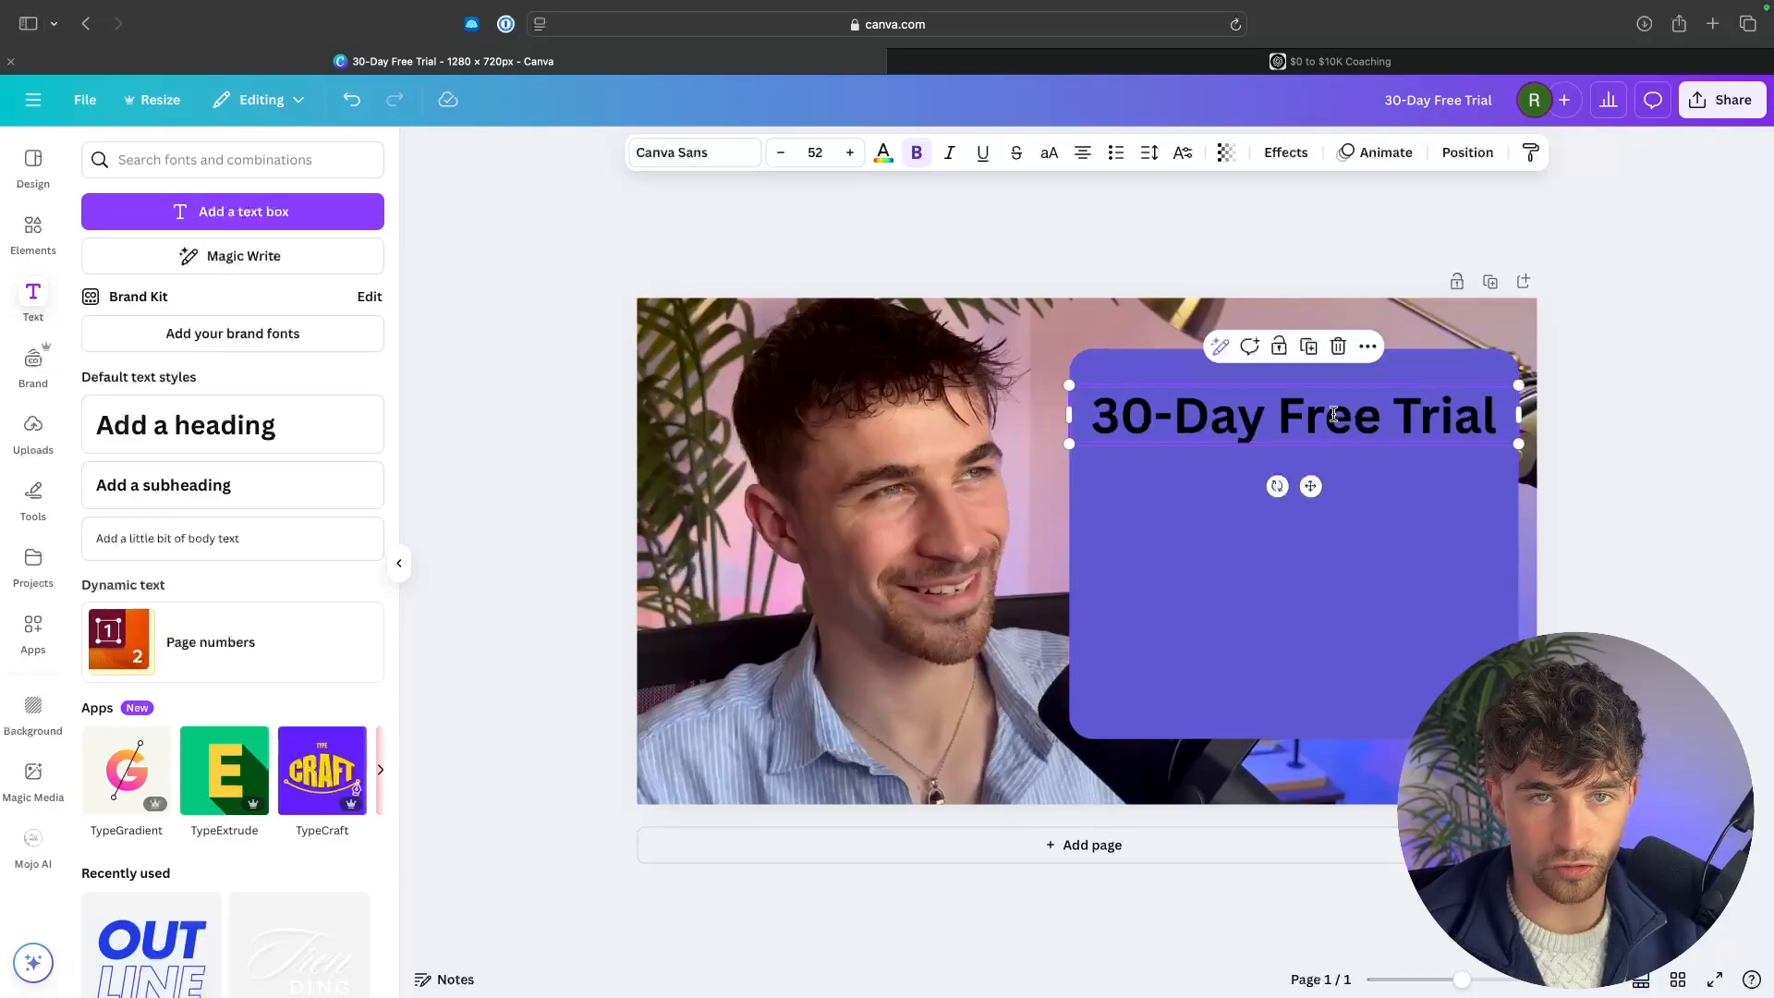
Change the heading's text colour to white.
double_click(1327, 414)
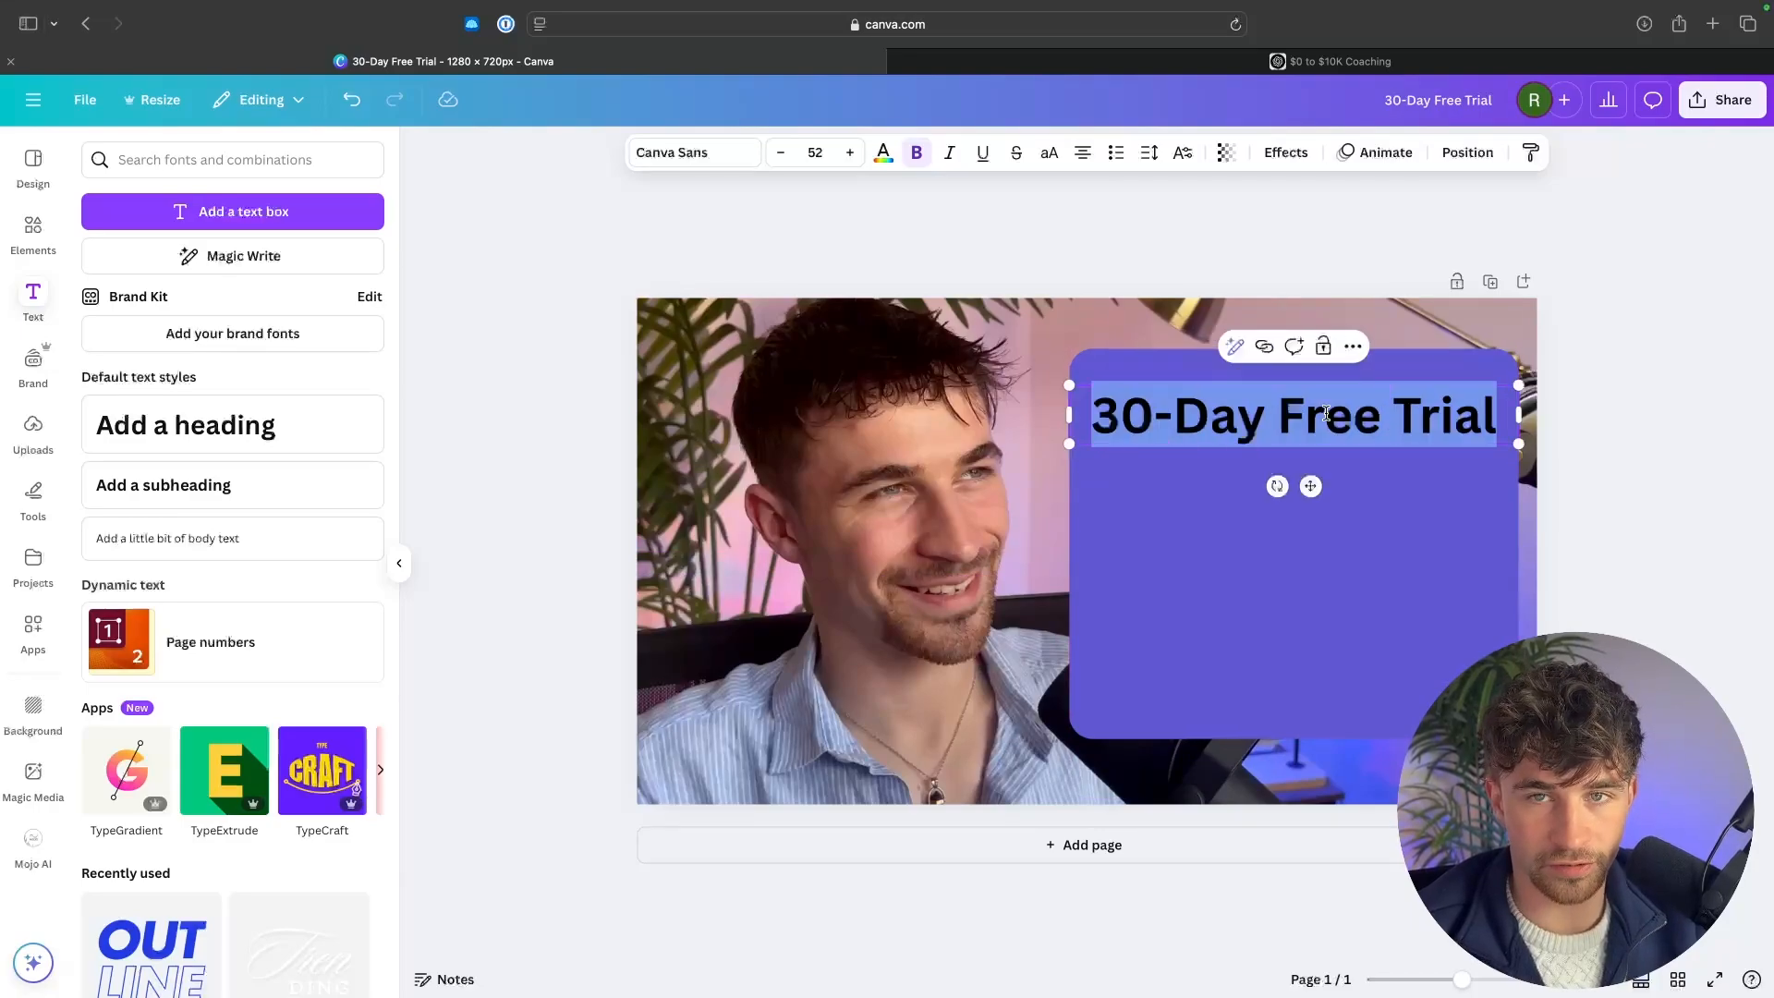
left_click(882, 153)
left_click(265, 298)
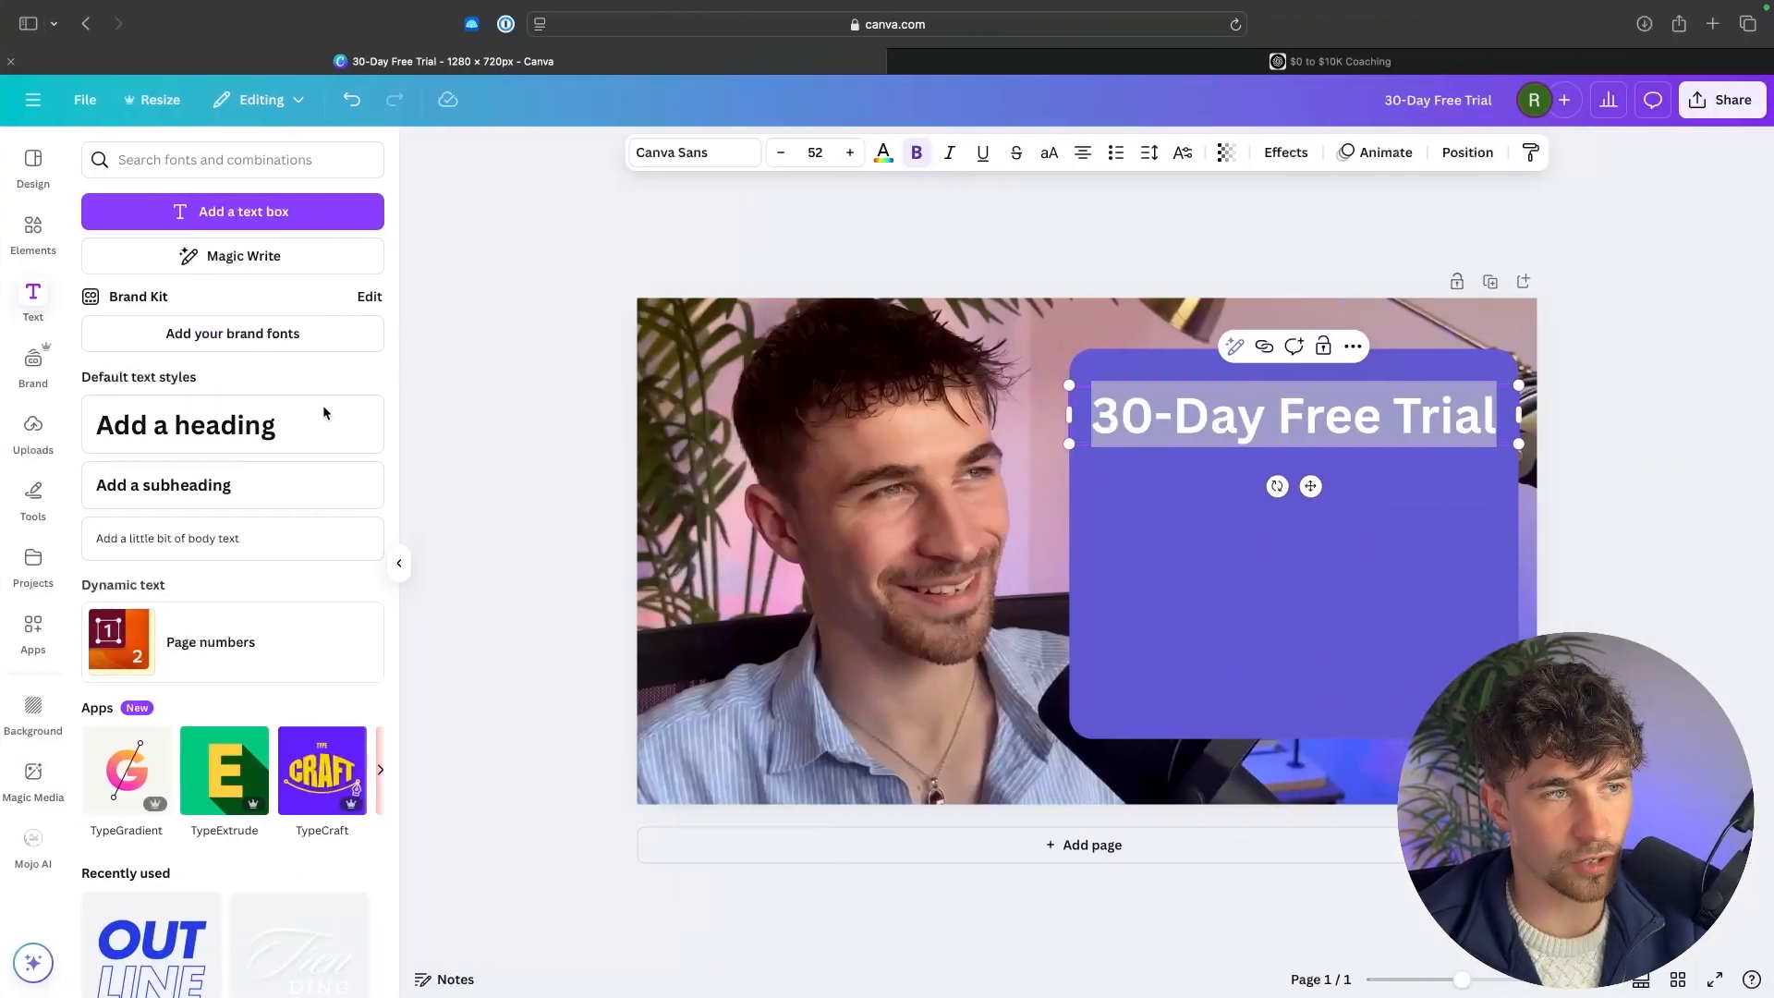
Search the elements for "laptop" and place a laptop frame on the panel, resizing and positioning it below the heading.
left_click(33, 231)
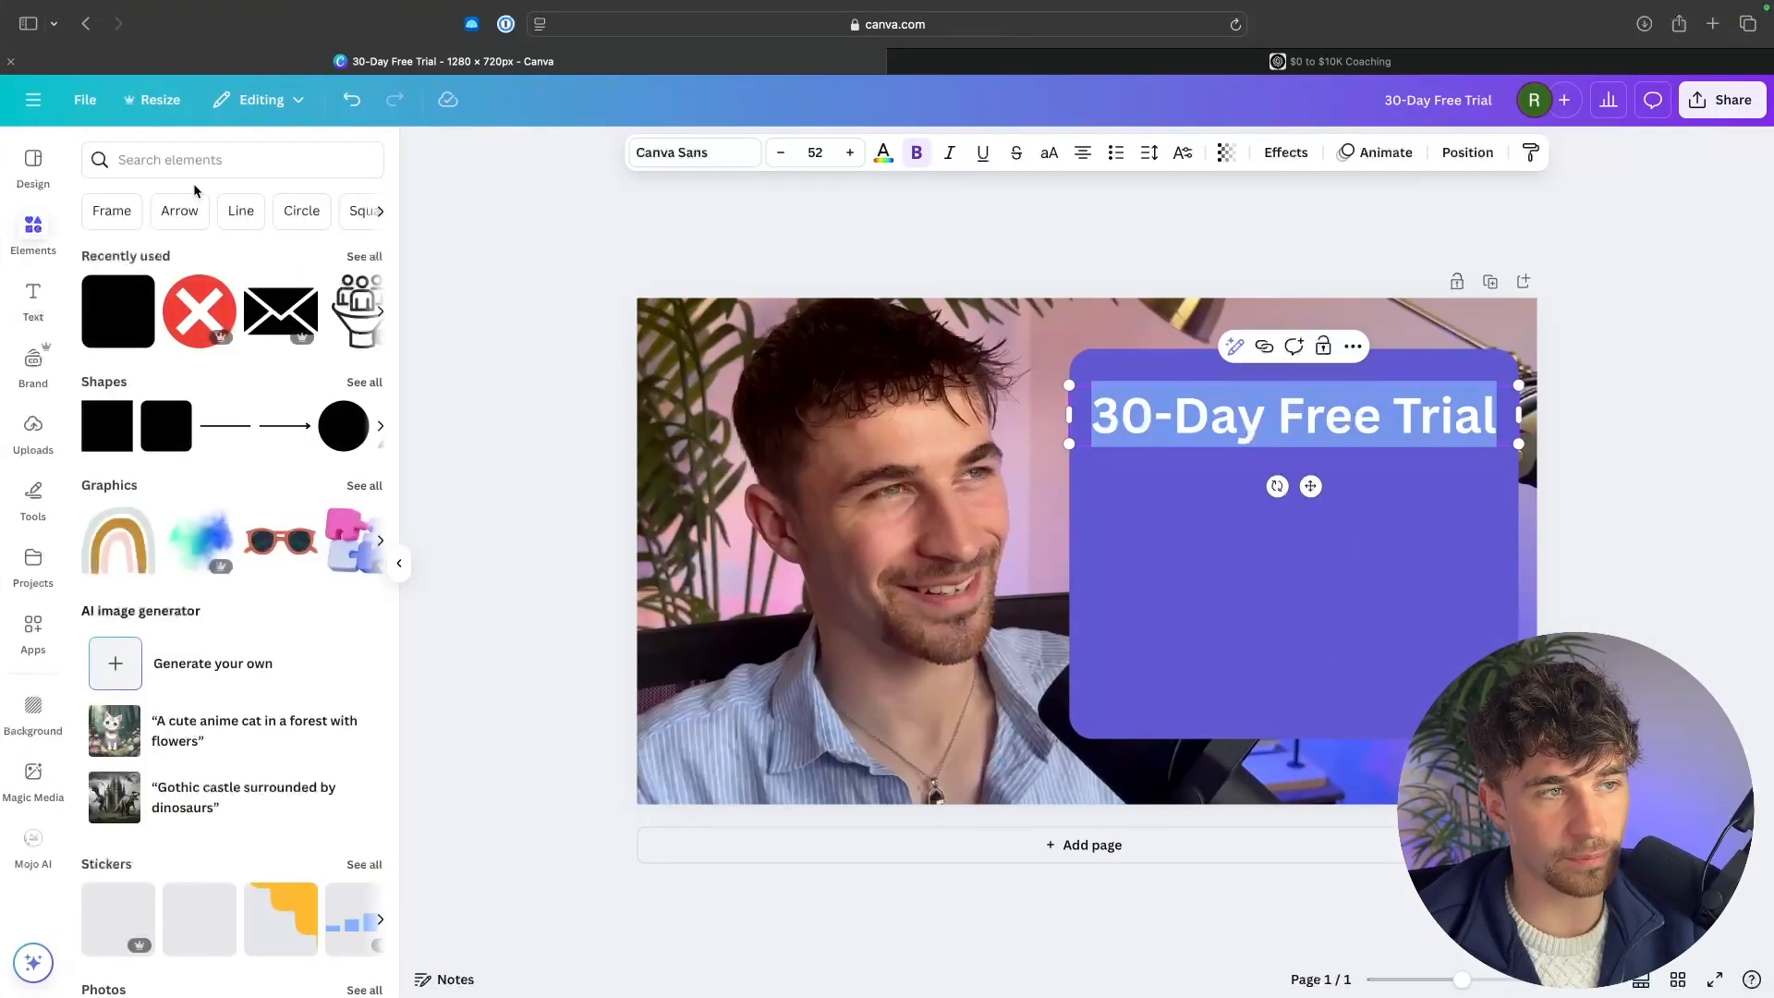
left_click(190, 161)
type("laptop")
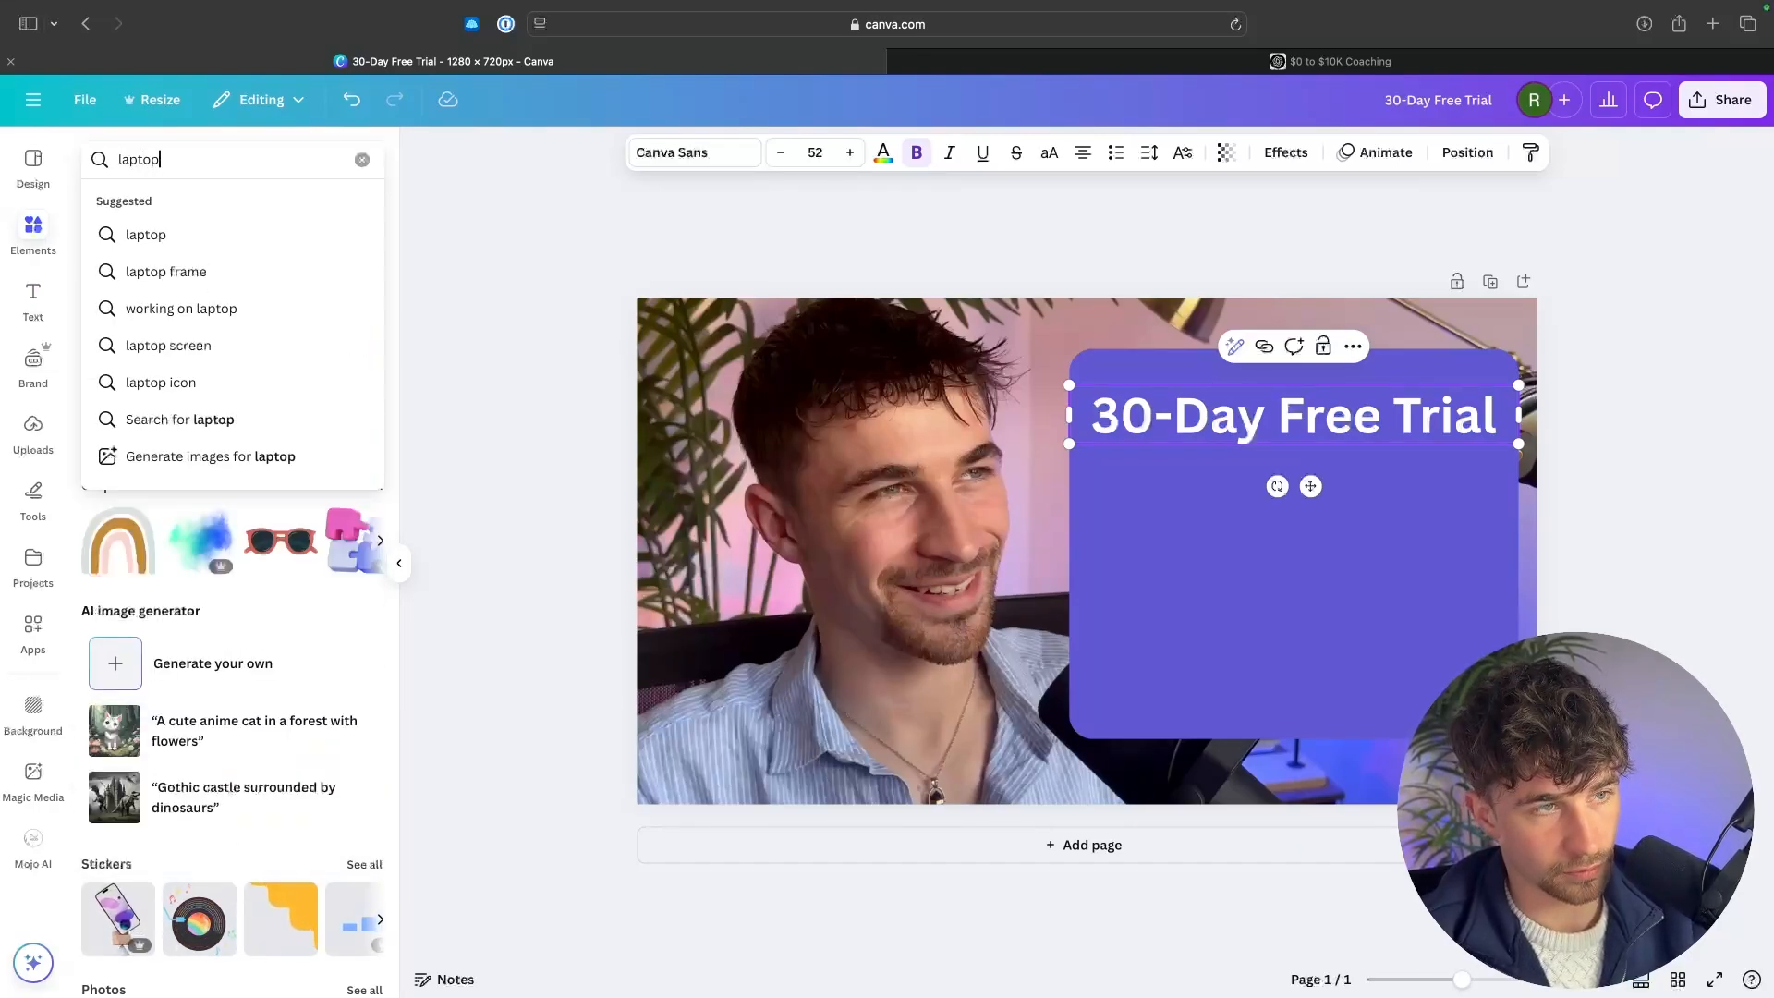
key("Return")
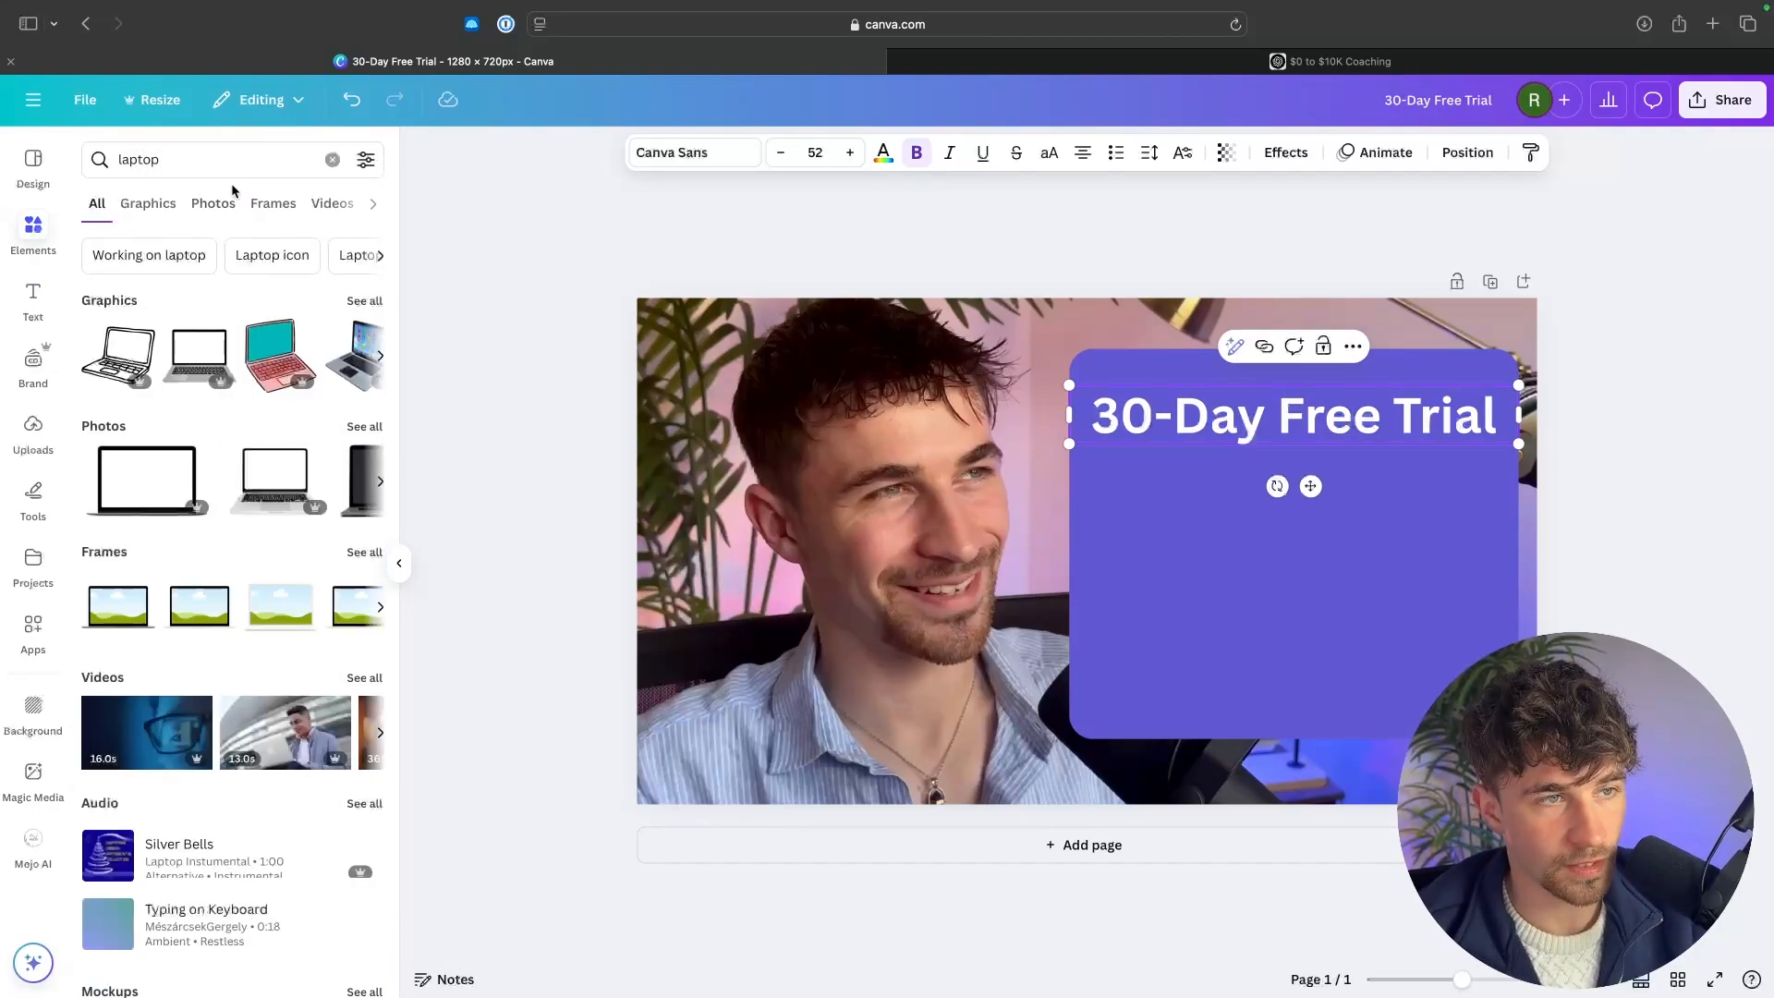
left_click(273, 204)
left_click_drag(120, 307, 1119, 548)
left_click_drag(1241, 550, 1198, 533)
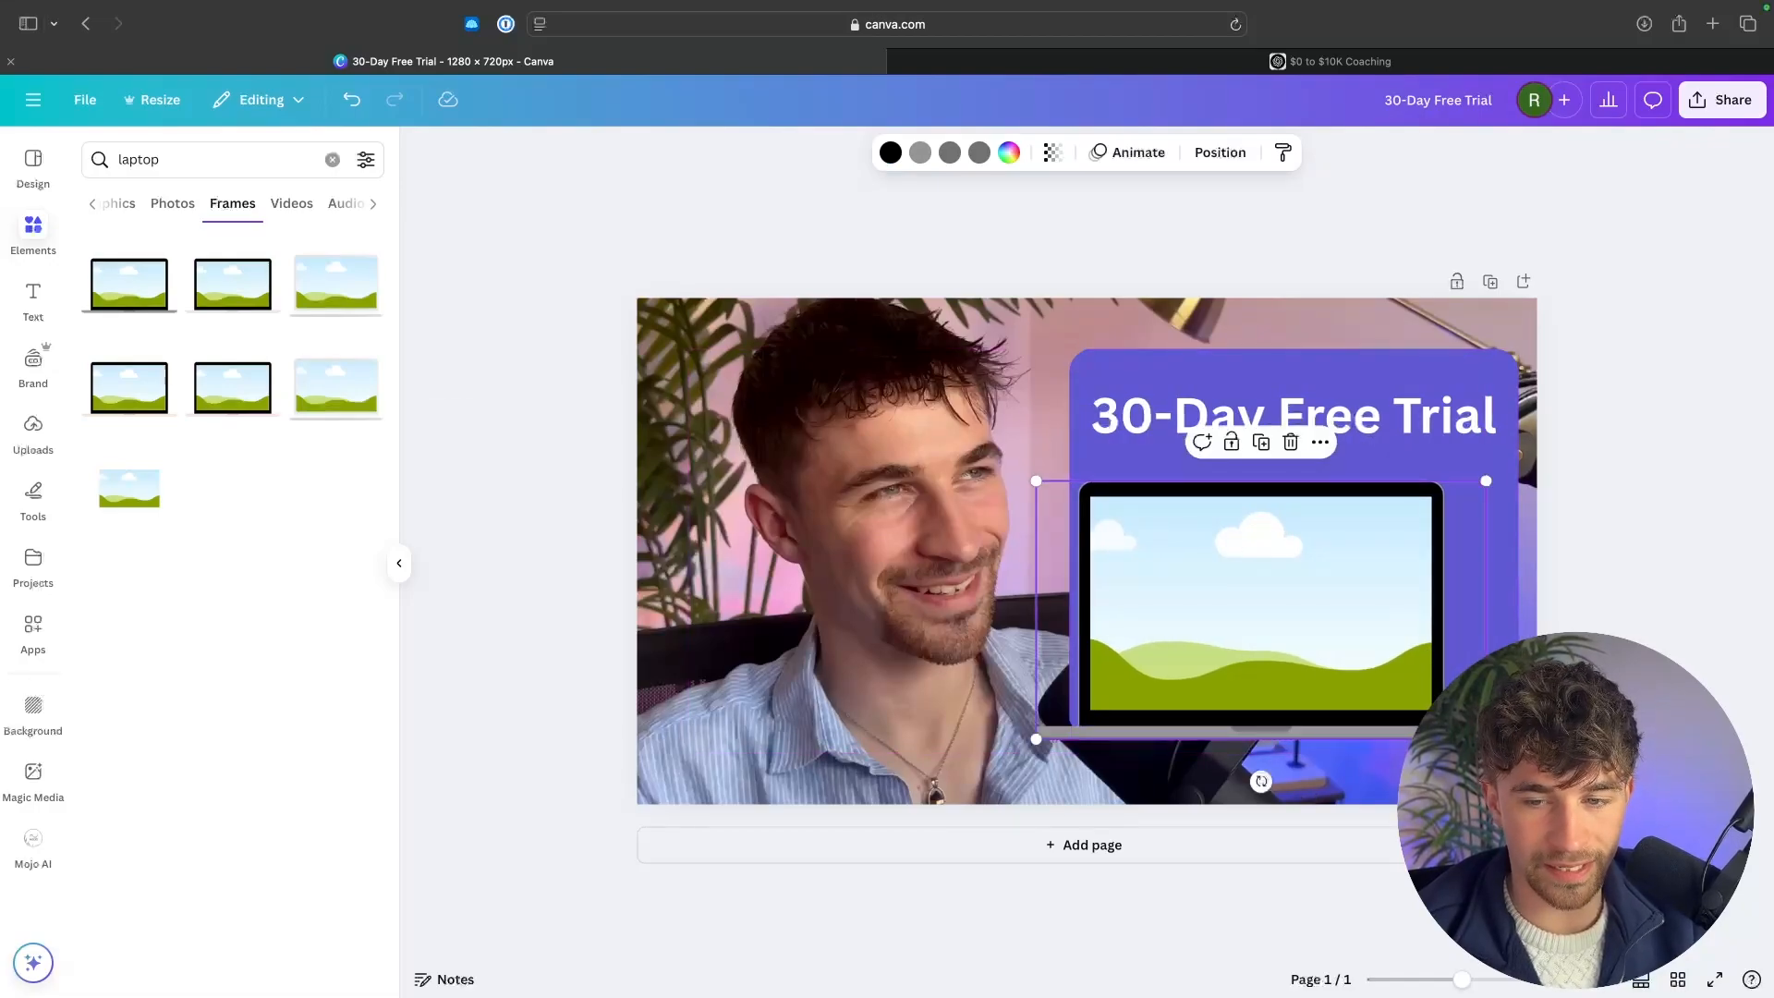
left_click_drag(1486, 738, 1365, 667)
left_click_drag(1231, 628, 1257, 626)
Fill the laptop frame with the uploaded Kajabi Launchpad image and shrink the laptop further.
left_click(33, 434)
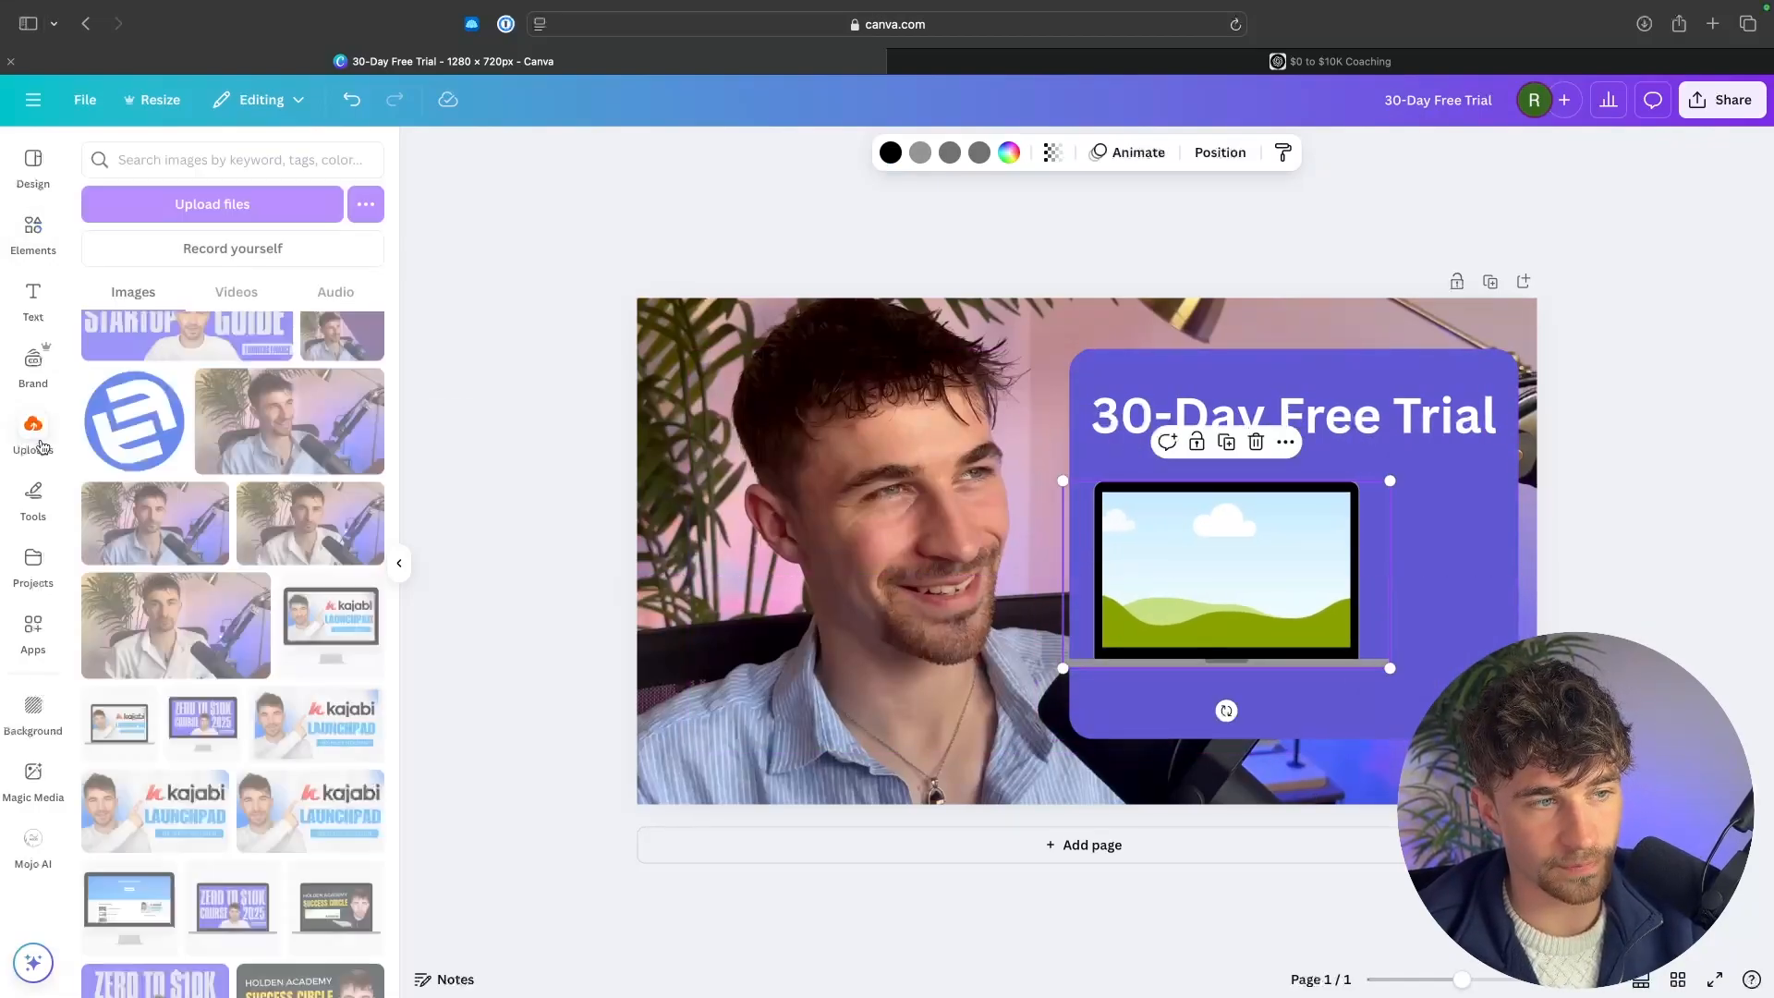
left_click_drag(314, 726, 1468, 575)
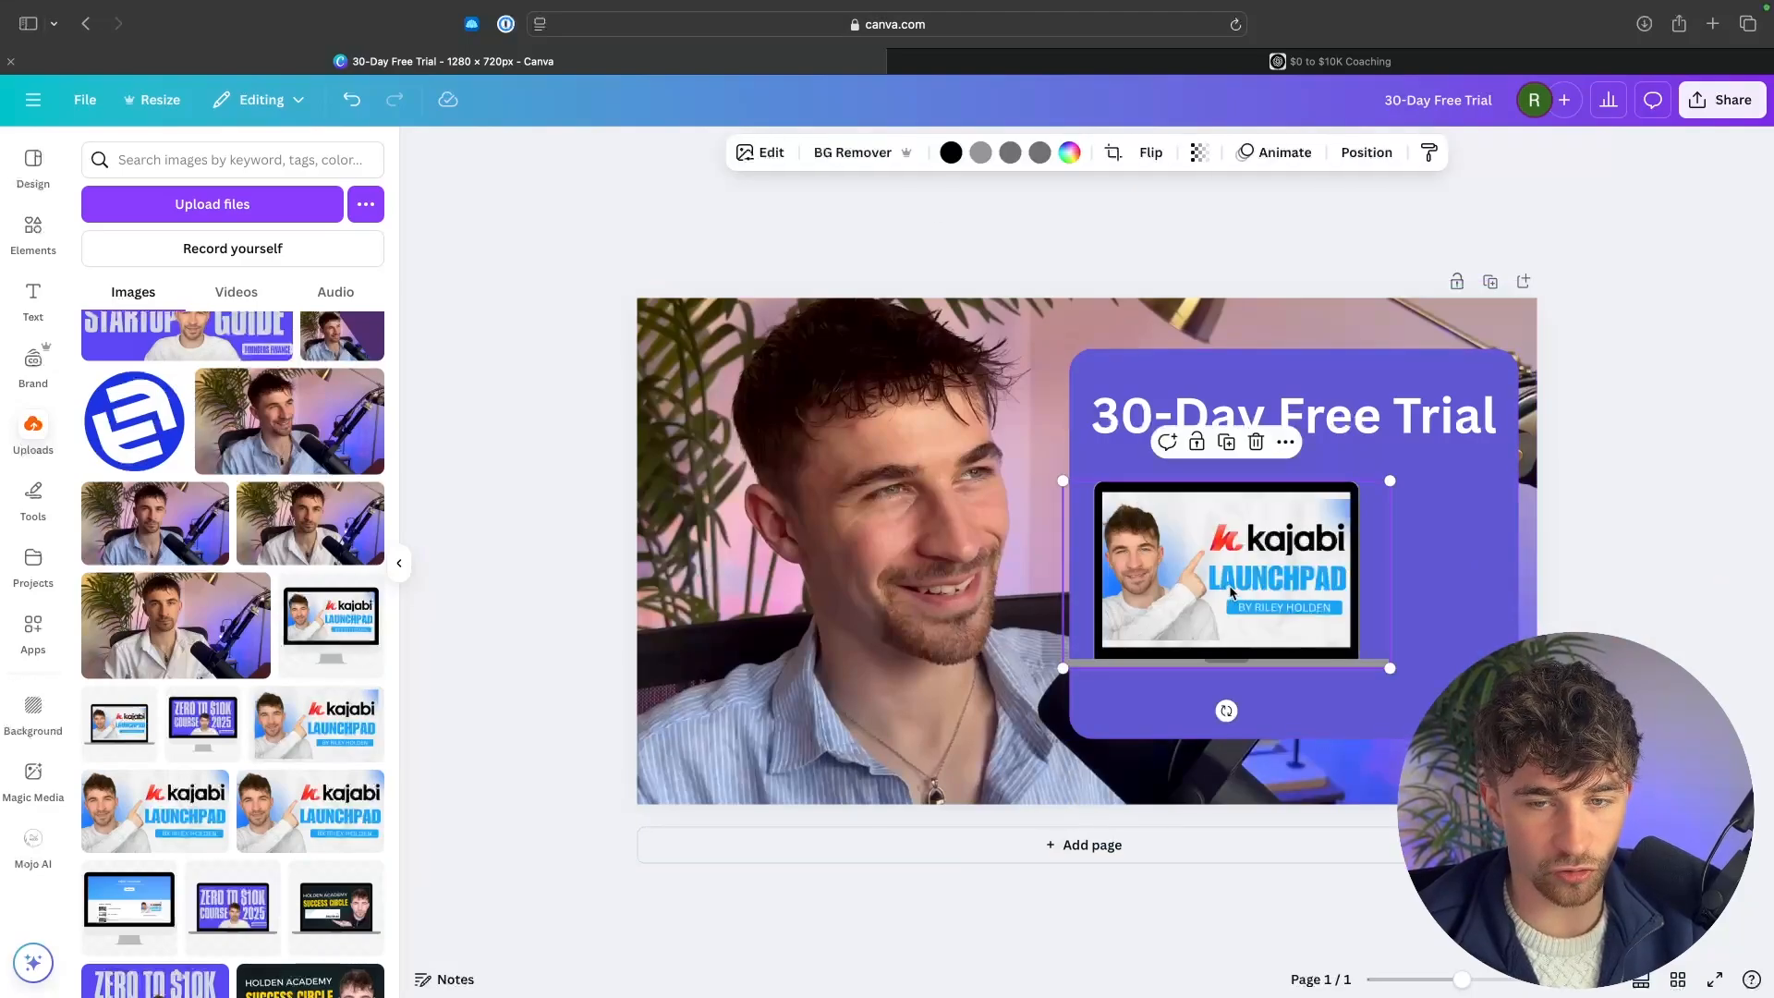
left_click_drag(1390, 677, 1232, 638)
left_click(1291, 547)
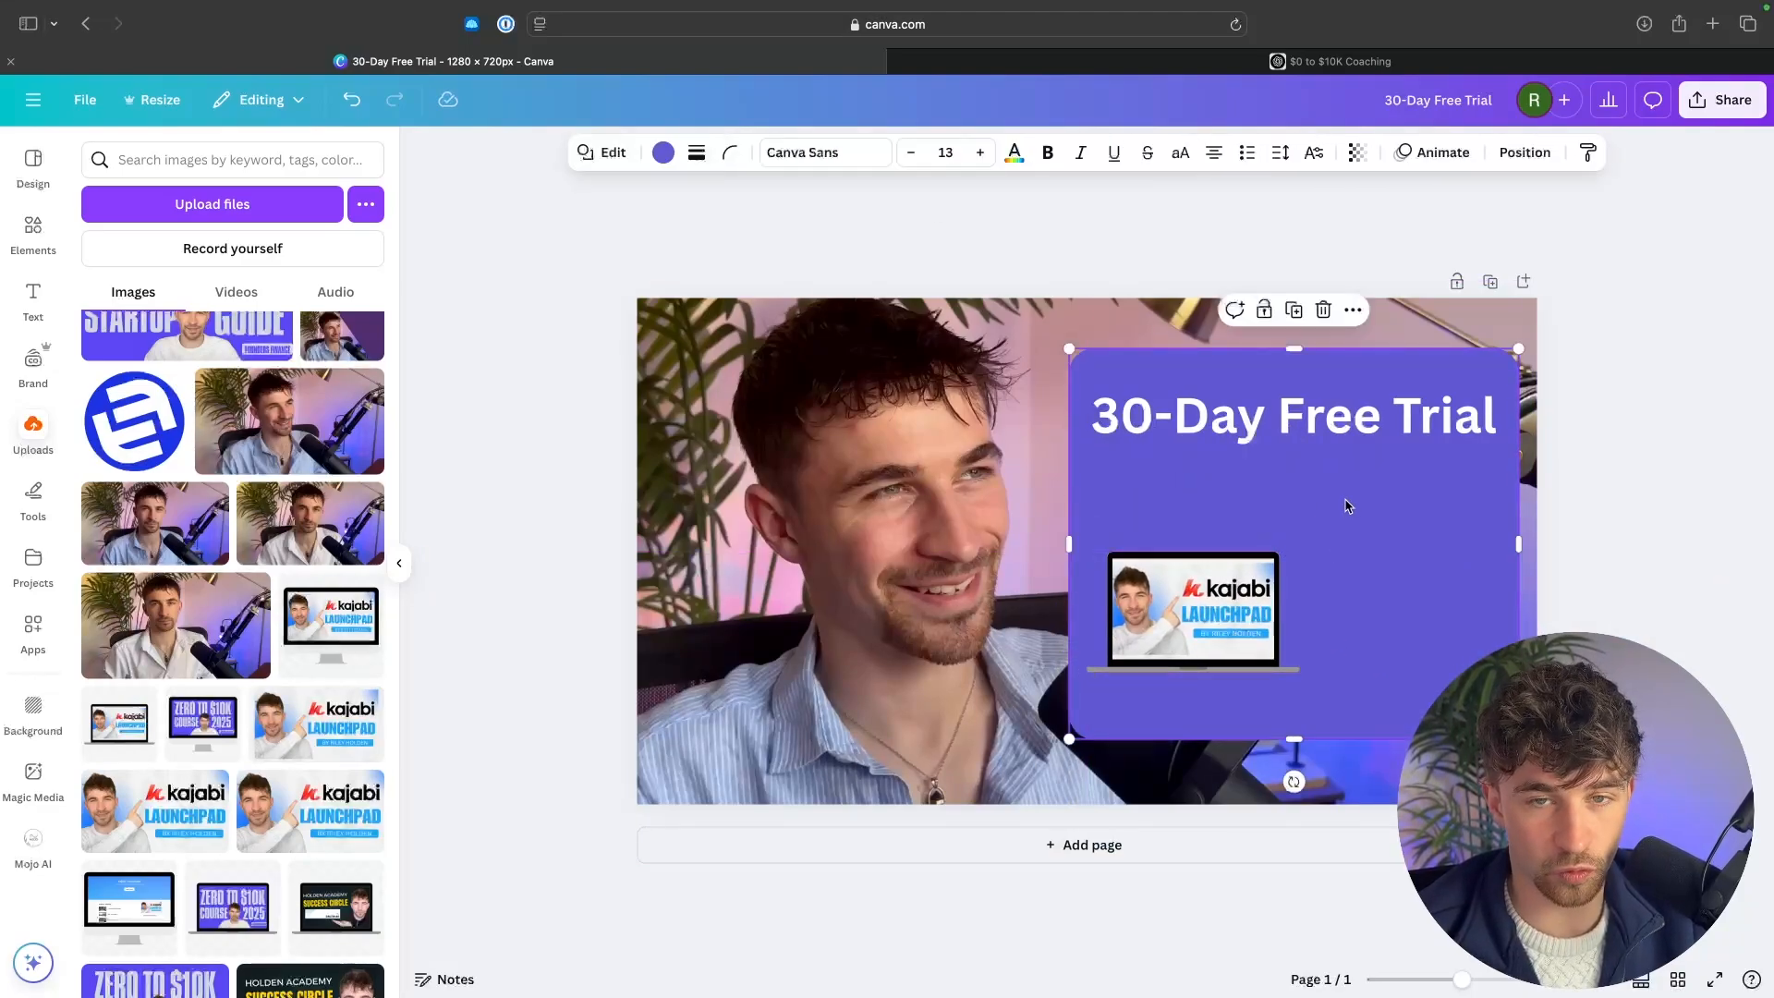
Compare the Canva design with the promotional image on the reference page.
left_click(904, 238)
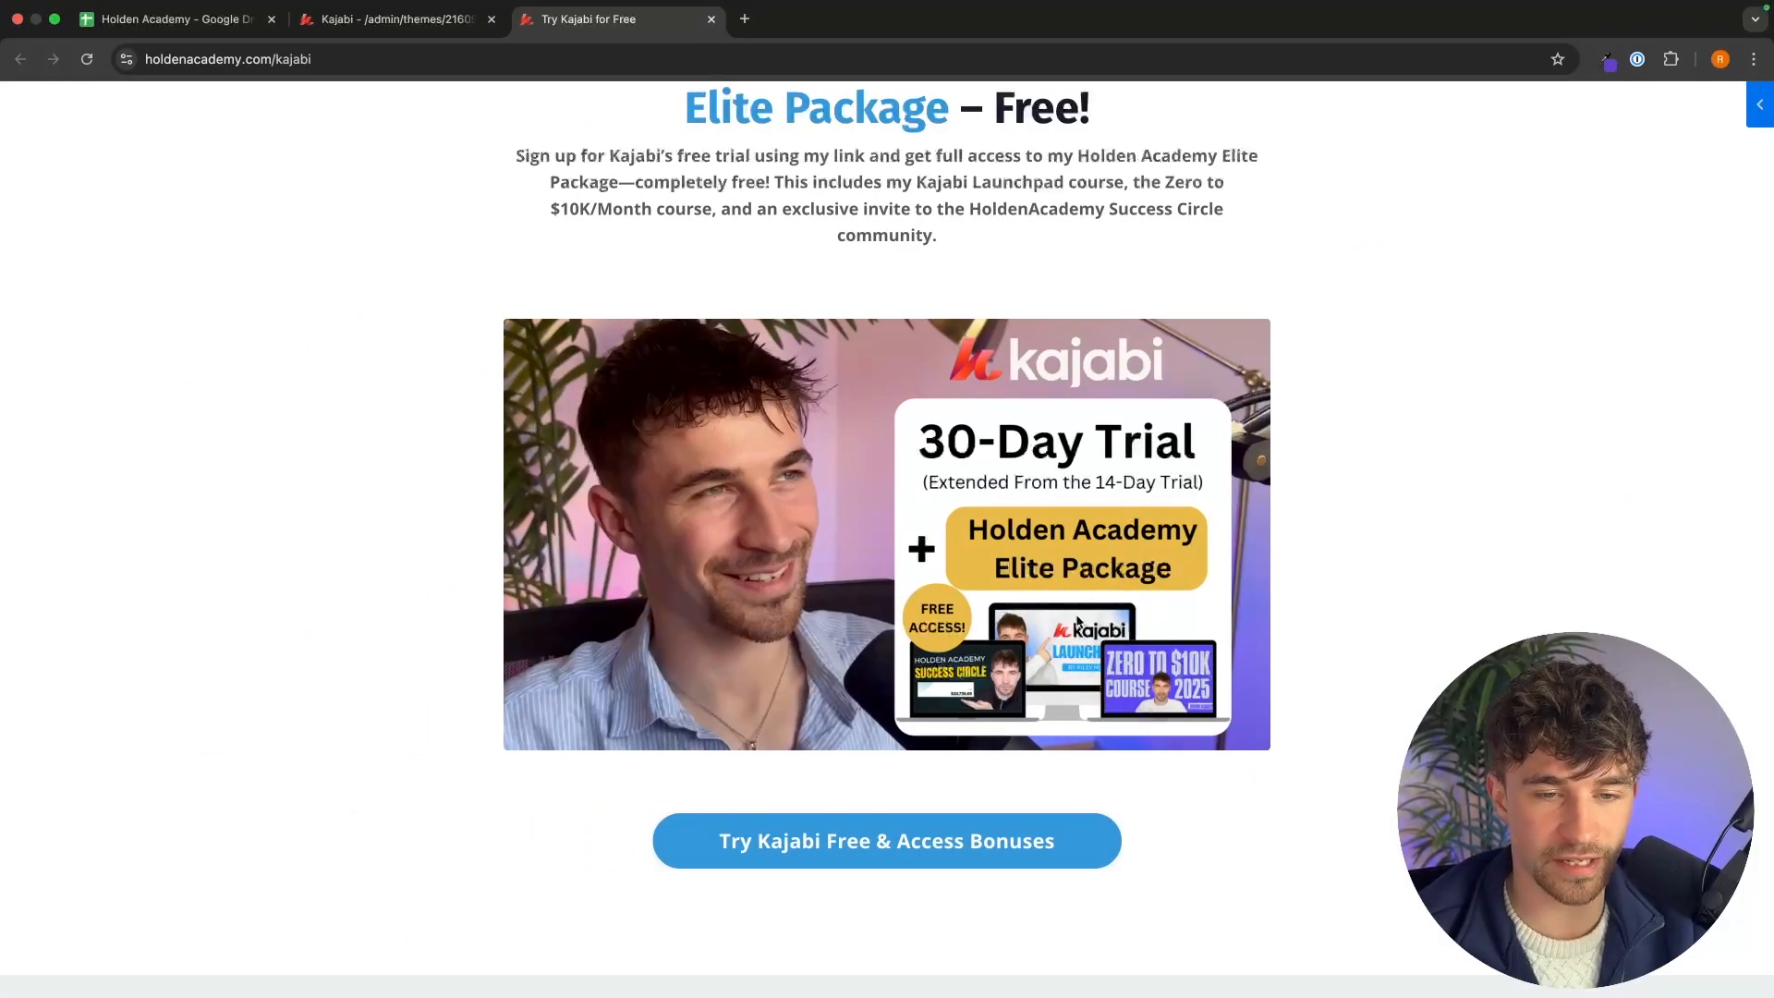
key("ctrl+Right")
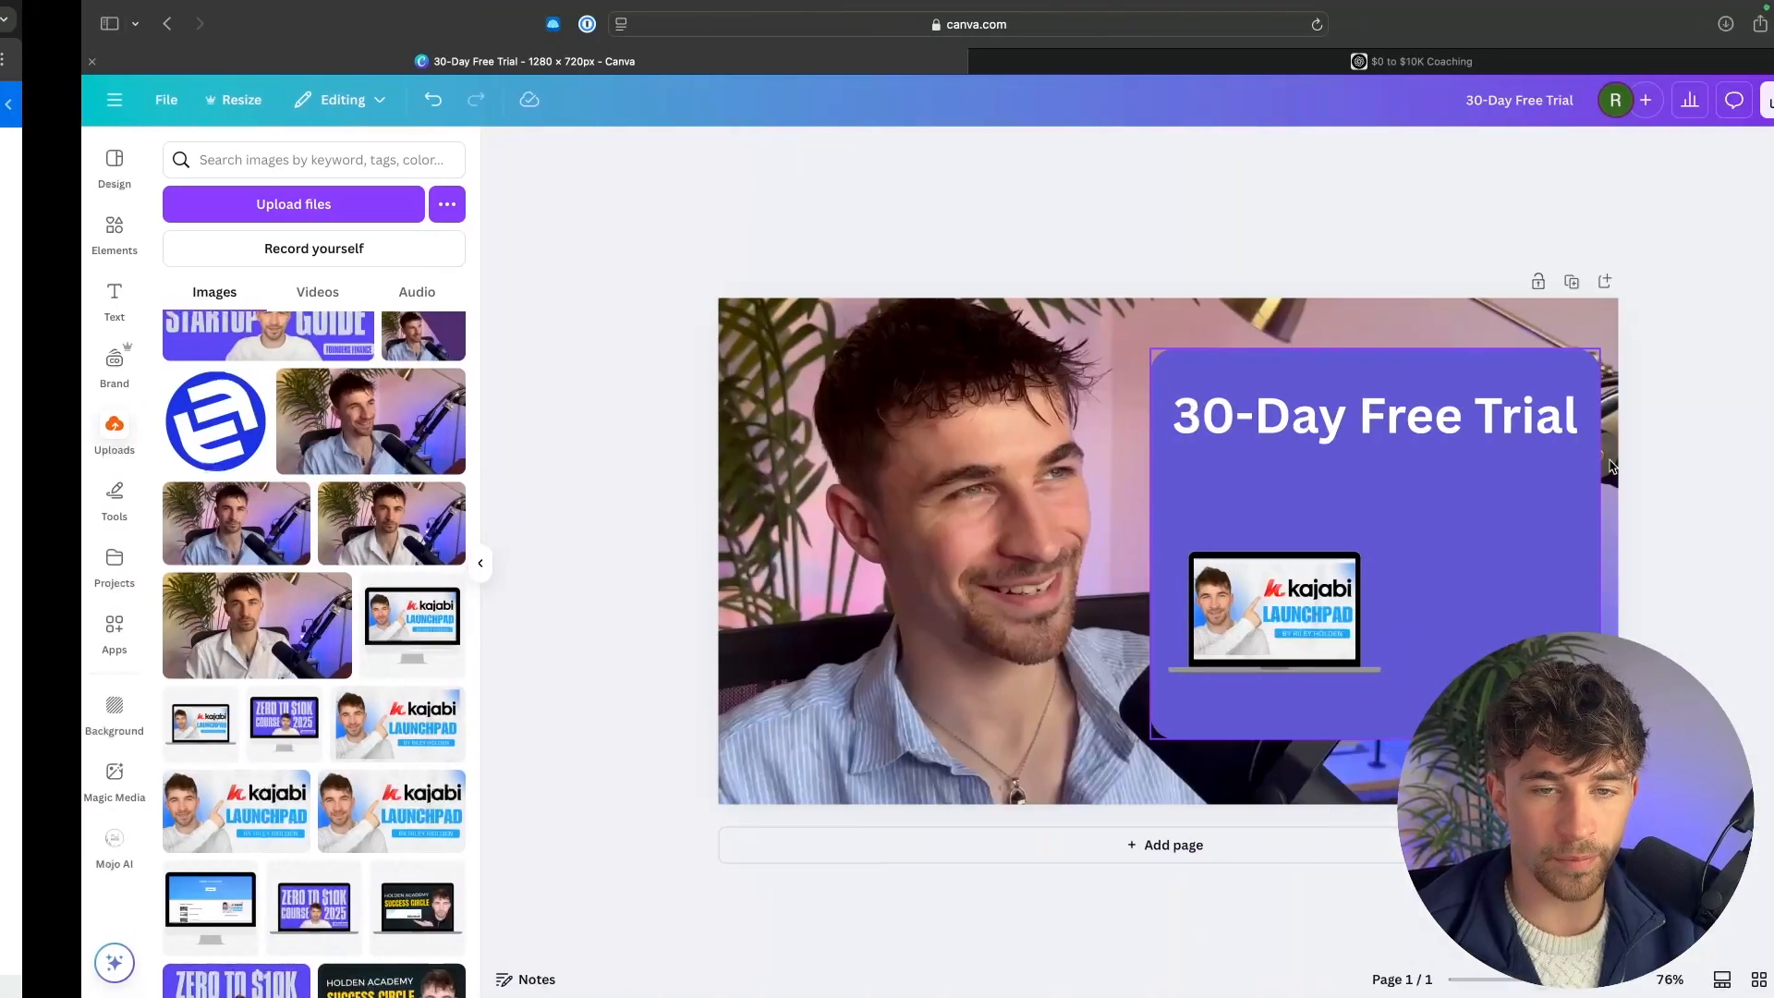
key("ctrl+Left")
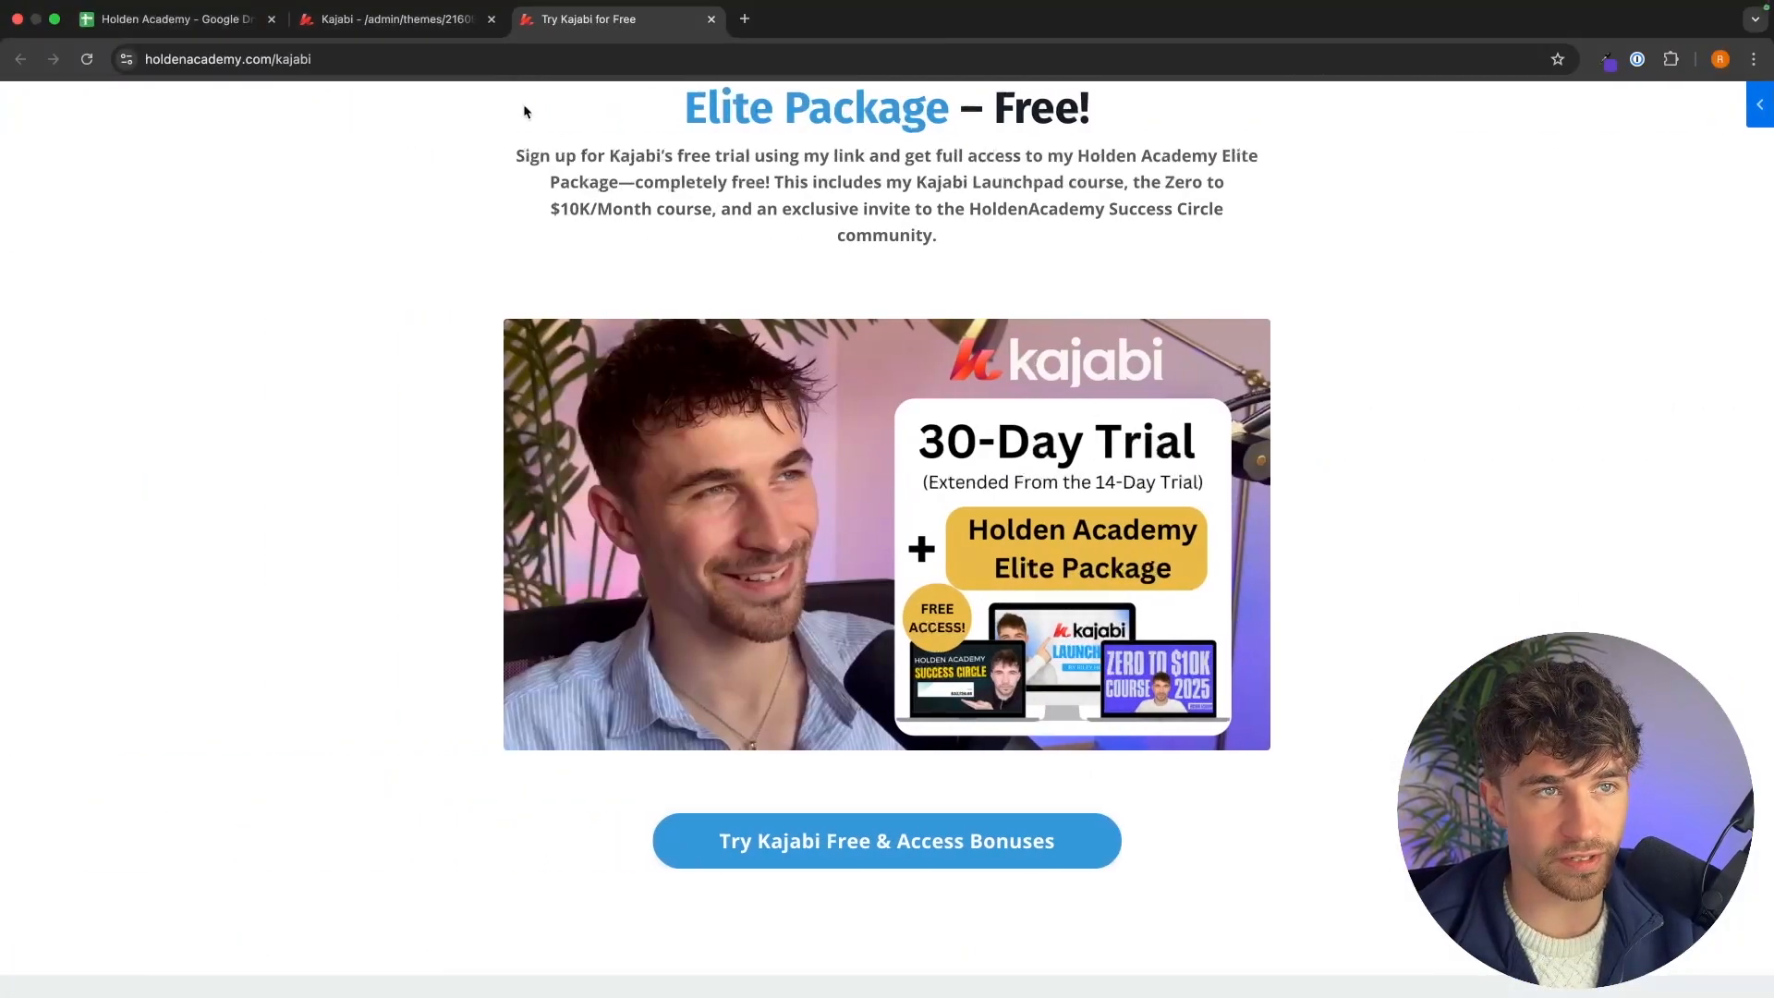
Upload the finished design "Add a heading-2.png" as the Image section's picture in the Kajabi editor.
left_click(448, 21)
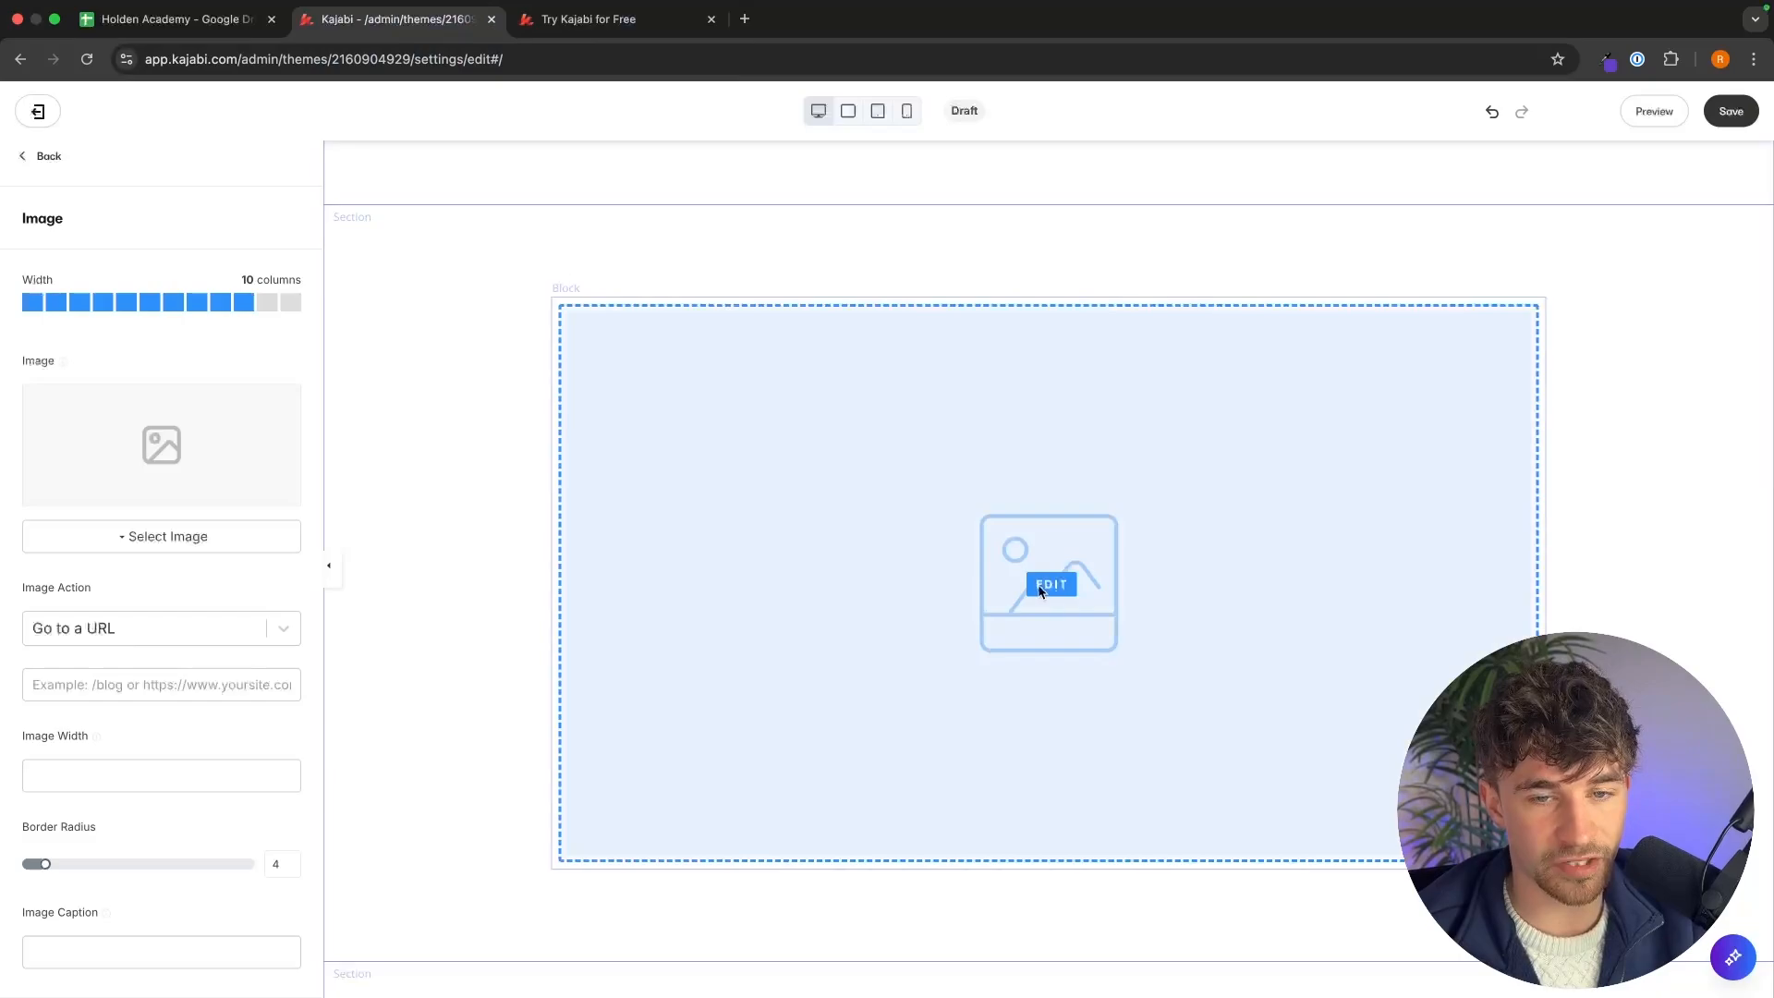
left_click(176, 541)
left_click(111, 571)
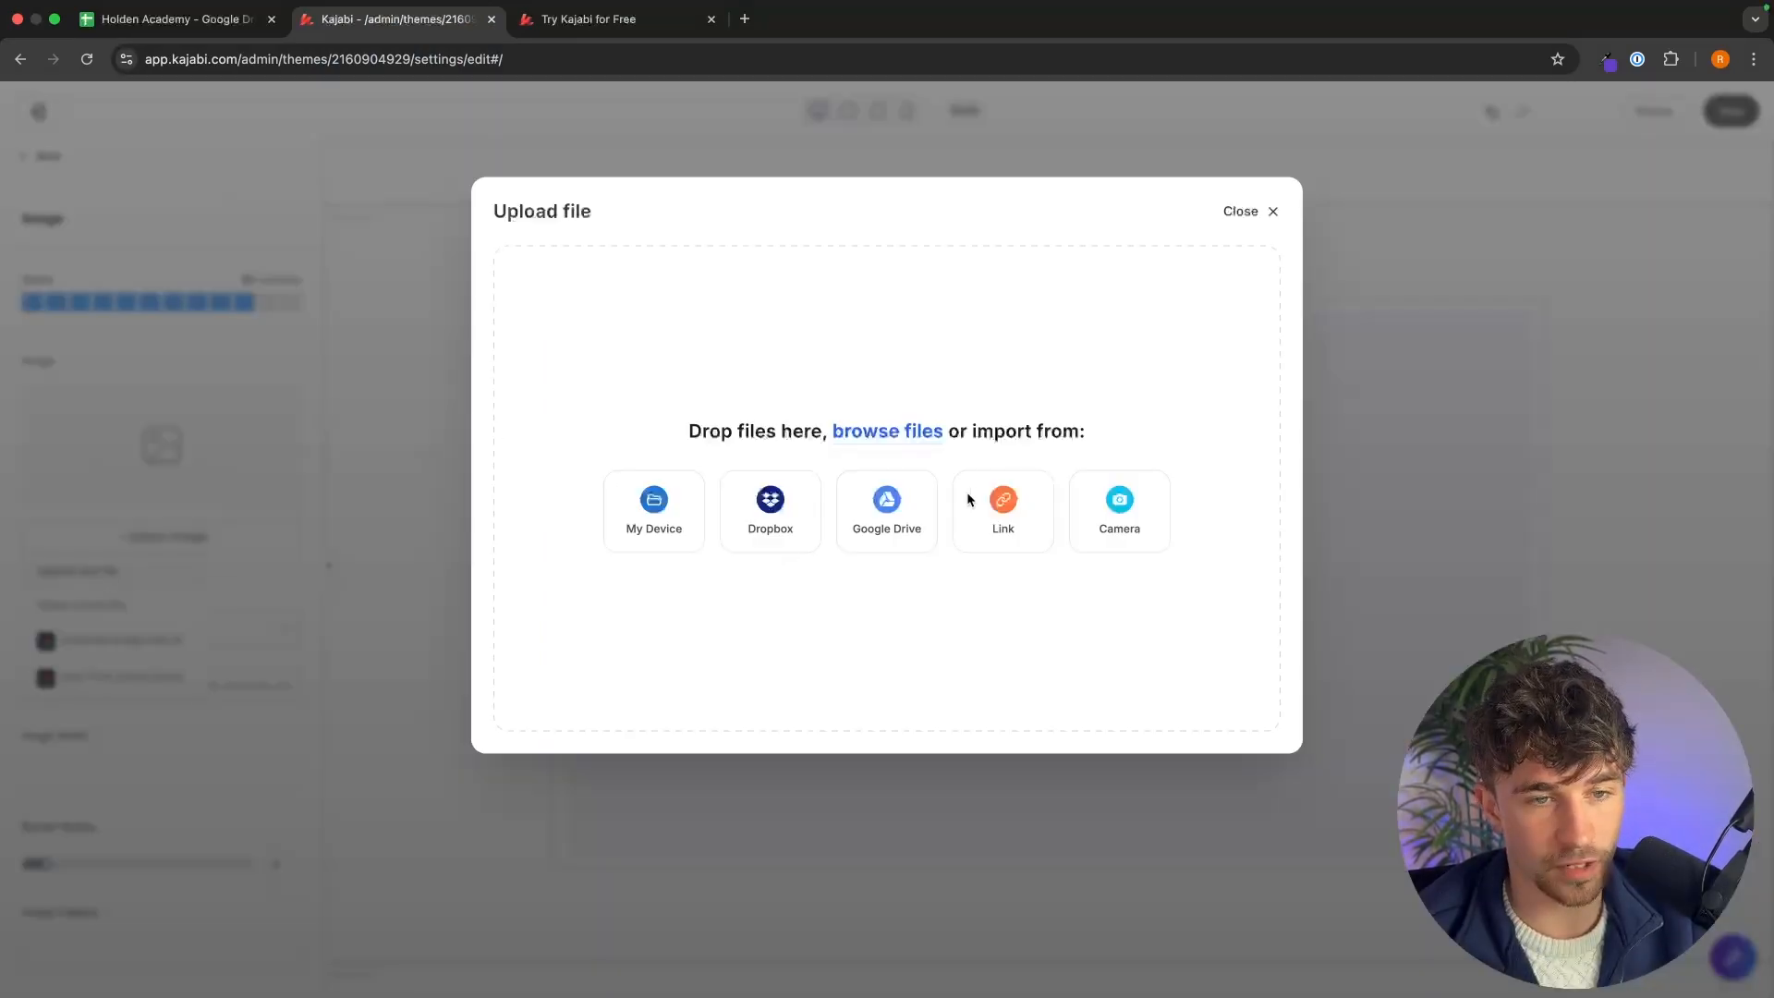
left_click(890, 433)
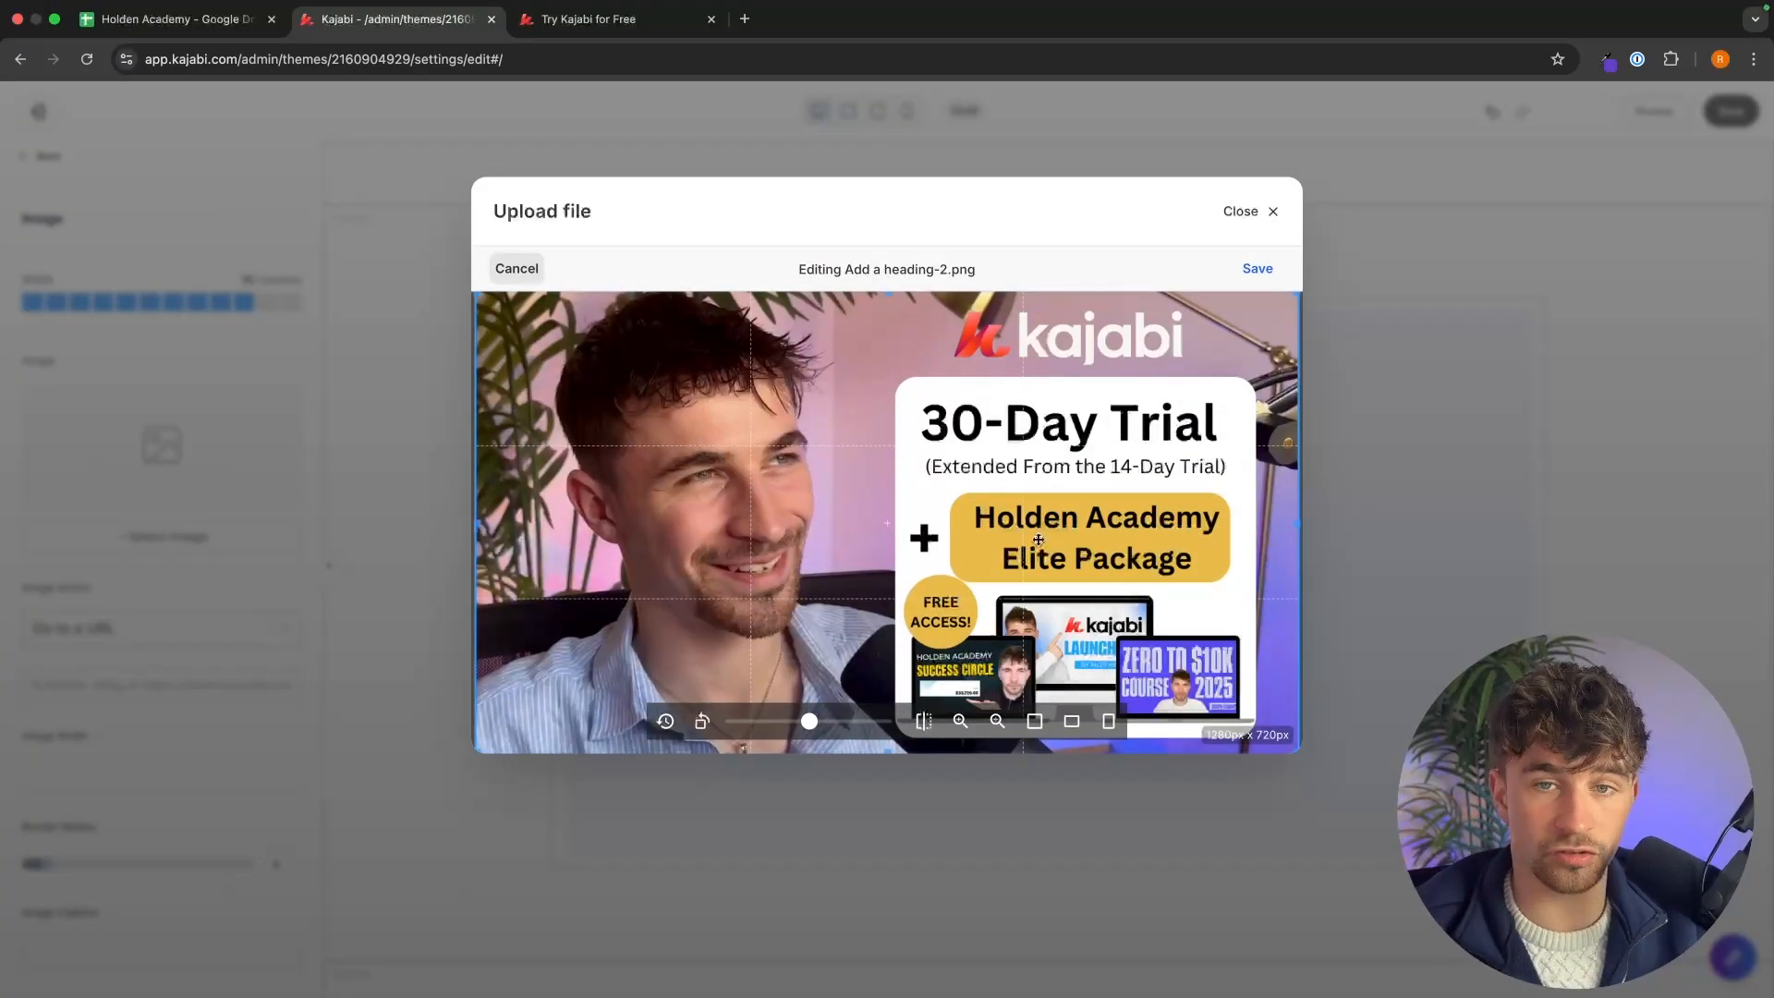
left_click(1257, 267)
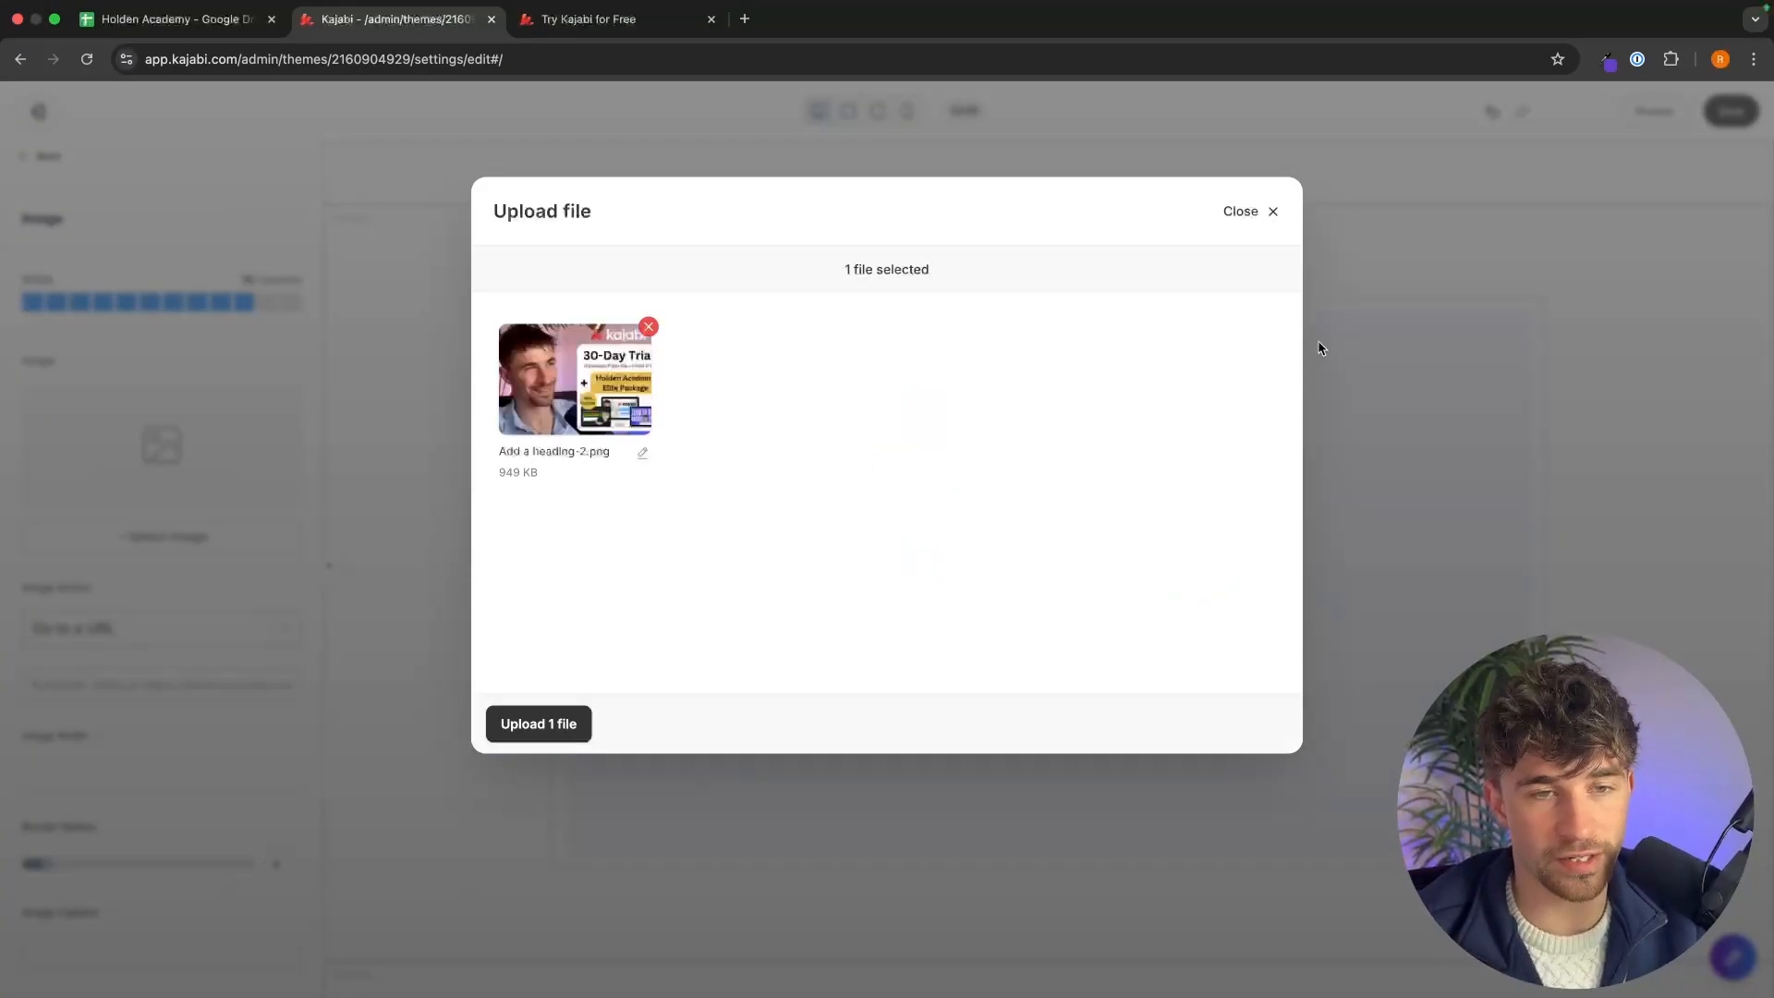
left_click(519, 713)
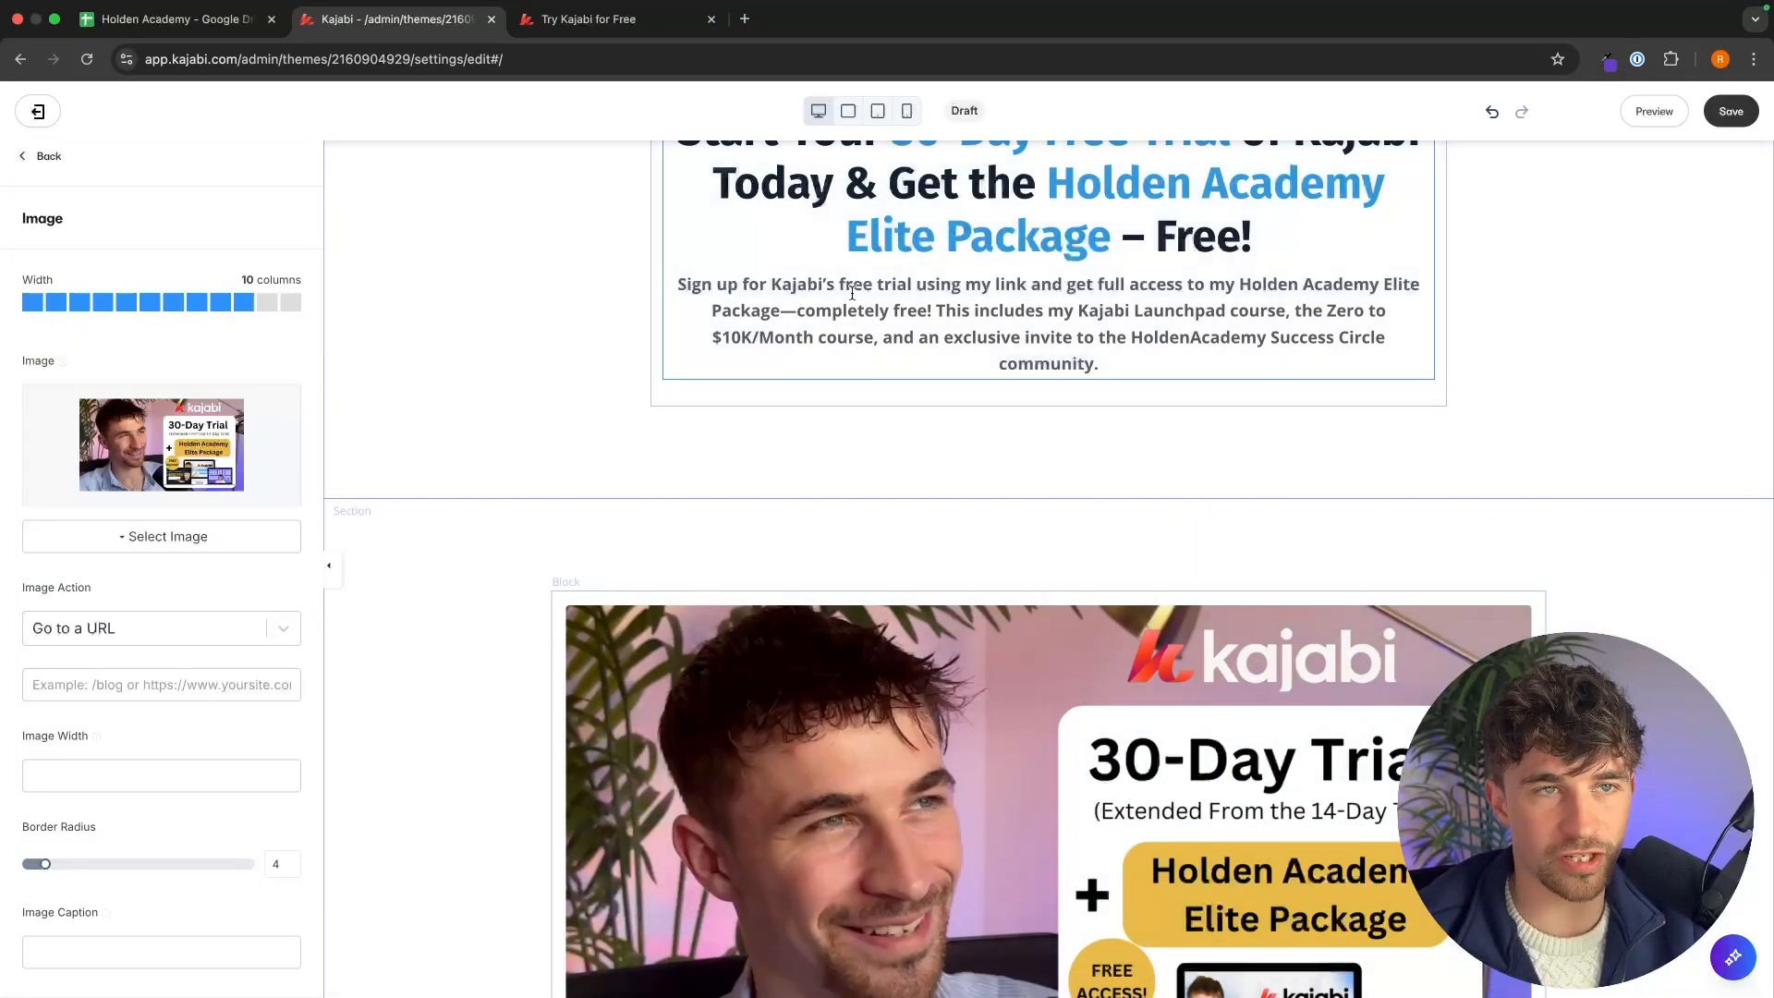
Set the Image section's top desktop padding to 0.
left_click(610, 19)
scroll(890, 371, "up", 3)
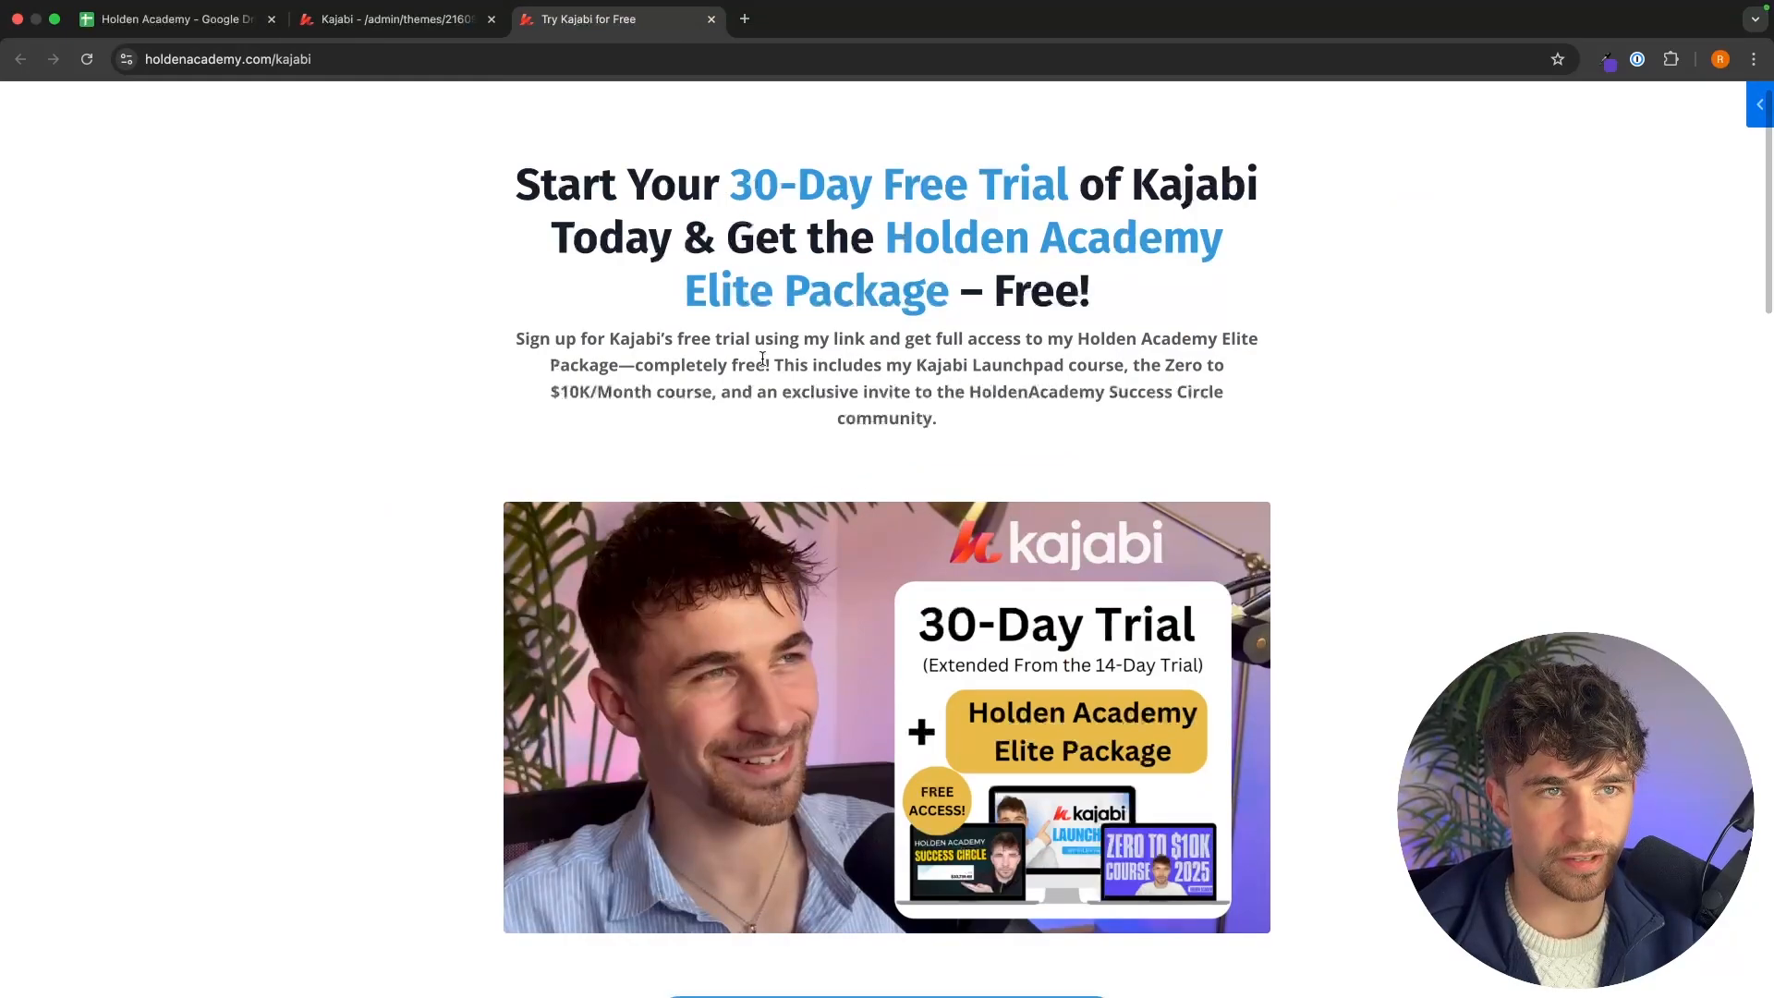
left_click(431, 26)
left_click(748, 277)
scroll(706, 275, "up", 1)
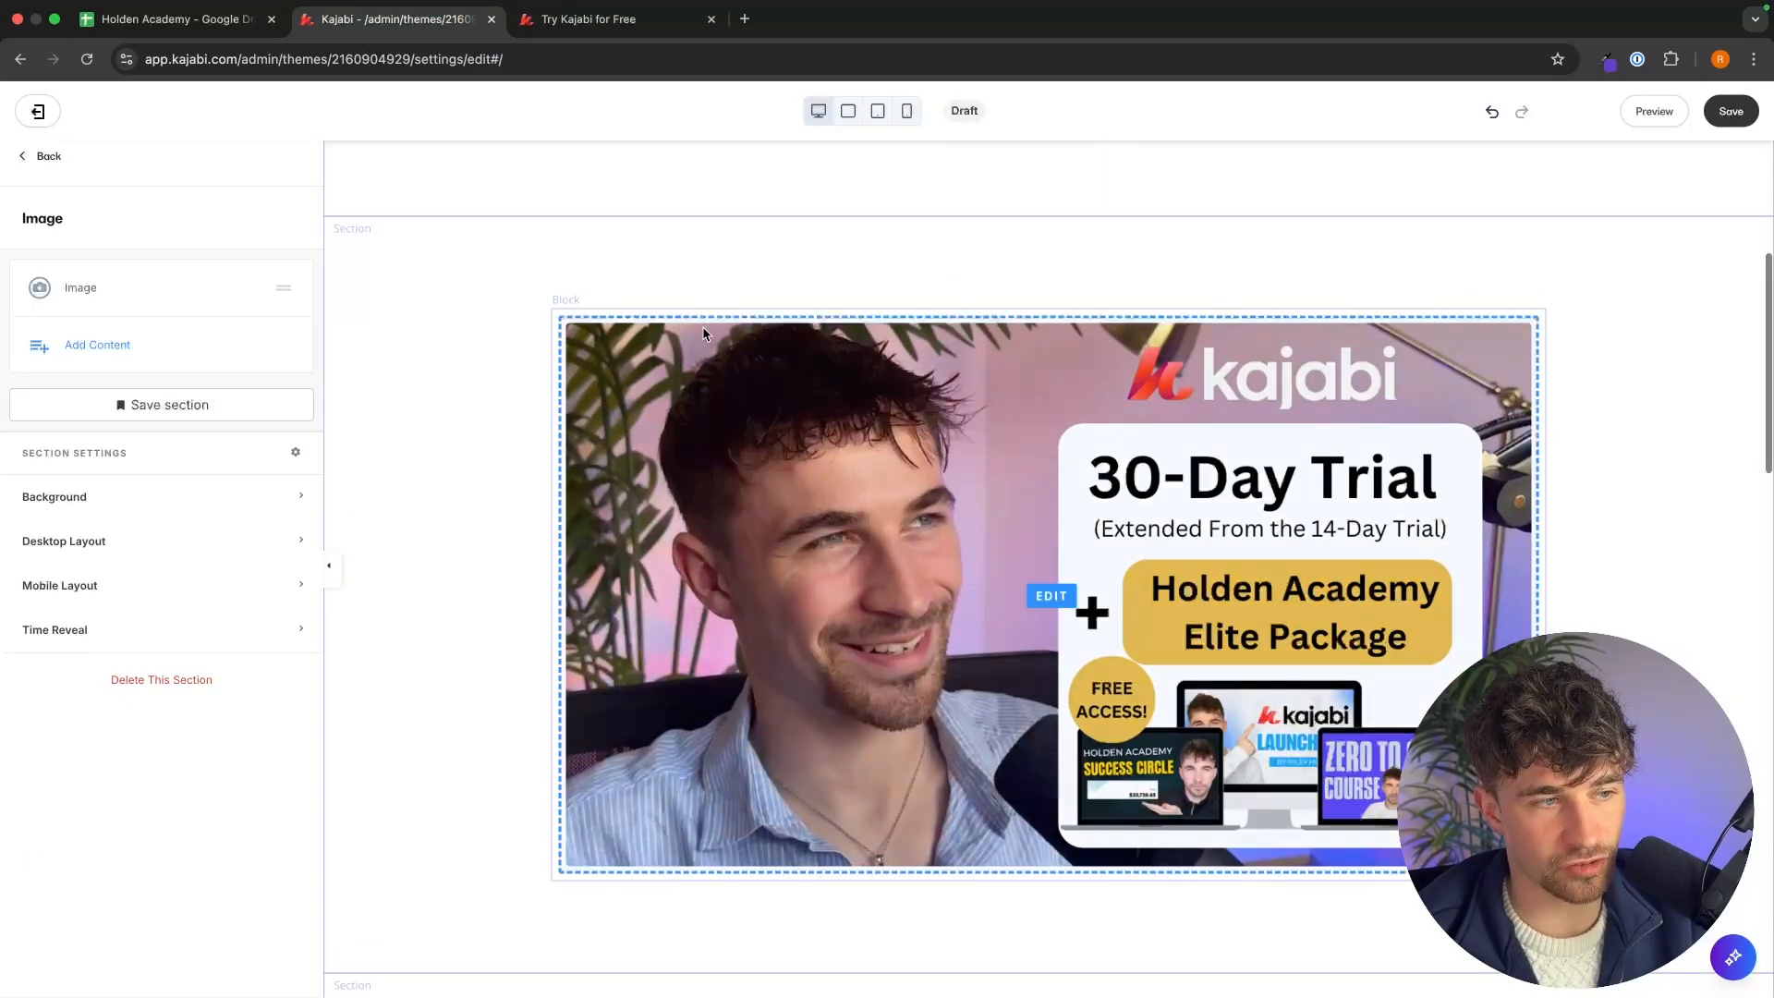
left_click(235, 536)
scroll(257, 519, "down", 3)
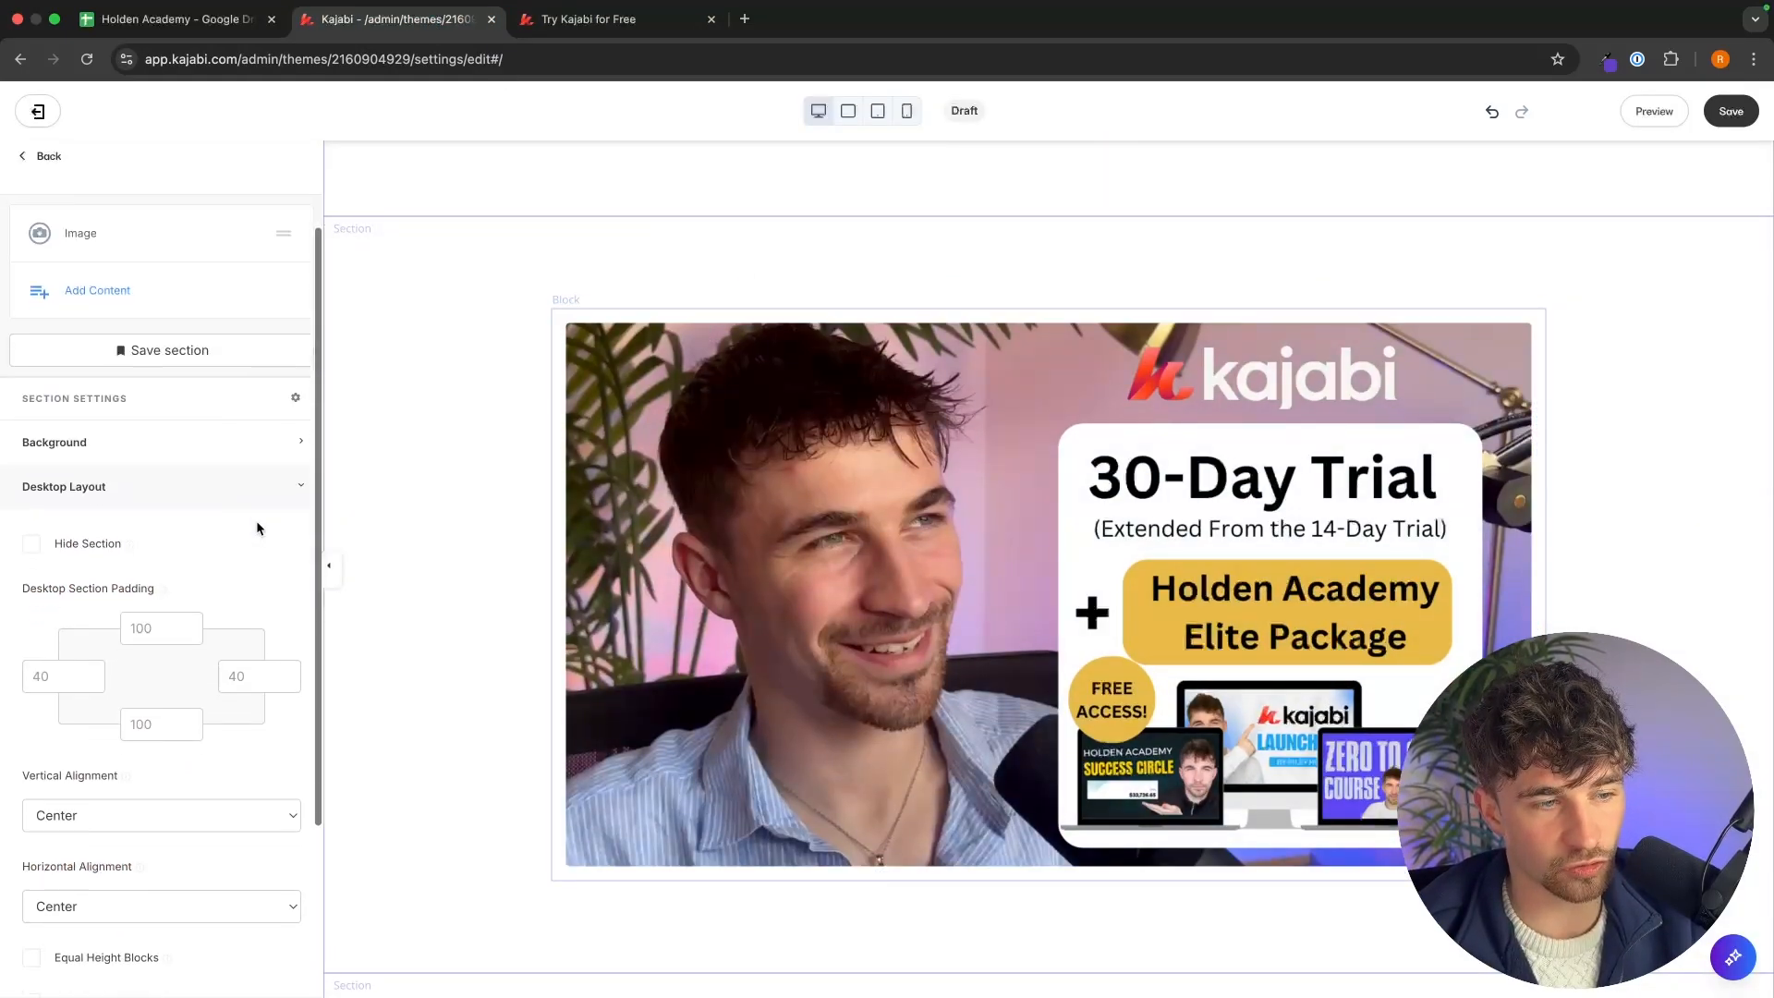
left_click(187, 580)
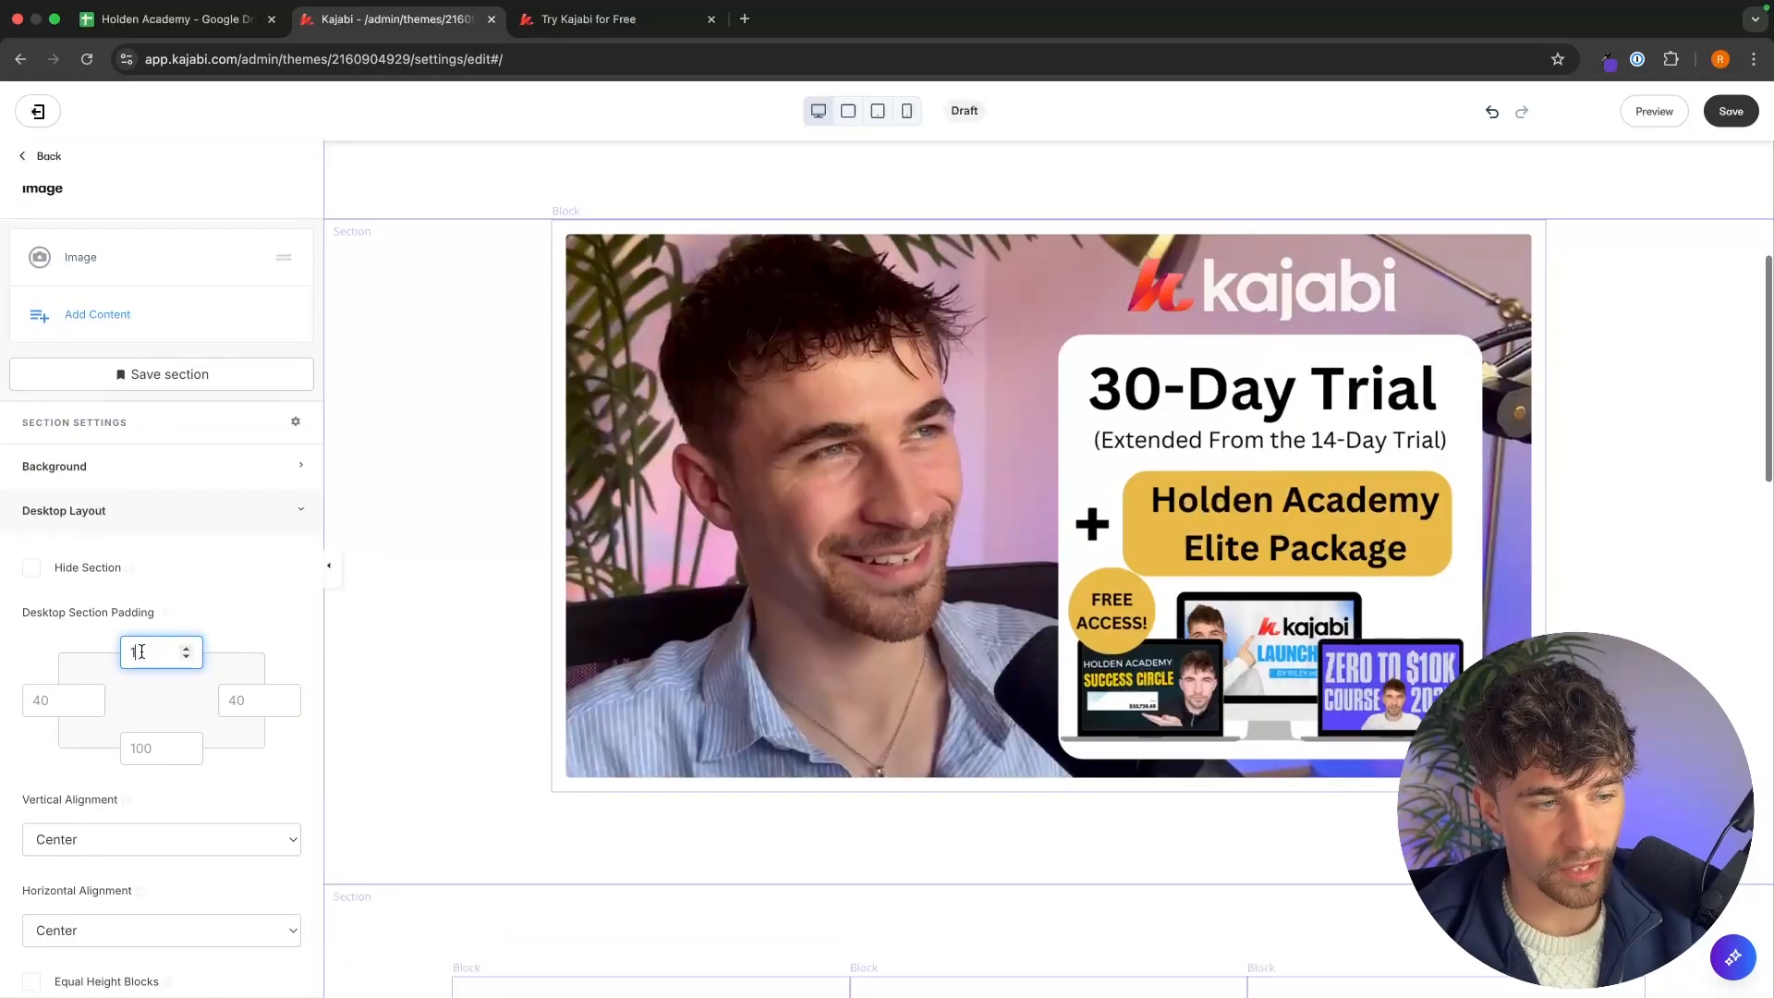
scroll(459, 601, "up", 5)
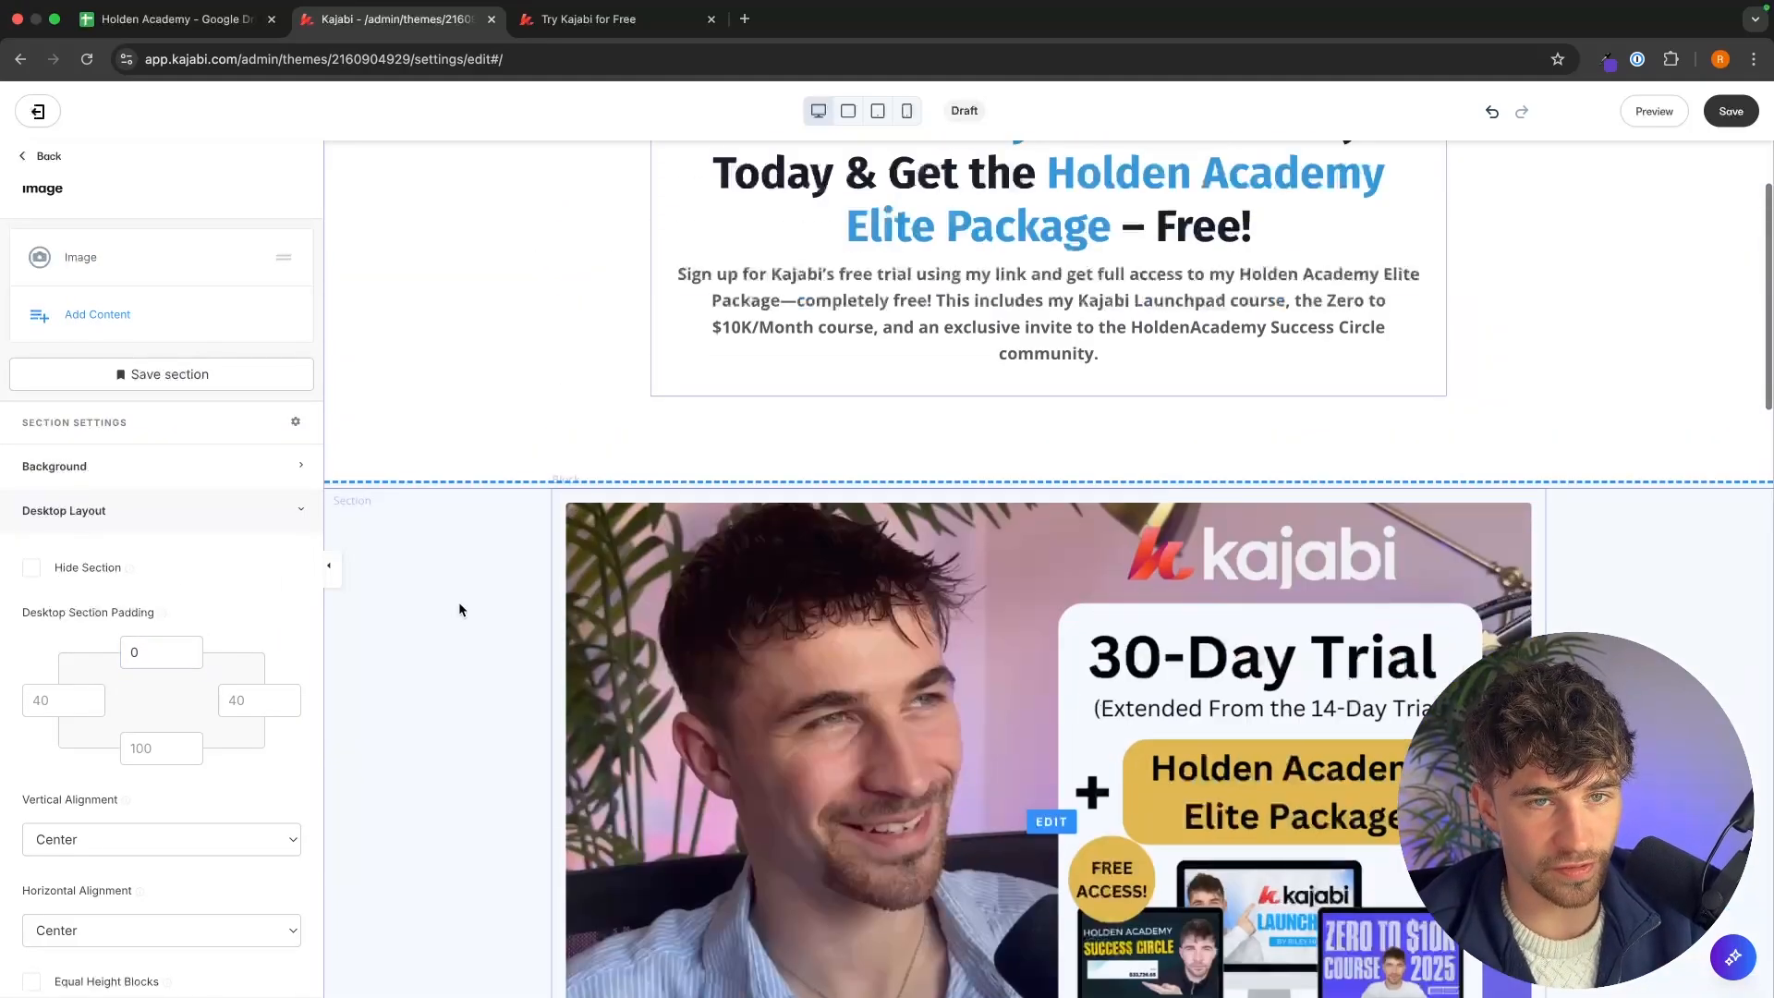
Set the Hero section's bottom desktop padding to 0.
left_click(542, 556)
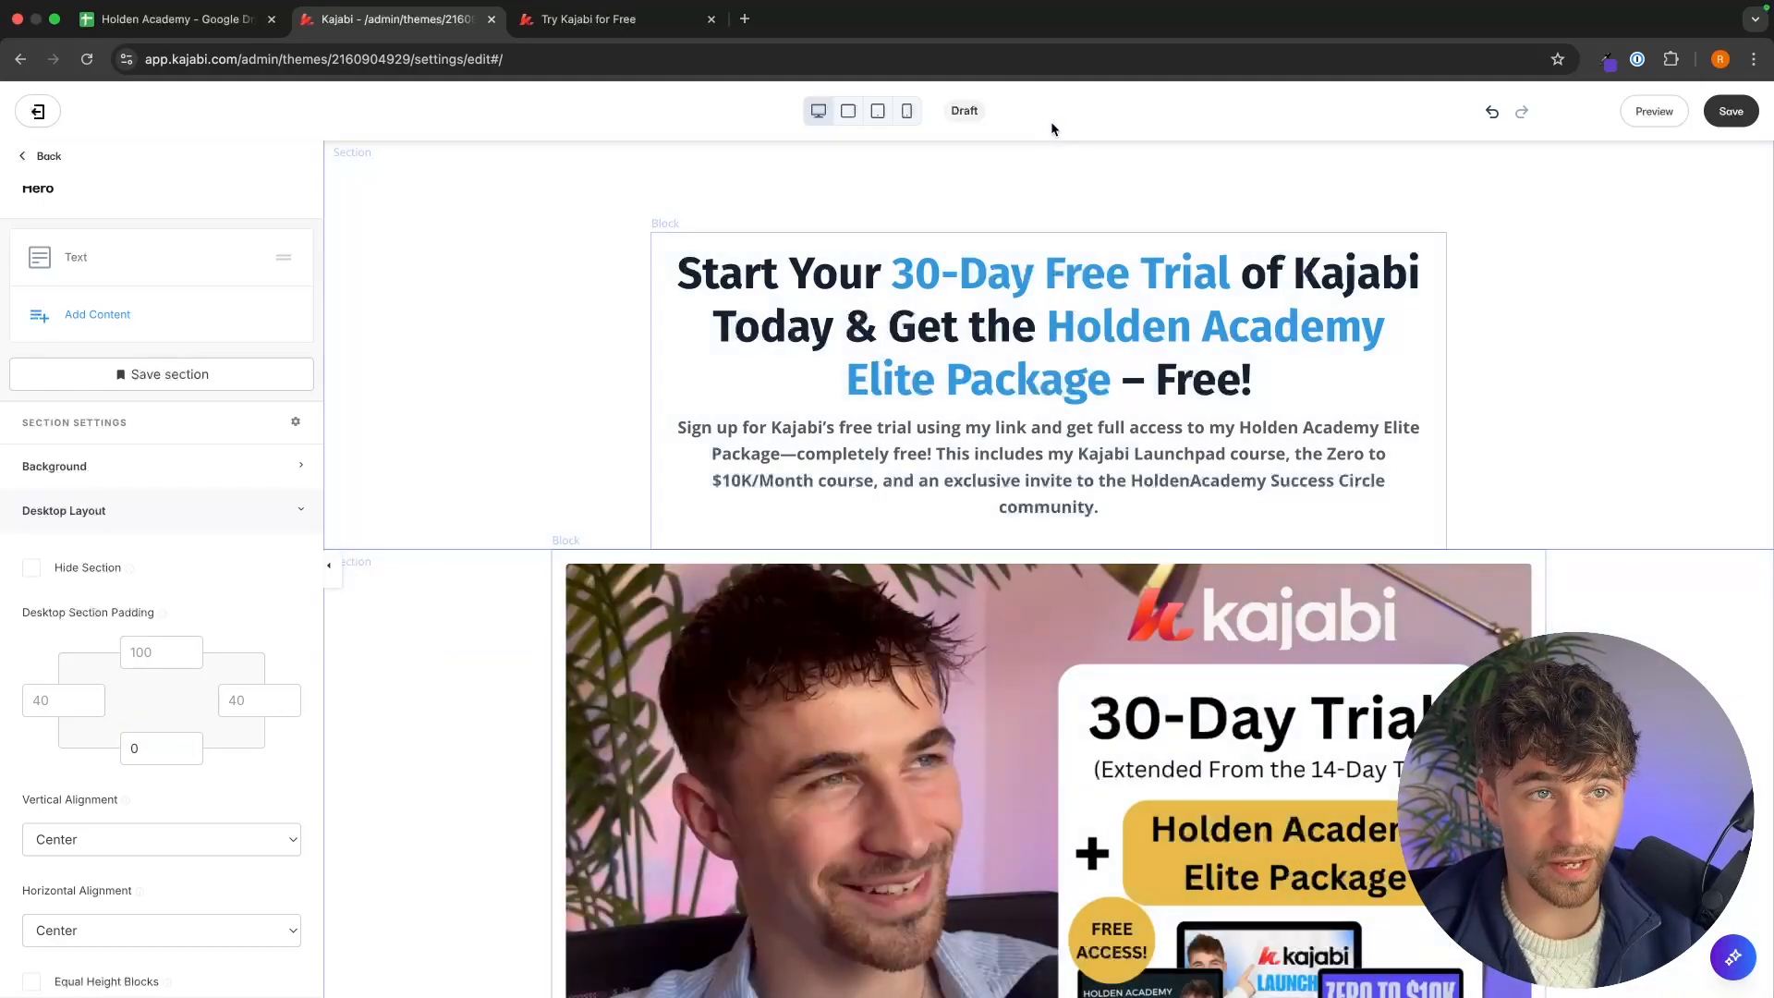
left_click(573, 21)
left_click(466, 27)
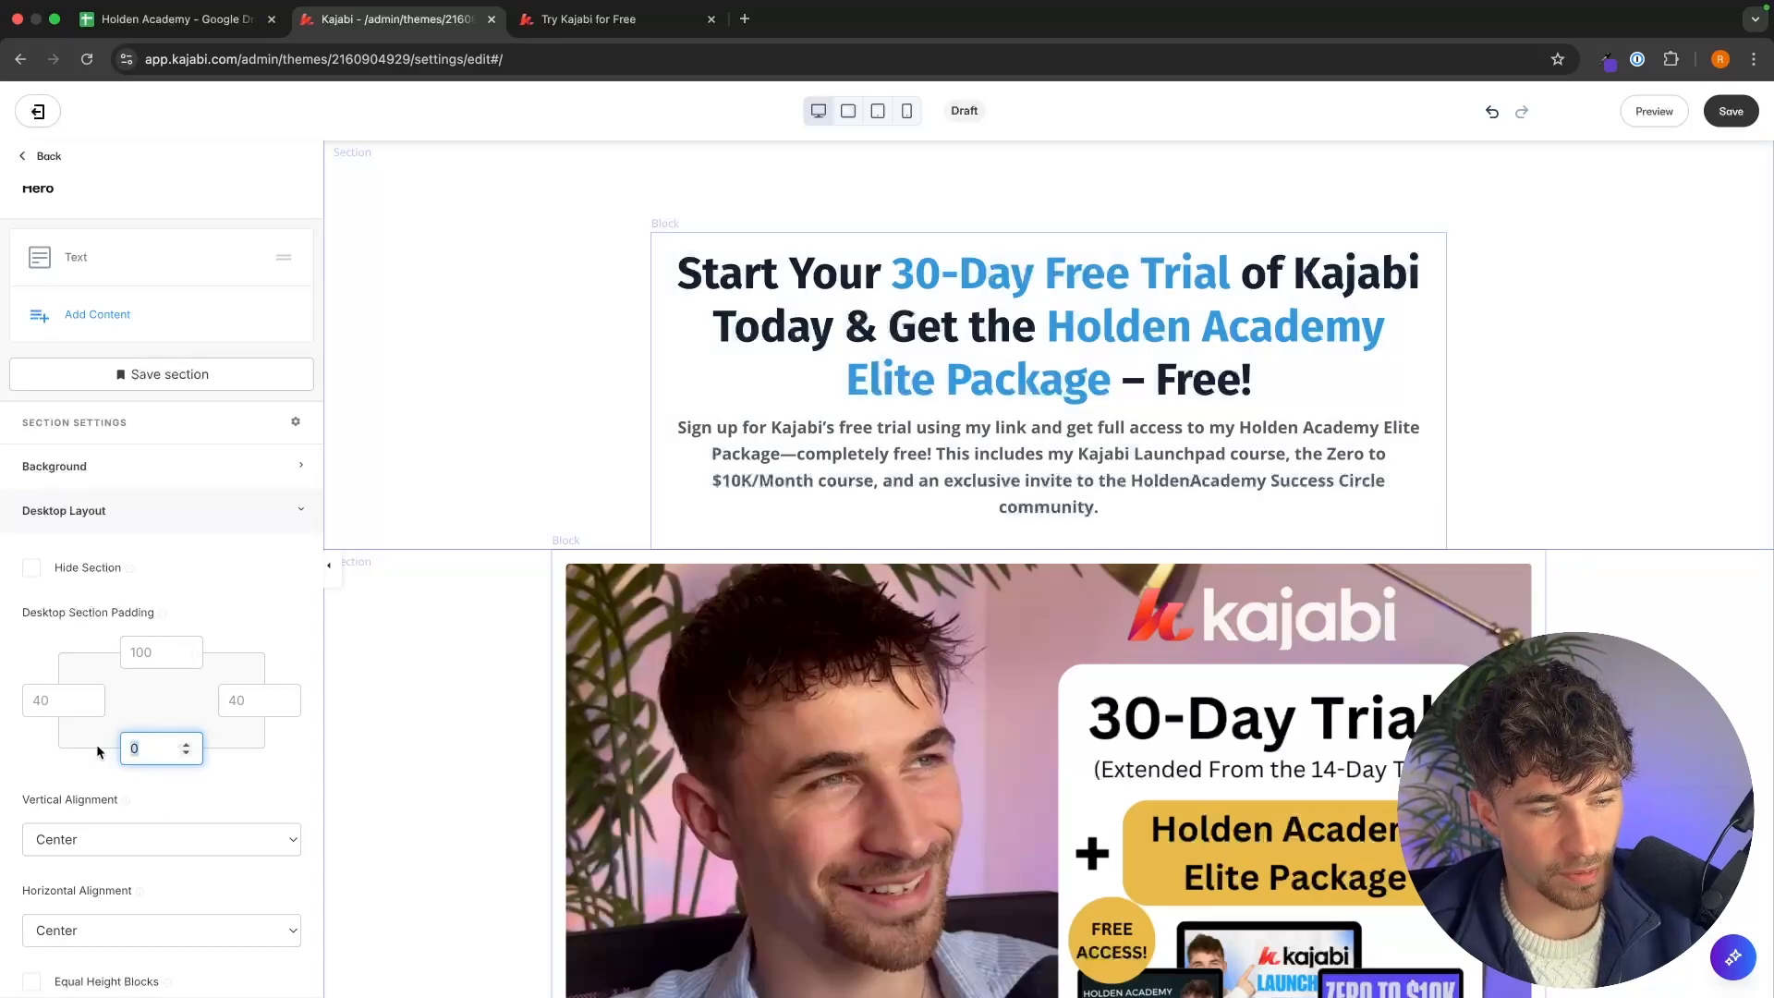
Set the Image section's top desktop padding to 20.
left_click(367, 728)
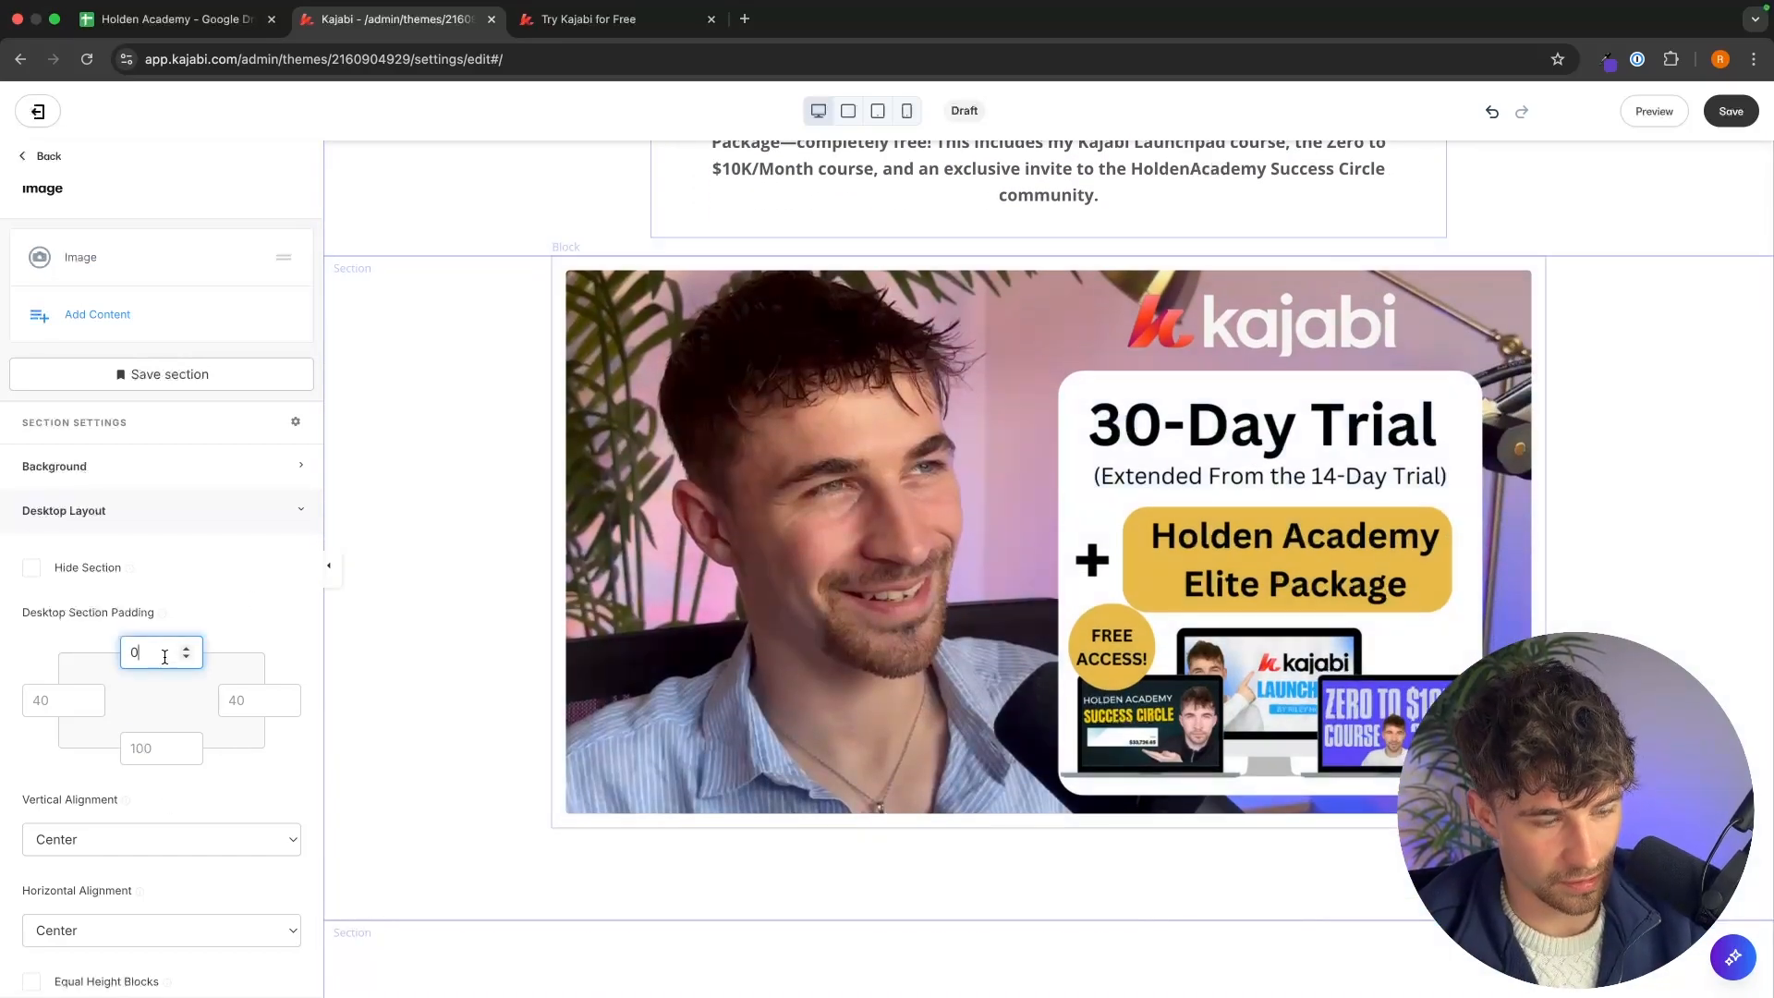
left_click(404, 587)
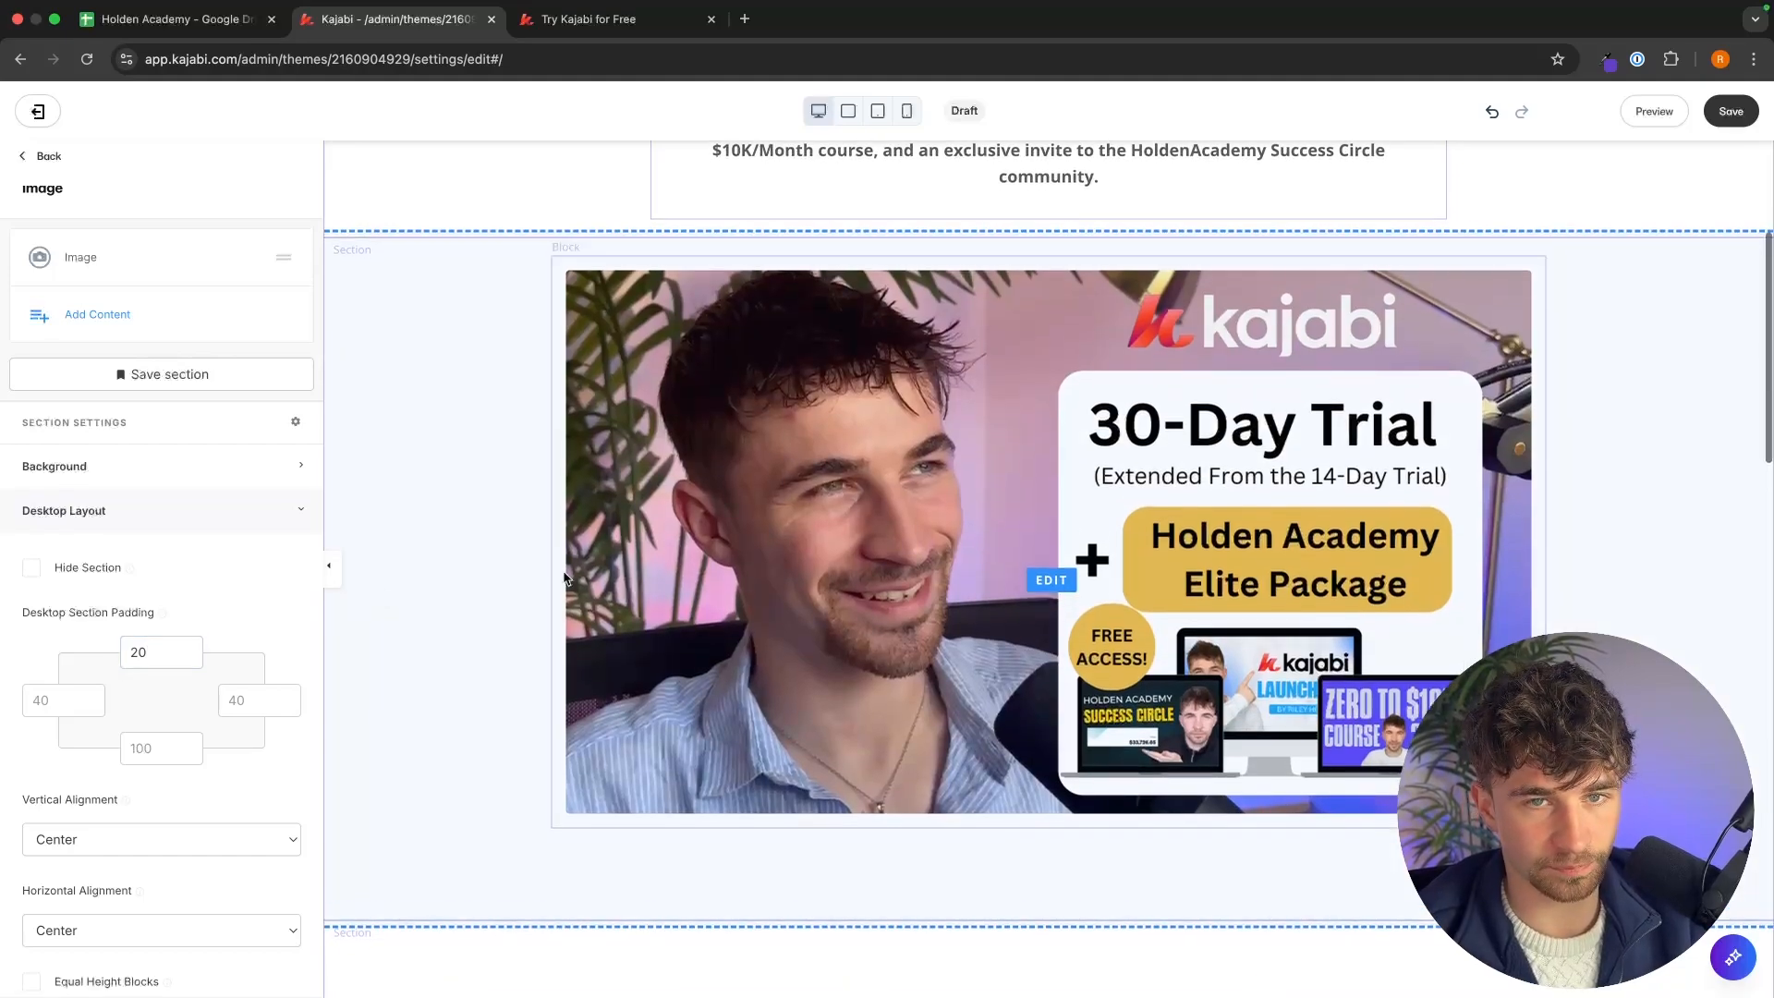
scroll(1108, 558, "up", 4)
scroll(1547, 449, "down", 10)
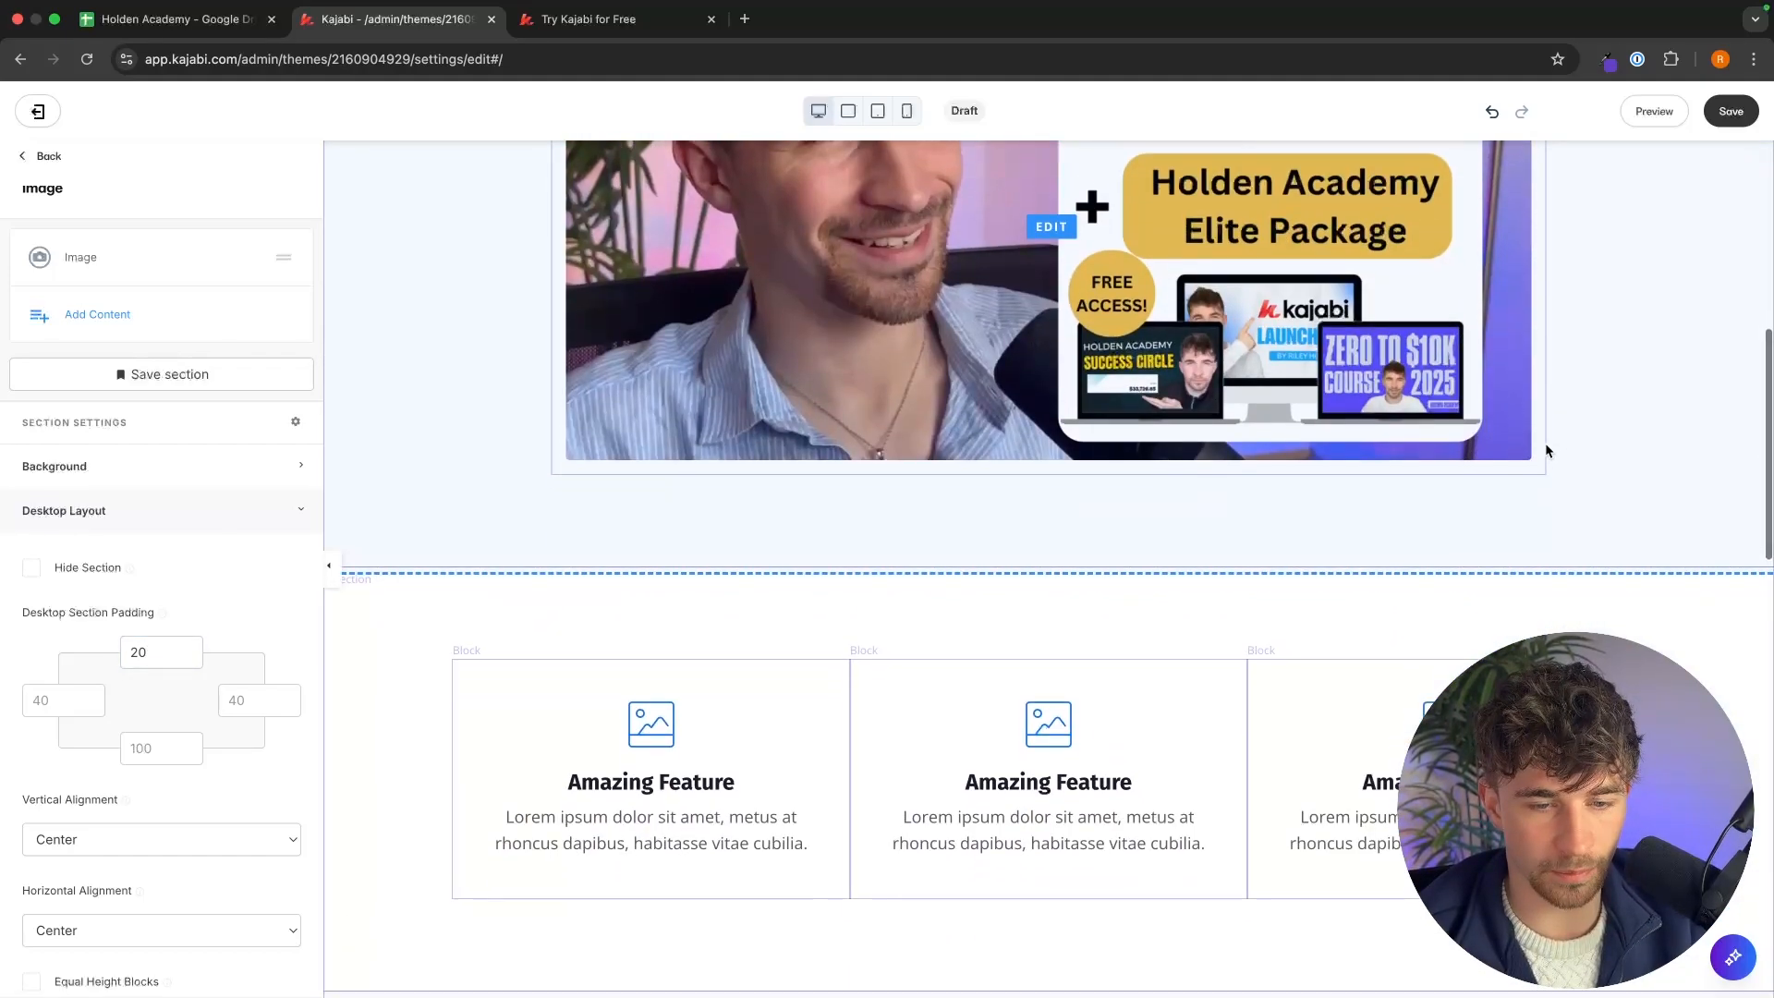
Compare the reference page below the image with the draft and return to the page's section list.
left_click(589, 18)
scroll(848, 380, "down", 6)
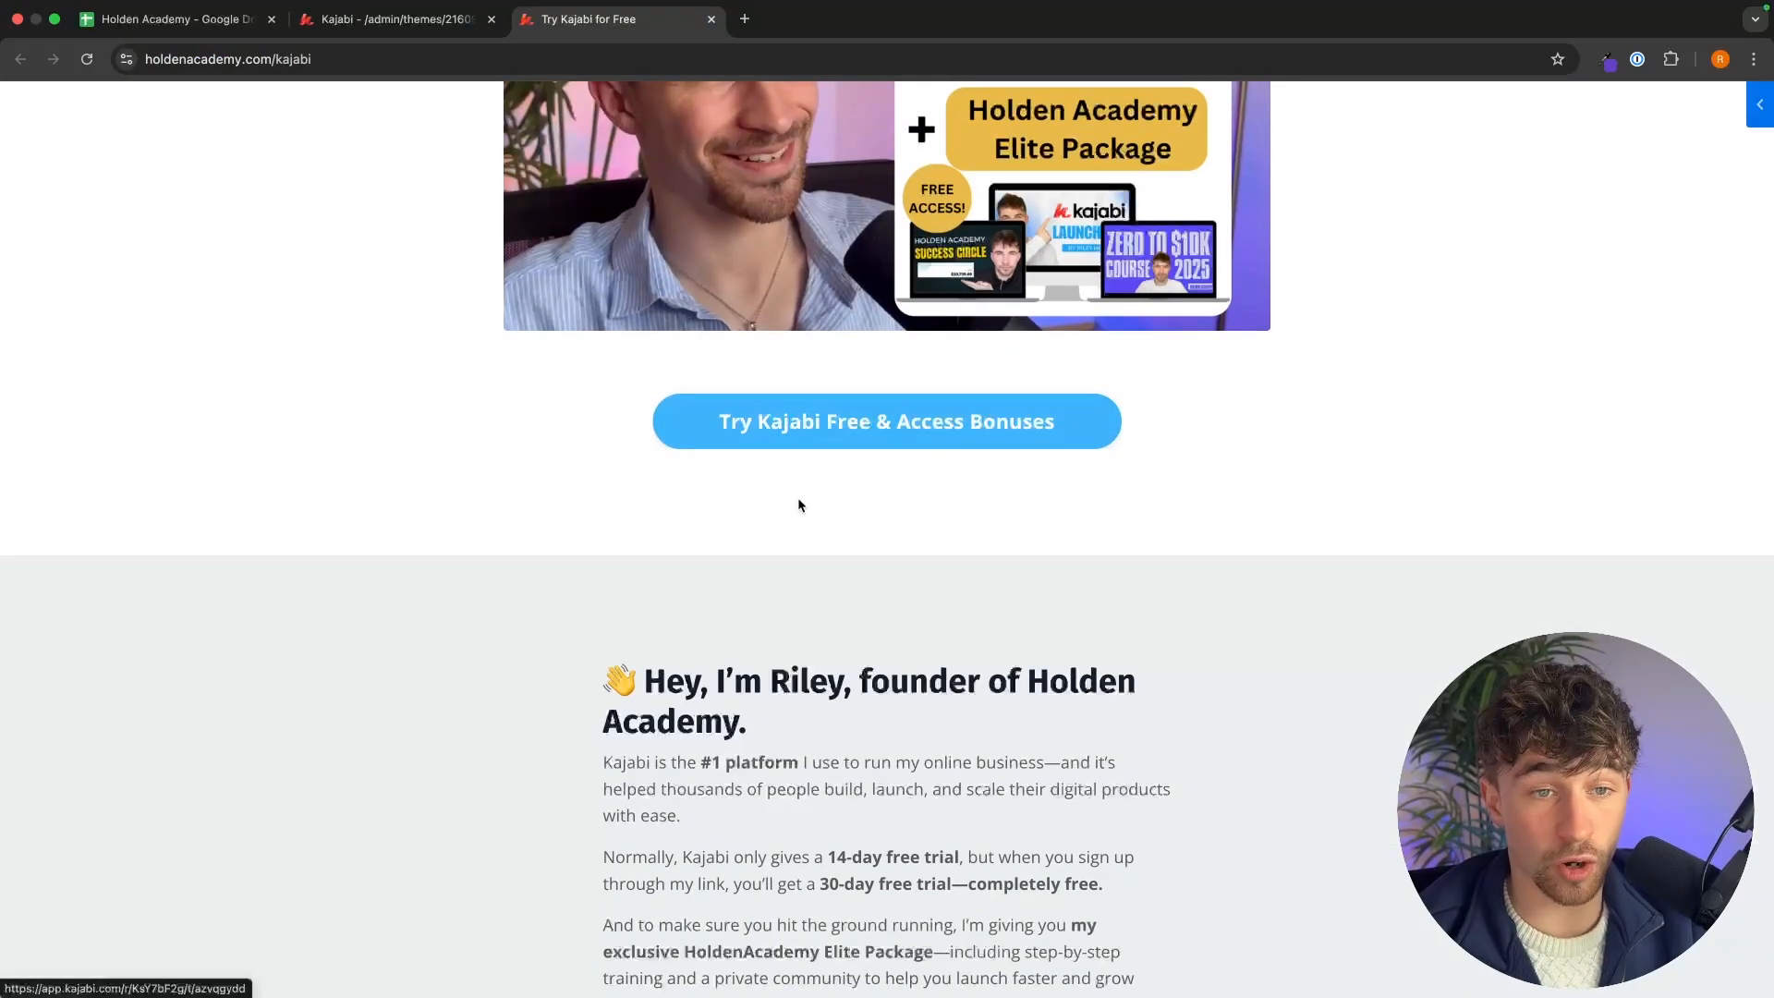
left_click(399, 20)
scroll(912, 718, "up", 5)
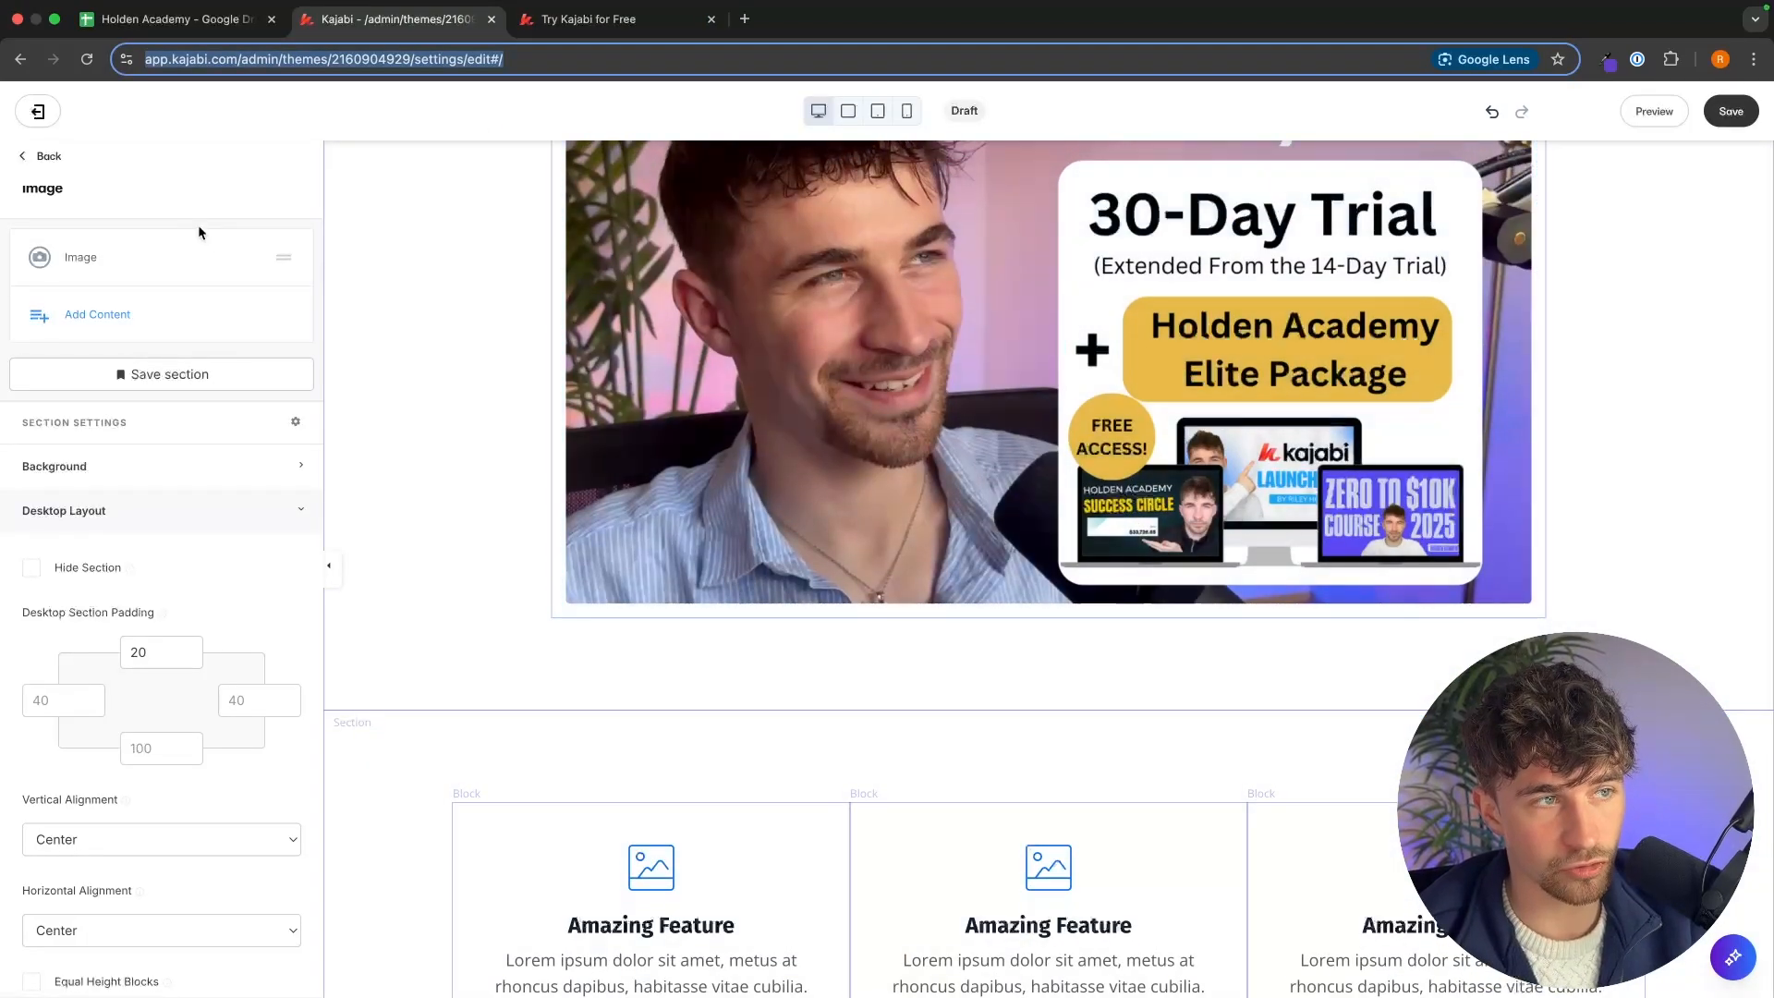
left_click(44, 157)
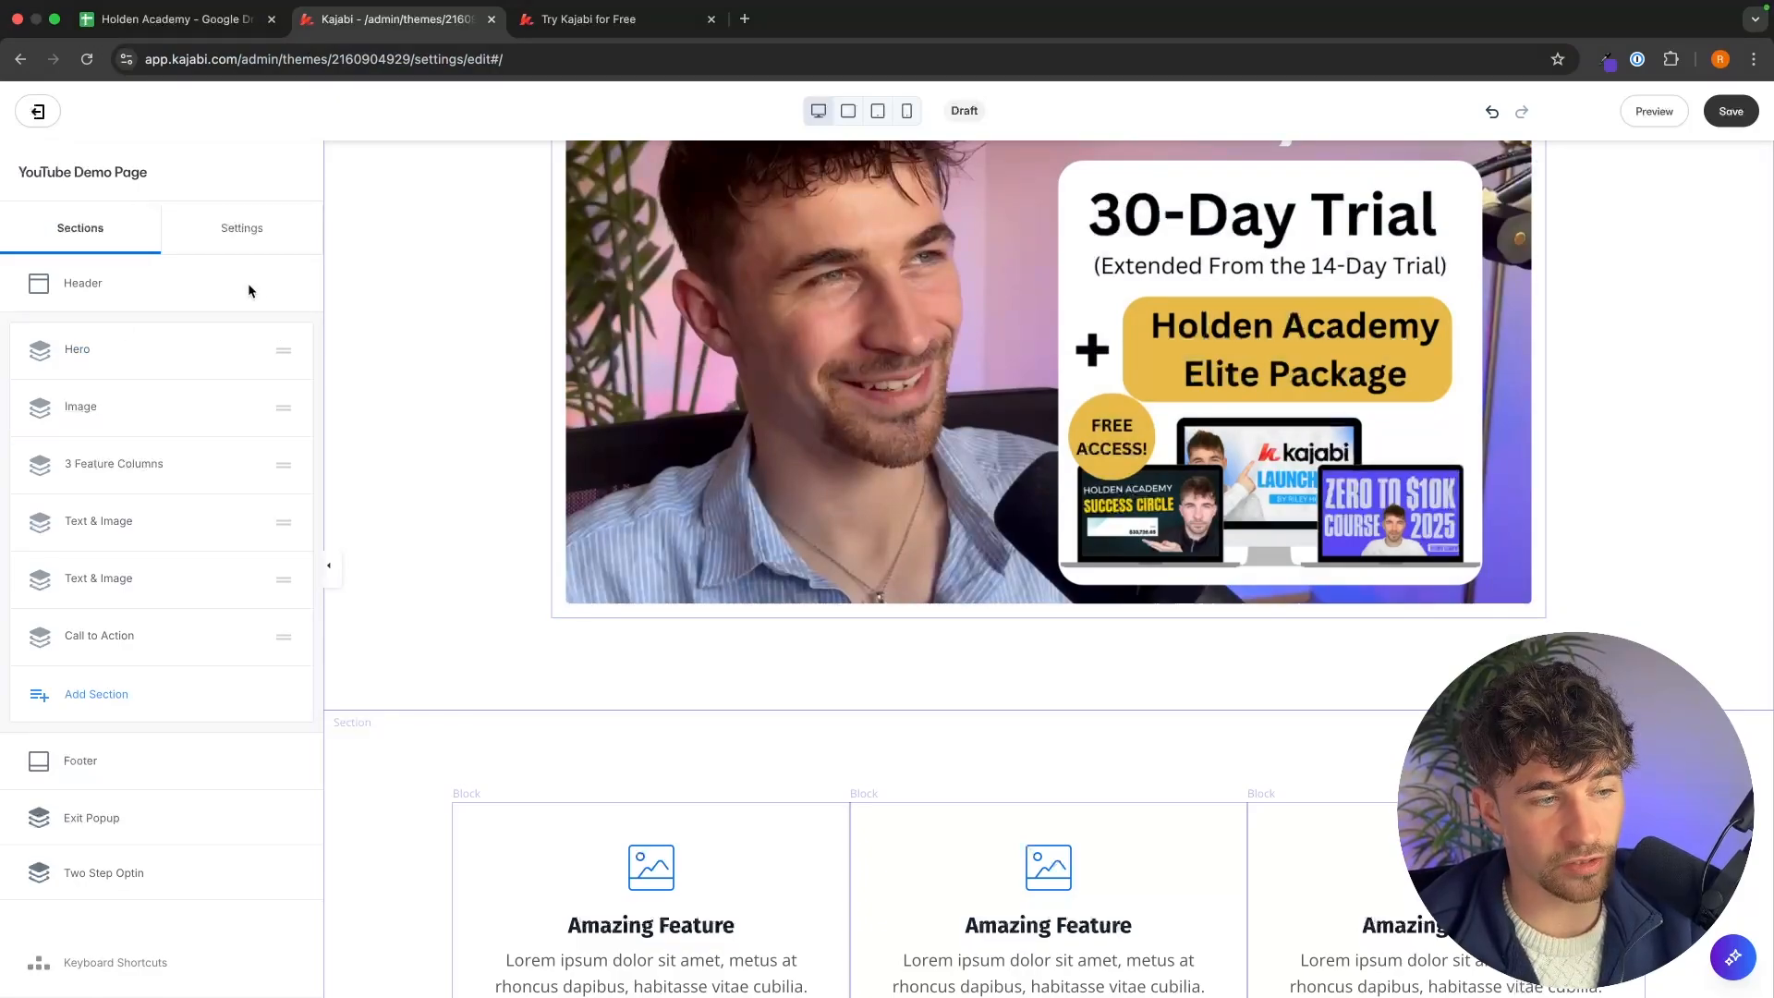
left_click(109, 694)
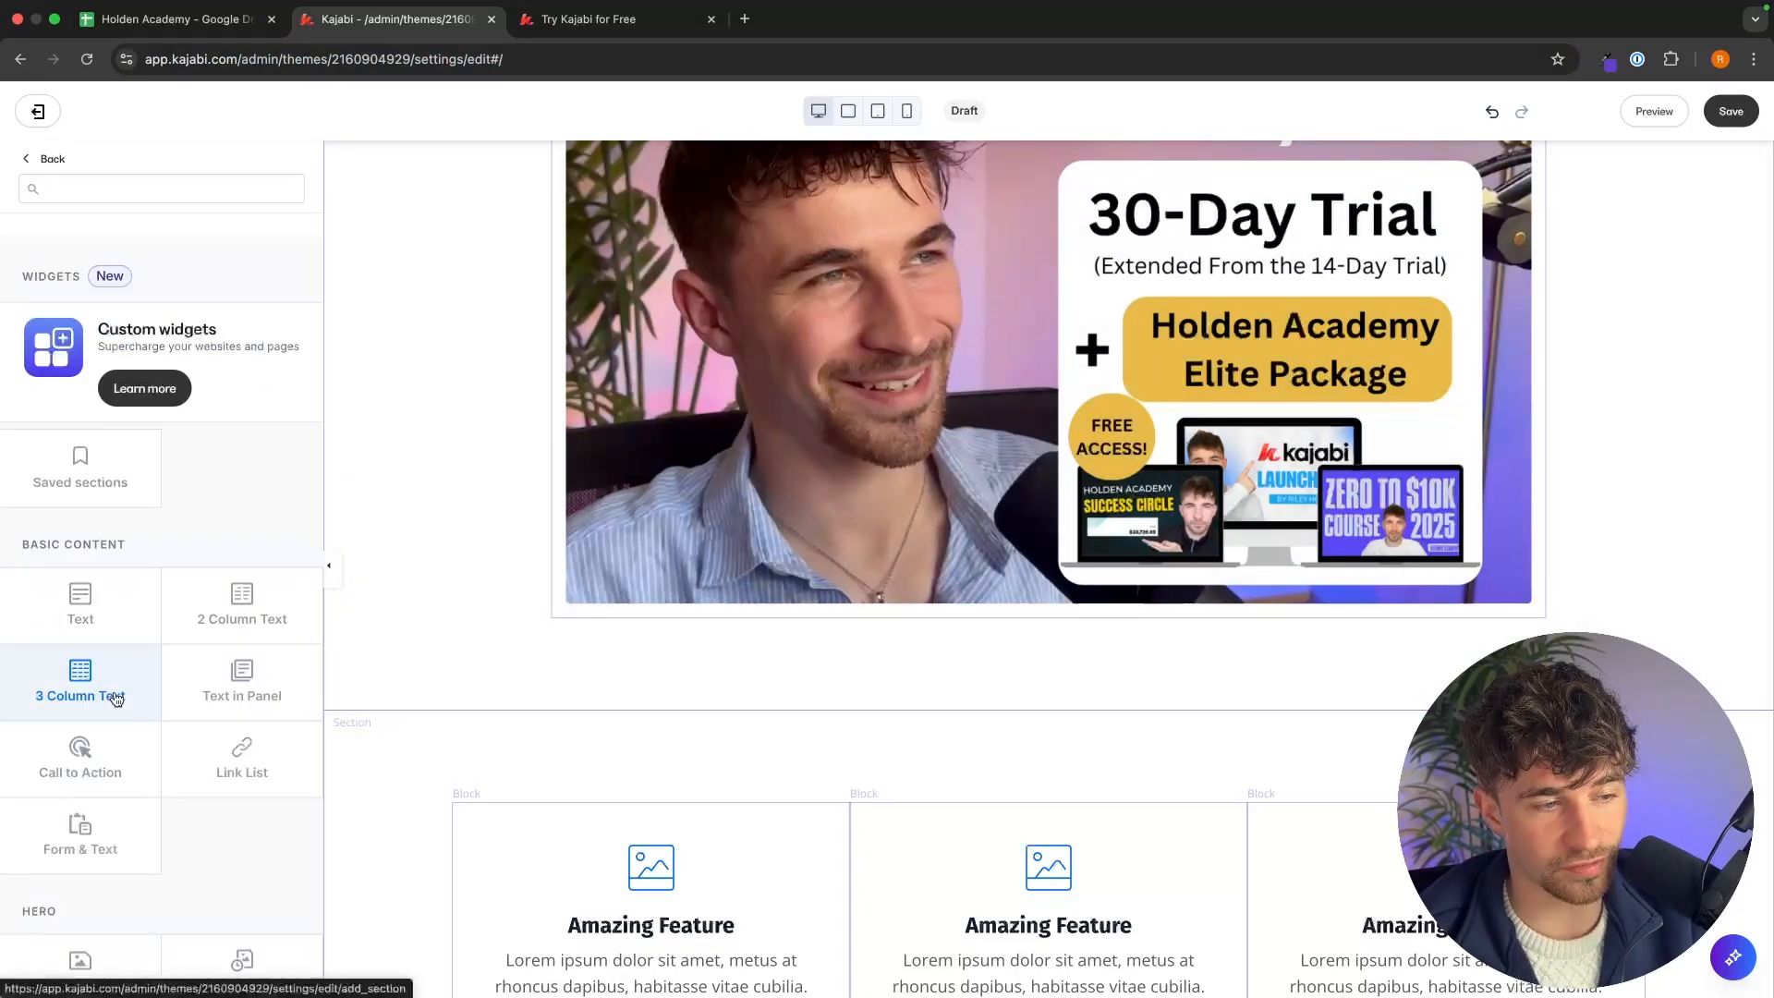
scroll(211, 680, "down", 2)
scroll(212, 625, "down", 5)
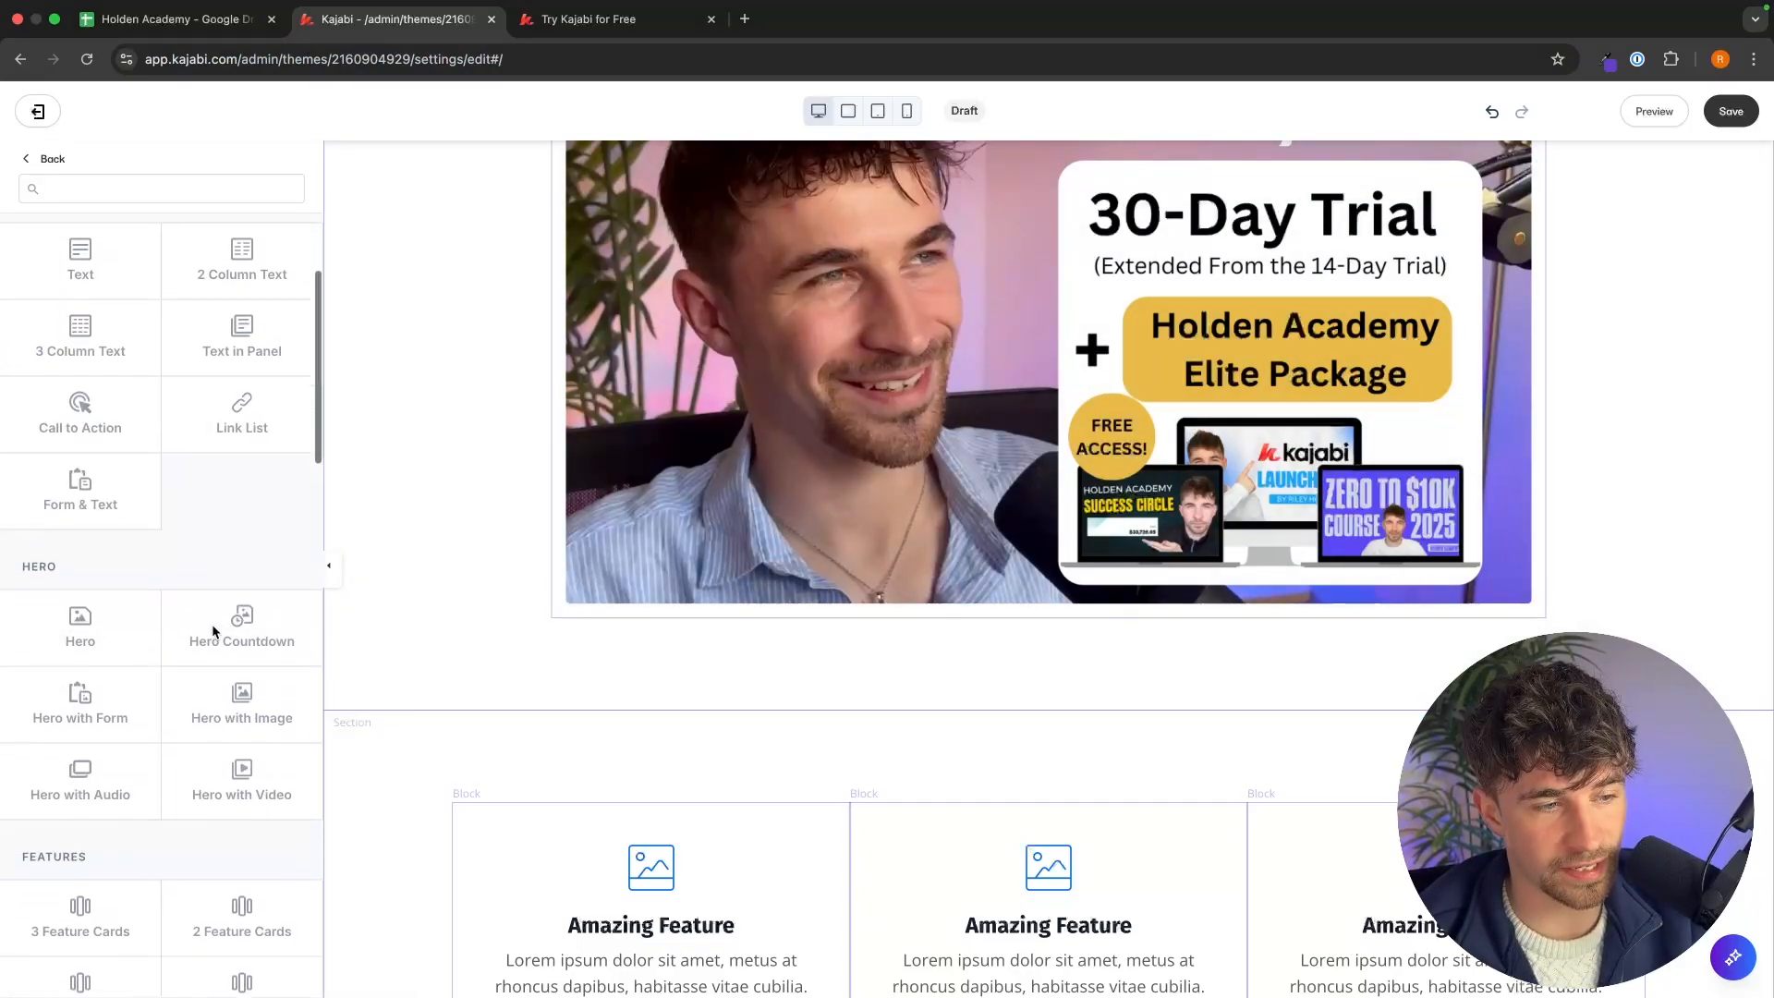
scroll(215, 631, "down", 5)
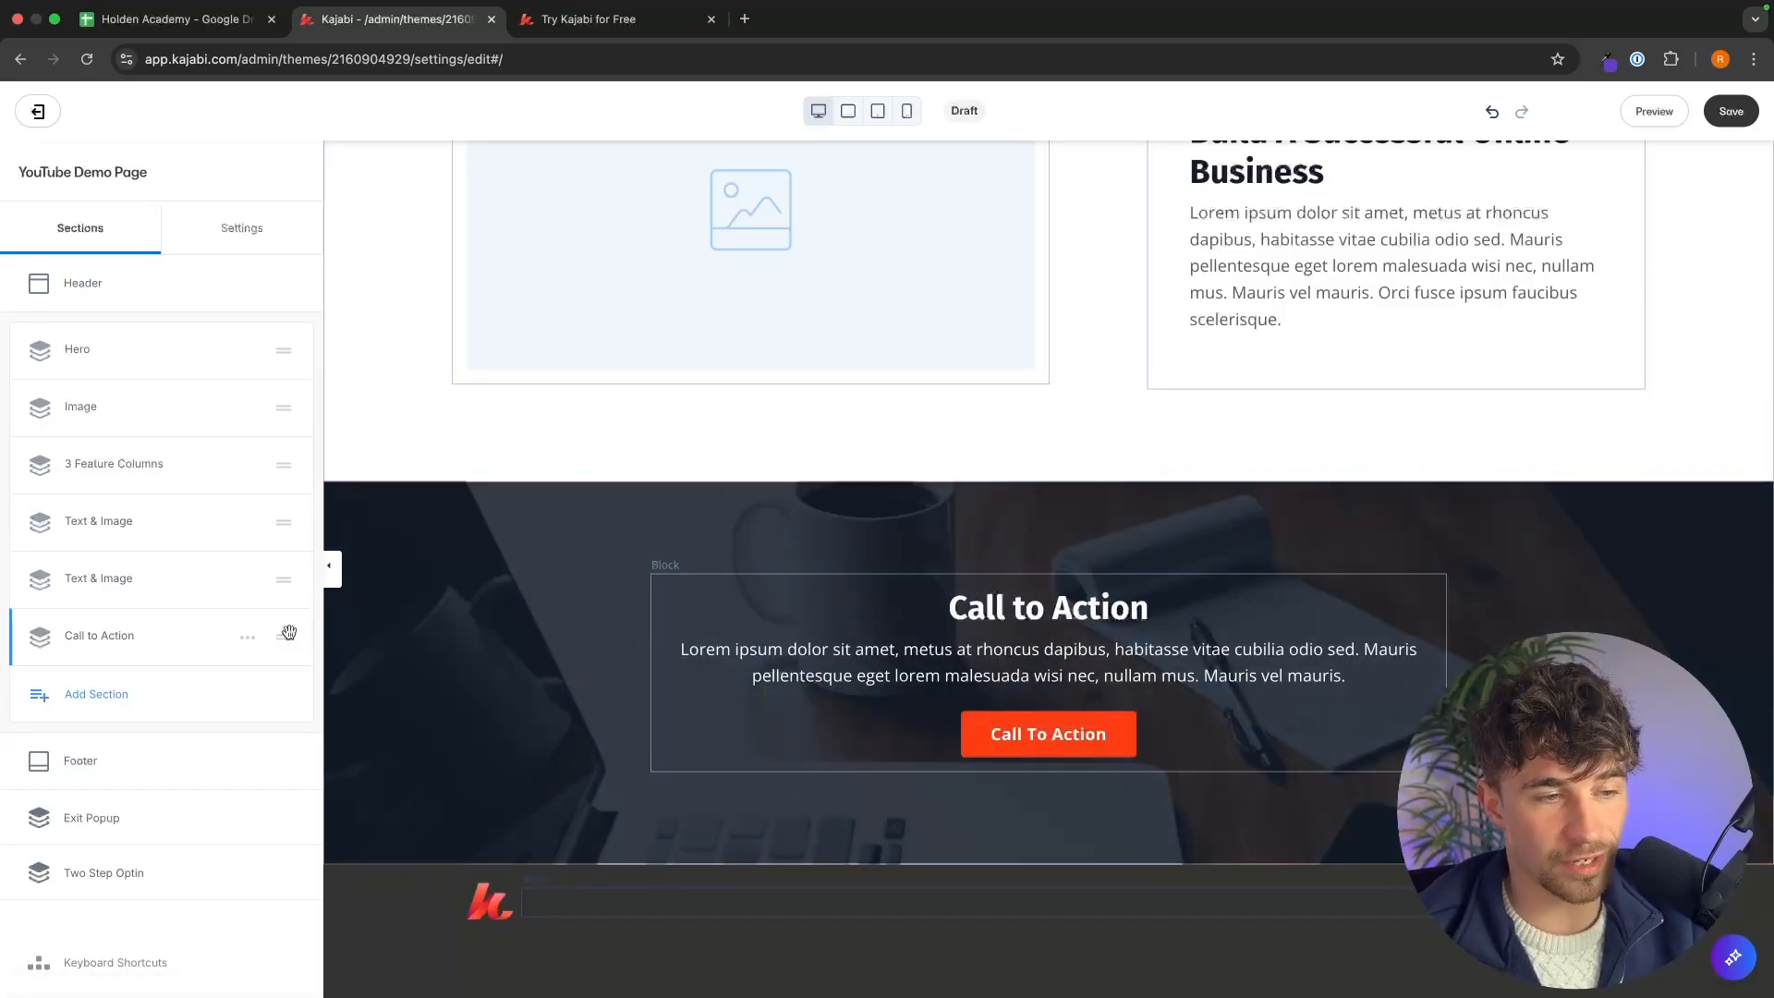
Move the Call to Action section up to sit directly below the Image section.
left_click_drag(284, 636, 287, 442)
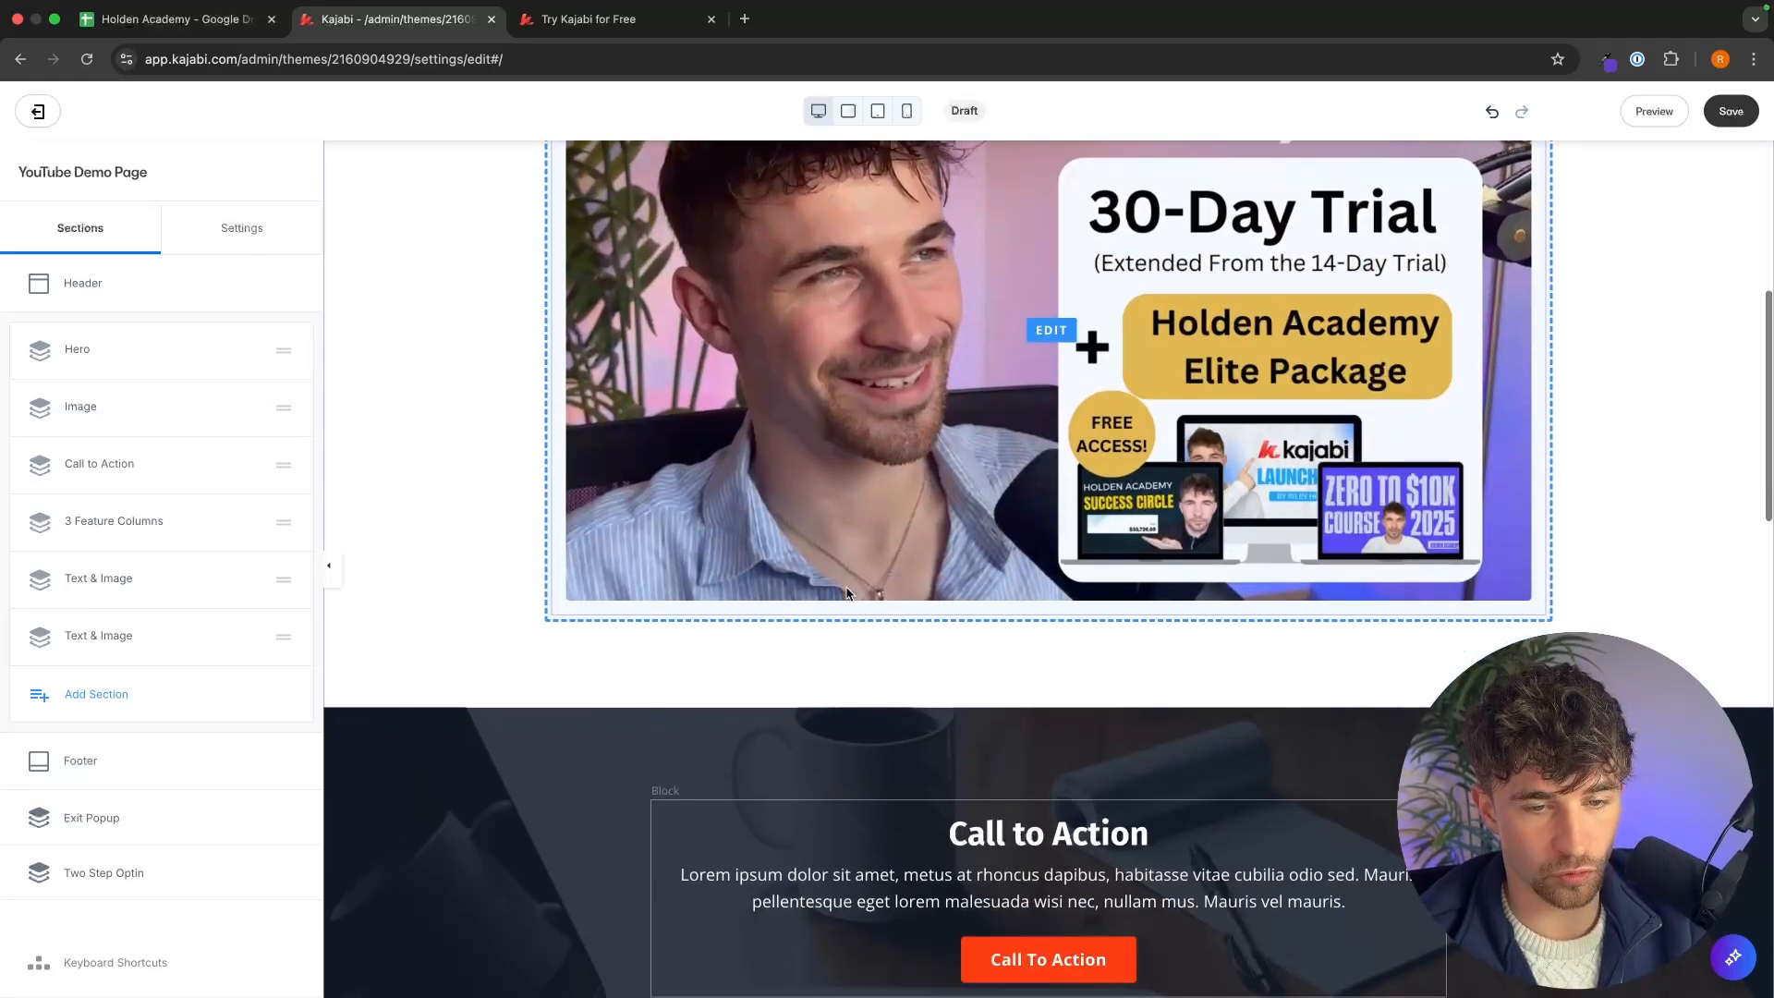
scroll(931, 566, "down", 3)
Set the Call to Action section's background media type to None and remove its background color.
left_click(952, 504)
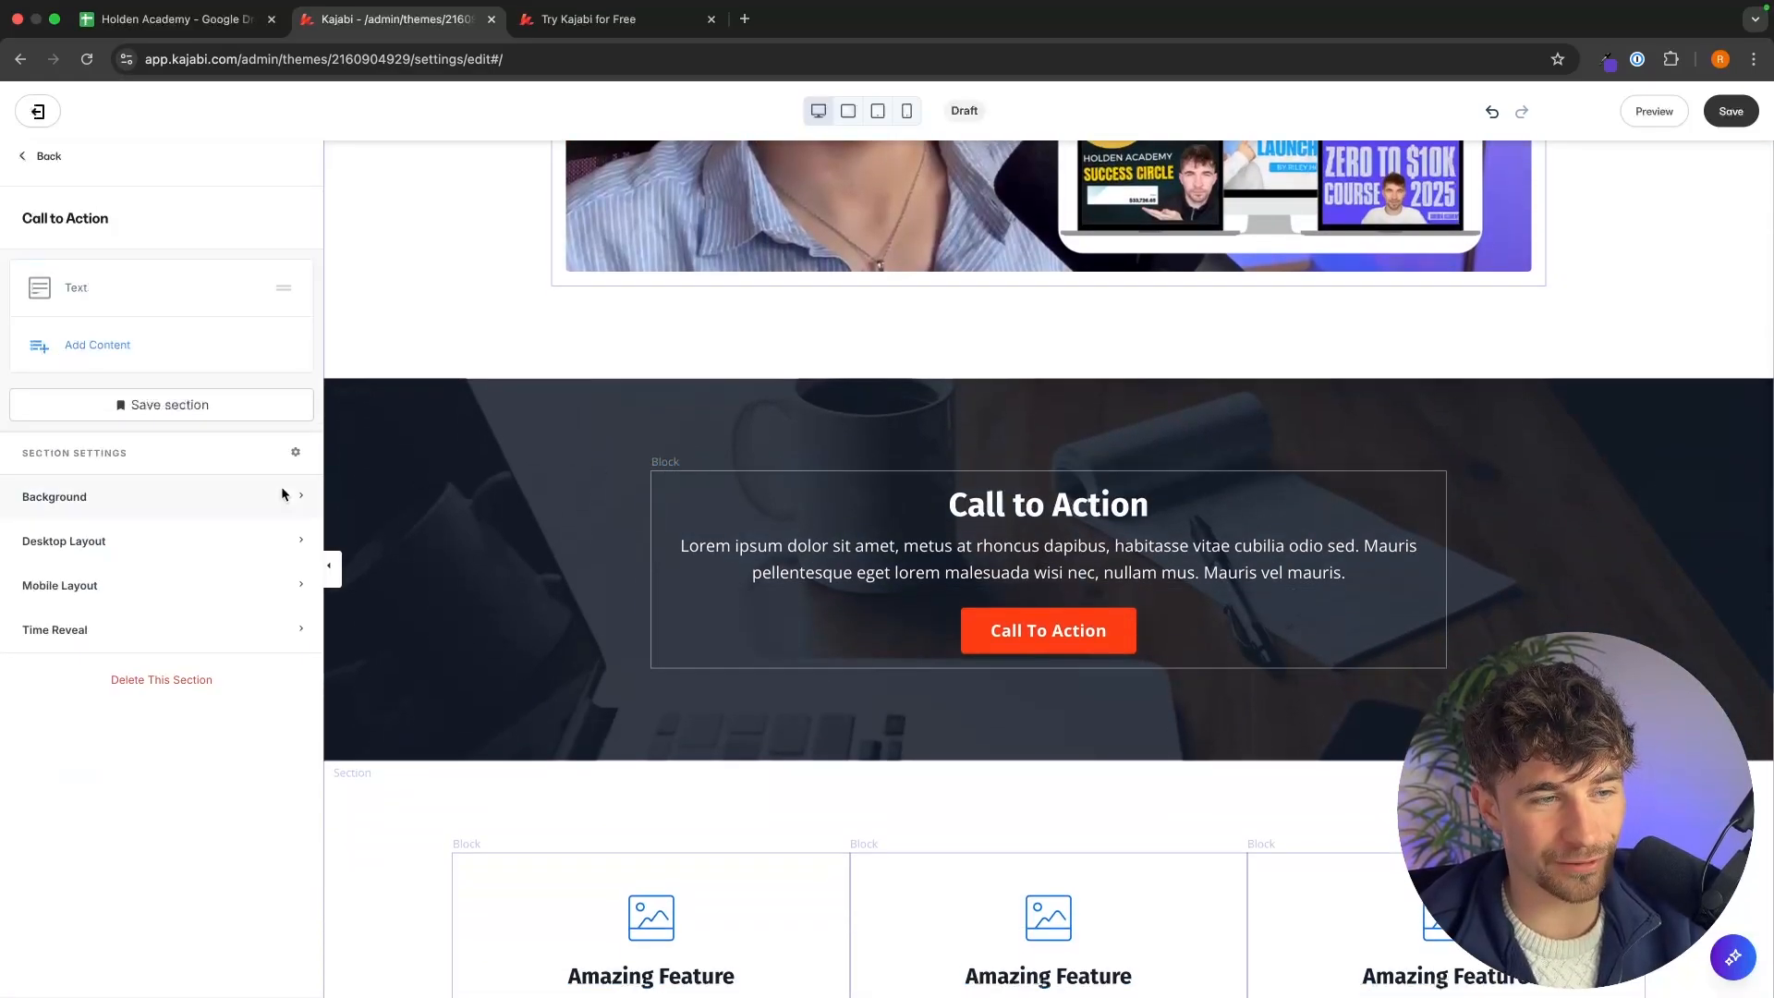
left_click(285, 496)
scroll(218, 621, "down", 5)
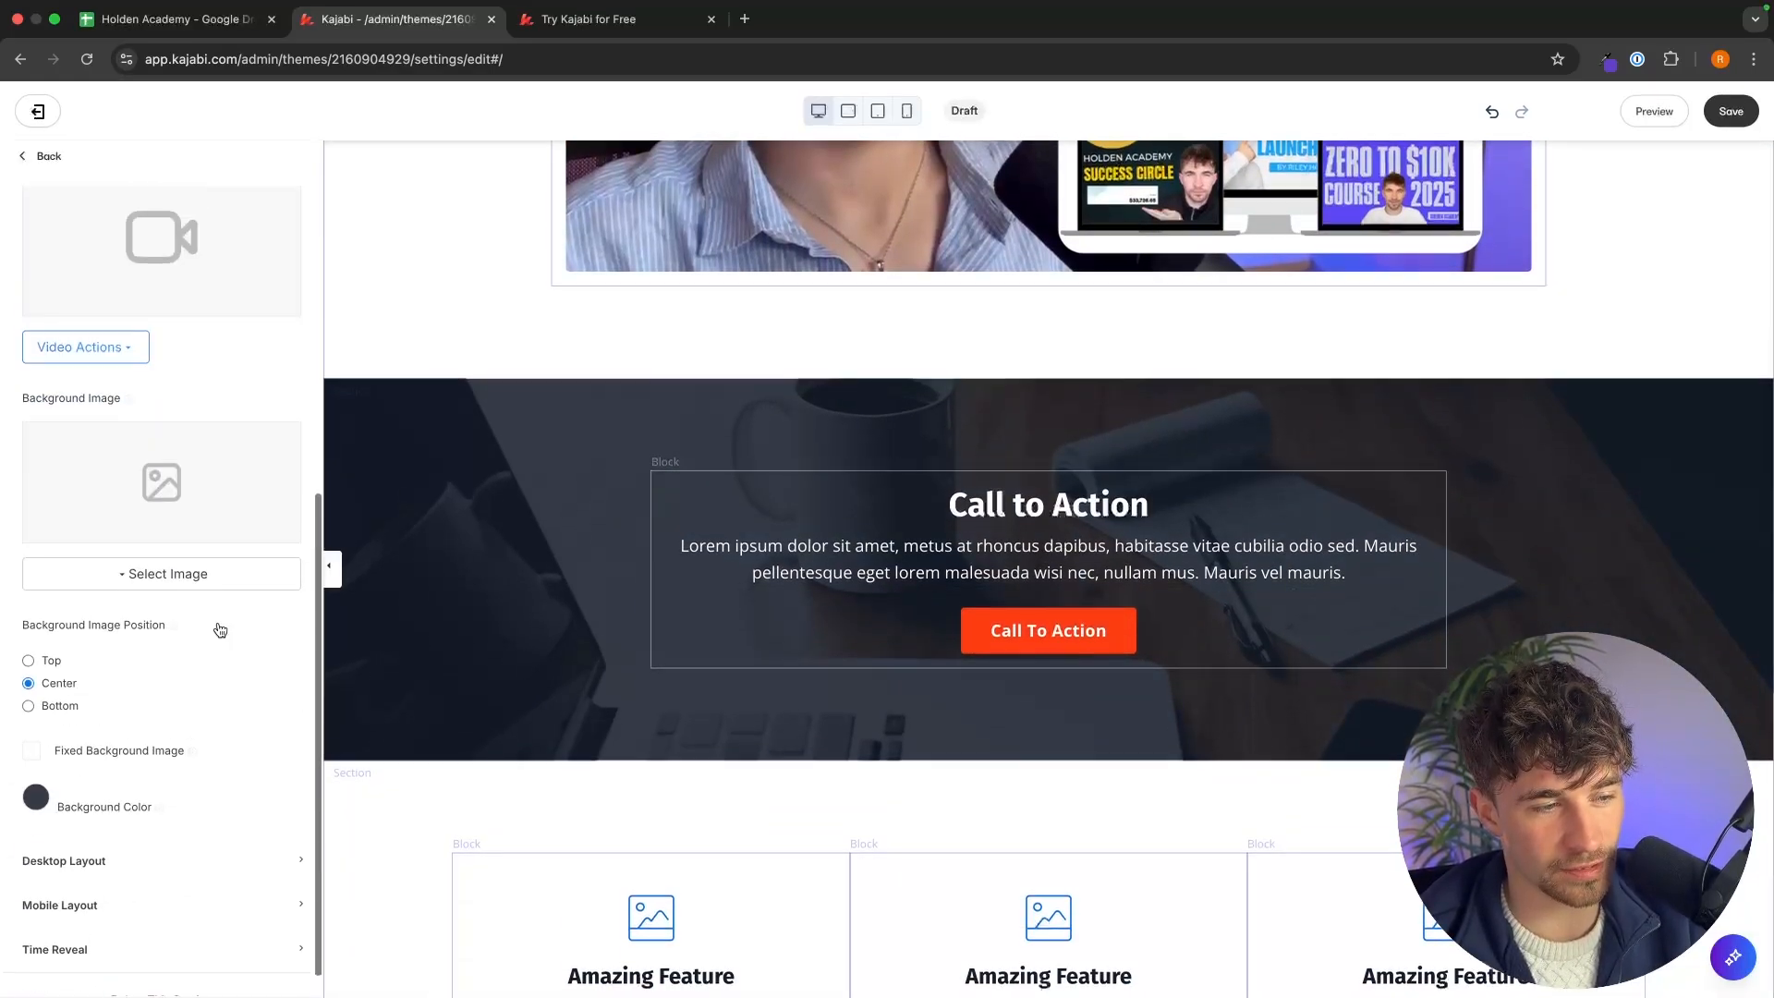
scroll(220, 630, "up", 4)
left_click(131, 394)
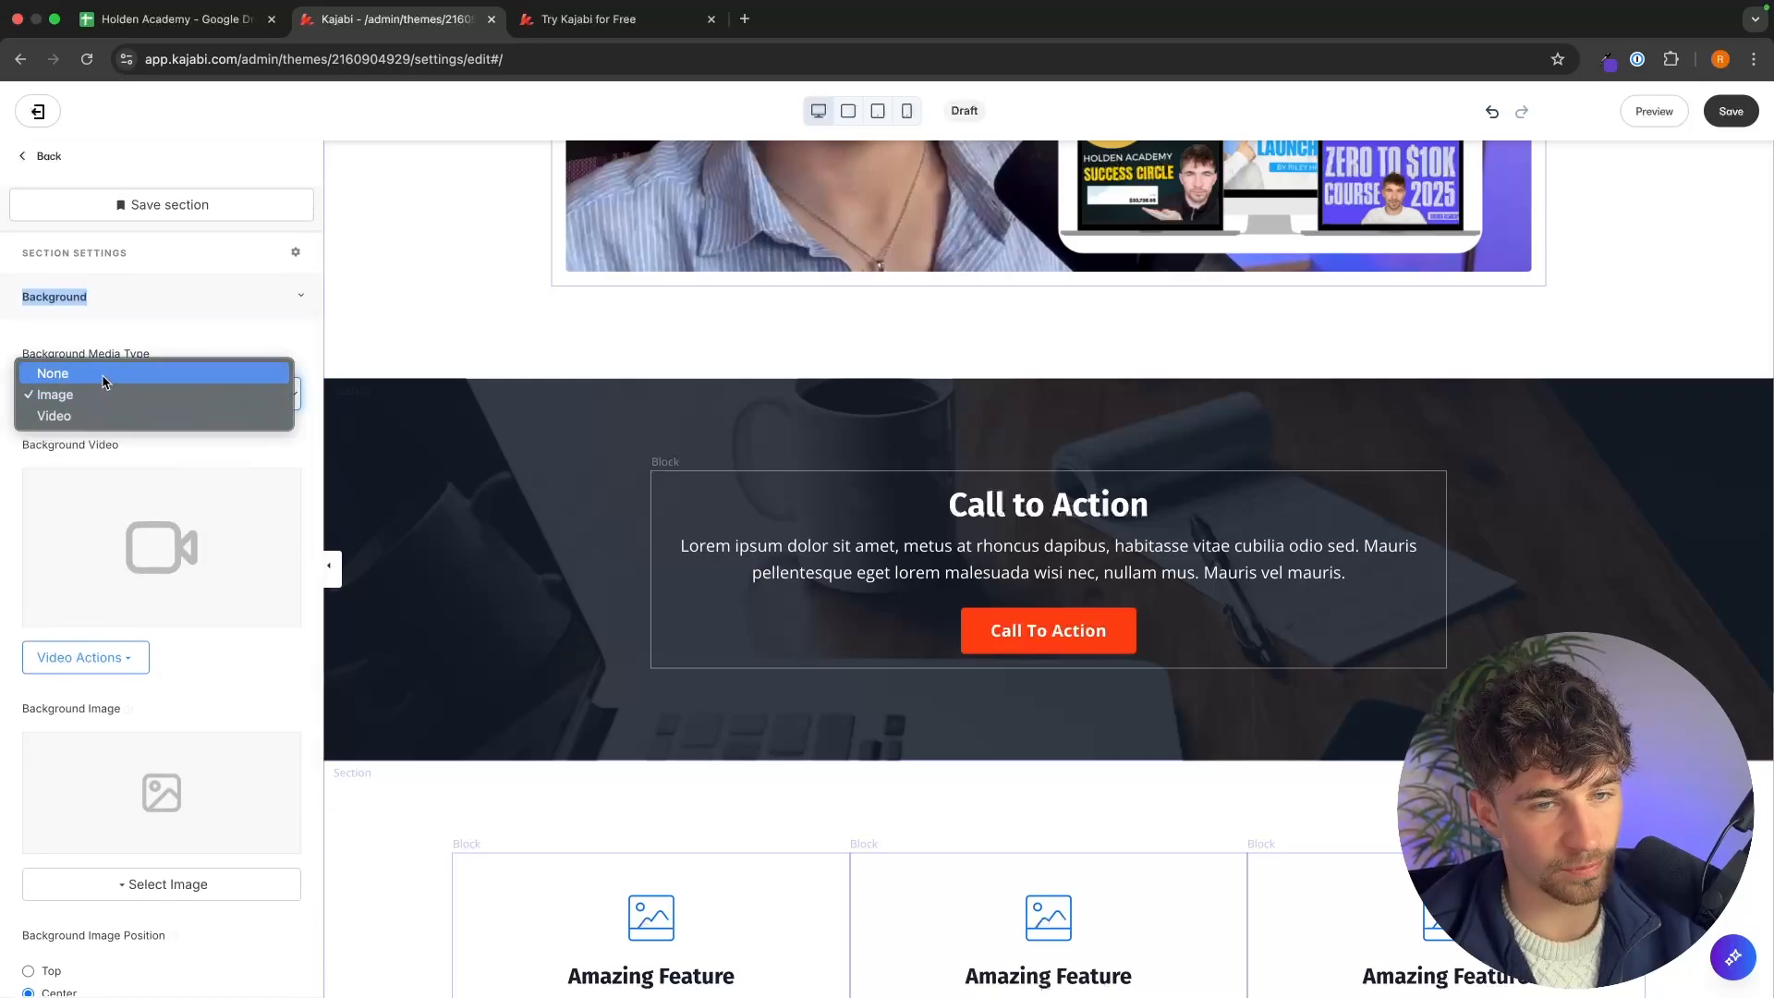
left_click(104, 374)
scroll(157, 462, "down", 4)
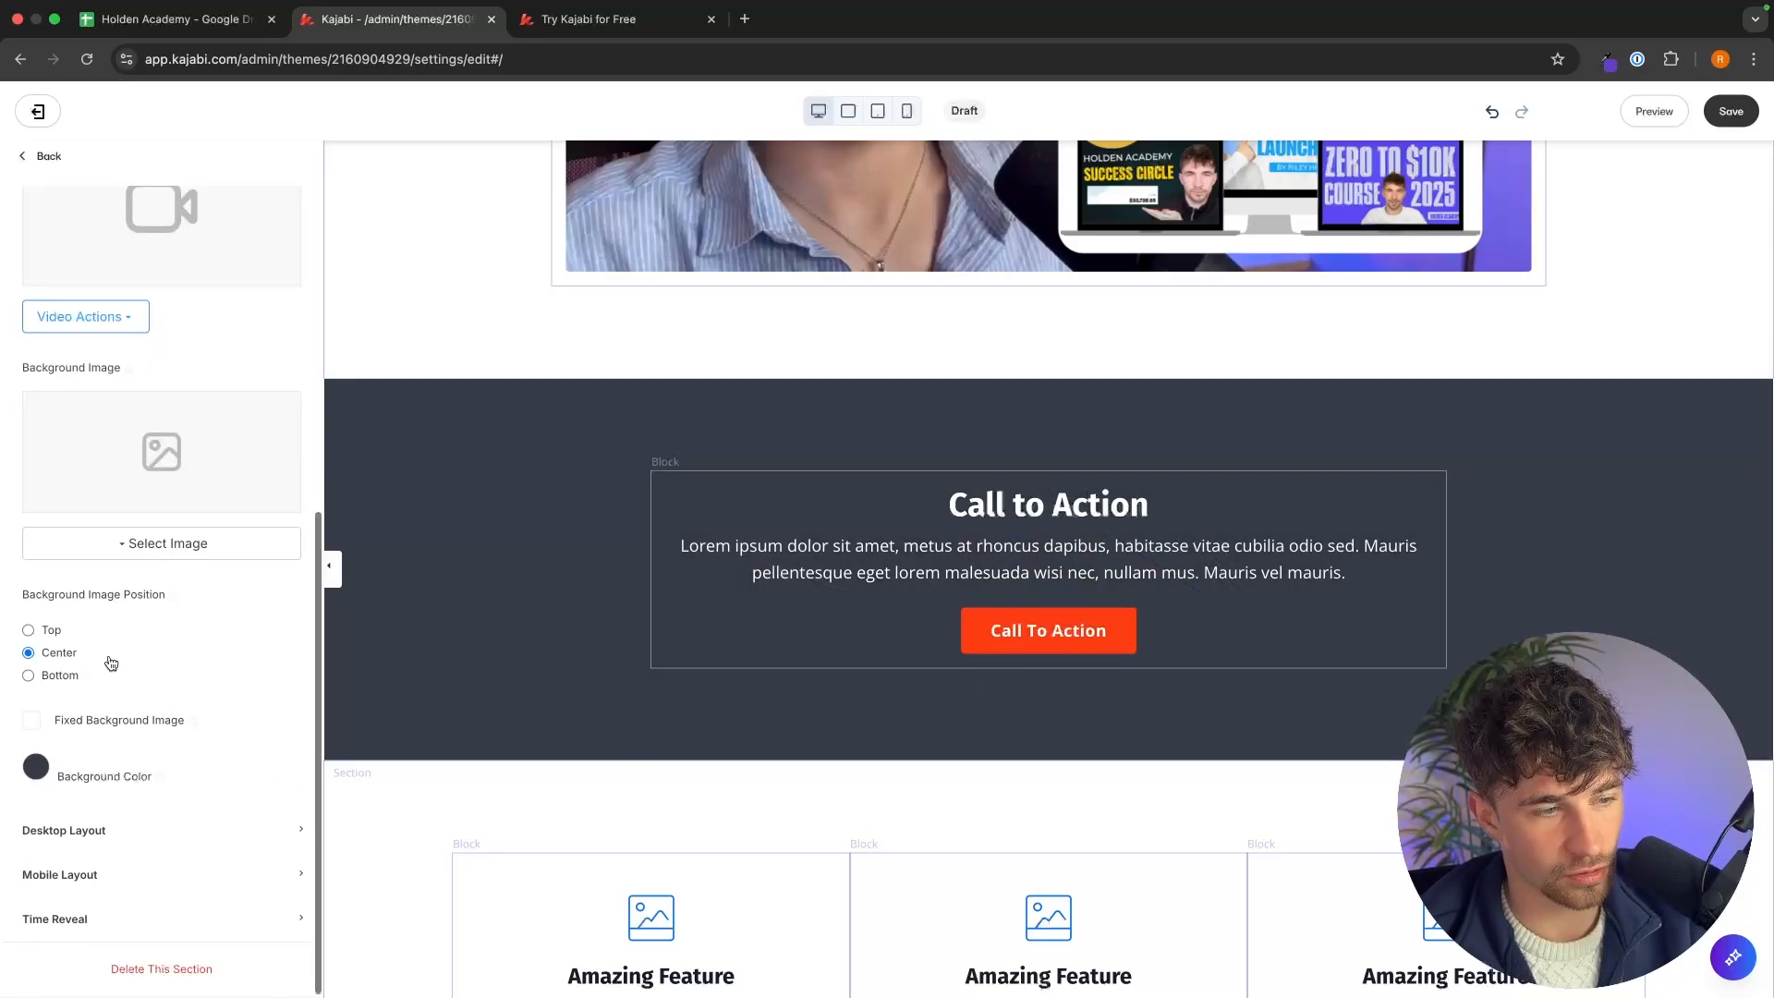
left_click(36, 767)
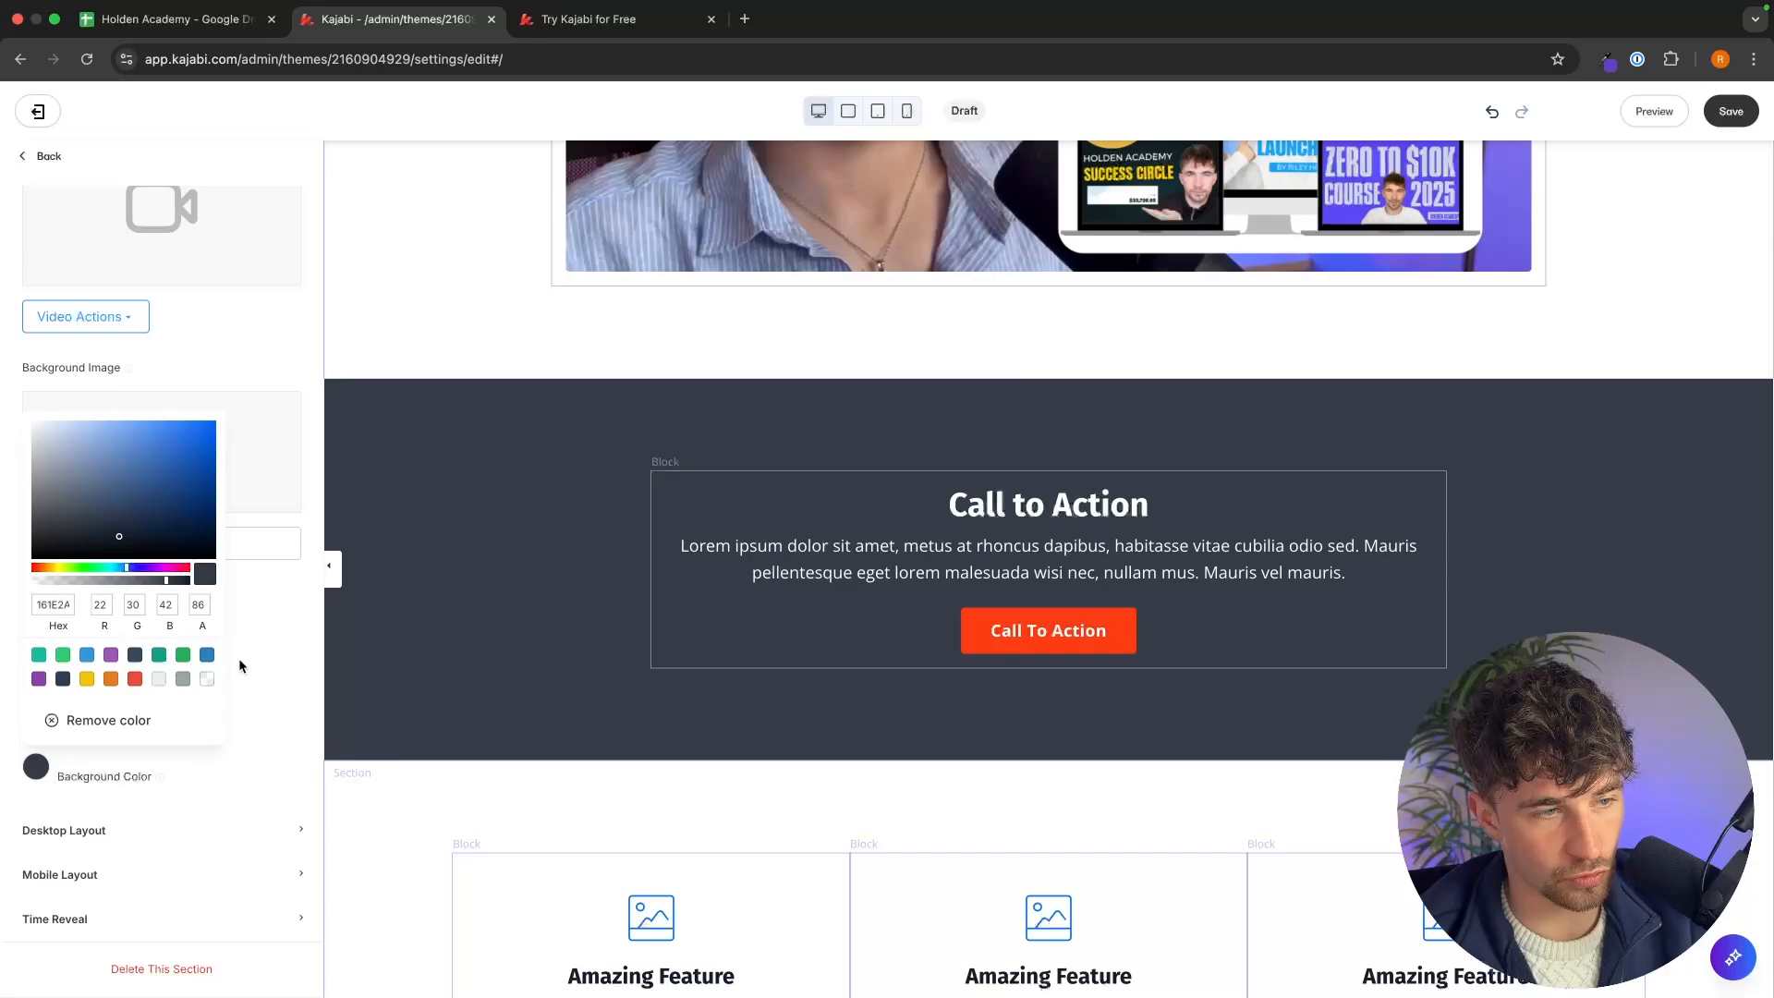
left_click(136, 720)
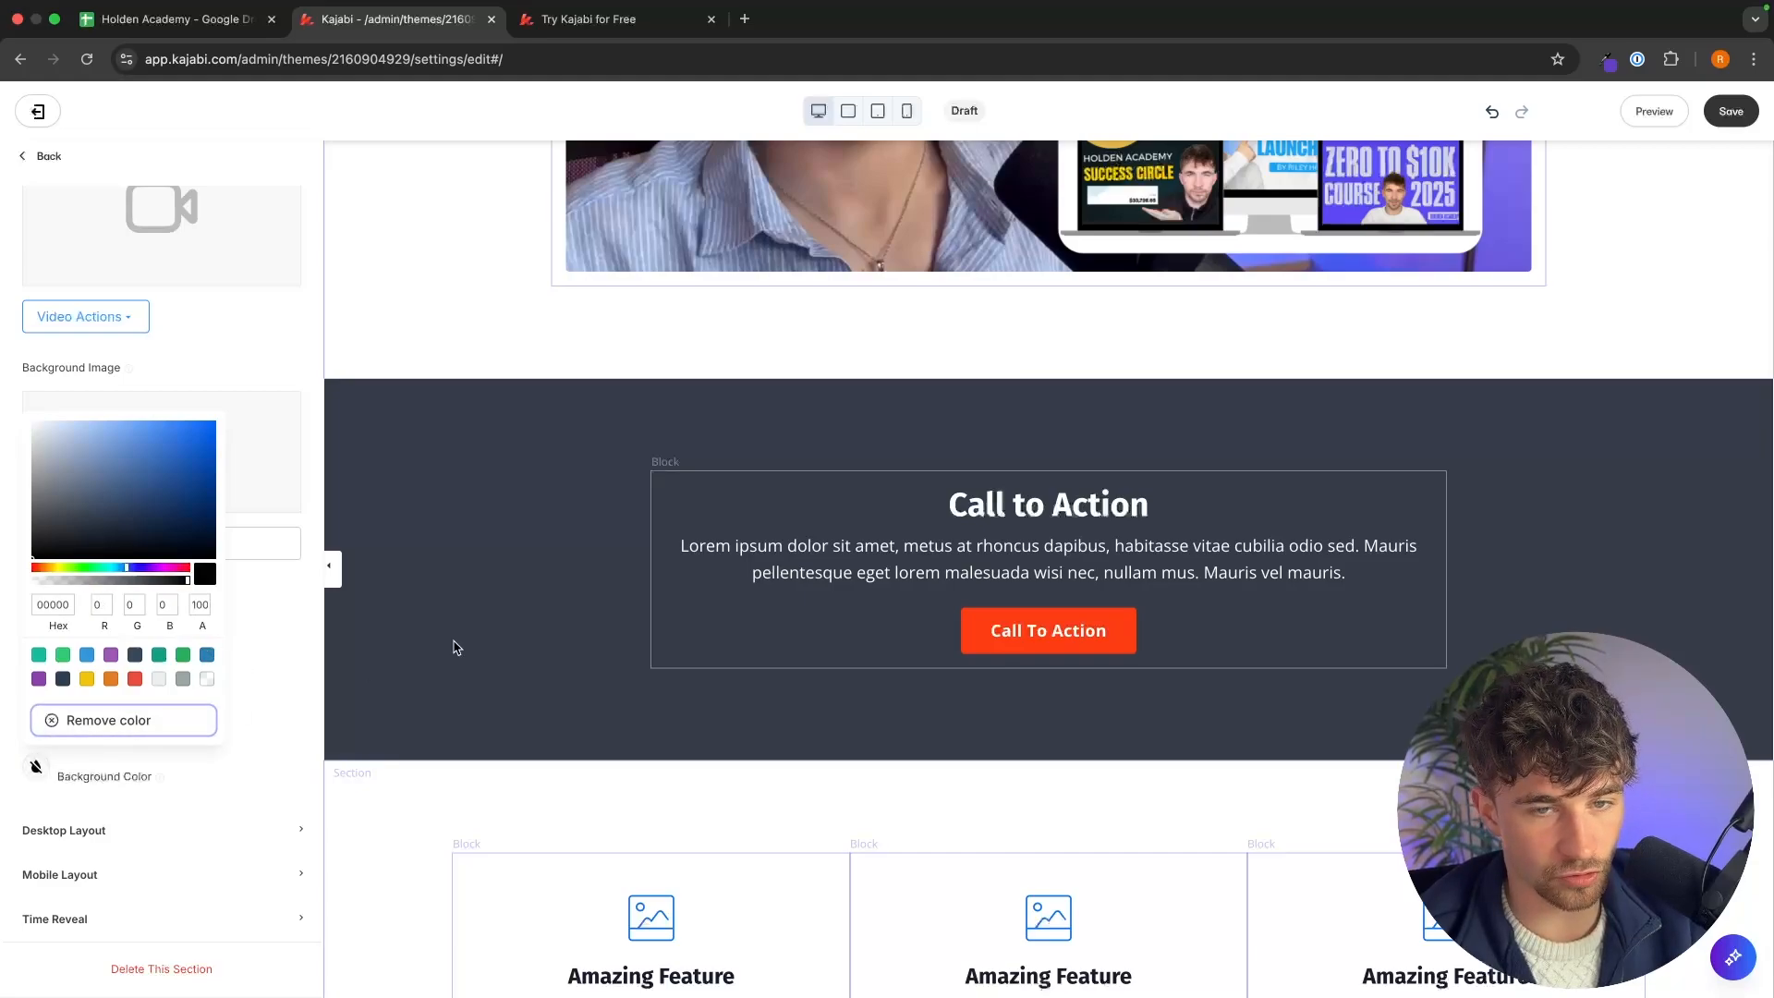
left_click(26, 168)
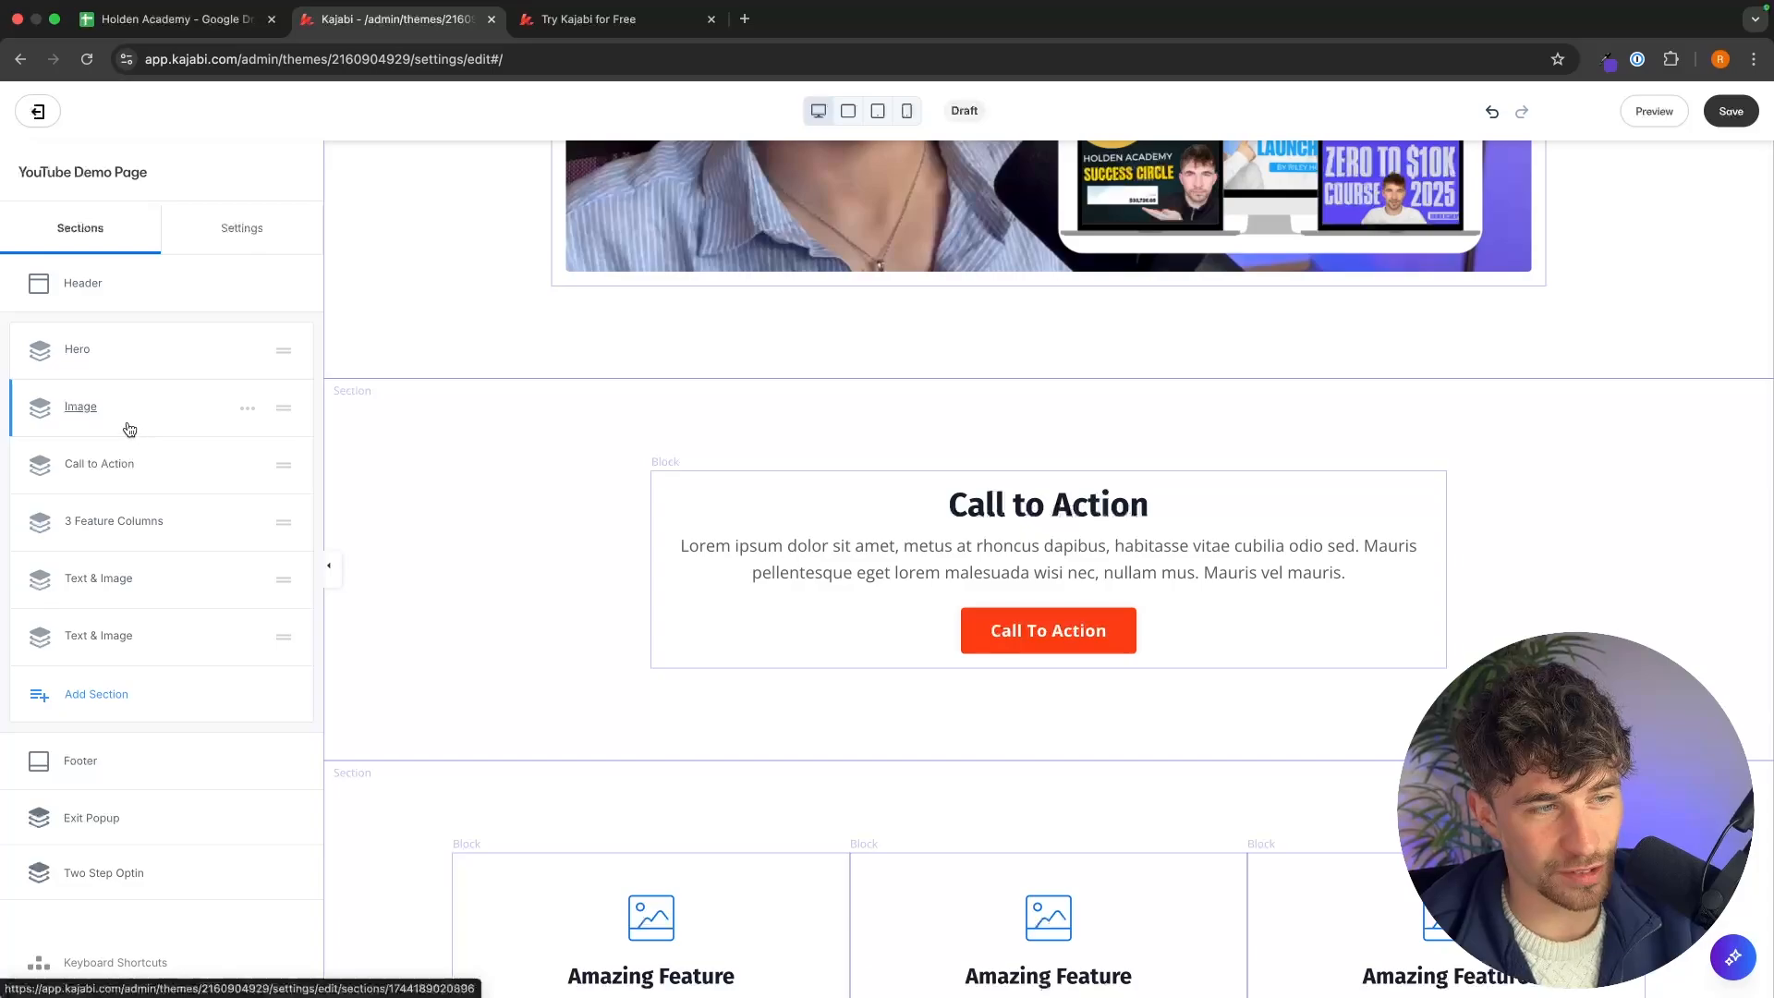
Delete the heading and paragraph text from the Call to Action section's text block.
left_click(134, 463)
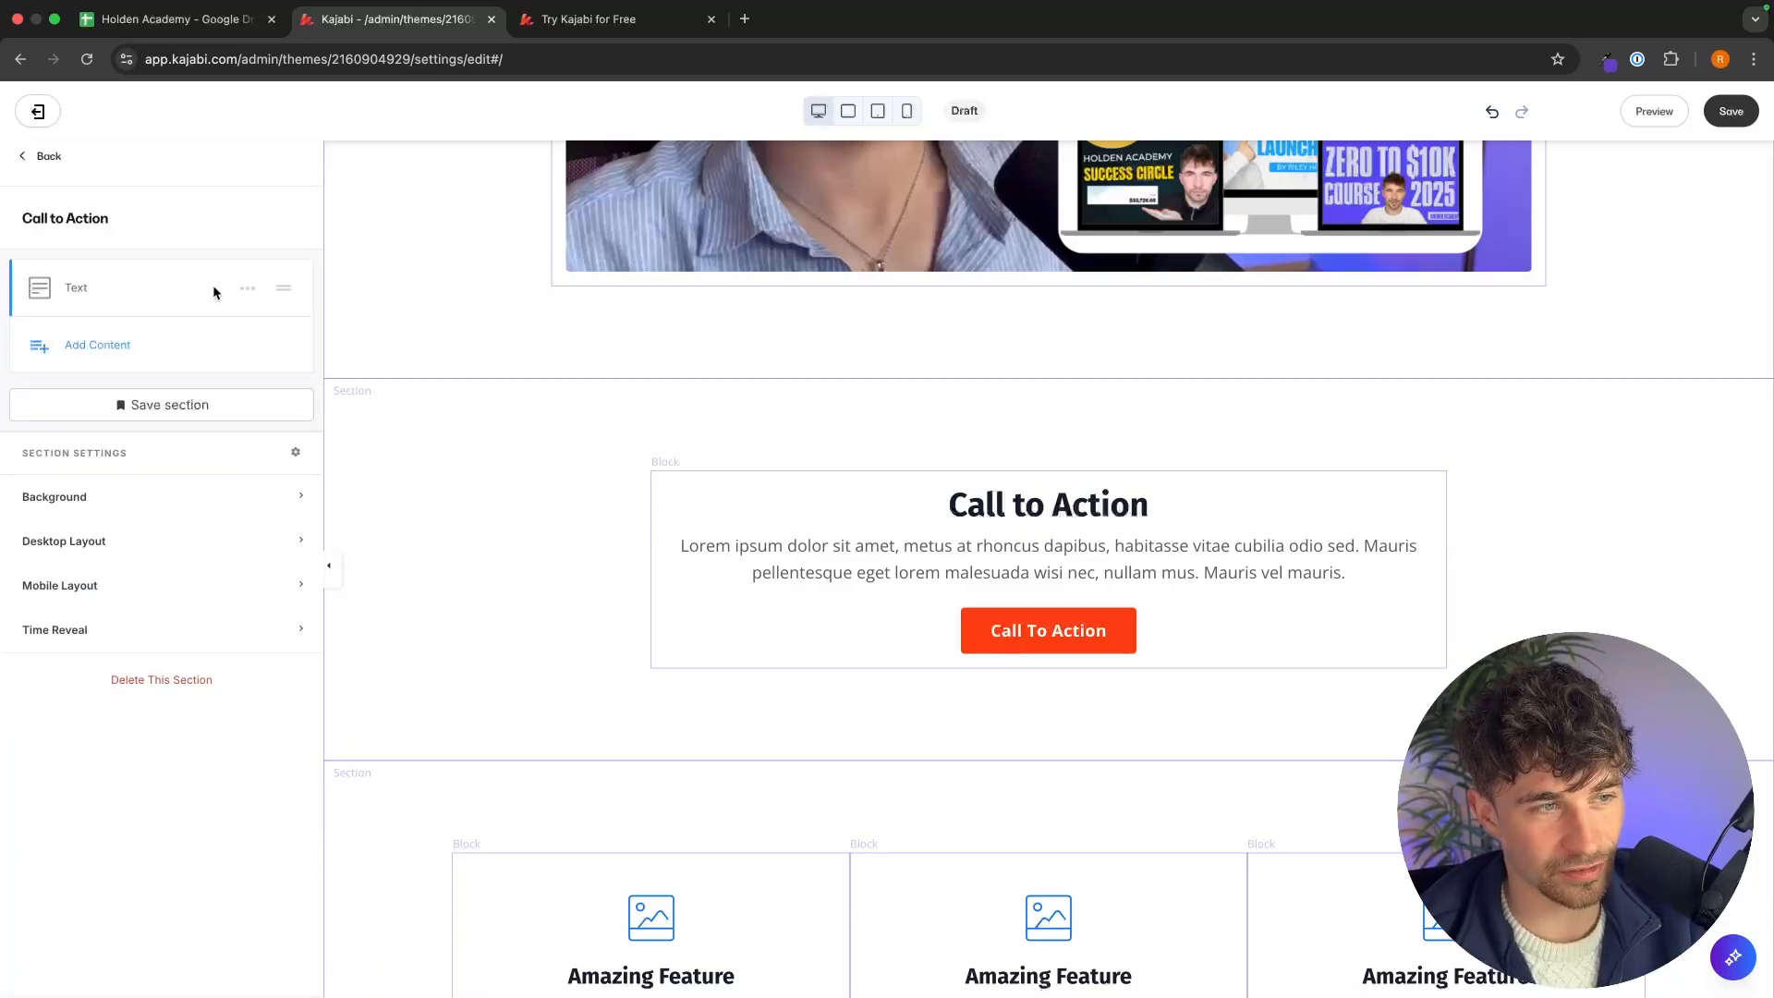
left_click(87, 288)
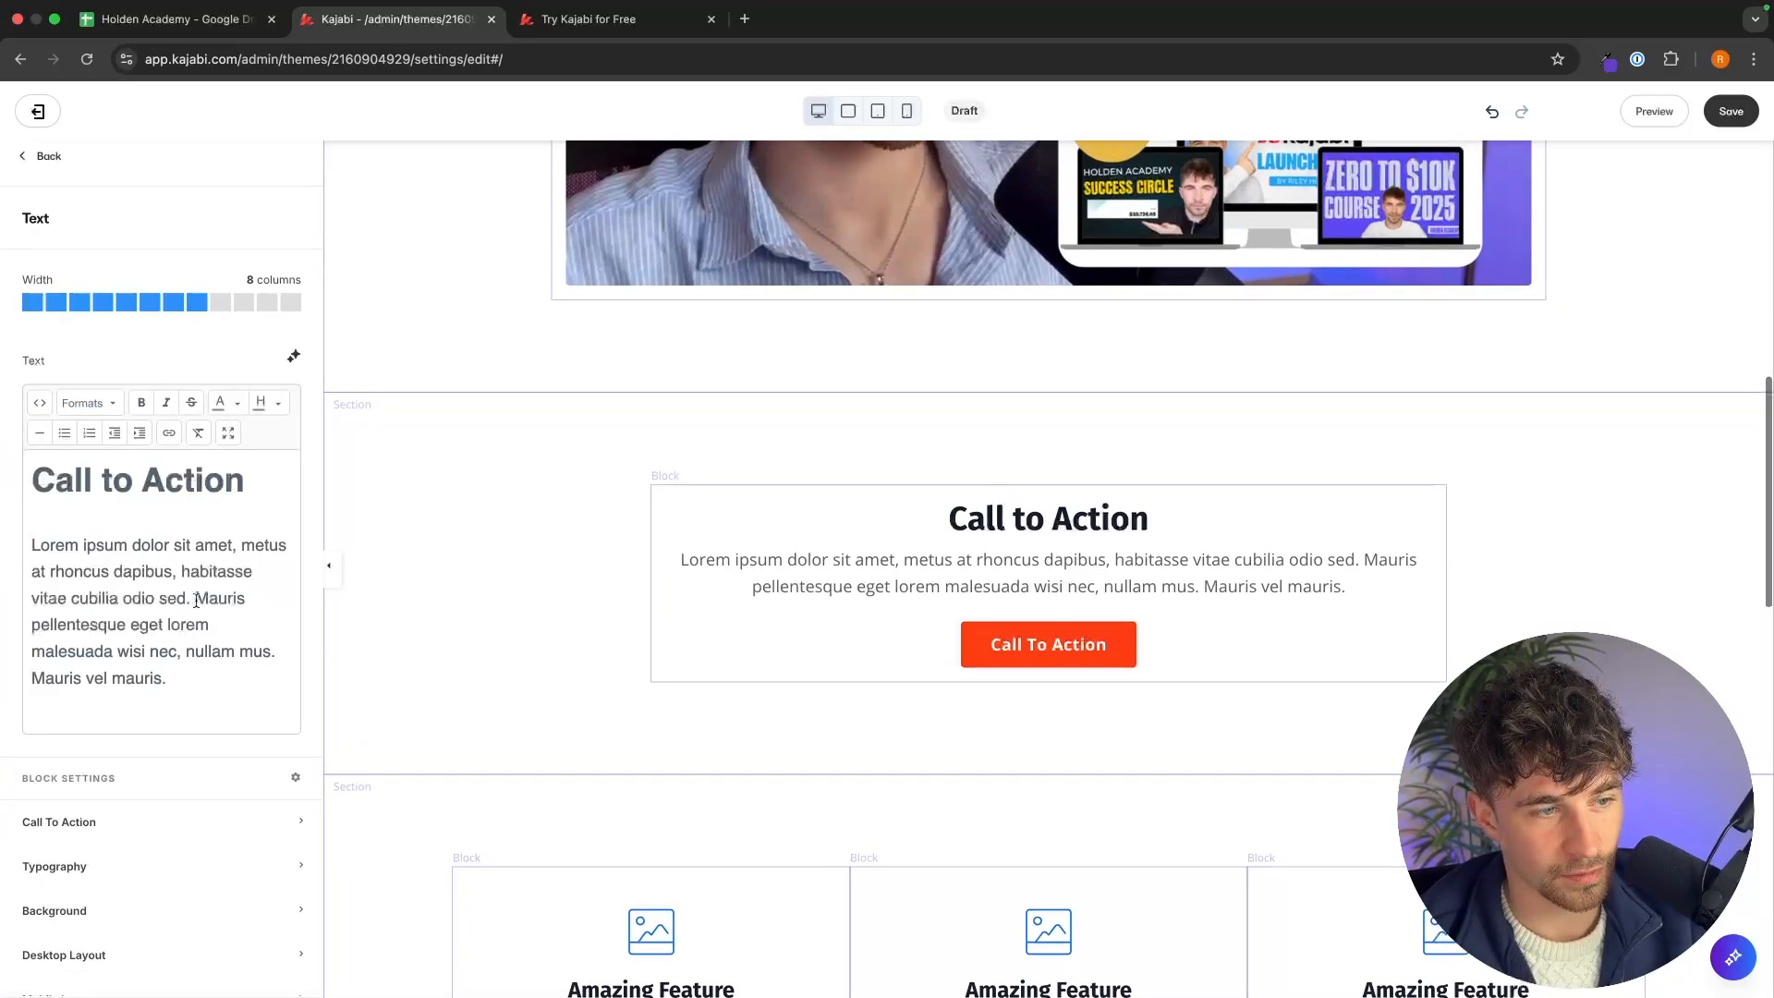
left_click_drag(198, 685, 18, 423)
key("BackSpace")
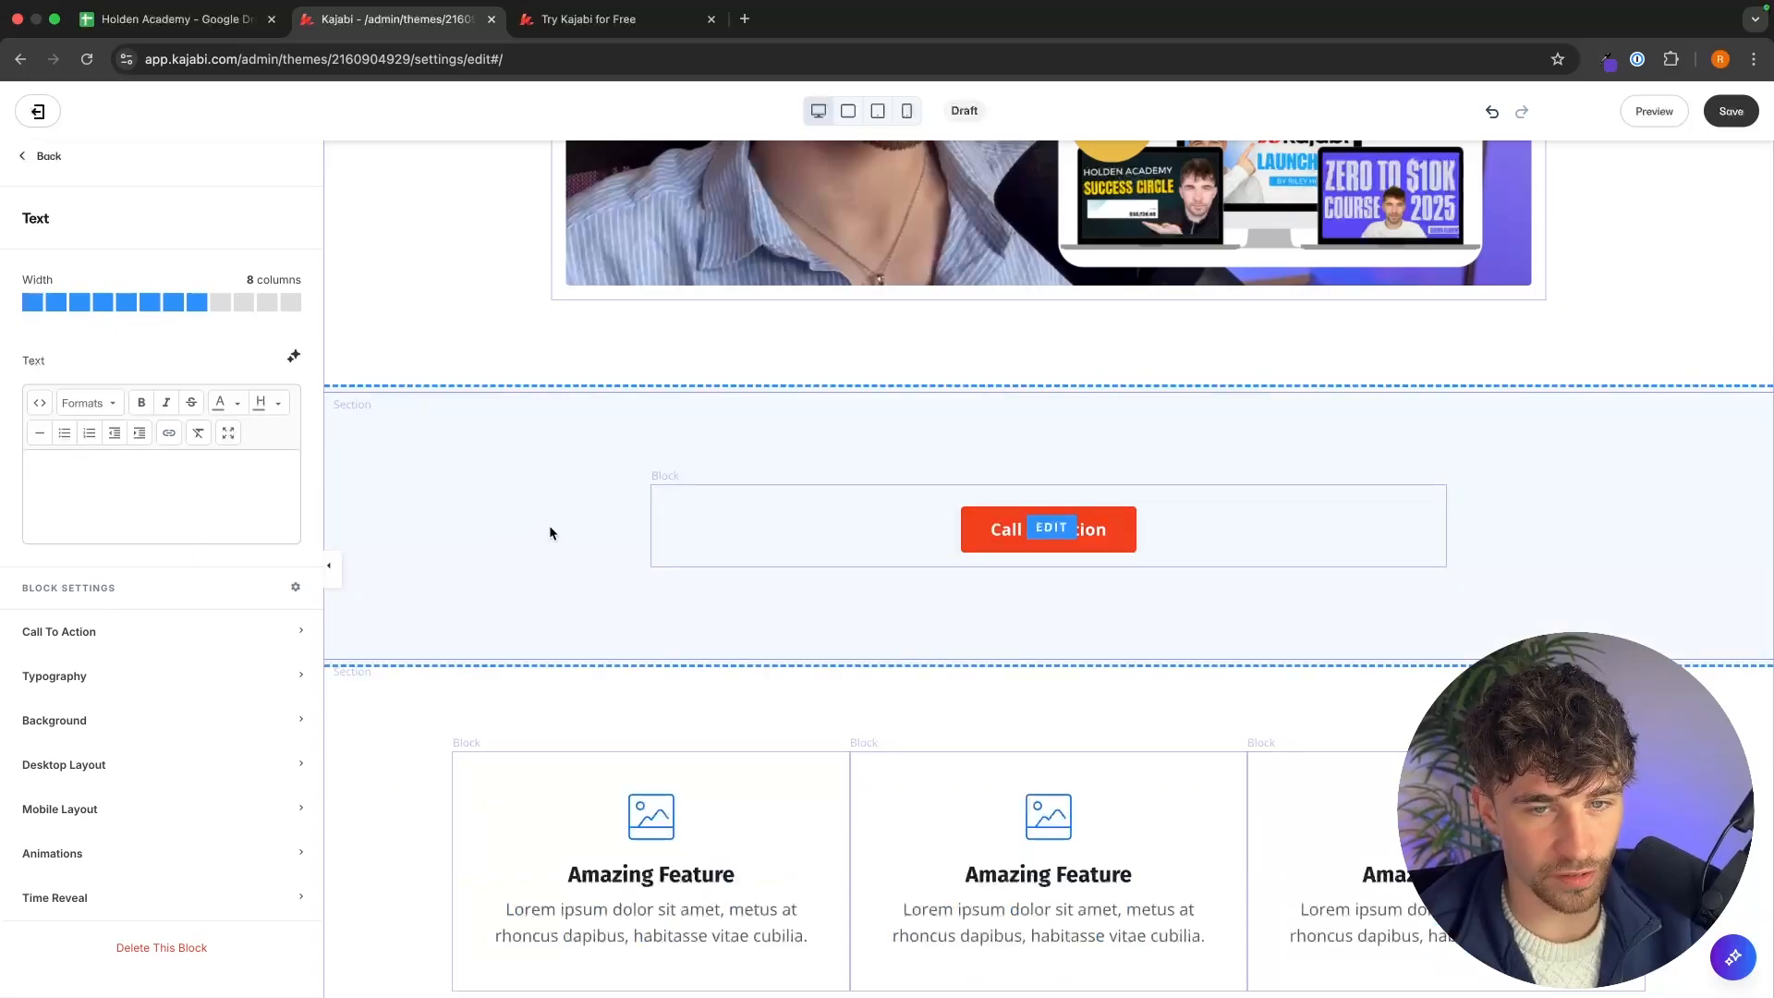
Compare the reference page's call-to-action button with the draft.
scroll(830, 402, "up", 1)
key("ctrl+Tab")
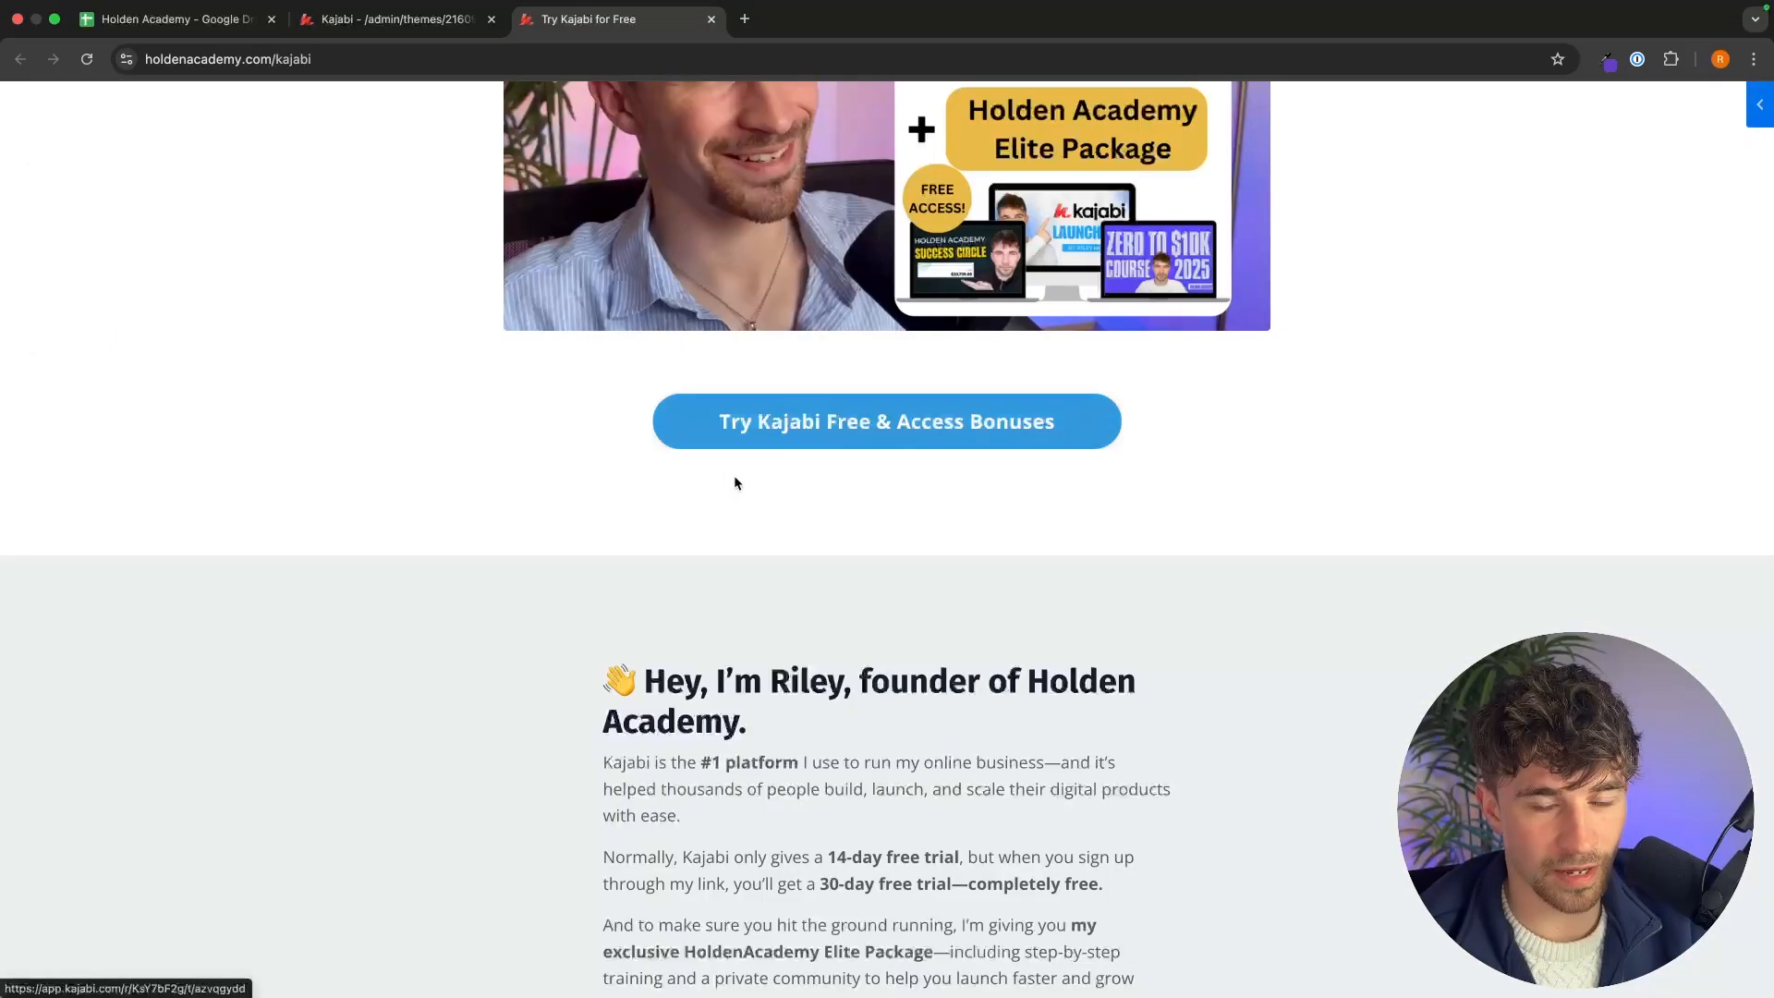
key("ctrl+shift+Tab")
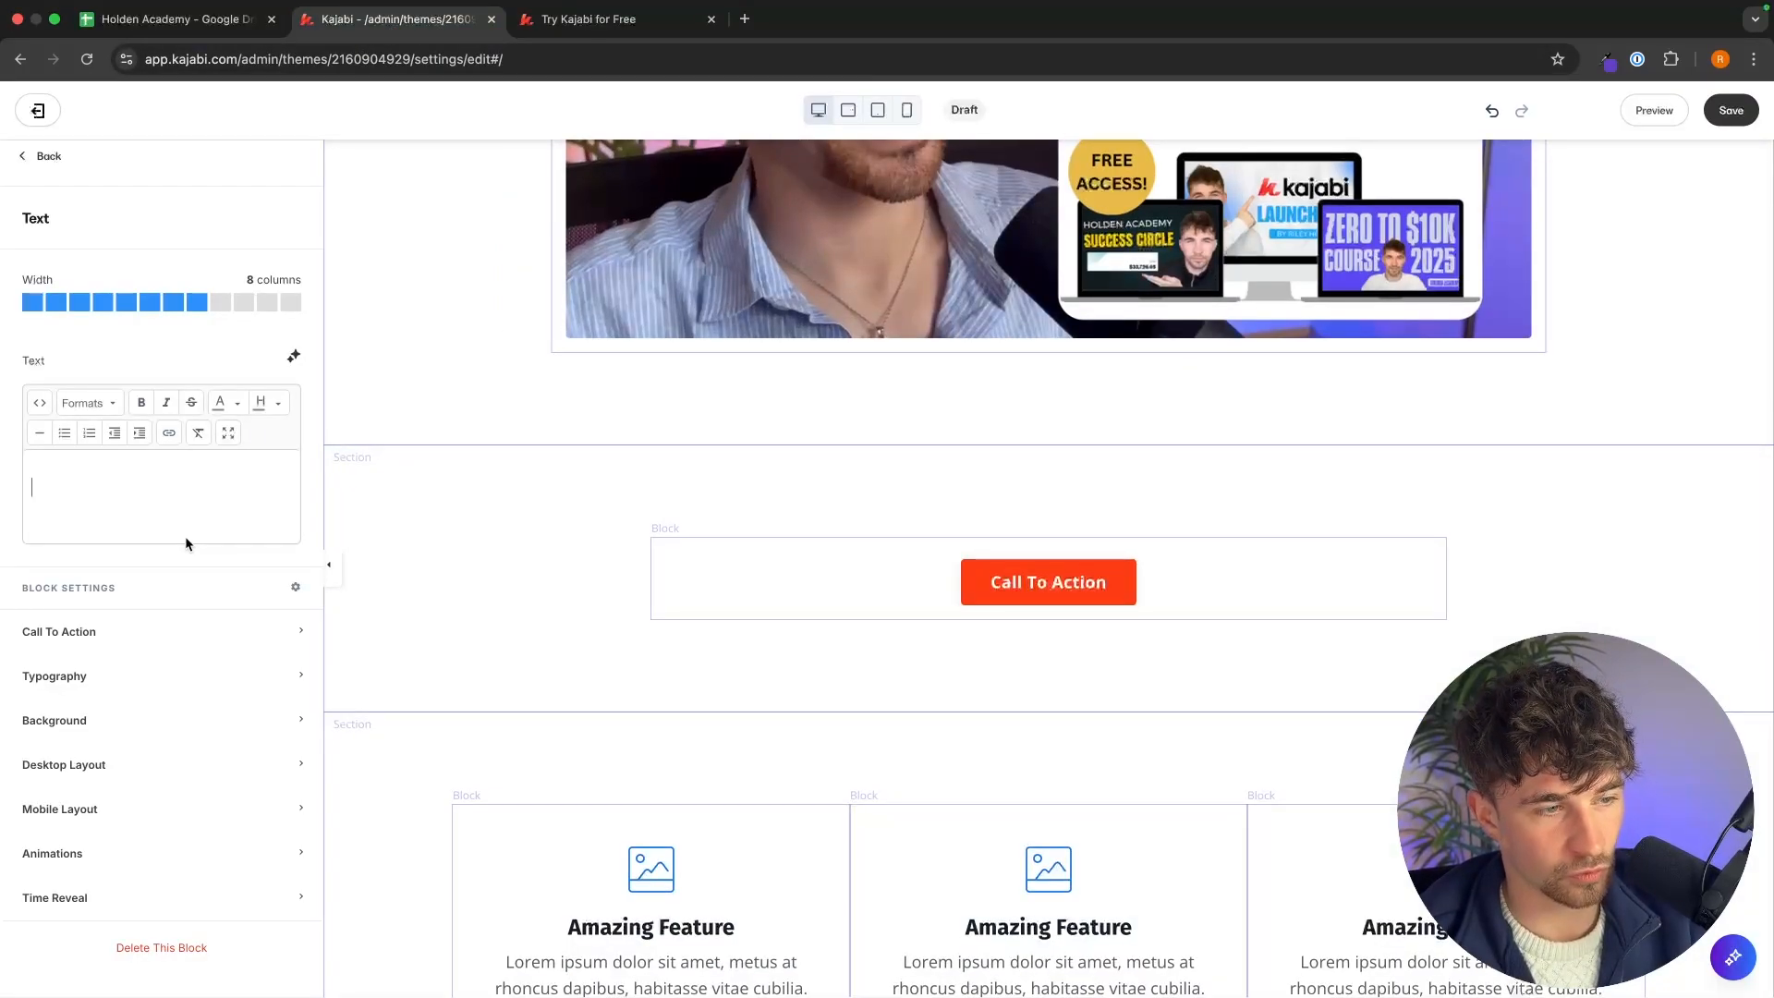
Change the call-to-action button text to "Try Kajabi Free & Access Bonuses".
left_click(170, 629)
scroll(128, 585, "down", 2)
left_click(128, 601)
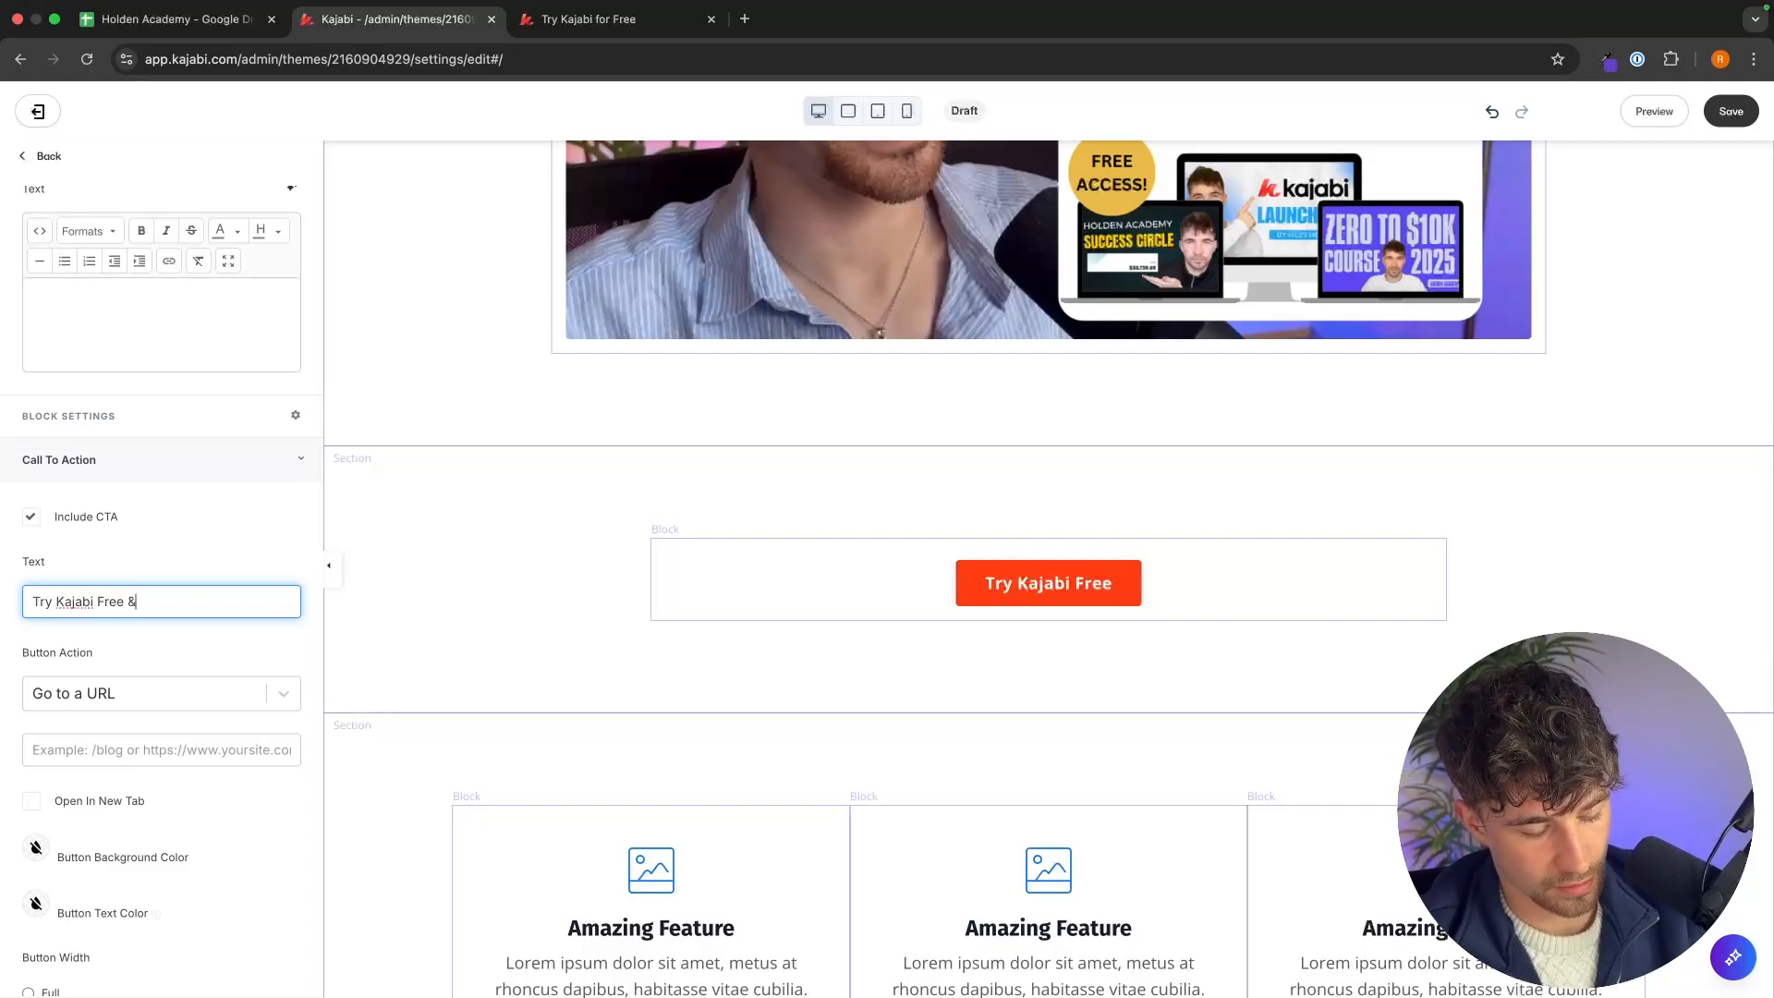
type("& Access Bonuses")
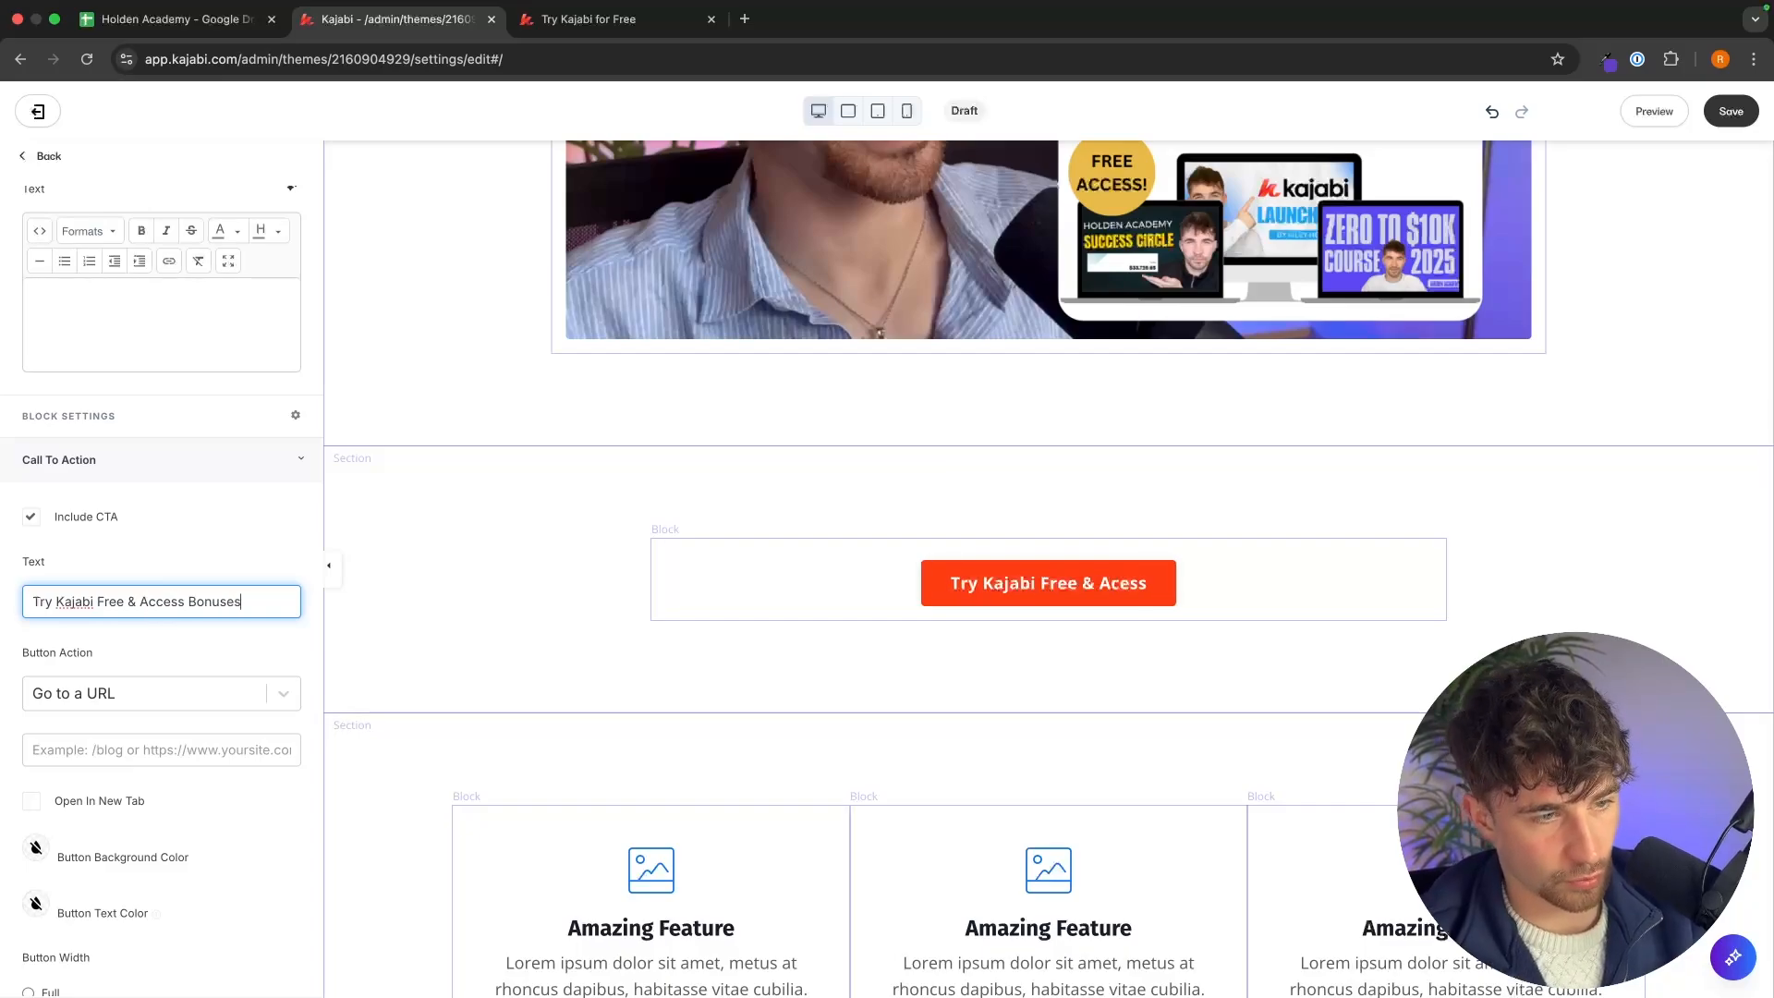
Set the button background color to the blue swatch.
scroll(139, 693, "down", 1)
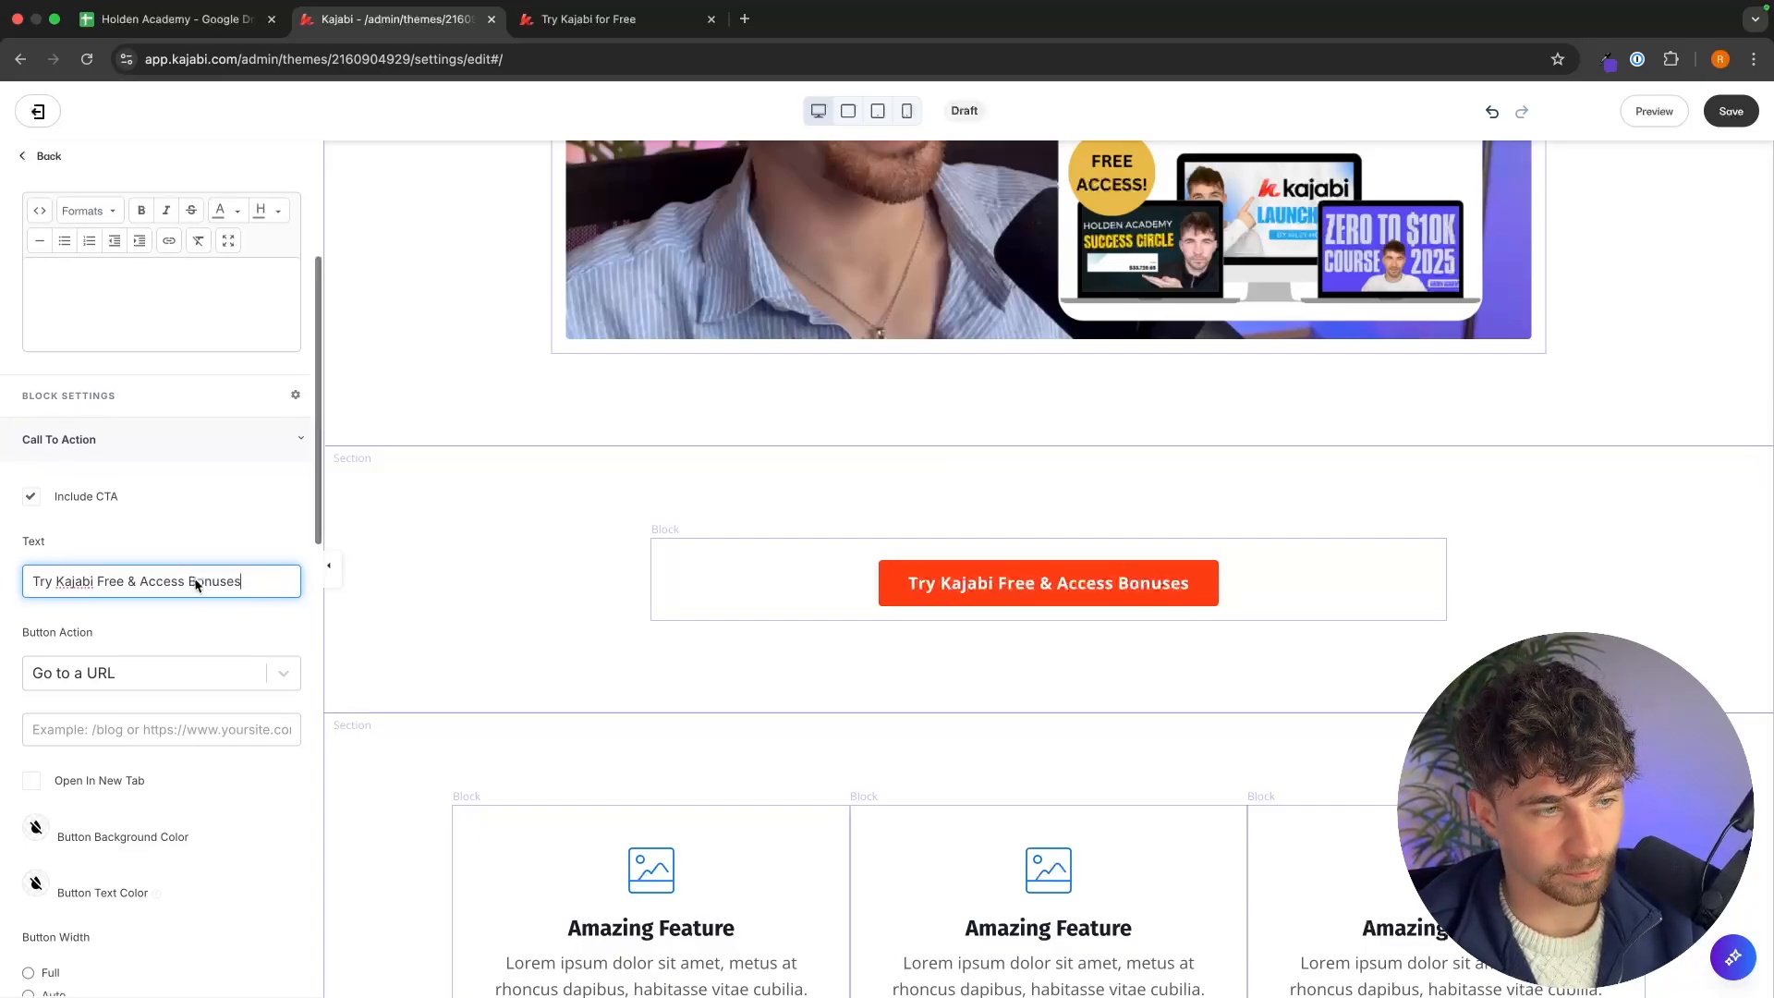
left_click(36, 806)
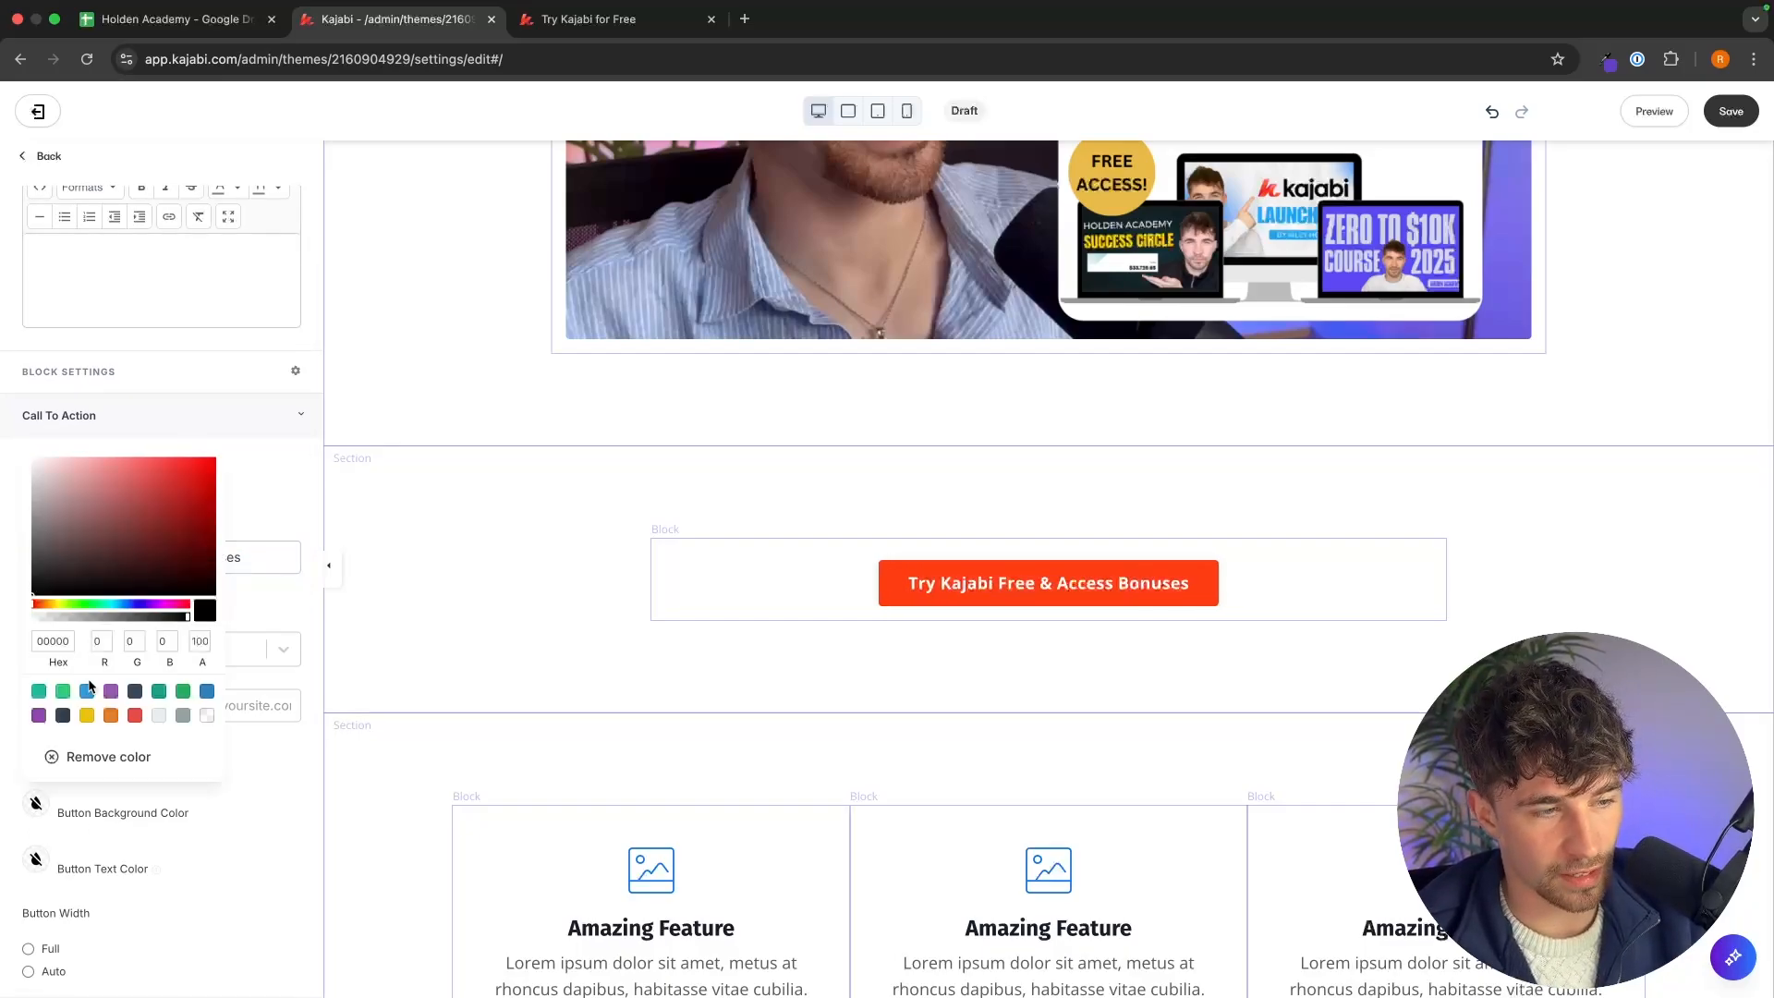
left_click(87, 692)
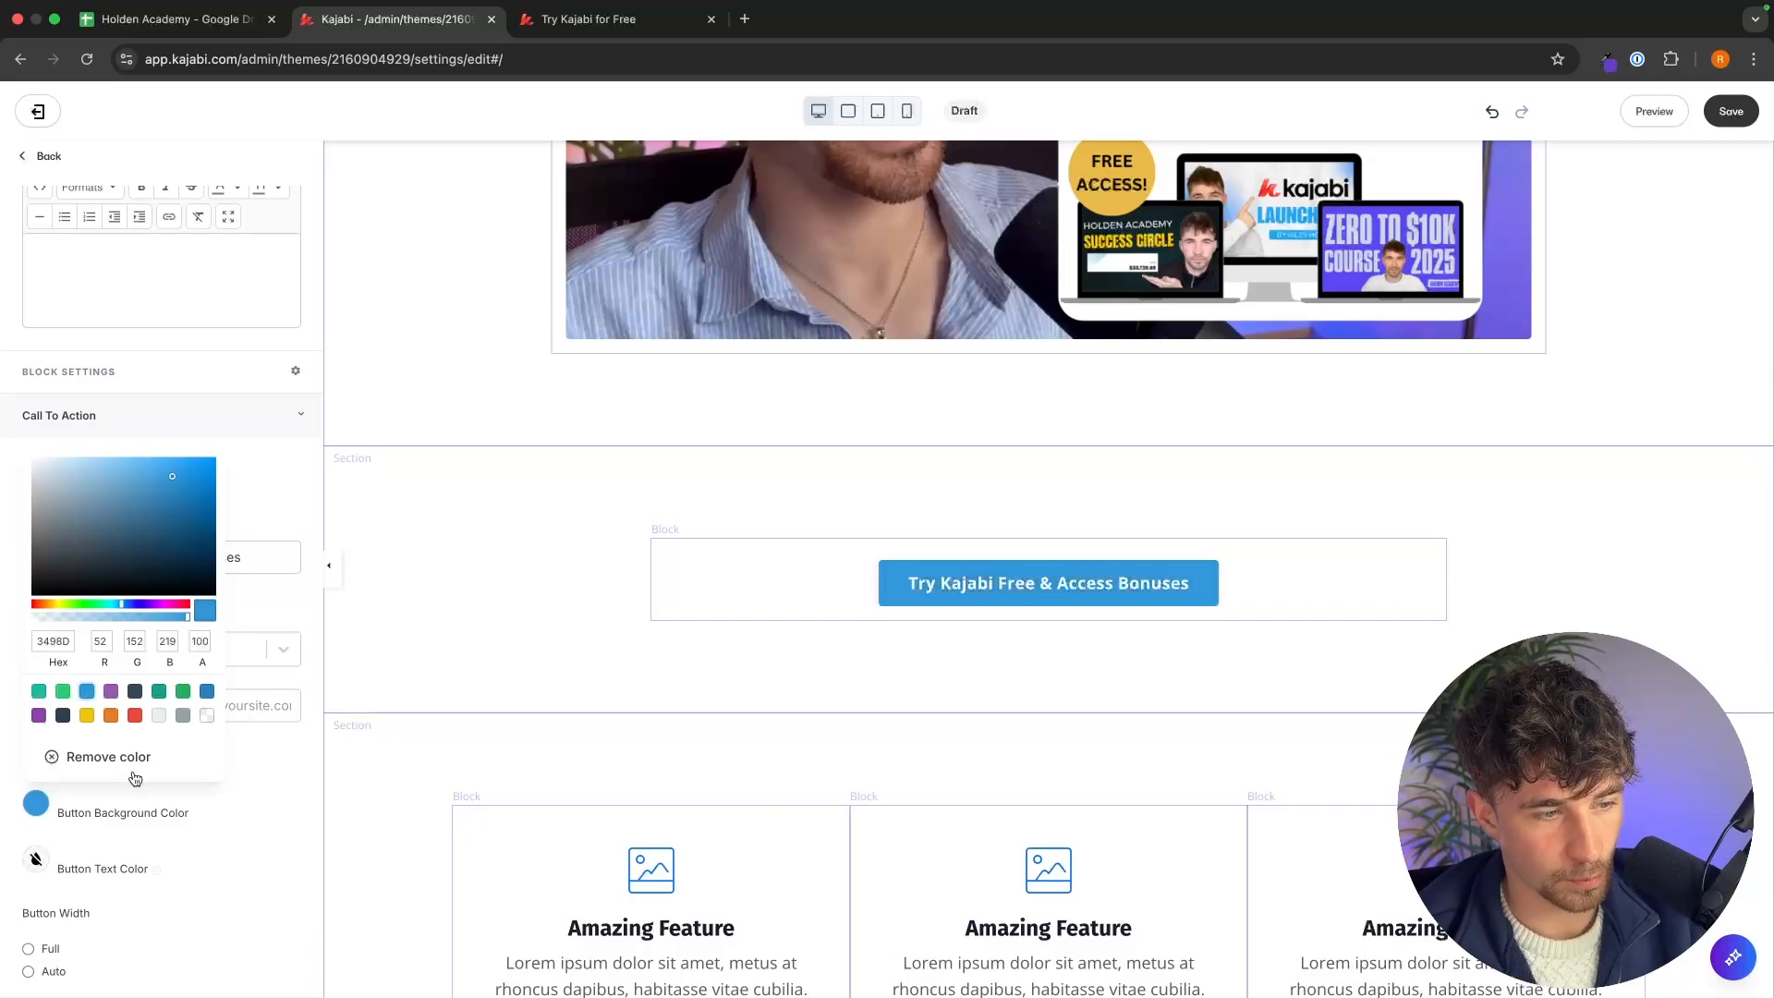
left_click(241, 845)
Set the Call to Action section's top desktop padding to 20.
scroll(239, 843, "down", 5)
scroll(238, 844, "down", 4)
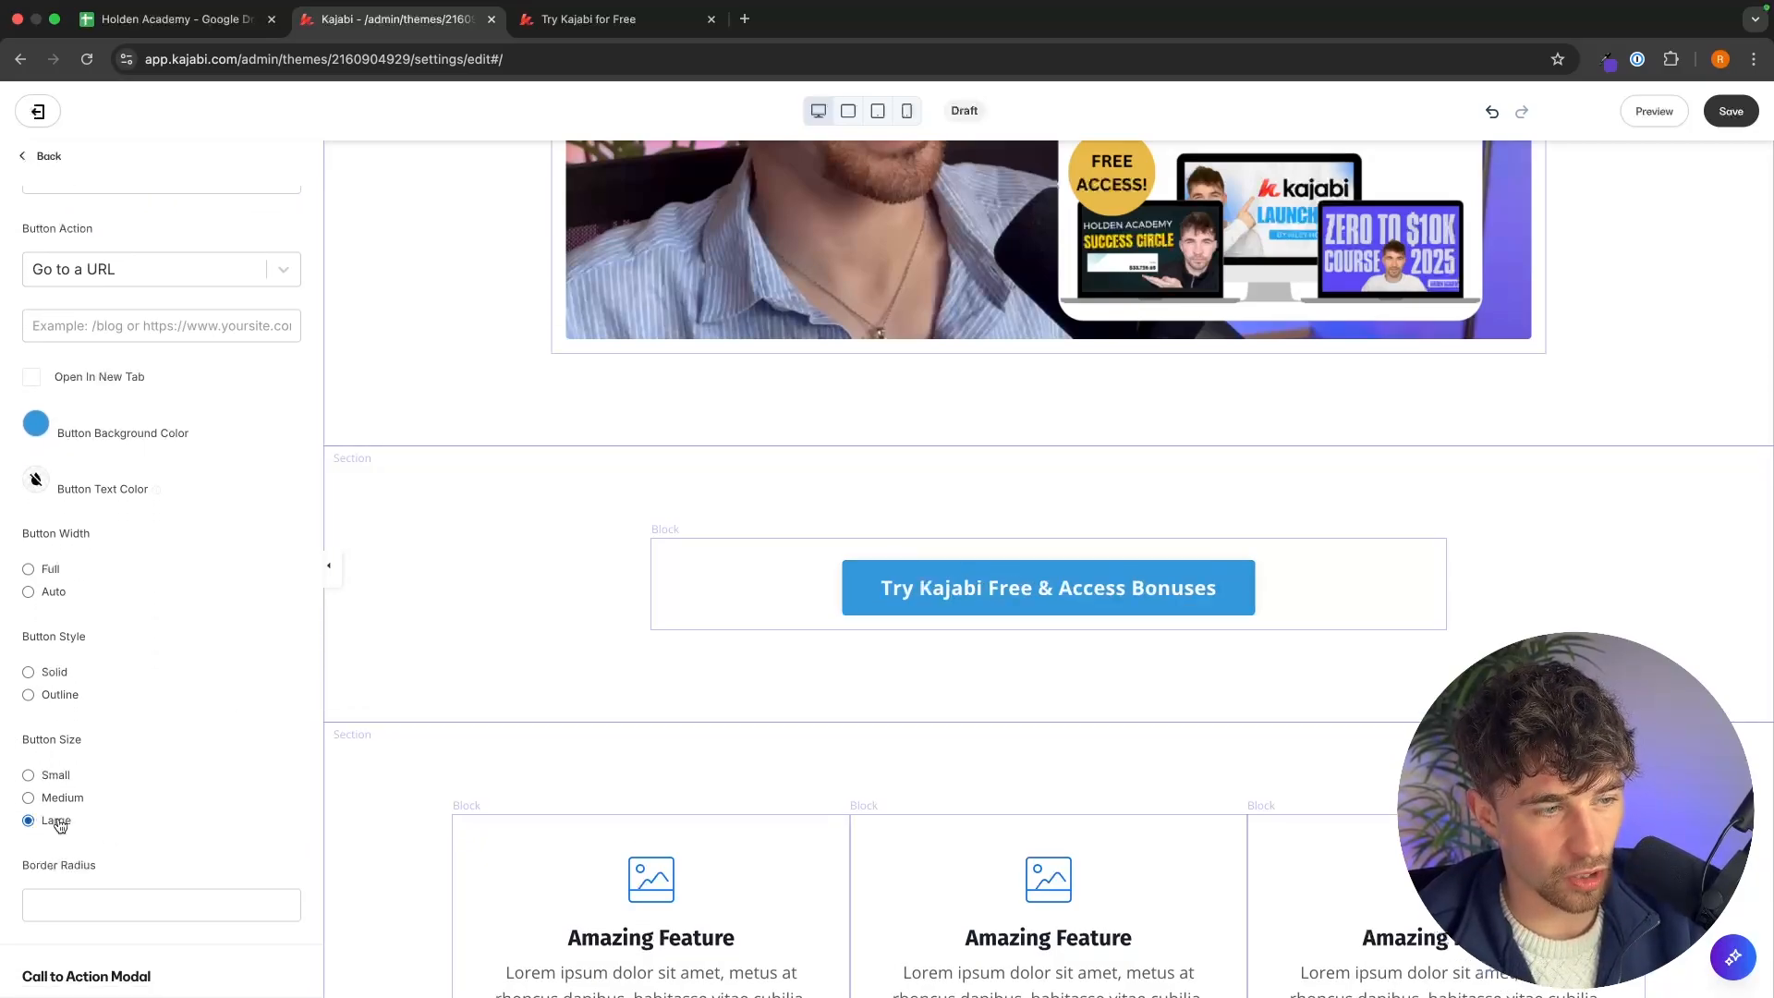
scroll(62, 825, "down", 3)
left_click(379, 481)
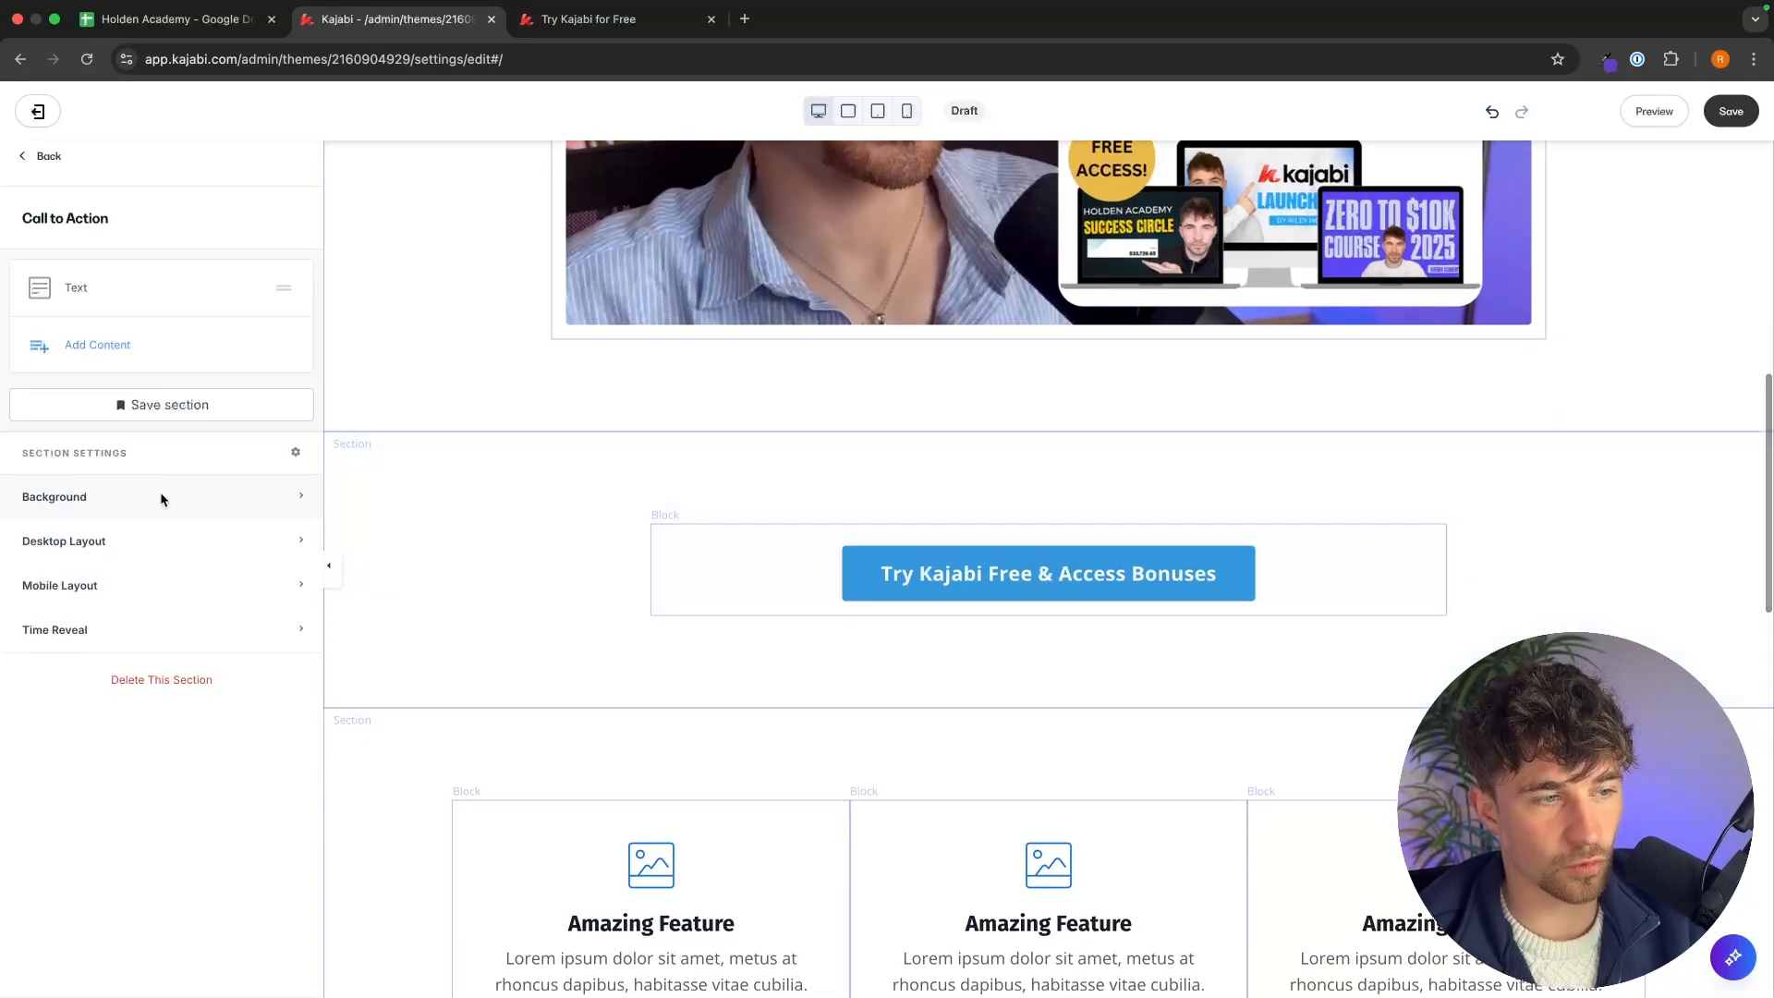
left_click(135, 545)
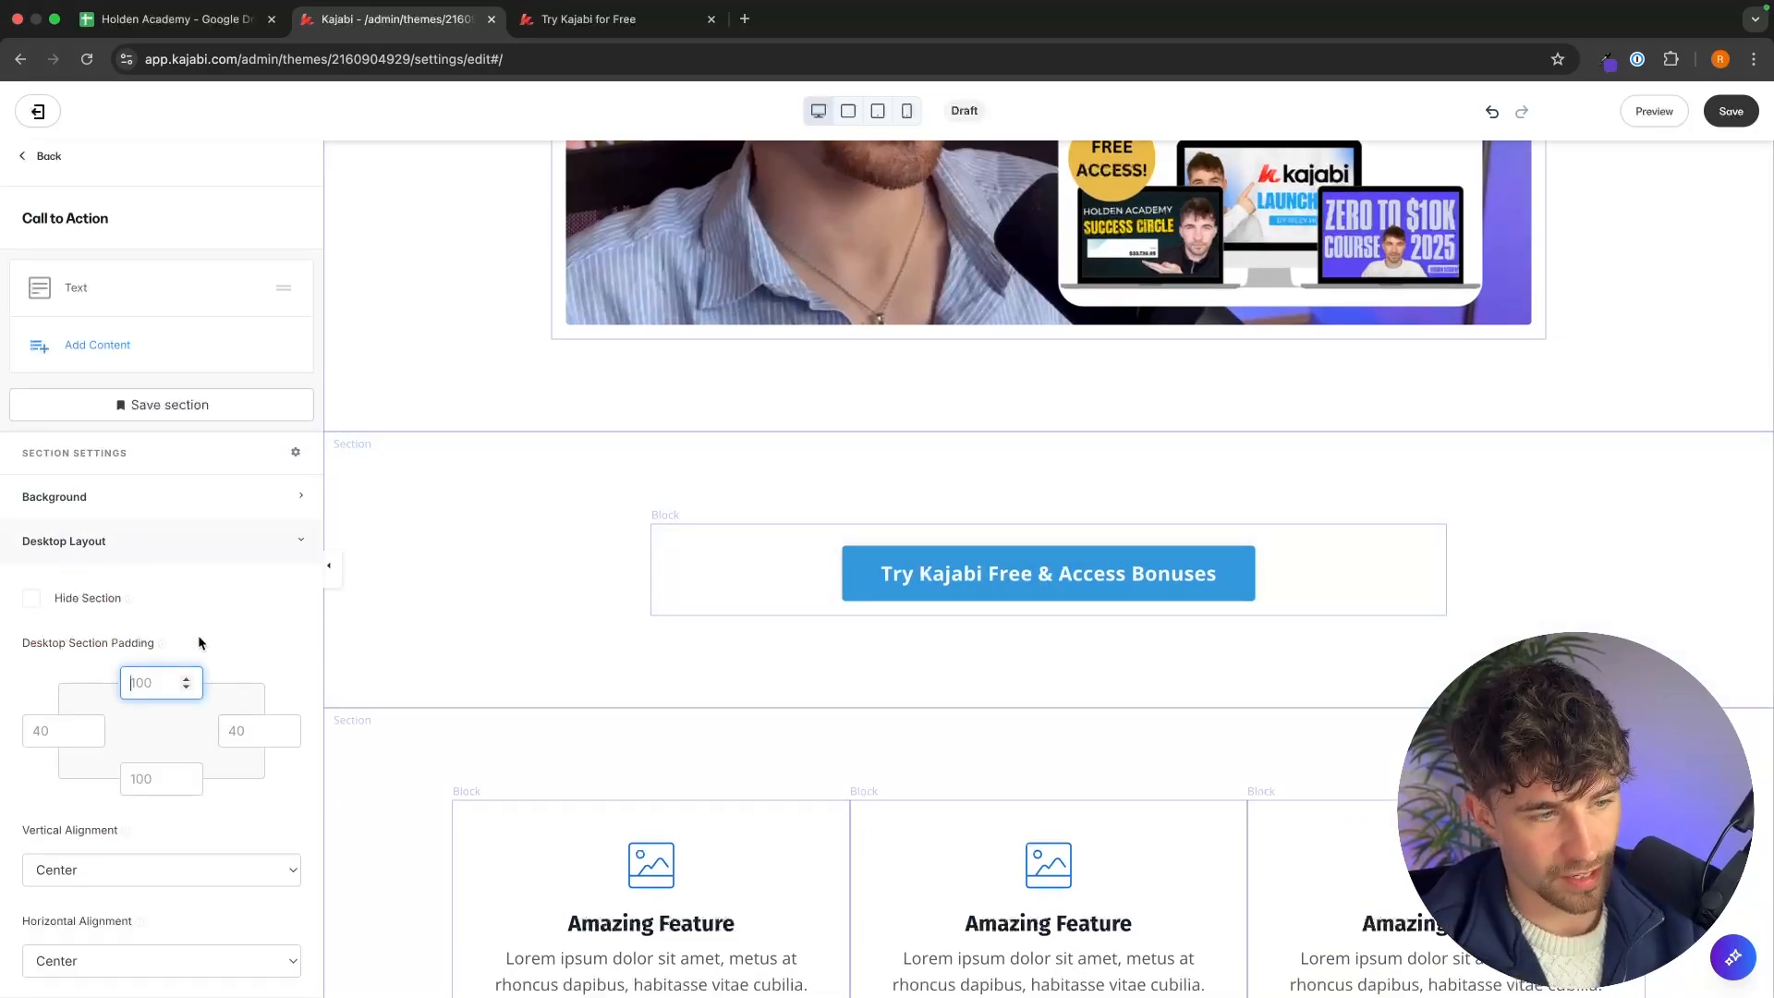
type("20")
Set the Image section's bottom desktop padding to 20 and its right padding to -1.
left_click(566, 397)
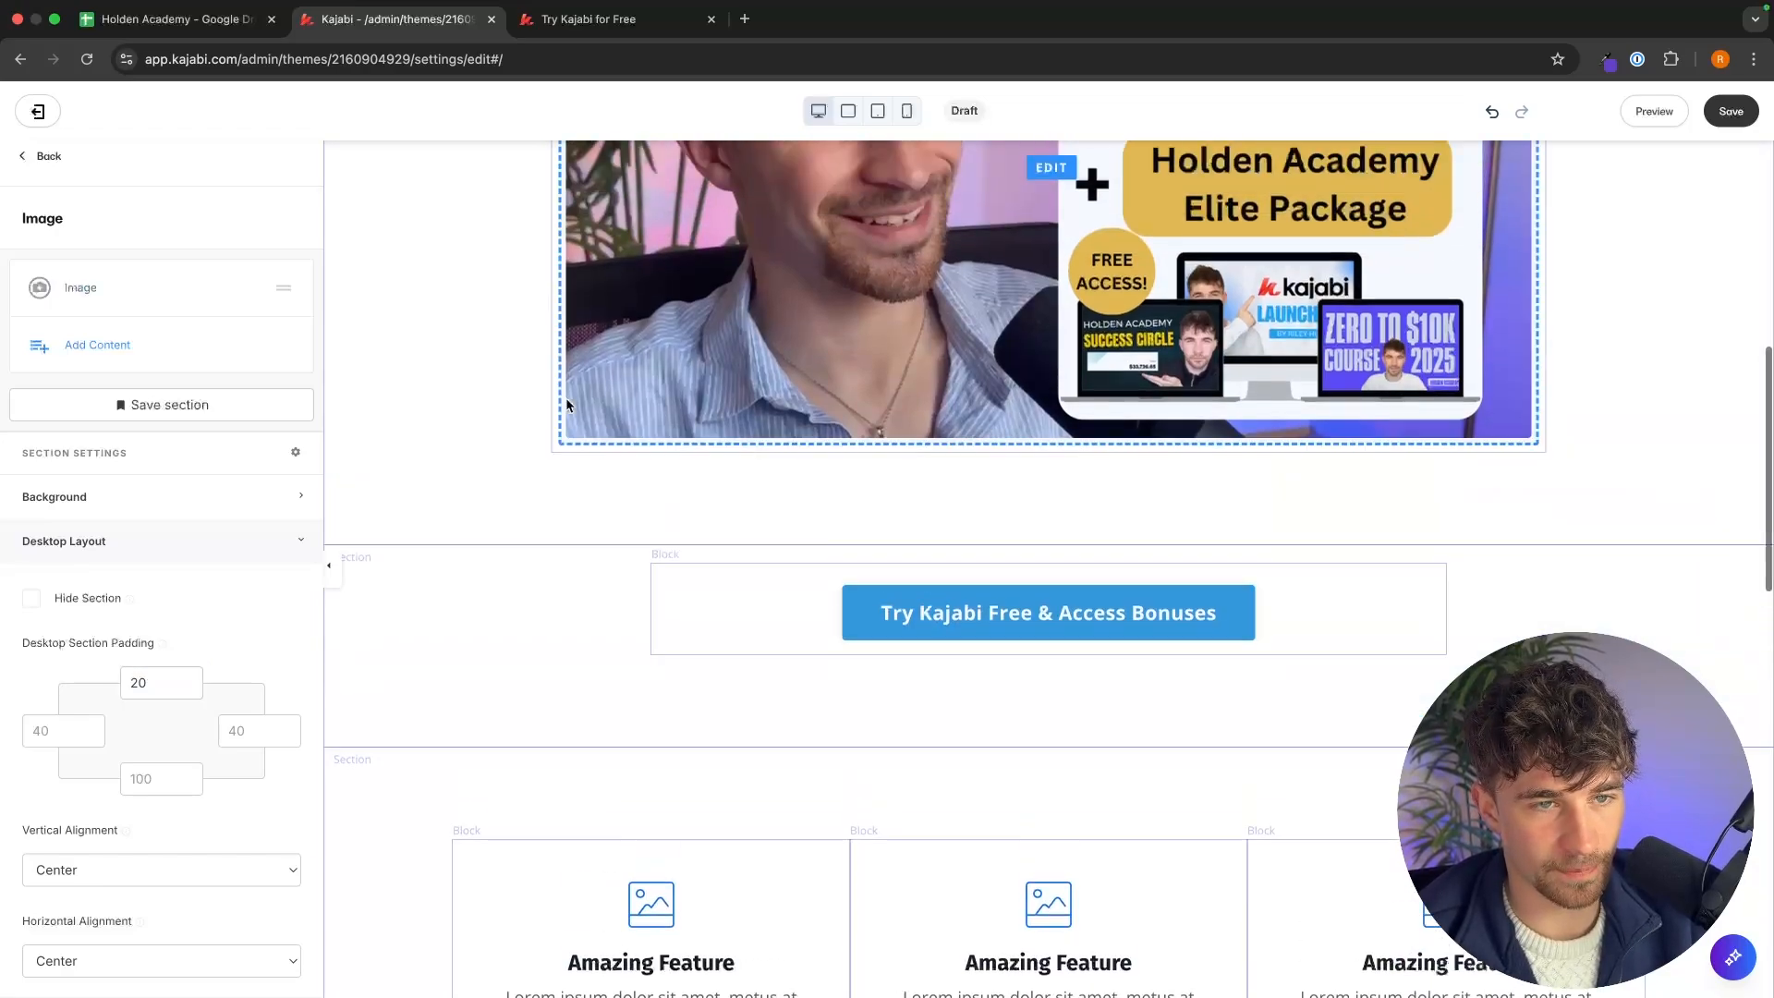
left_click(143, 770)
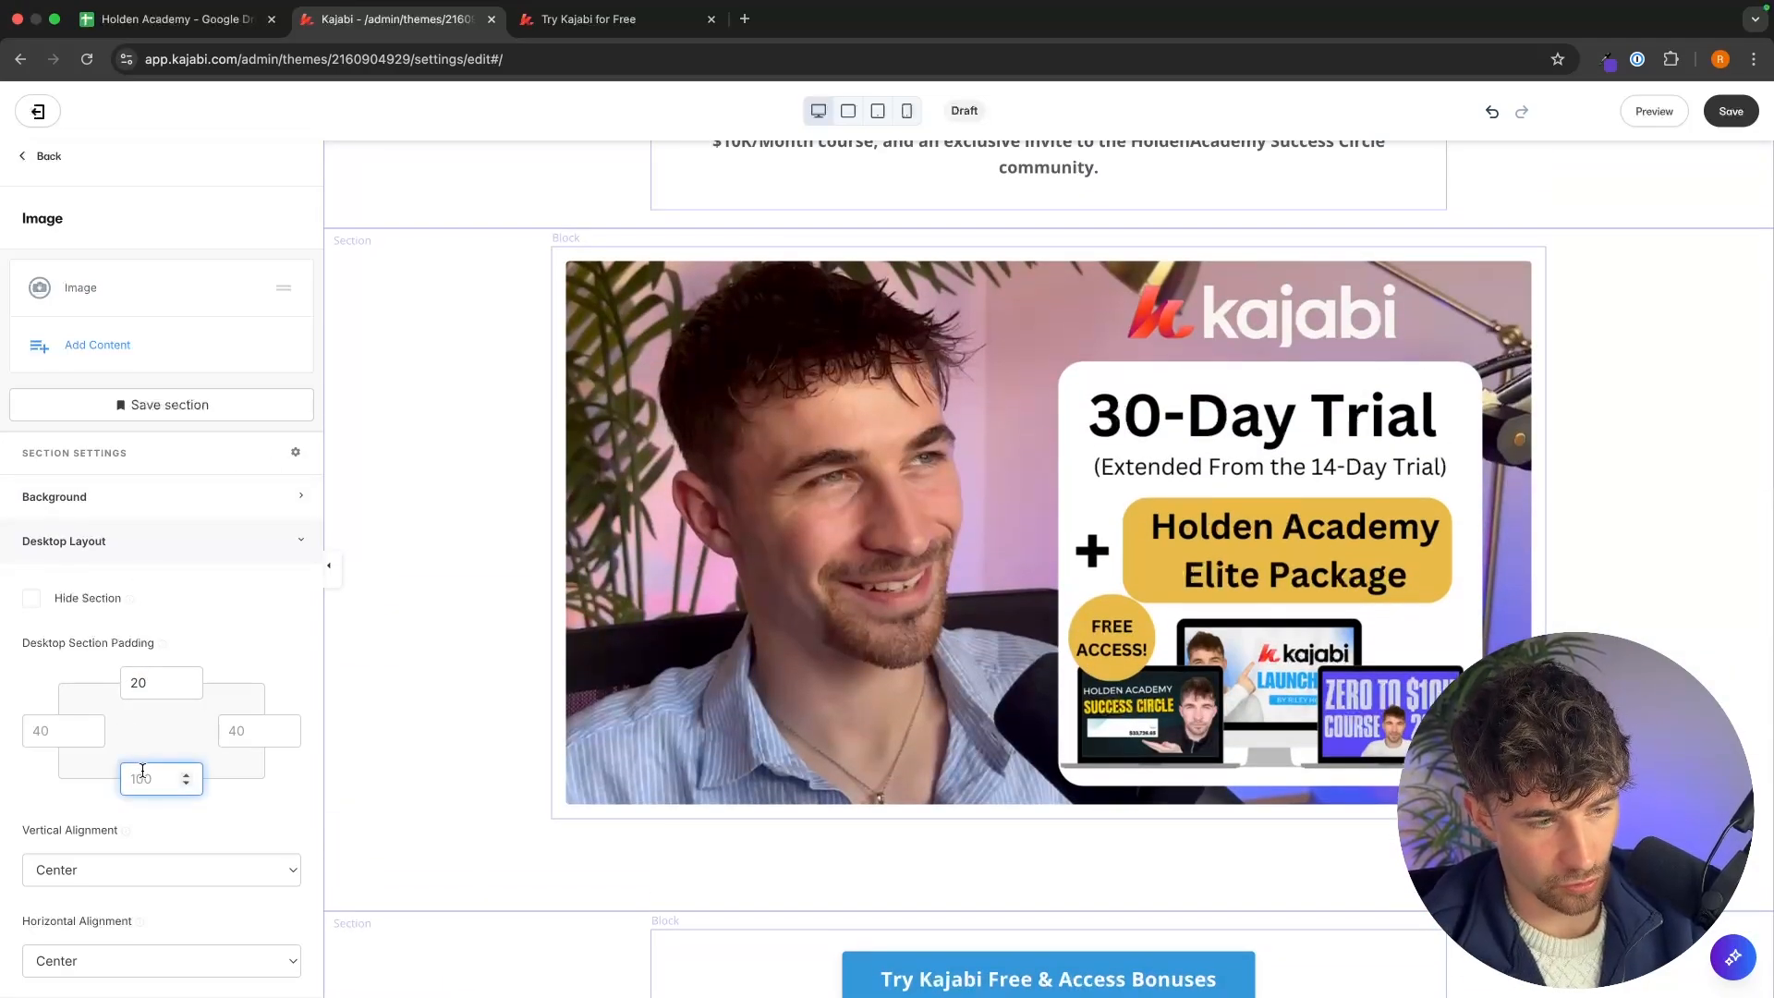
left_click(284, 735)
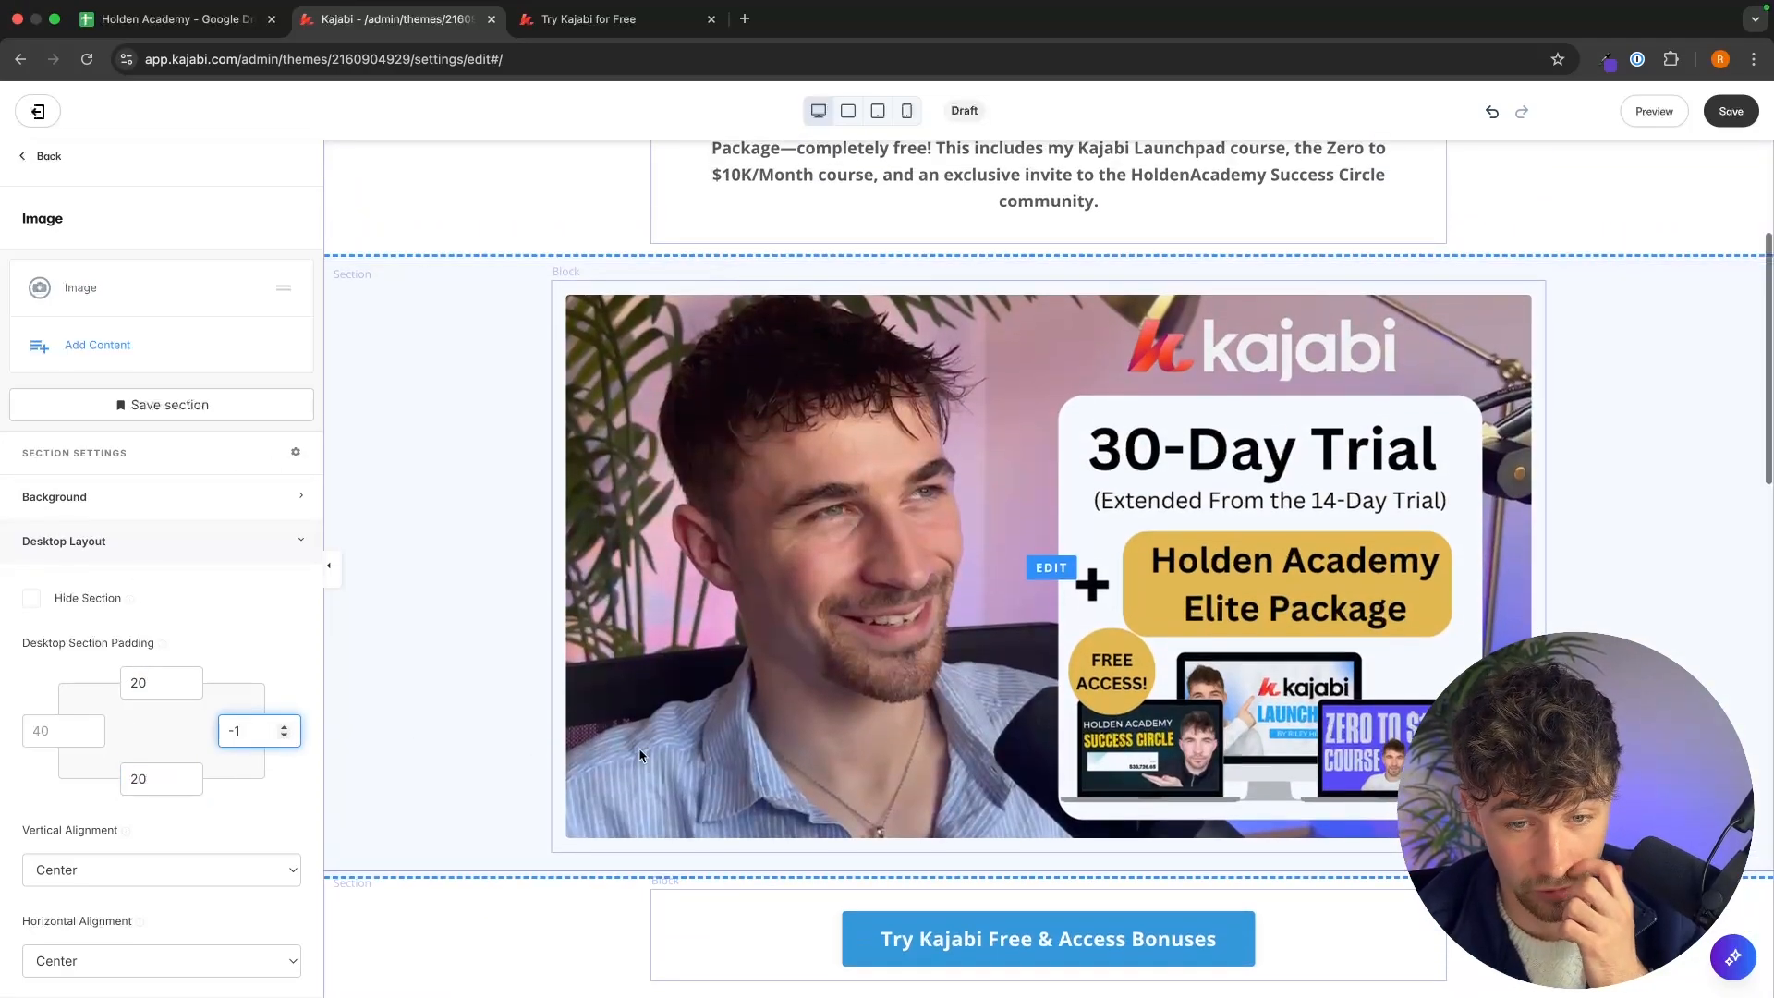
Open the button action settings of the call-to-action button.
scroll(1388, 554, "down", 1)
scroll(1142, 853, "up", 1)
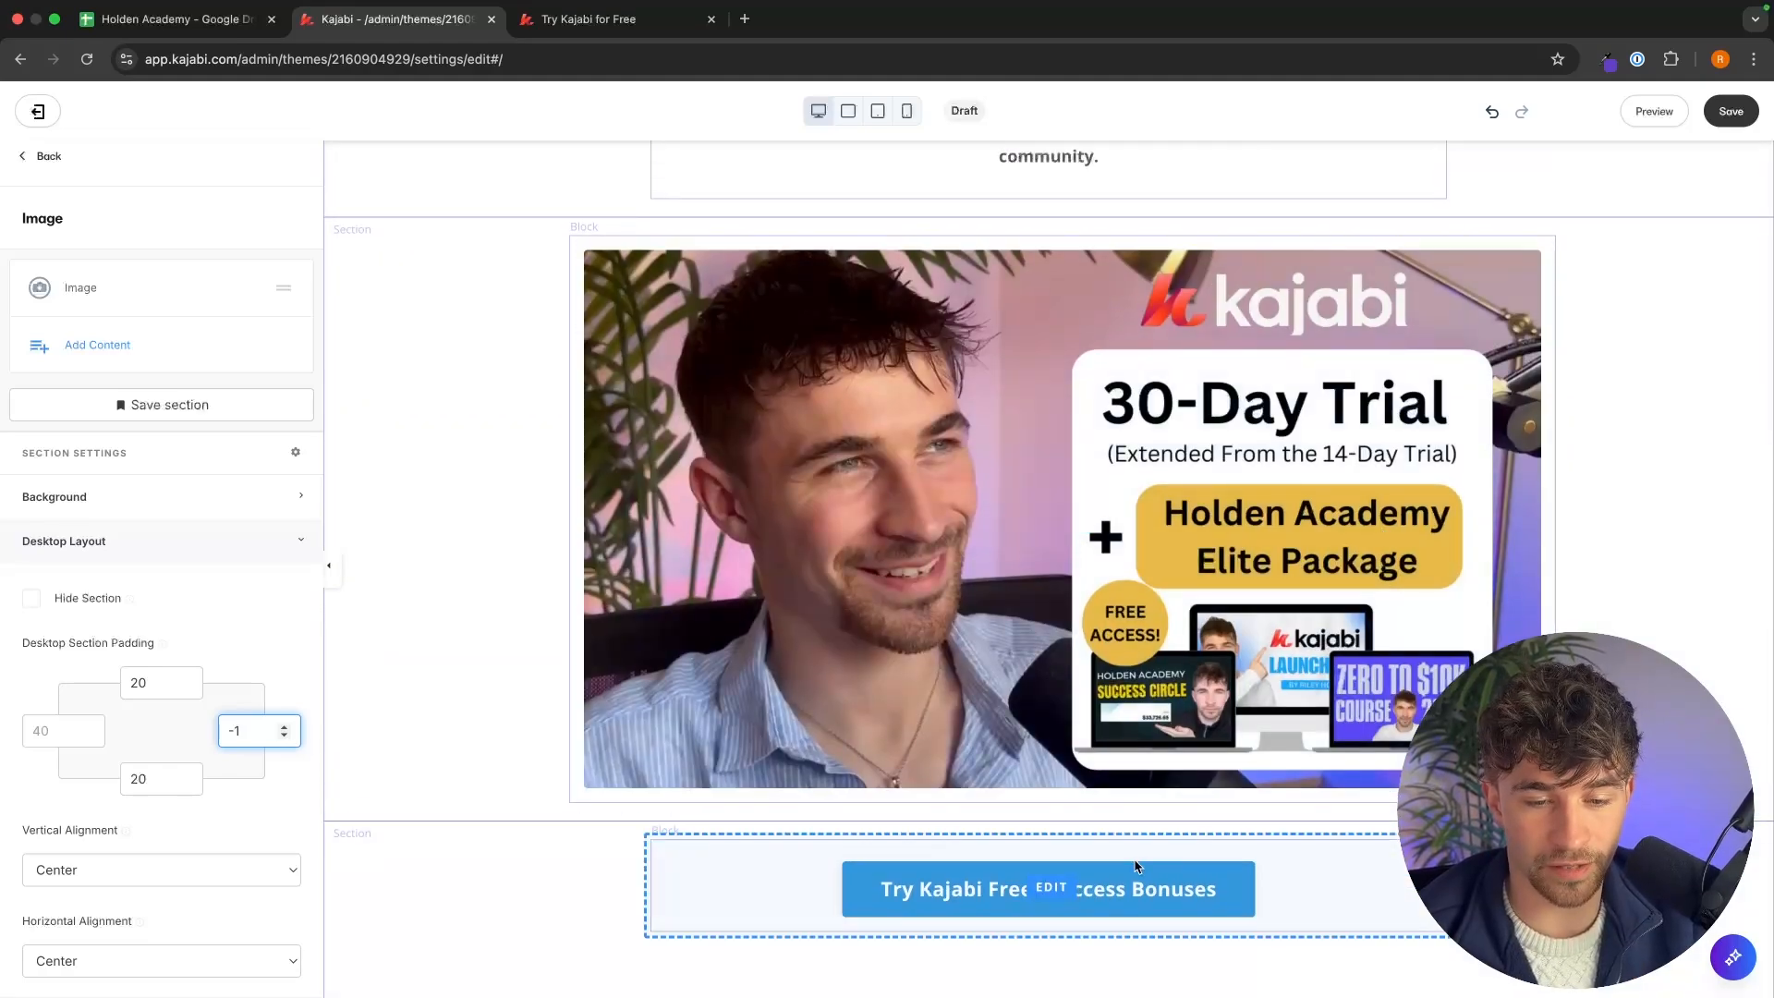
left_click(1165, 874)
scroll(1155, 795, "down", 3)
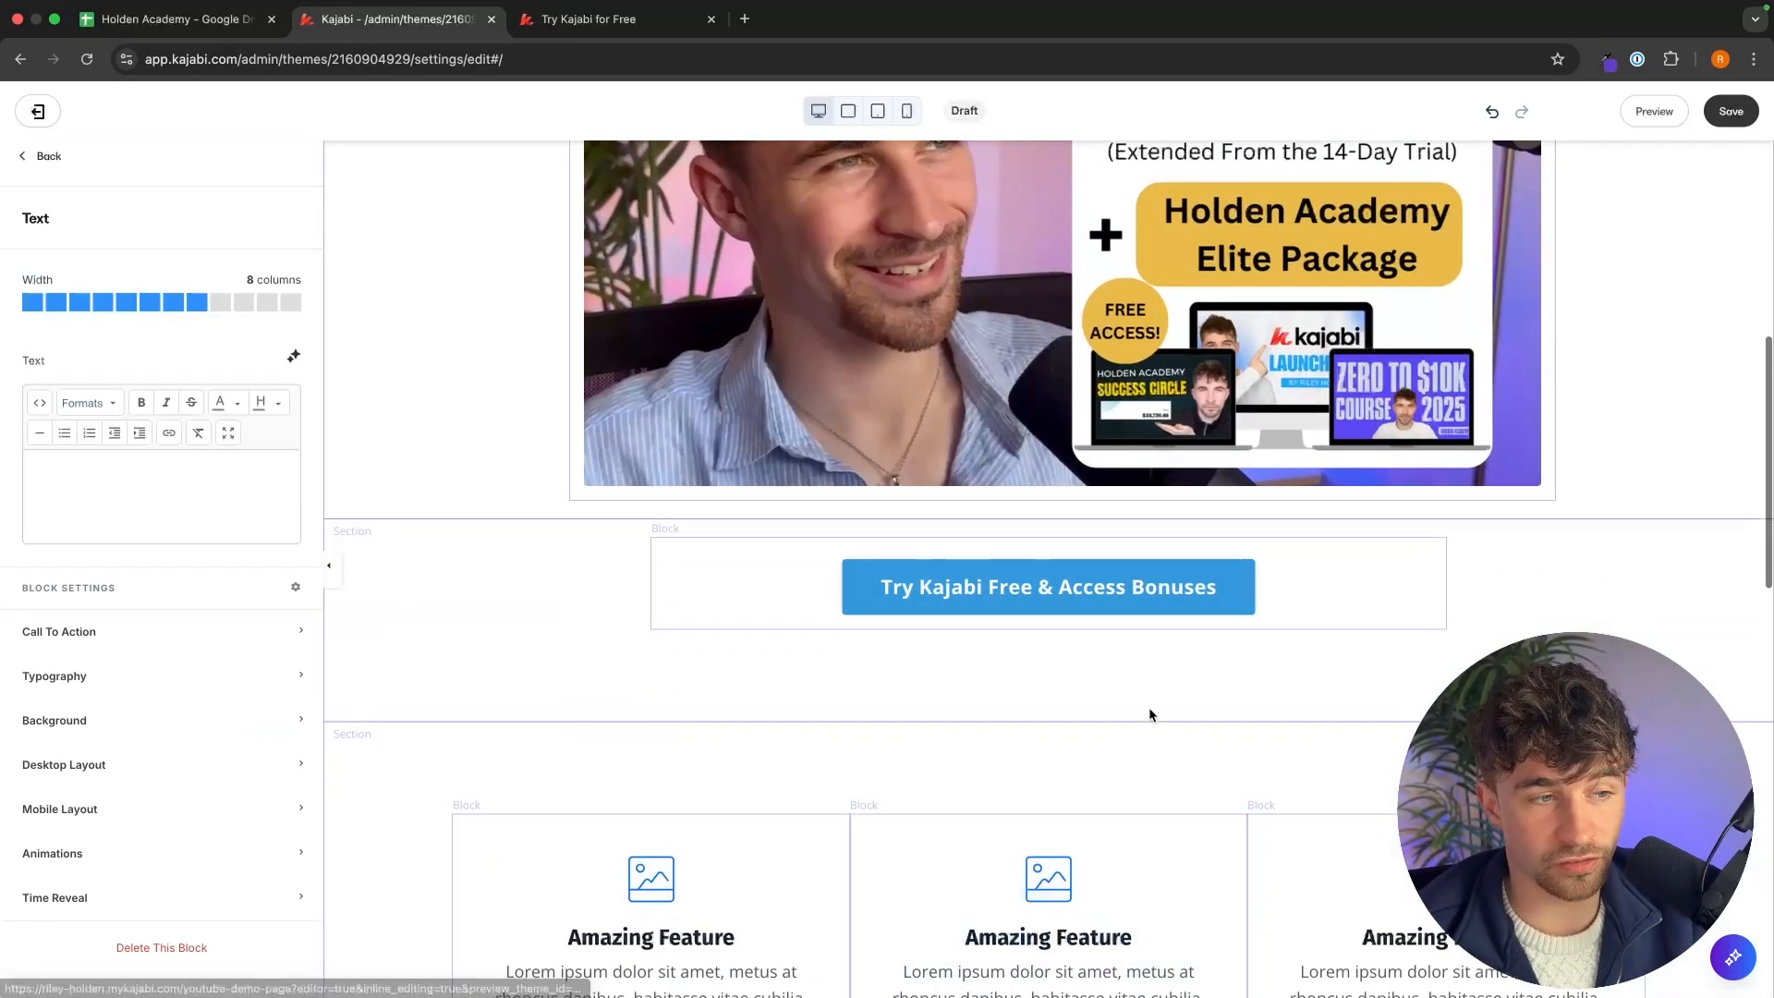
left_click(231, 635)
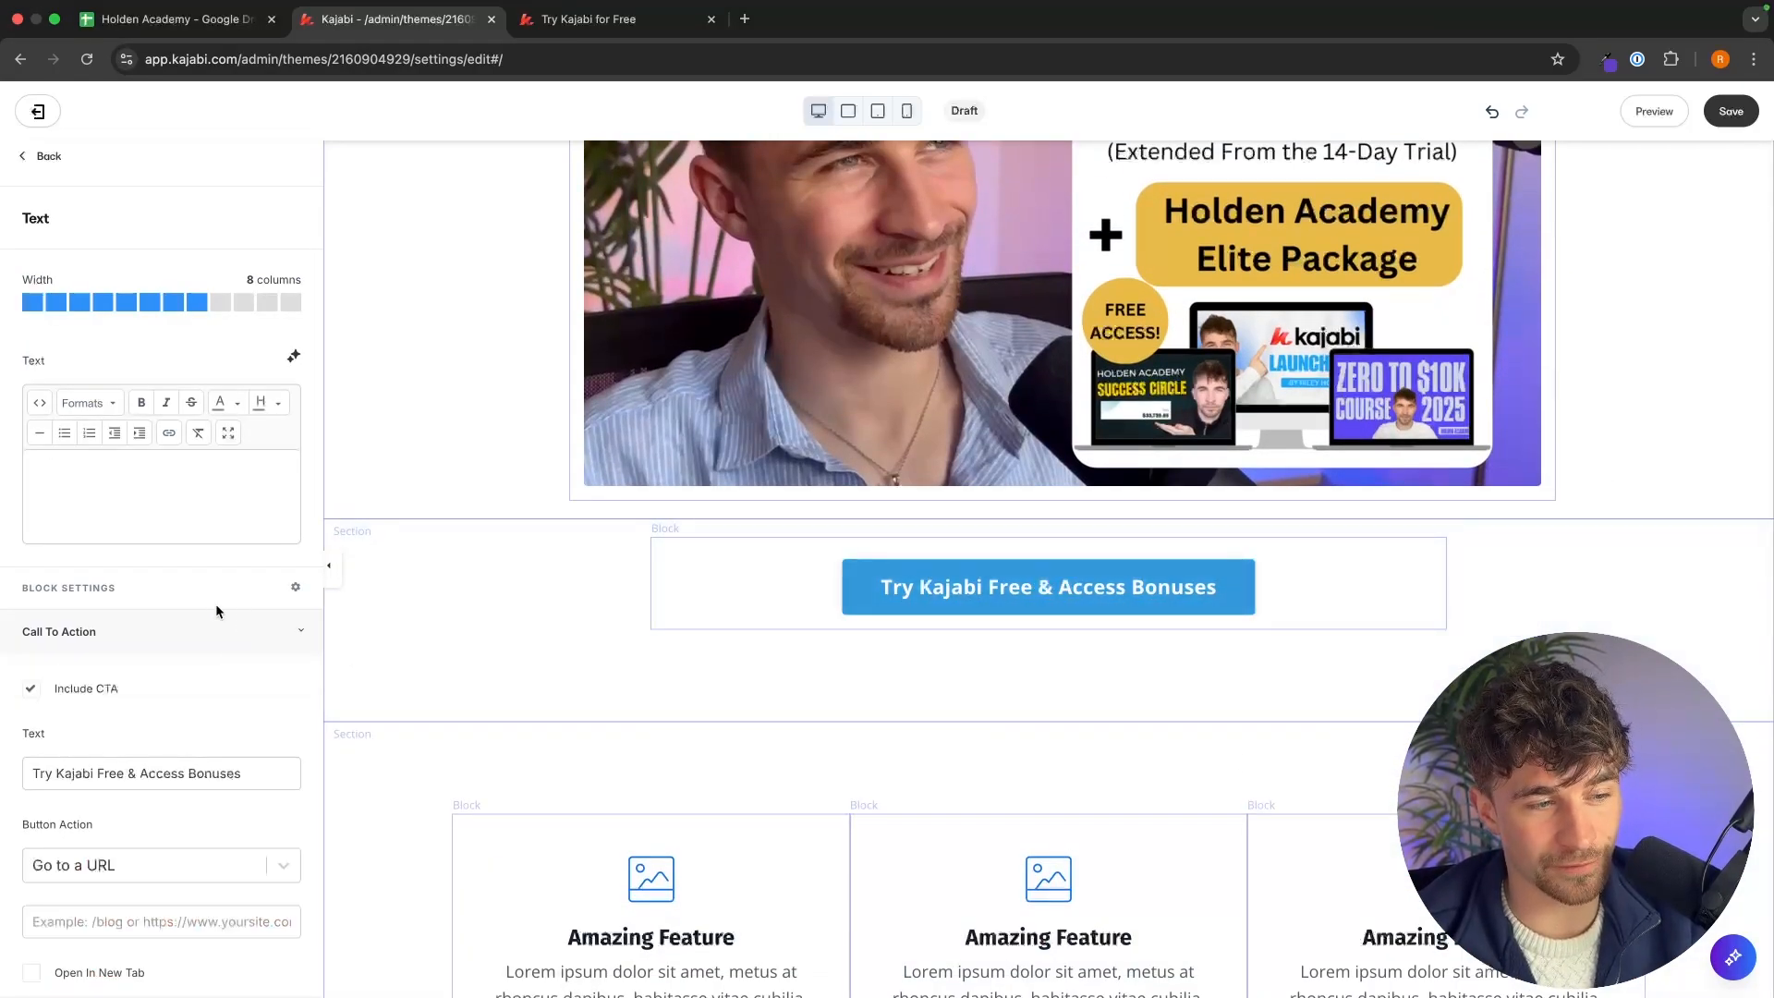
scroll(214, 603, "down", 4)
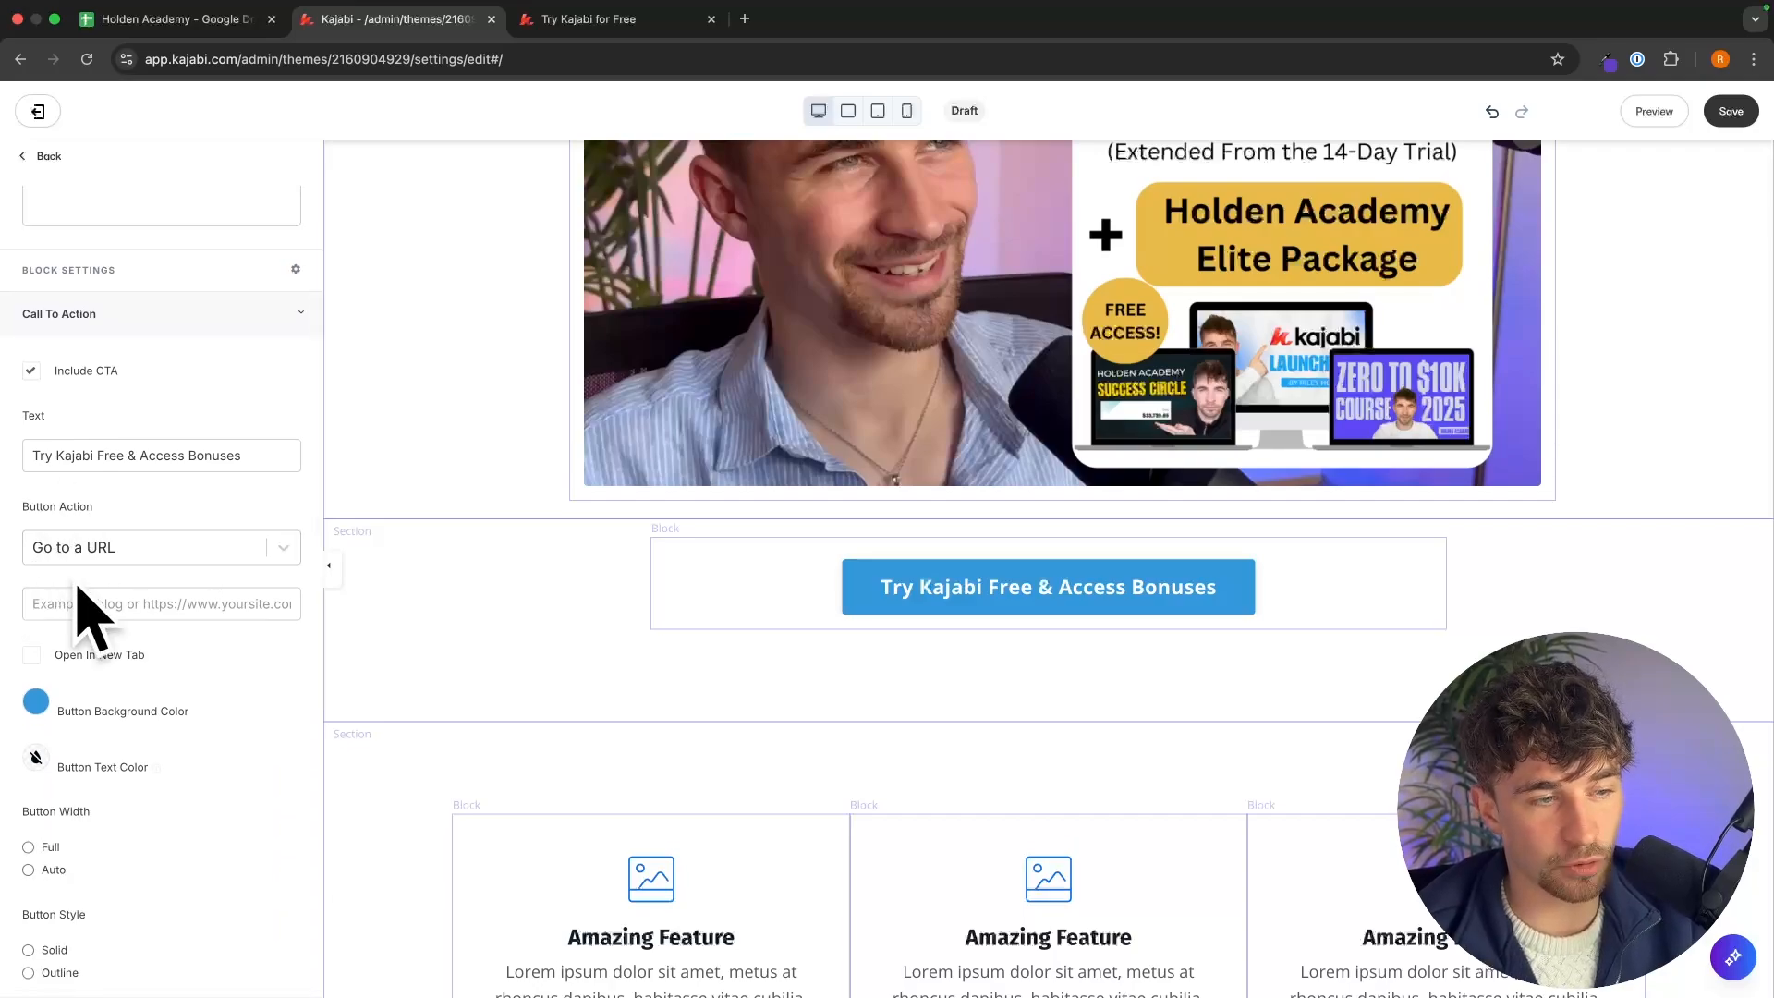
left_click(129, 547)
Open the reference page button's link in a new tab to see its destination, then close that tab.
left_click(591, 18)
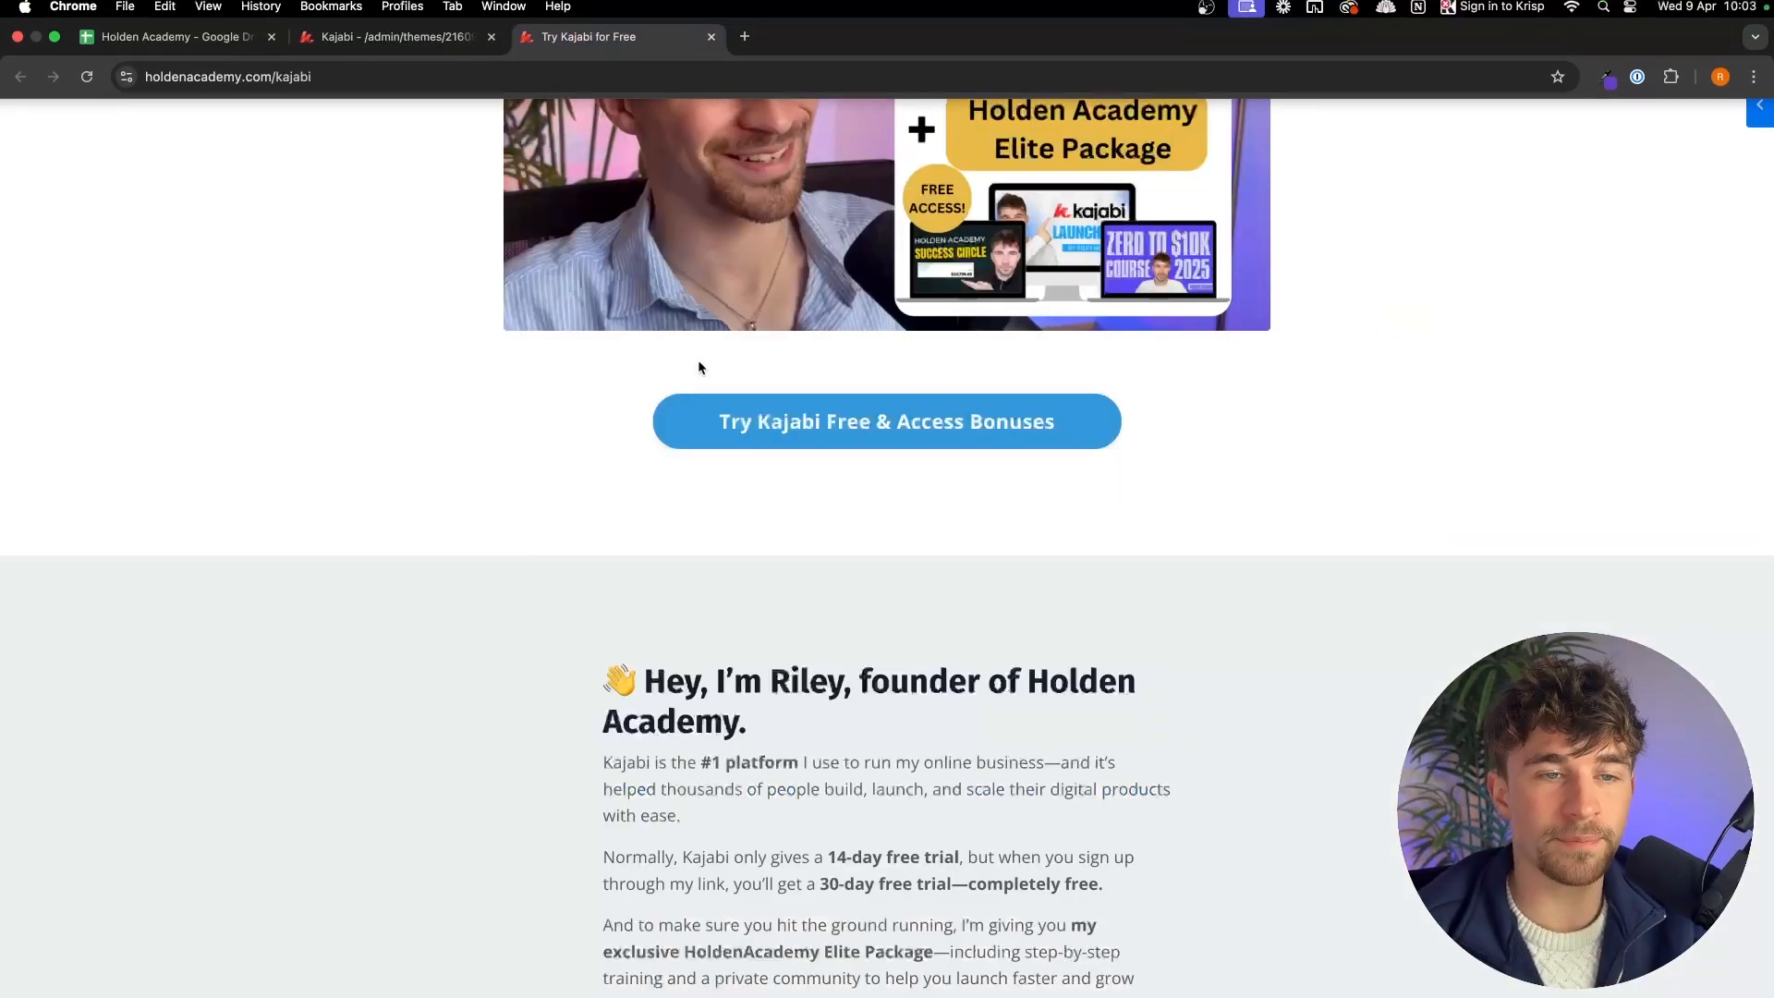
right_click(792, 432)
left_click(827, 444)
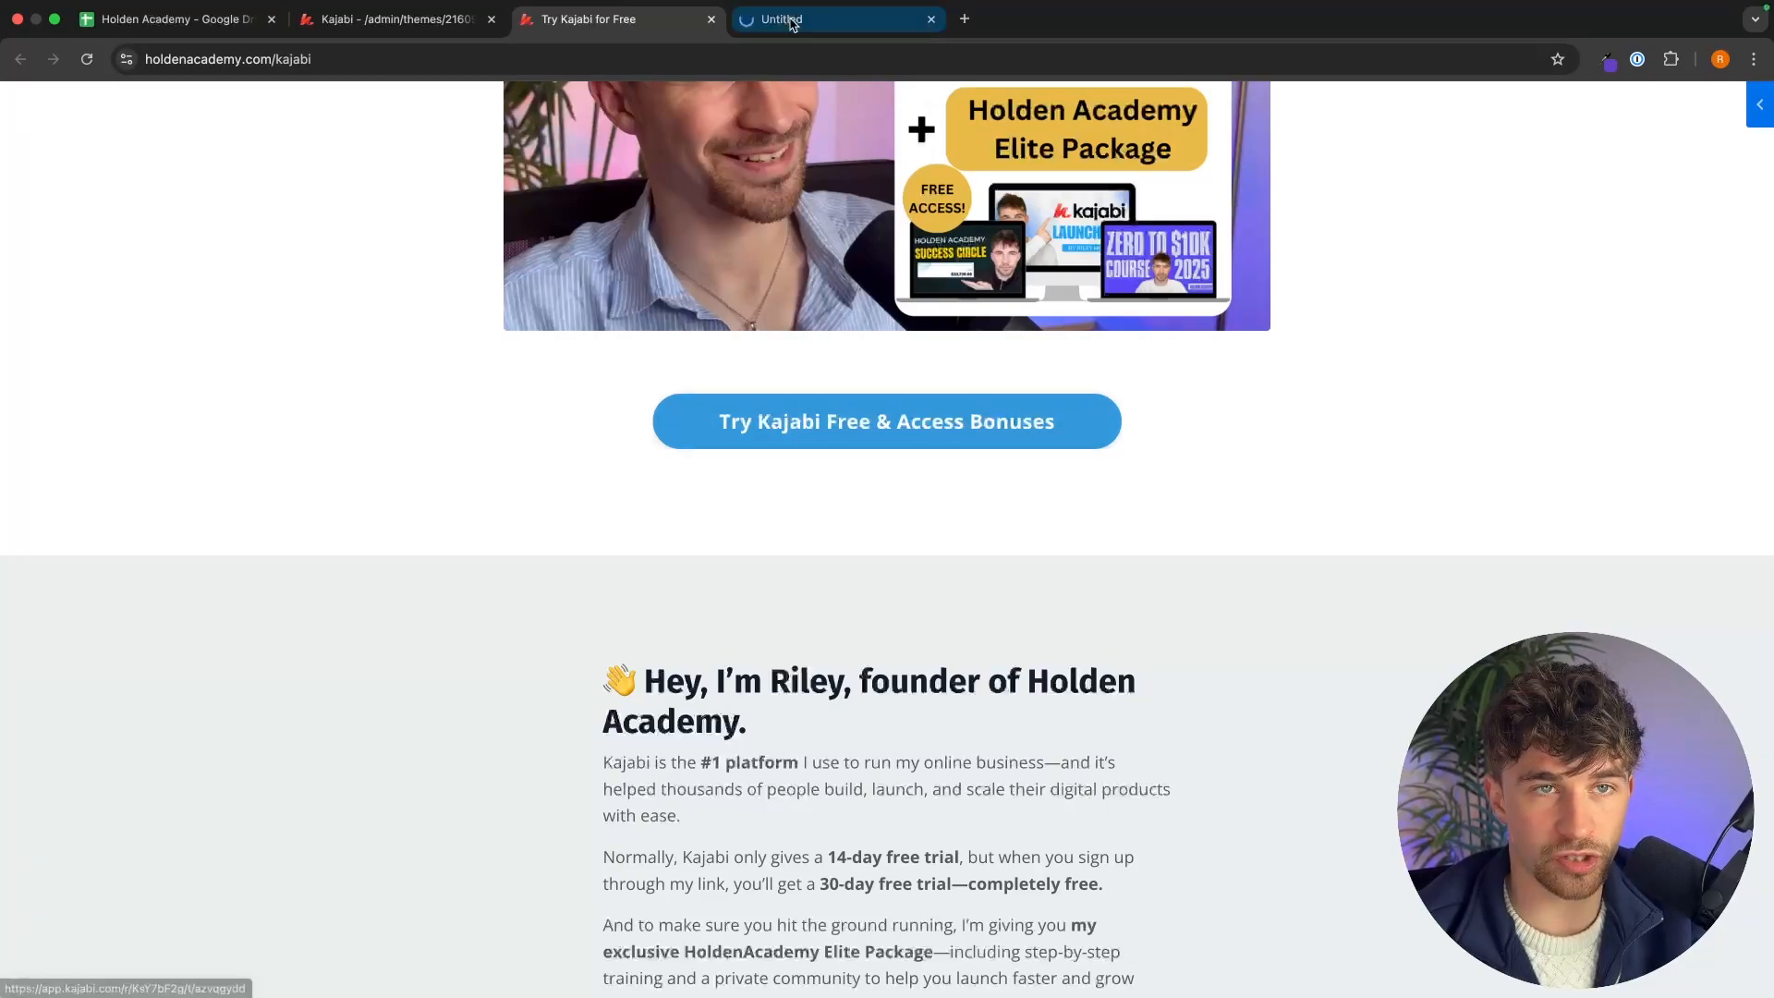
left_click(792, 20)
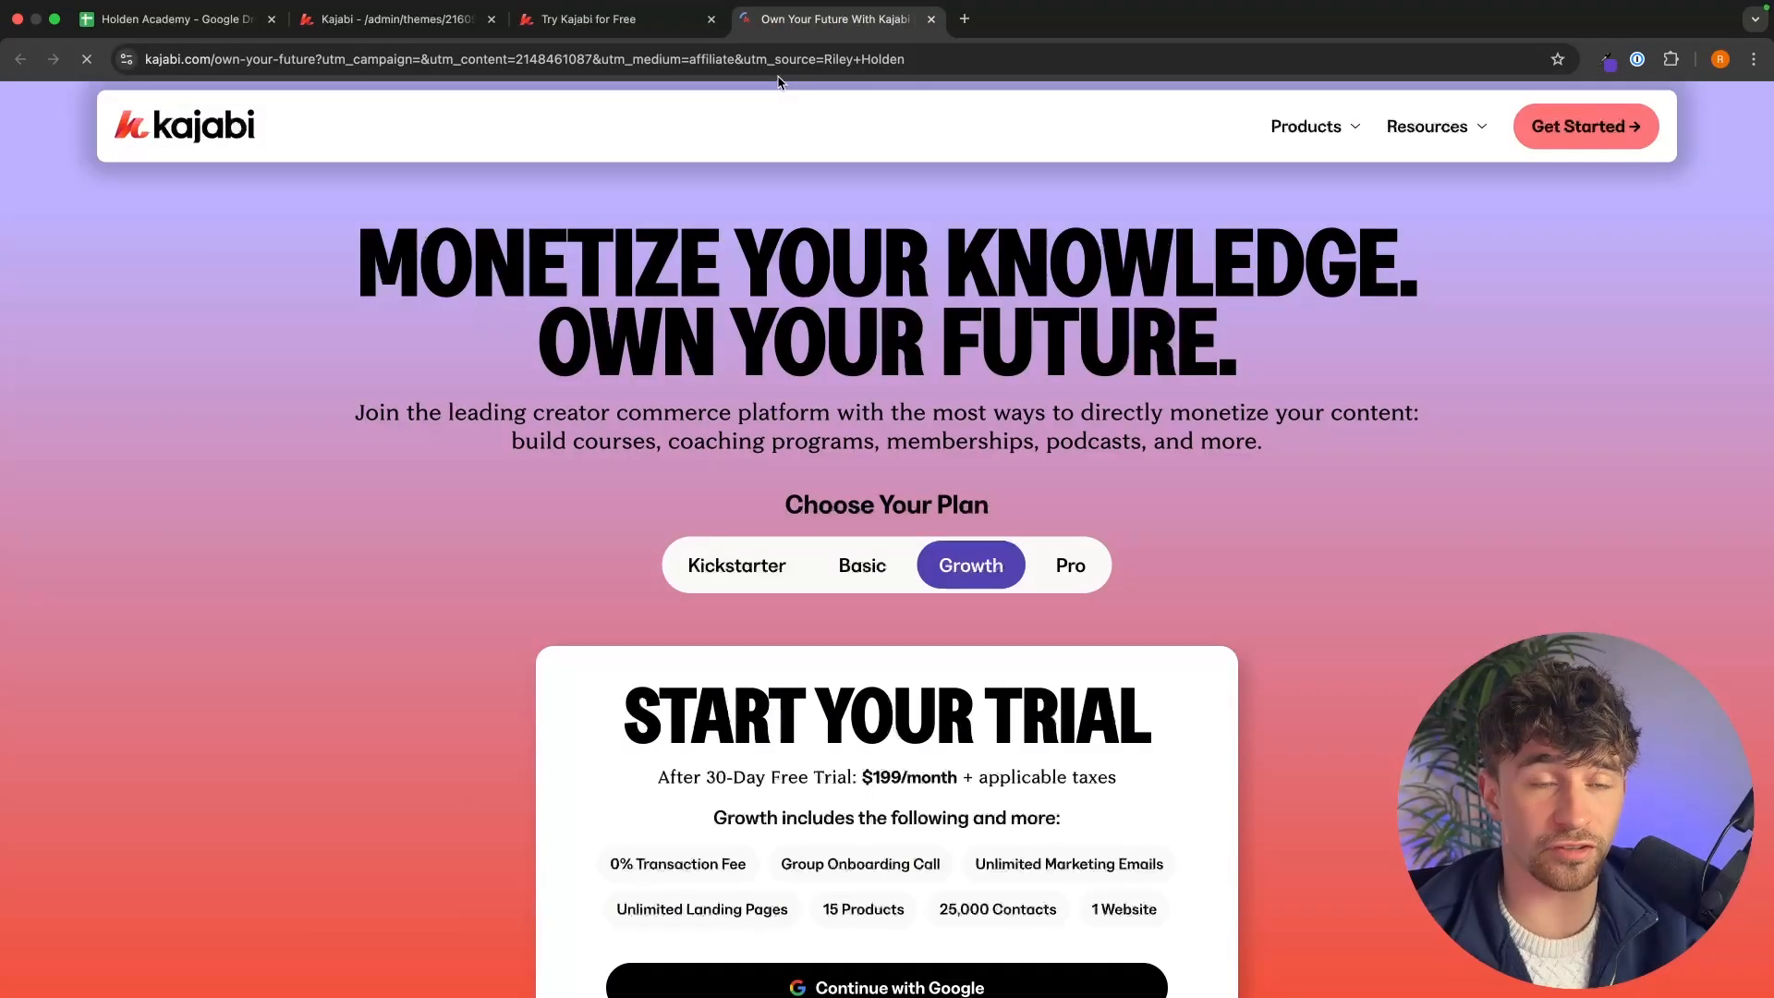
key("super+w")
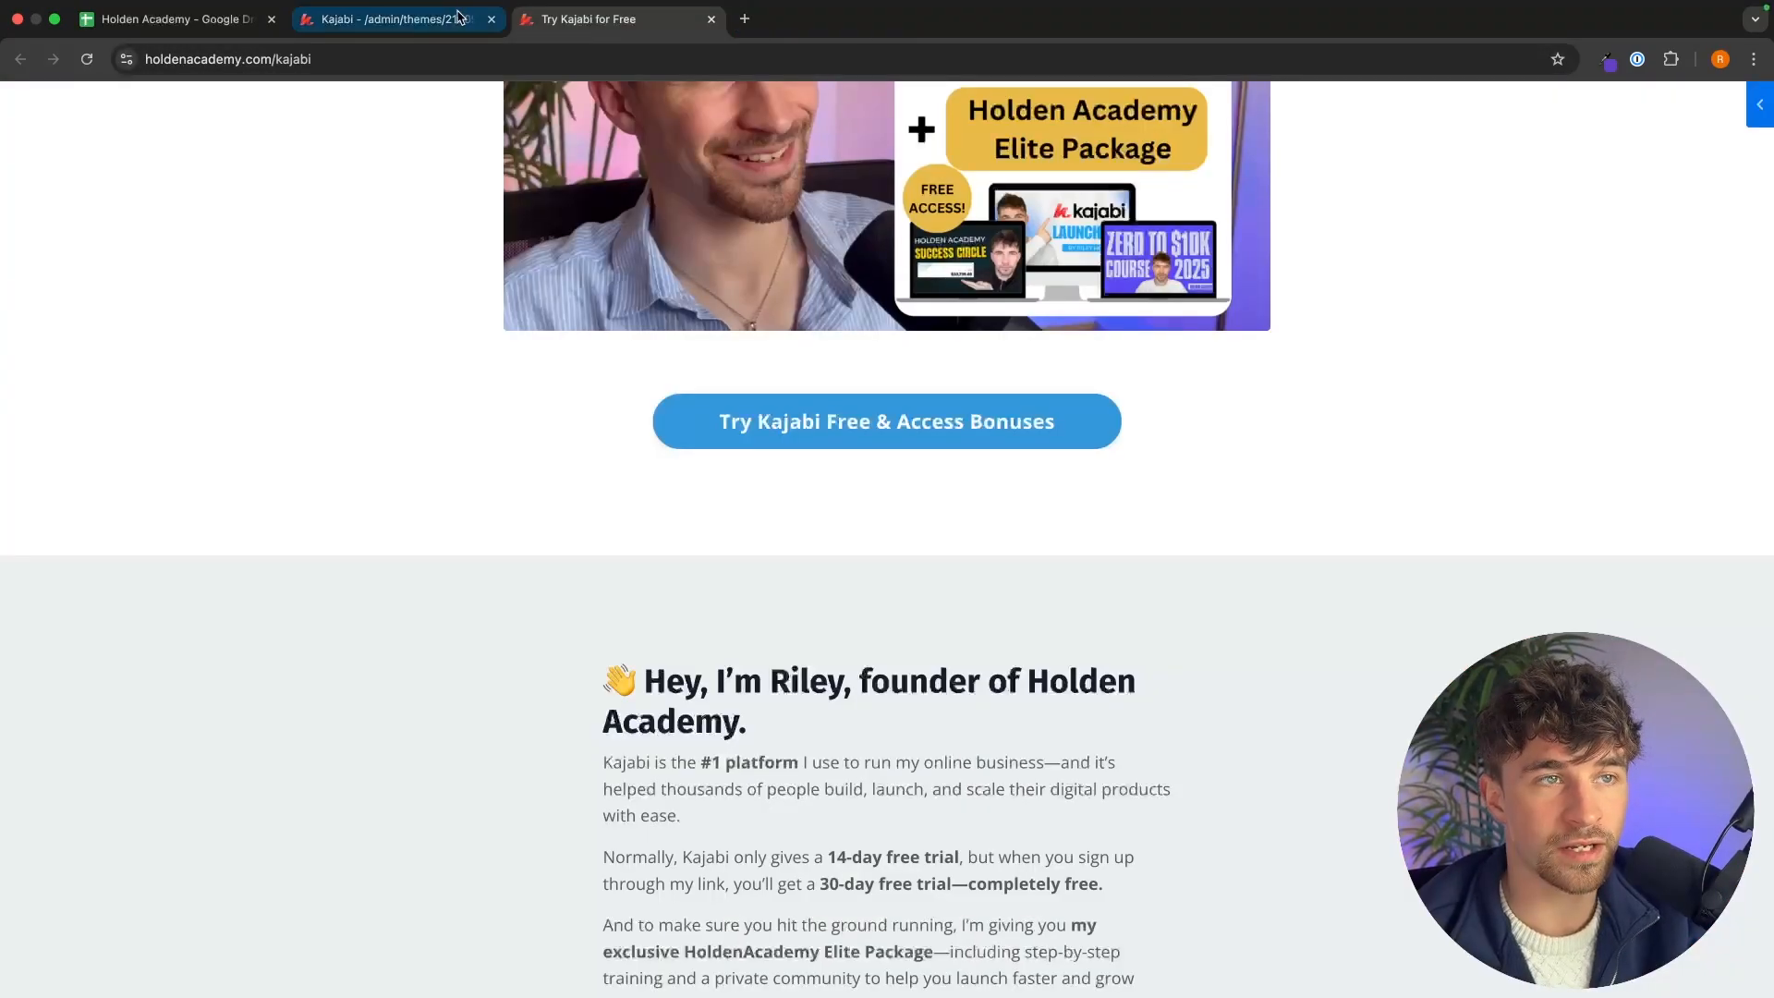
Set the call-to-action button to open the $0 - $10k Per Month Coaching checkout page.
left_click(459, 15)
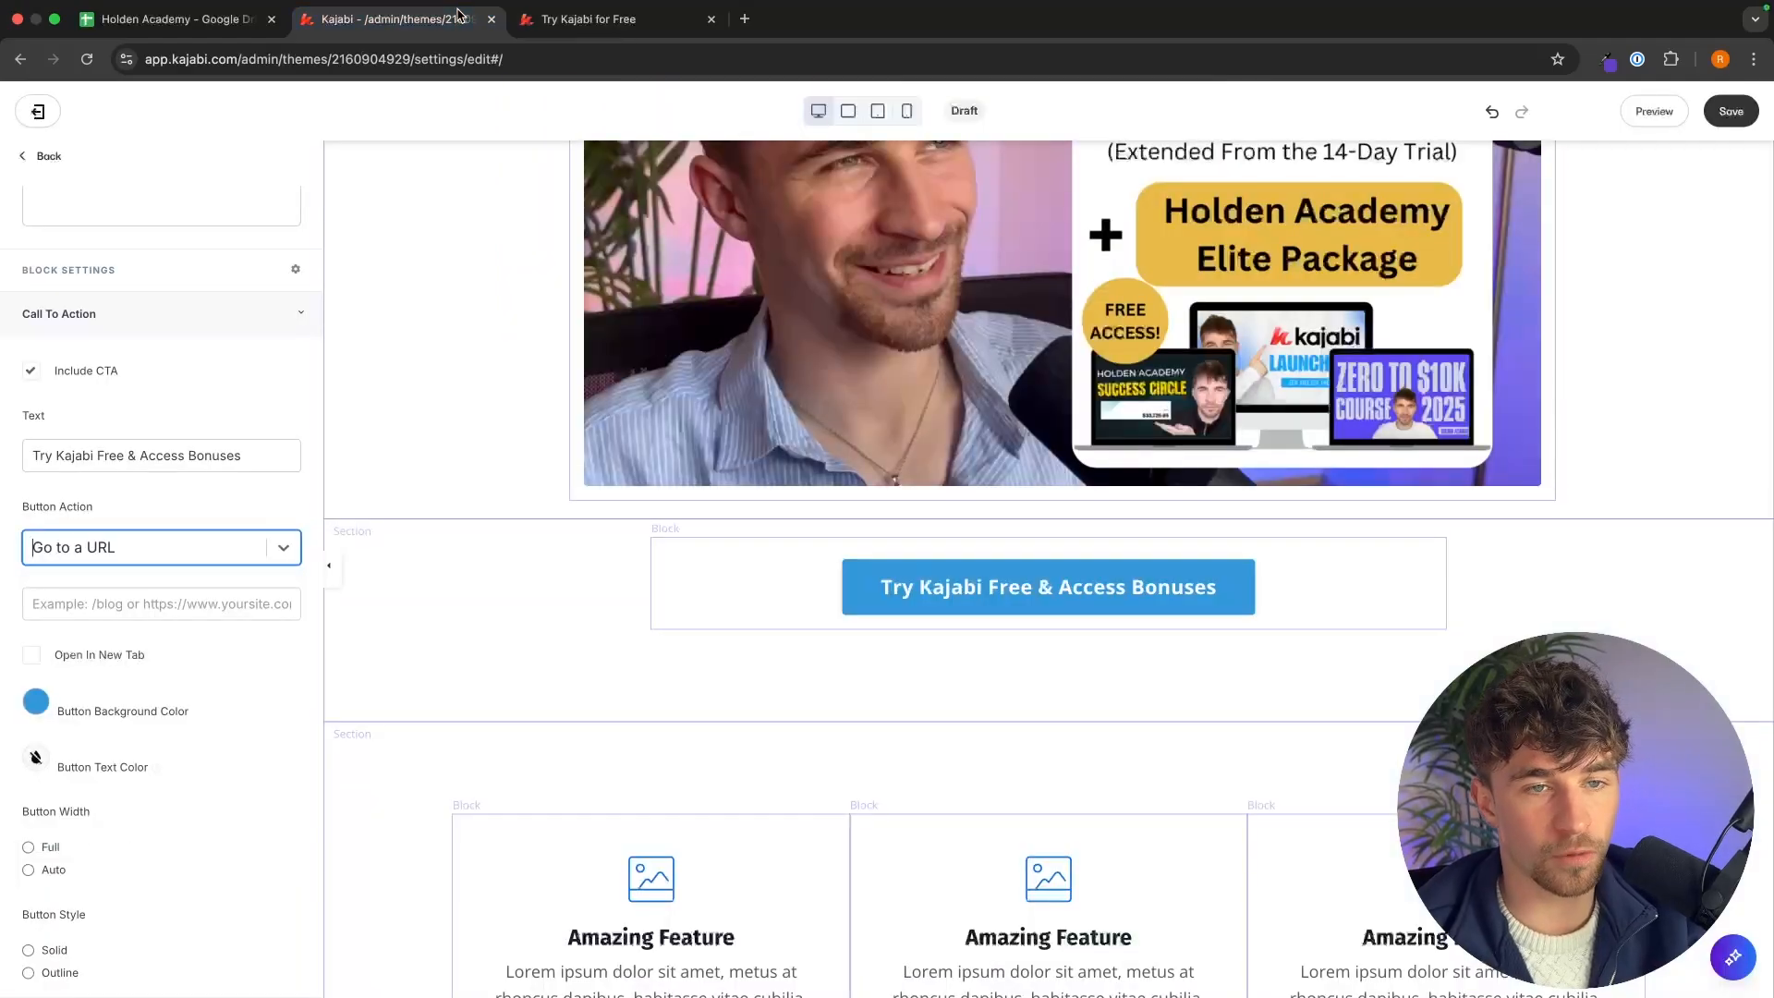
left_click(180, 560)
left_click(182, 555)
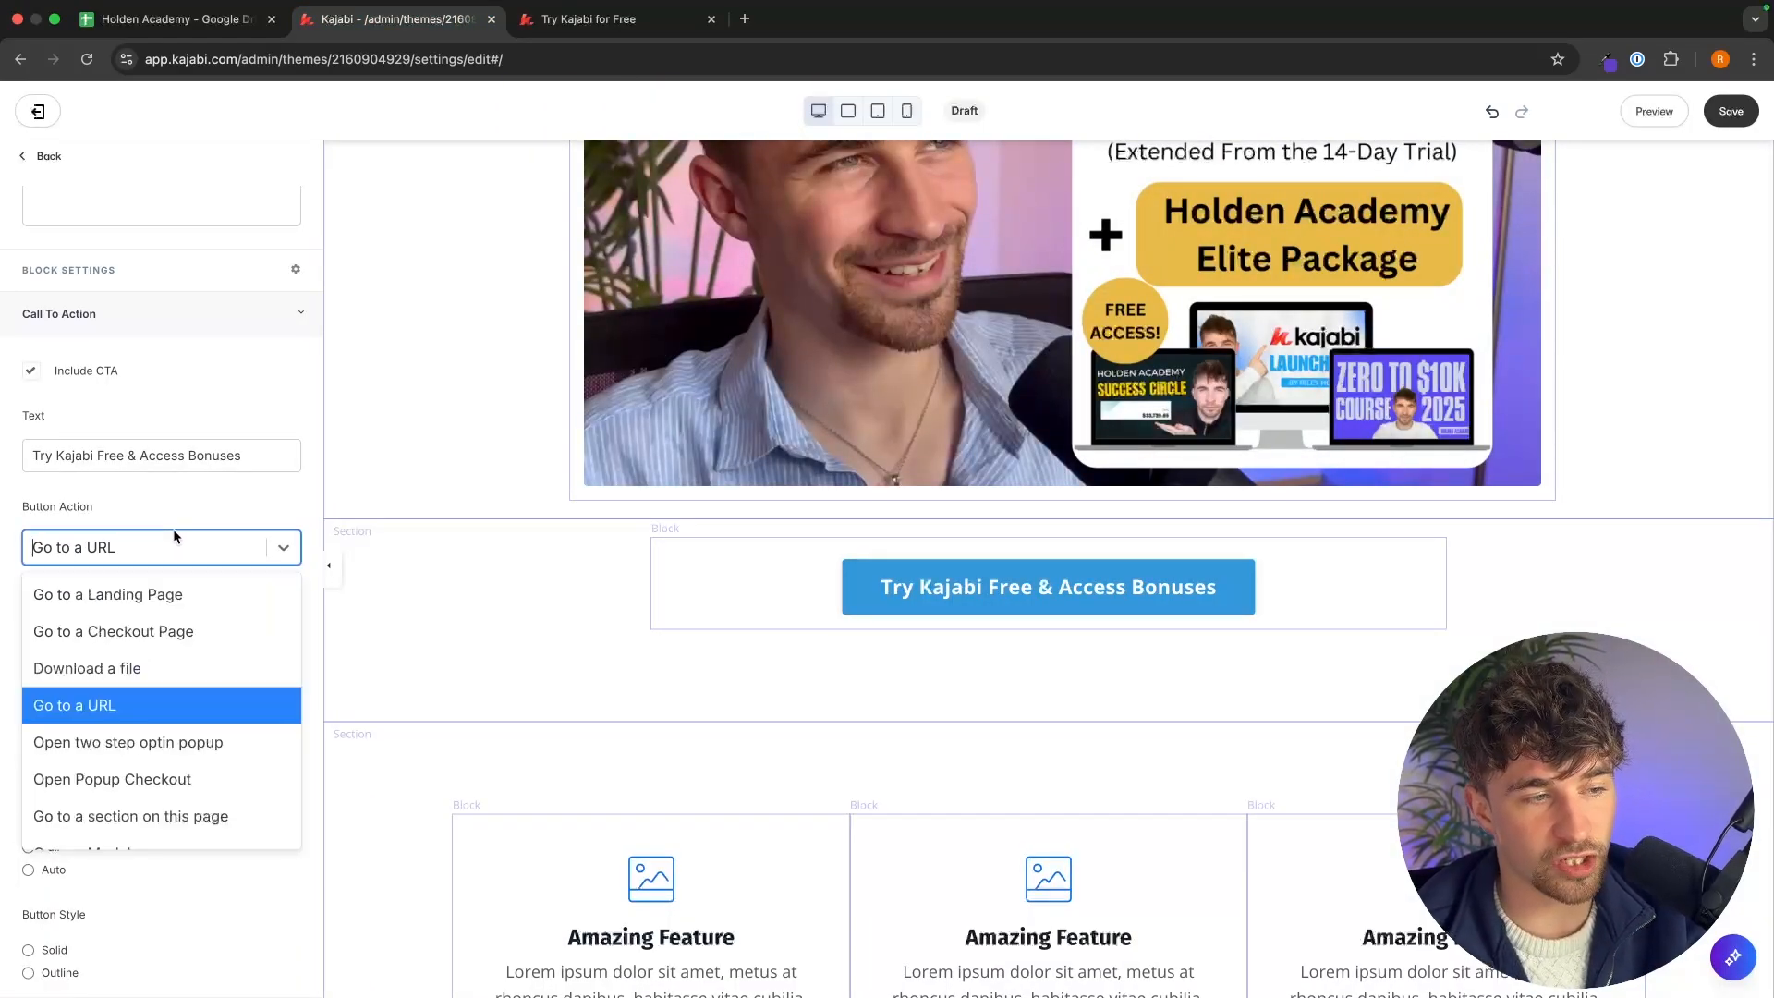
left_click(157, 623)
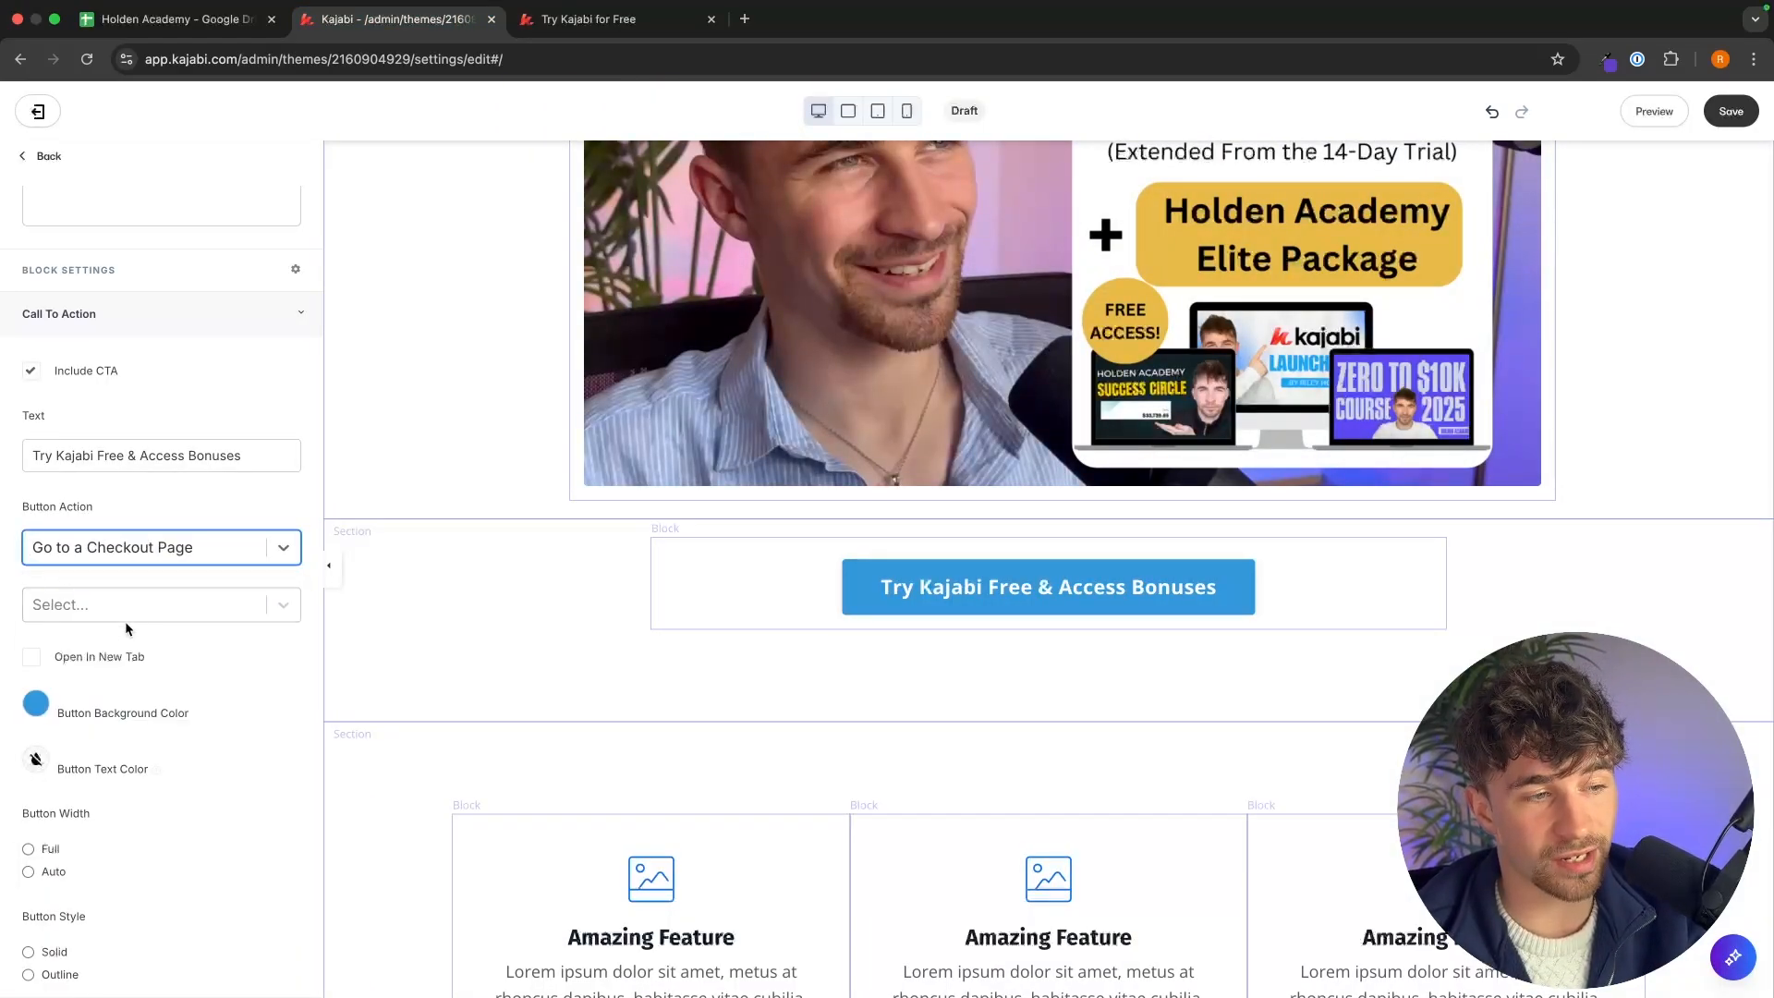
left_click(93, 614)
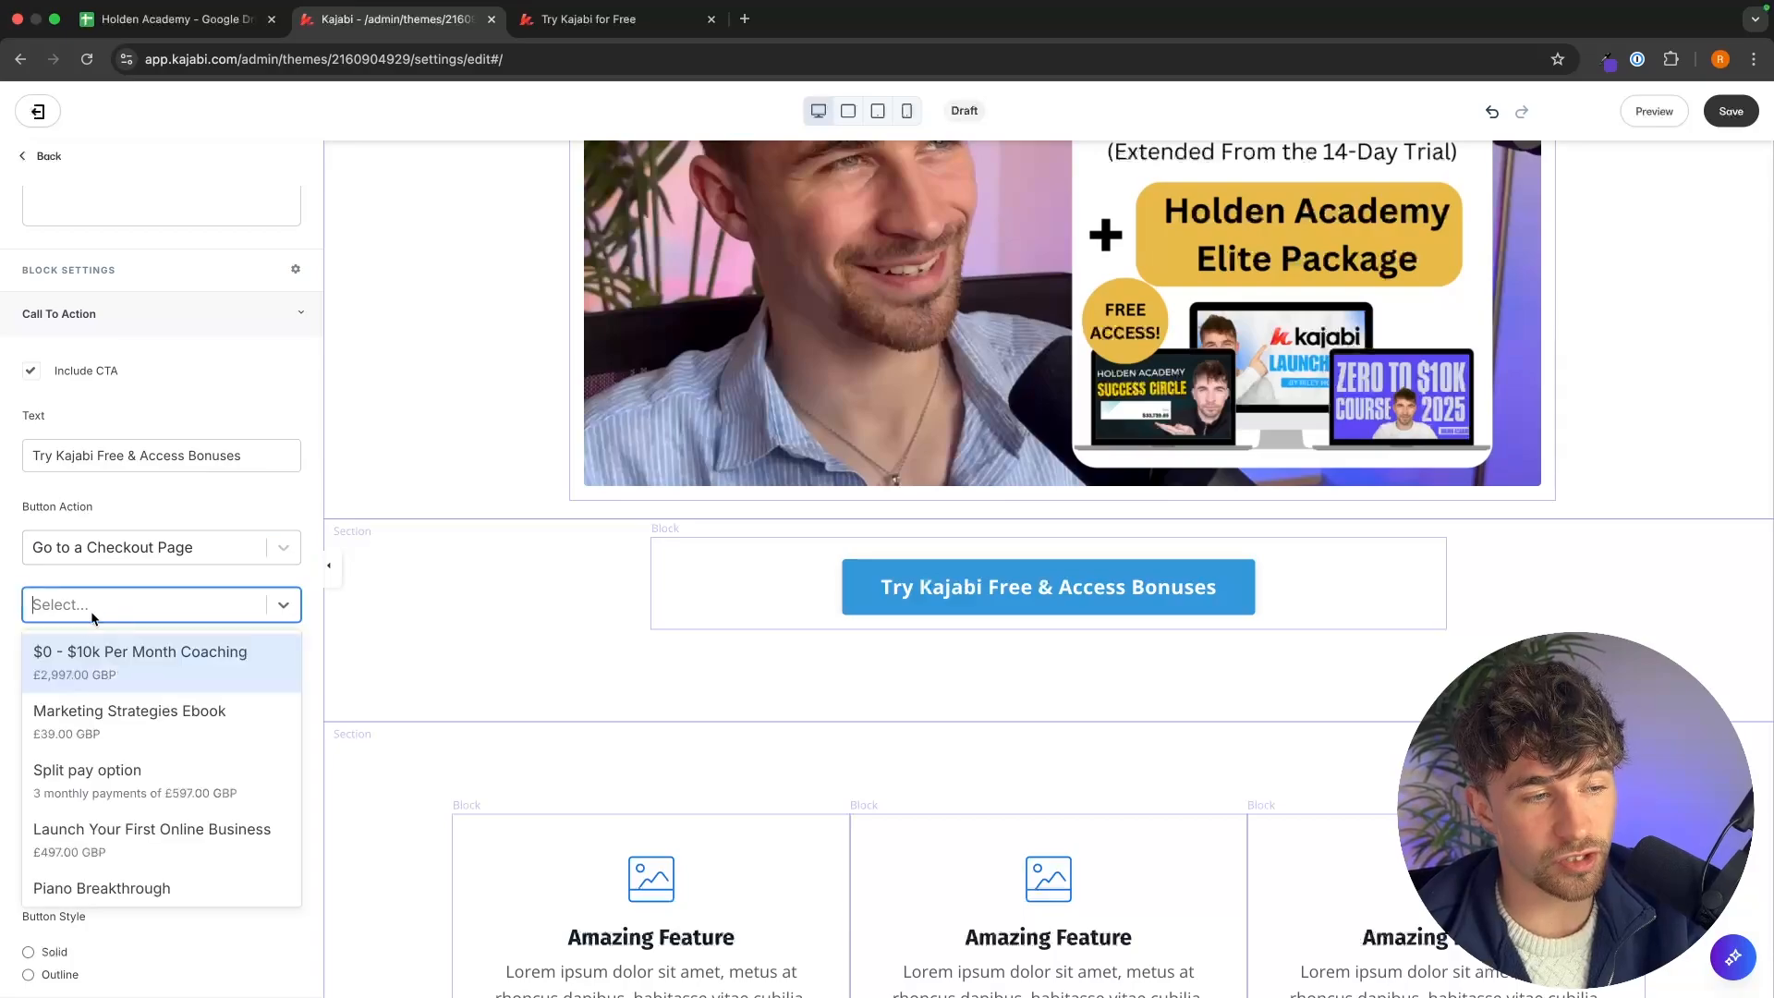
left_click(166, 674)
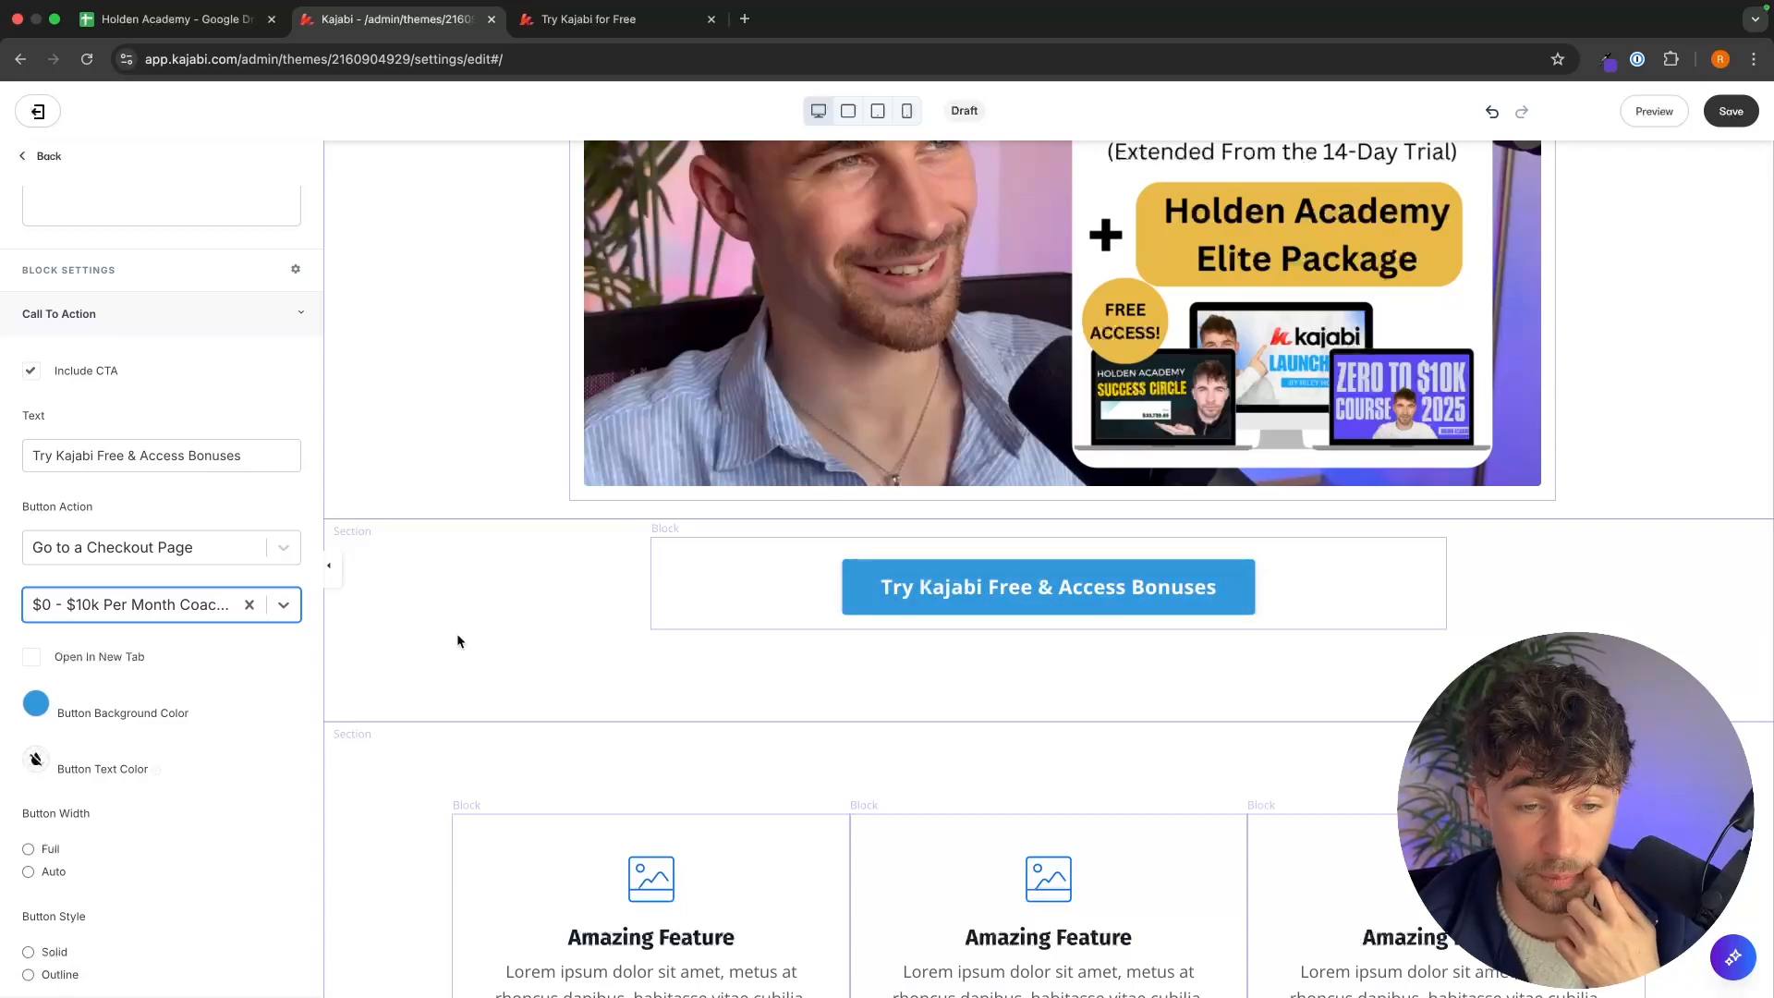
left_click(507, 610)
Examine the reference page's founder introduction section below the button.
left_click(601, 20)
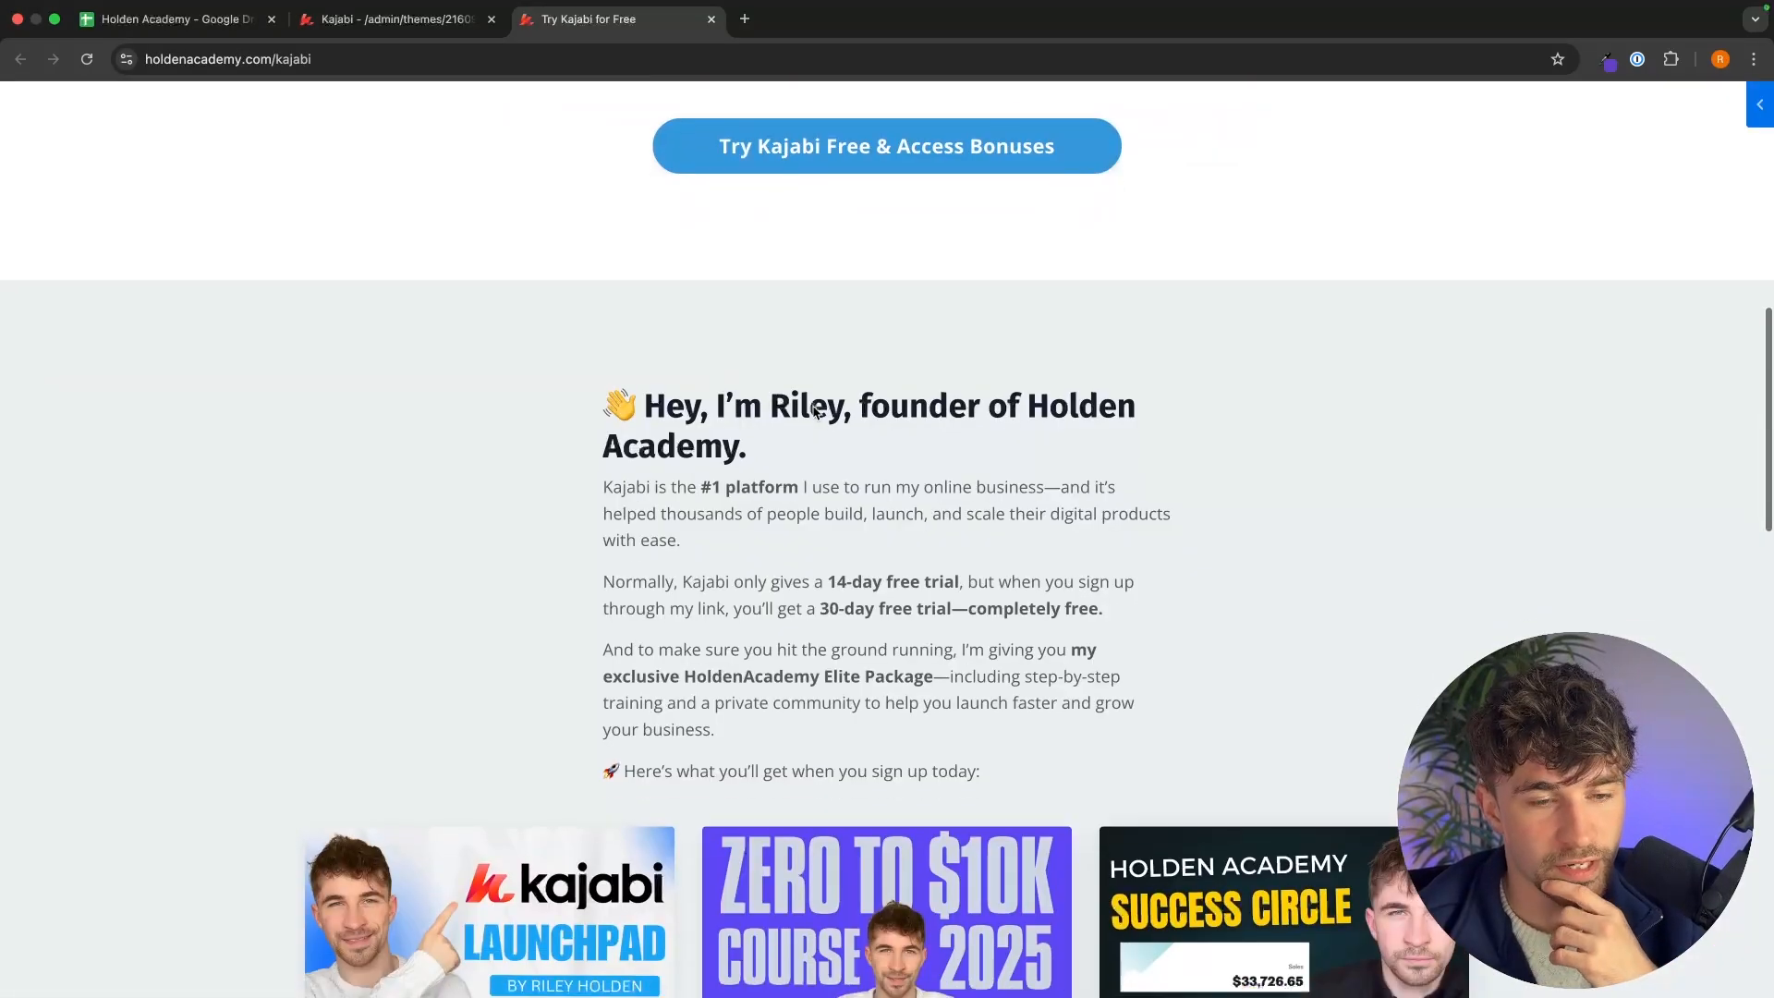
scroll(815, 411, "down", 3)
left_click_drag(647, 277, 1061, 608)
scroll(1072, 268, "down", 5)
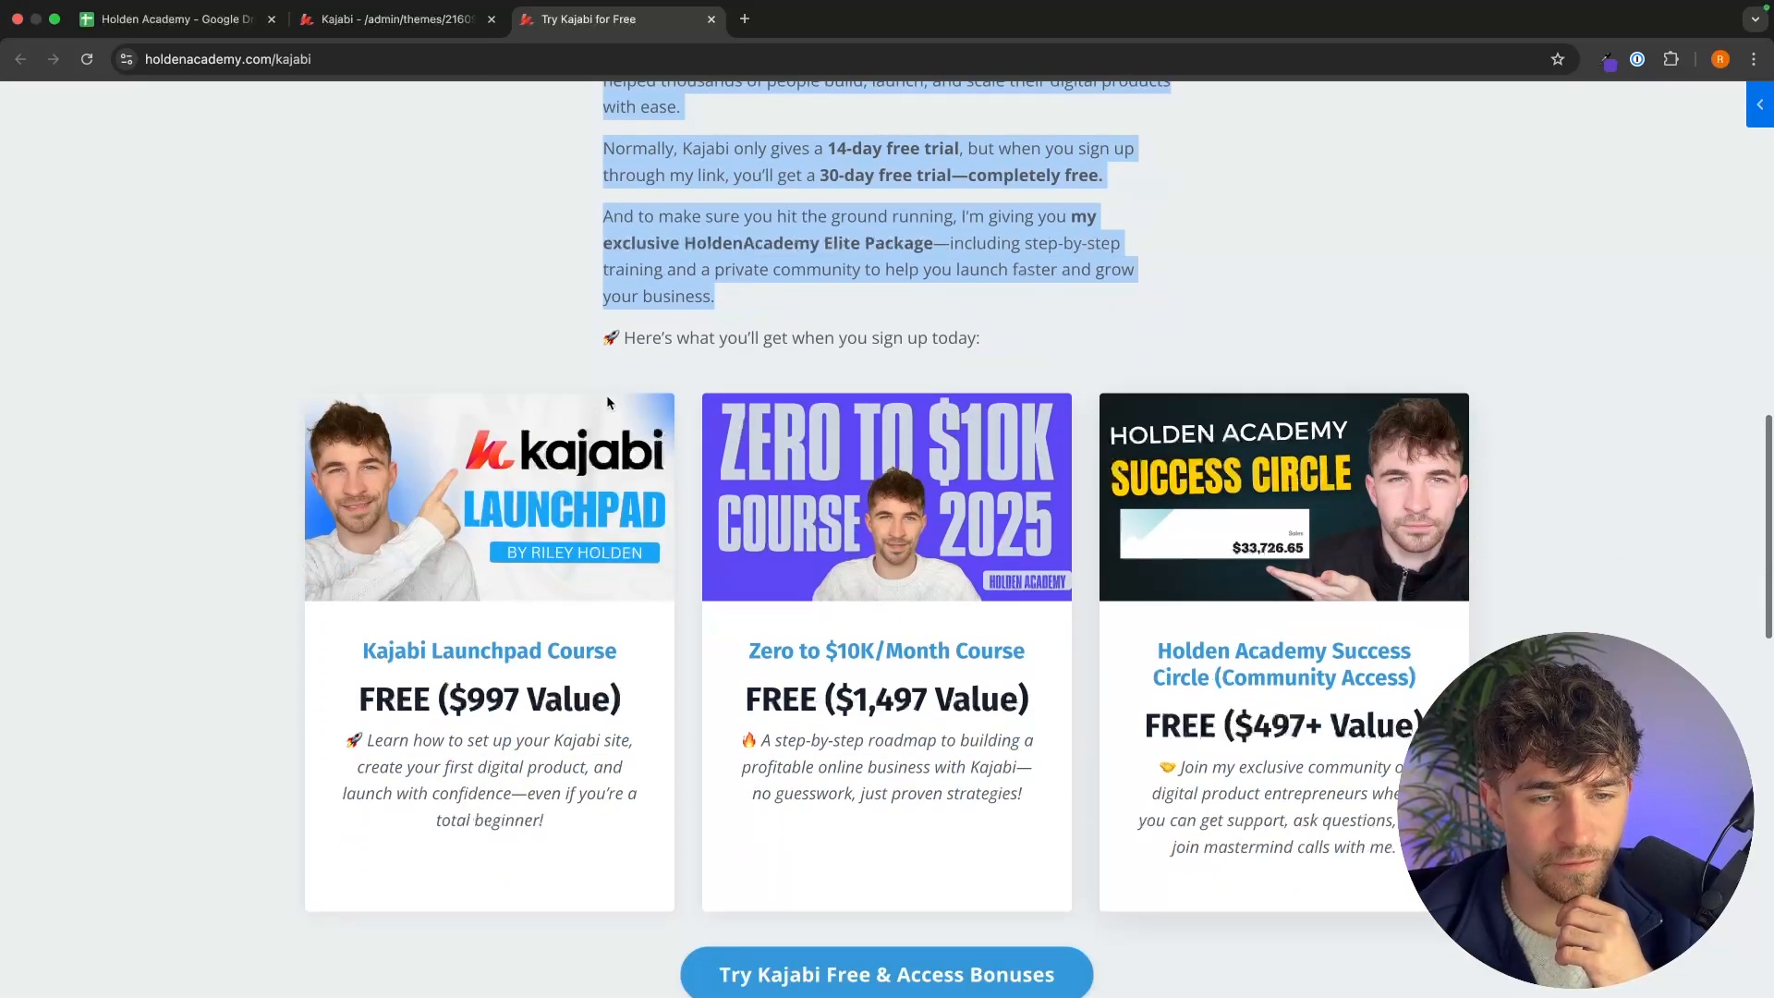
left_click(398, 18)
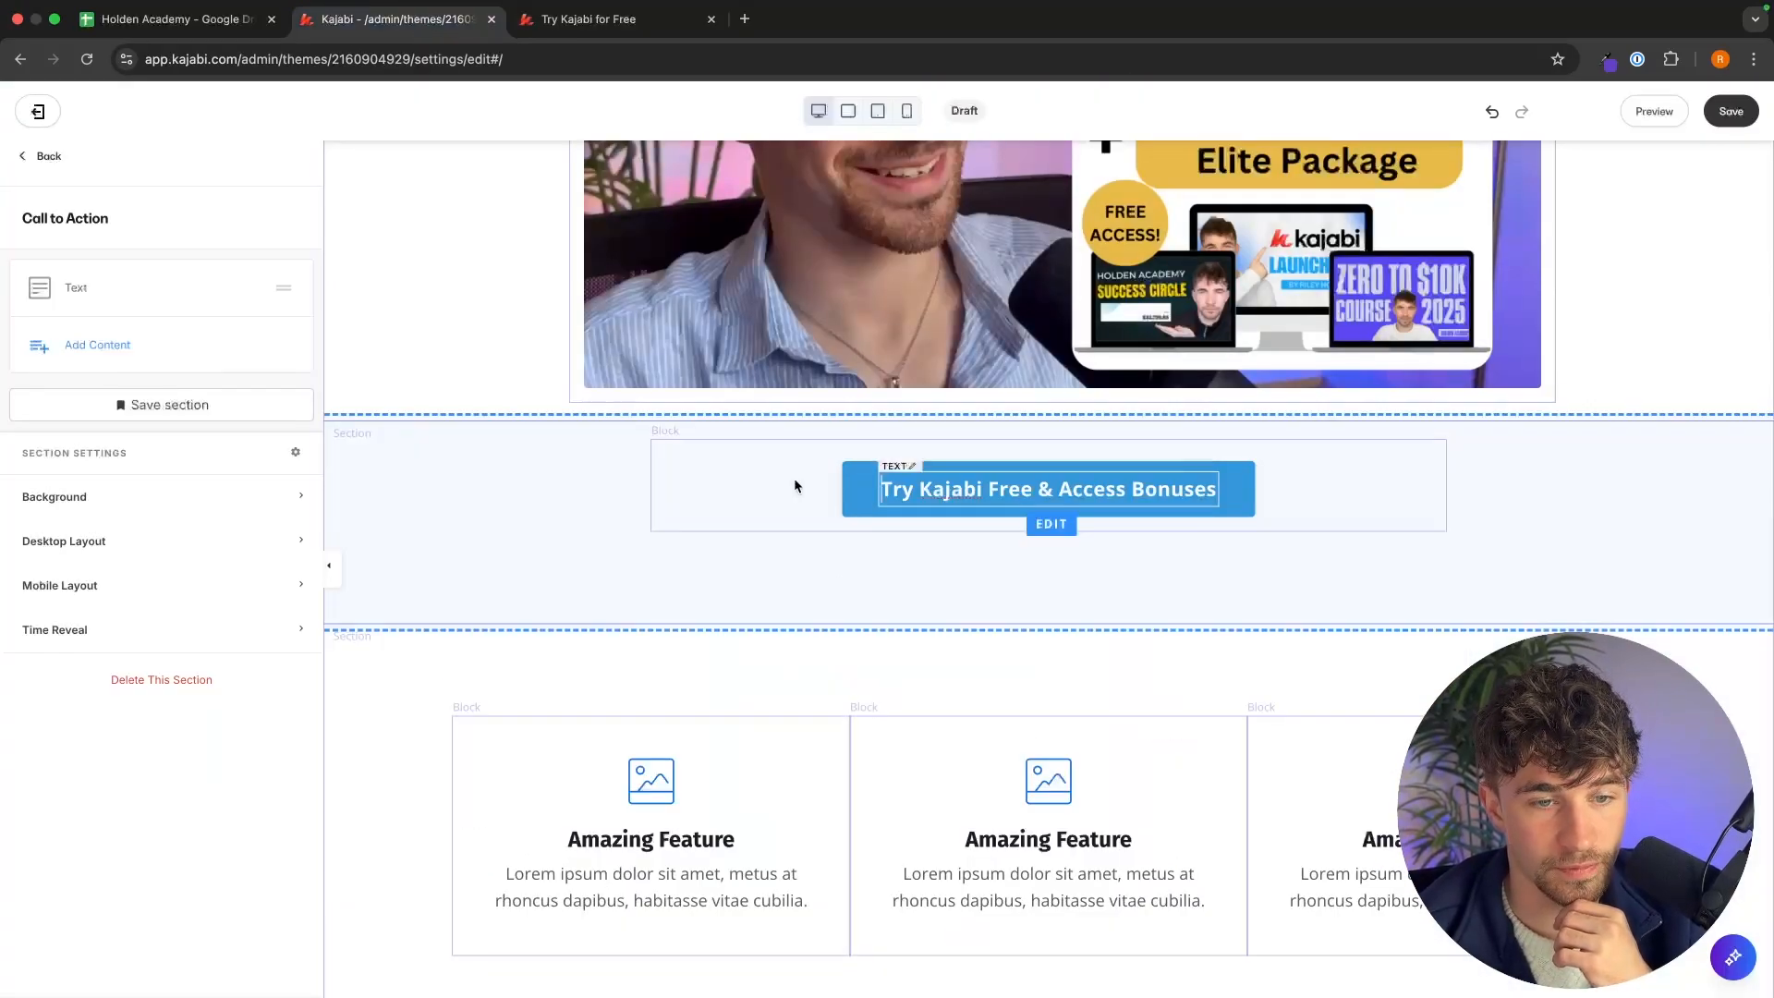
scroll(991, 446, "down", 2)
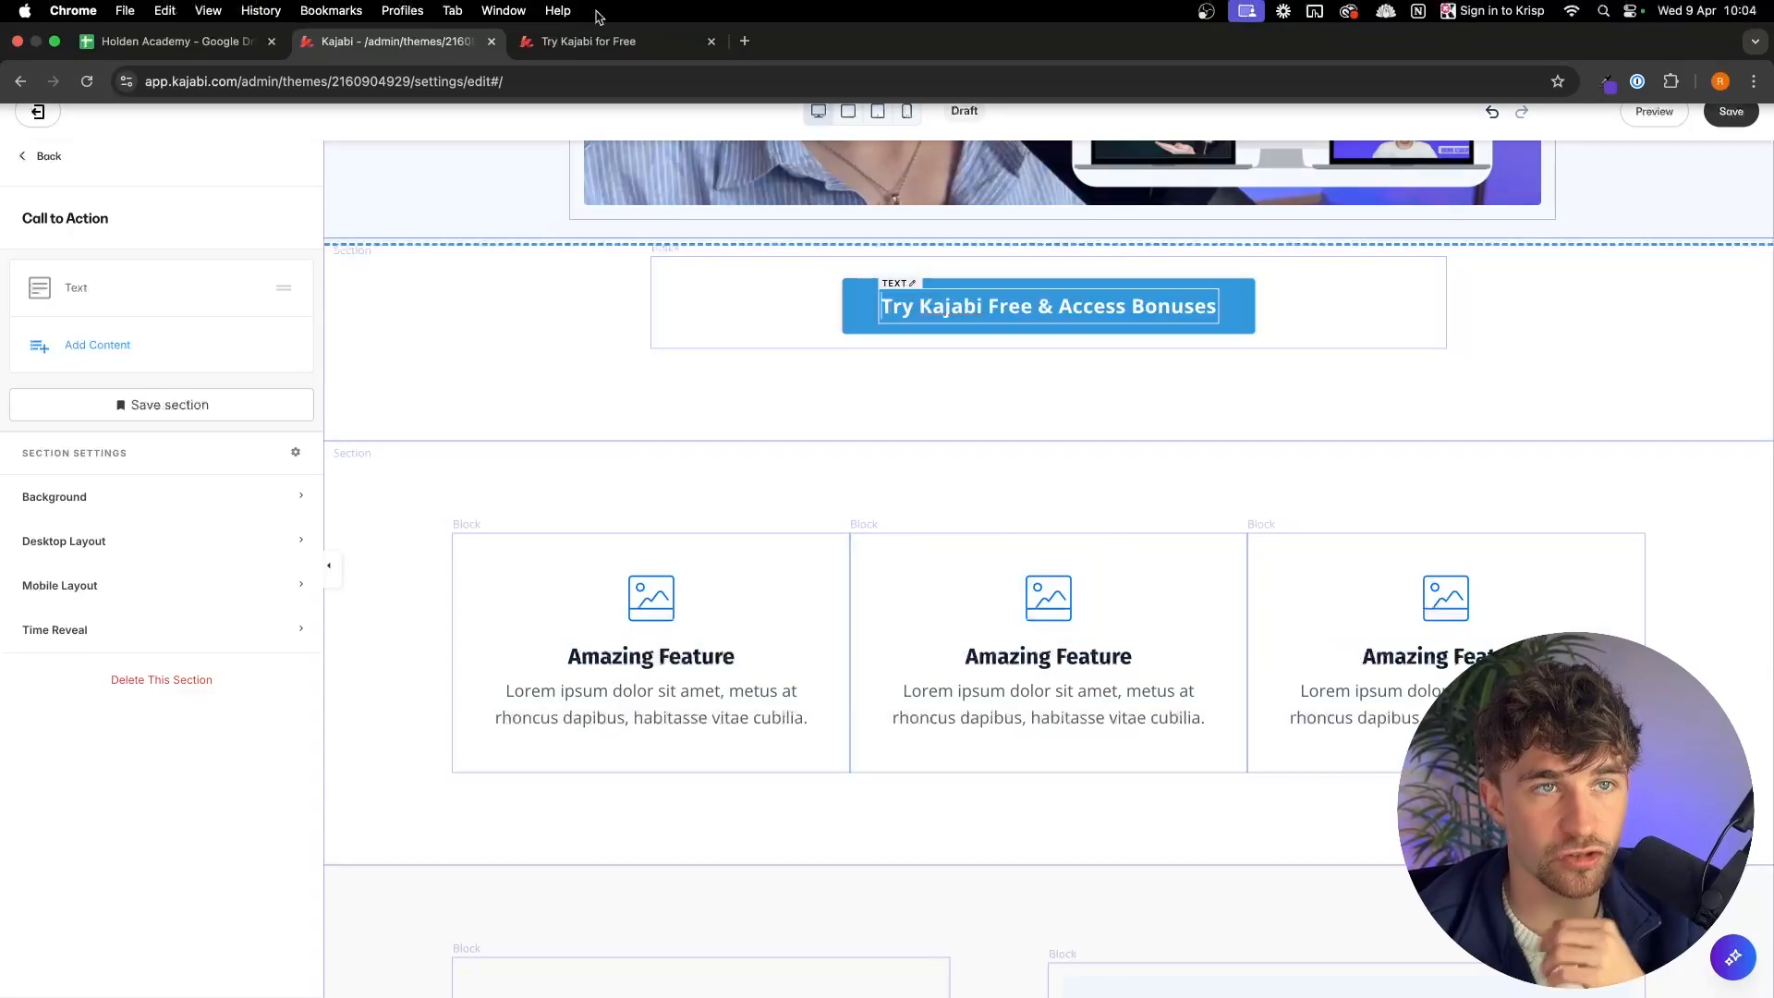
left_click(592, 18)
scroll(866, 356, "up", 5)
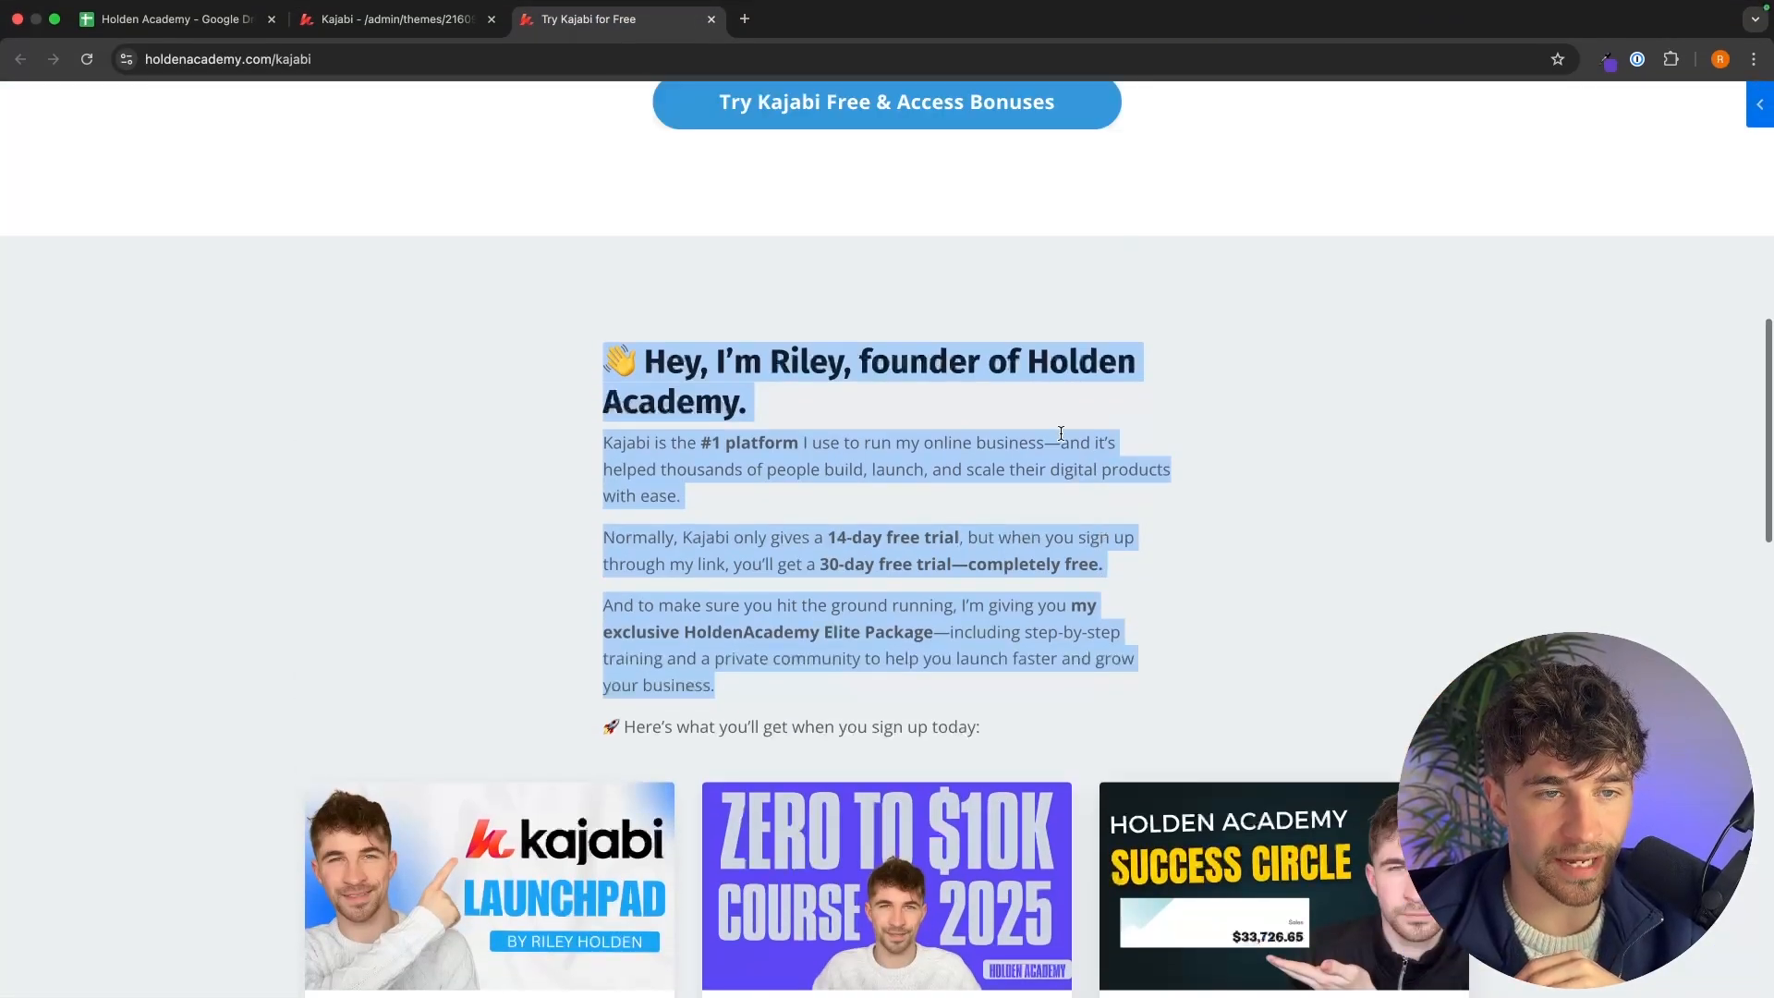
left_click(904, 364)
left_click(397, 18)
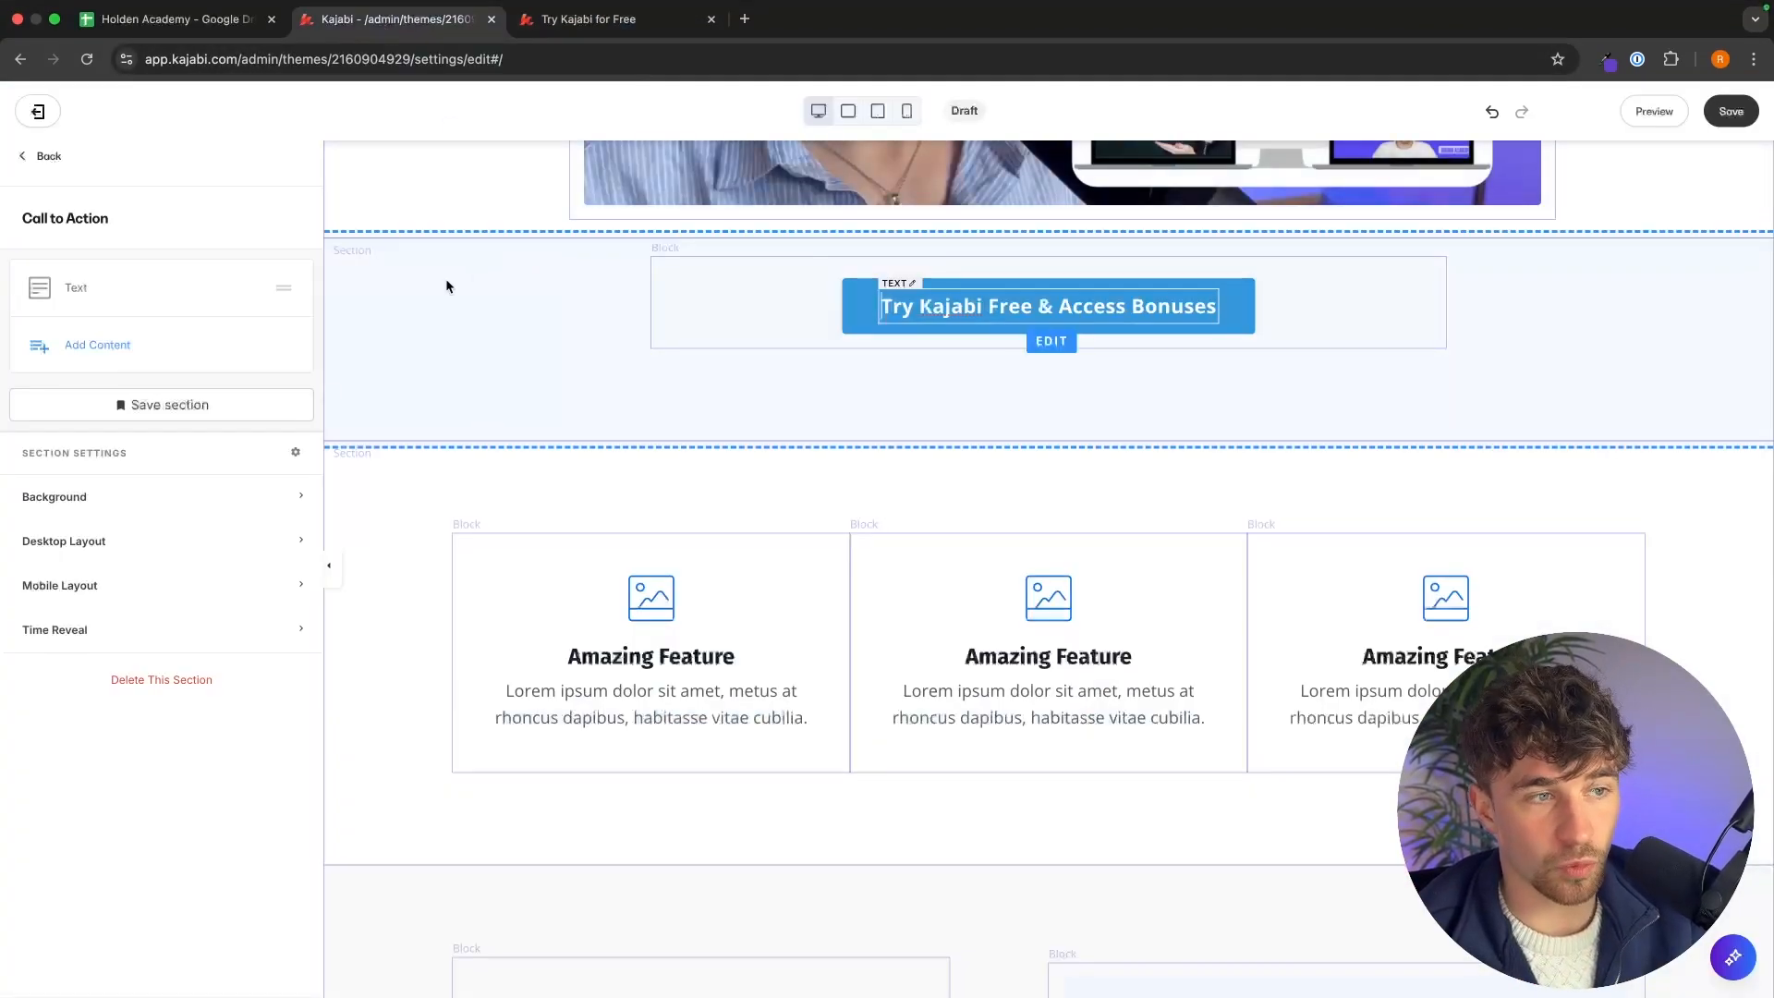
Add a new Text section to the page.
left_click(45, 157)
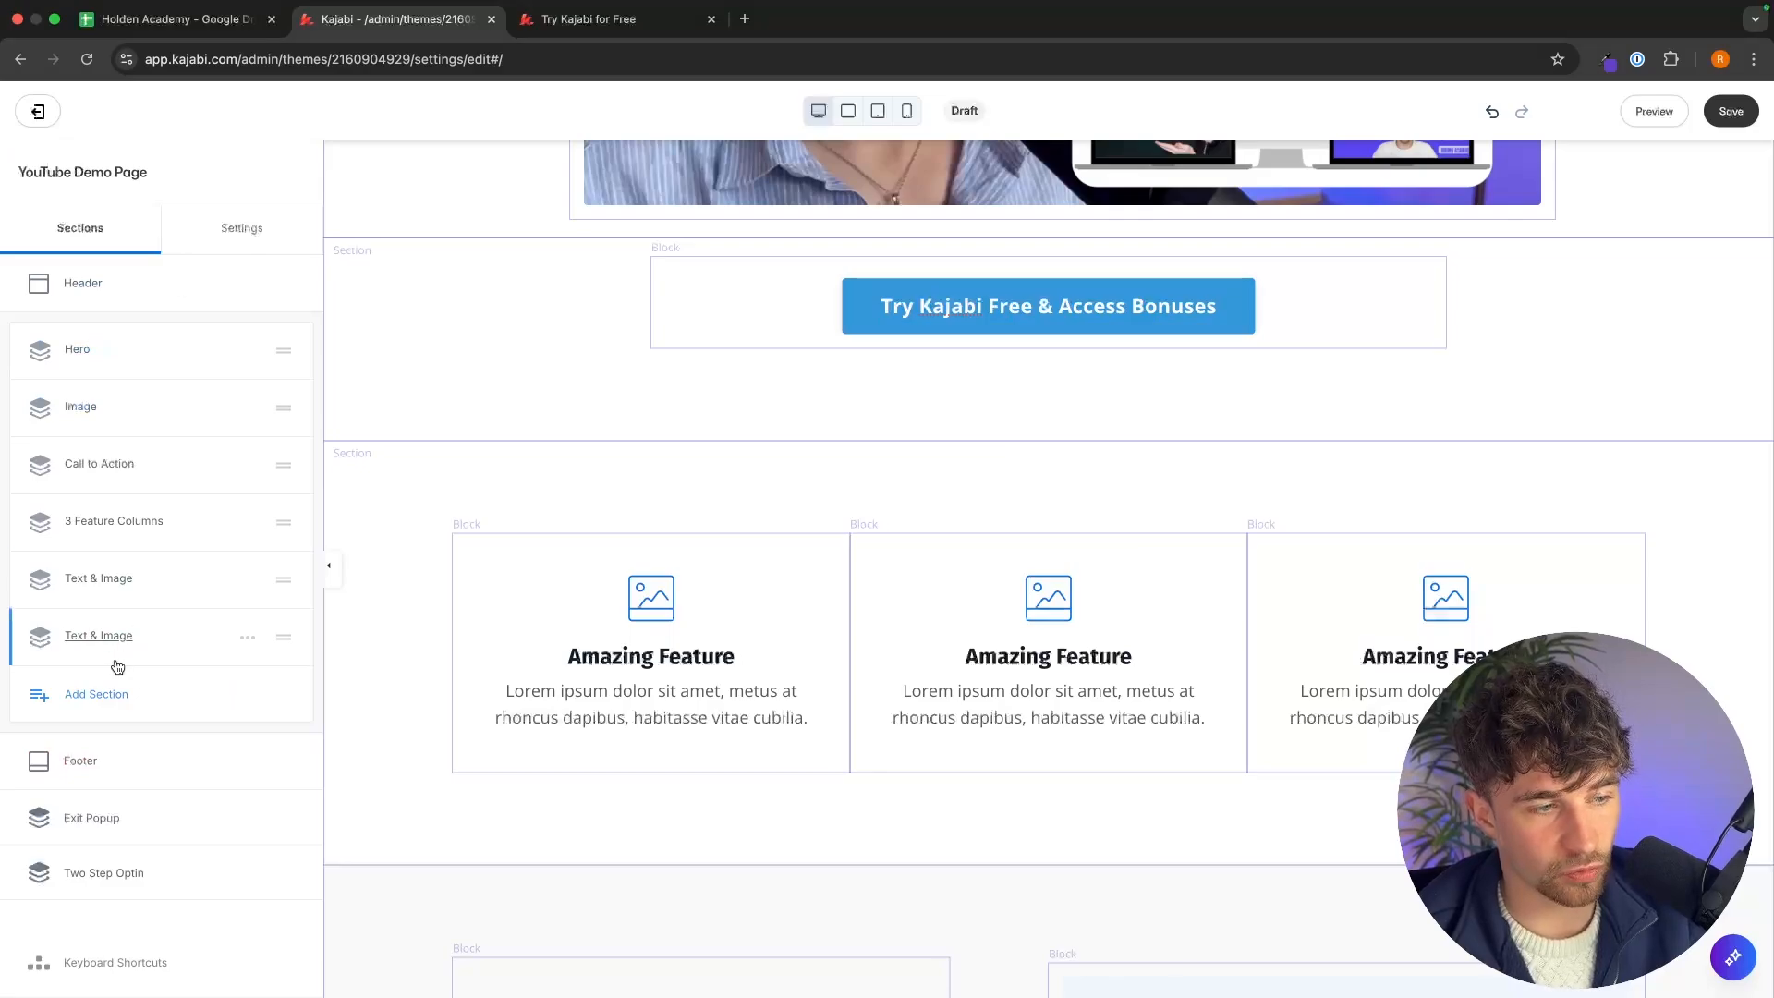
left_click(97, 694)
scroll(139, 591, "down", 2)
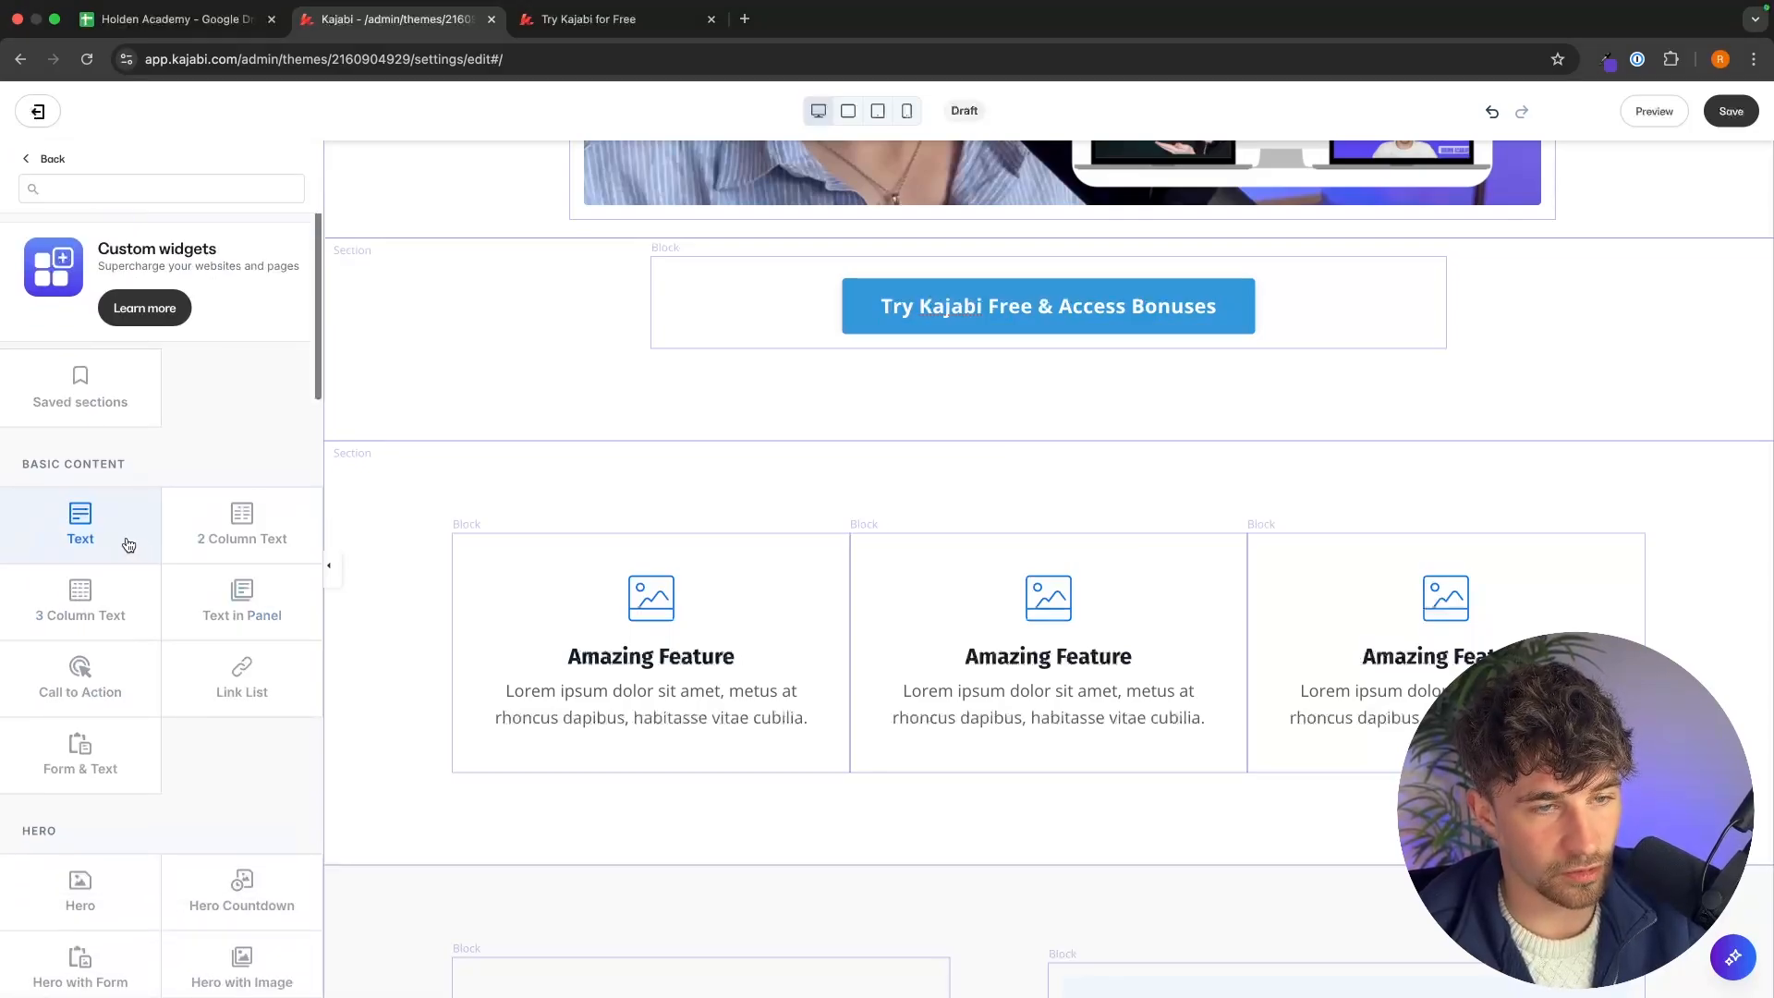
mouse_move(145, 546)
left_click(80, 513)
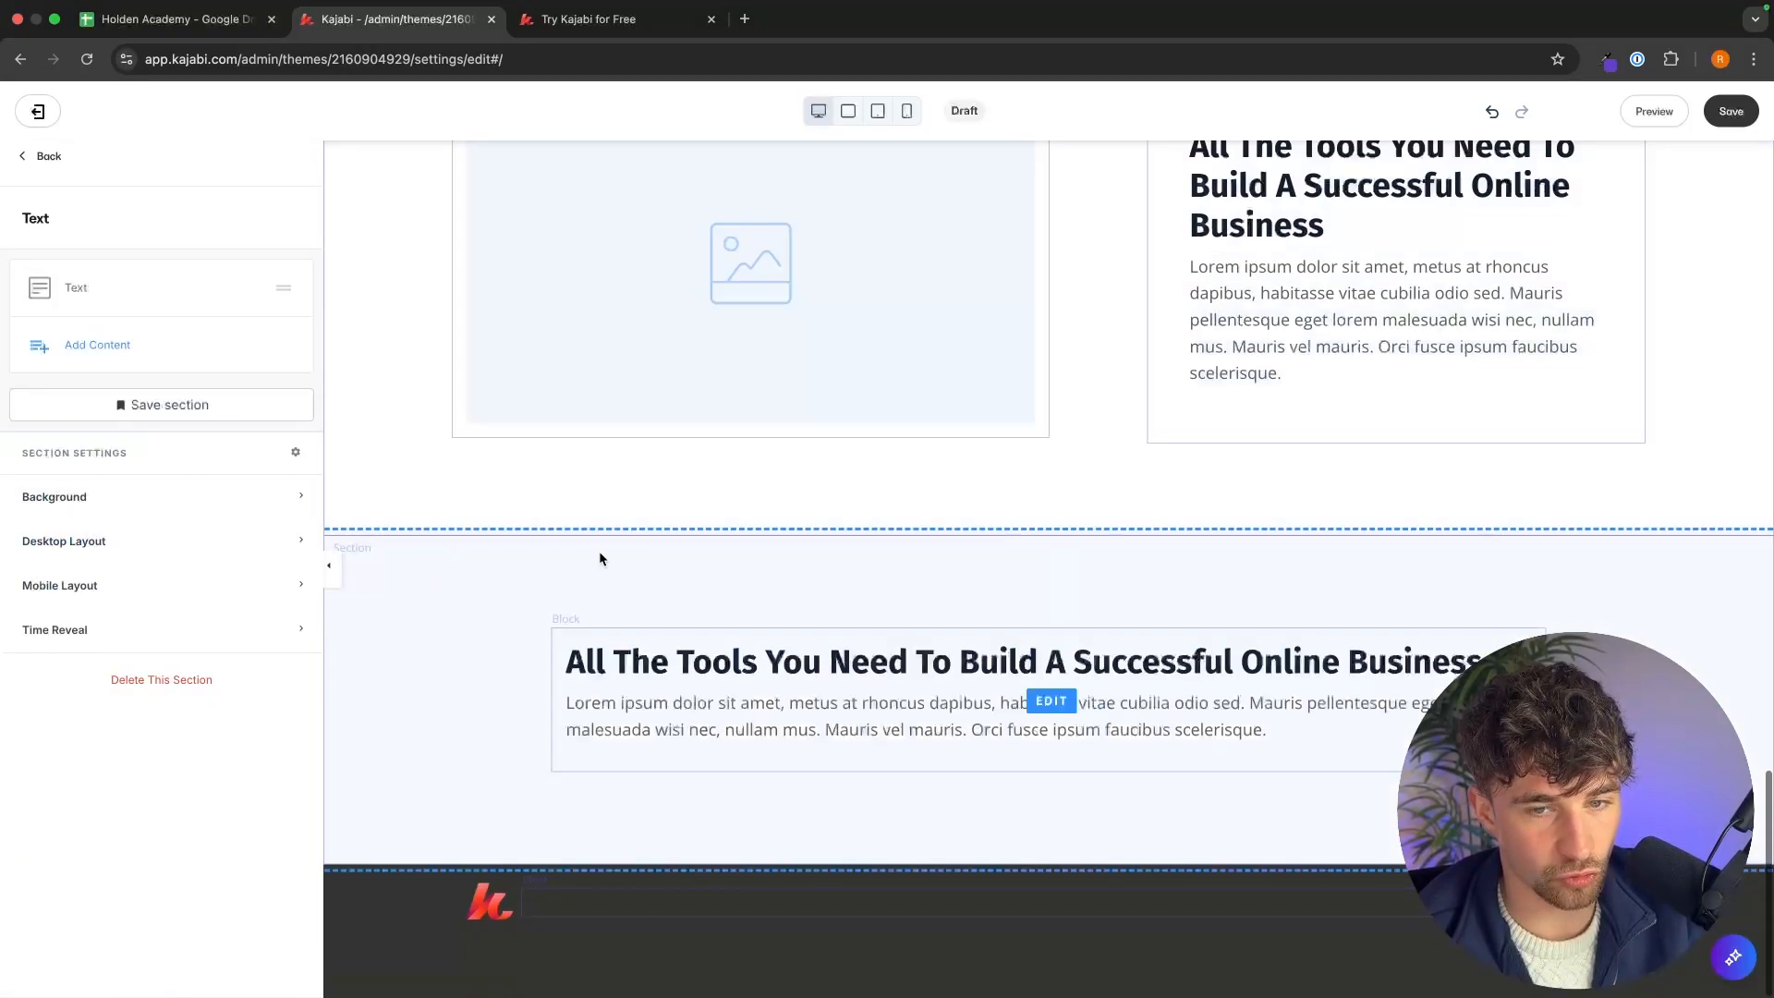
Move the Text section up to sit directly below the Call to Action section.
left_click(46, 156)
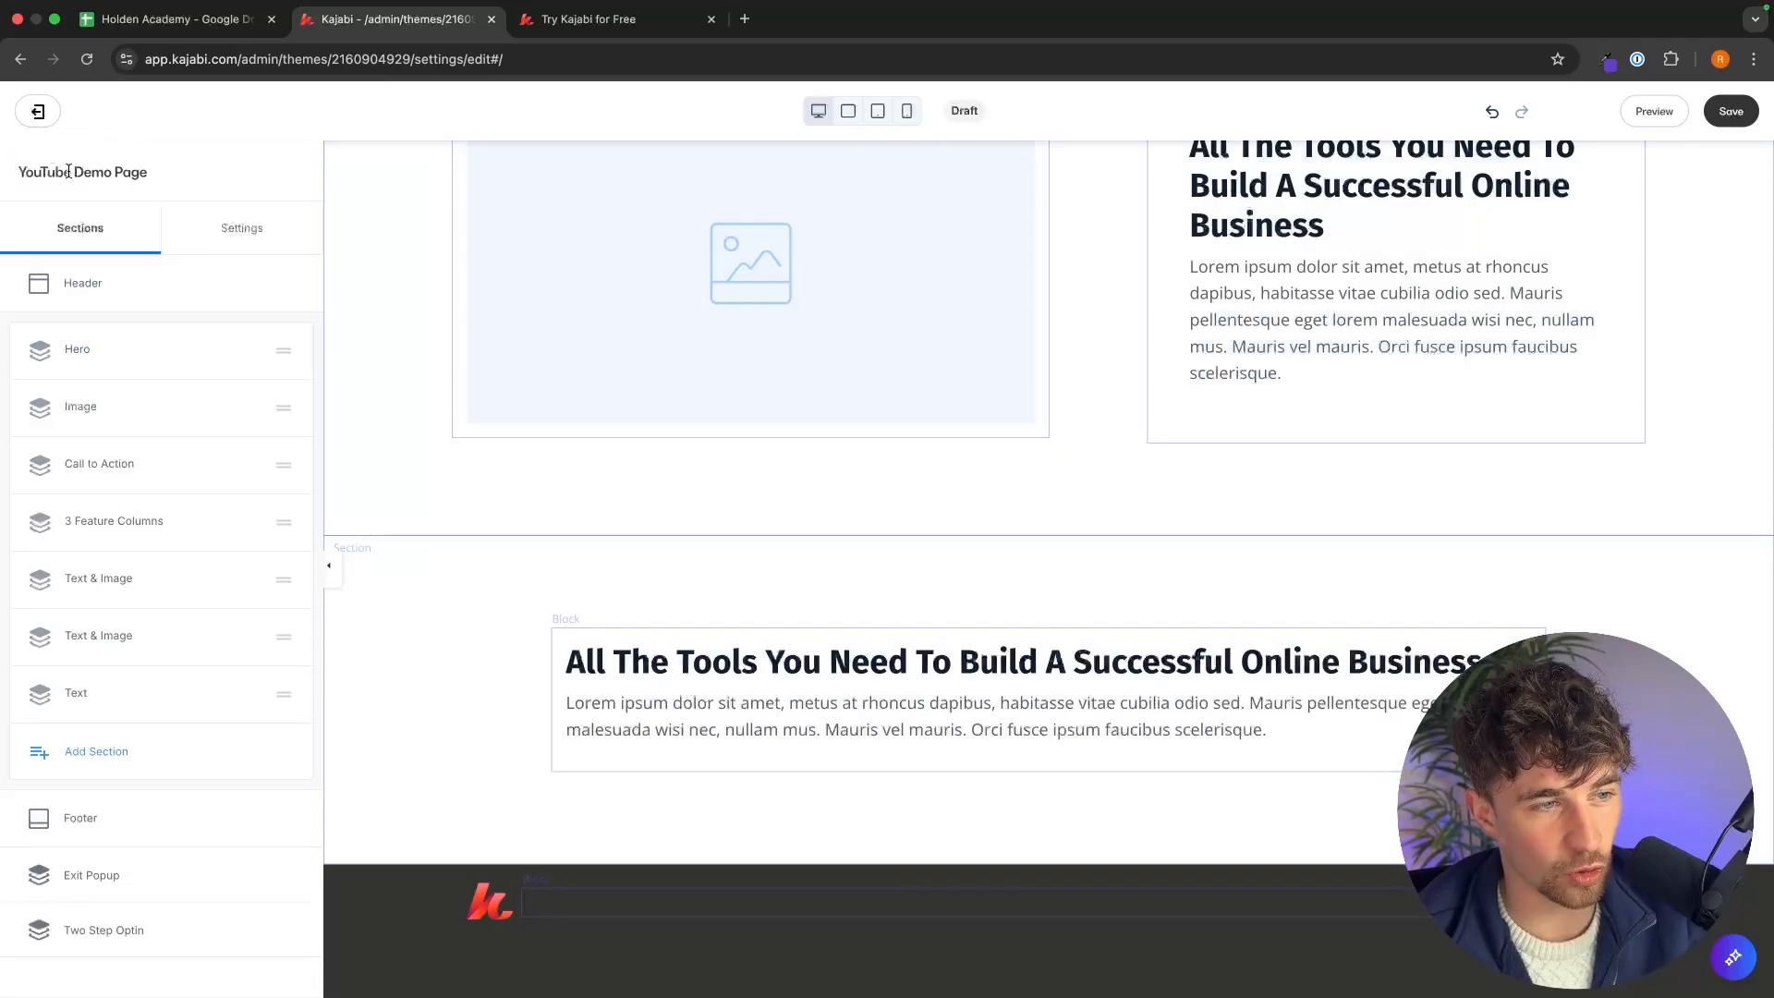
left_click_drag(284, 695, 294, 519)
scroll(911, 658, "down", 7)
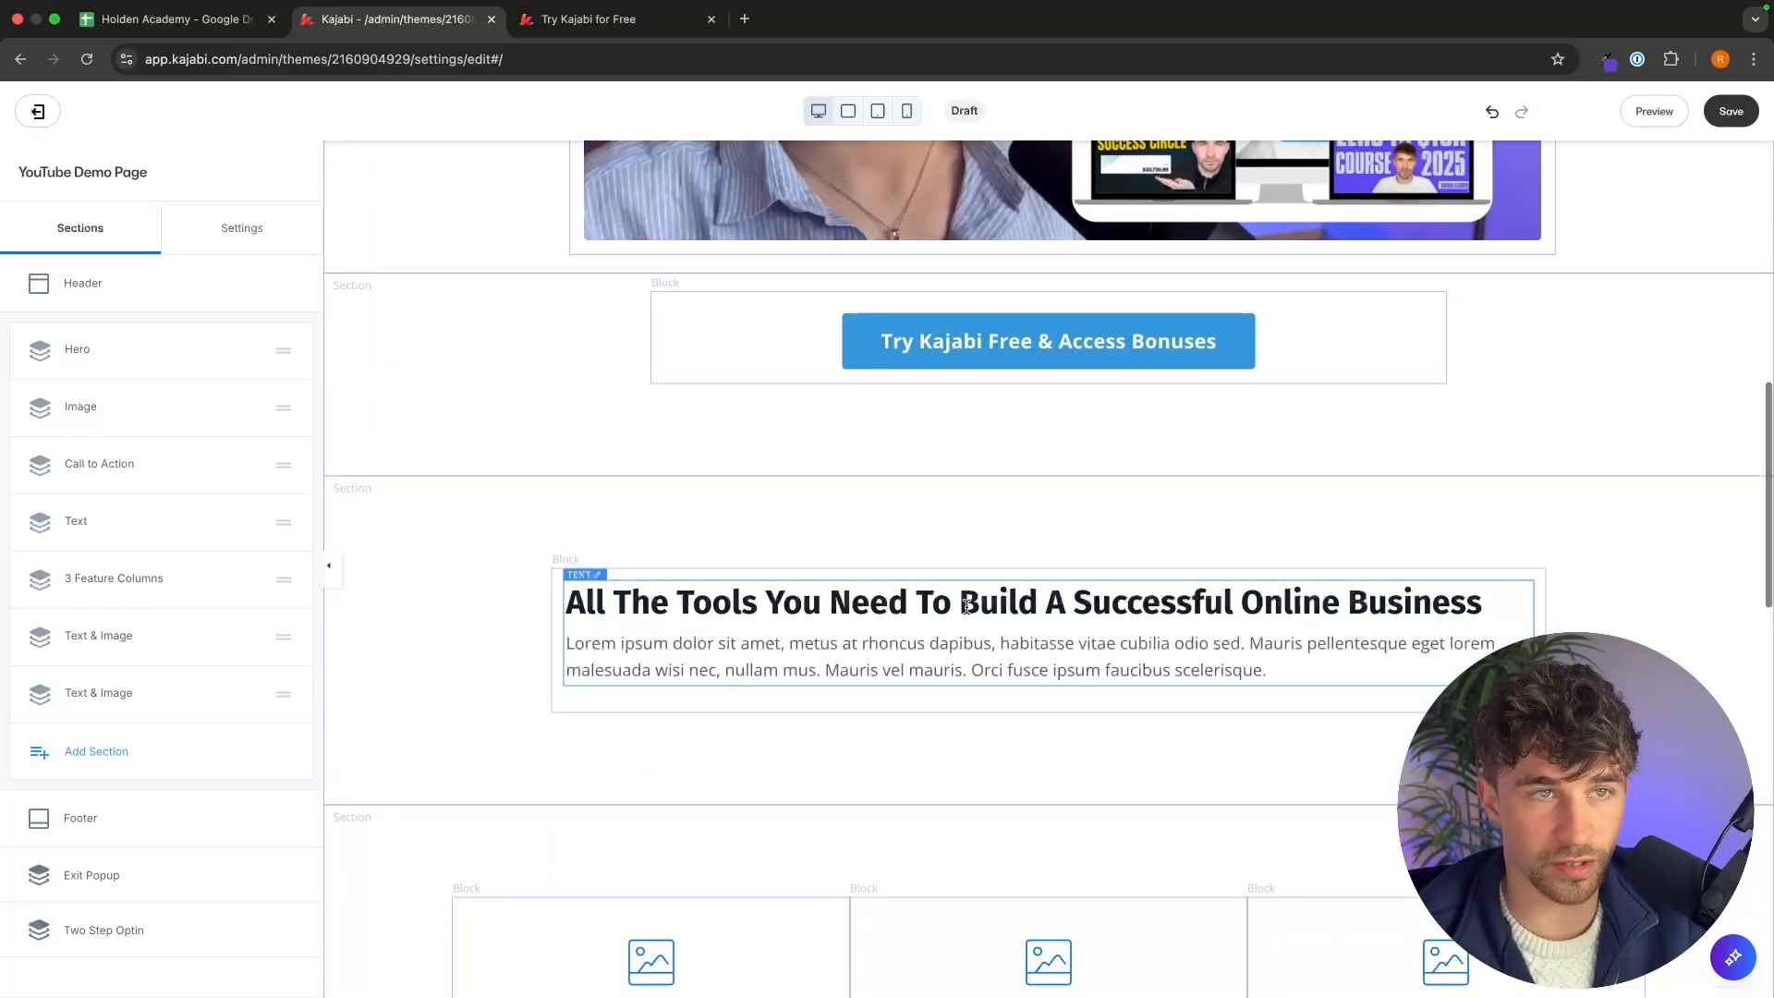
Copy the reference page's founder greeting heading and paste it over the Text section's heading.
left_click(640, 26)
left_click_drag(750, 398, 617, 356)
key("super+c")
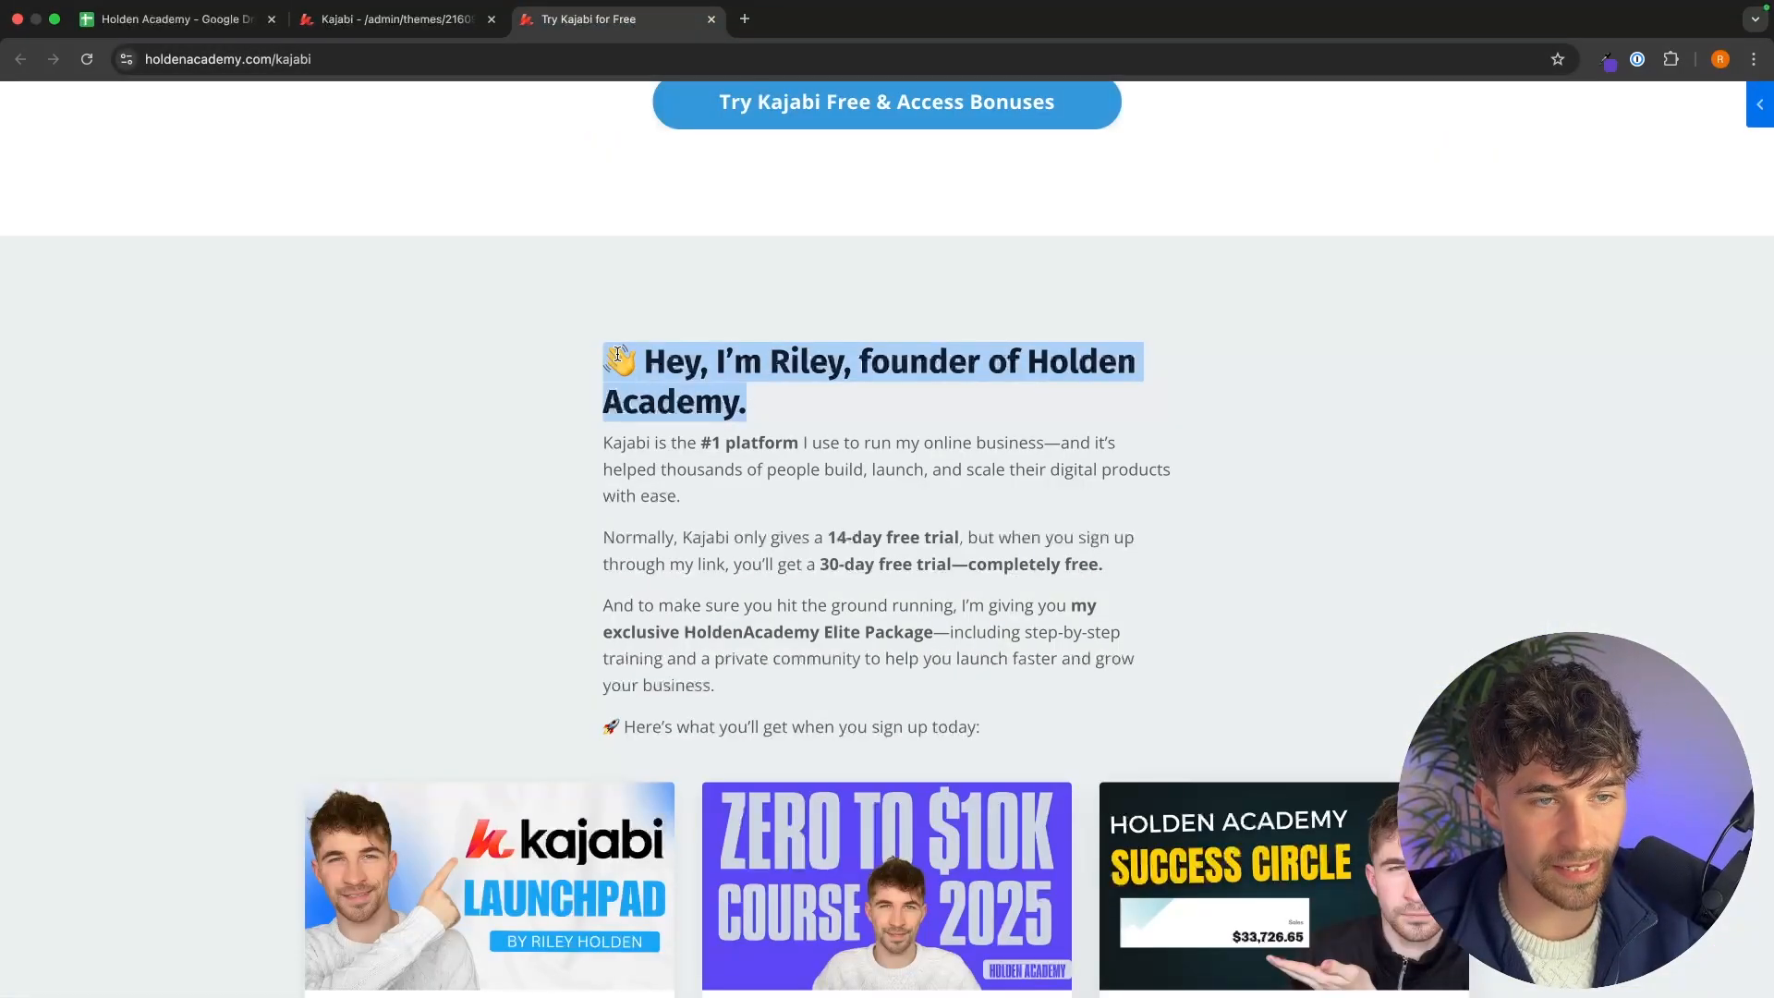
left_click(397, 19)
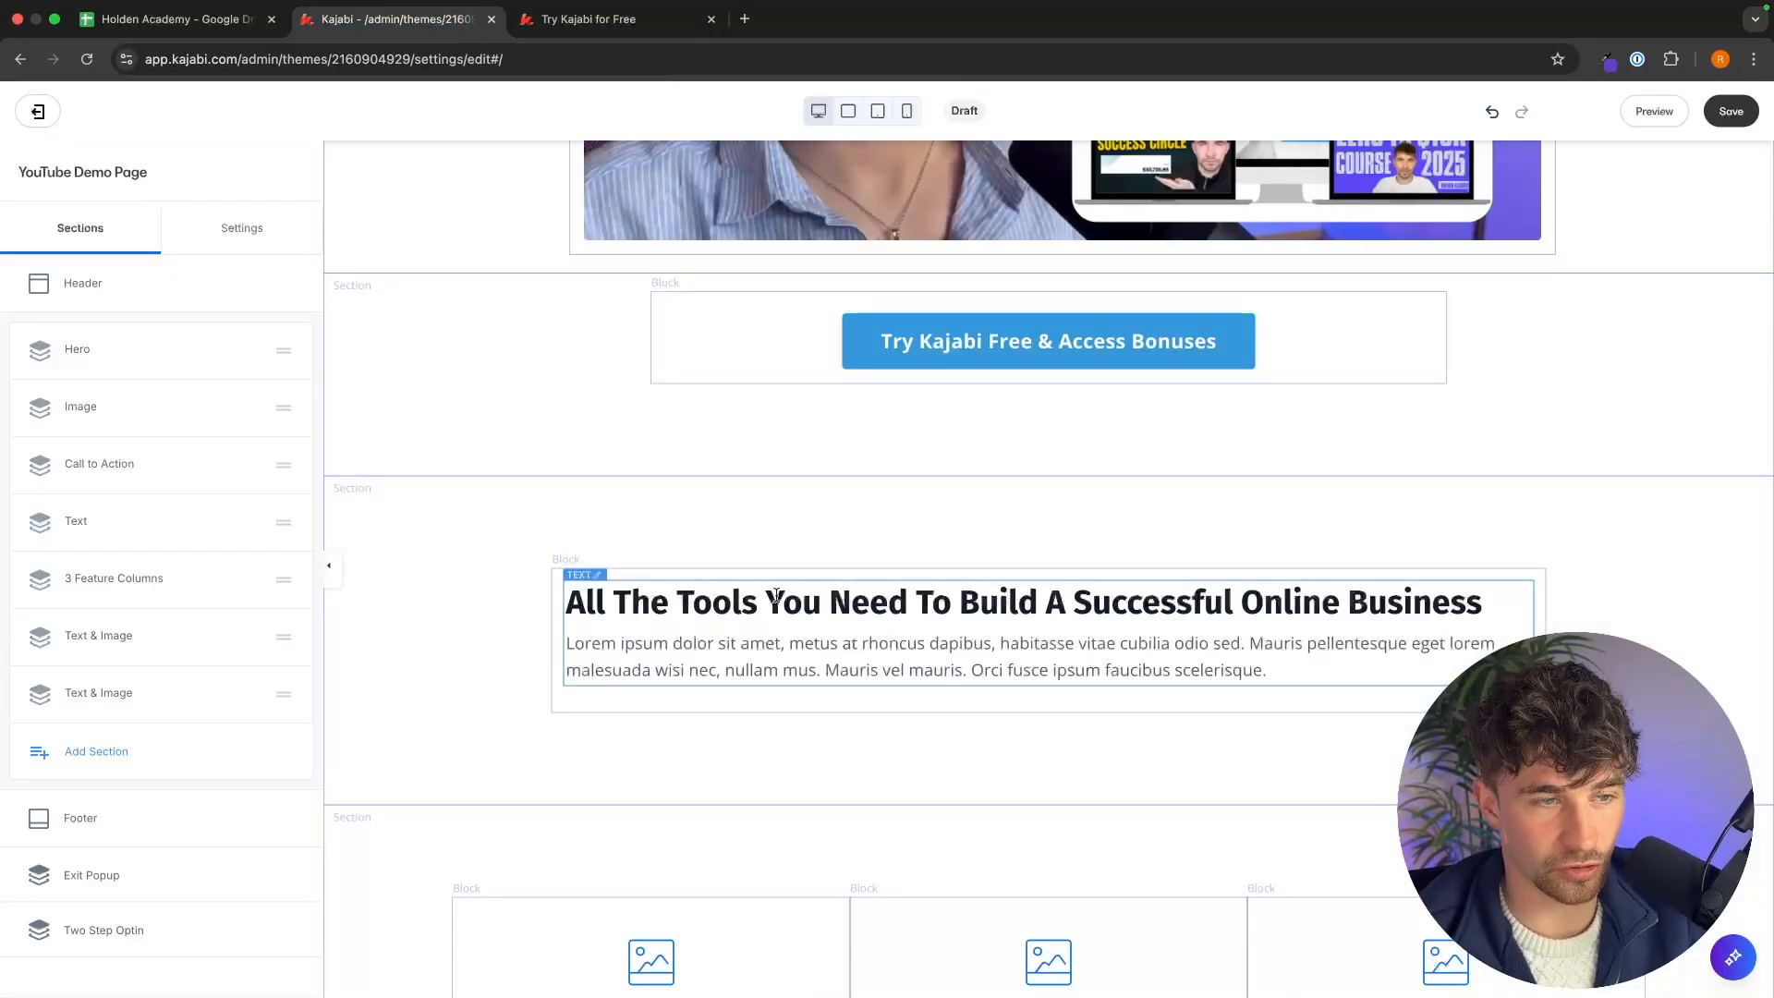
left_click(840, 672)
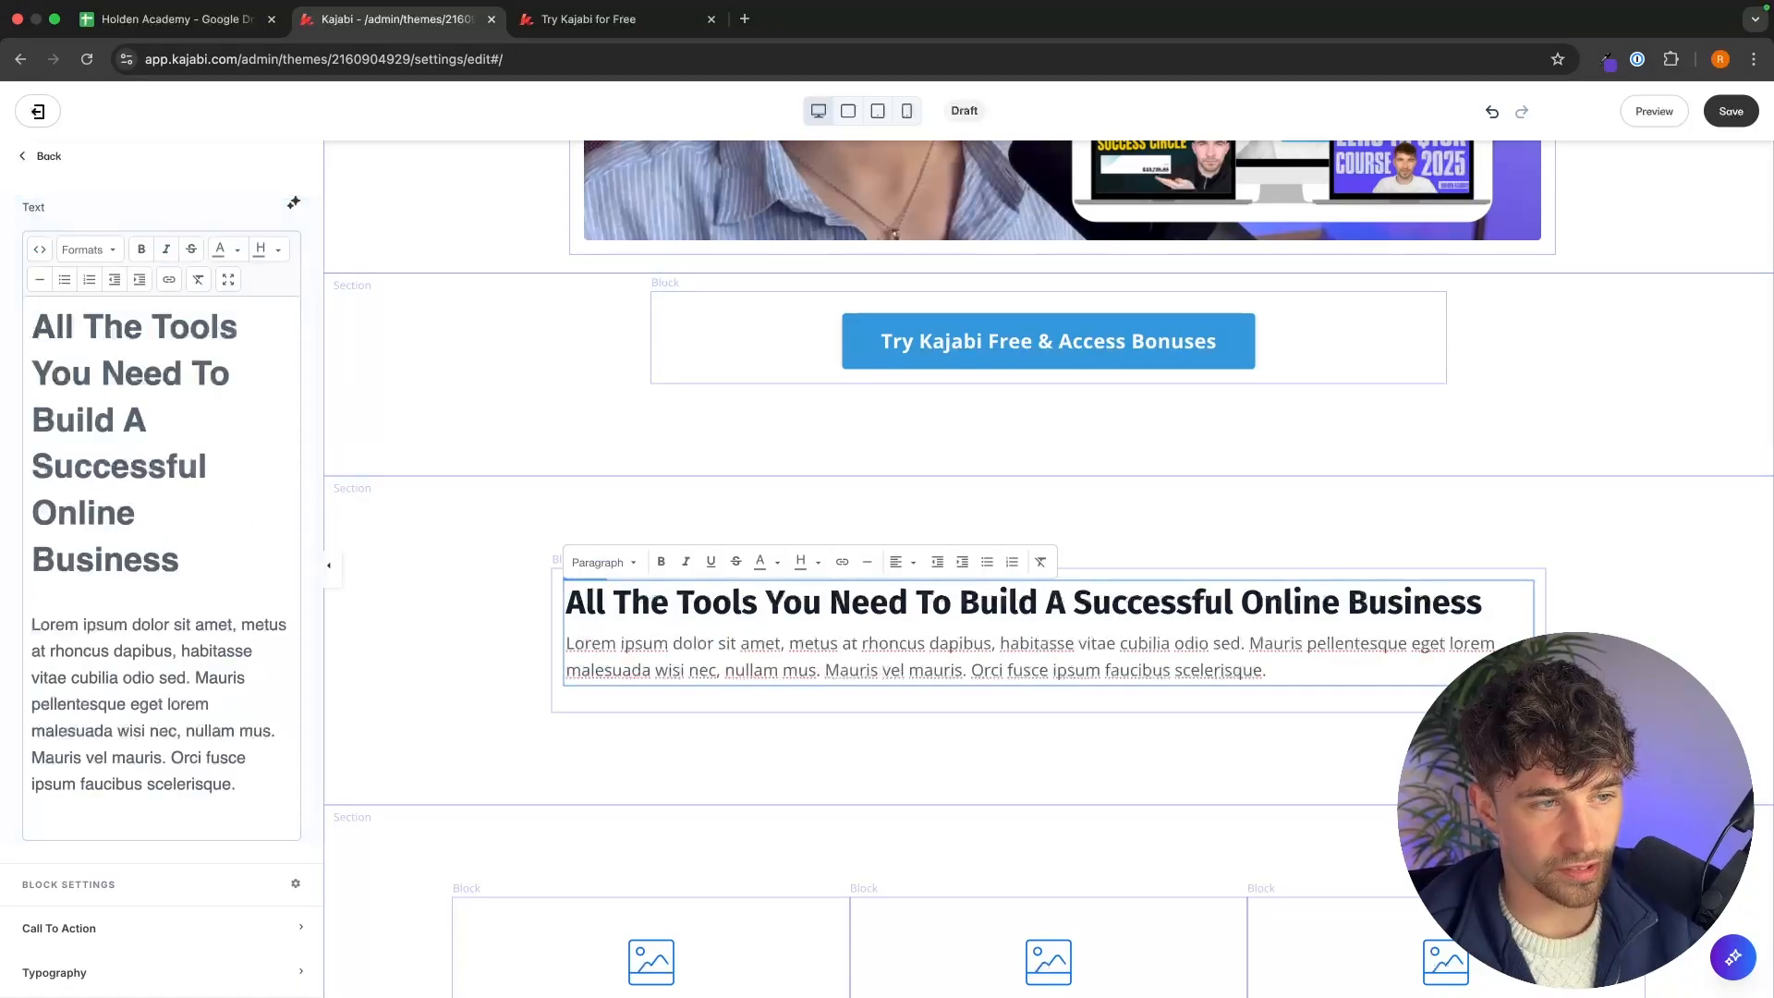
left_click_drag(181, 559, 41, 326)
key("super+v")
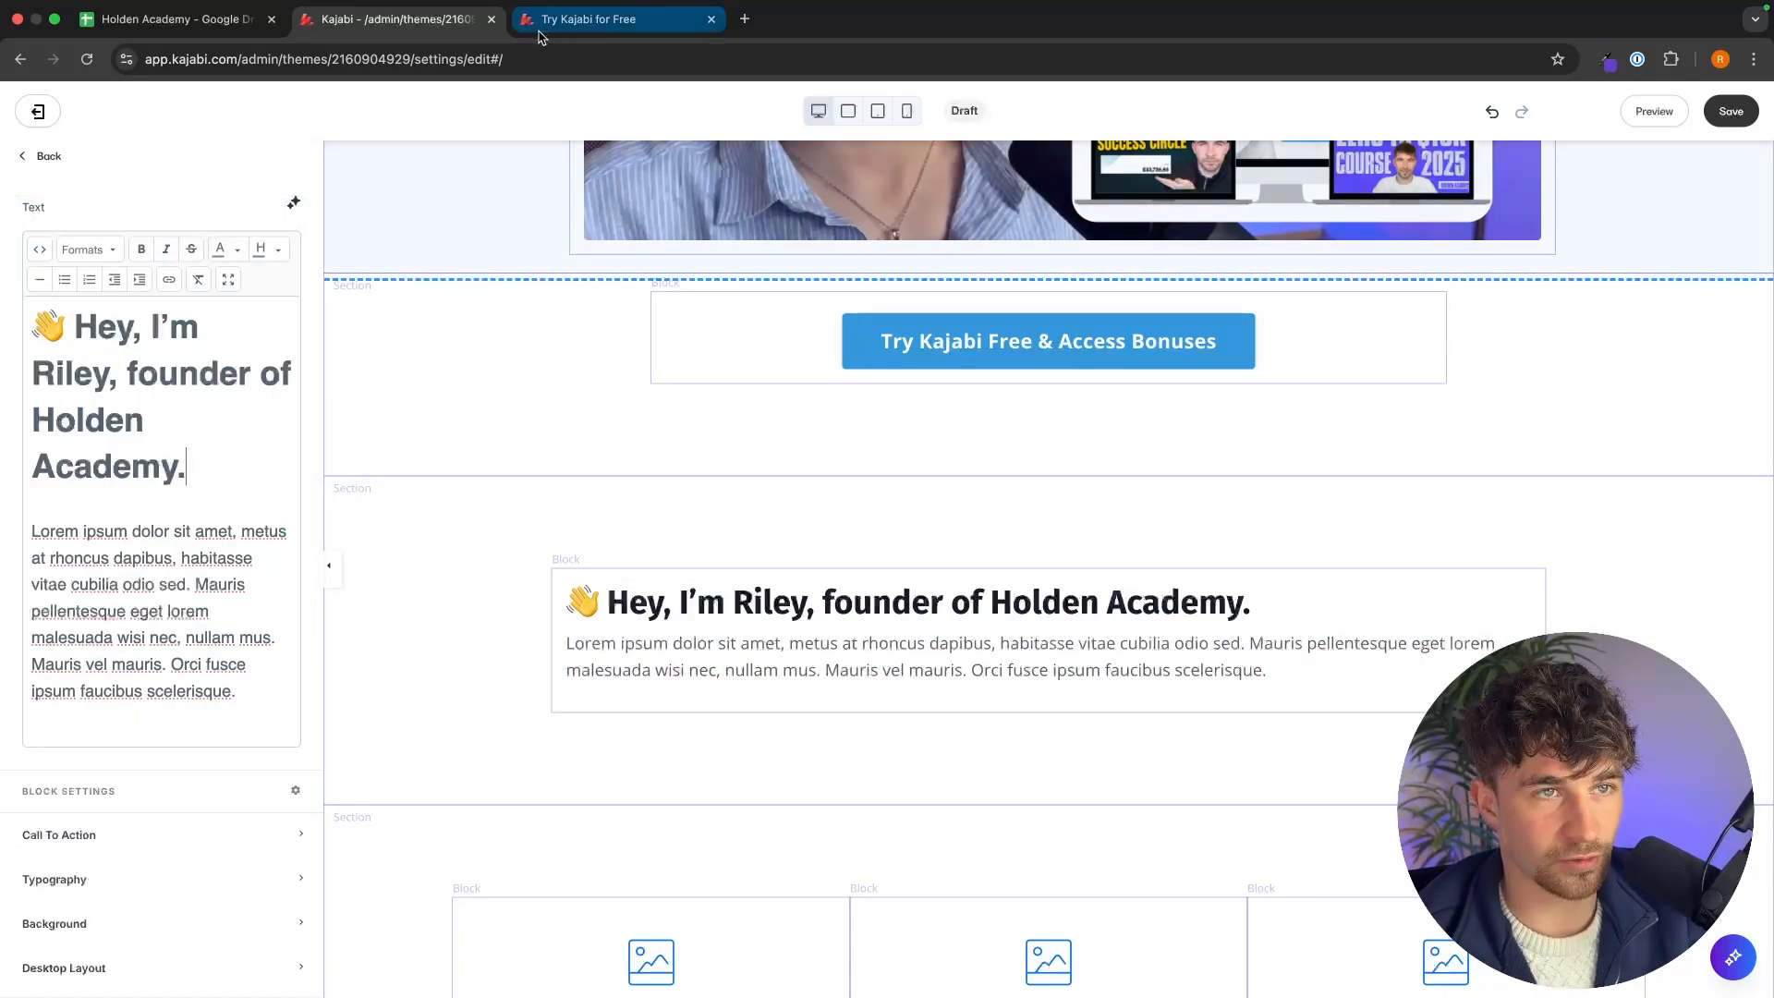
Copy the reference page's introduction paragraphs and paste them over the Text section's placeholder body text.
left_click(592, 19)
left_click_drag(1007, 723, 613, 432)
key("cmd+c")
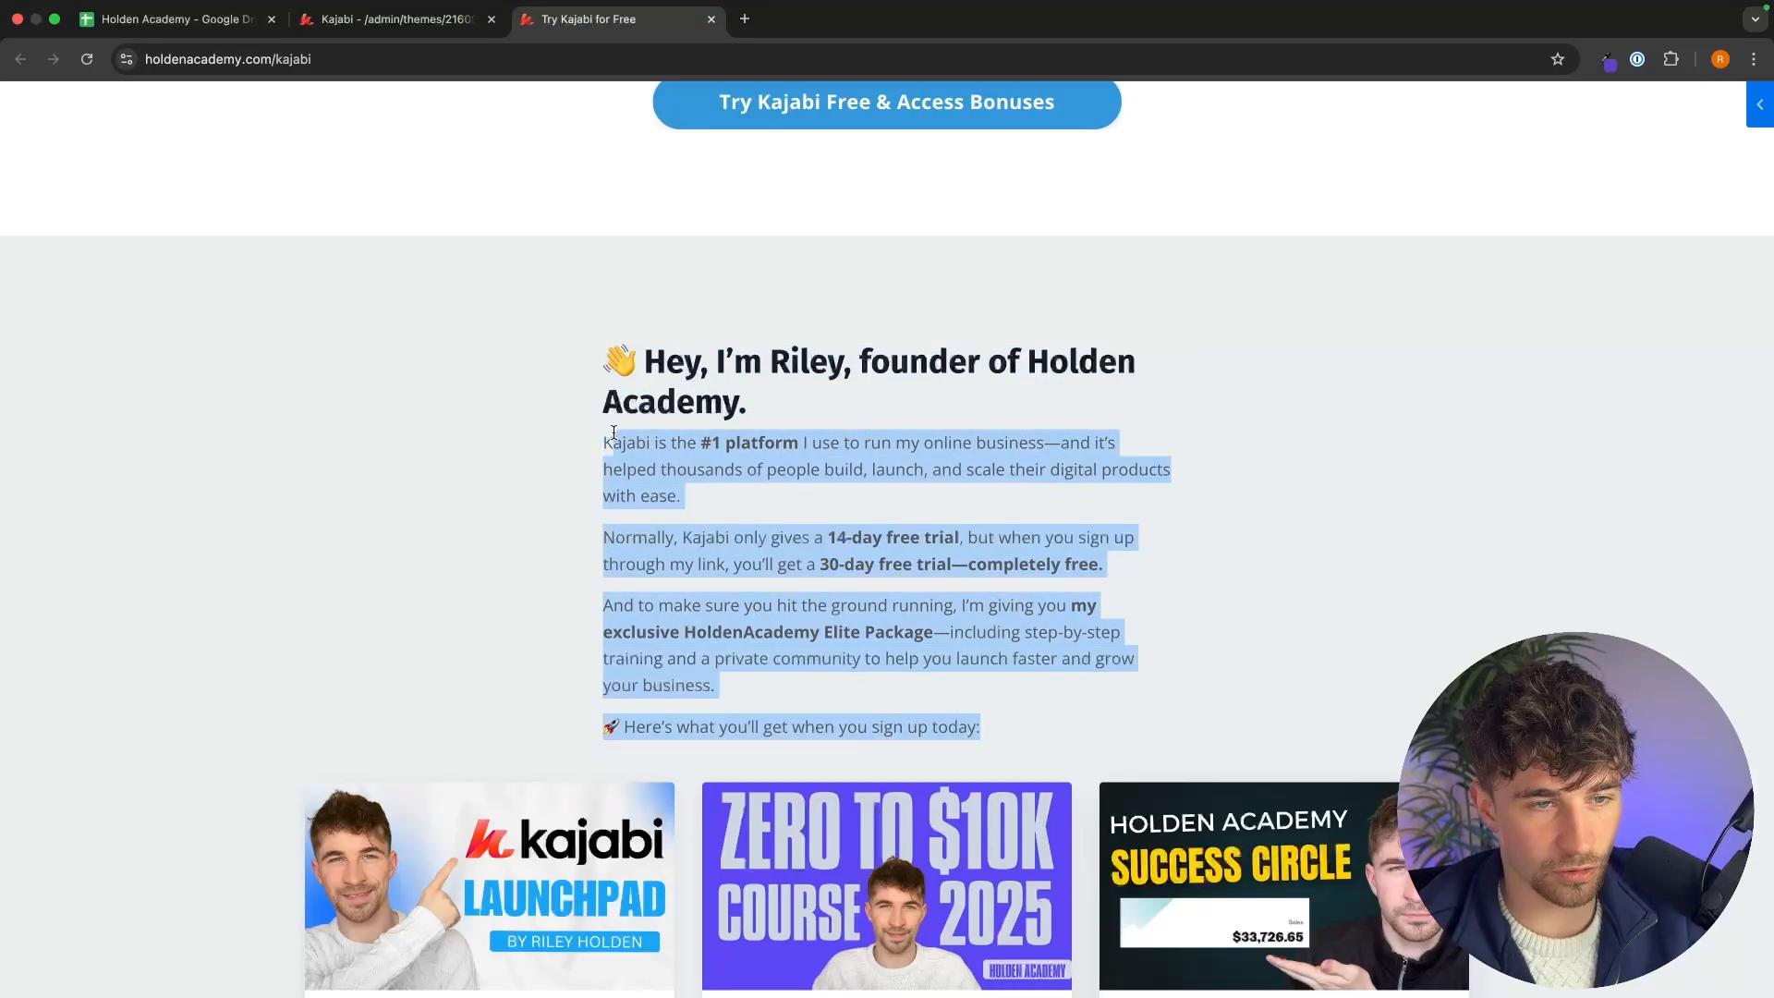
left_click(412, 22)
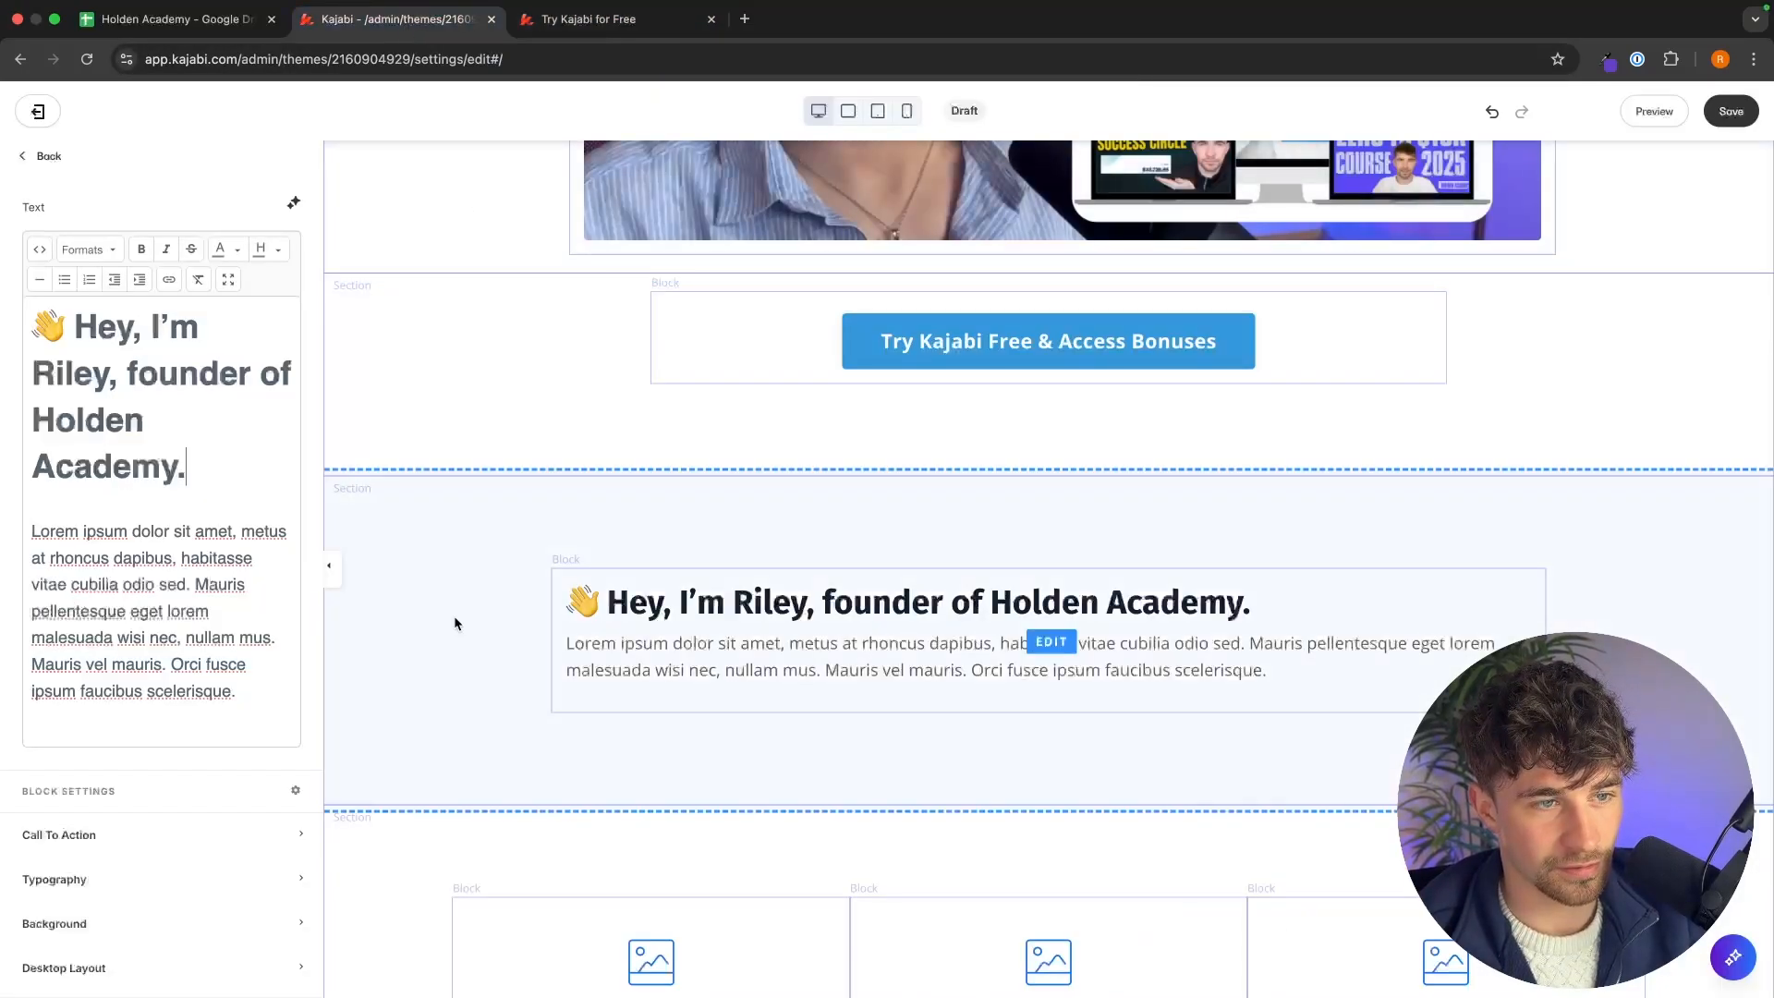
left_click_drag(243, 694, 24, 536)
key("cmd+v")
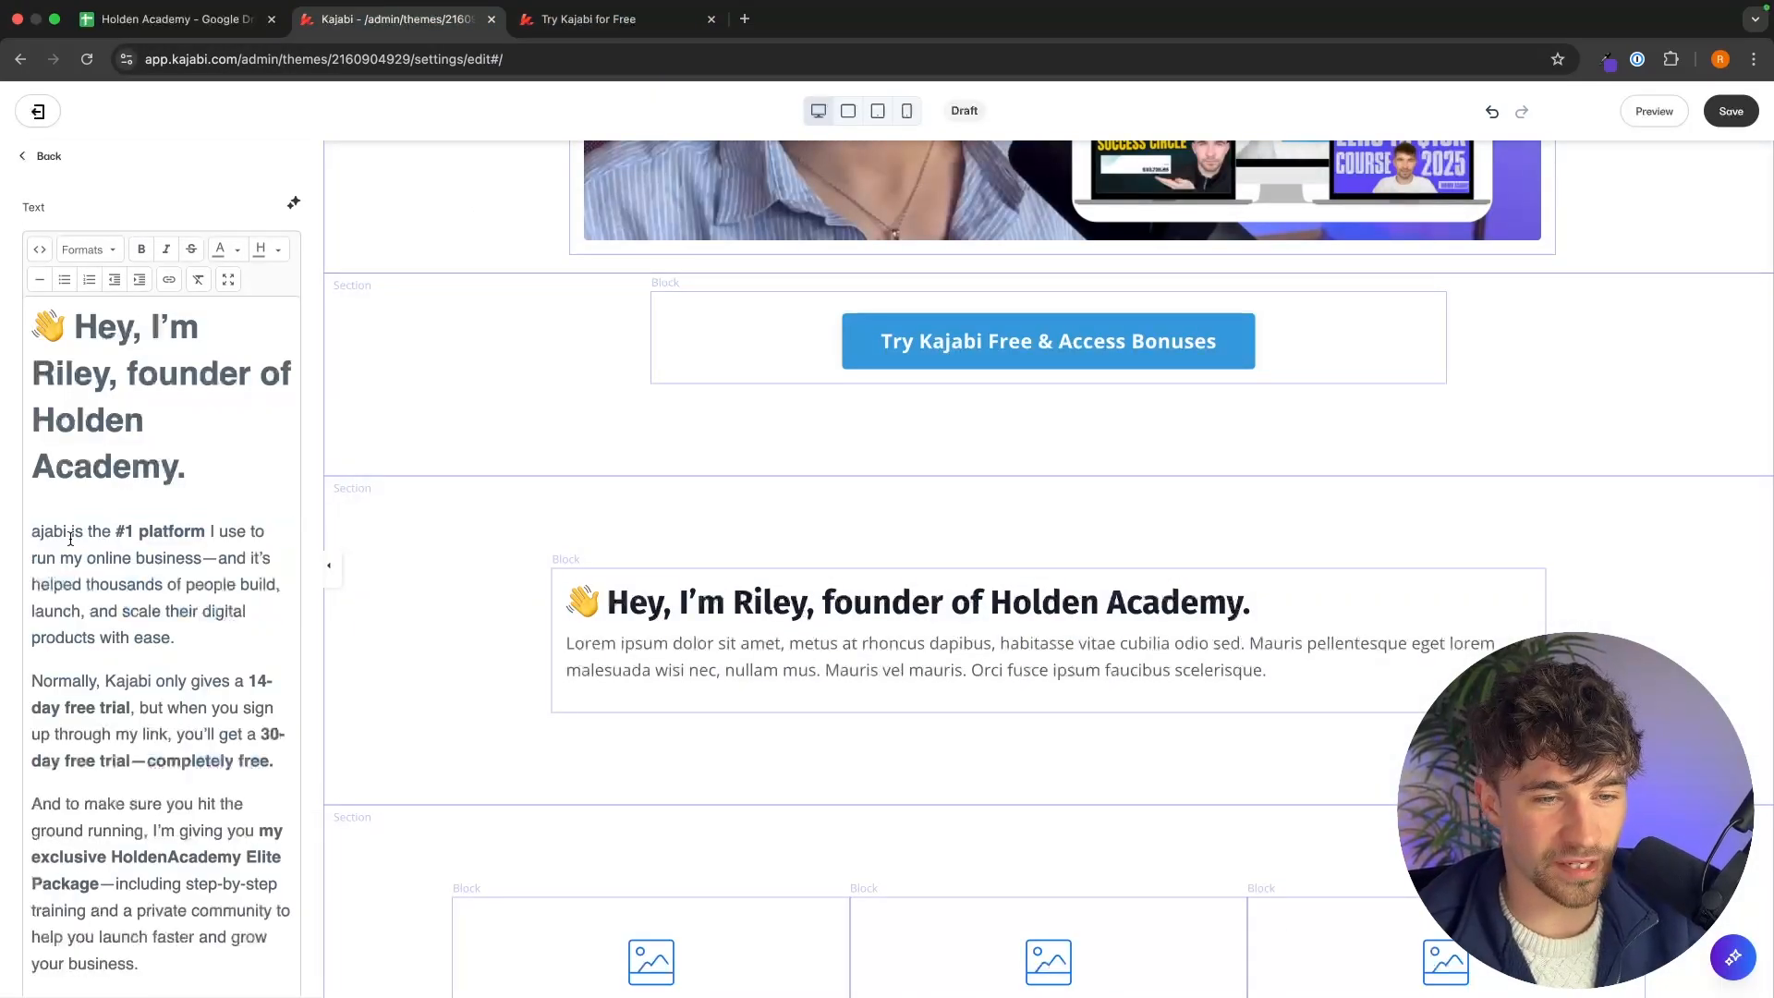
scroll(525, 569, "down", 3)
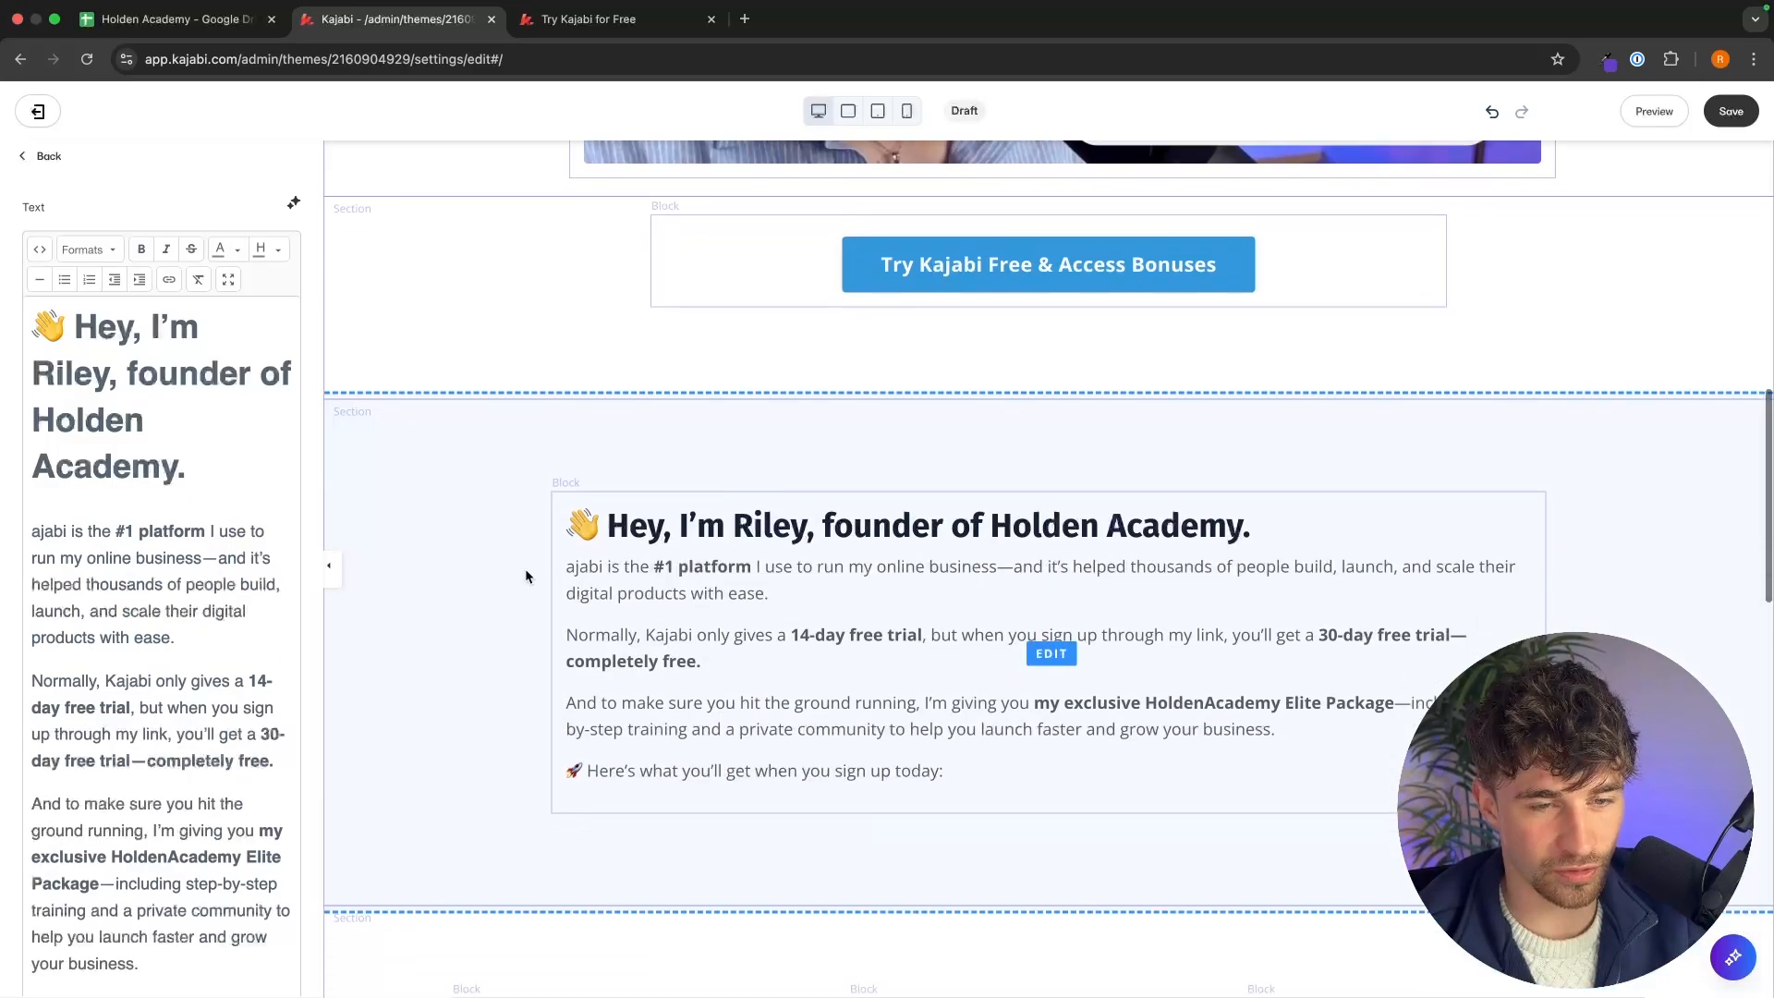
left_click(726, 402)
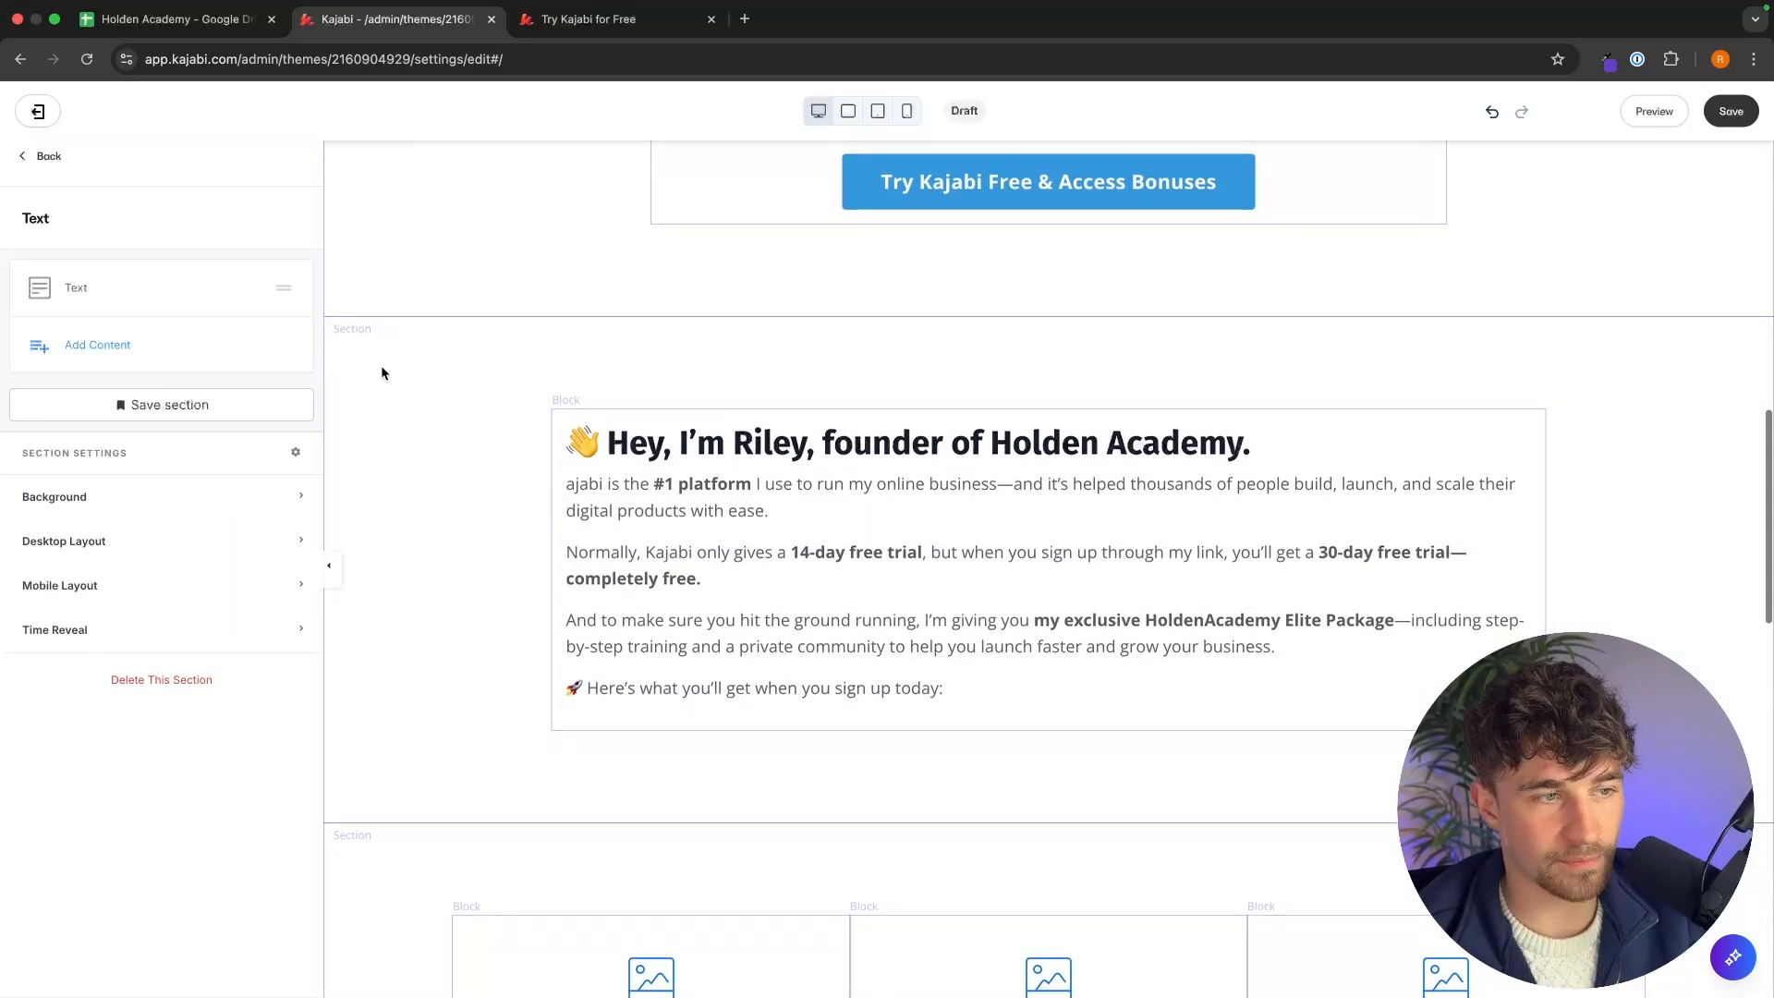
Set the Text section's top and bottom desktop padding to 20.
left_click(124, 544)
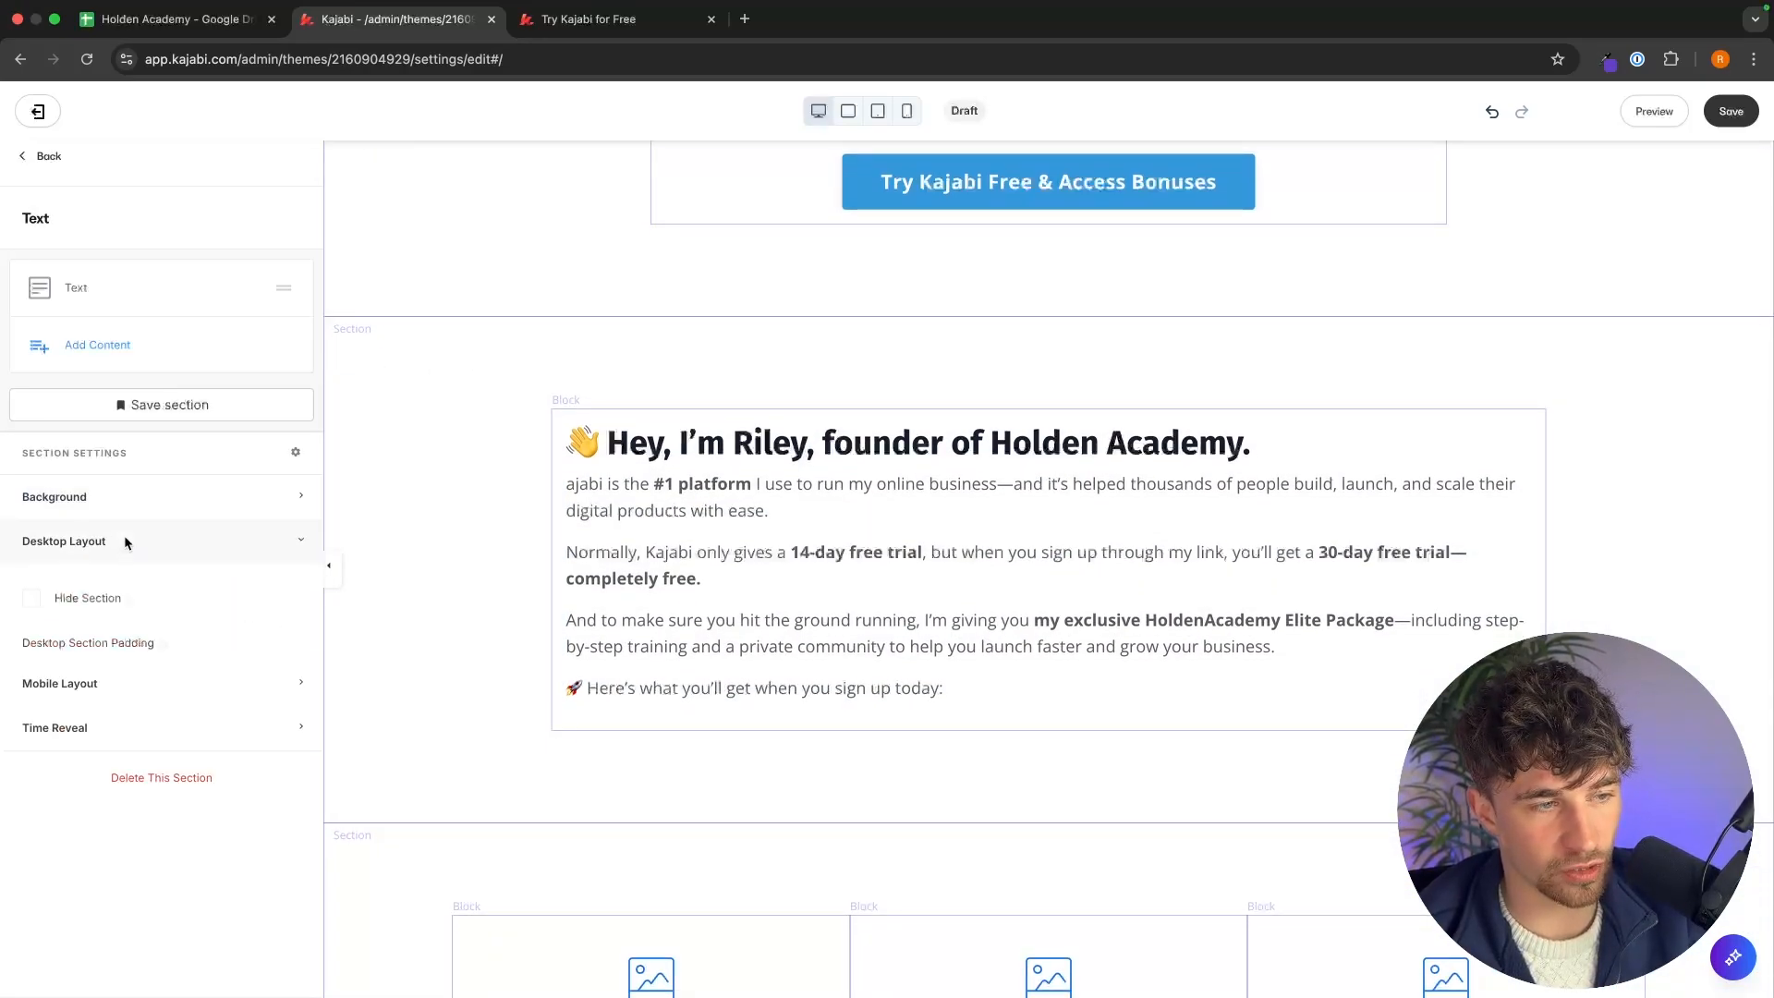
left_click(123, 683)
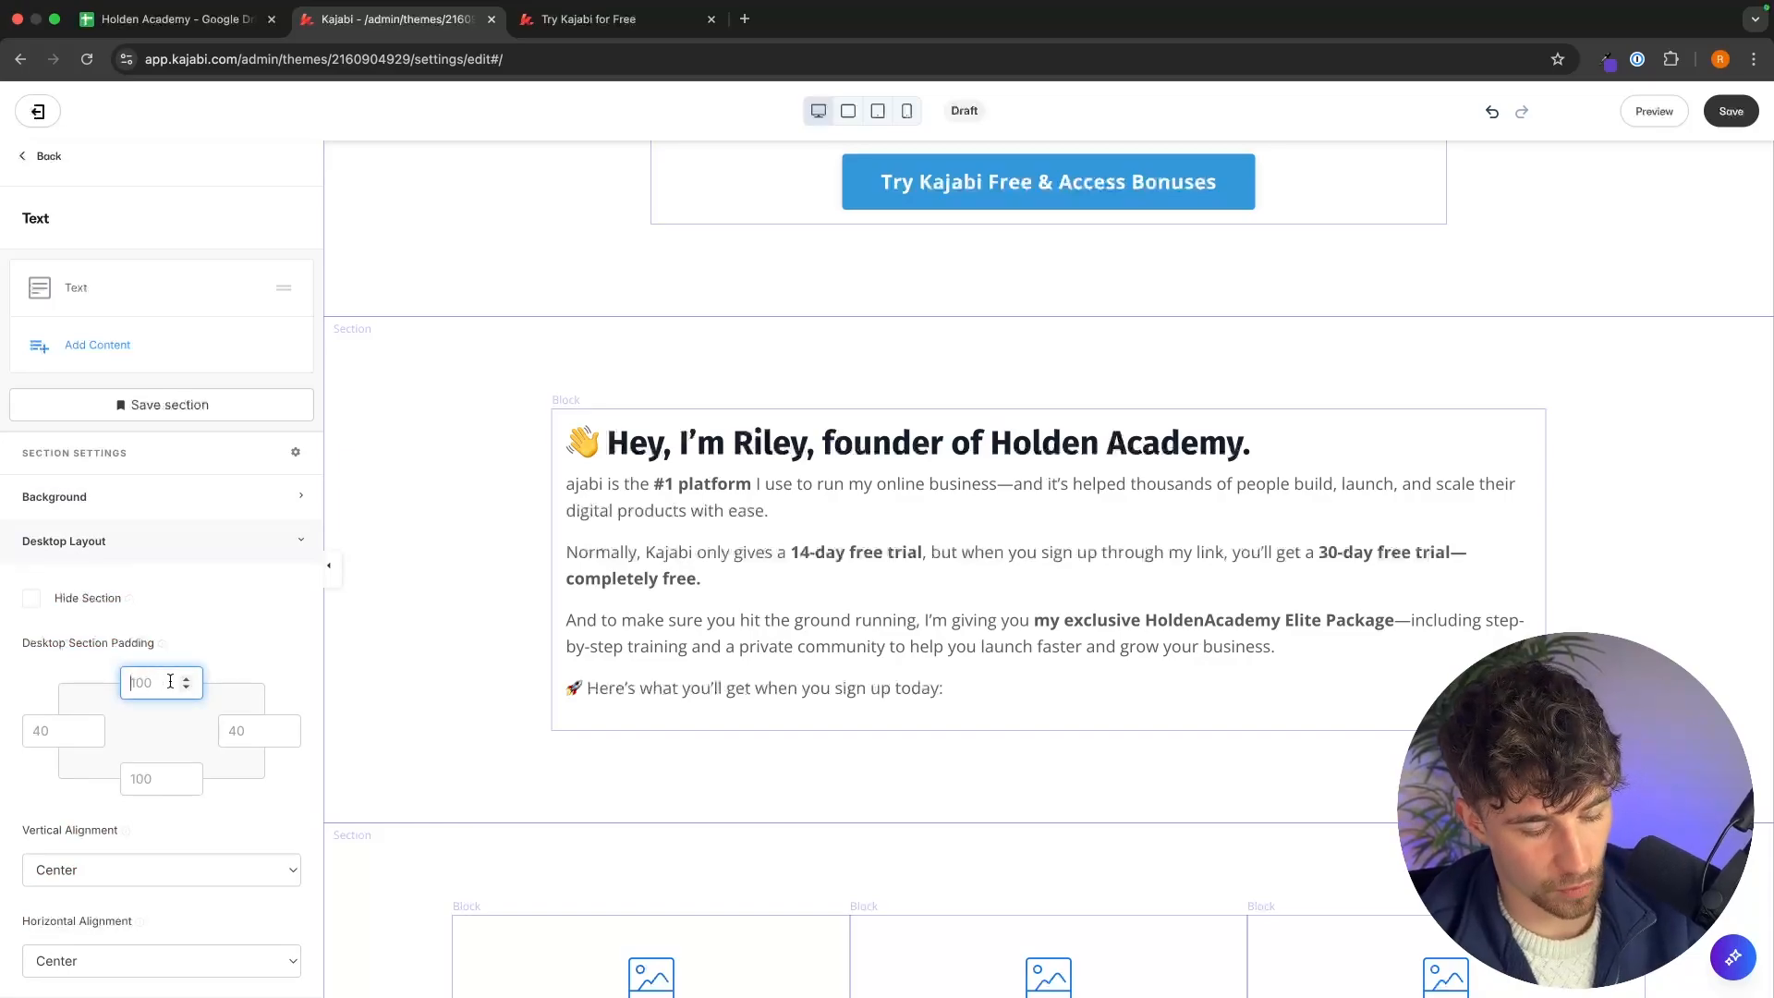
type("20")
left_click(601, 270)
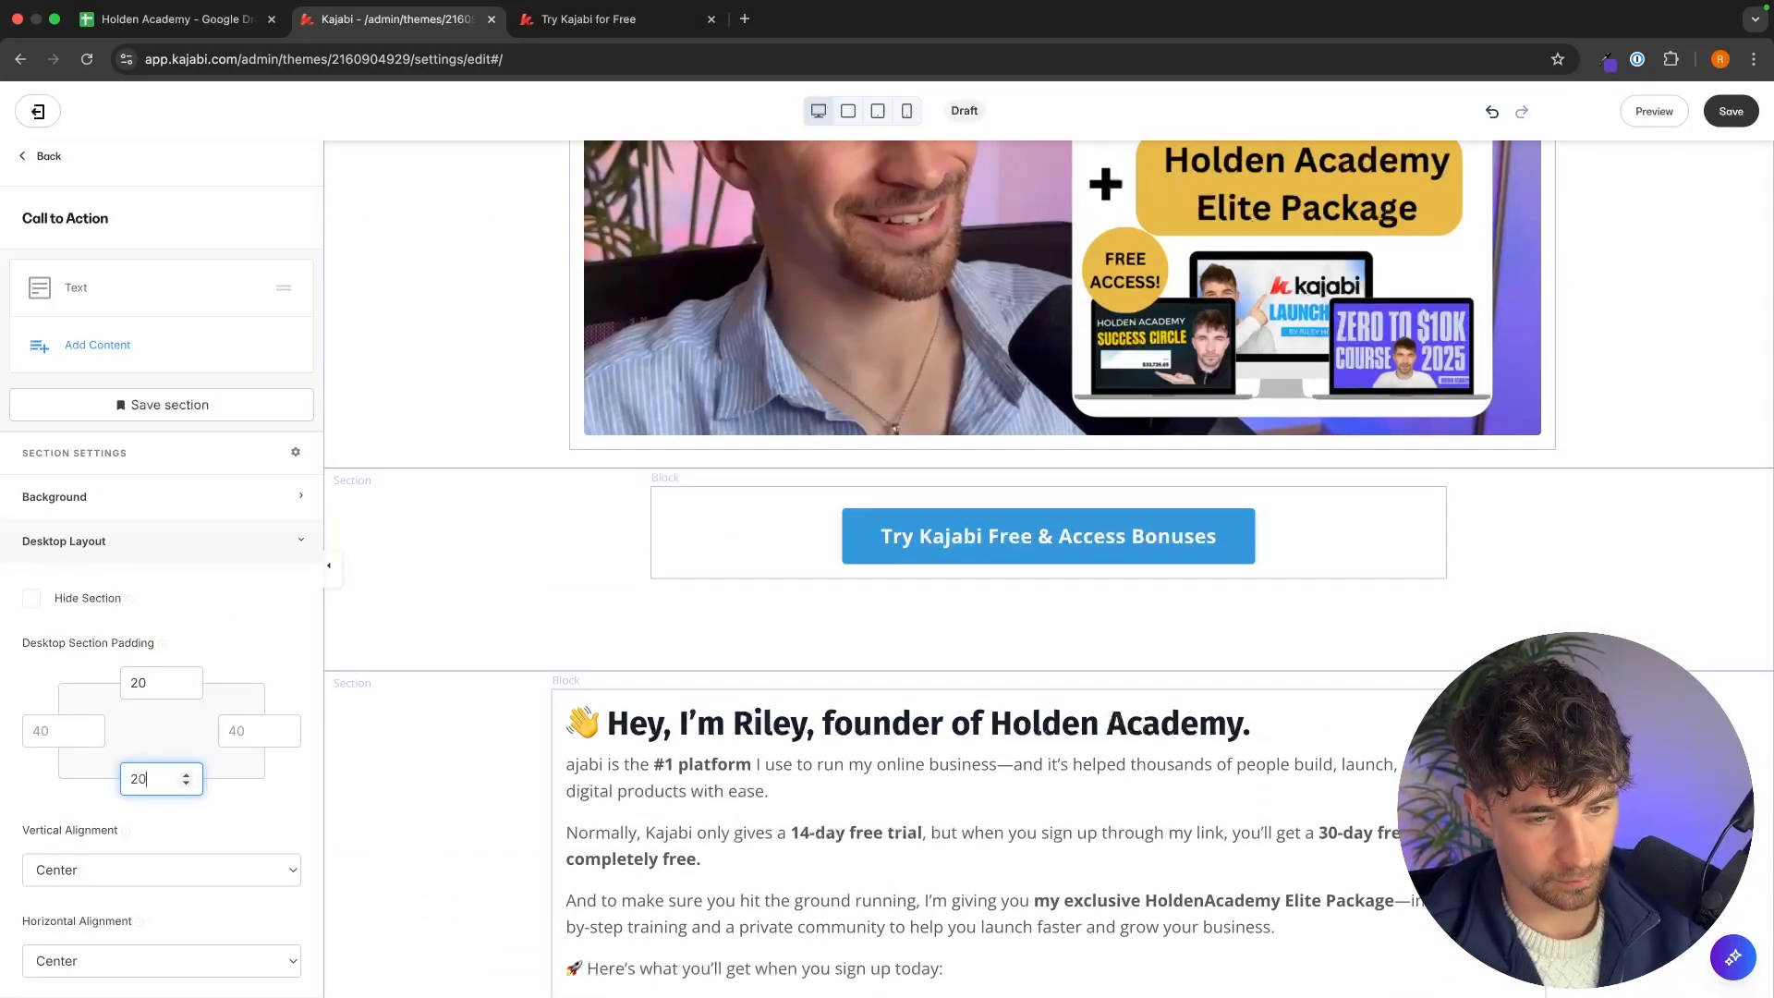
left_click(524, 584)
Compare with the reference page's feature cards and upload the Kajabi Launchpad image (Mastery-2.png) to the first feature block.
scroll(1077, 594, "down", 4)
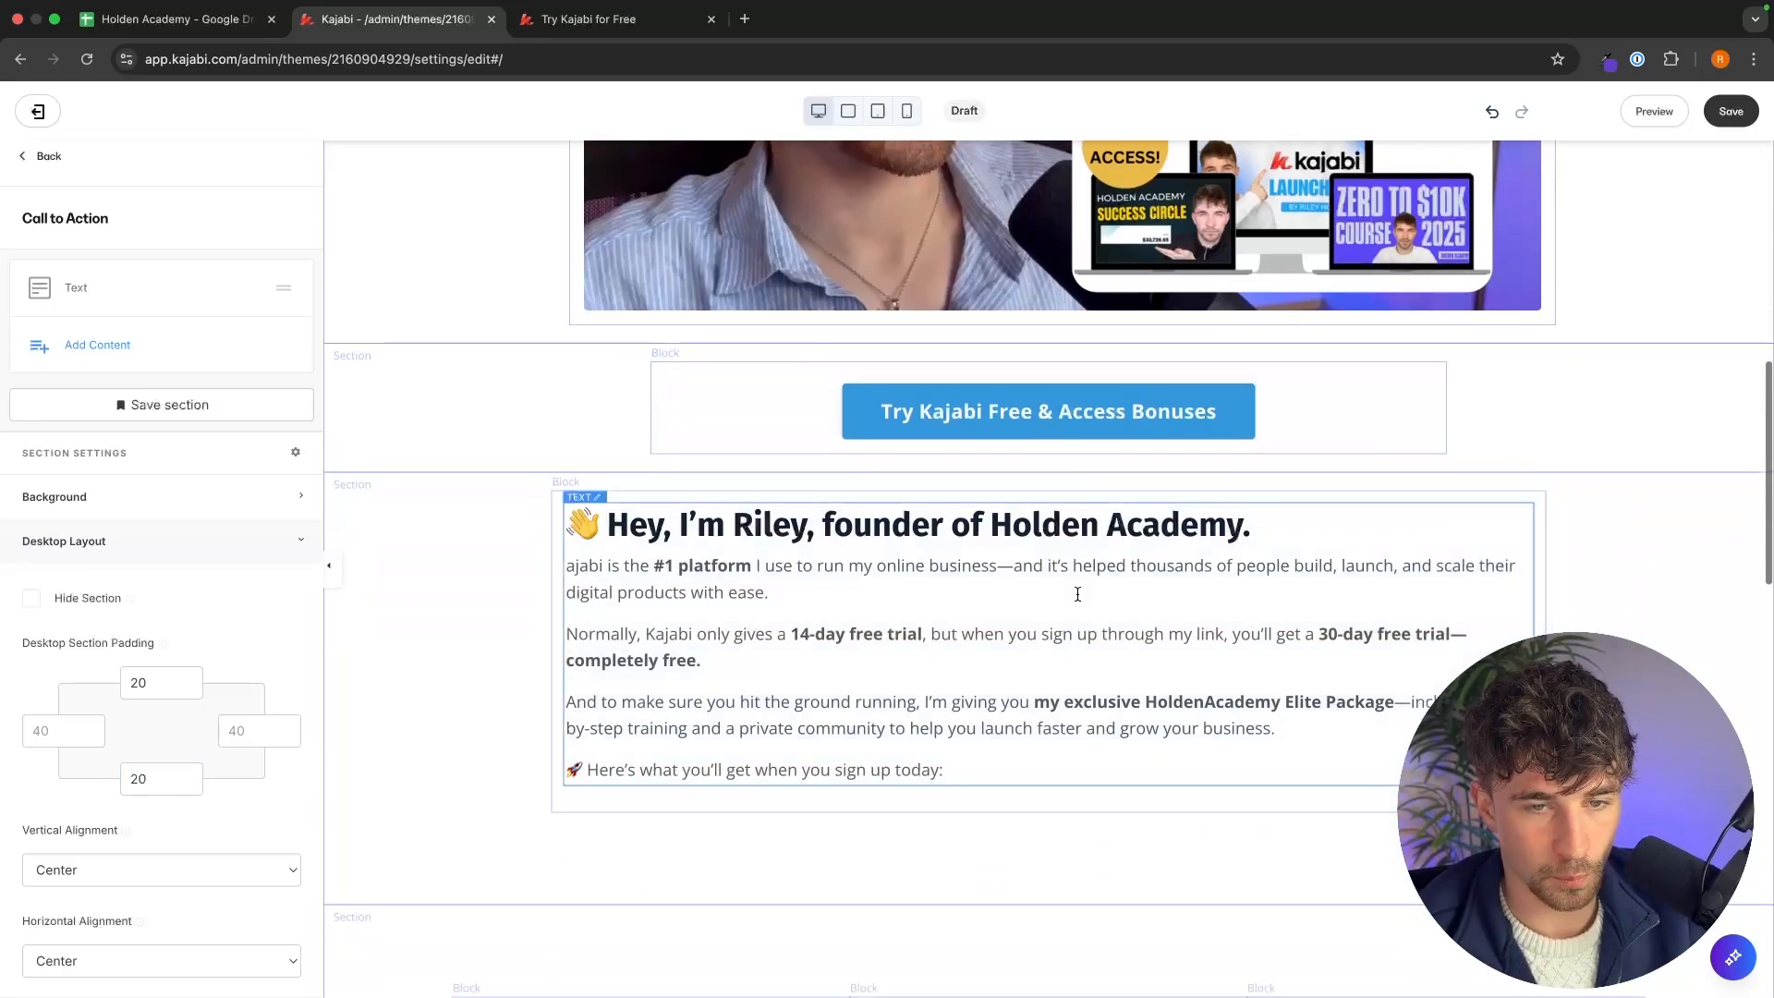
scroll(1155, 582, "down", 3)
left_click(790, 545)
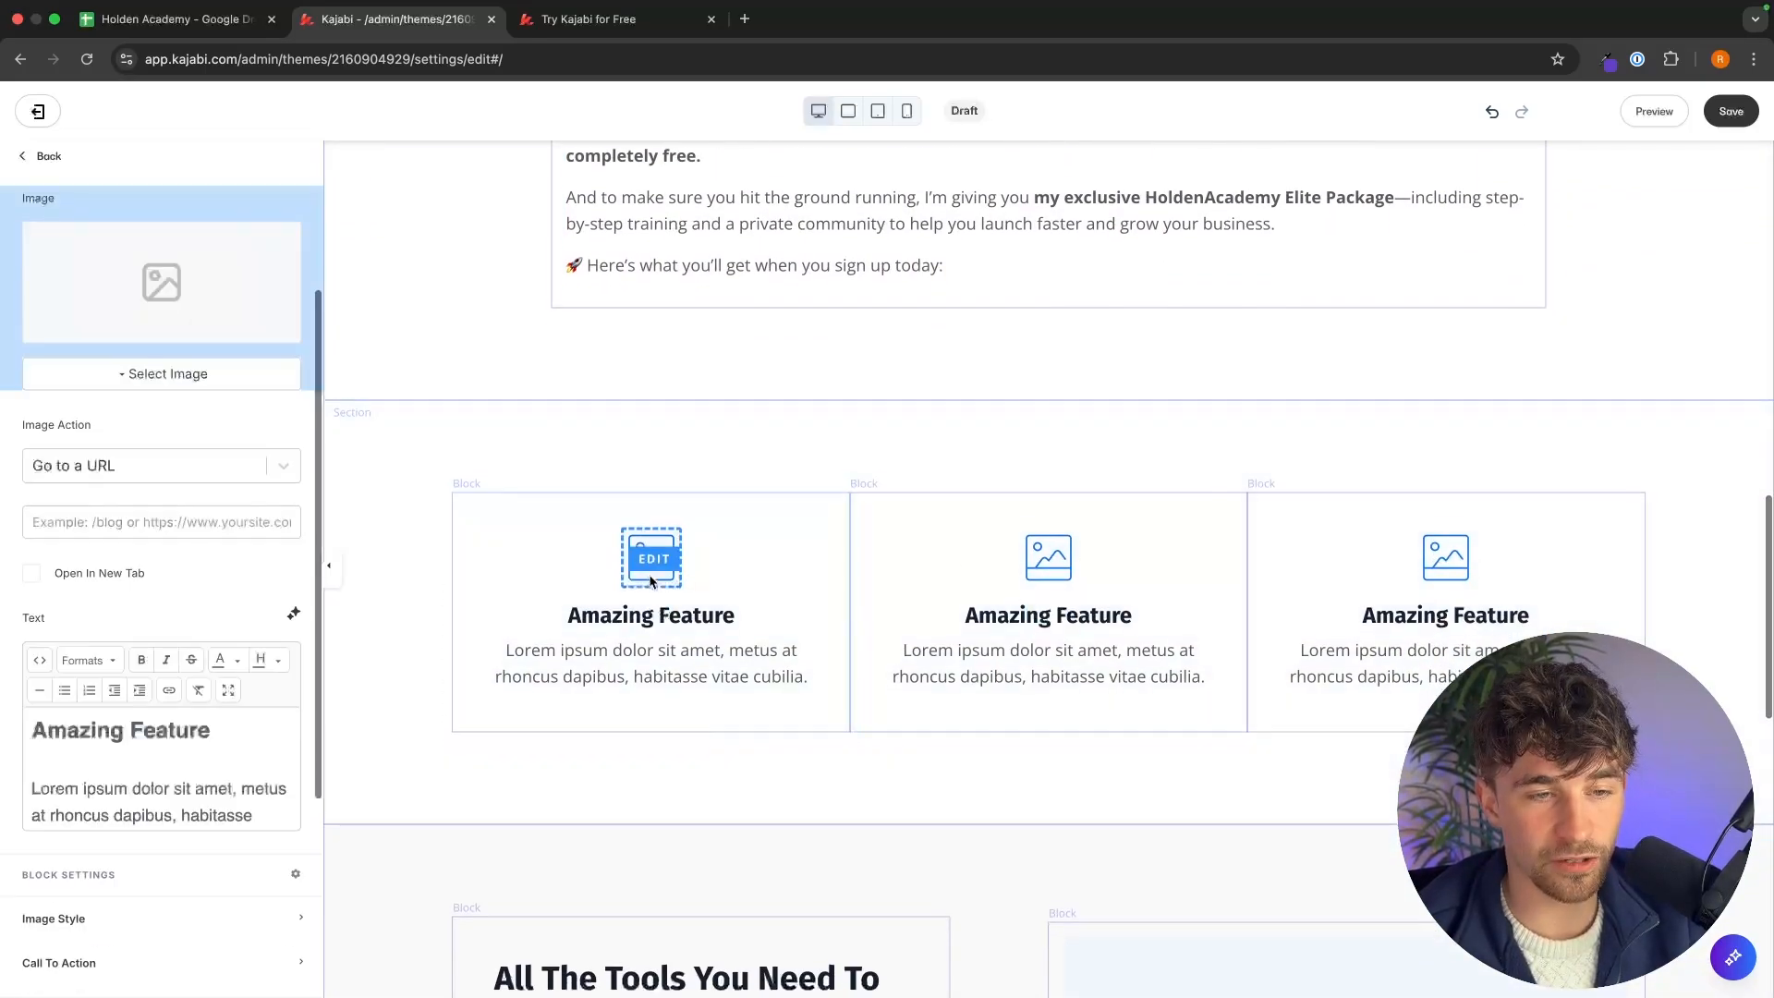
left_click(657, 22)
scroll(802, 303, "down", 4)
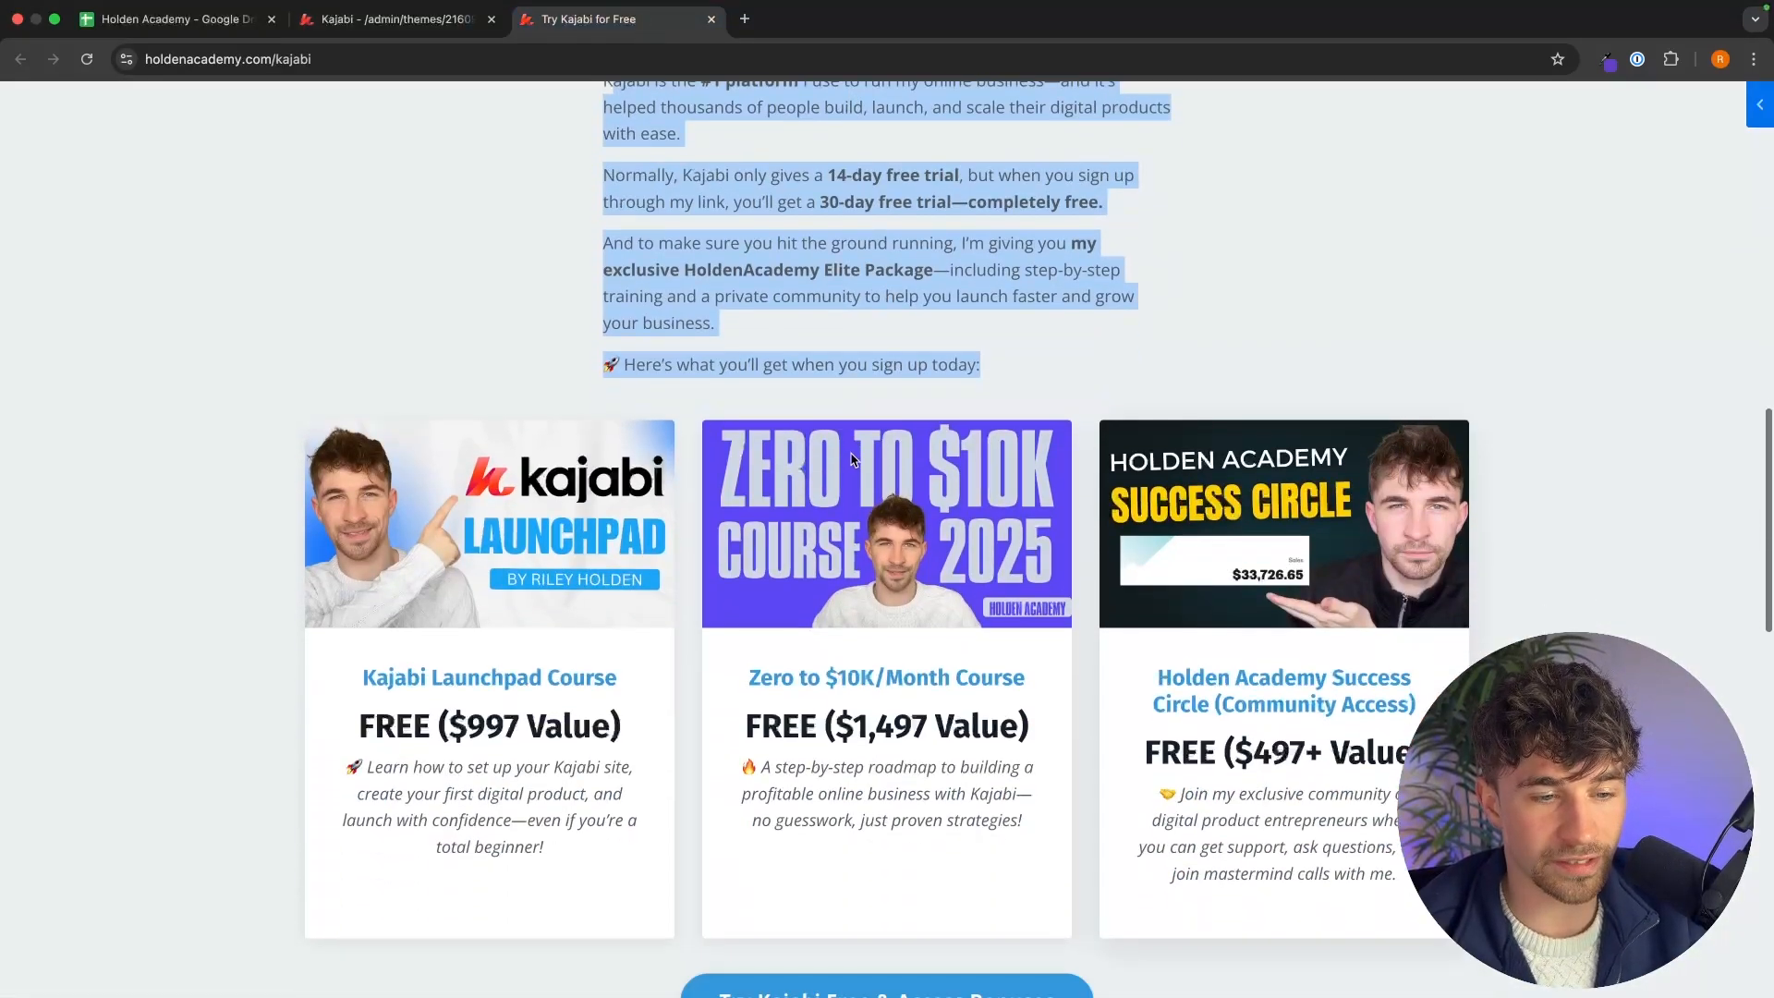
left_click(535, 340)
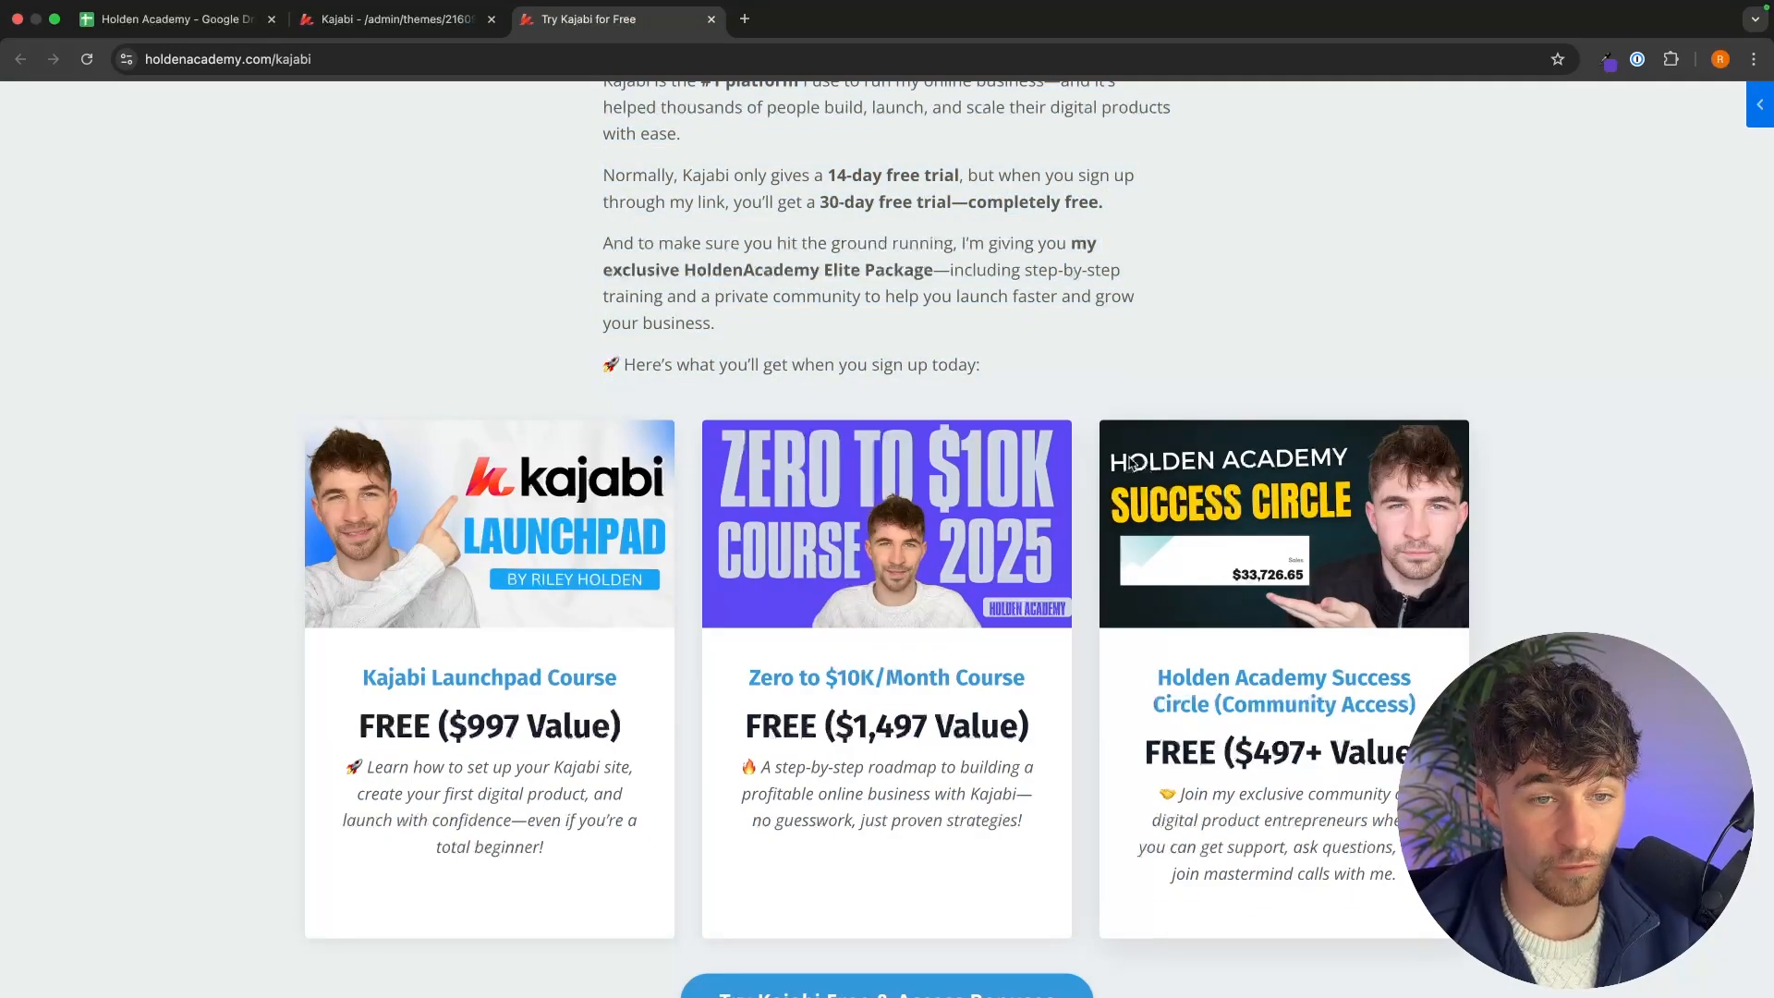
left_click(397, 18)
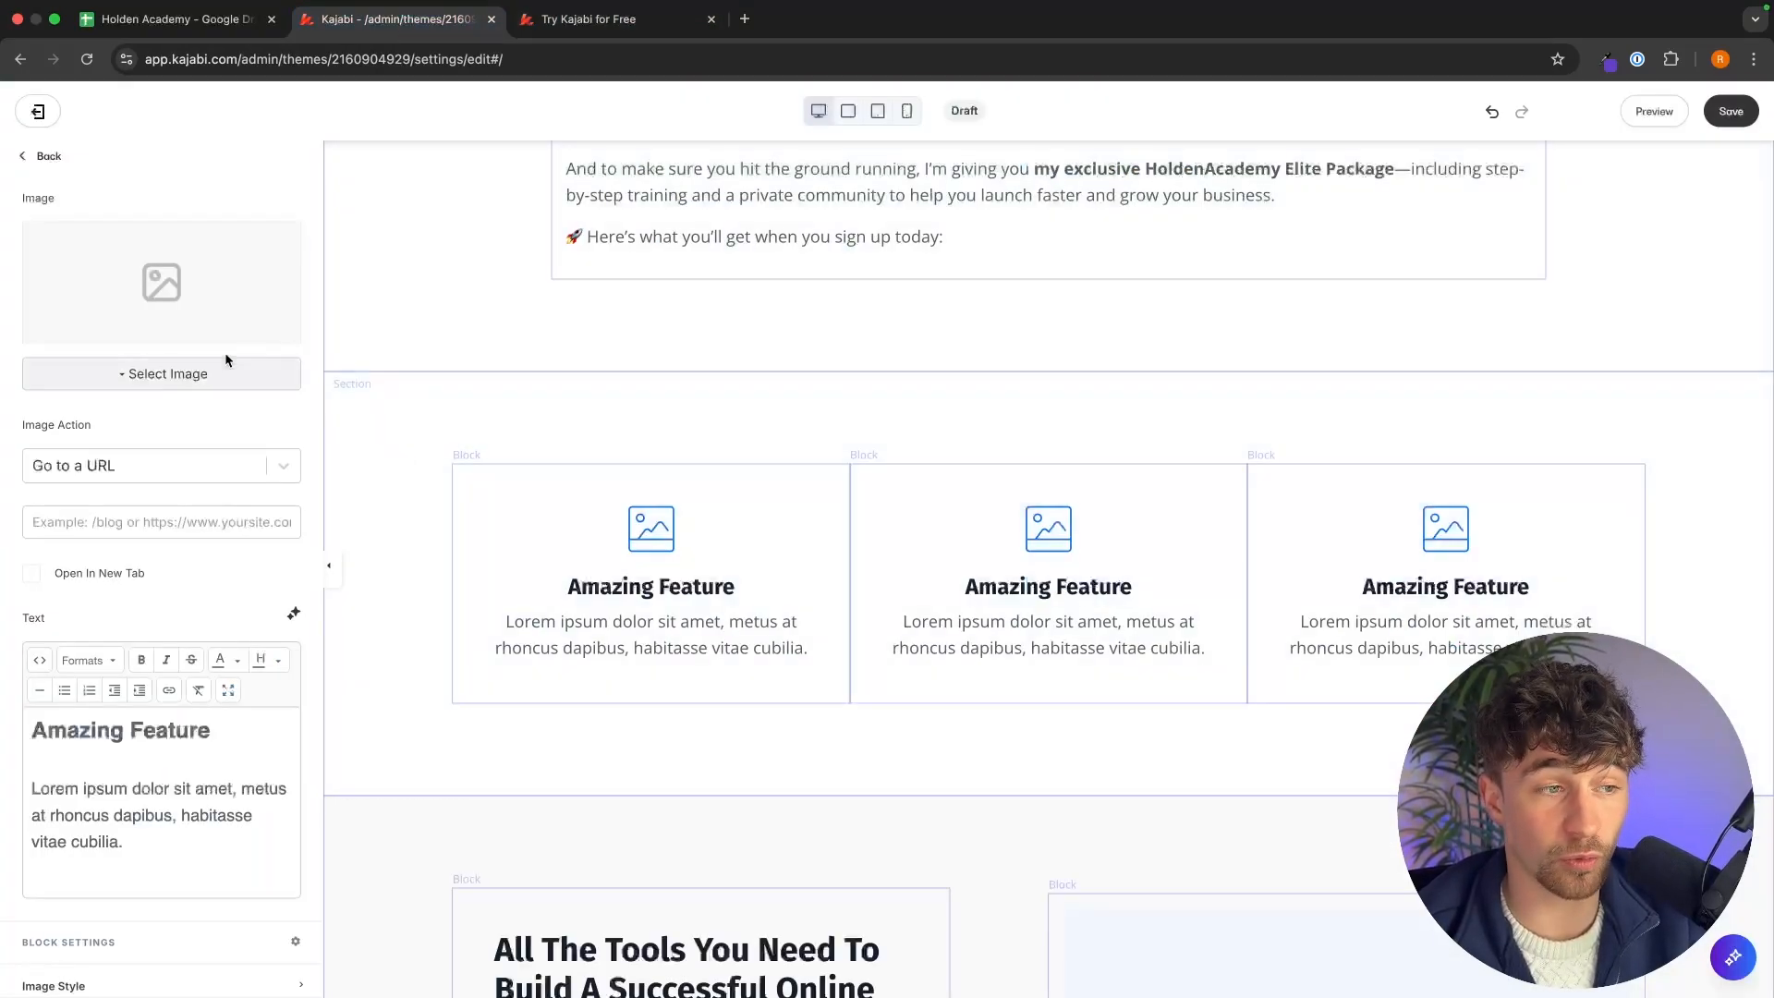
left_click(205, 374)
left_click(78, 407)
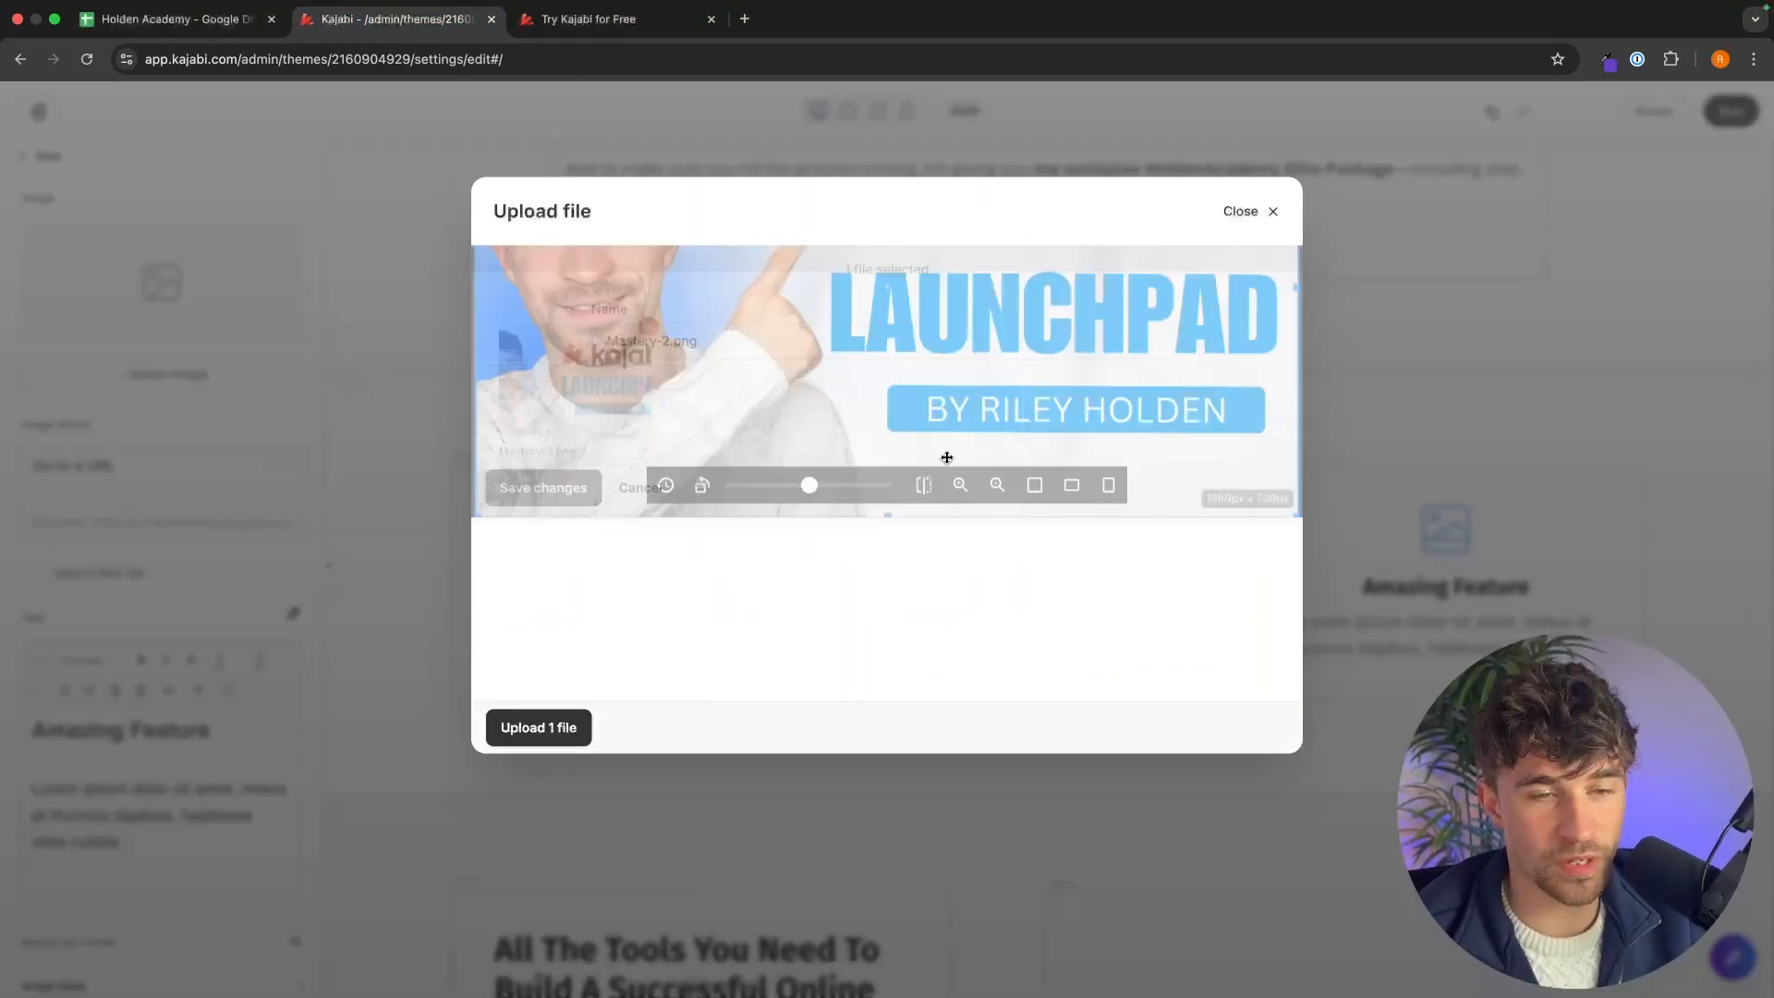
left_click(1255, 269)
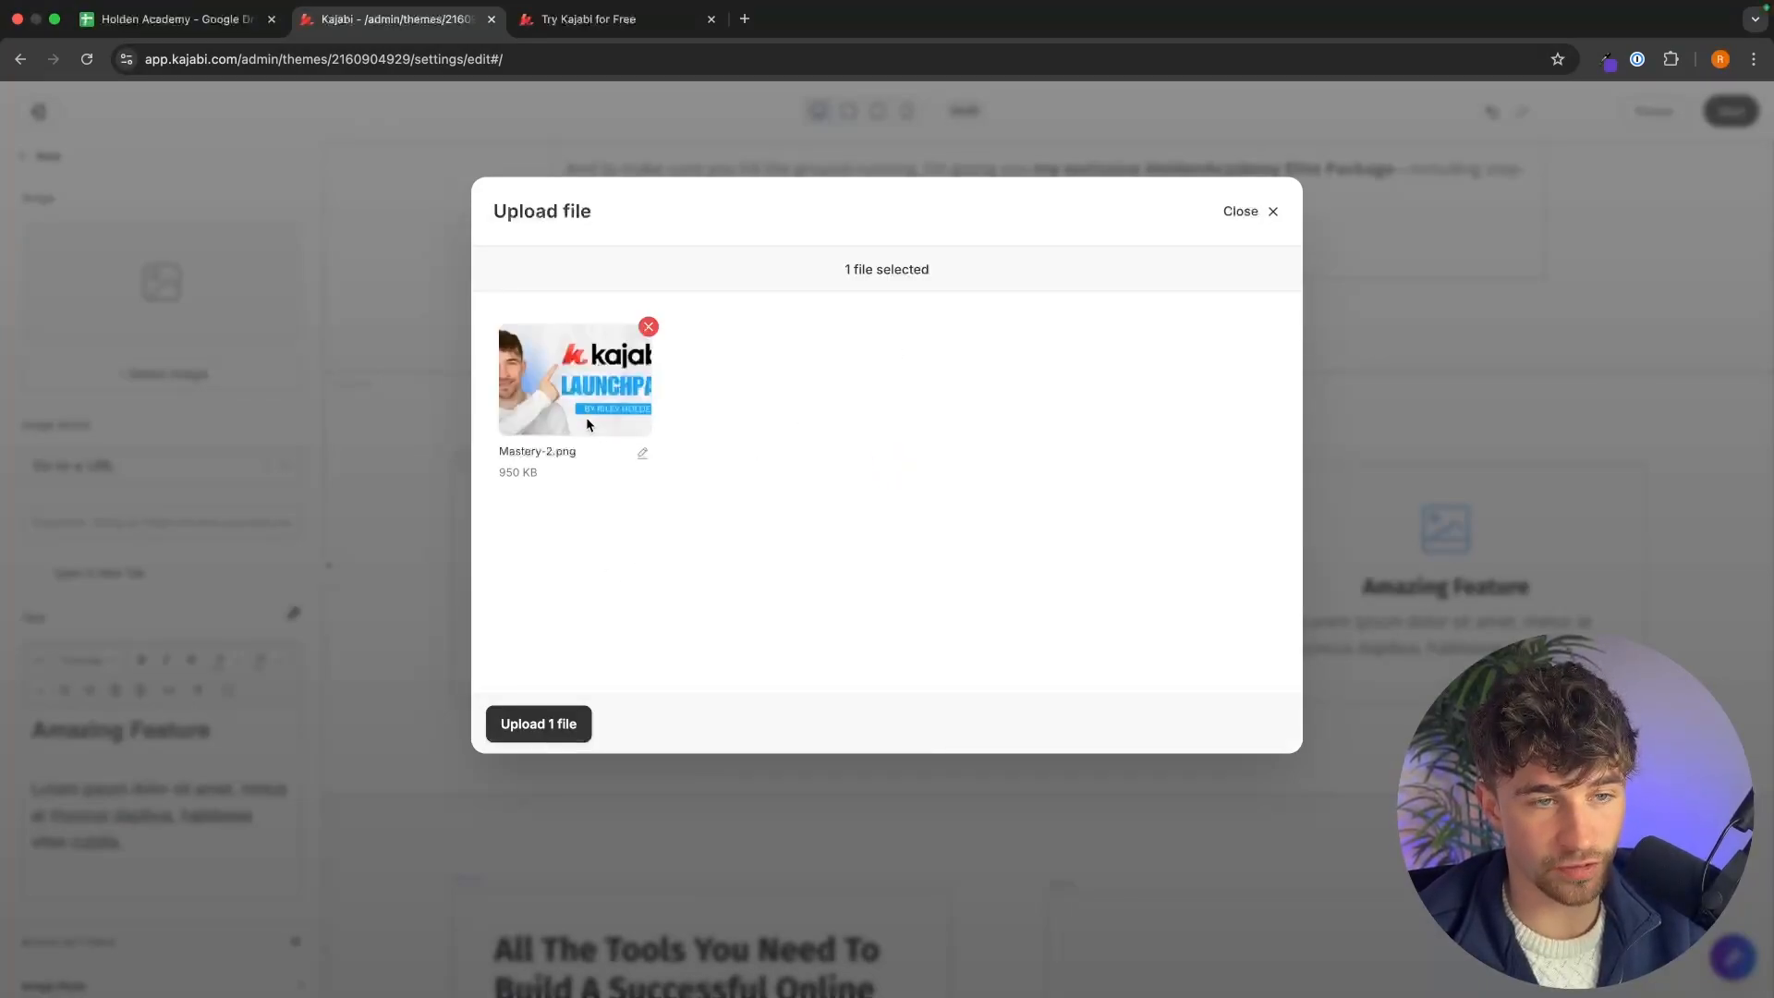
left_click(538, 724)
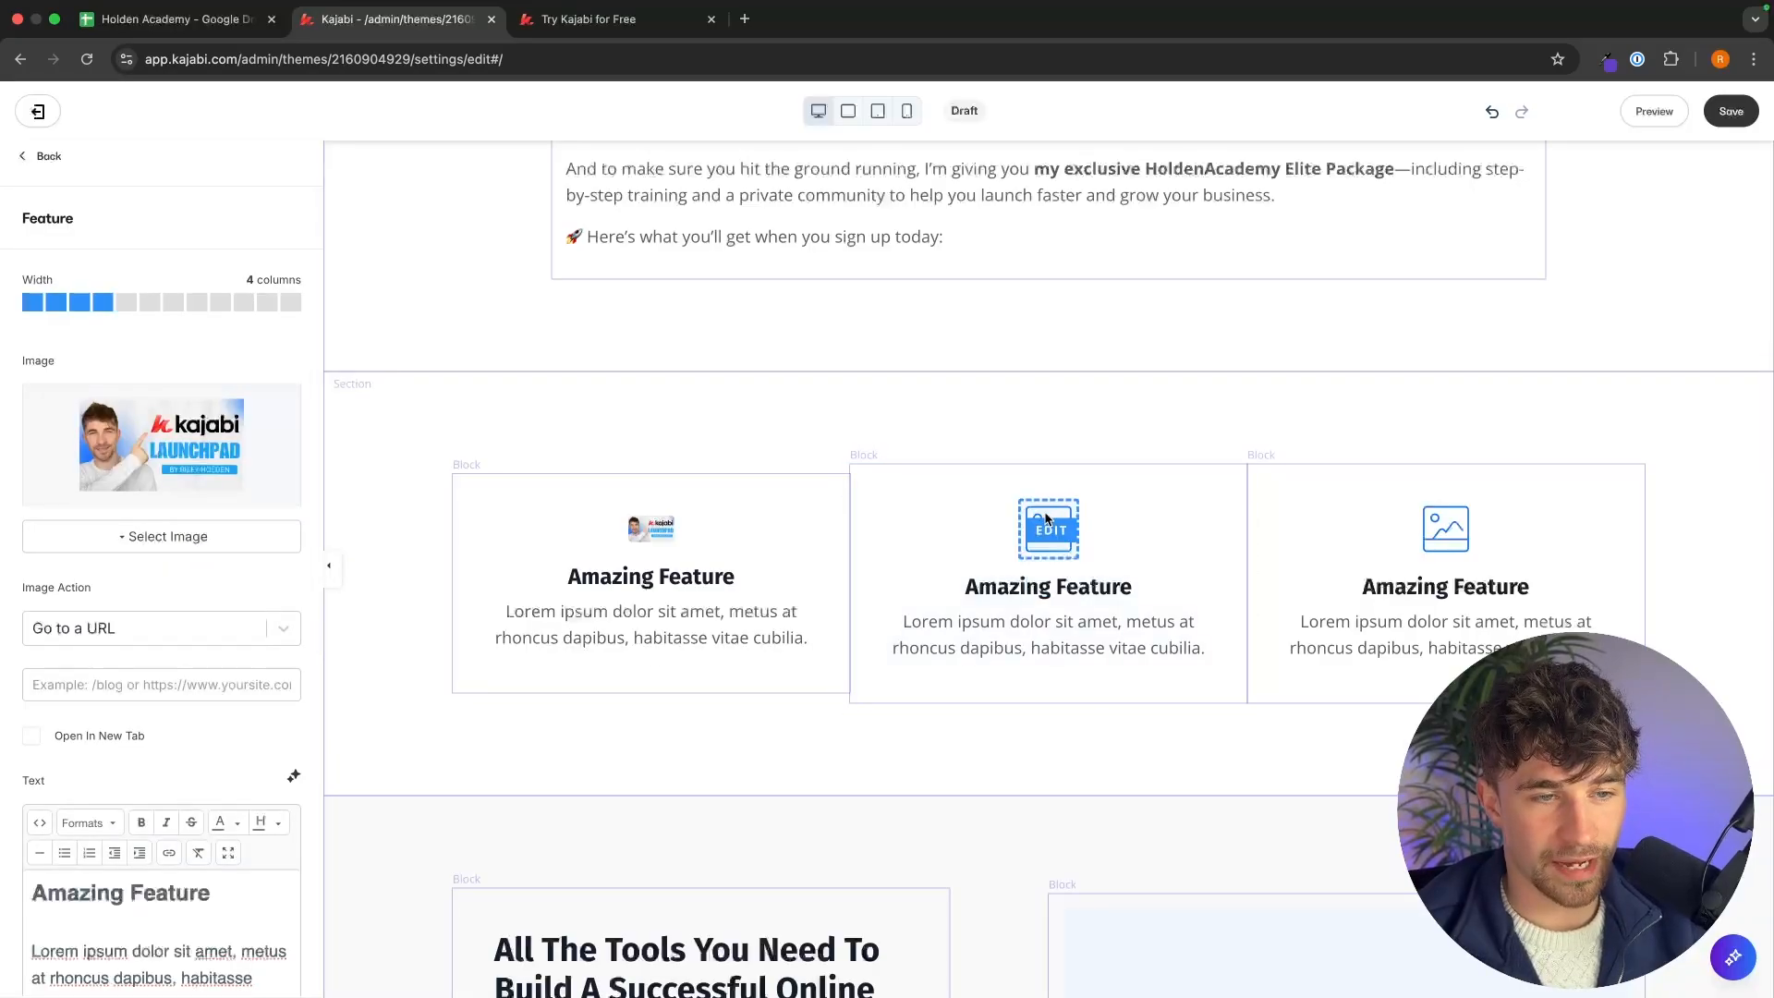
Upload the "$0 - $10k per month.png" coaching image to the second feature block.
left_click(1055, 539)
scroll(179, 480, "down", 3)
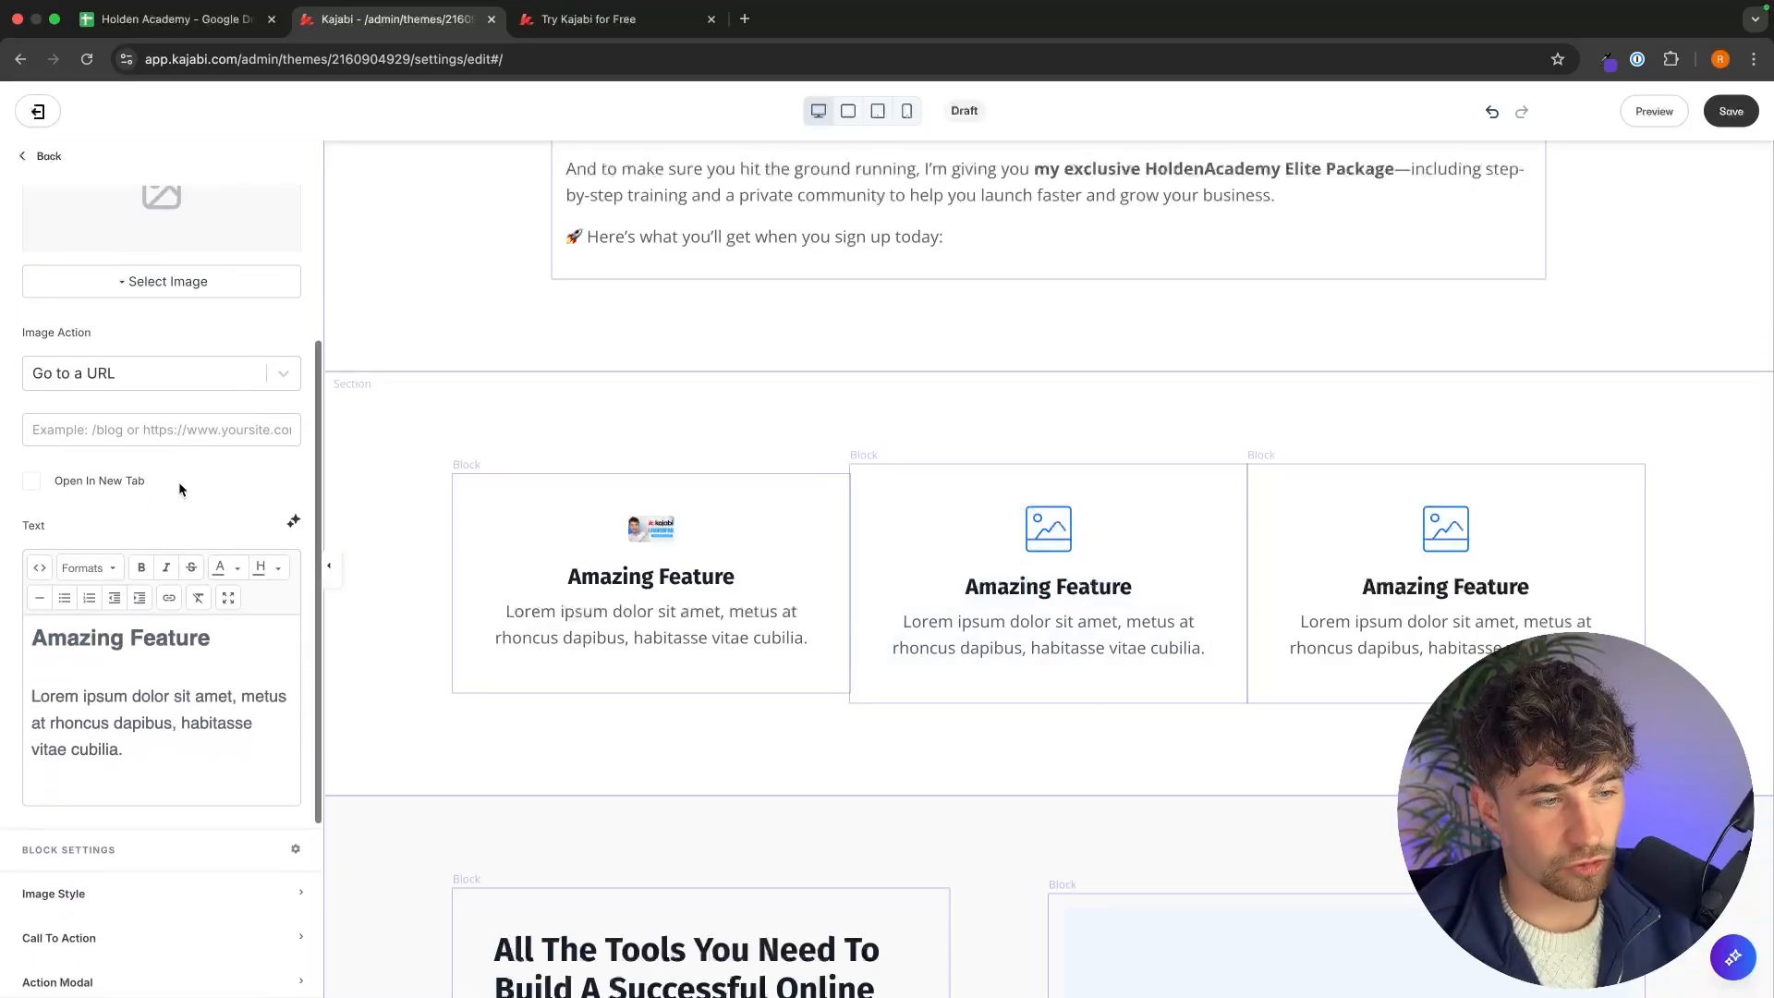
scroll(232, 373, "up", 4)
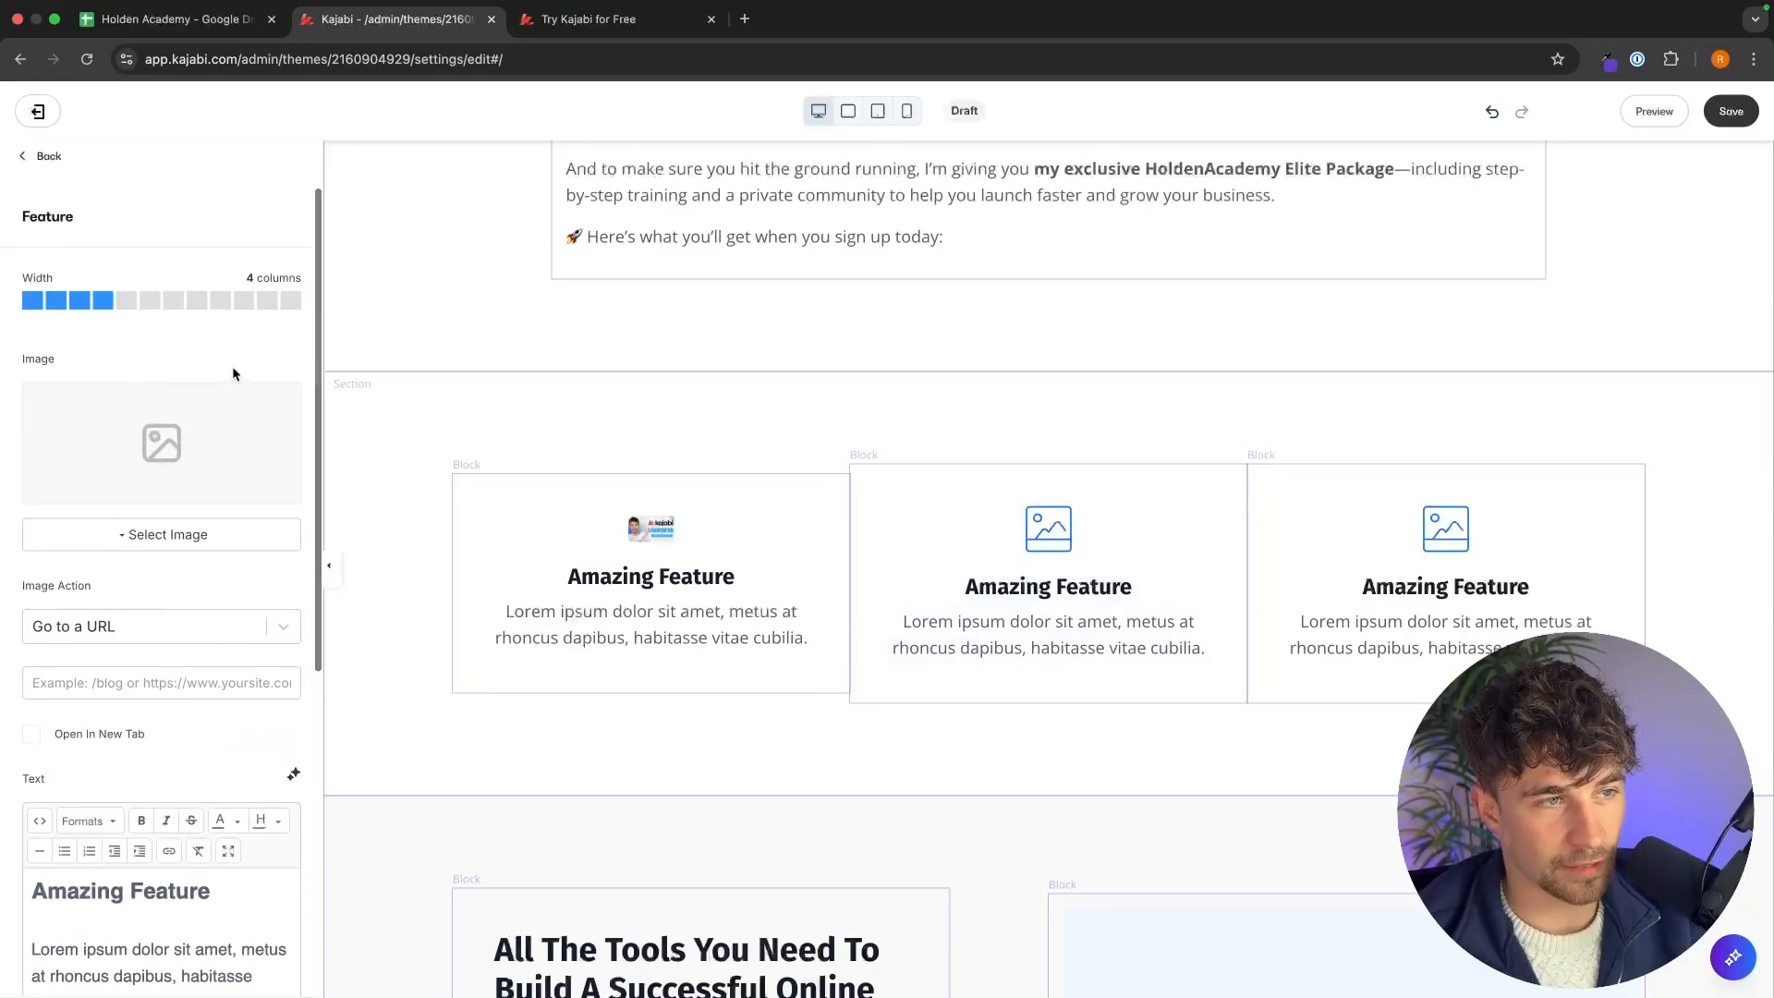
left_click(147, 536)
left_click(140, 567)
double_click(709, 452)
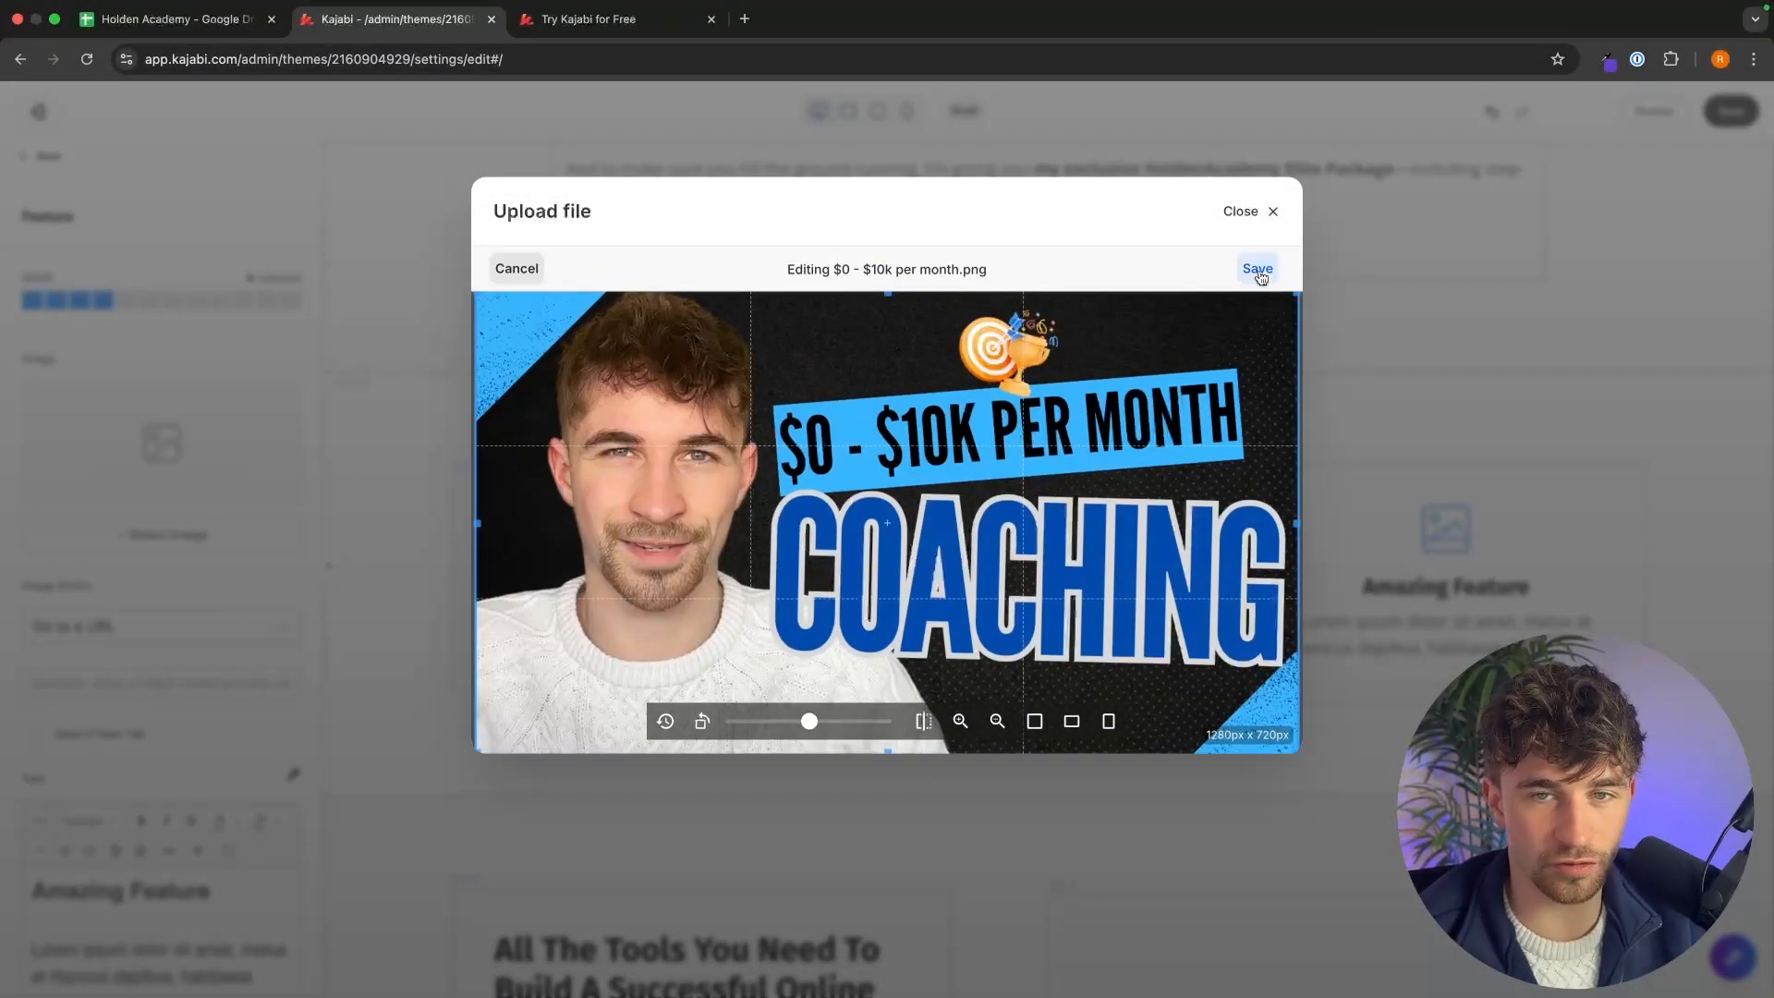
left_click(1257, 269)
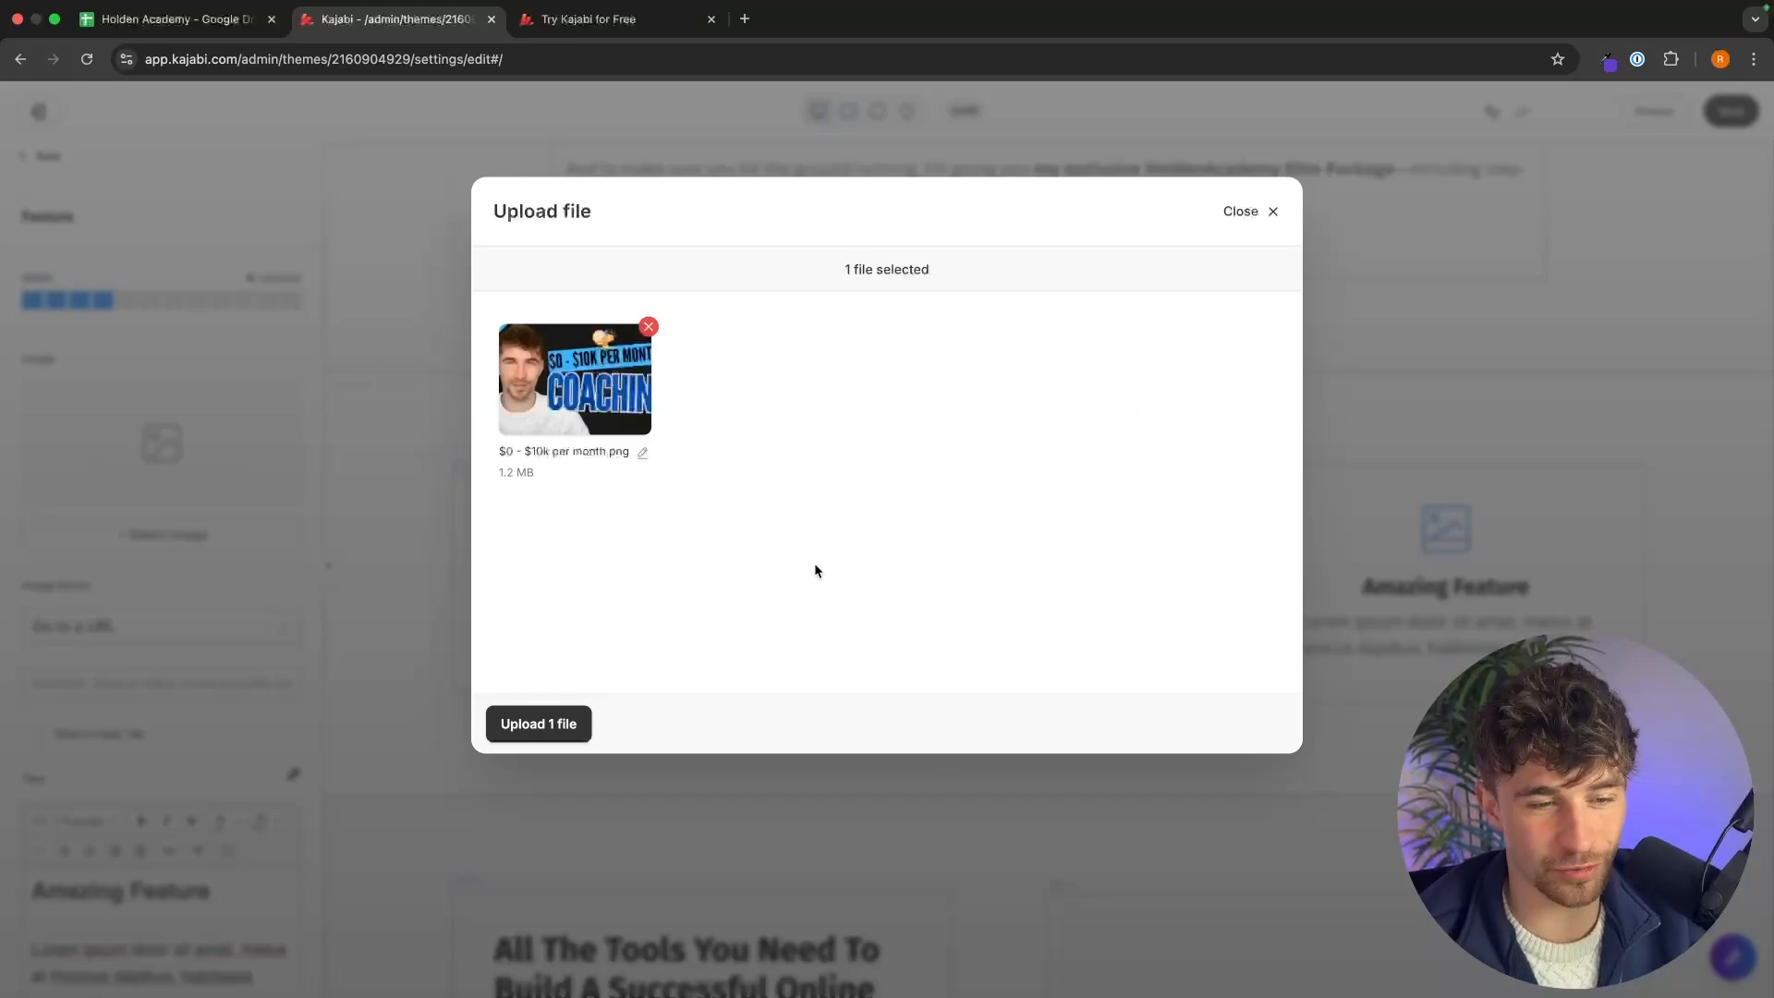
left_click(523, 726)
Upload the Affiliate Marketing Mastery image to the third feature block.
left_click(175, 373)
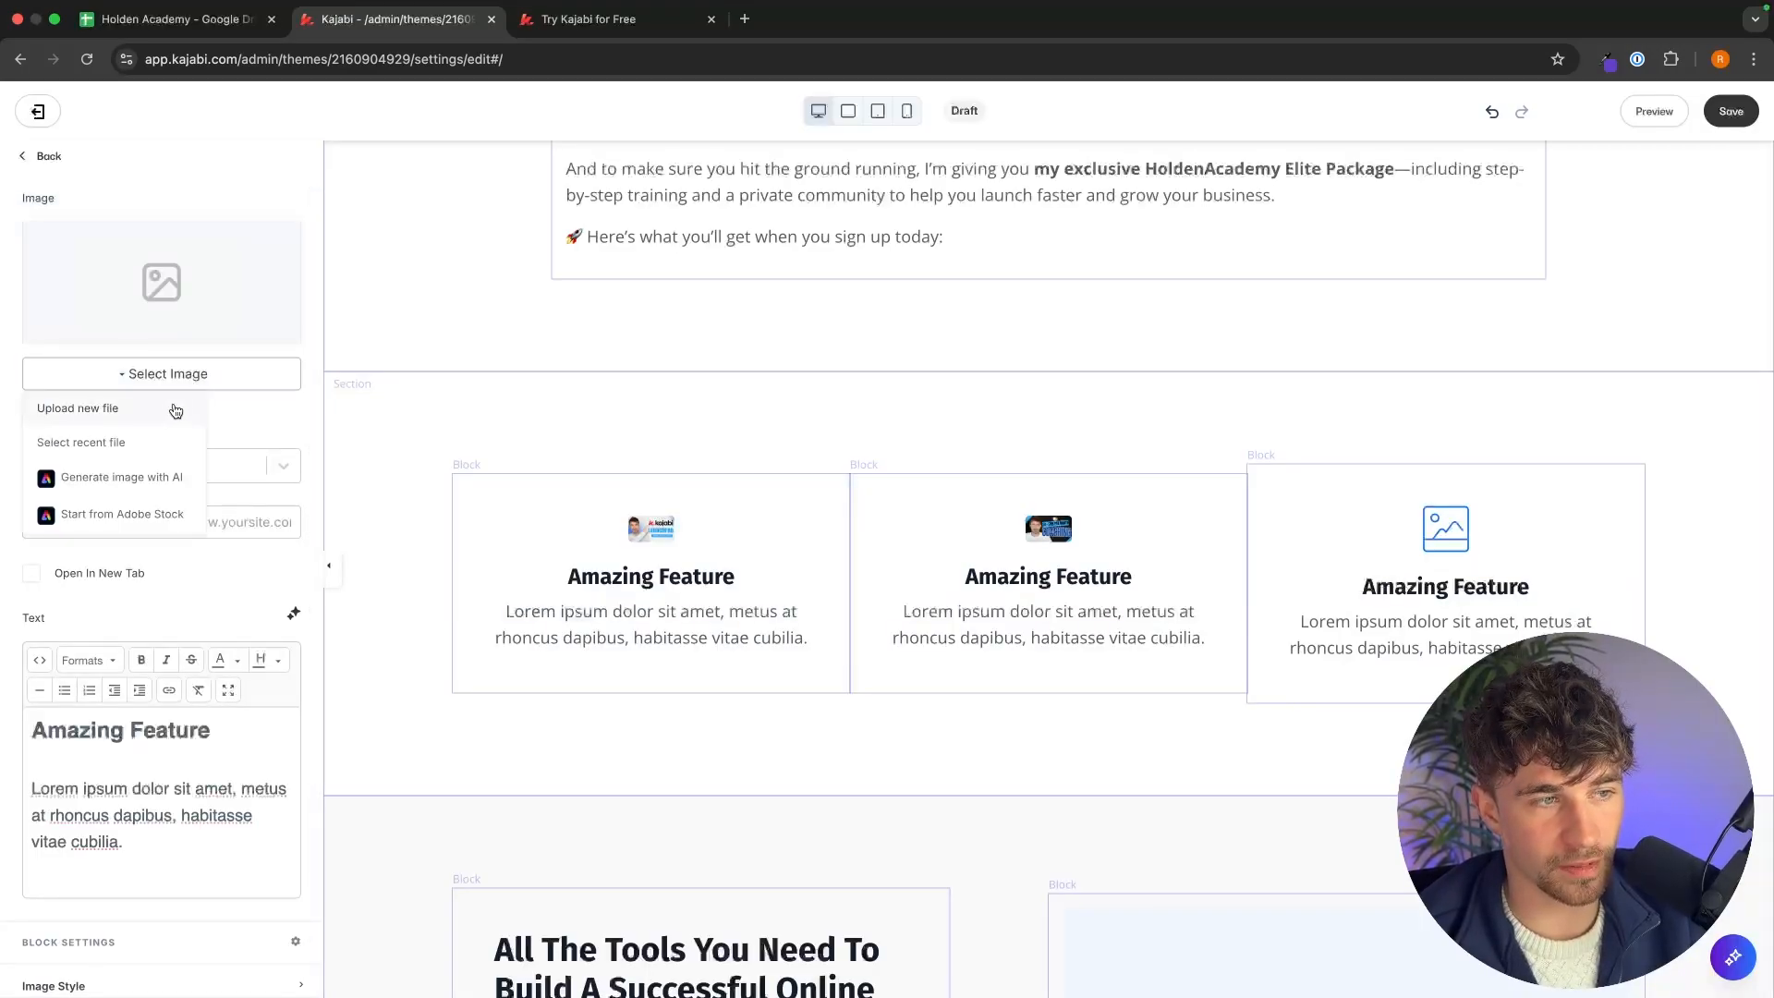
left_click(174, 407)
left_click(867, 431)
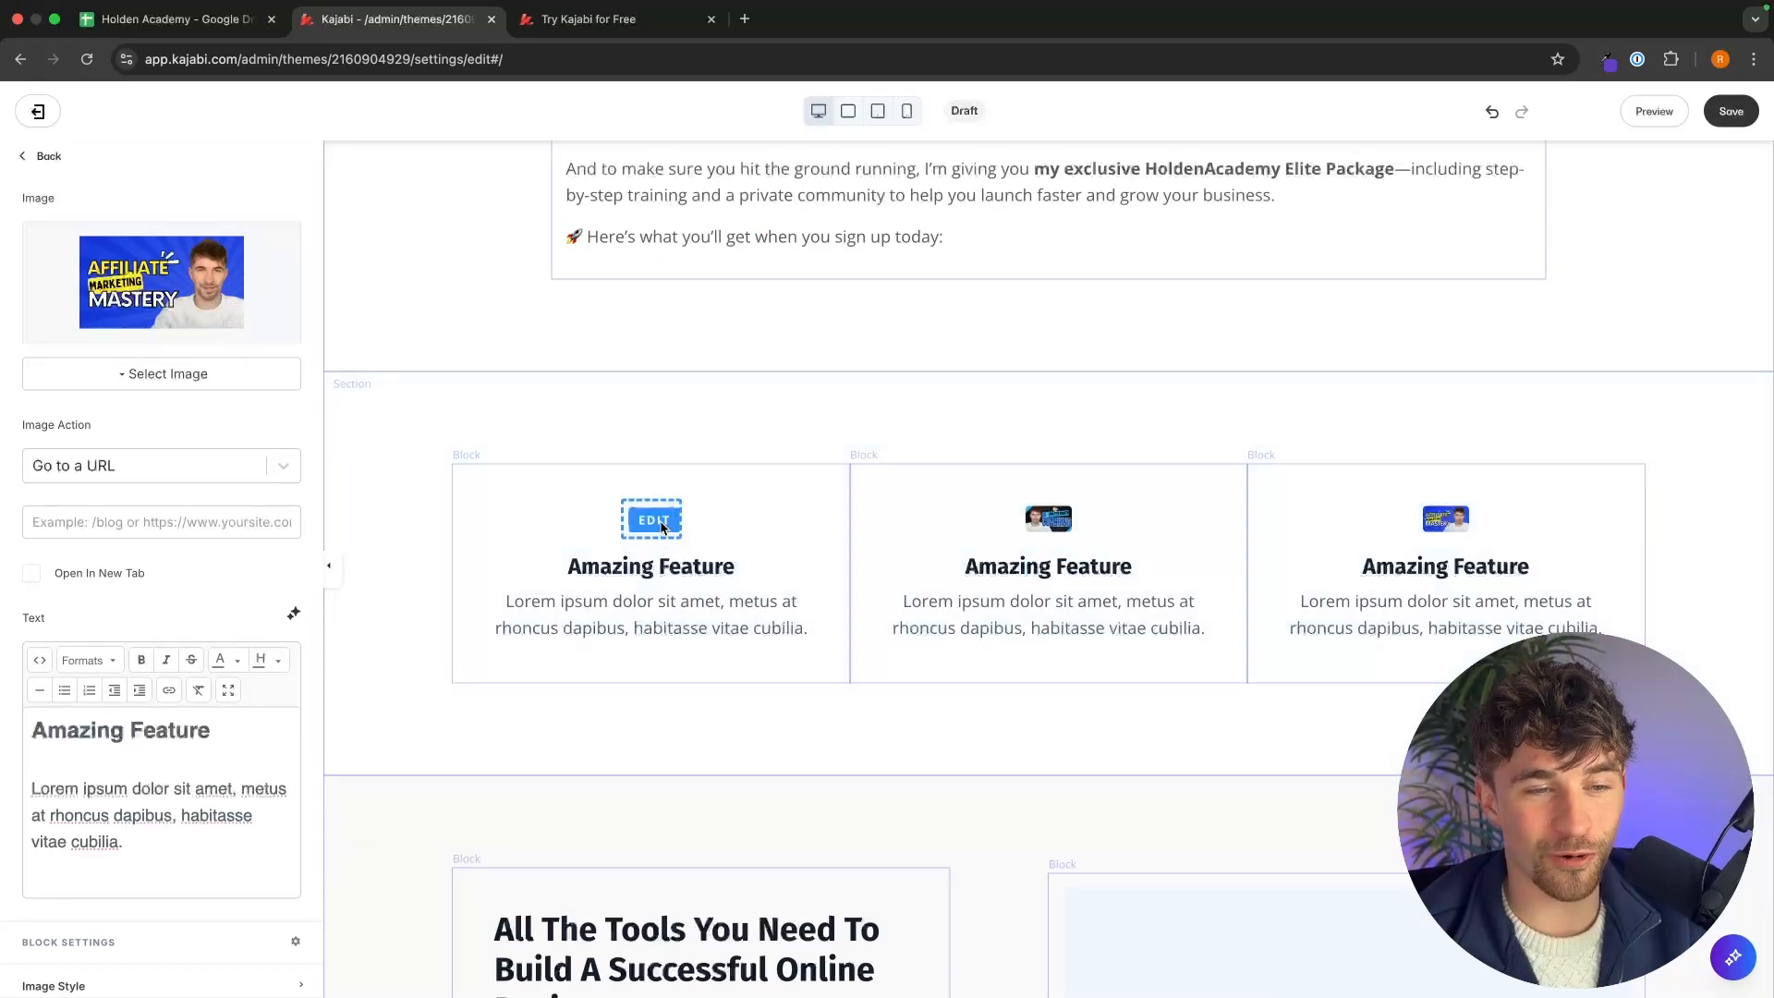
Set the image width of each of the three feature blocks to 500.
left_click(658, 523)
scroll(281, 537, "down", 5)
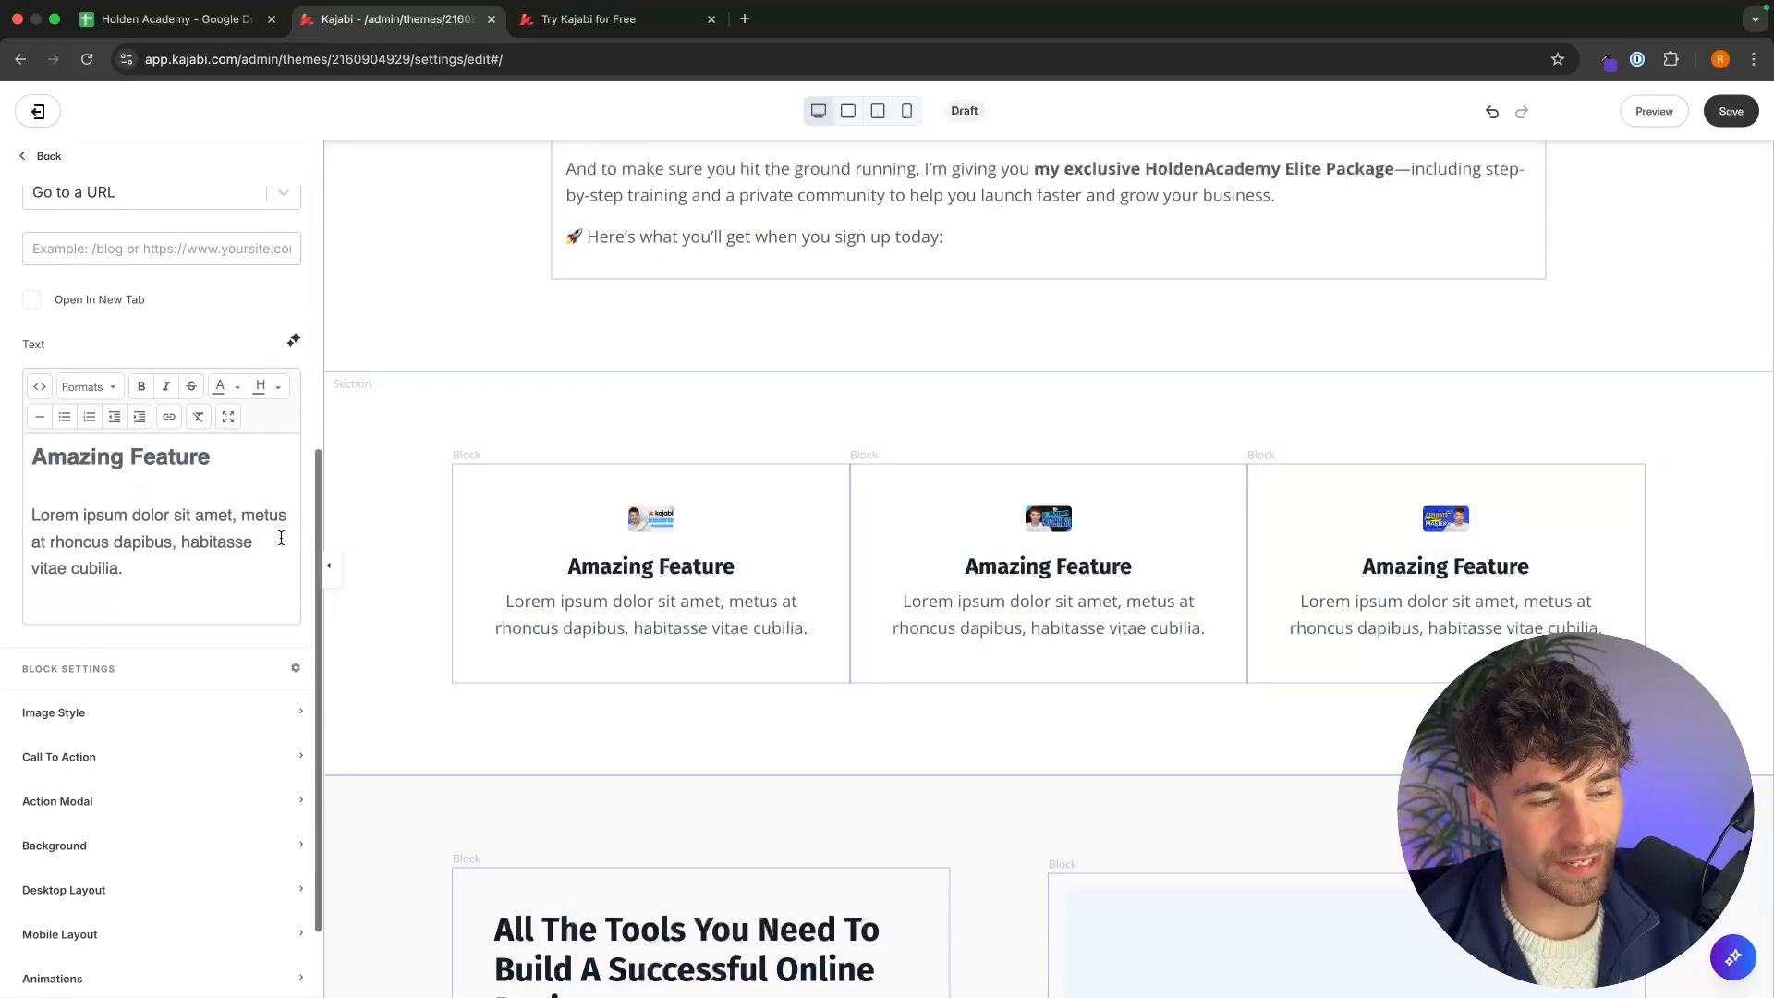
left_click(155, 632)
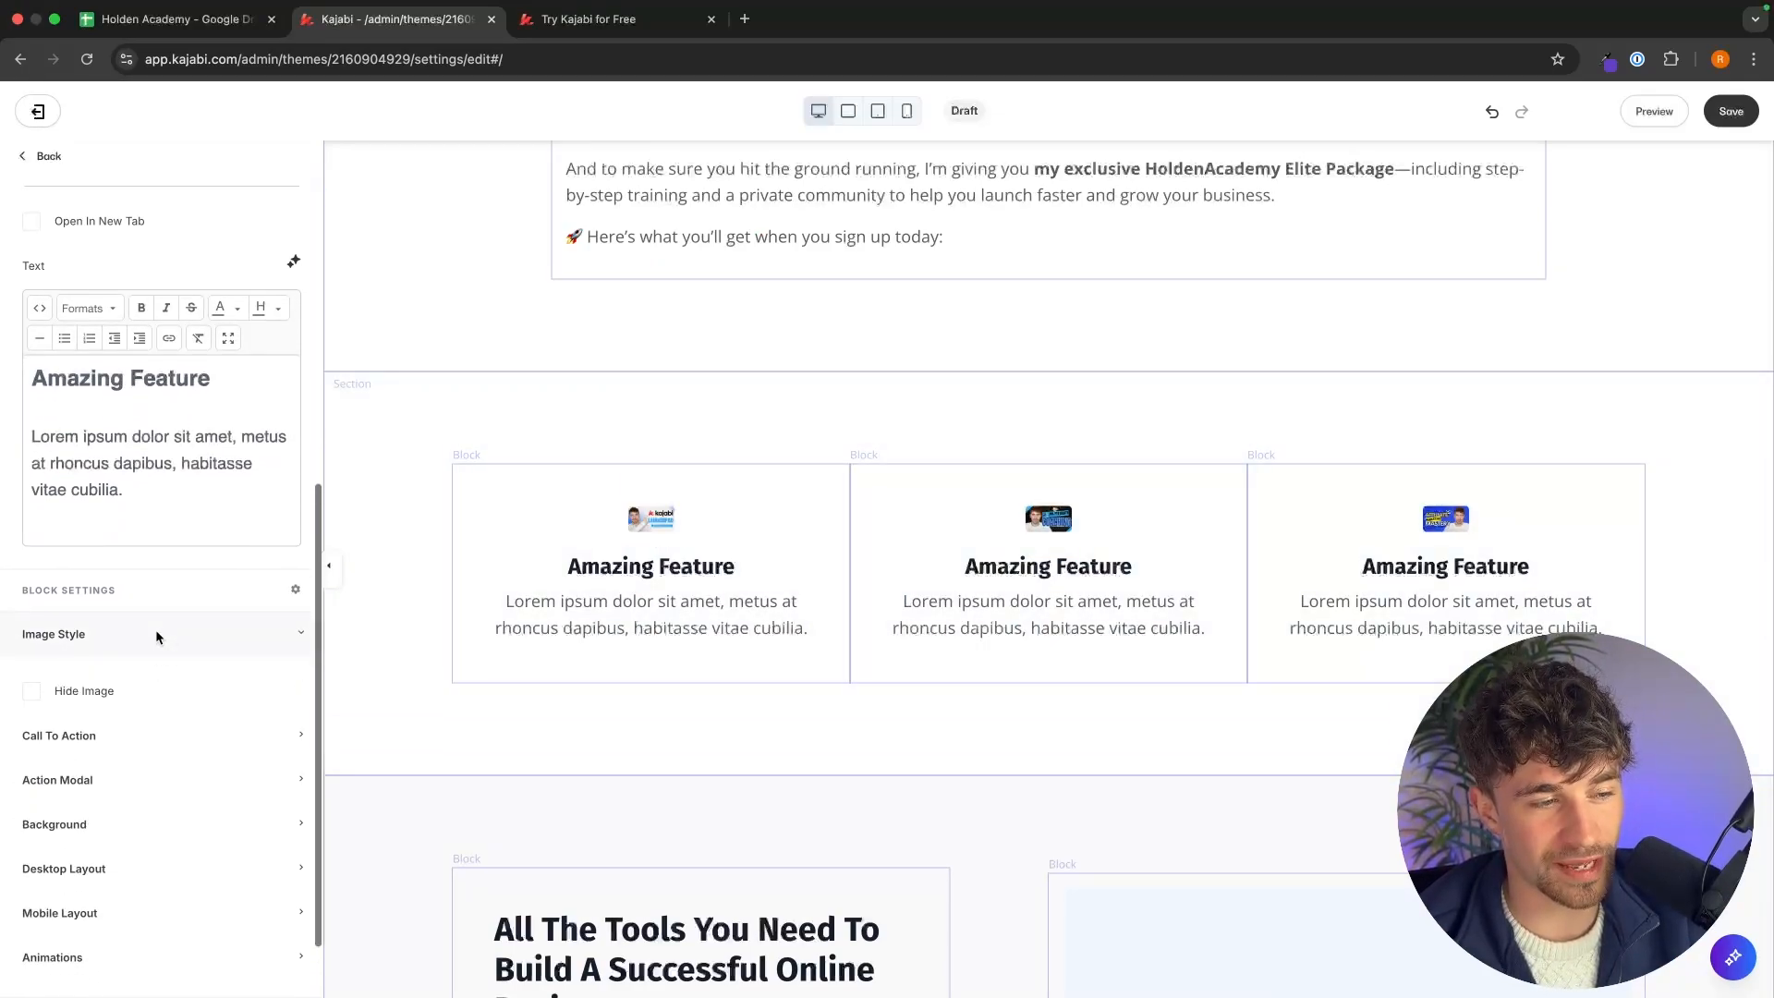
scroll(170, 654, "down", 3)
left_click_drag(98, 643, 4, 647)
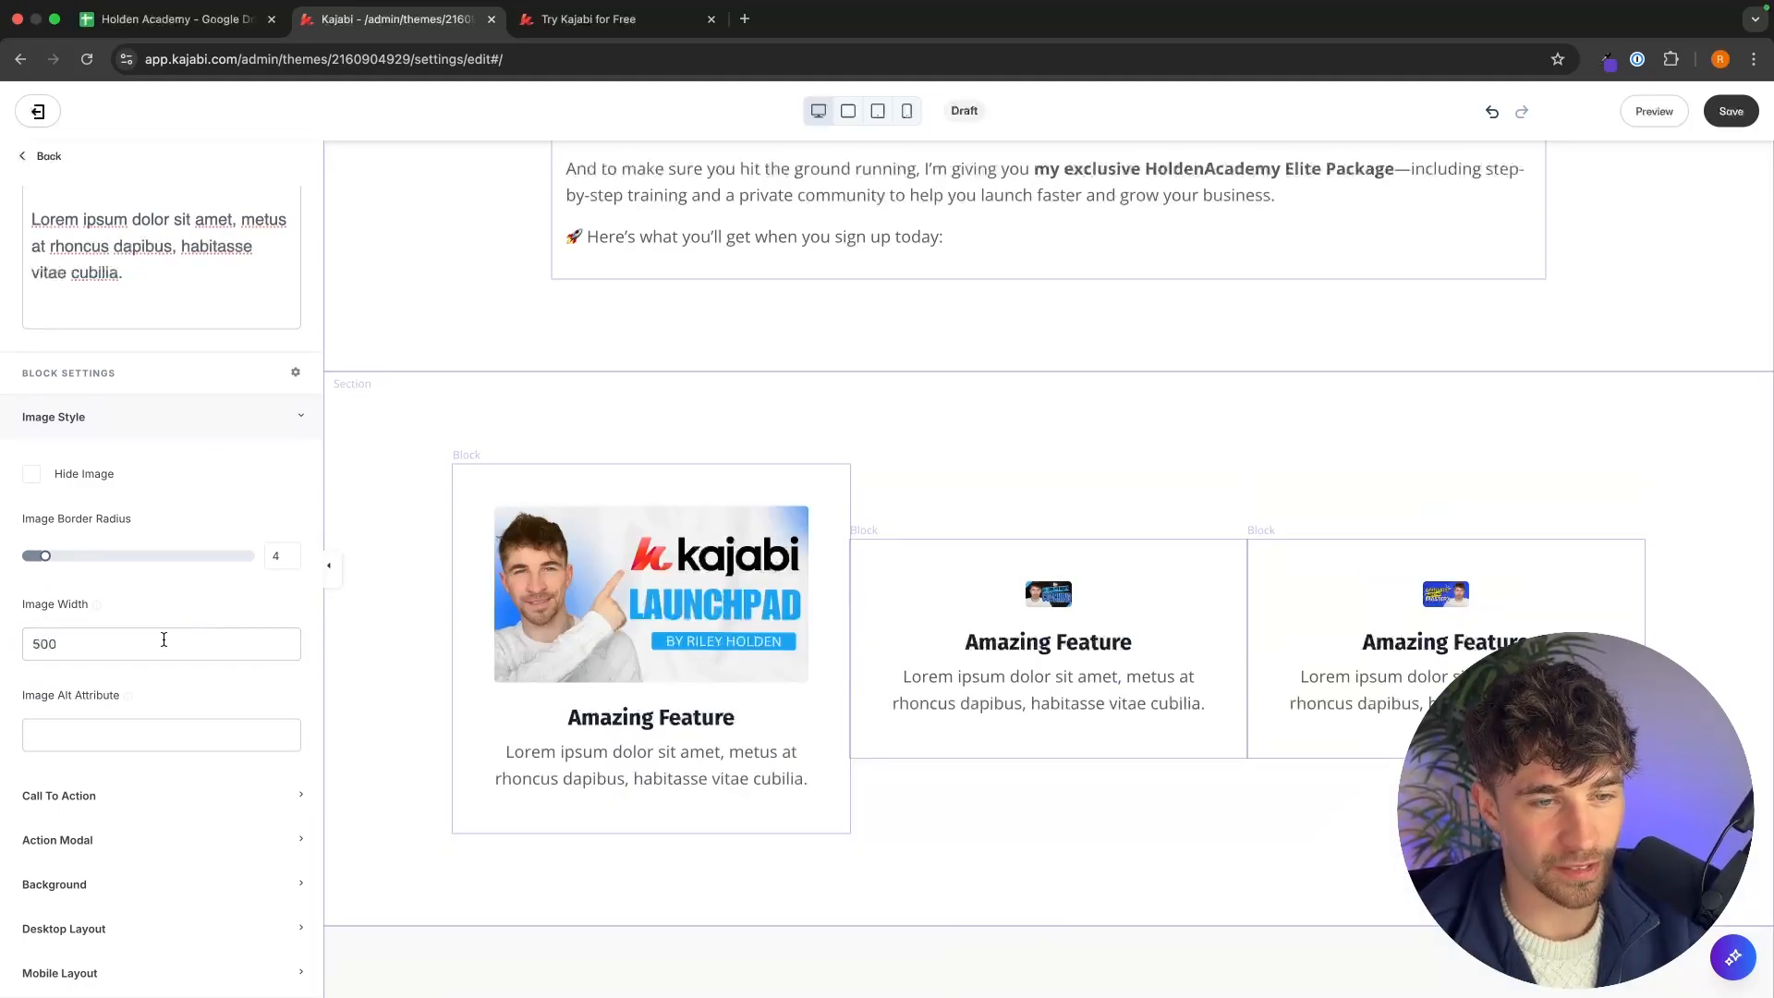
left_click(1075, 588)
scroll(160, 619, "down", 10)
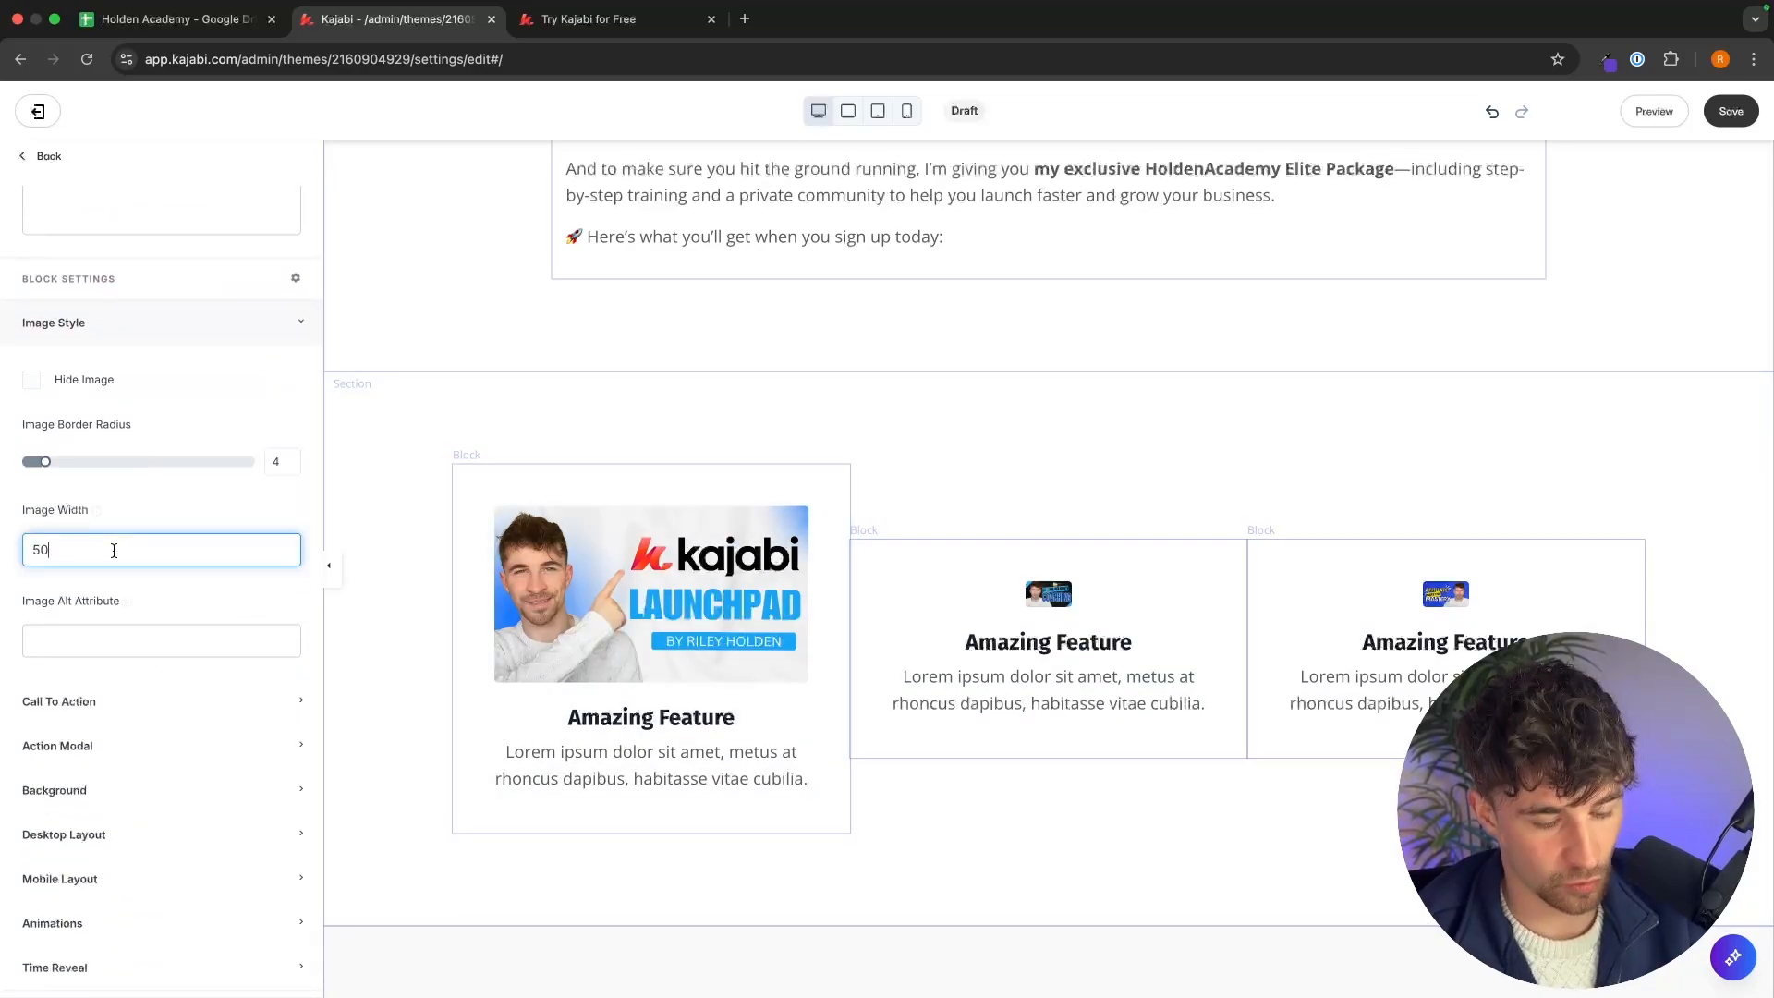
left_click(1454, 598)
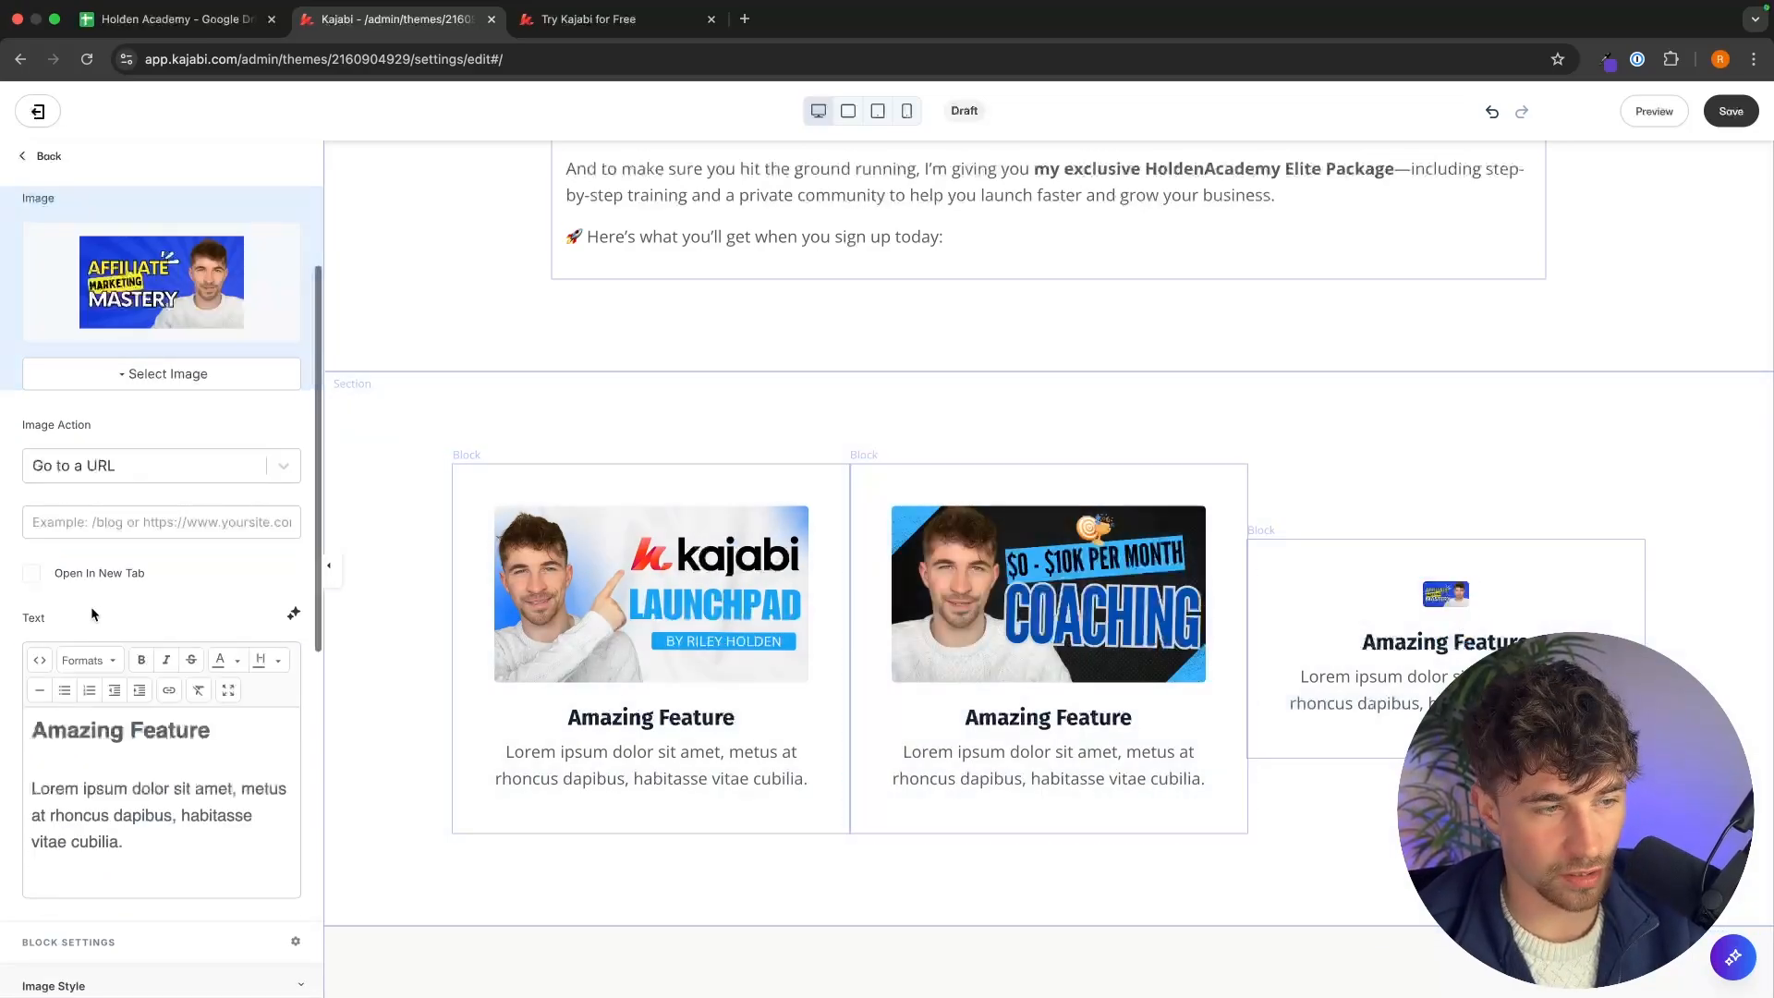
scroll(226, 698, "down", 8)
left_click(158, 513)
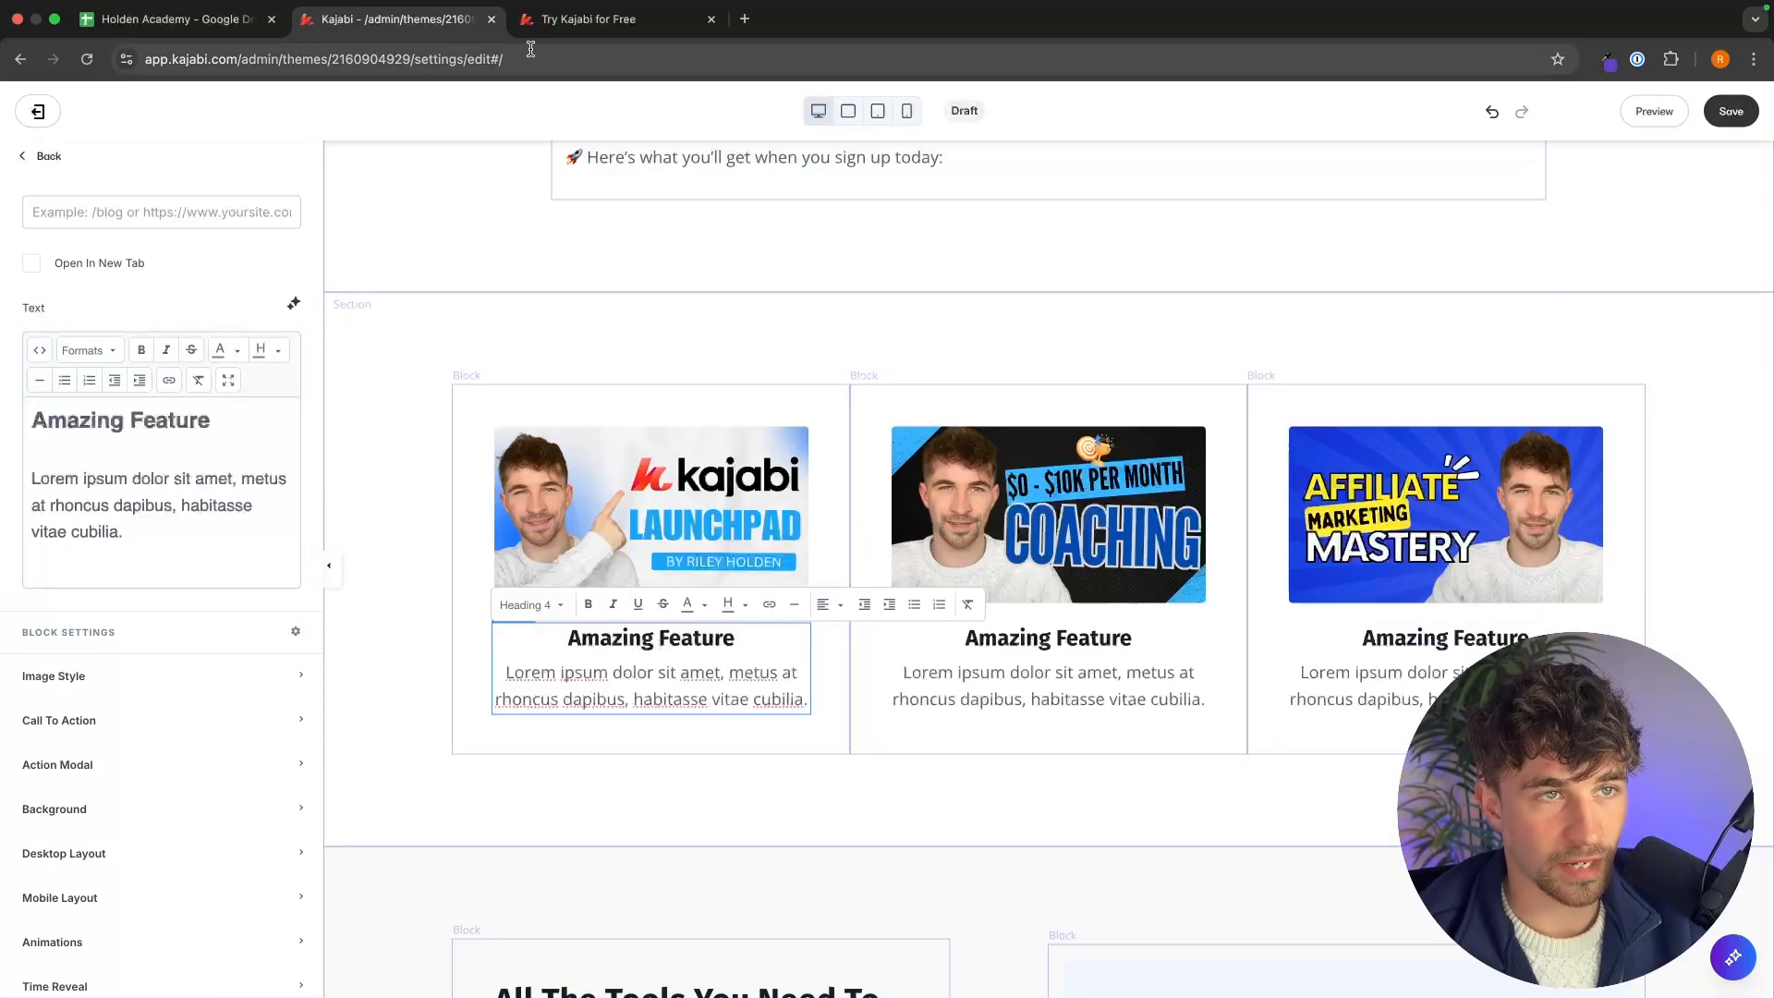
Copy the Kajabi Launchpad Course card text from the reference page and paste it over the first feature block's text.
left_click(567, 17)
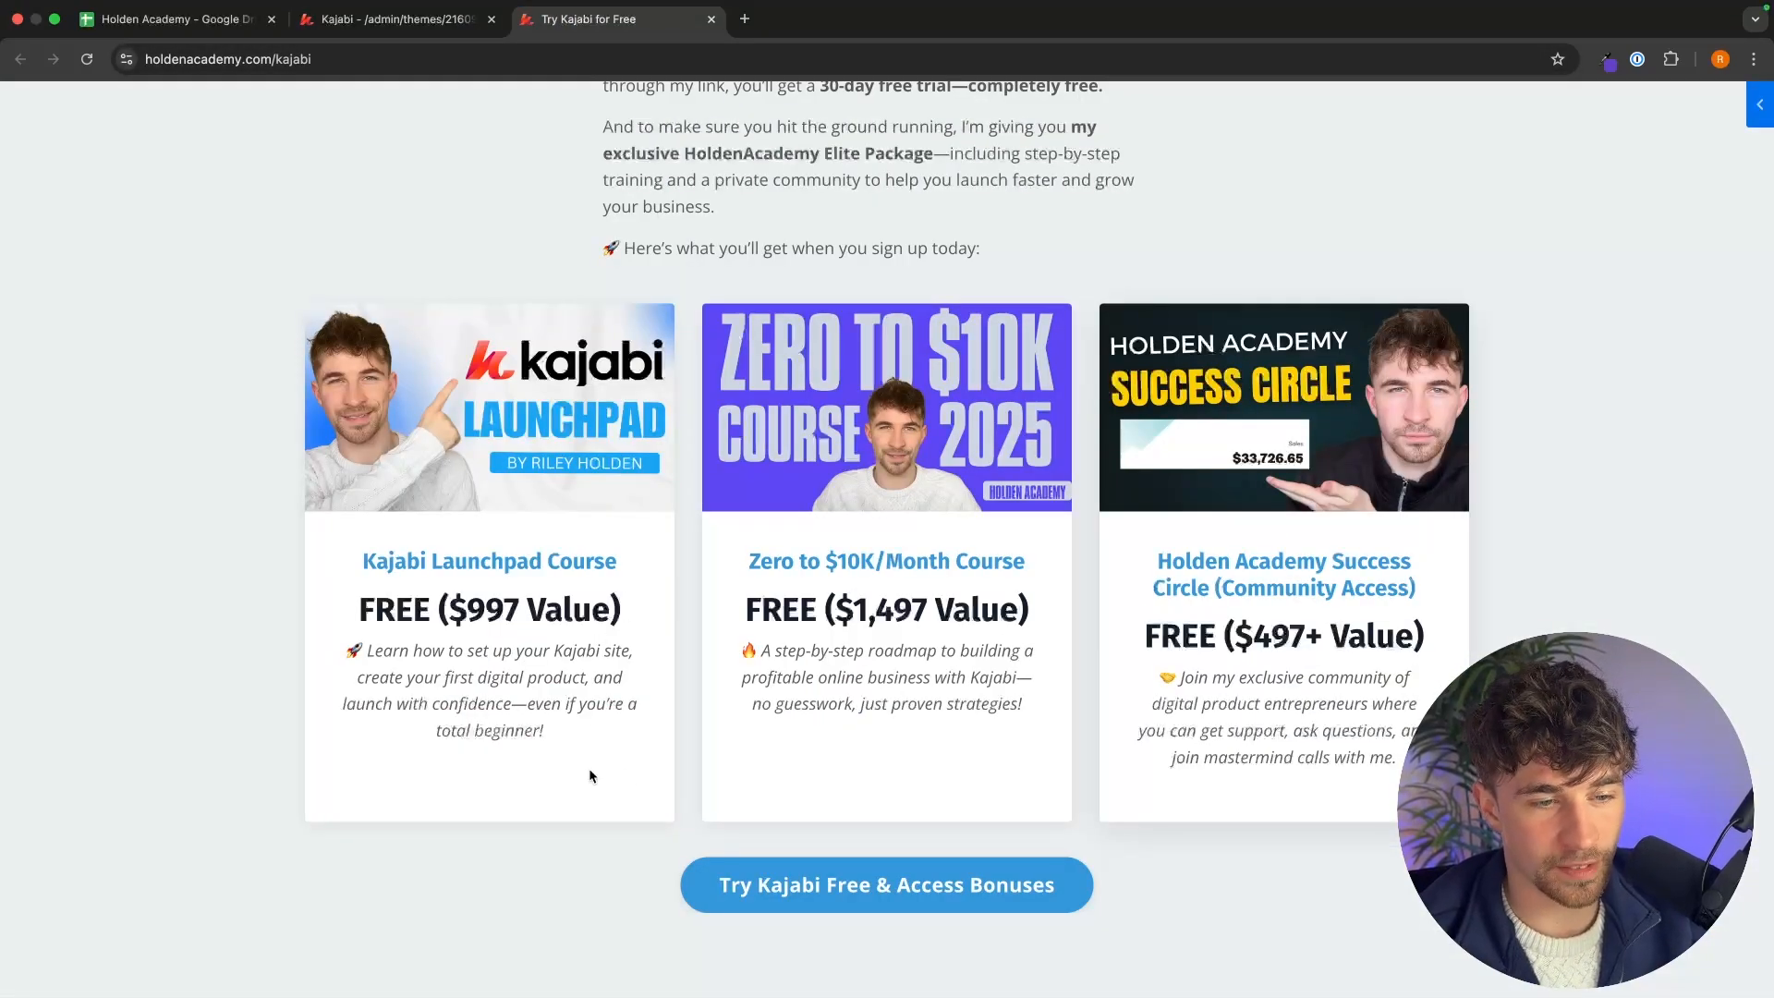
left_click_drag(547, 737, 357, 547)
key("super+c")
left_click(358, 27)
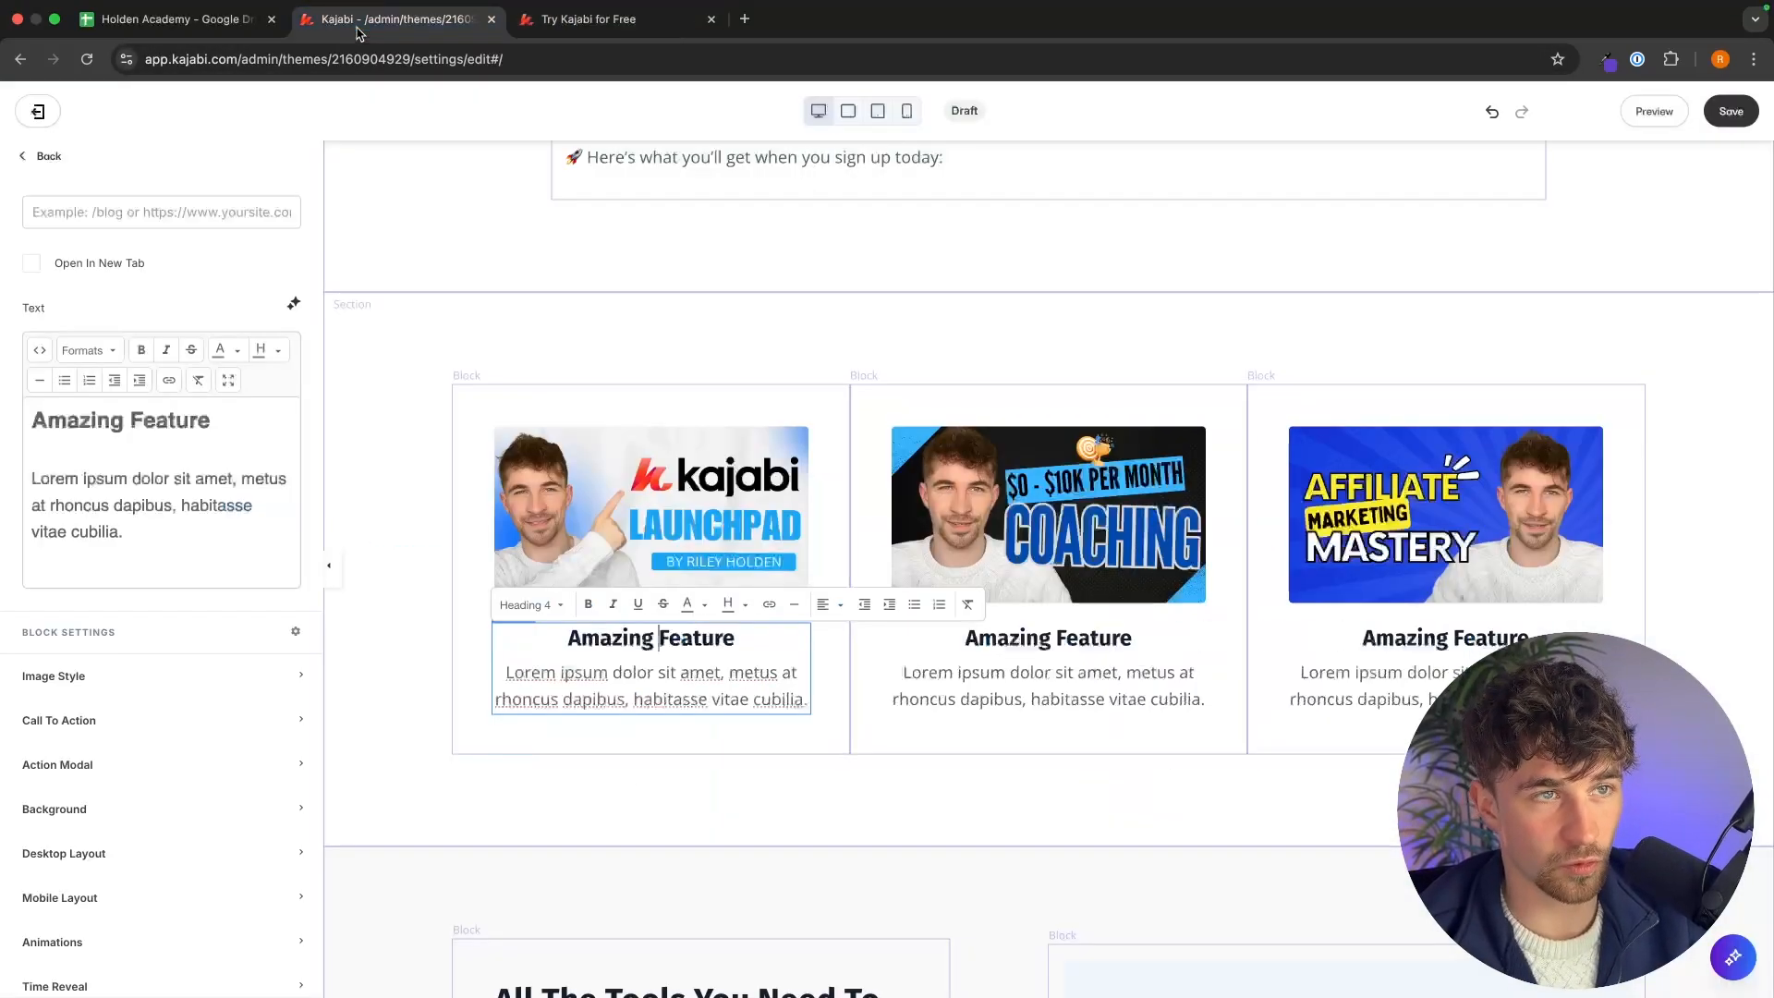
left_click_drag(128, 533, 24, 424)
key("super+v")
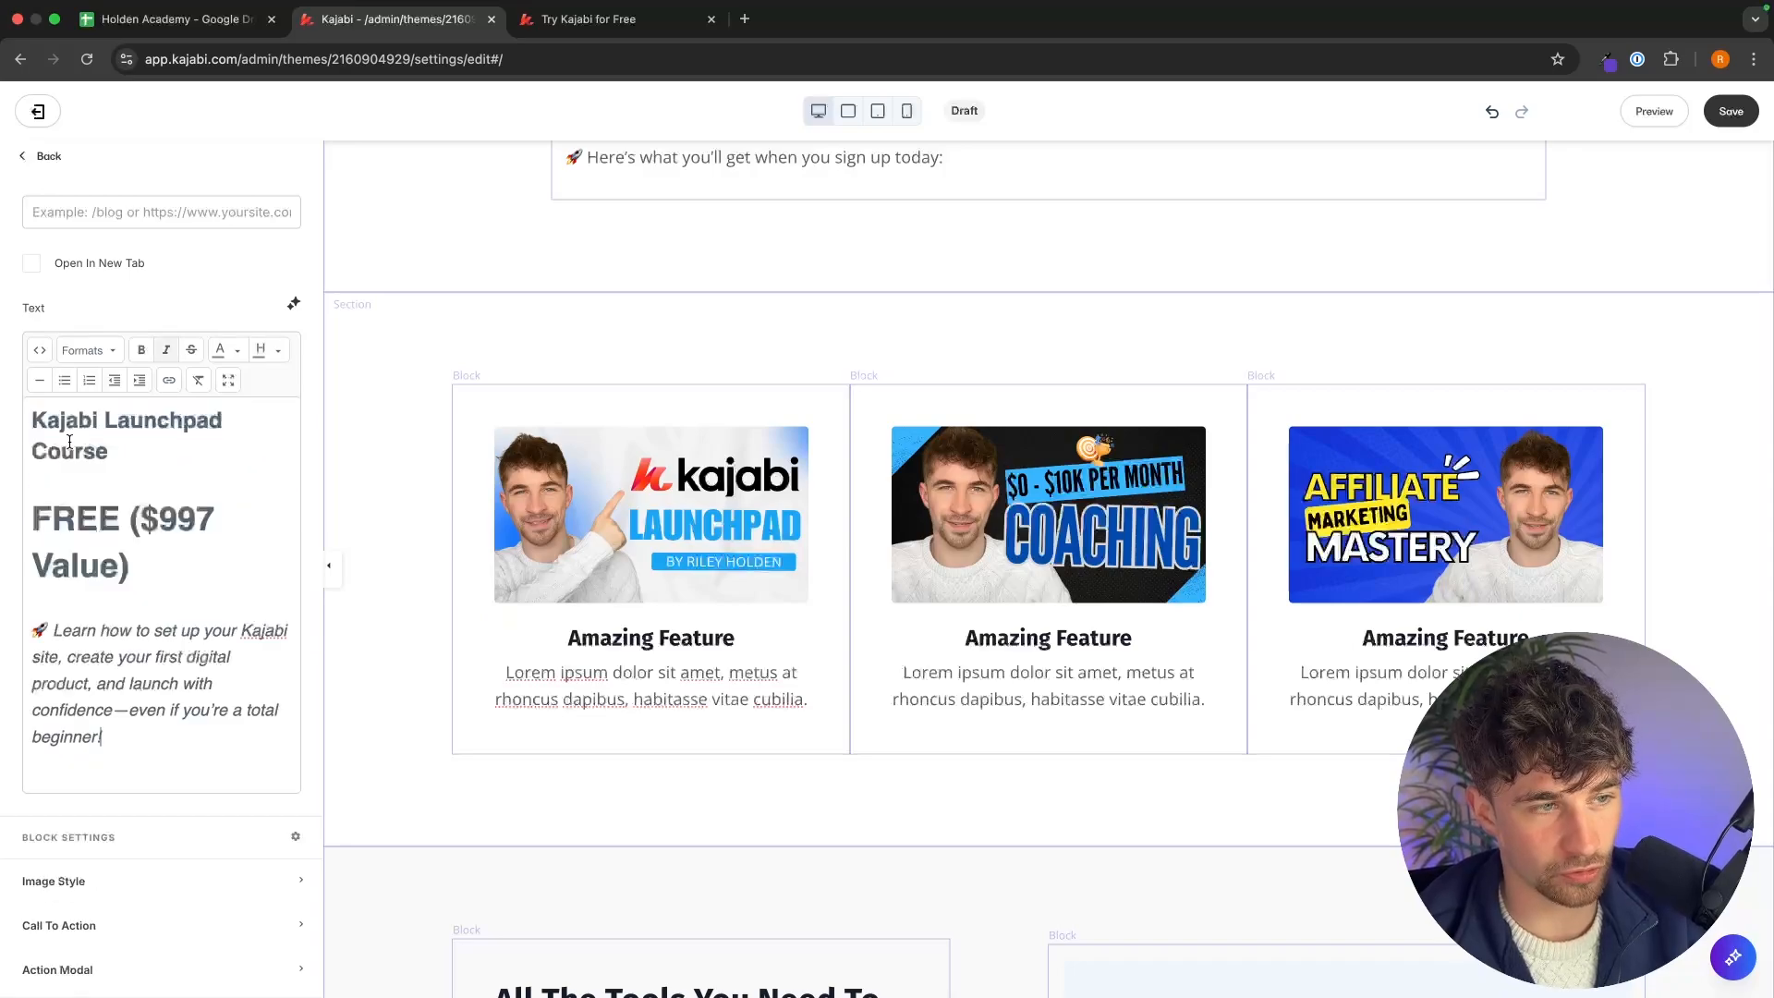
Copy the Zero to $10K/Month Course card text from the reference page and paste it over the second feature block's text.
left_click(619, 19)
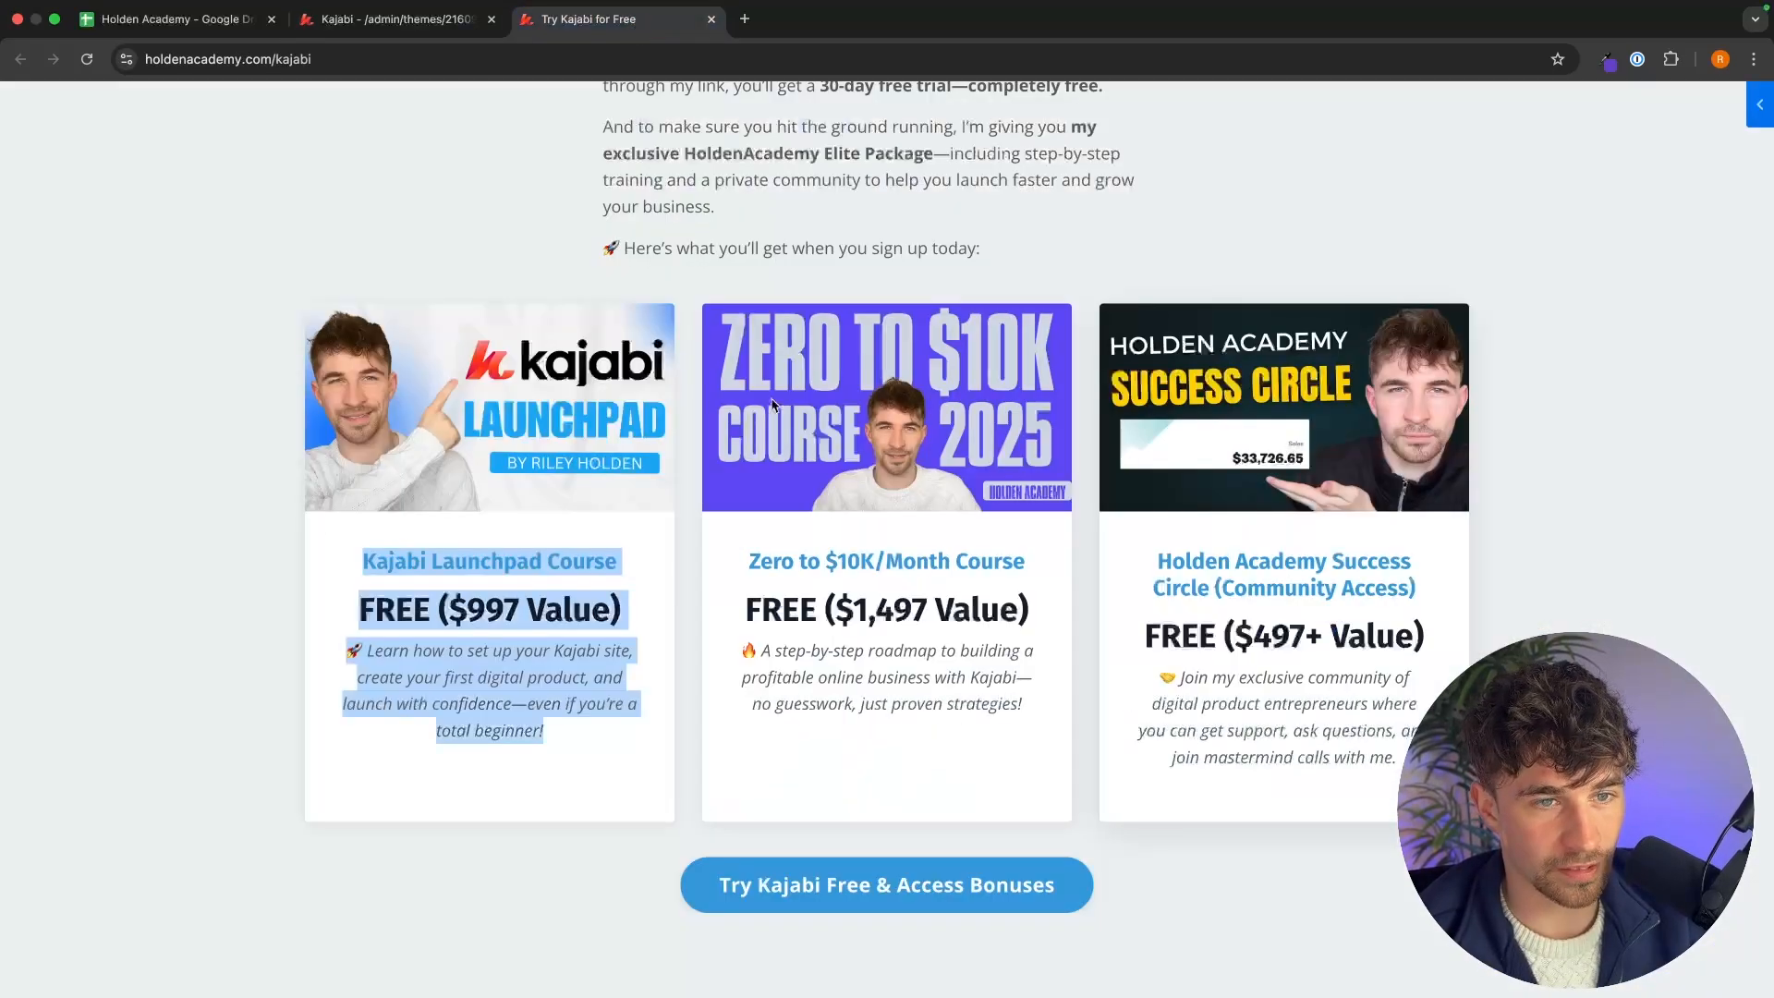
left_click_drag(1028, 701, 756, 550)
key("super+c")
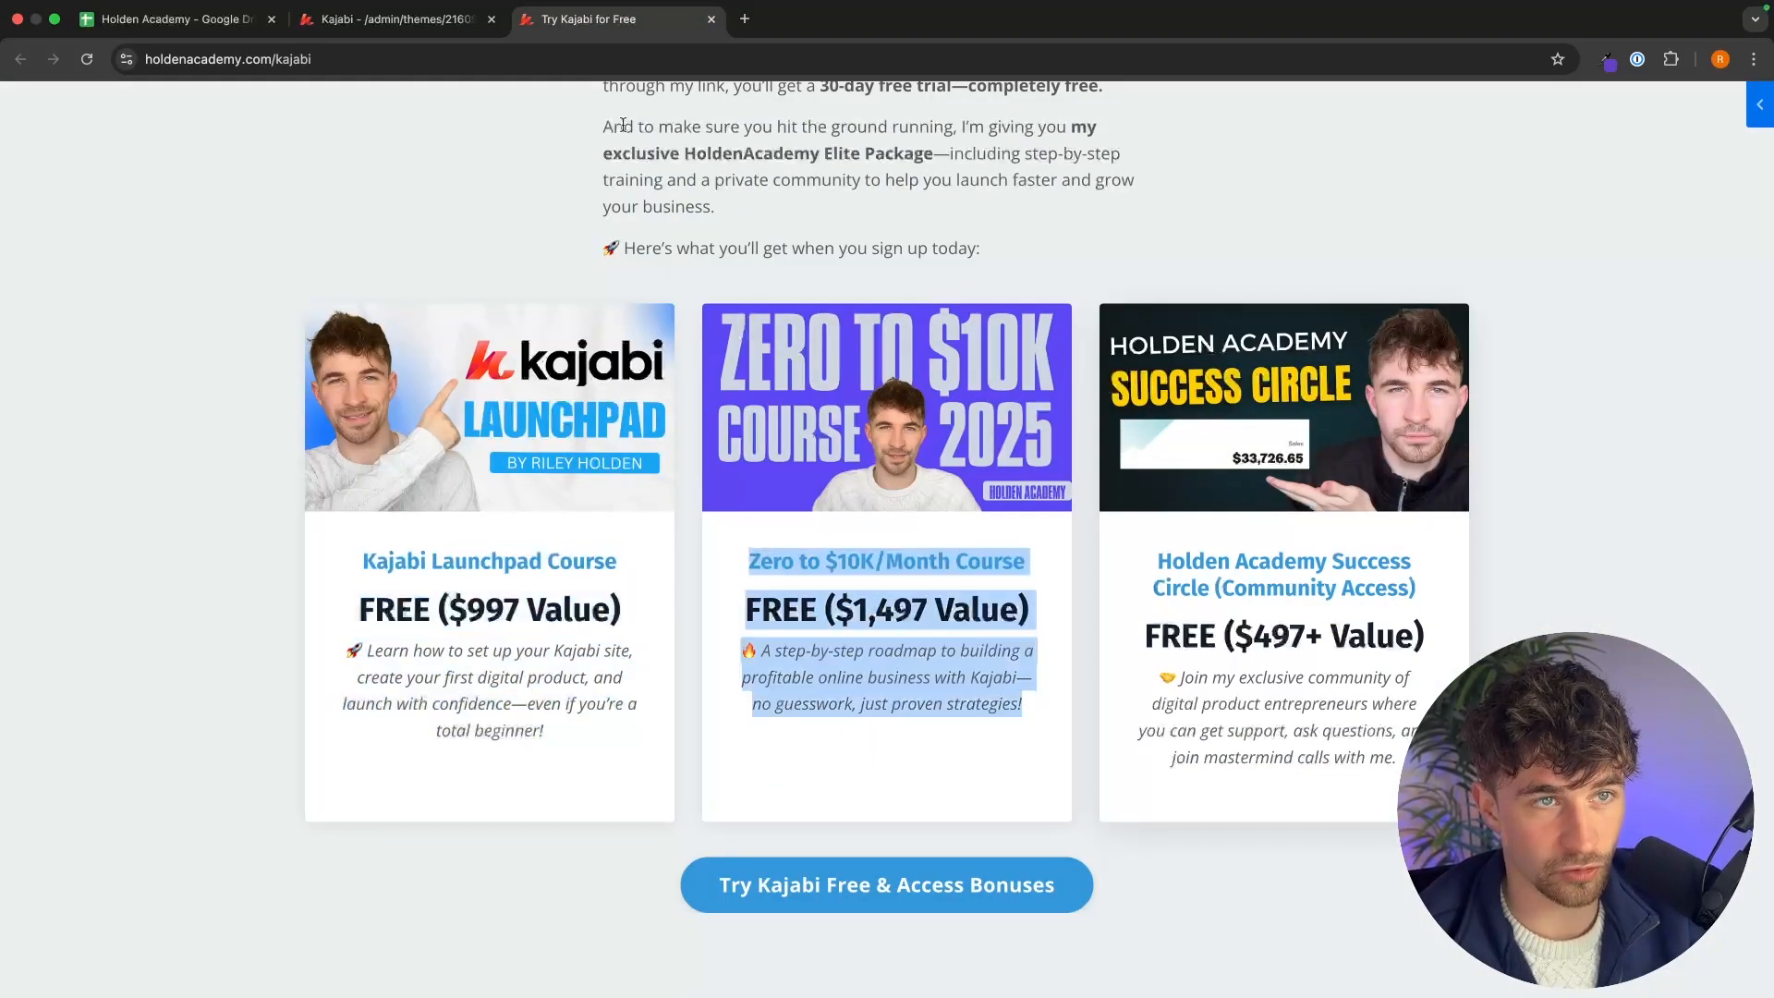
left_click(397, 19)
left_click(1048, 739)
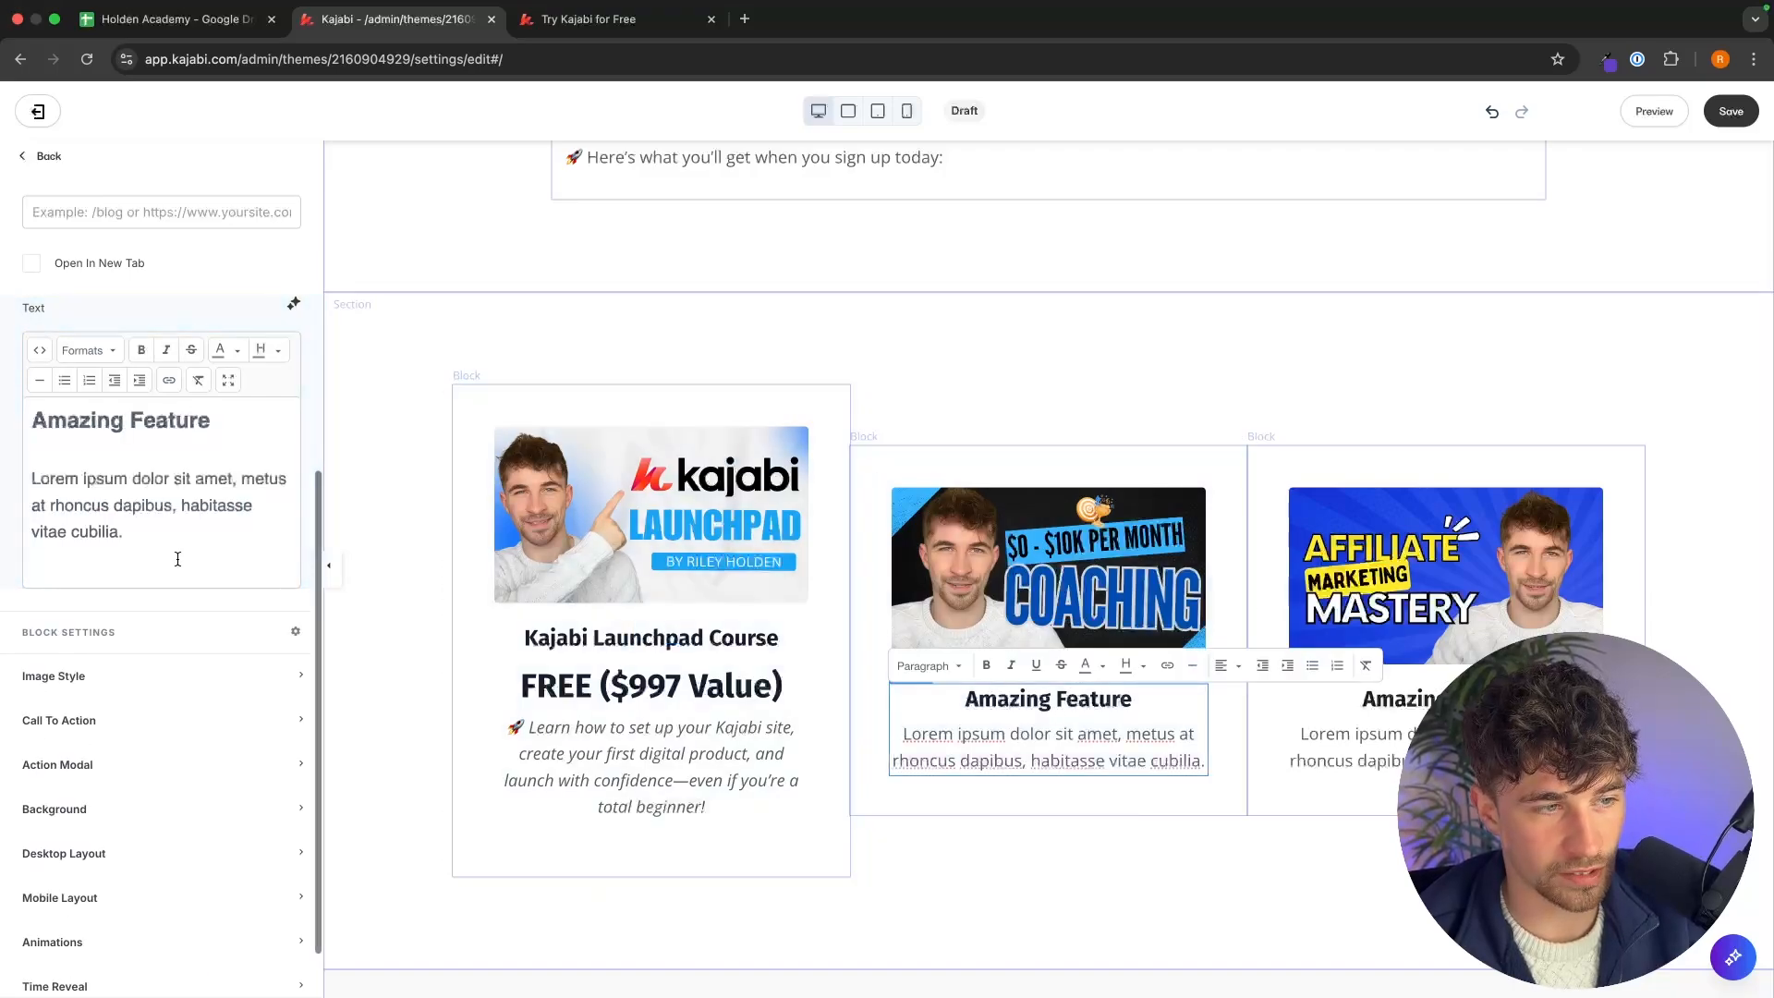
key("super+a")
key("super+v")
Copy the Holden Academy Success Circle card text from the reference page and paste it over the third feature block's text.
left_click(619, 20)
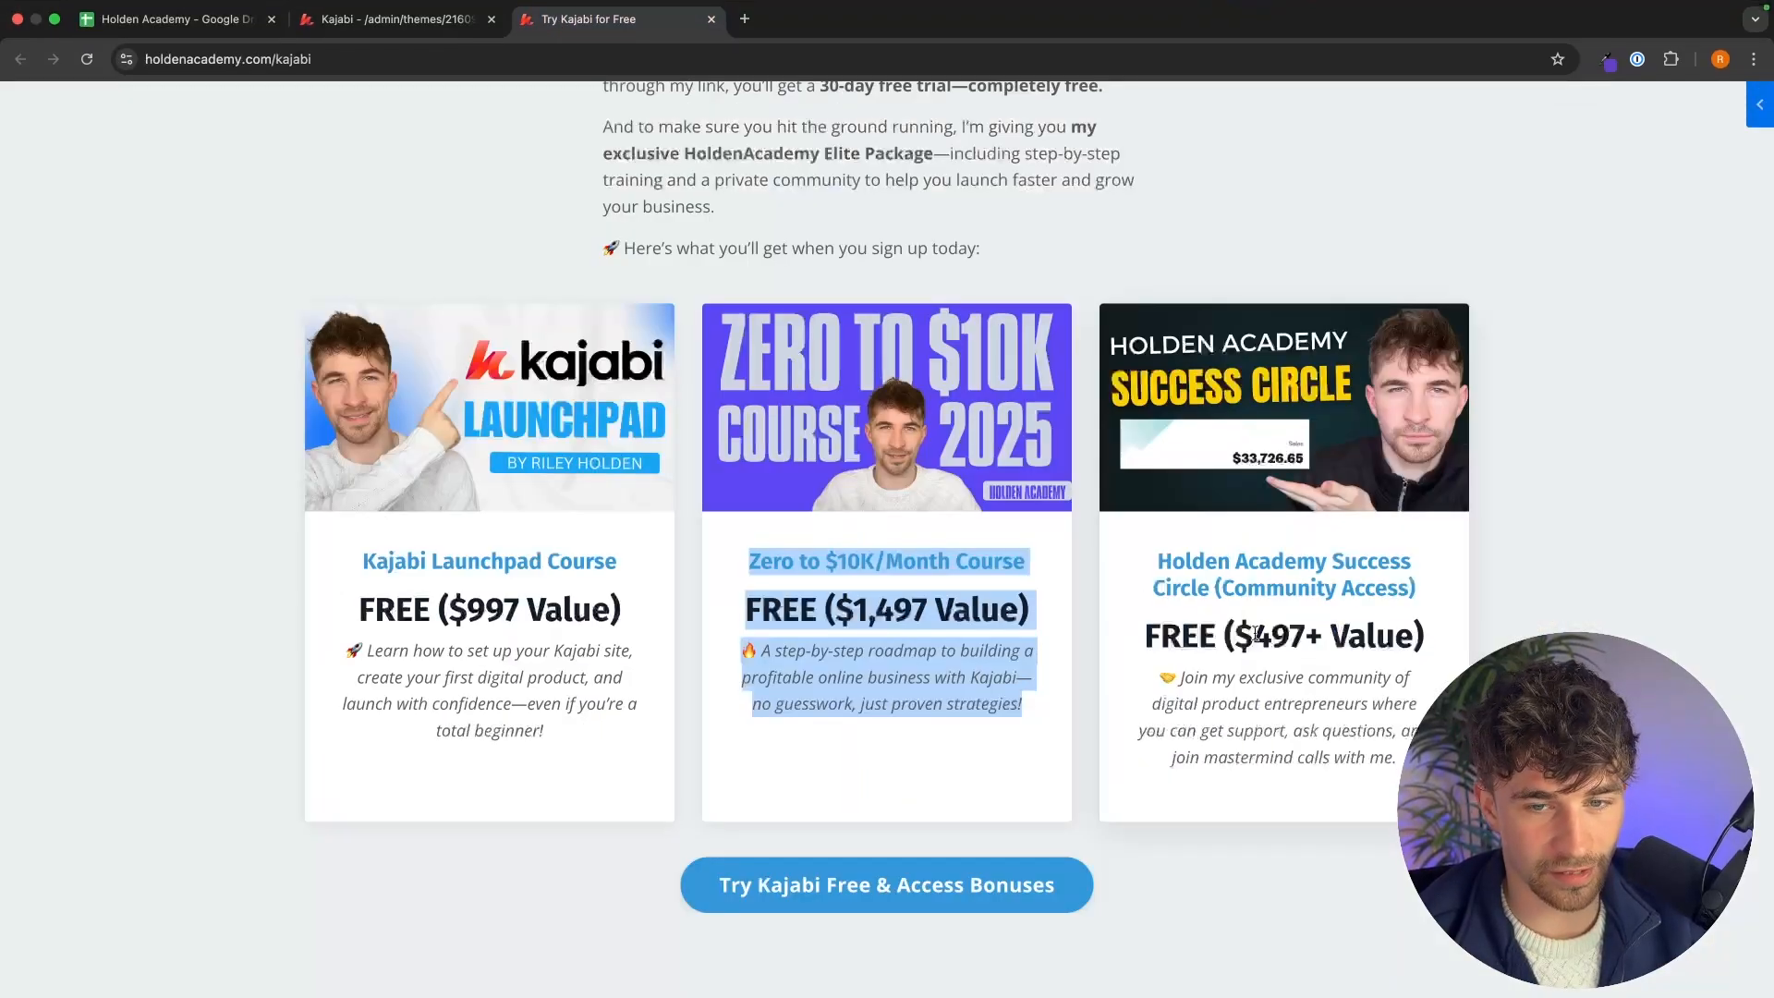
left_click(1258, 633)
left_click_drag(1399, 756, 1166, 587)
left_click_drag(1166, 588, 1158, 561)
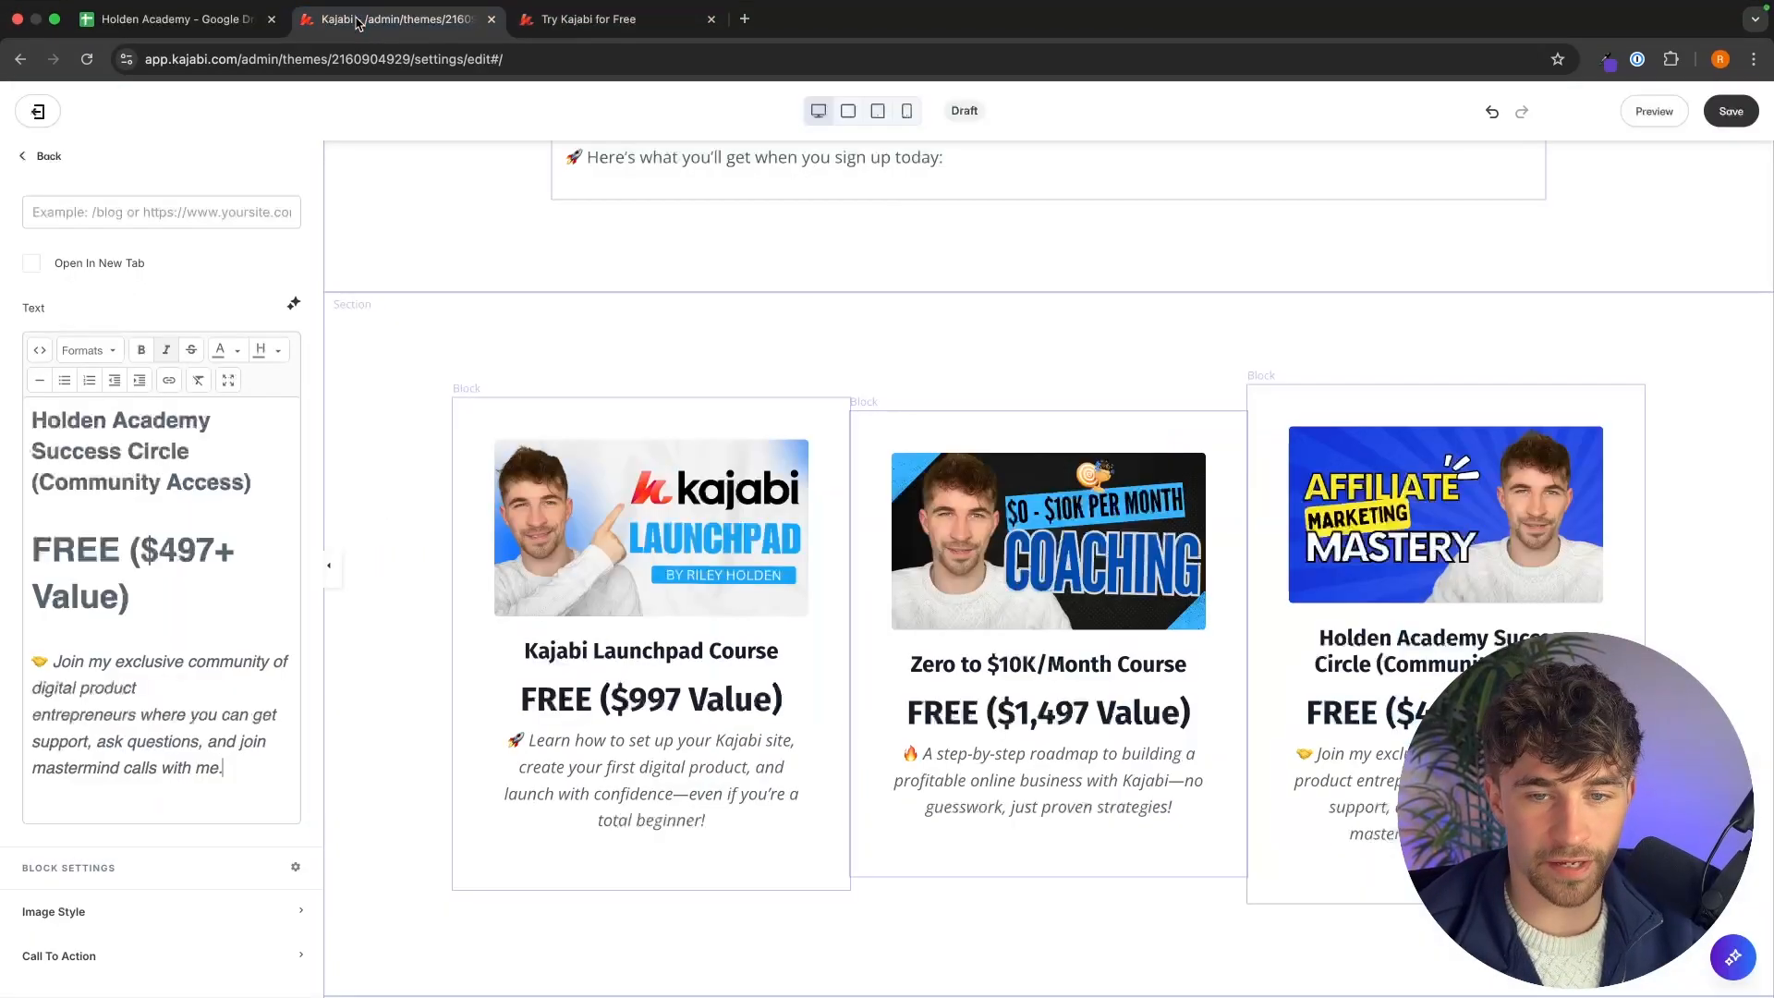
Color the title text of each of the three feature blocks blue.
left_click_drag(272, 495, 16, 430)
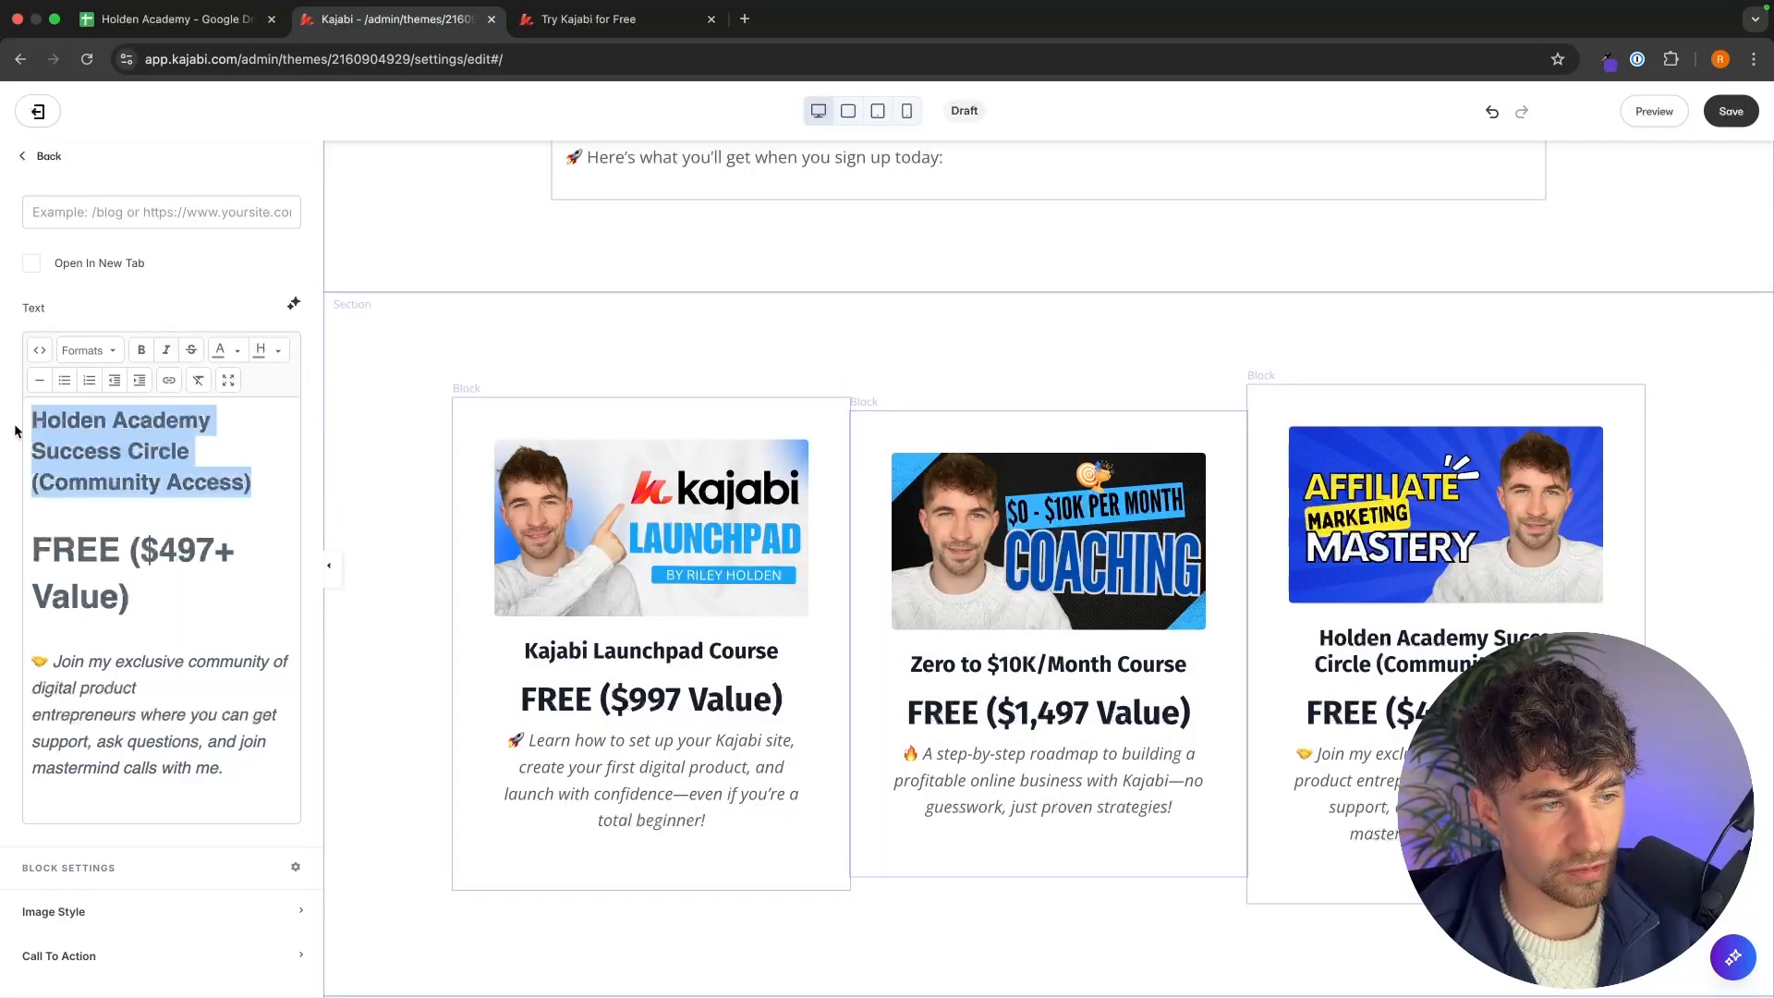
left_click(236, 353)
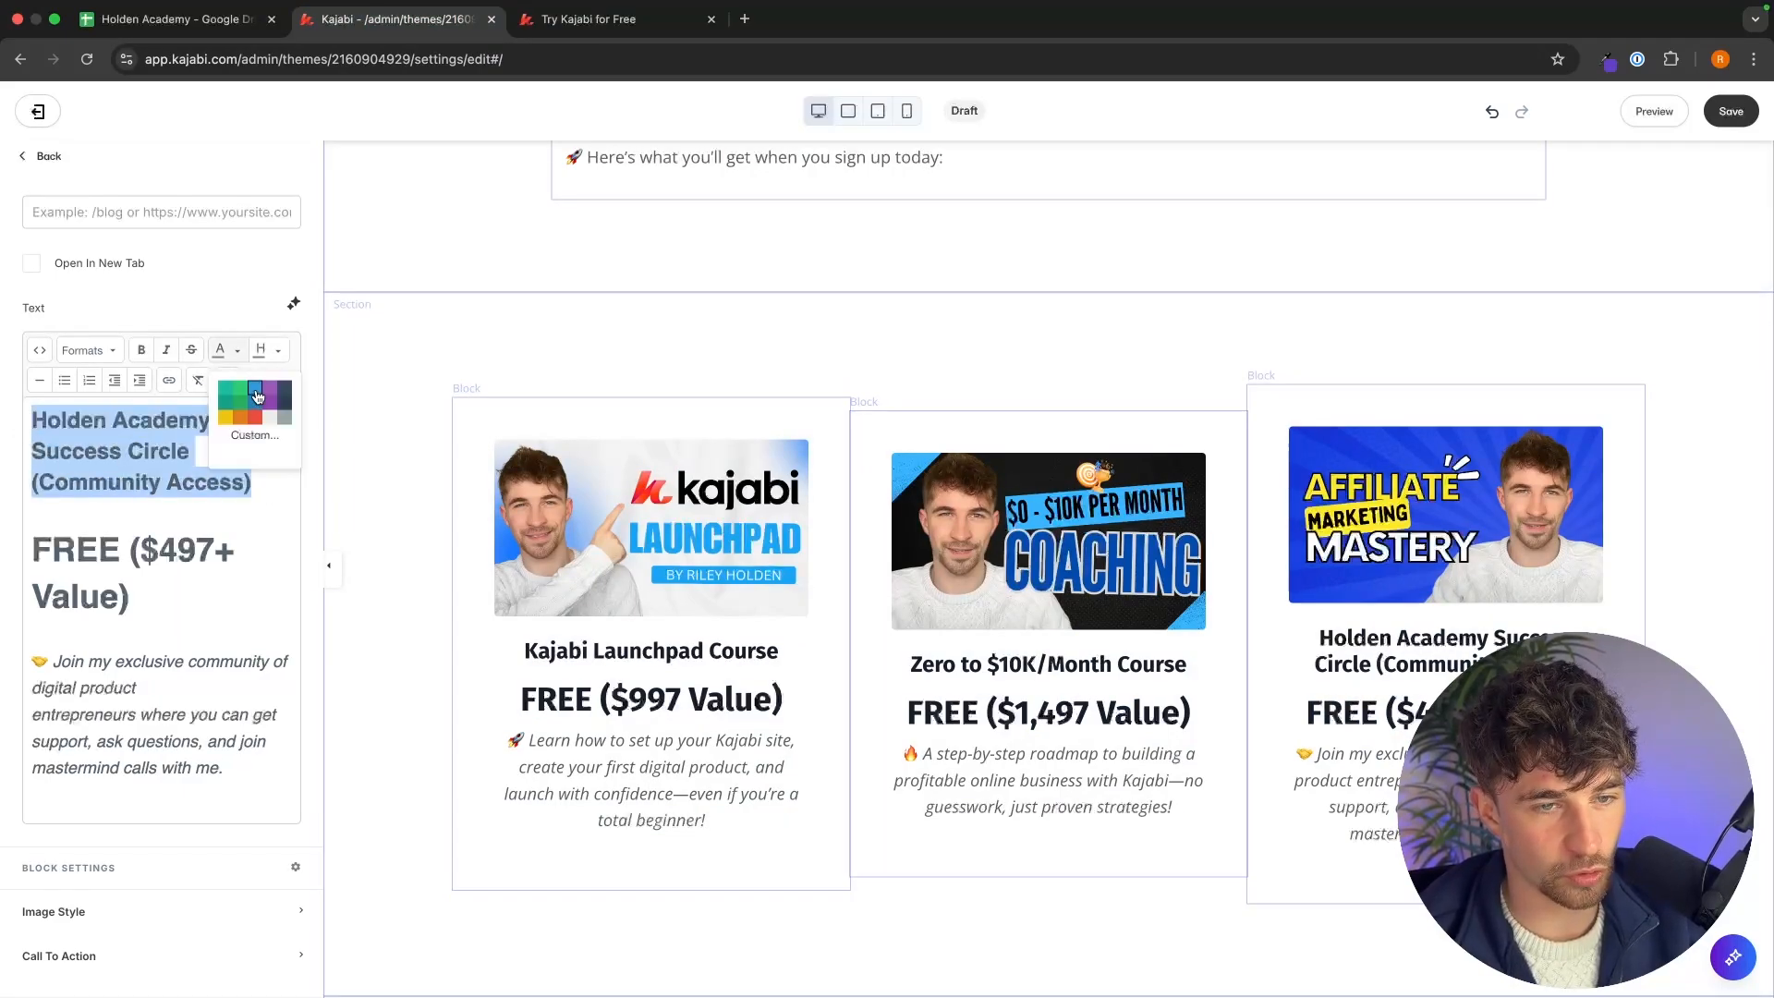
left_click(258, 398)
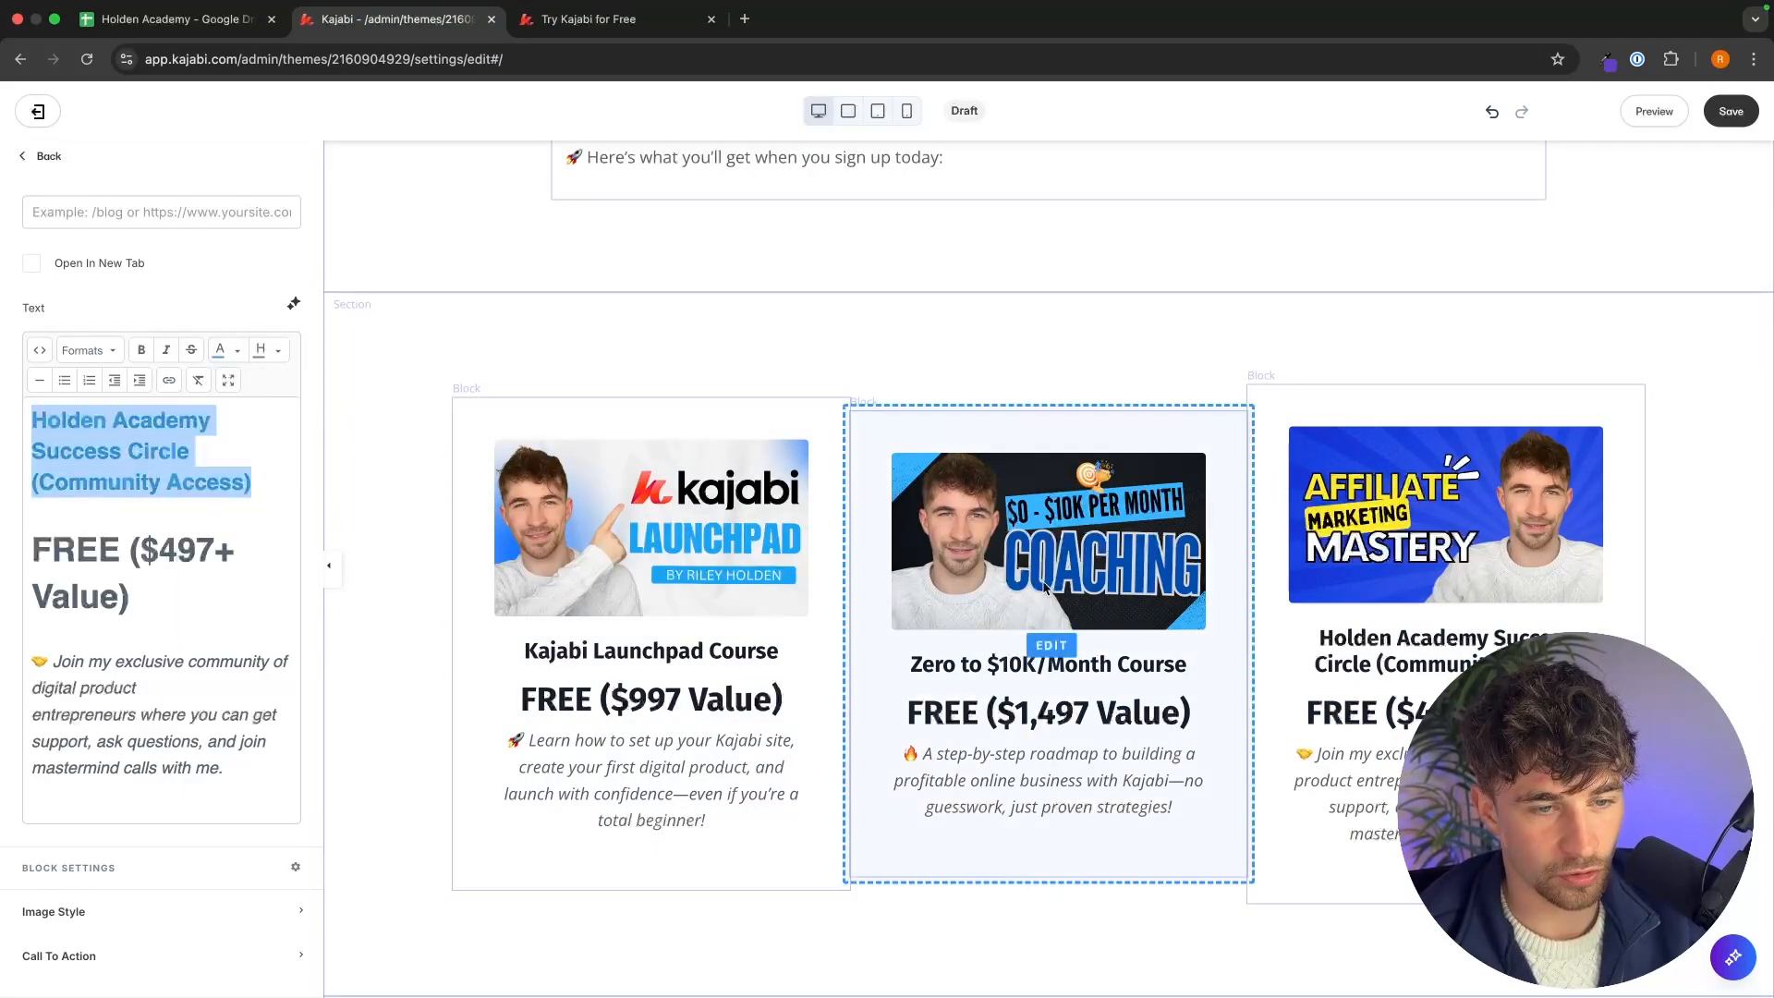
left_click(1129, 656)
left_click_drag(143, 388, 31, 351)
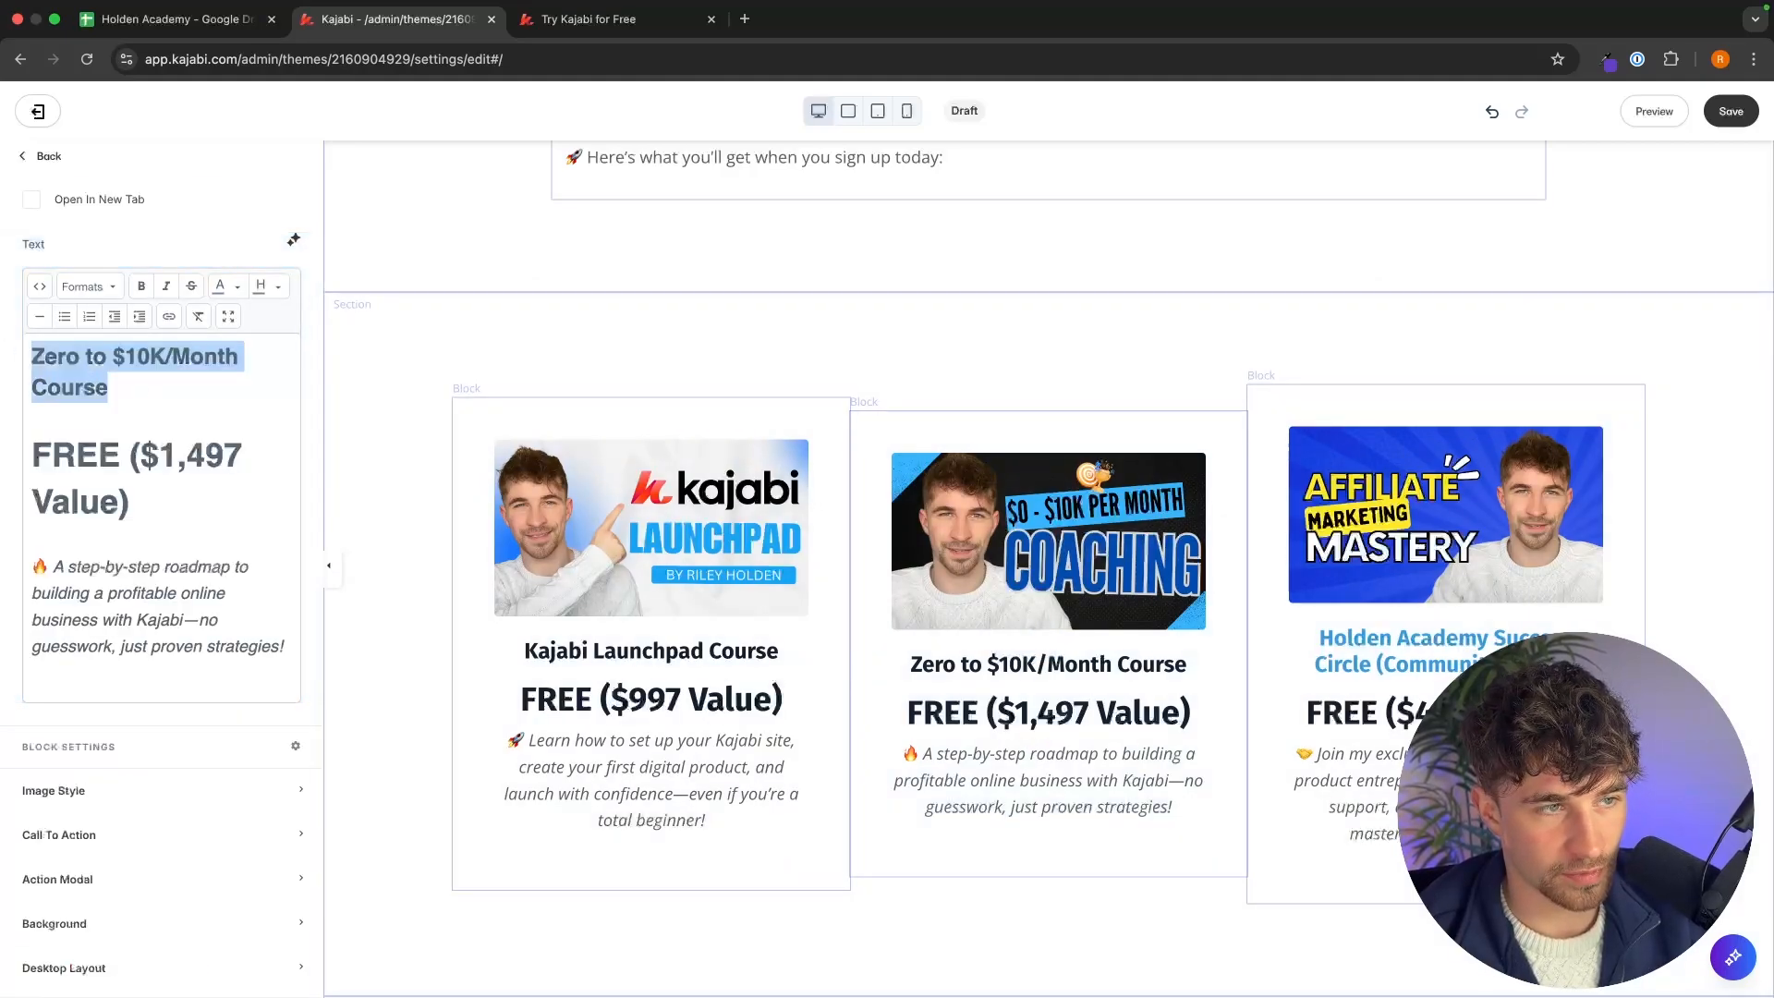
left_click(239, 291)
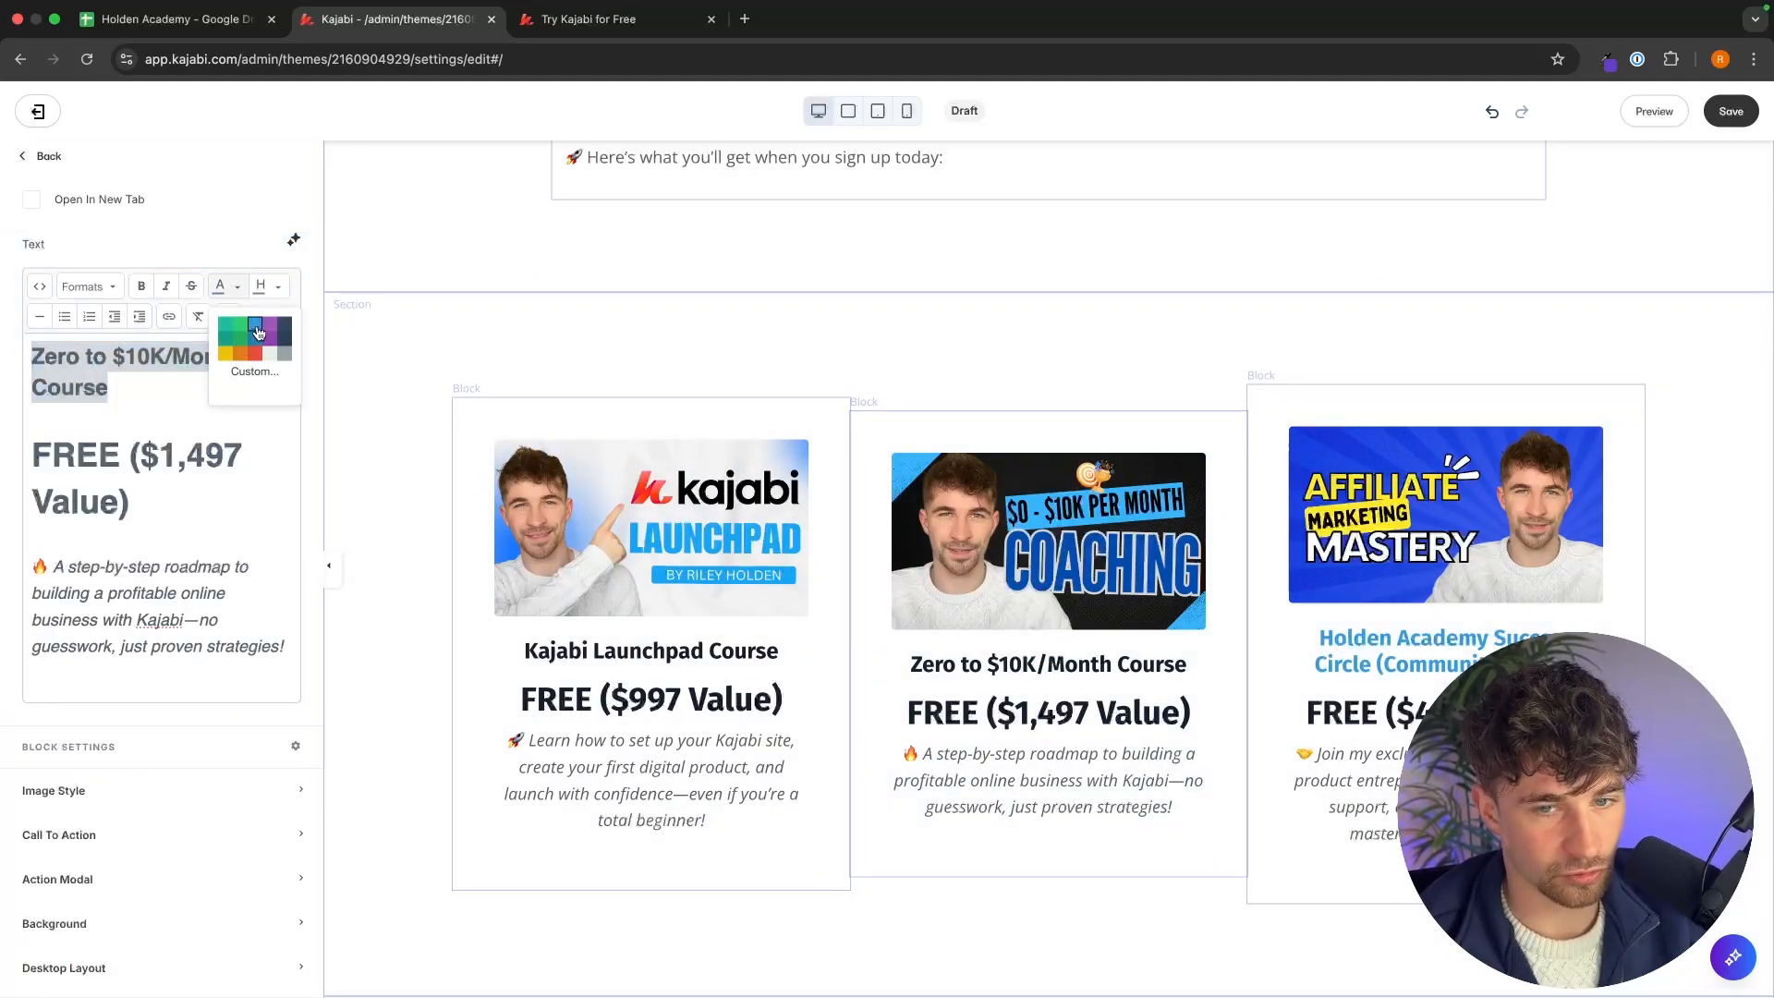
left_click(257, 334)
left_click(666, 622)
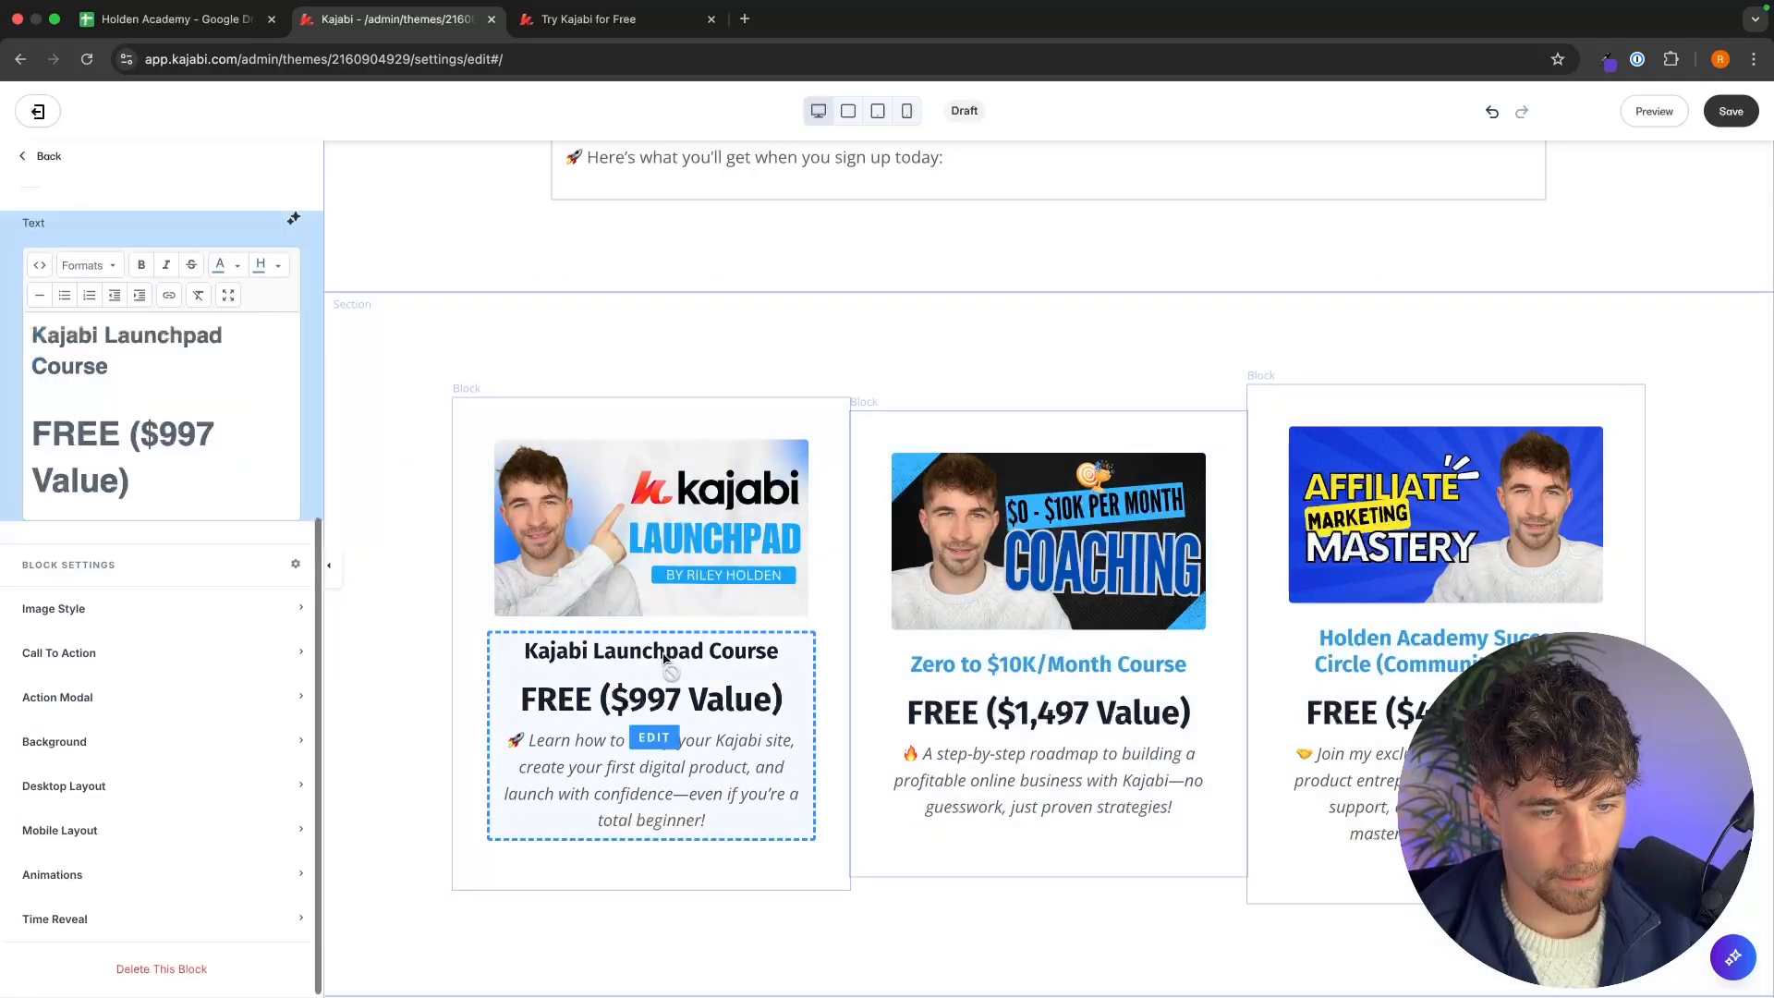
left_click_drag(151, 368, 31, 333)
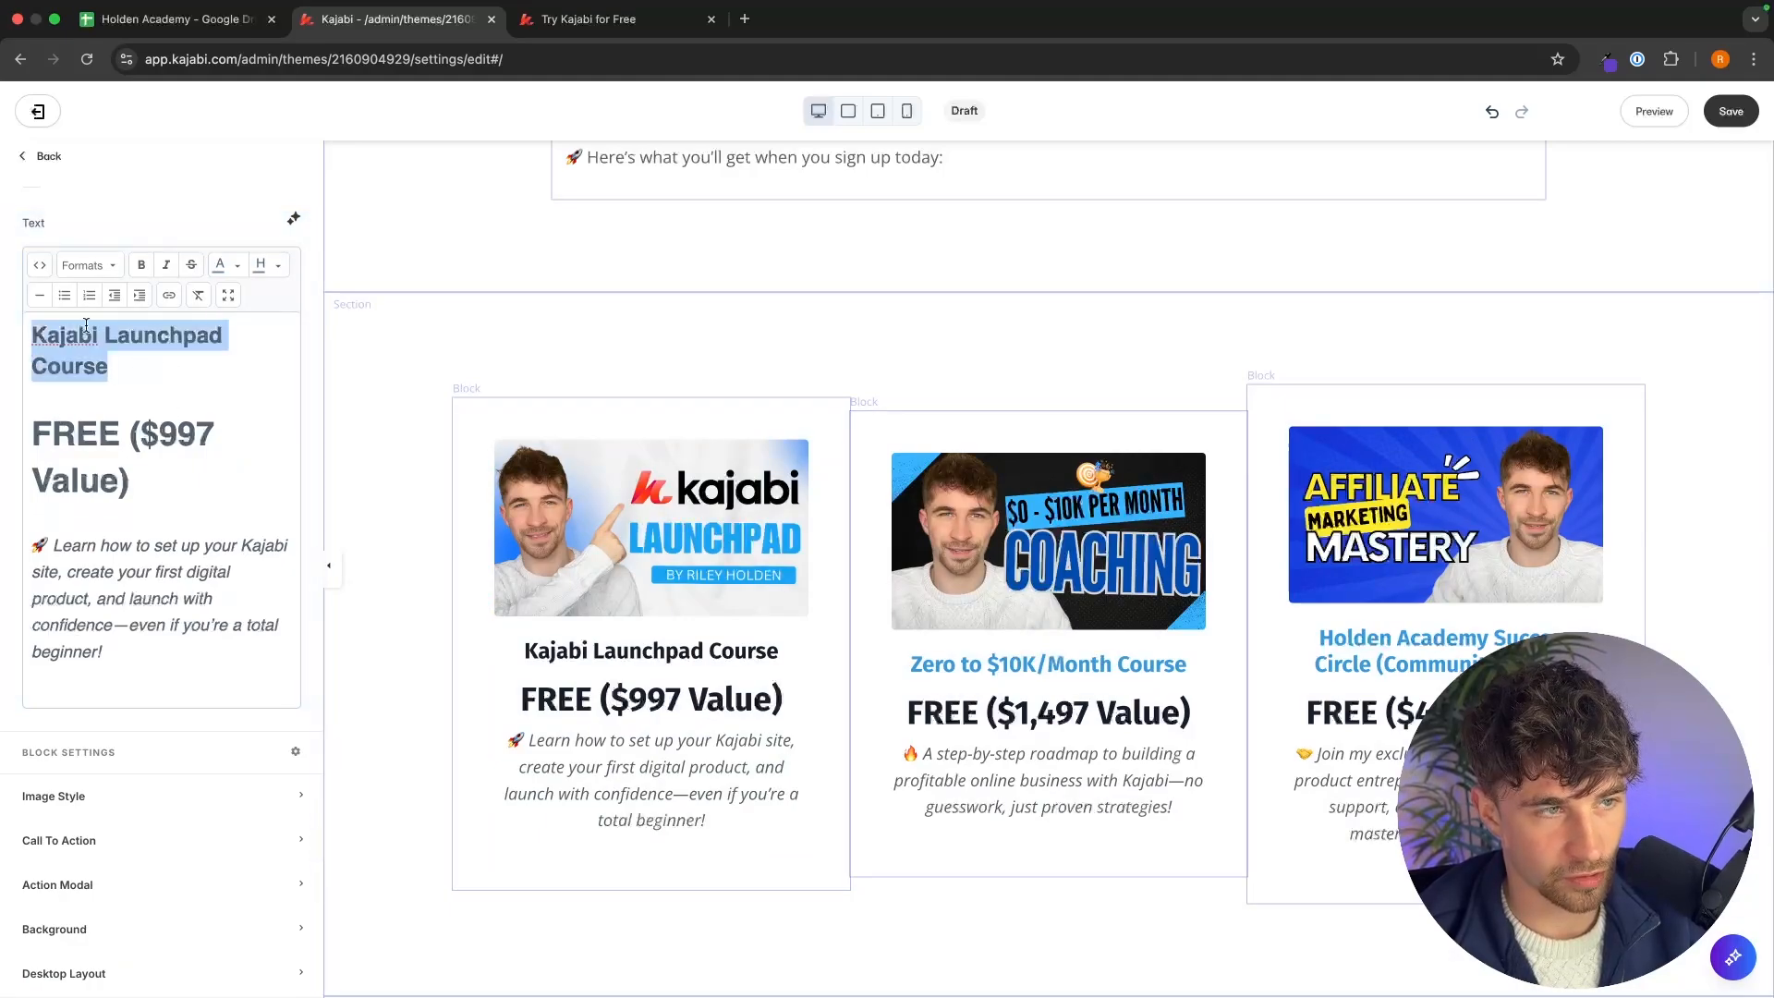
left_click(236, 265)
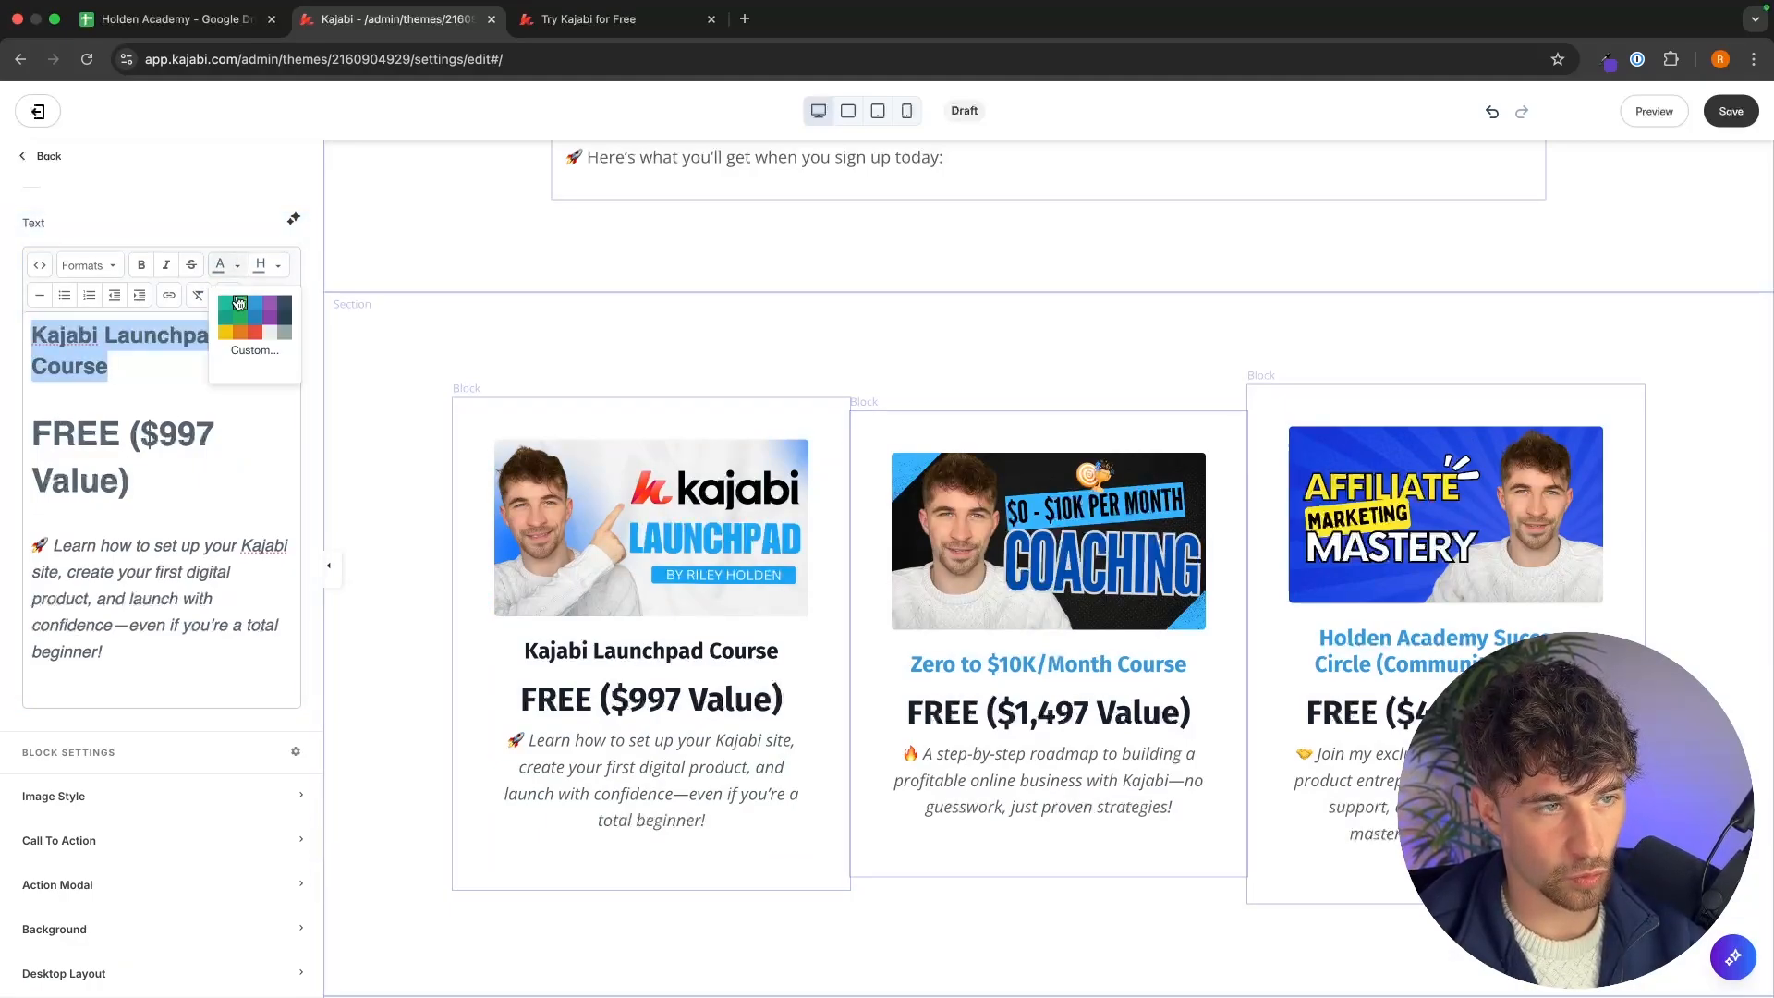
left_click(250, 296)
Duplicate the Call to Action button section and move the copy directly below the 3 Feature Columns section.
key("ctrl+Tab")
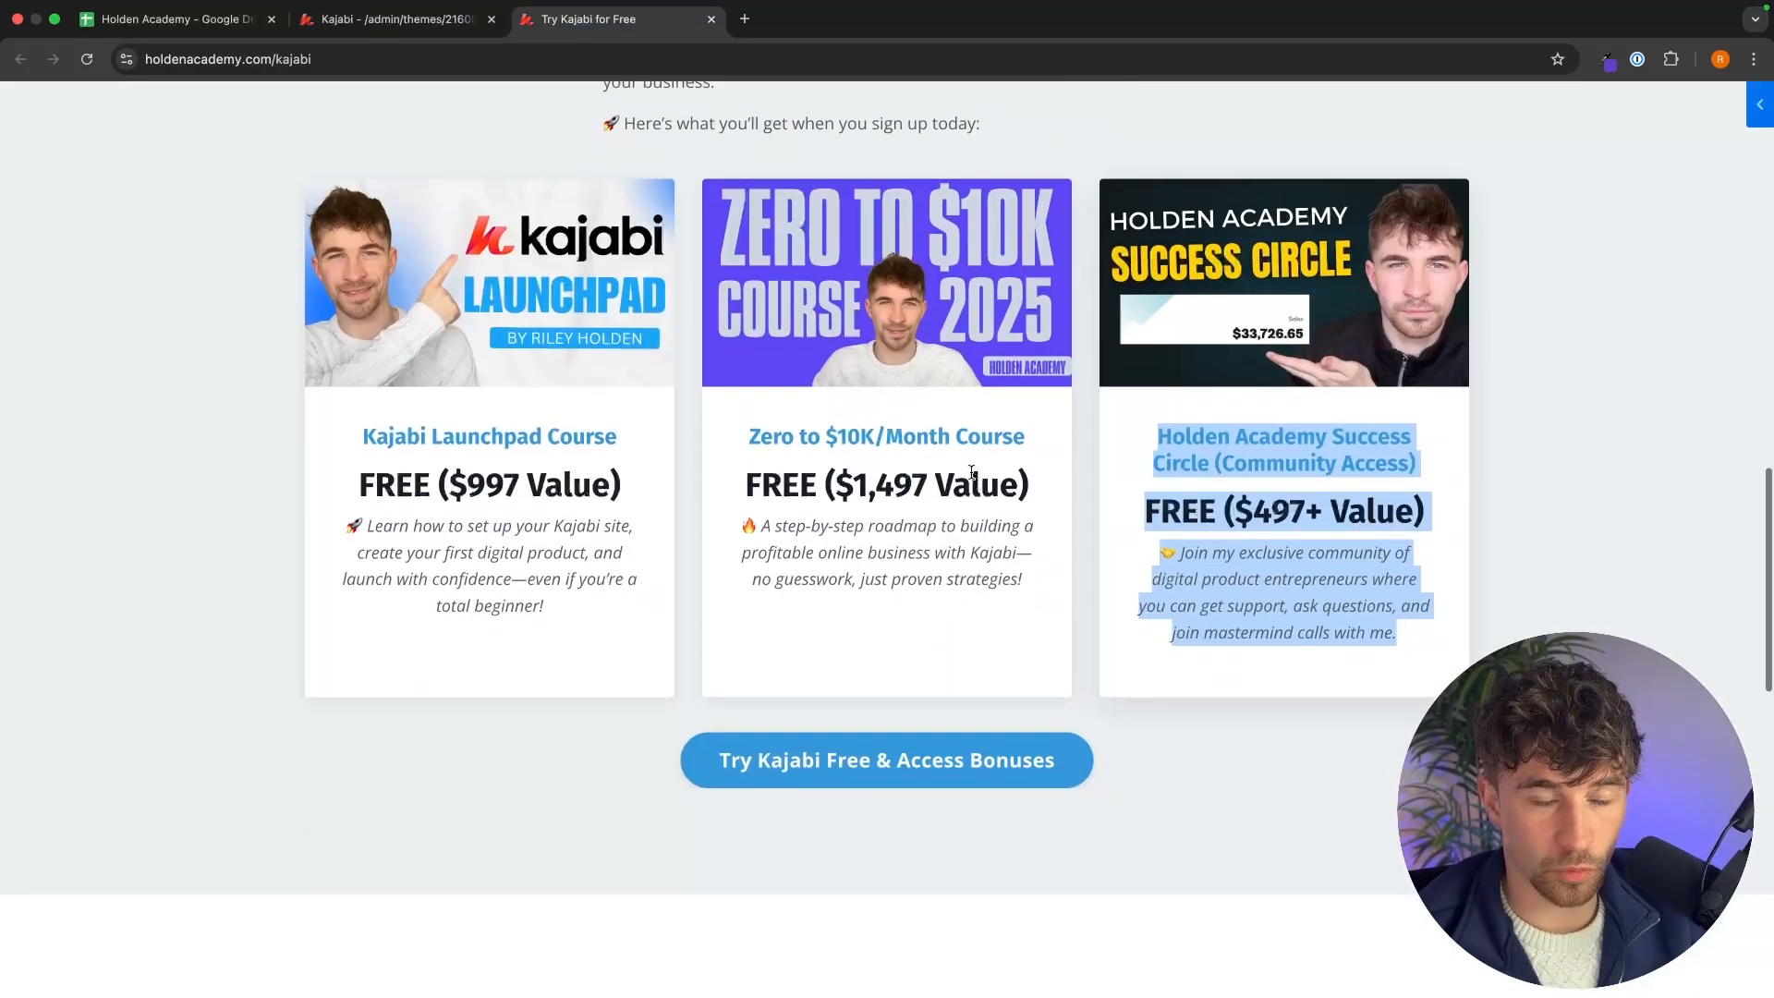
left_click(399, 19)
left_click(72, 155)
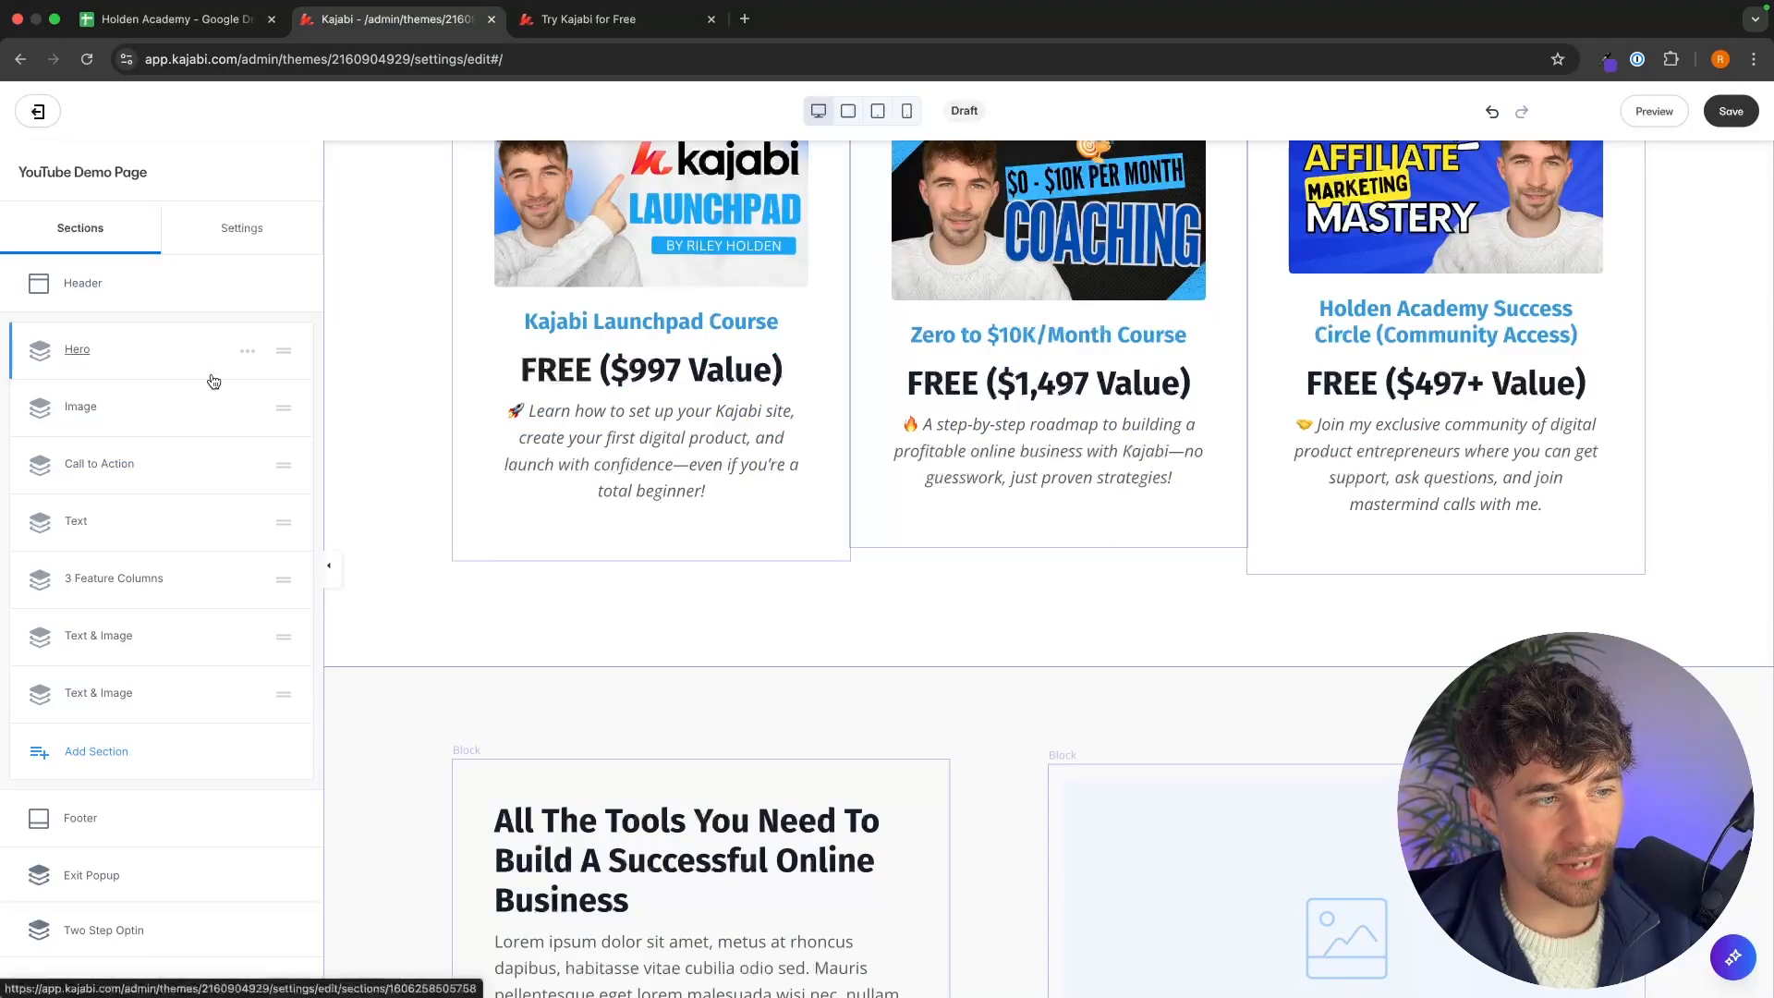
scroll(715, 418, "up", 10)
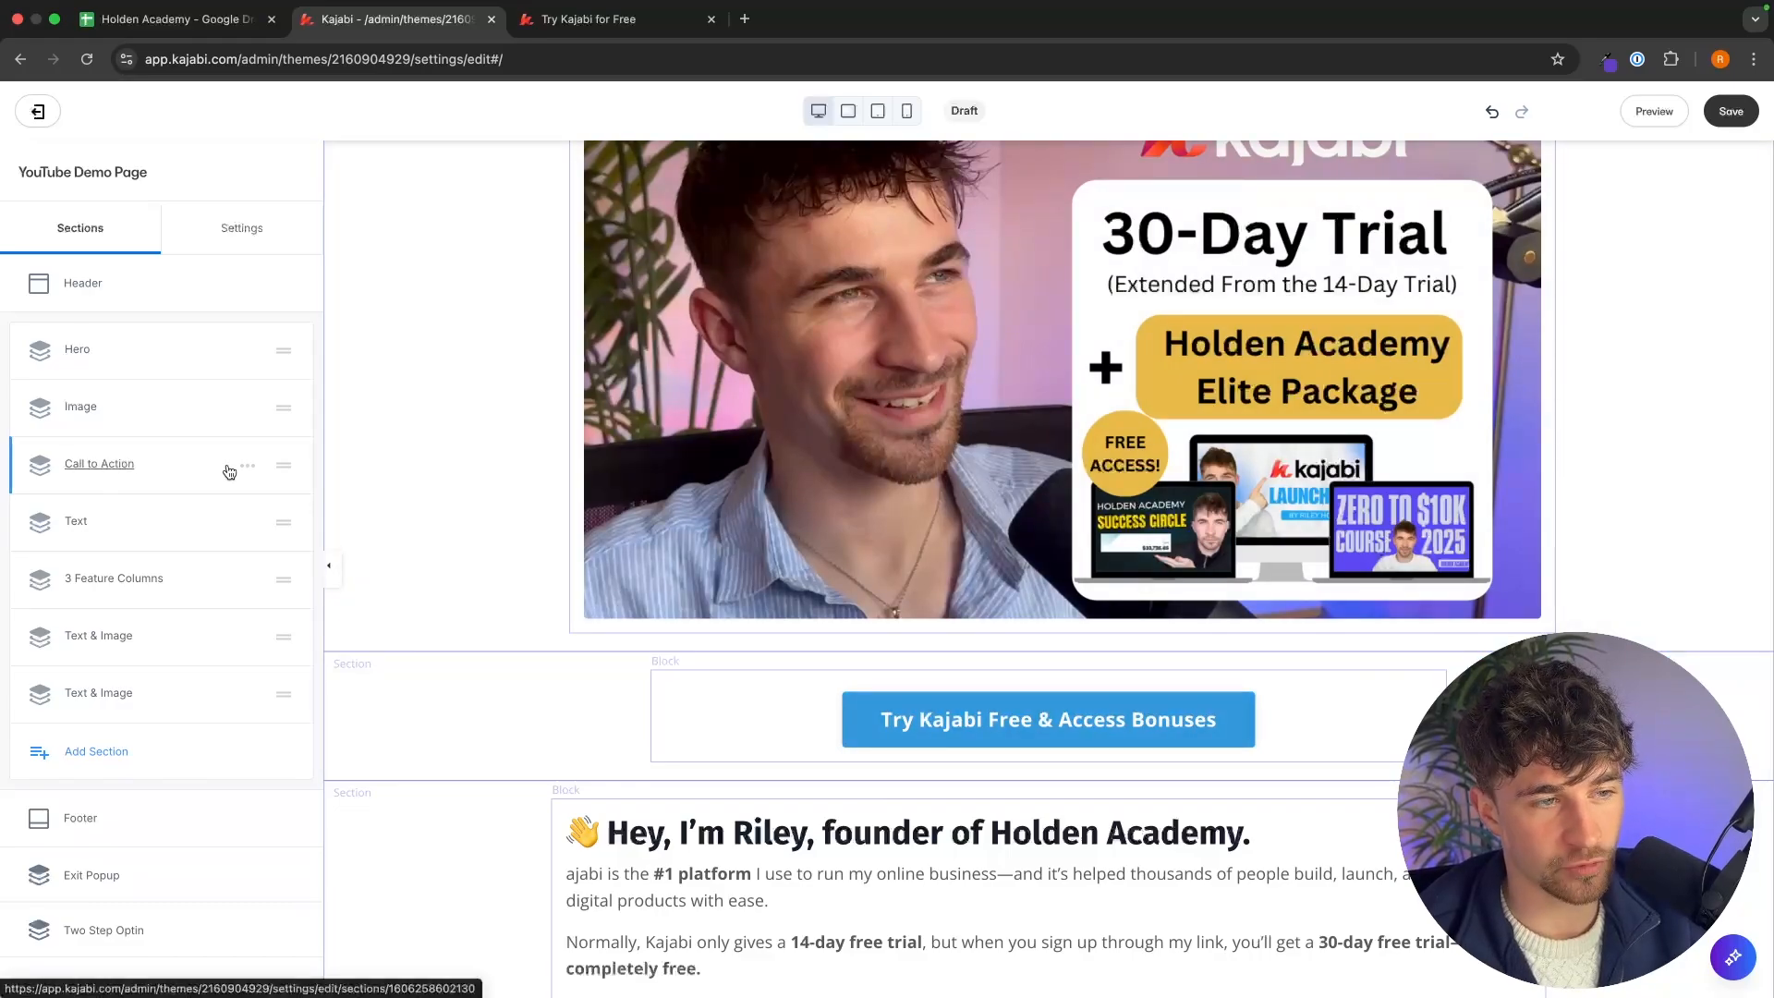
left_click(248, 467)
left_click(248, 522)
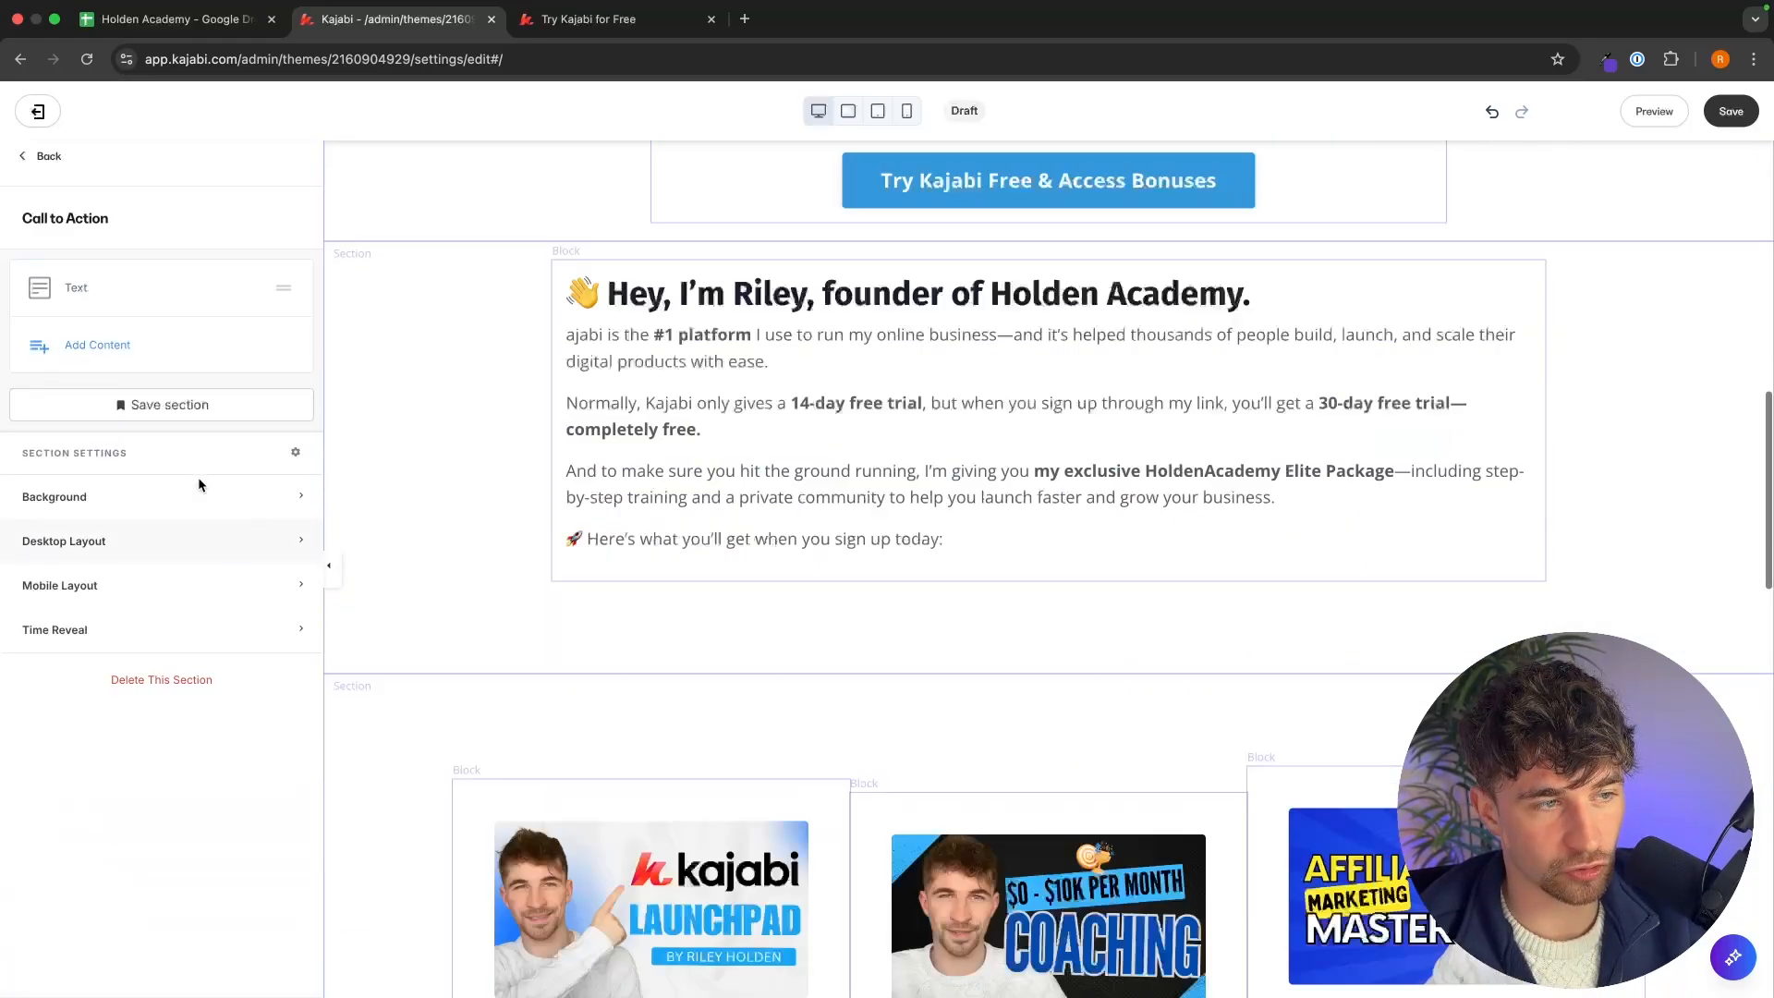
left_click(36, 171)
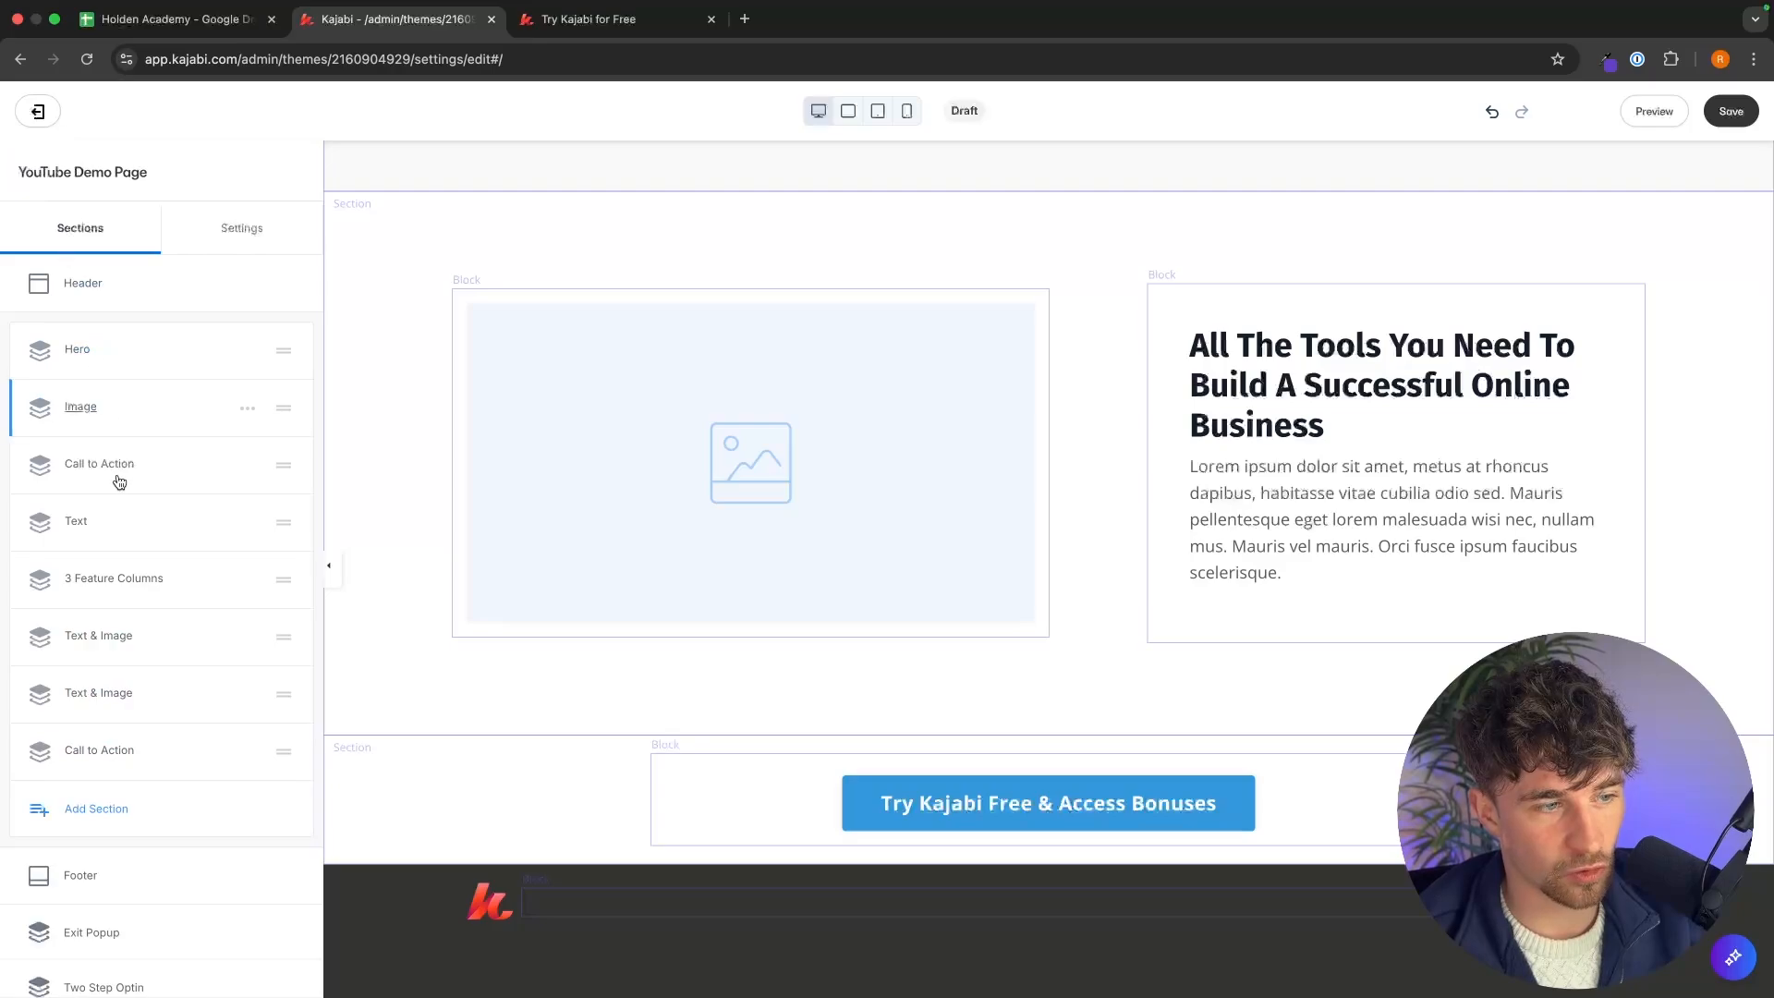
left_click_drag(282, 751, 284, 628)
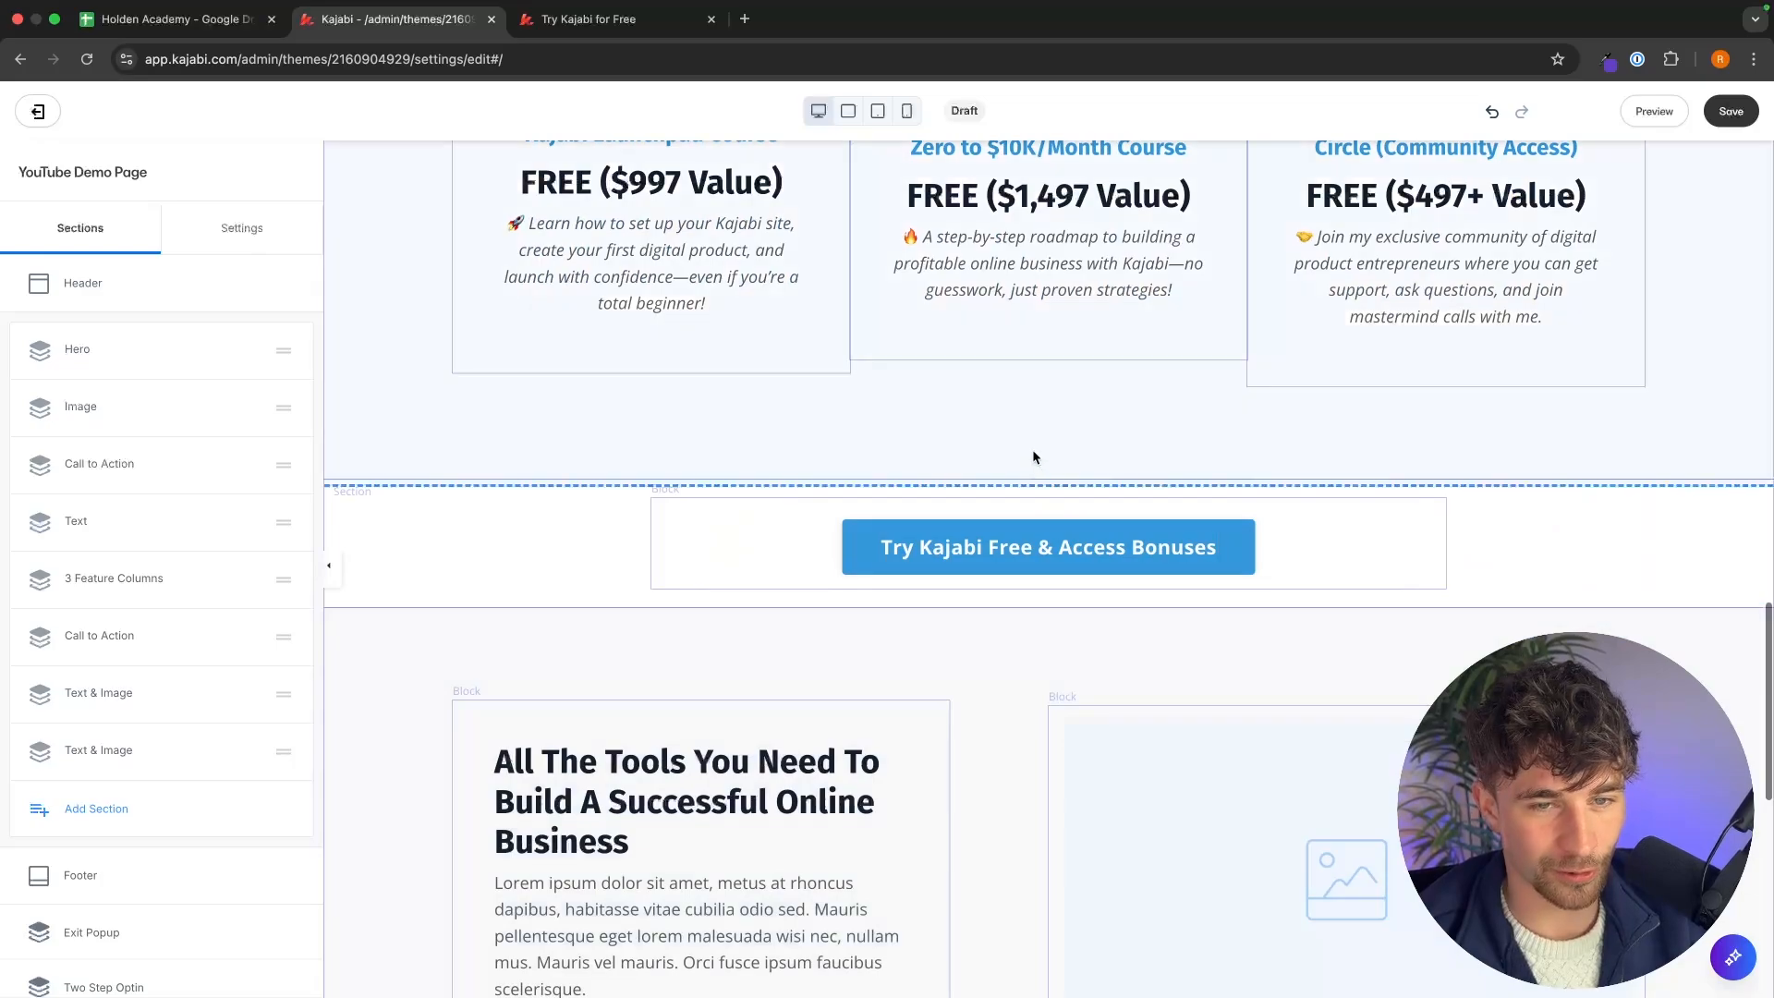
Set the 3 Feature Columns section's desktop top and bottom padding to 20.
left_click(1035, 451)
left_click(166, 647)
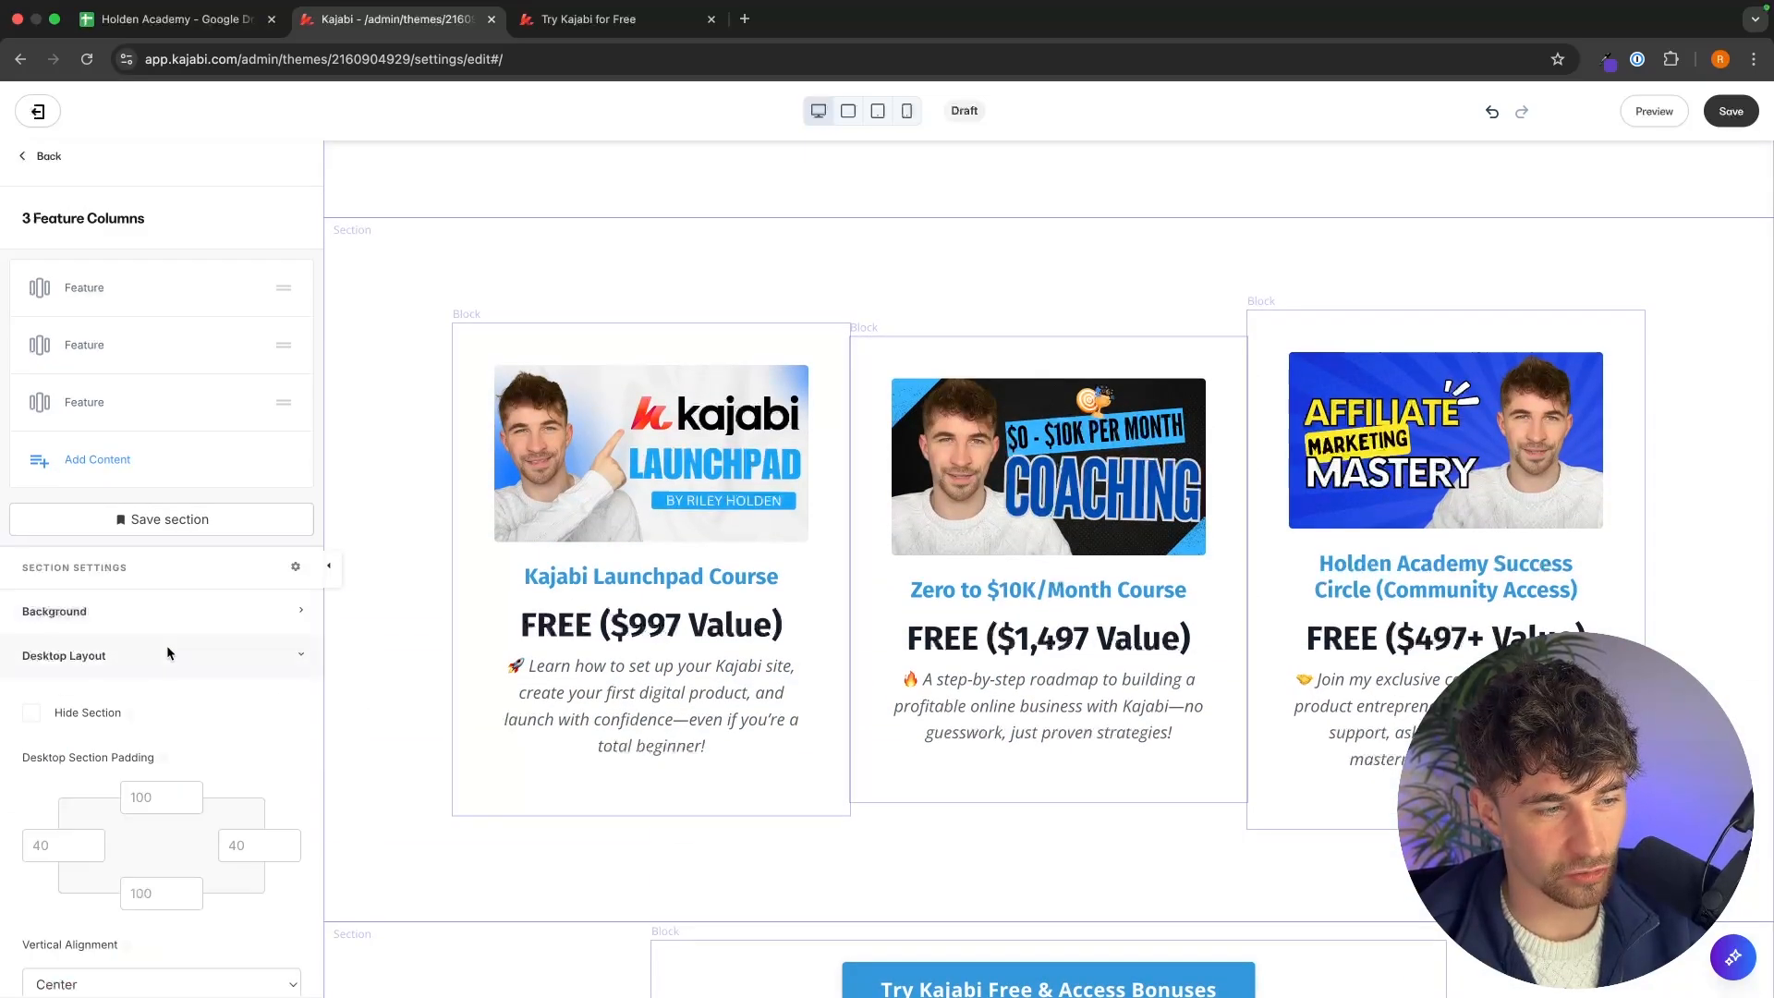
left_click(156, 793)
type("20")
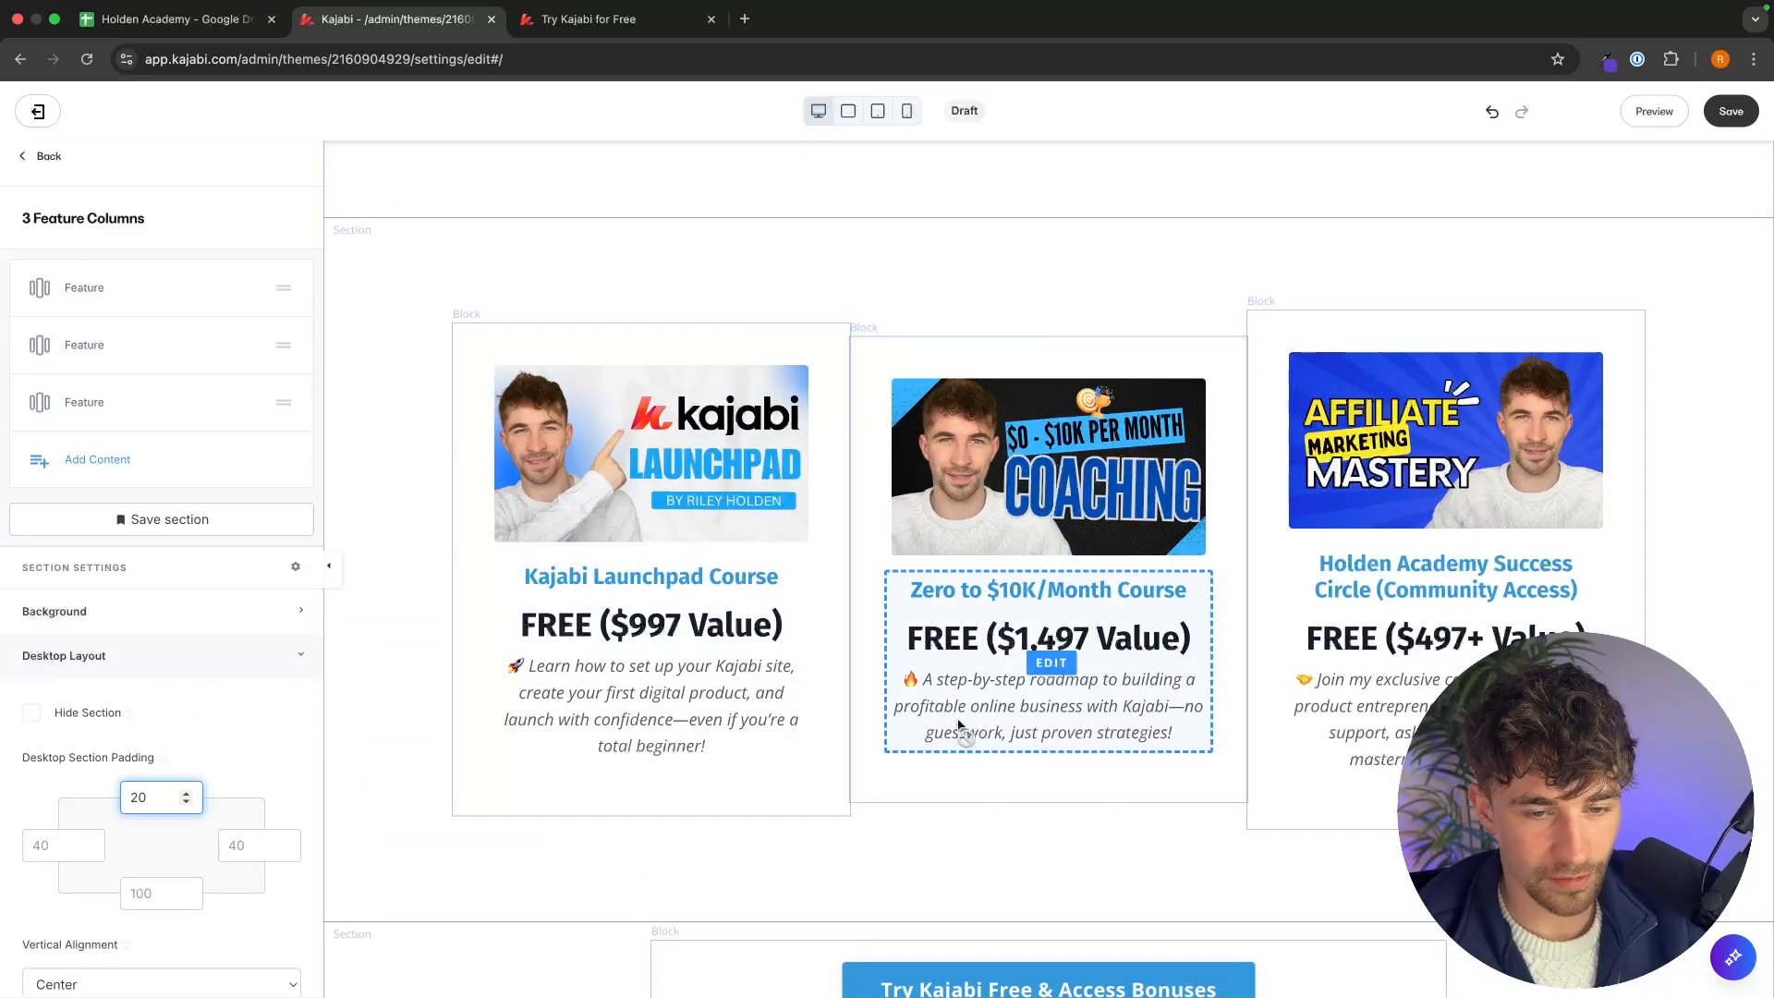
scroll(1201, 767, "down", 3)
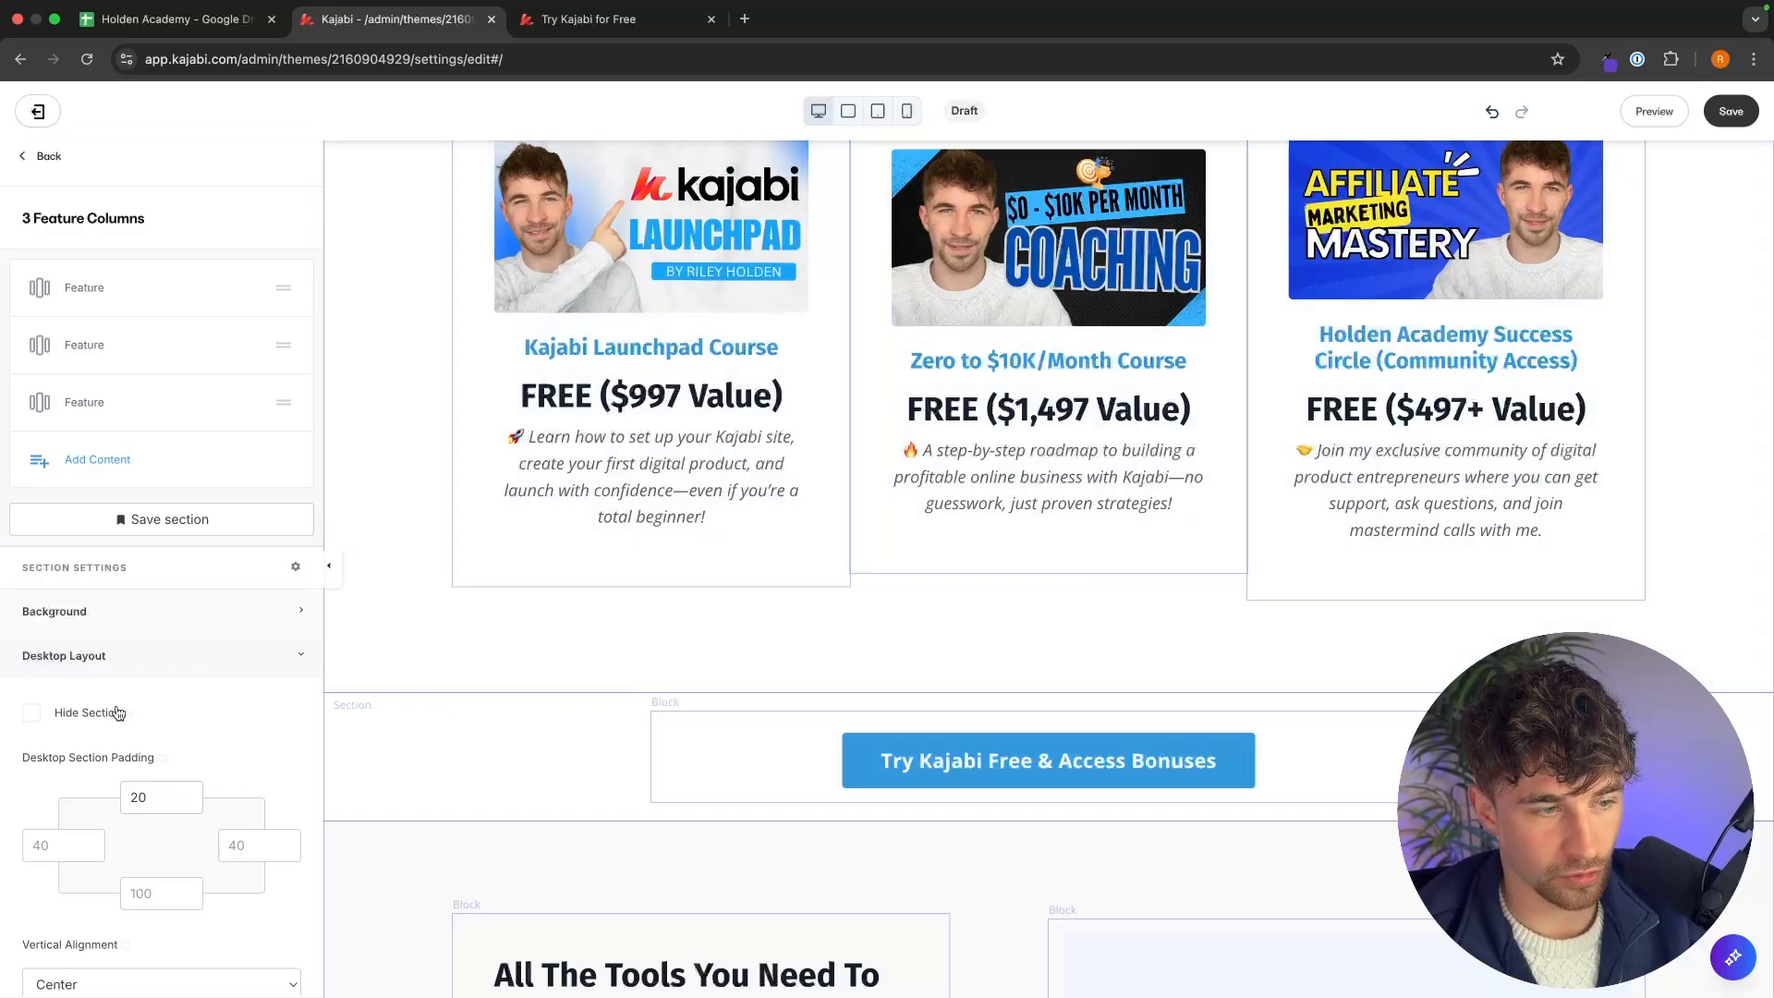
type("20")
scroll(436, 806, "up", 2)
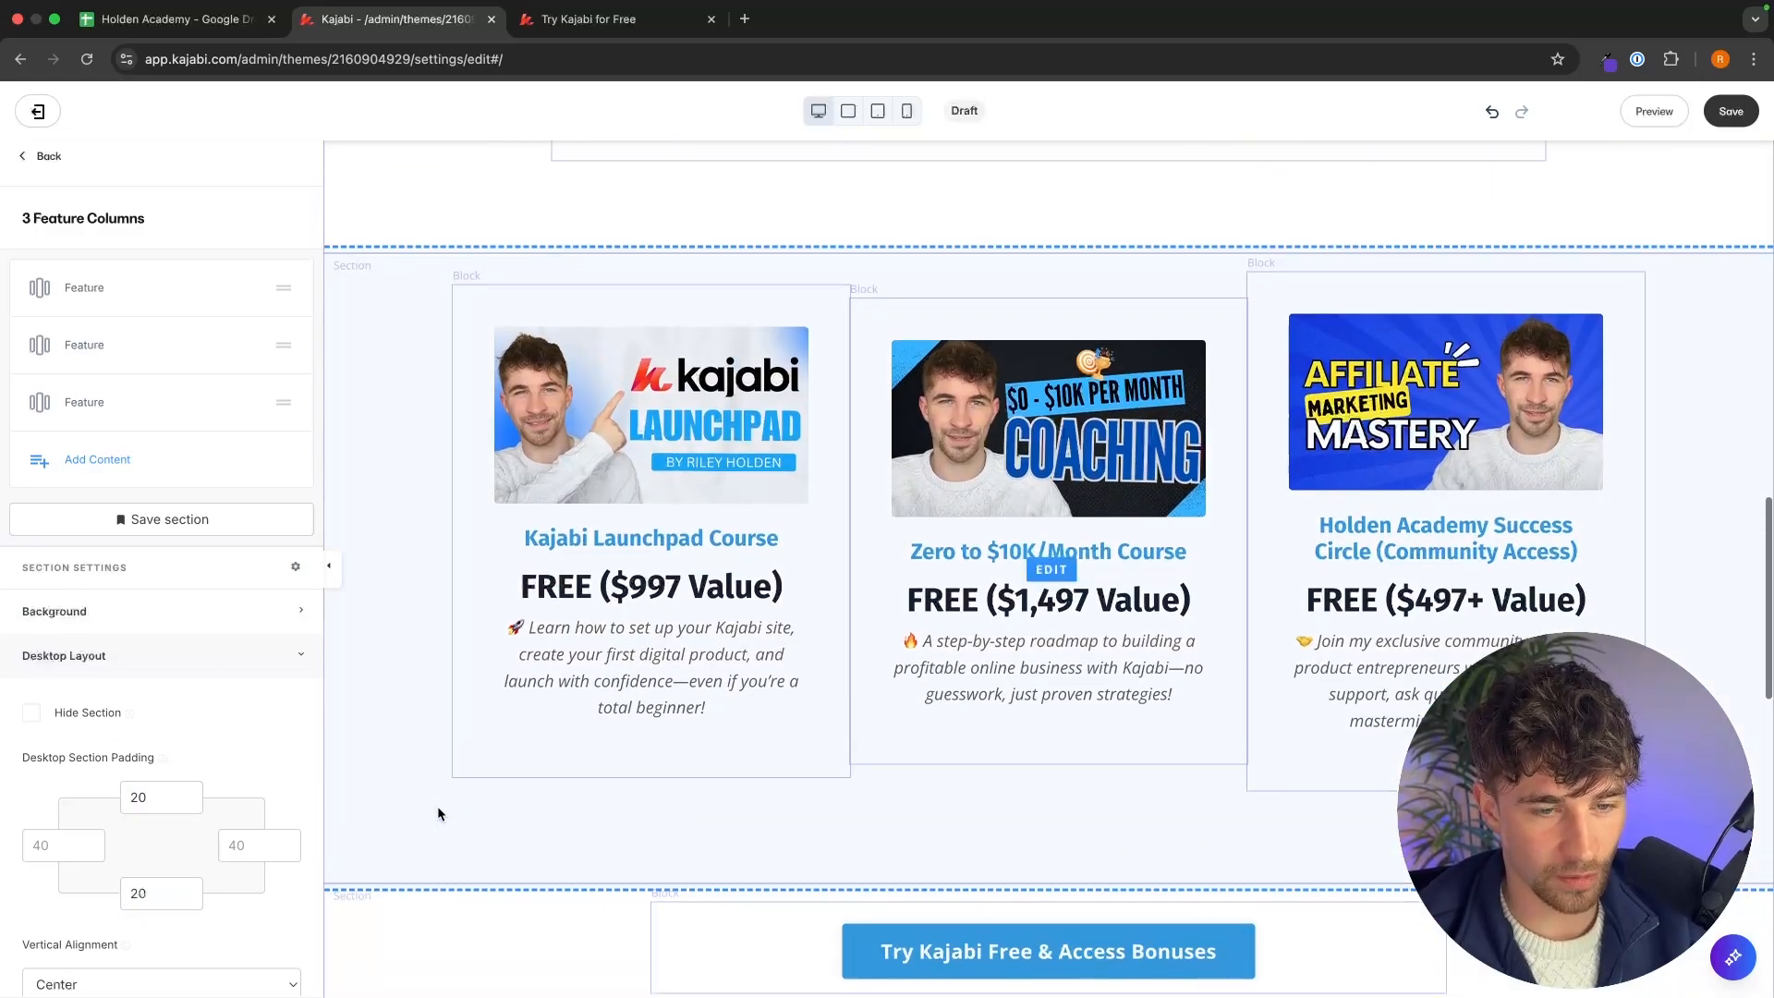
Delete the image block from the first Text & Image section.
left_click(589, 23)
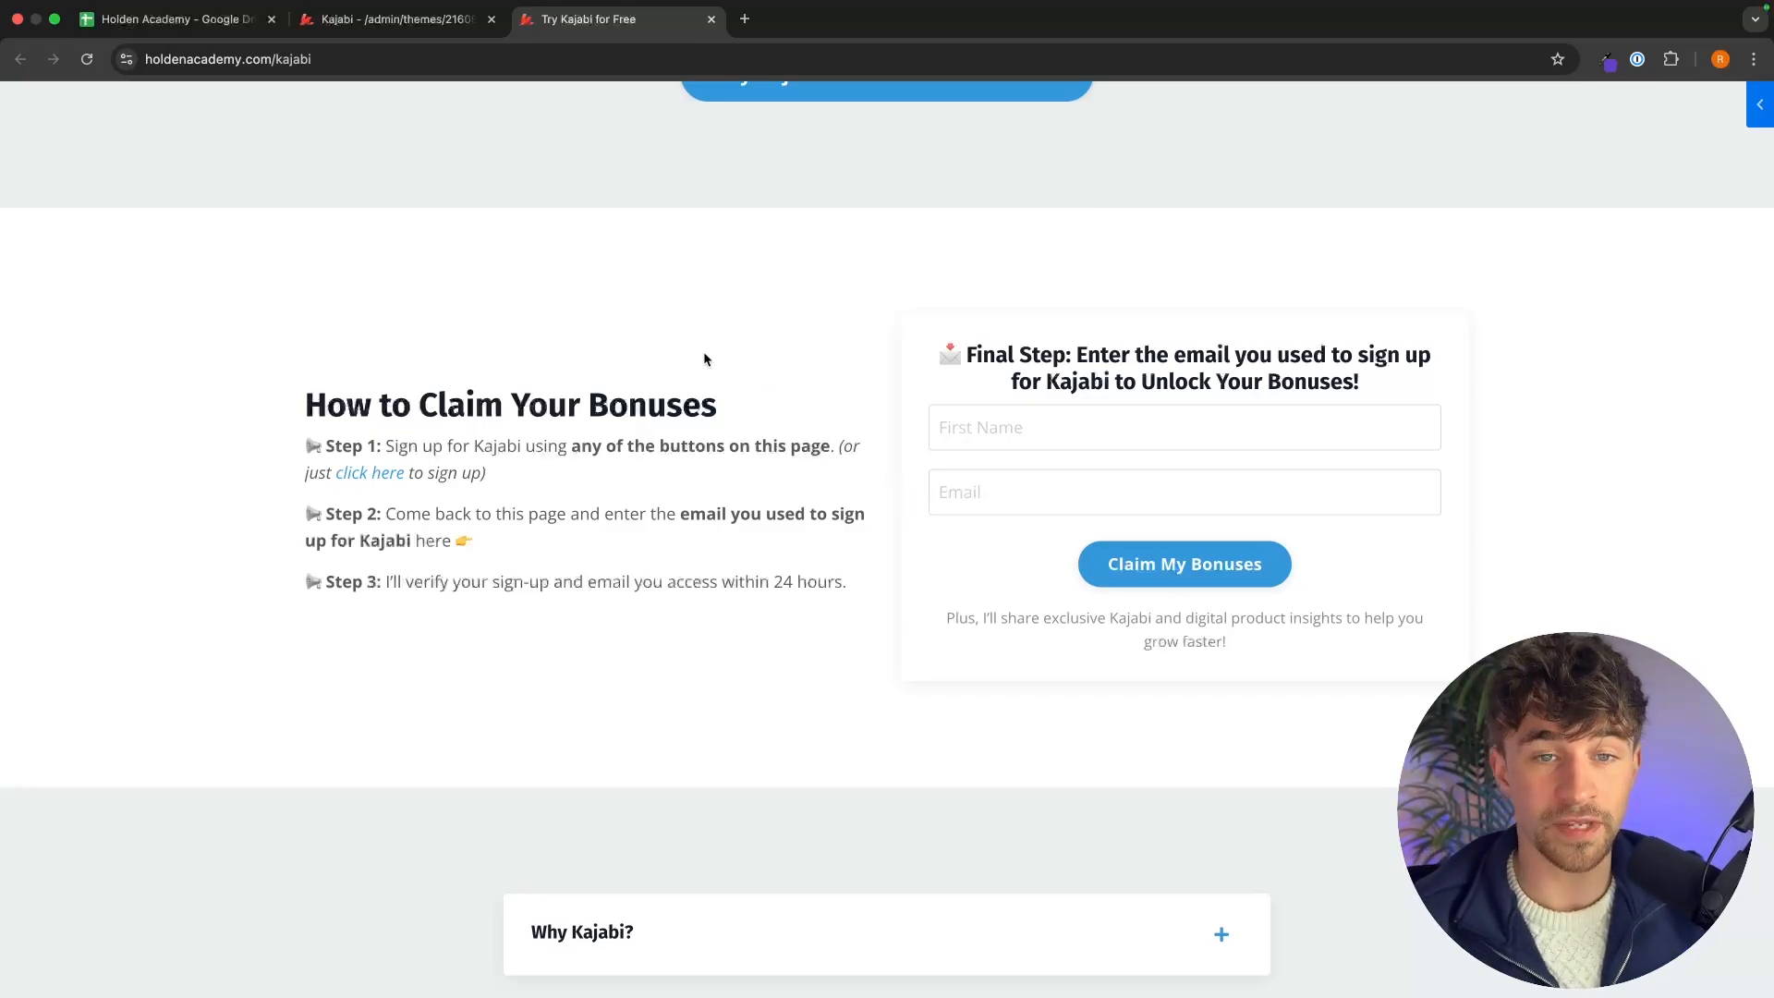
left_click(413, 28)
scroll(890, 517, "down", 5)
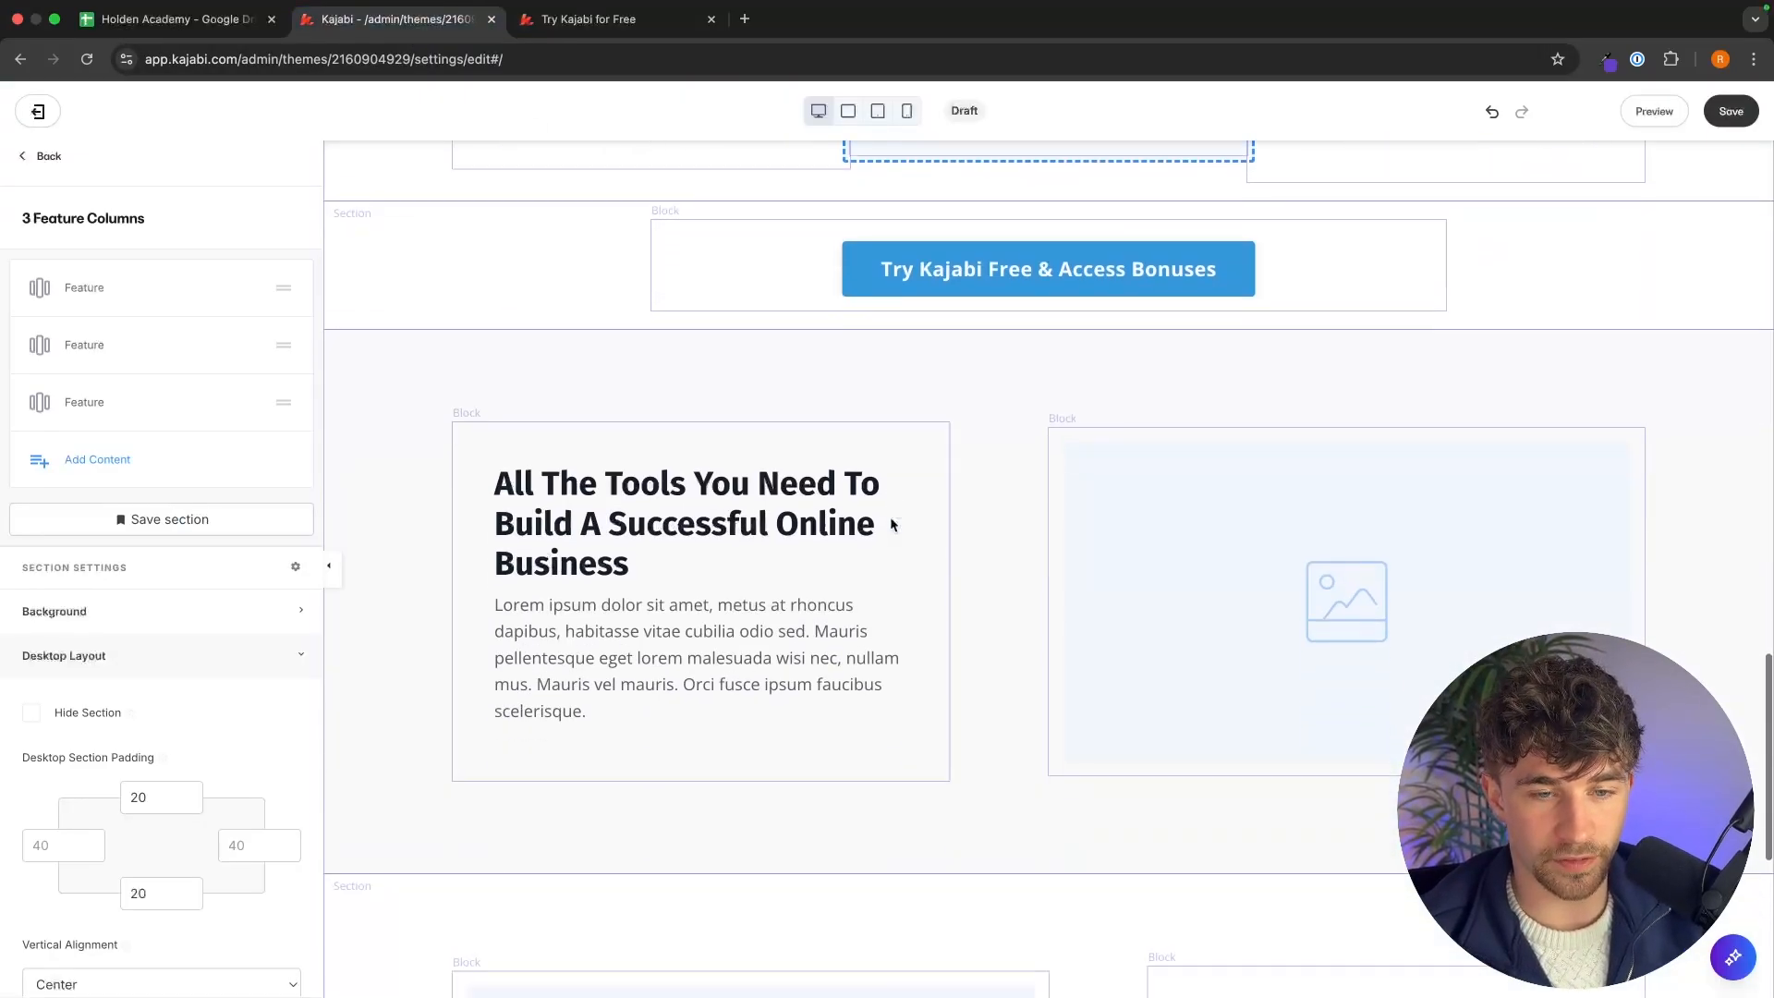
left_click(1223, 530)
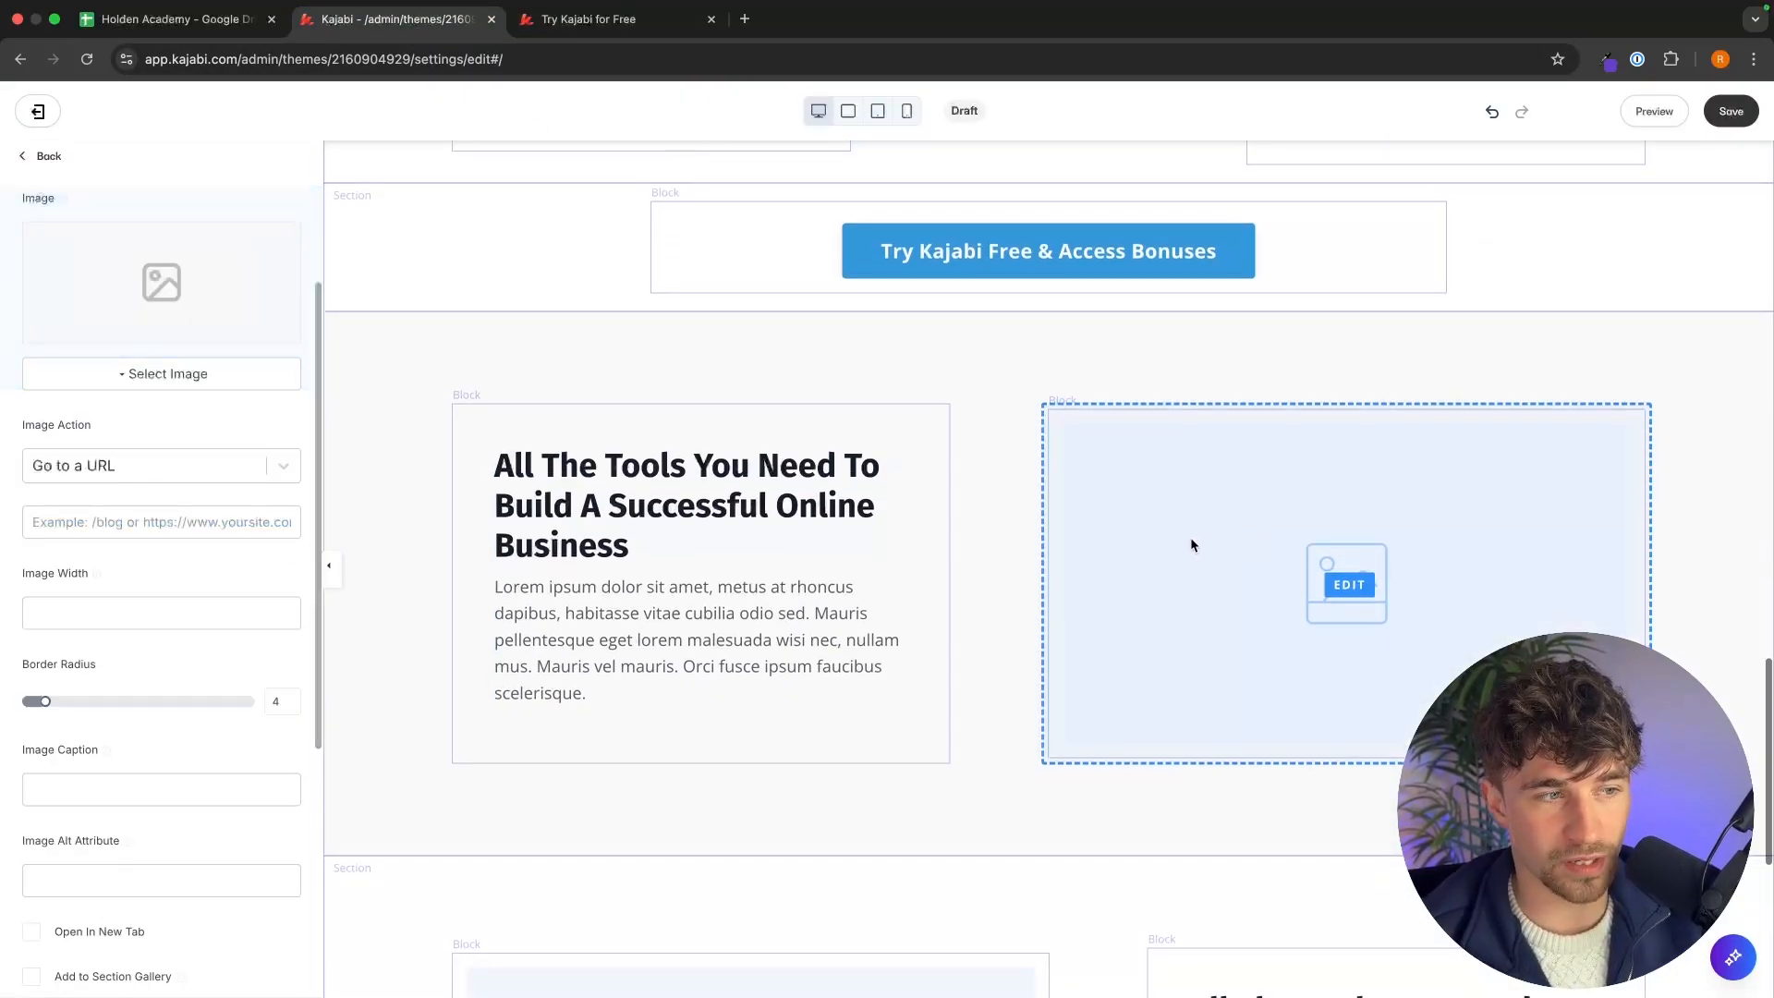
scroll(157, 702, "down", 5)
scroll(154, 705, "down", 1)
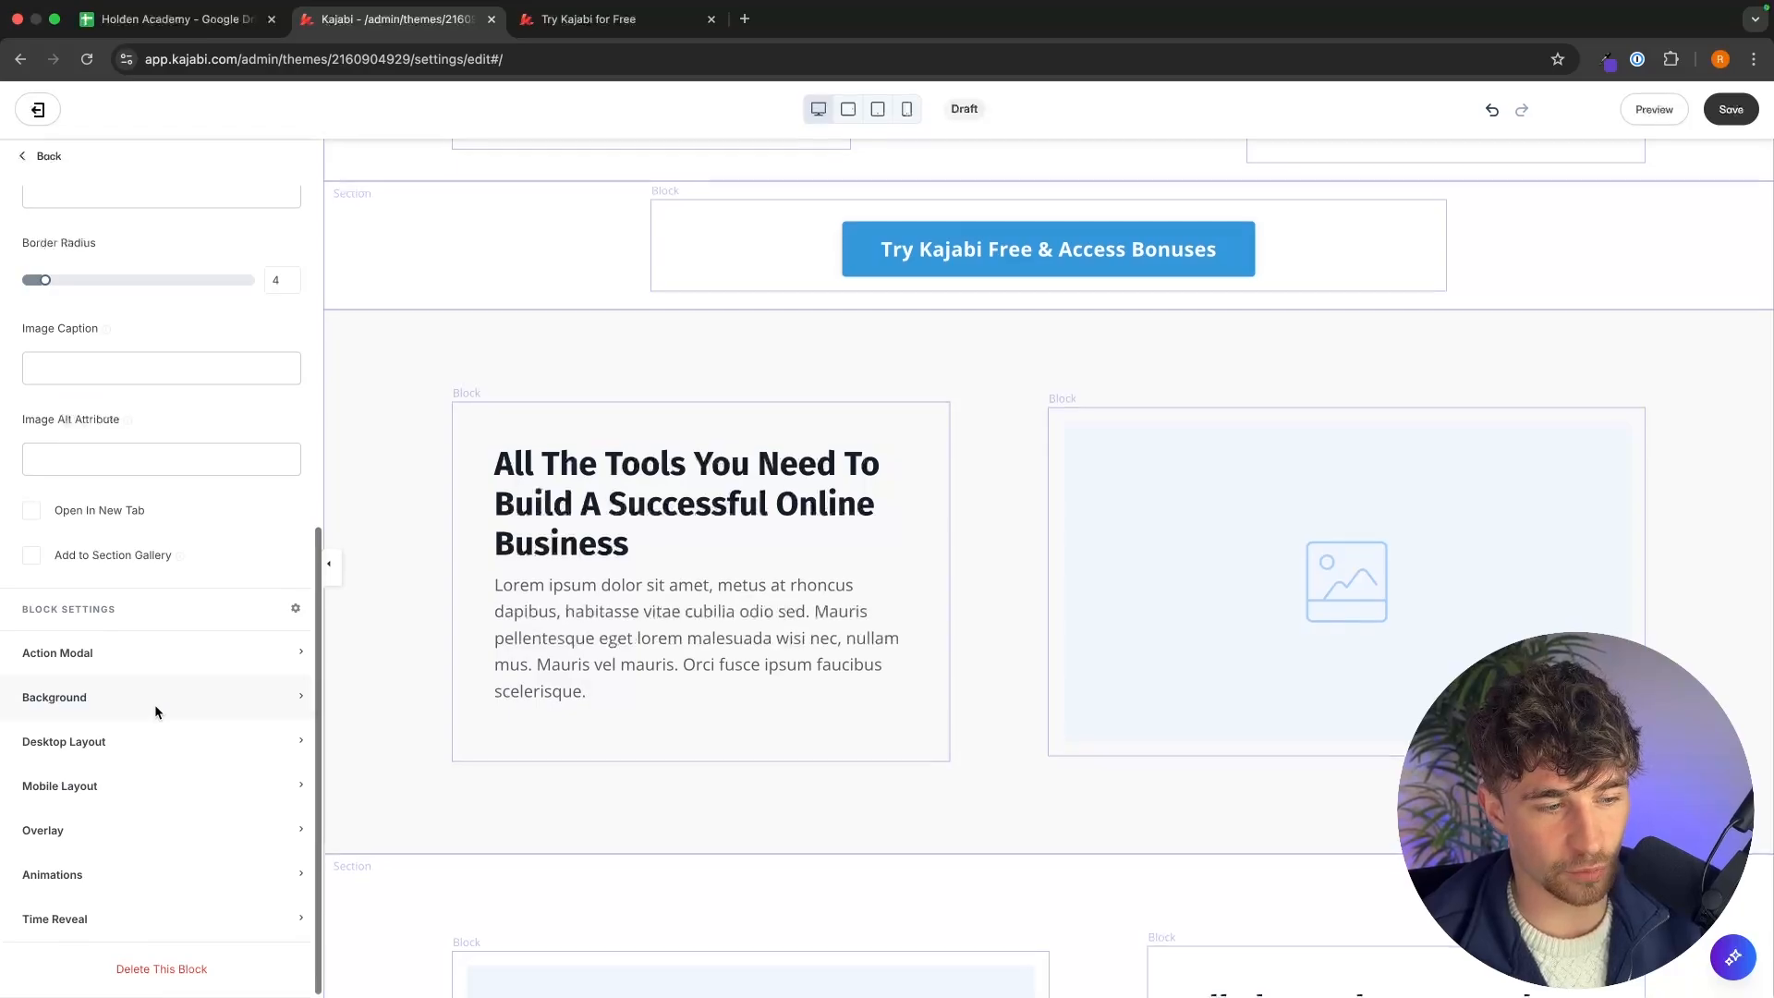
left_click(175, 970)
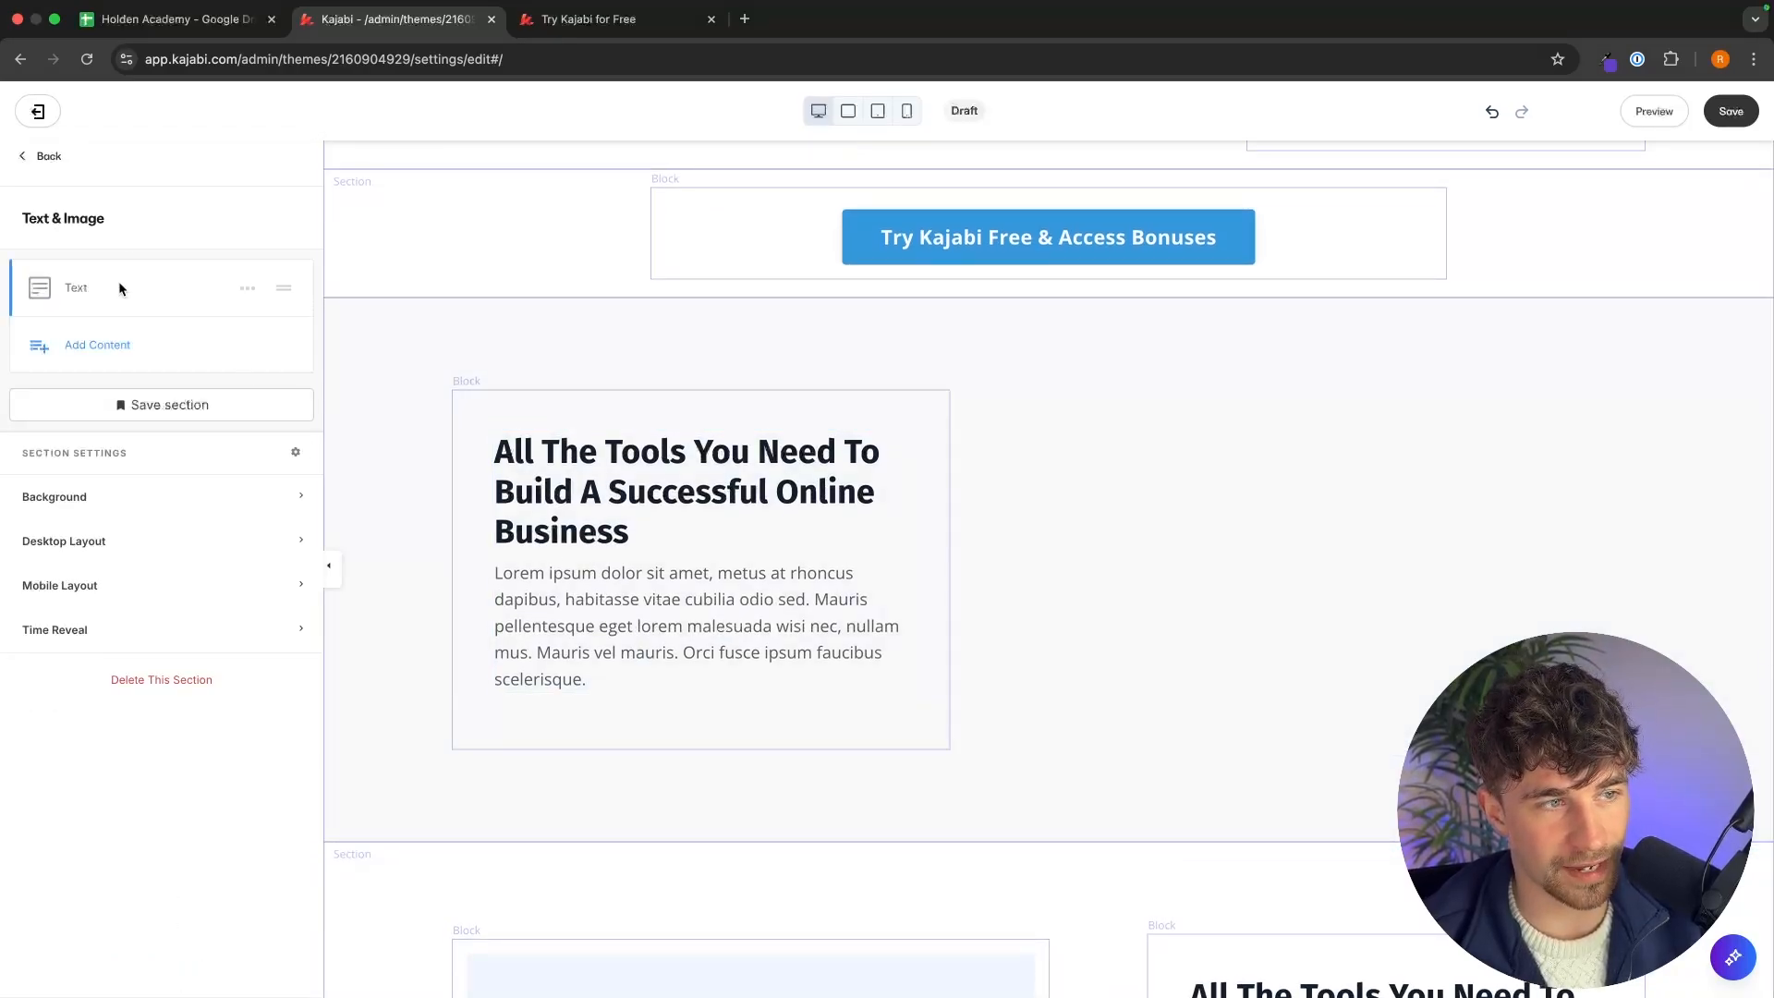
Add a Form block to that Text & Image section.
left_click(97, 345)
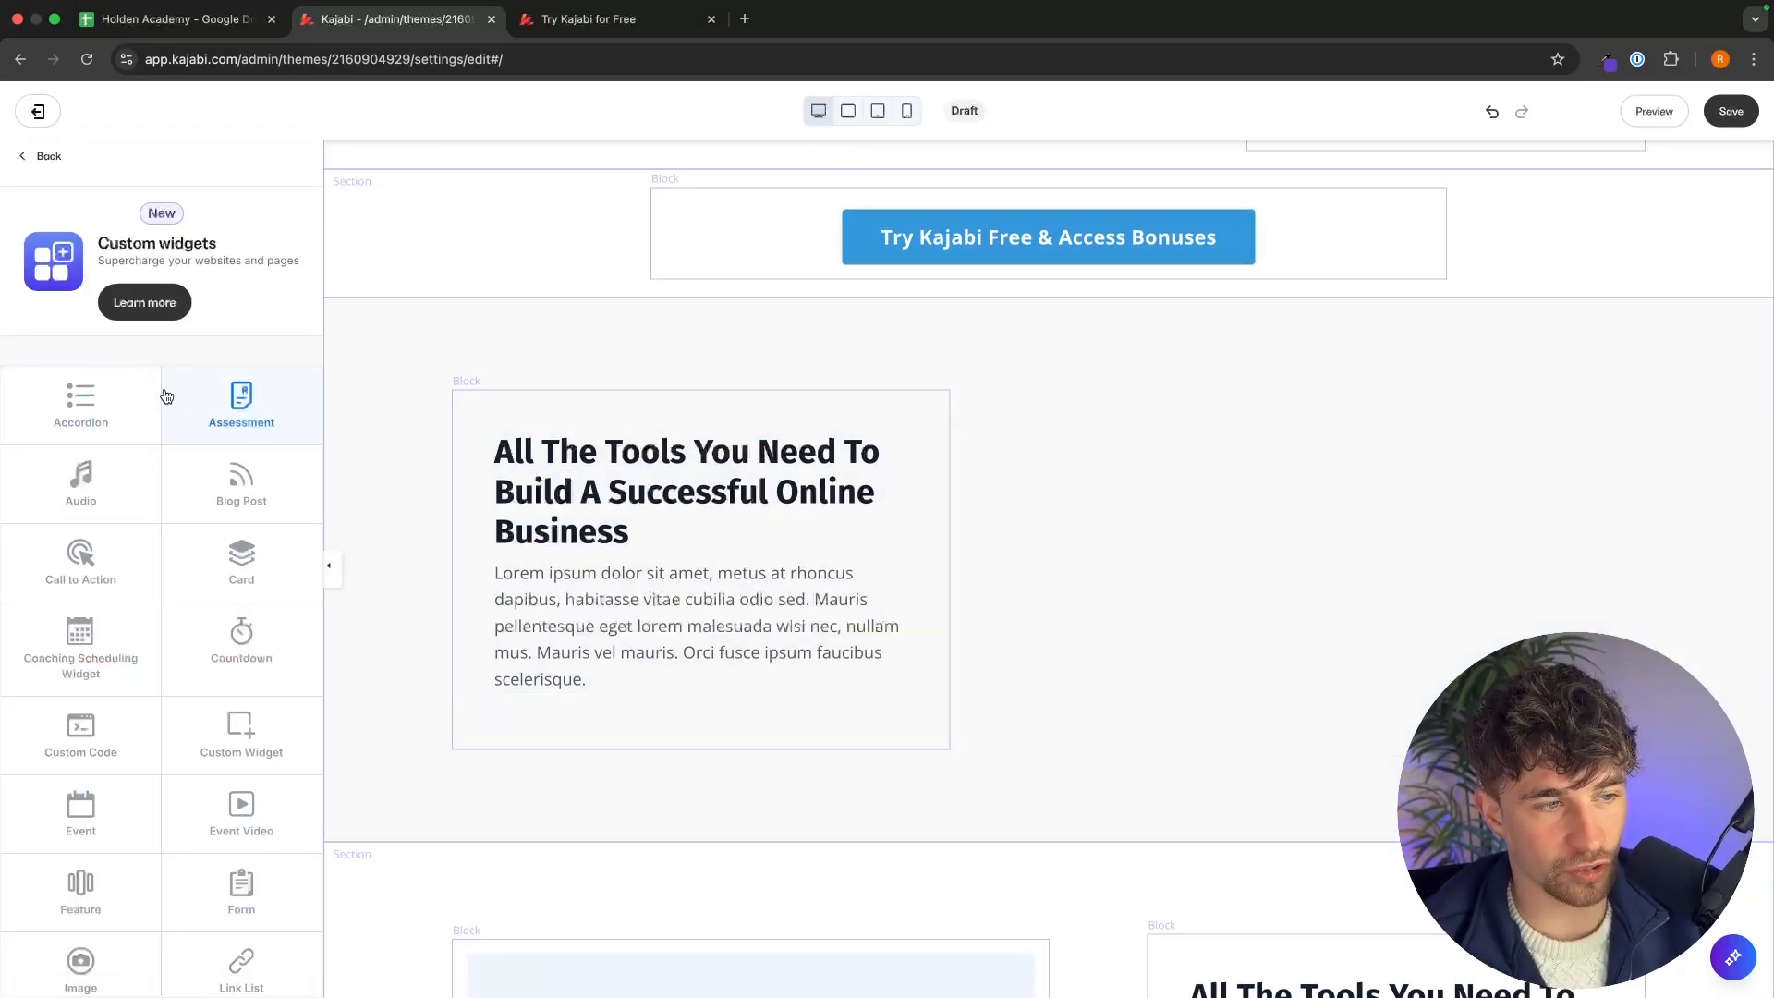
scroll(166, 397, "down", 5)
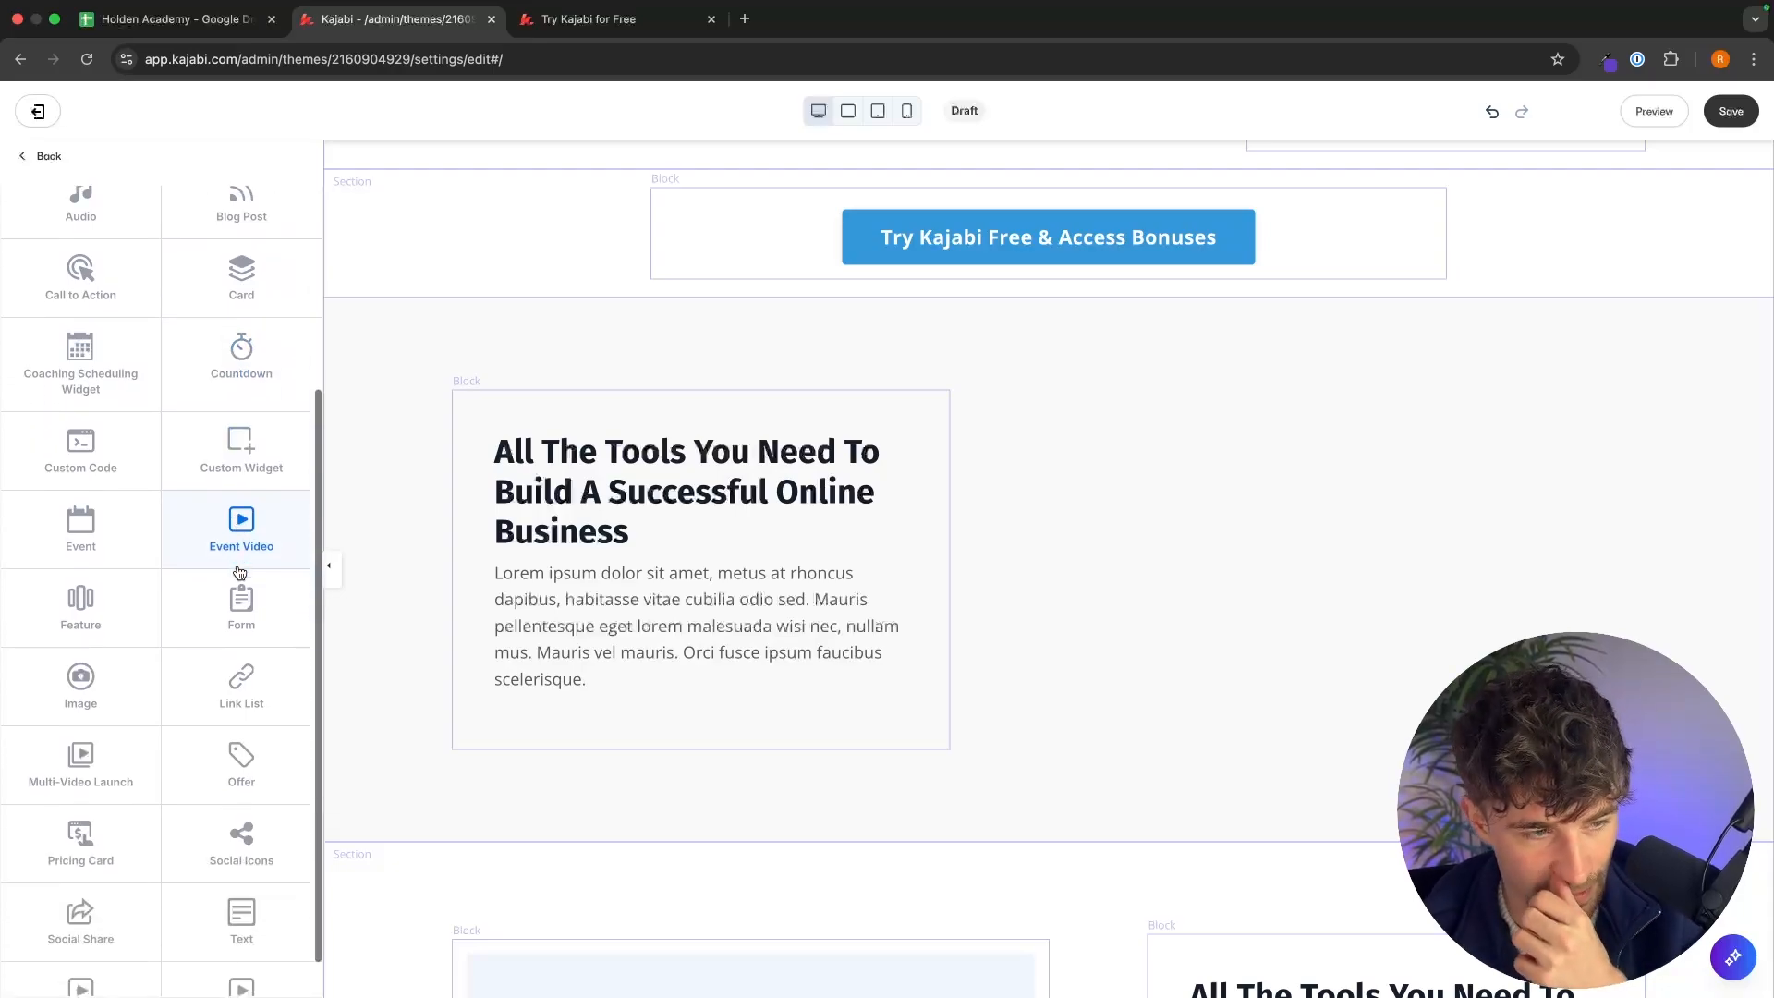
left_click(241, 606)
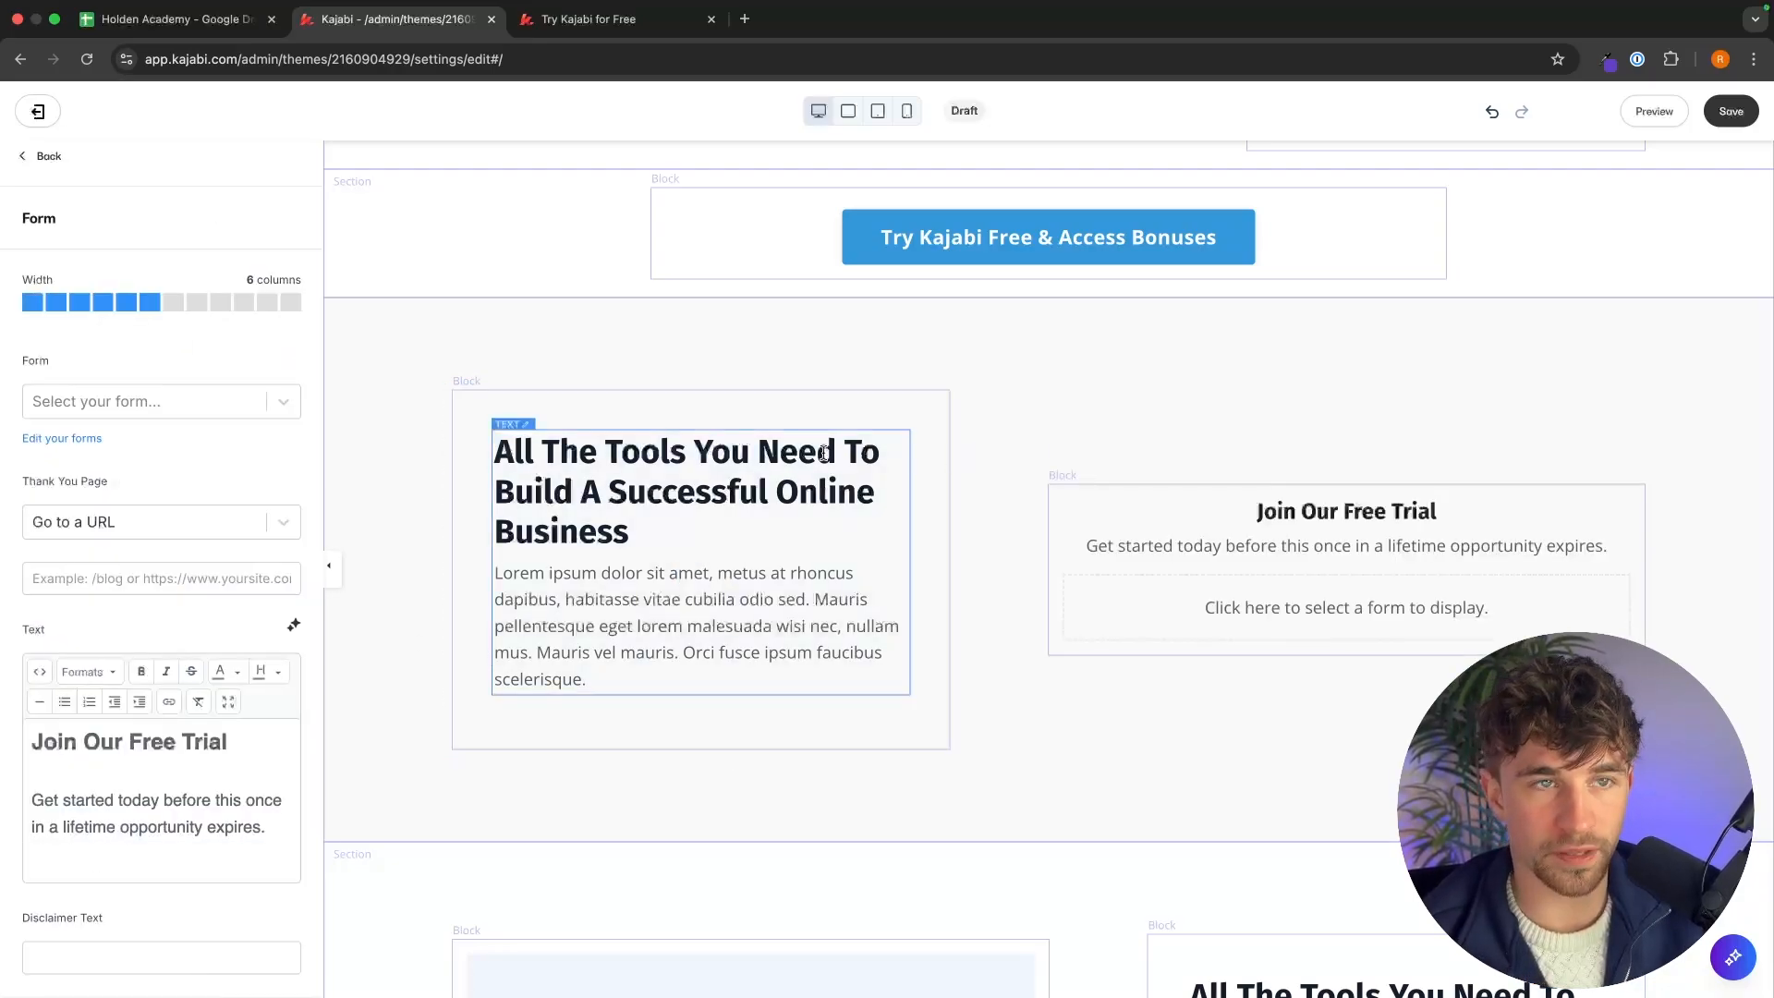
Copy the How to Claim Your Bonuses text from the reference page and paste it over the section's text block.
left_click(636, 31)
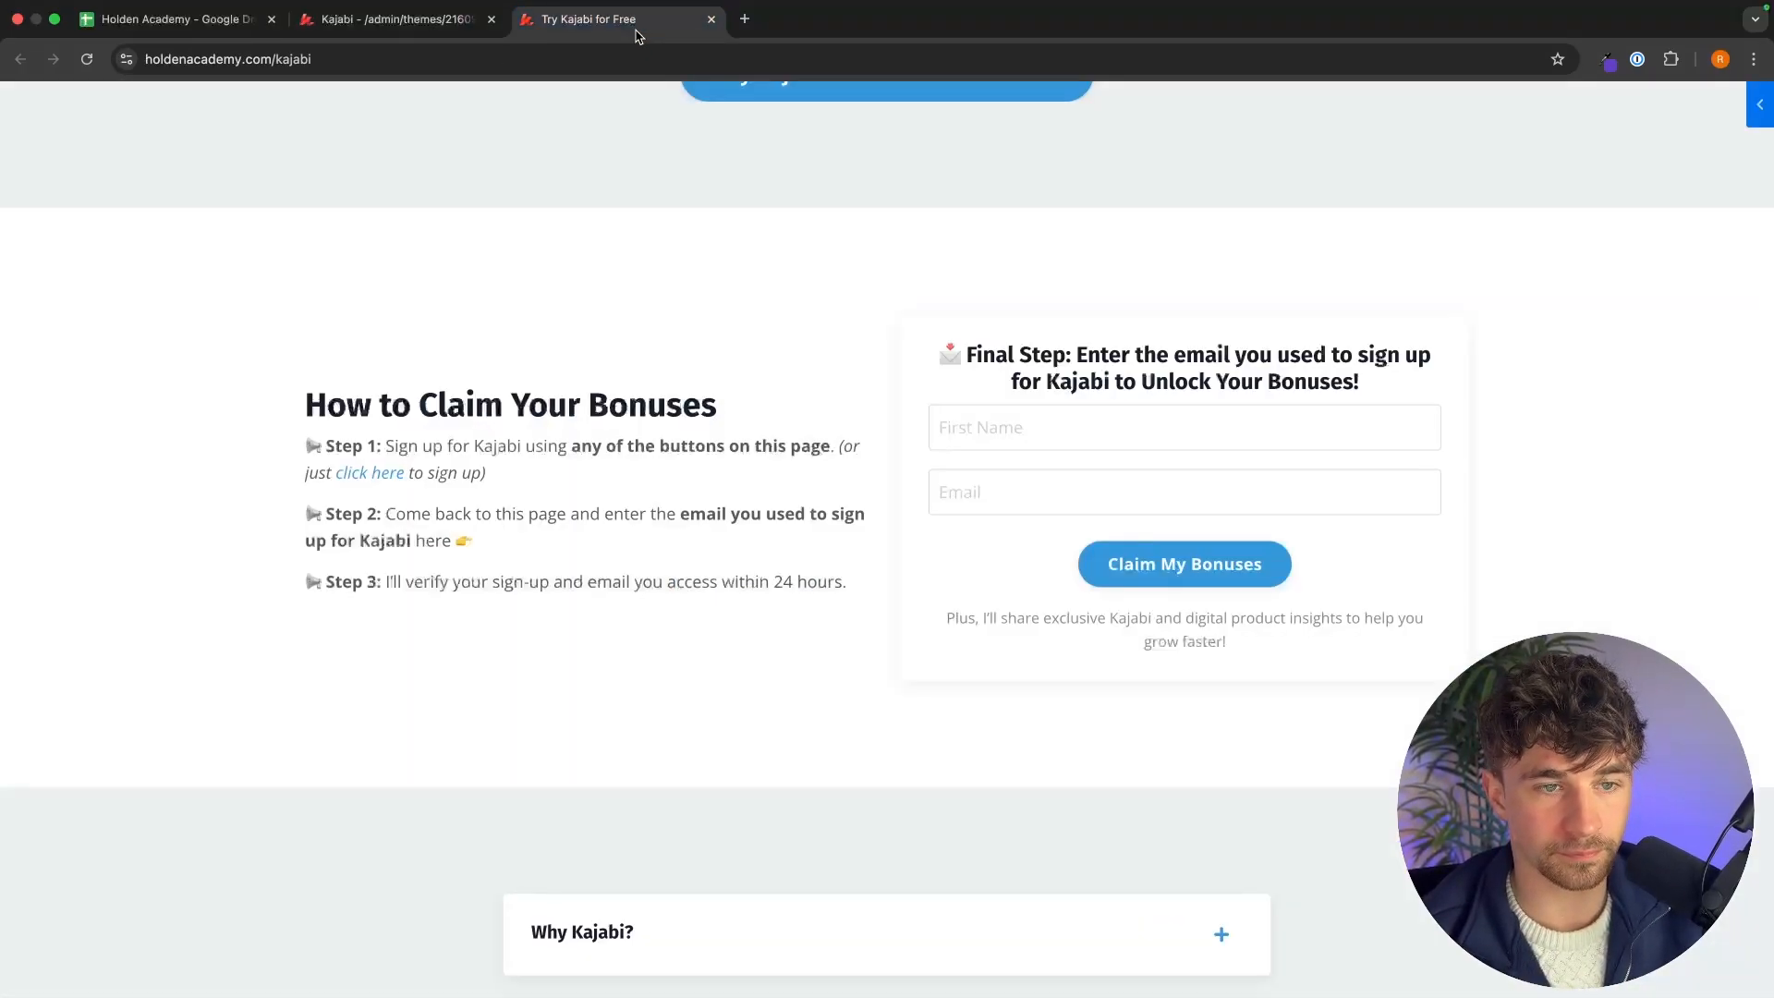
triple_click(843, 580)
left_click_drag(854, 590, 292, 385)
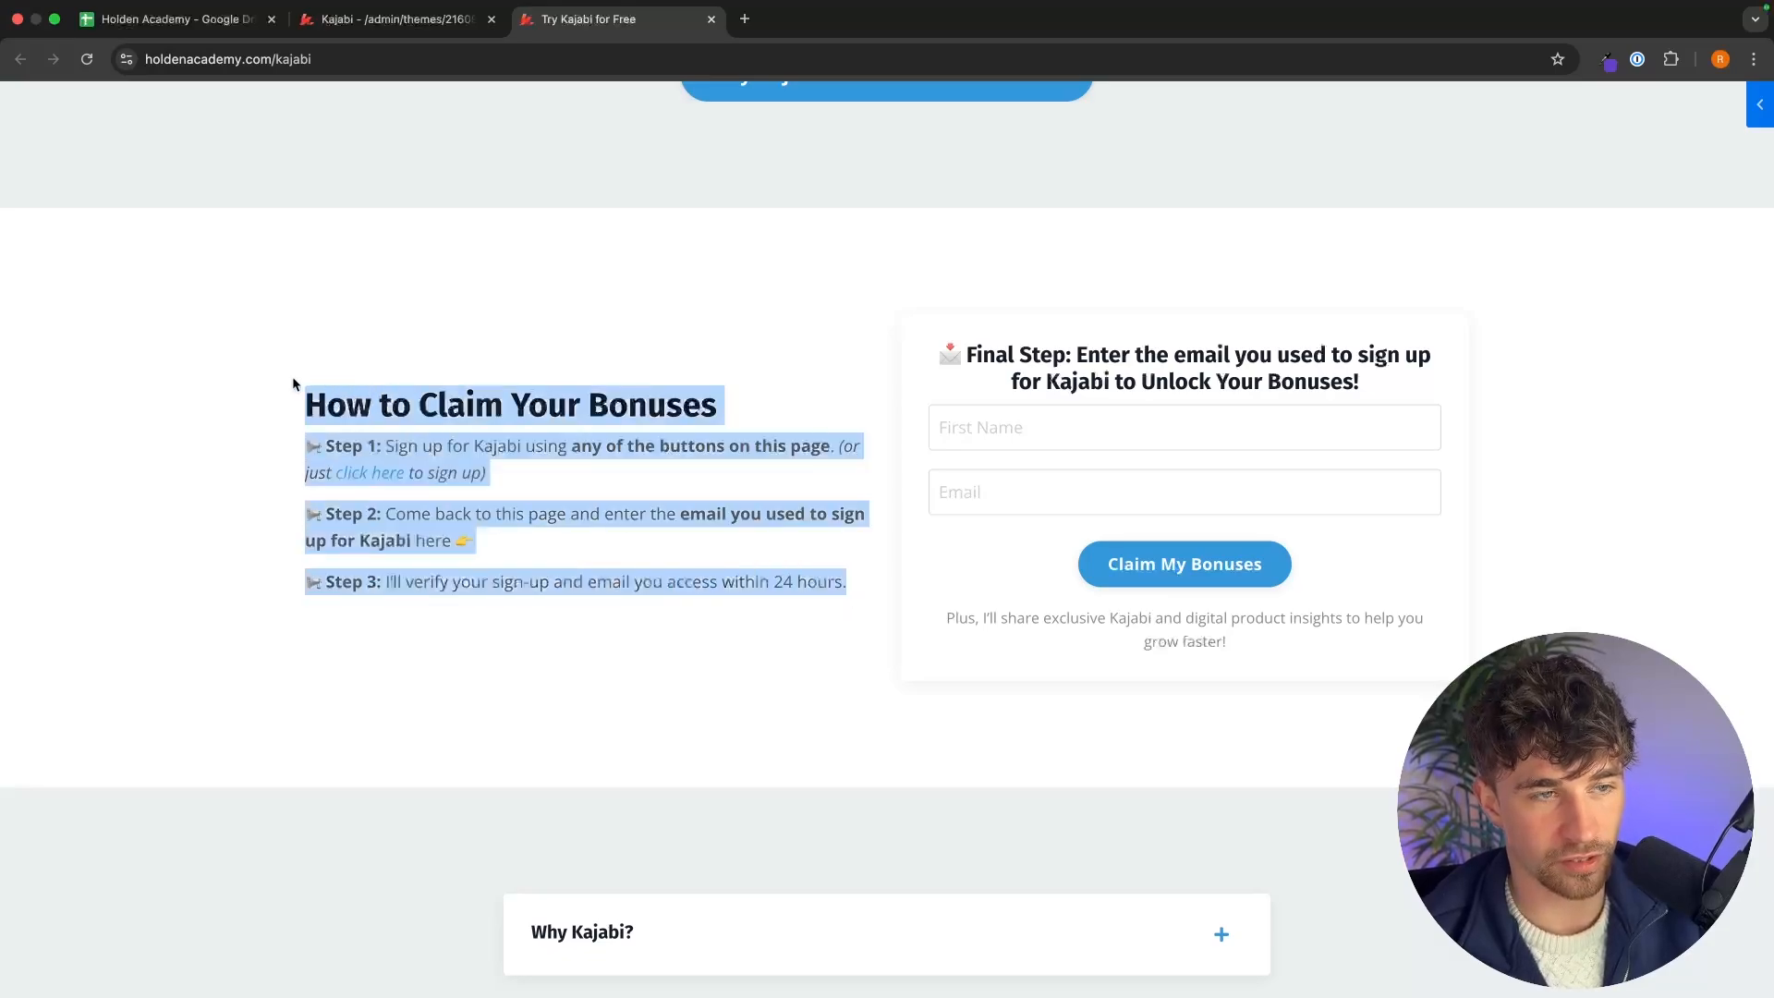
left_click(379, 20)
left_click(698, 651)
left_click_drag(629, 682, 513, 499)
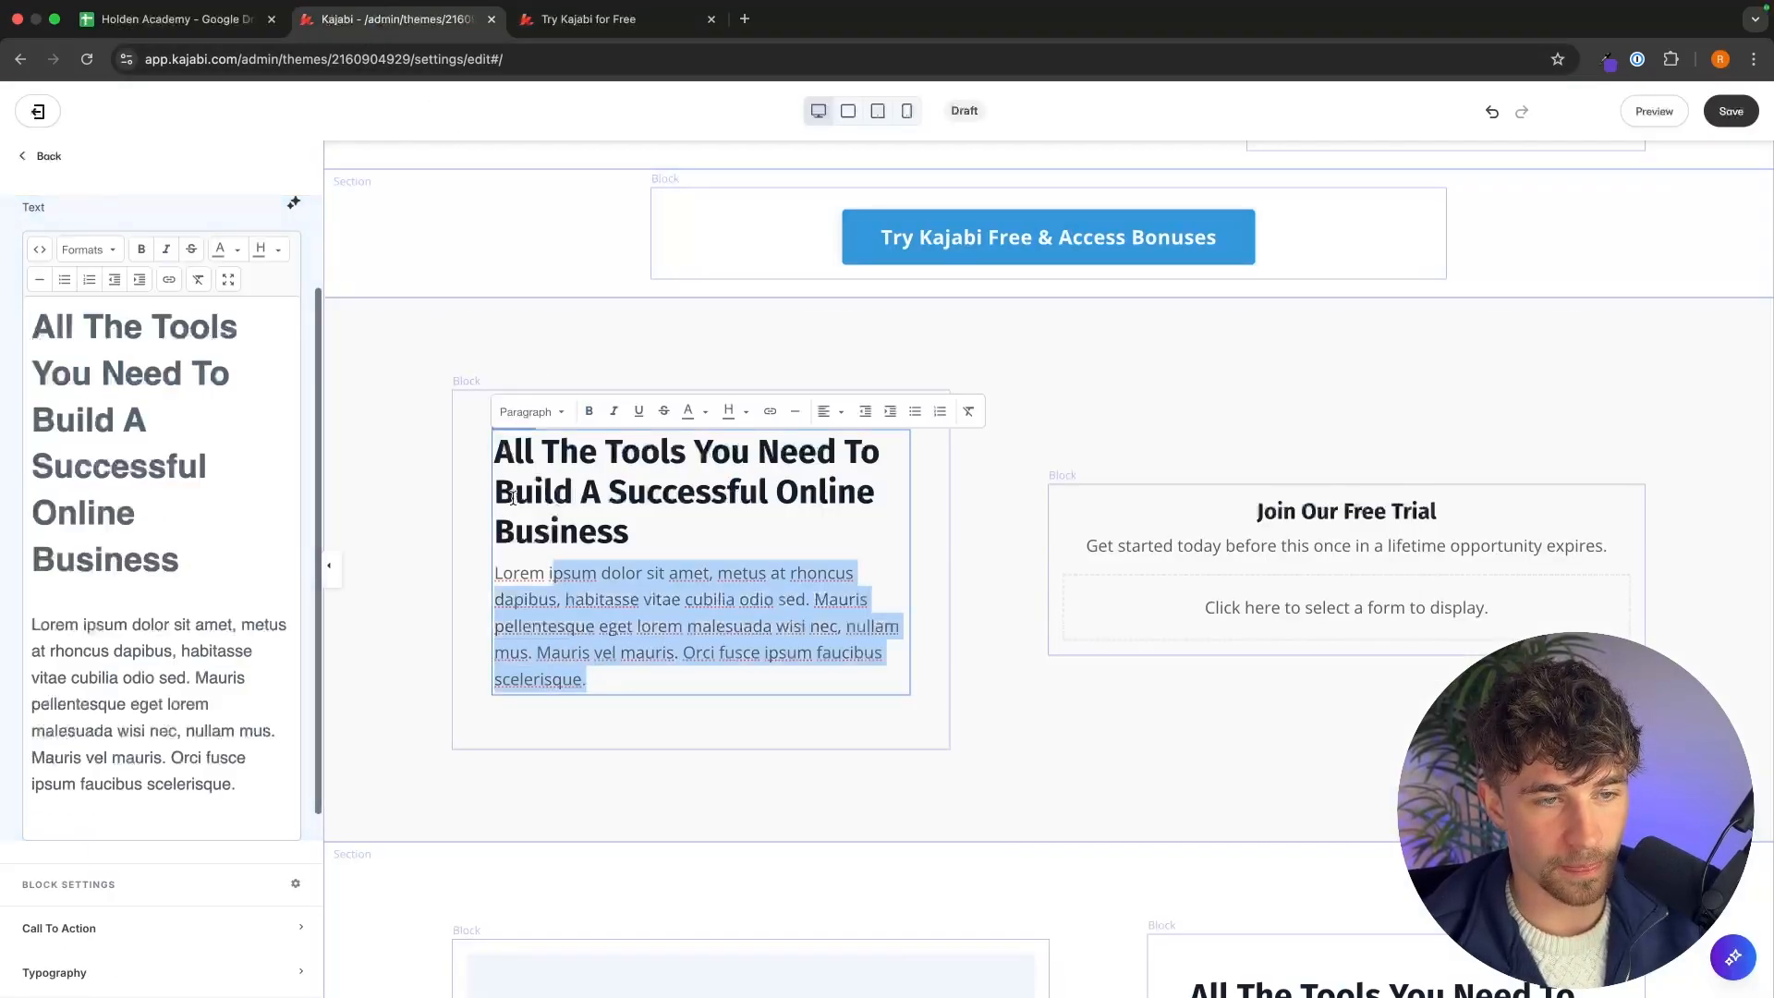
key("super+a")
key("super+v")
Copy the Final Step heading from the reference page and paste it over the form block's heading and description.
key("ctrl+Tab")
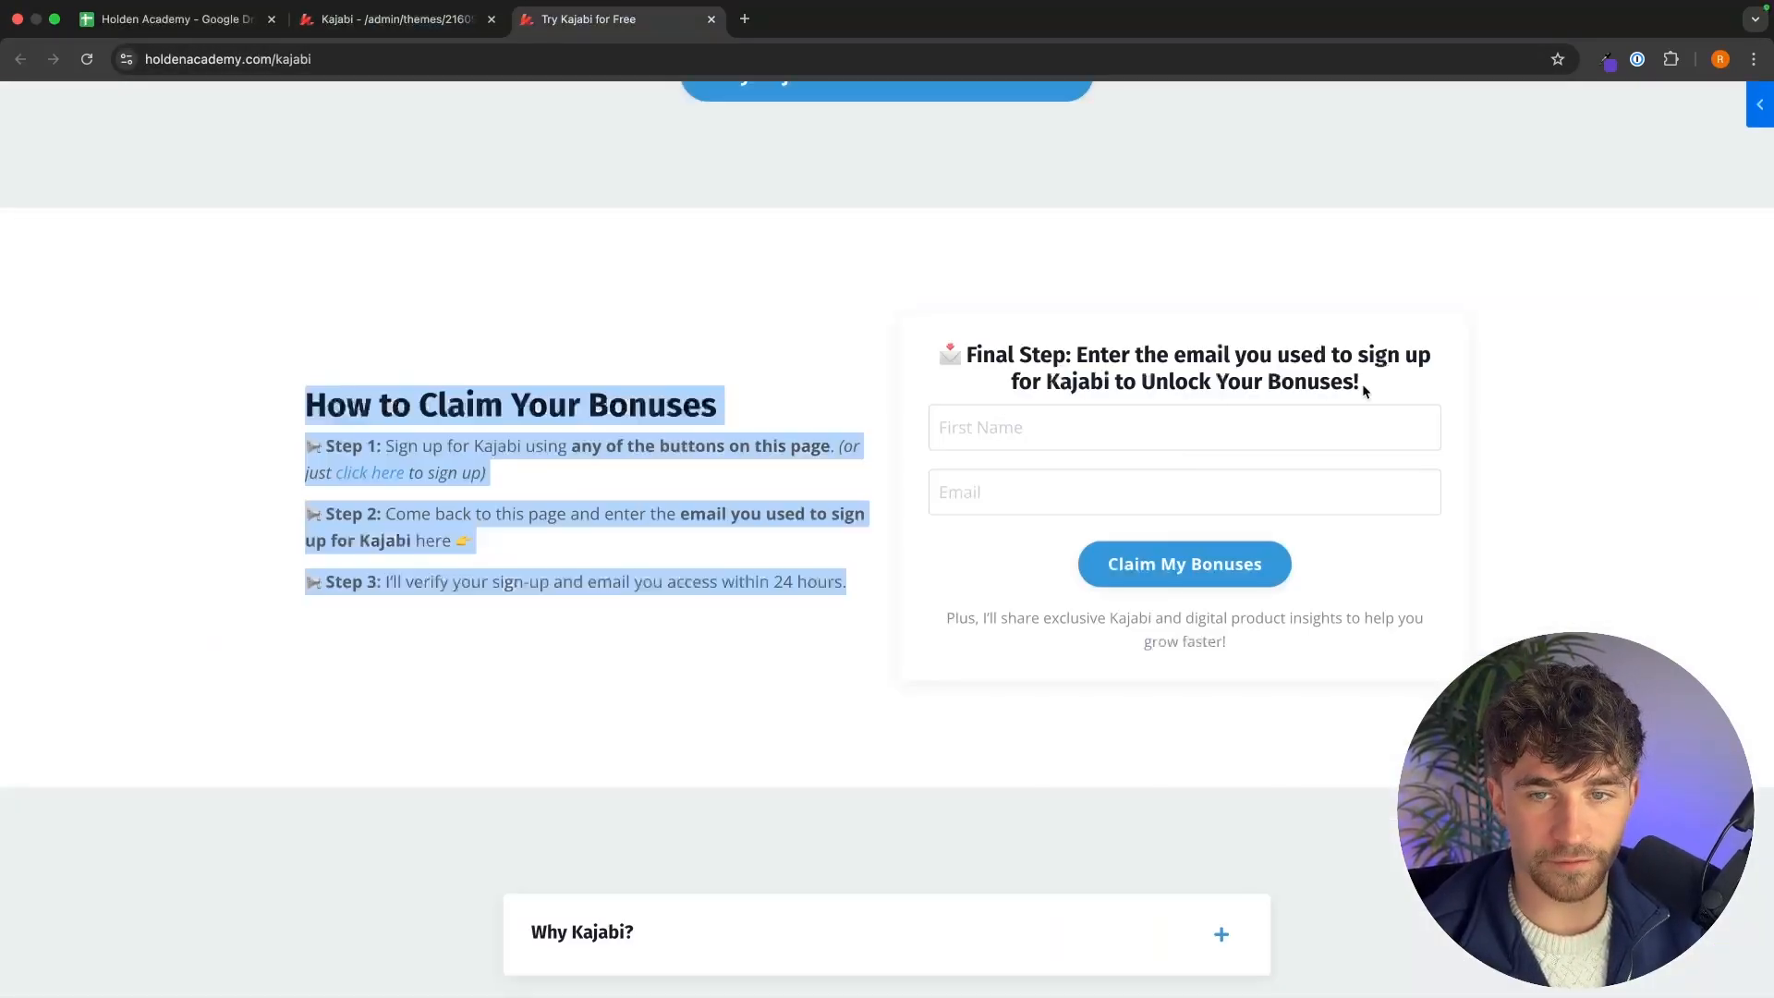
left_click_drag(1364, 391, 1001, 328)
key("super+c")
left_click(397, 19)
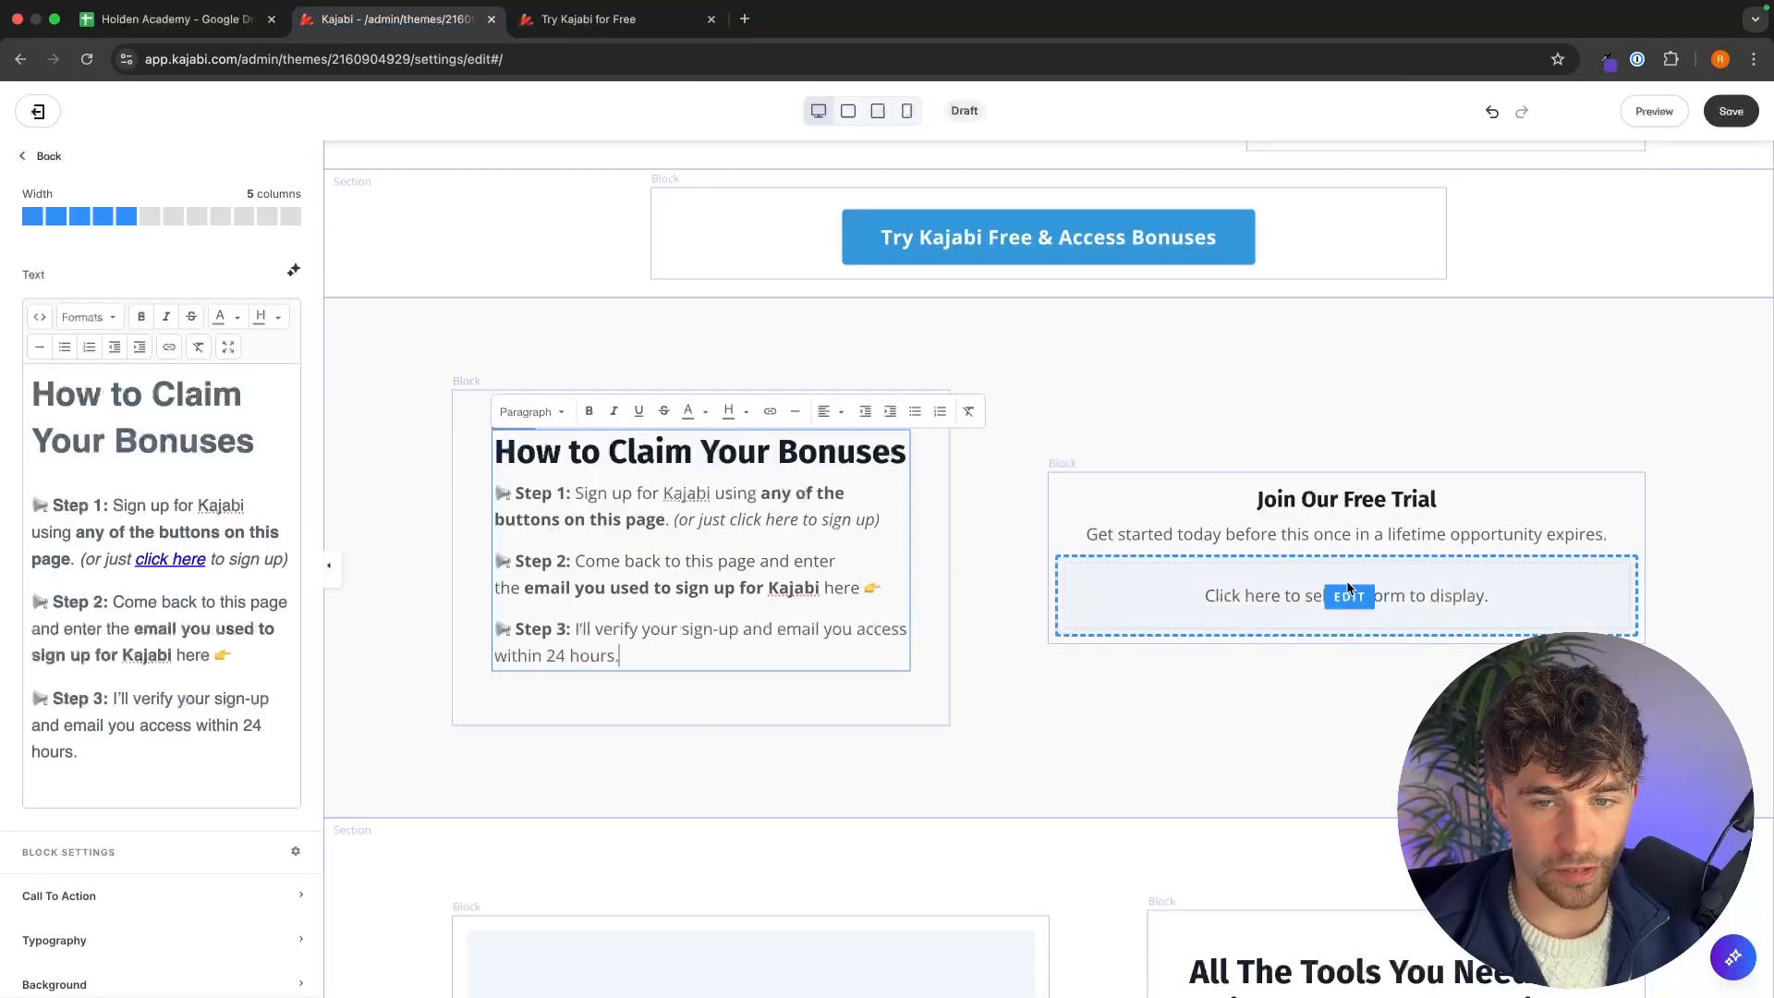
triple_click(1365, 500)
key("super+v")
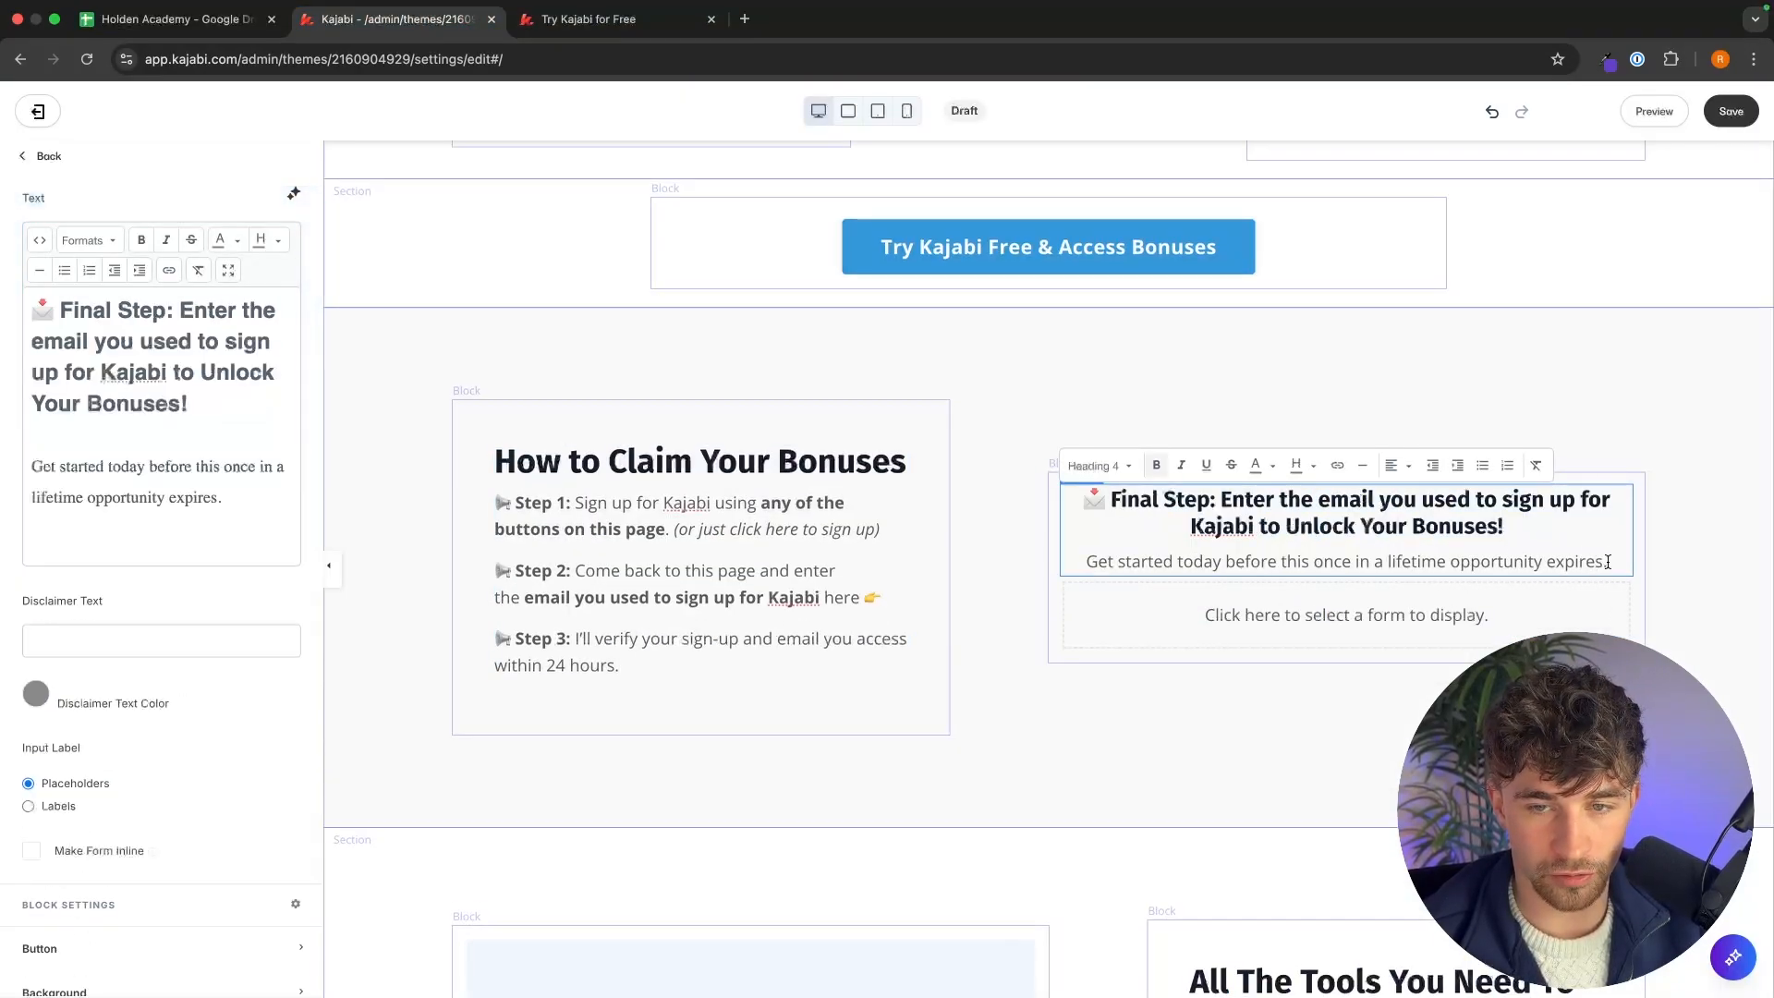
left_click_drag(1610, 562, 1160, 499)
key("super+v")
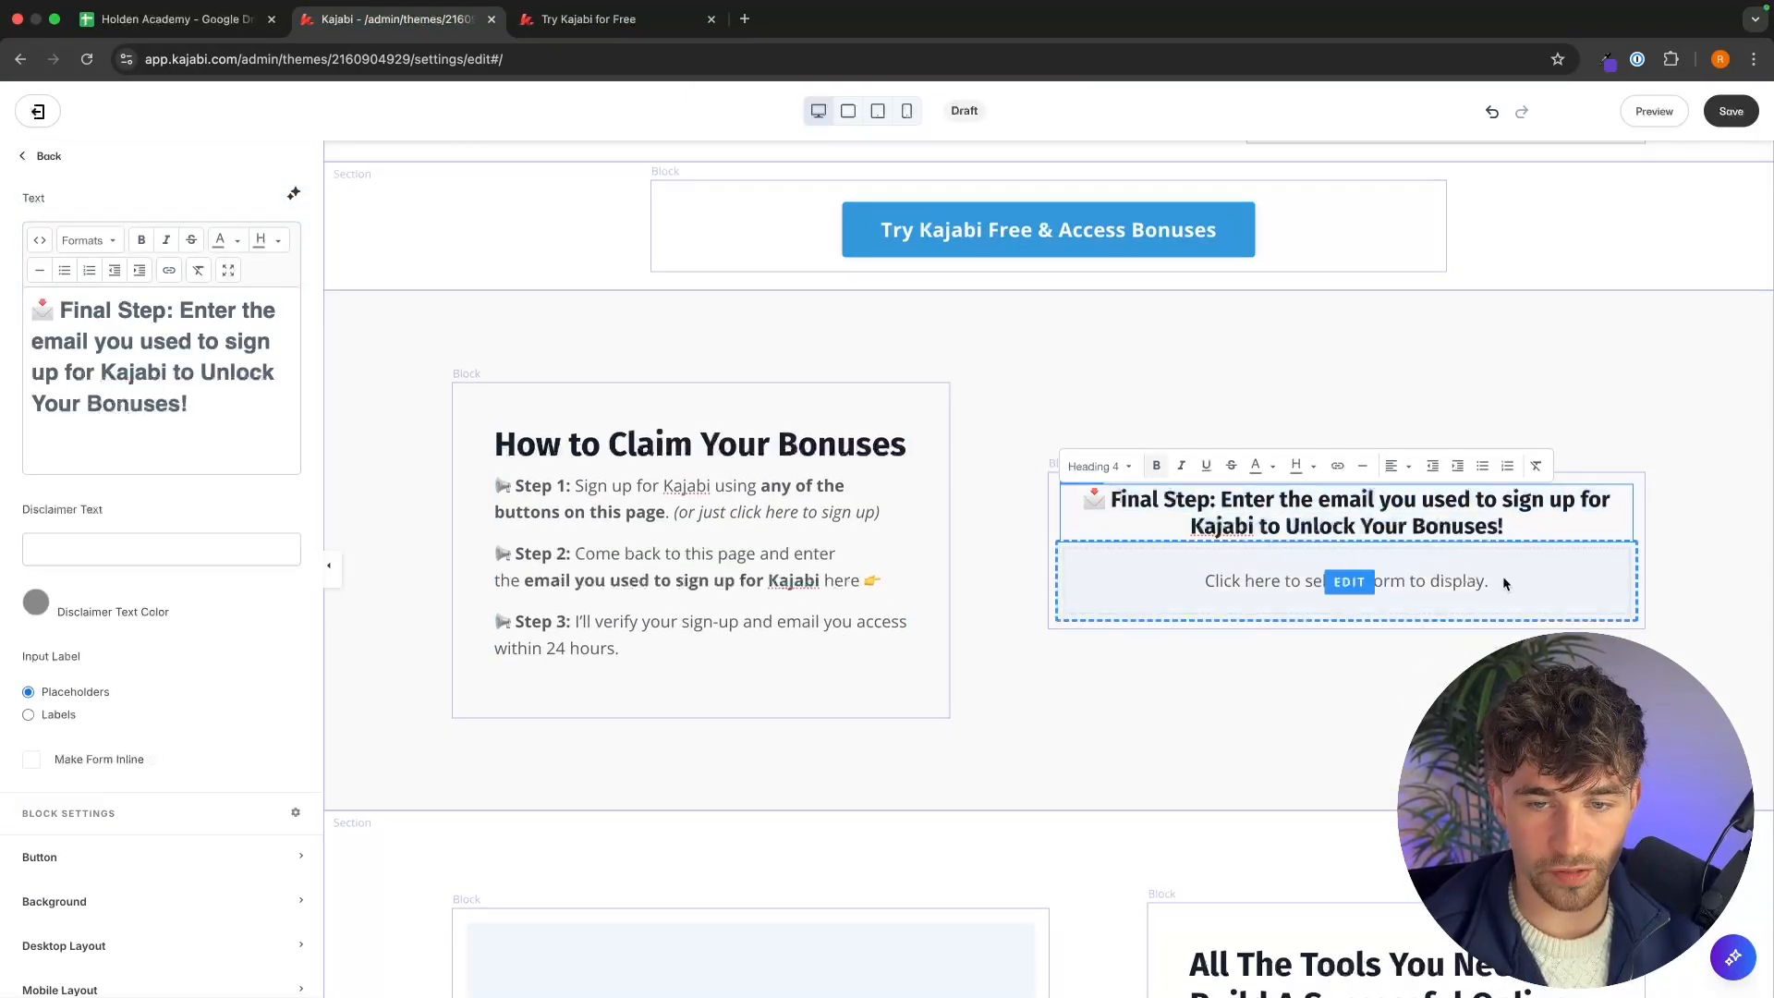
Connect the form block to the Kajabi Sign Up Form.
left_click(1503, 579)
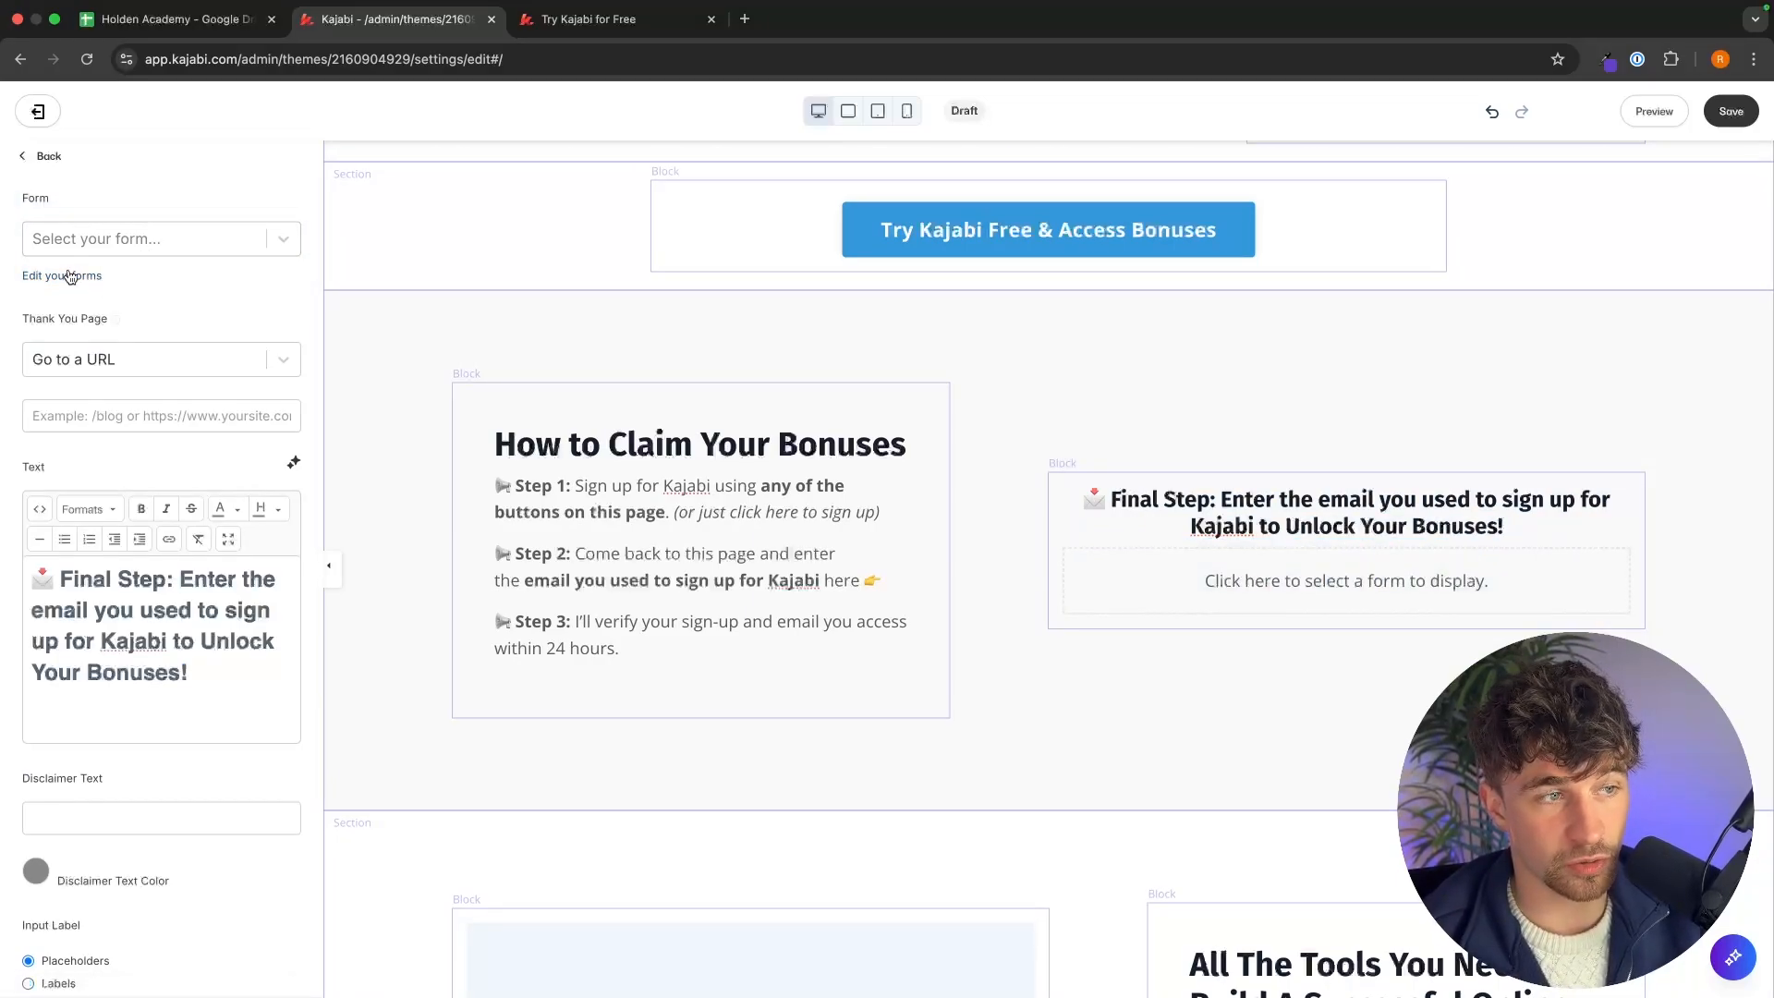
left_click(119, 240)
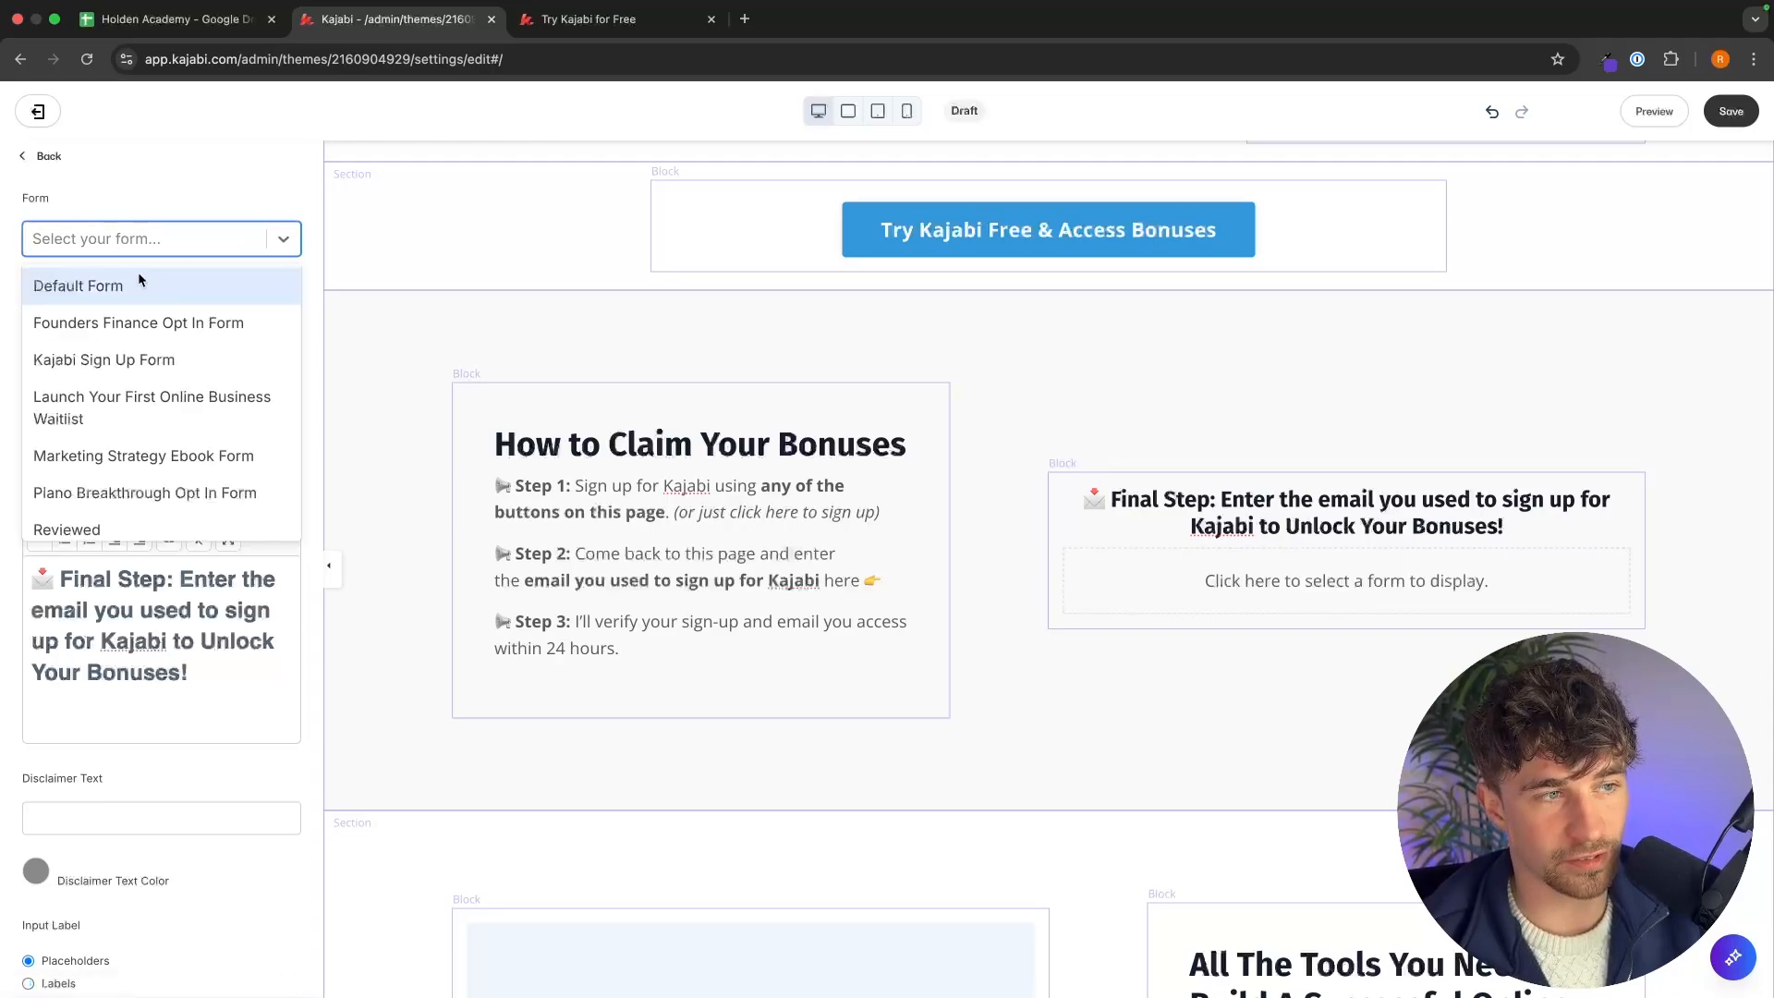
left_click(159, 359)
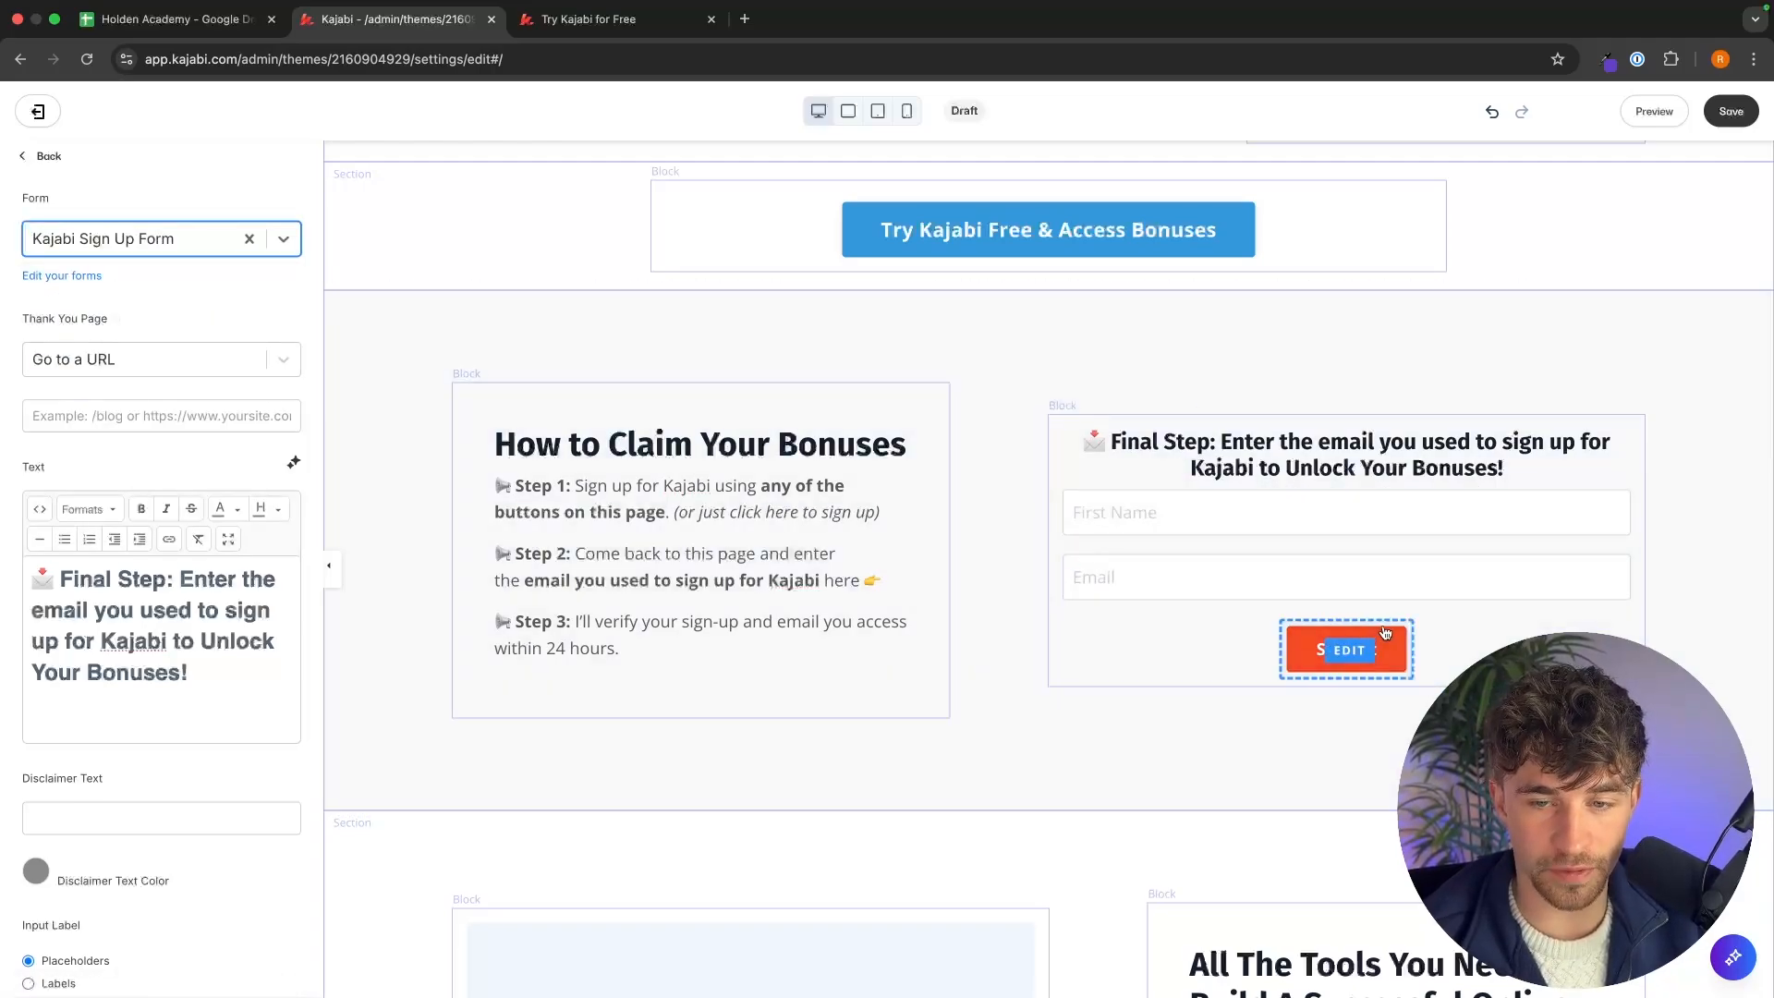
Set the form's submit button background colour to blue.
scroll(181, 560, "down", 5)
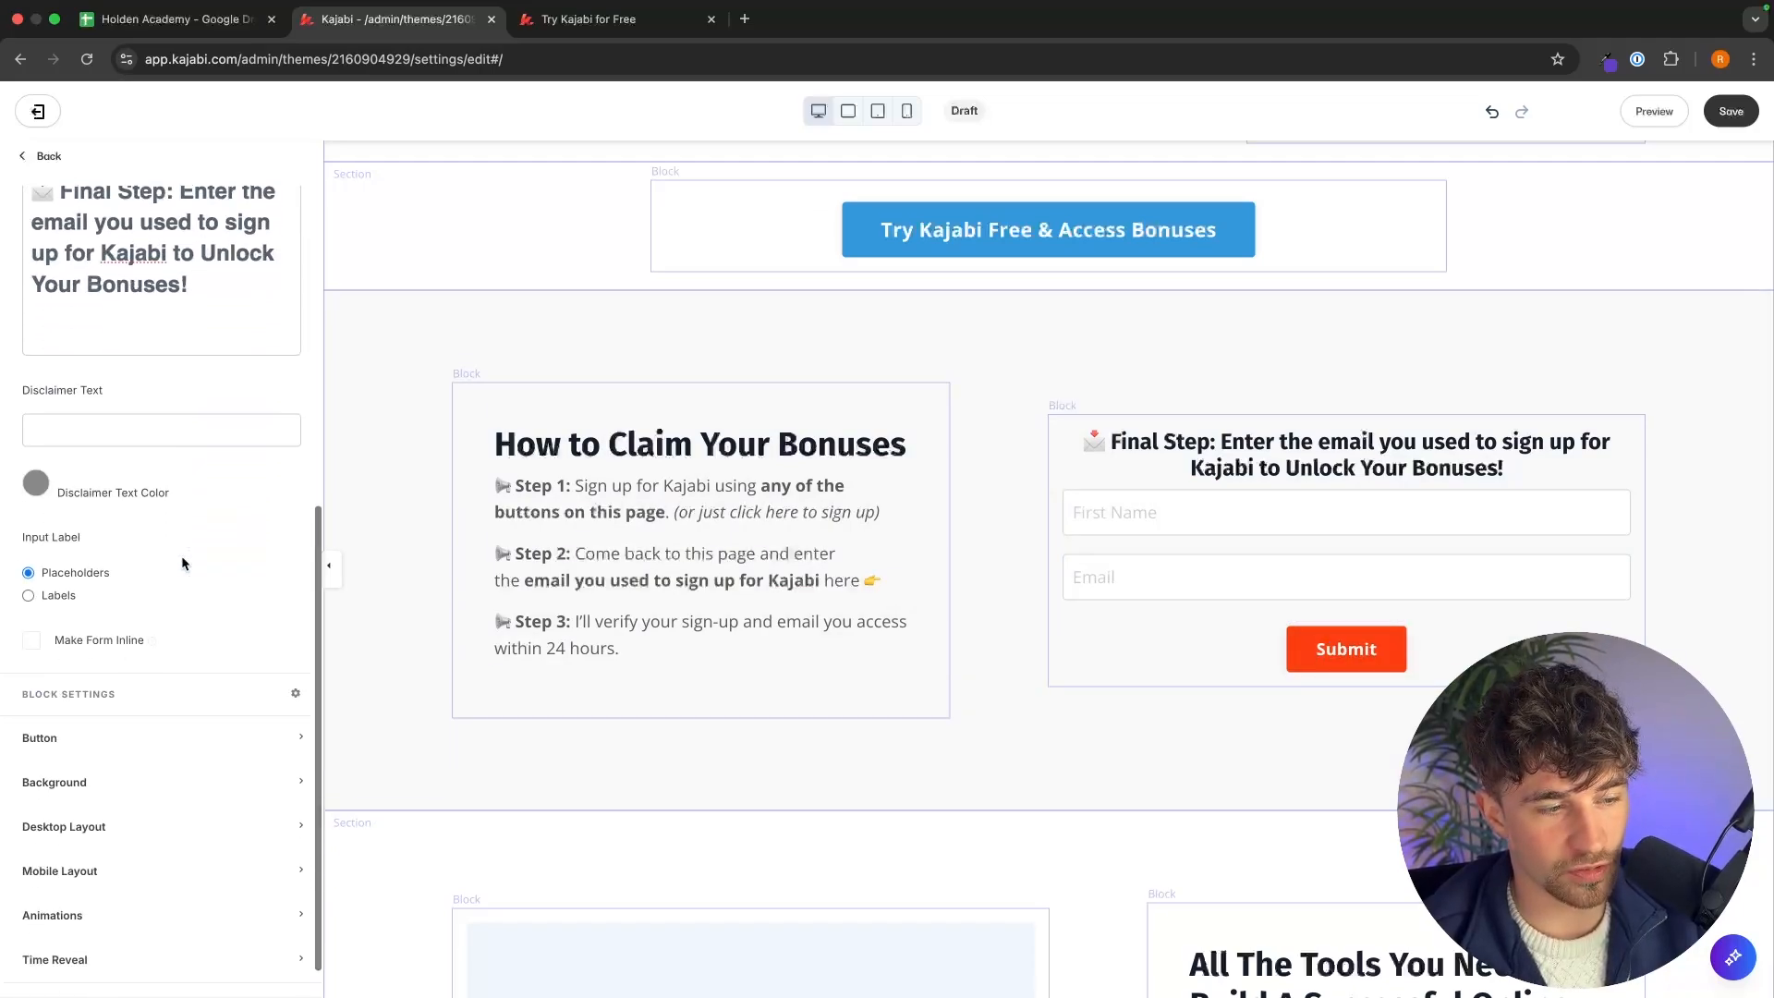
left_click(108, 712)
scroll(110, 715, "down", 3)
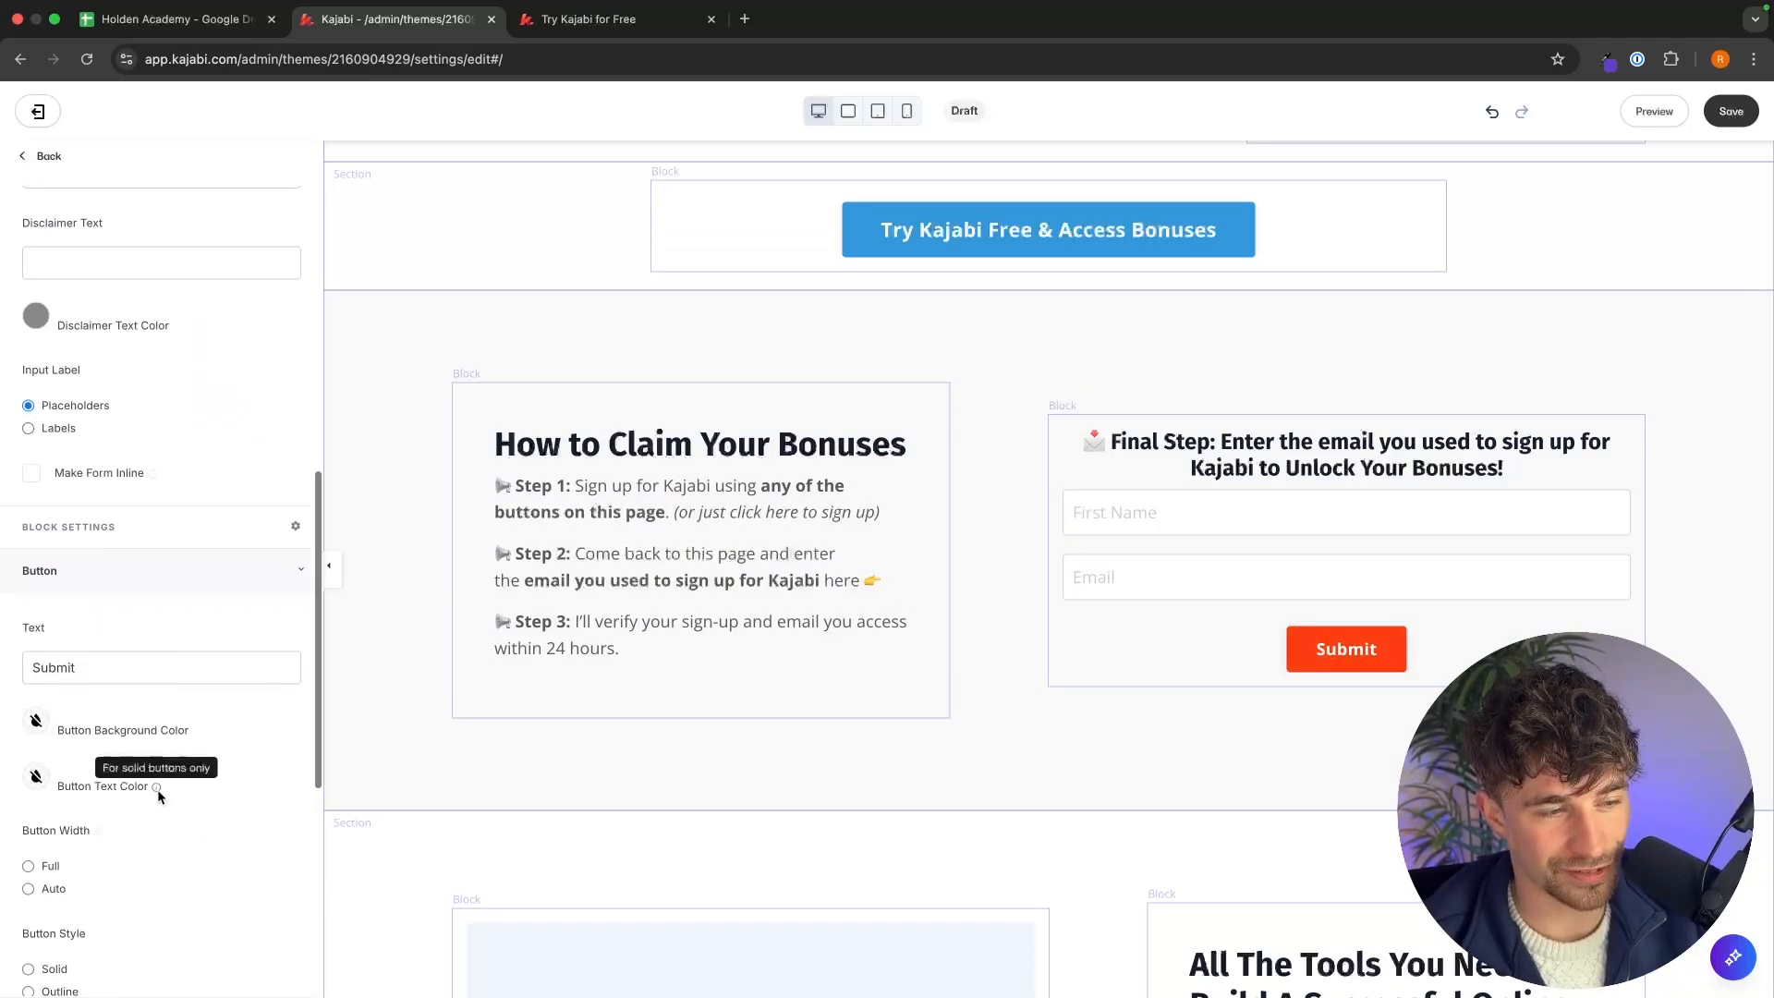
left_click(38, 640)
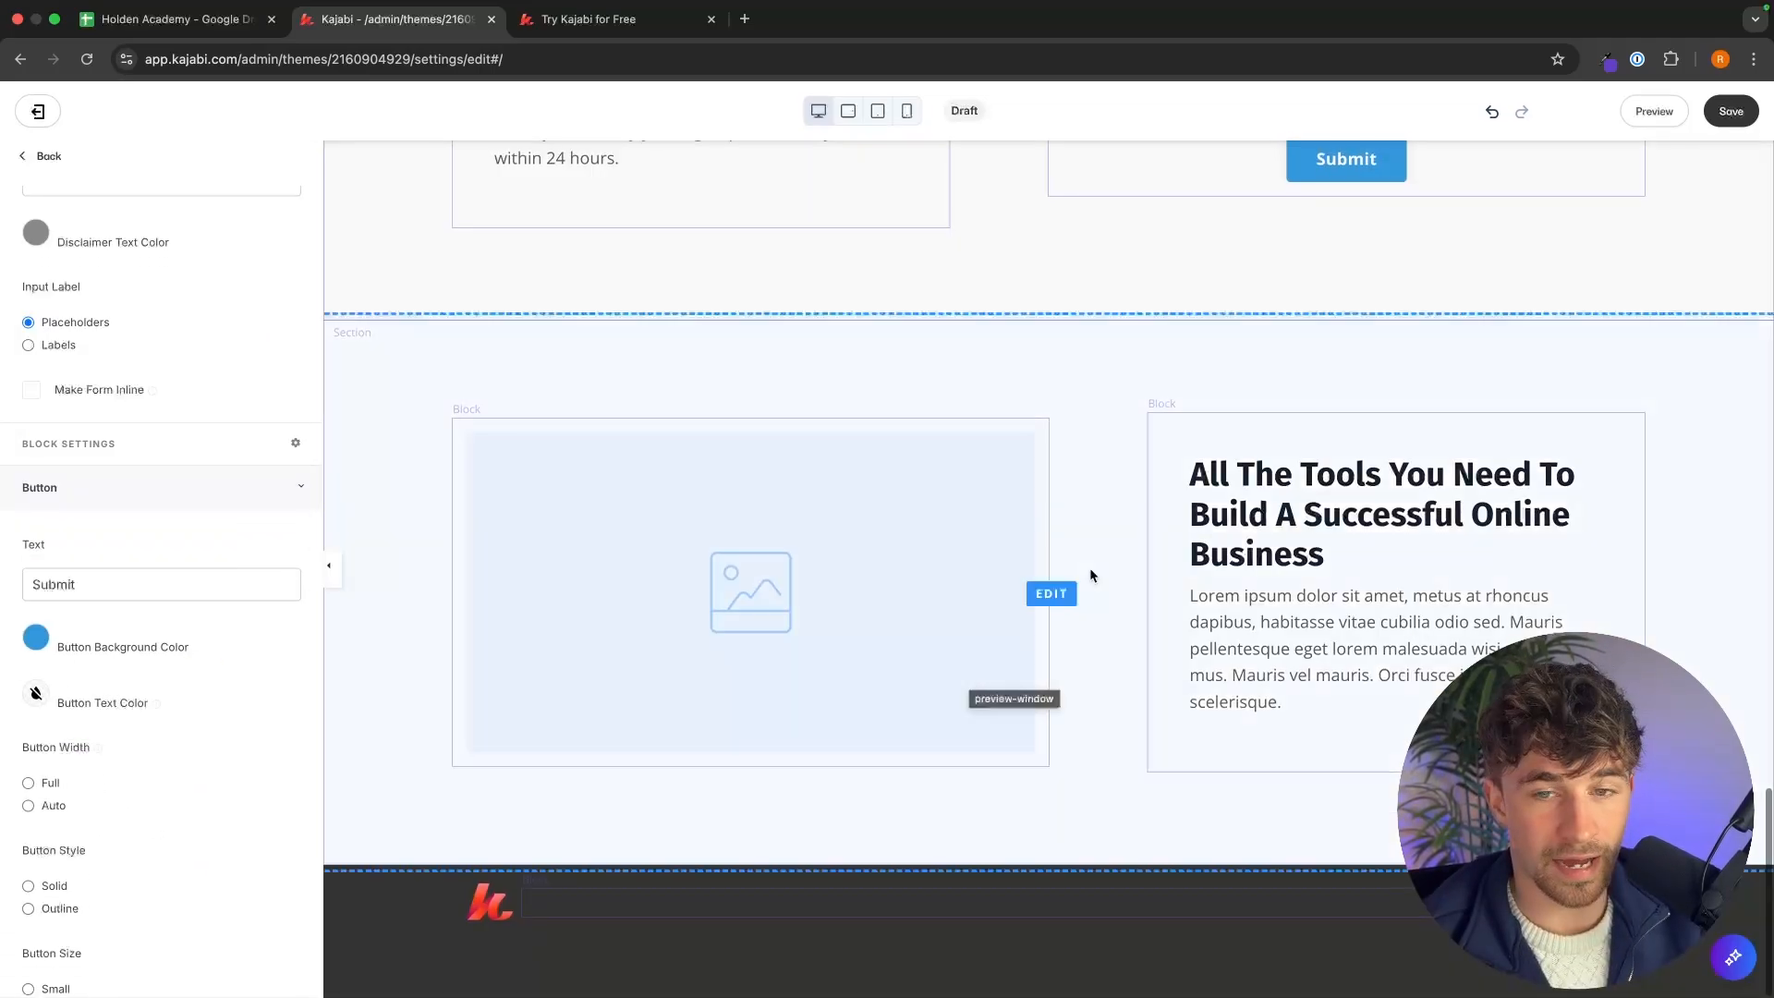
Delete the empty Text & Image section with the placeholder image at the bottom of the page.
left_click(607, 26)
scroll(1040, 524, "down", 6)
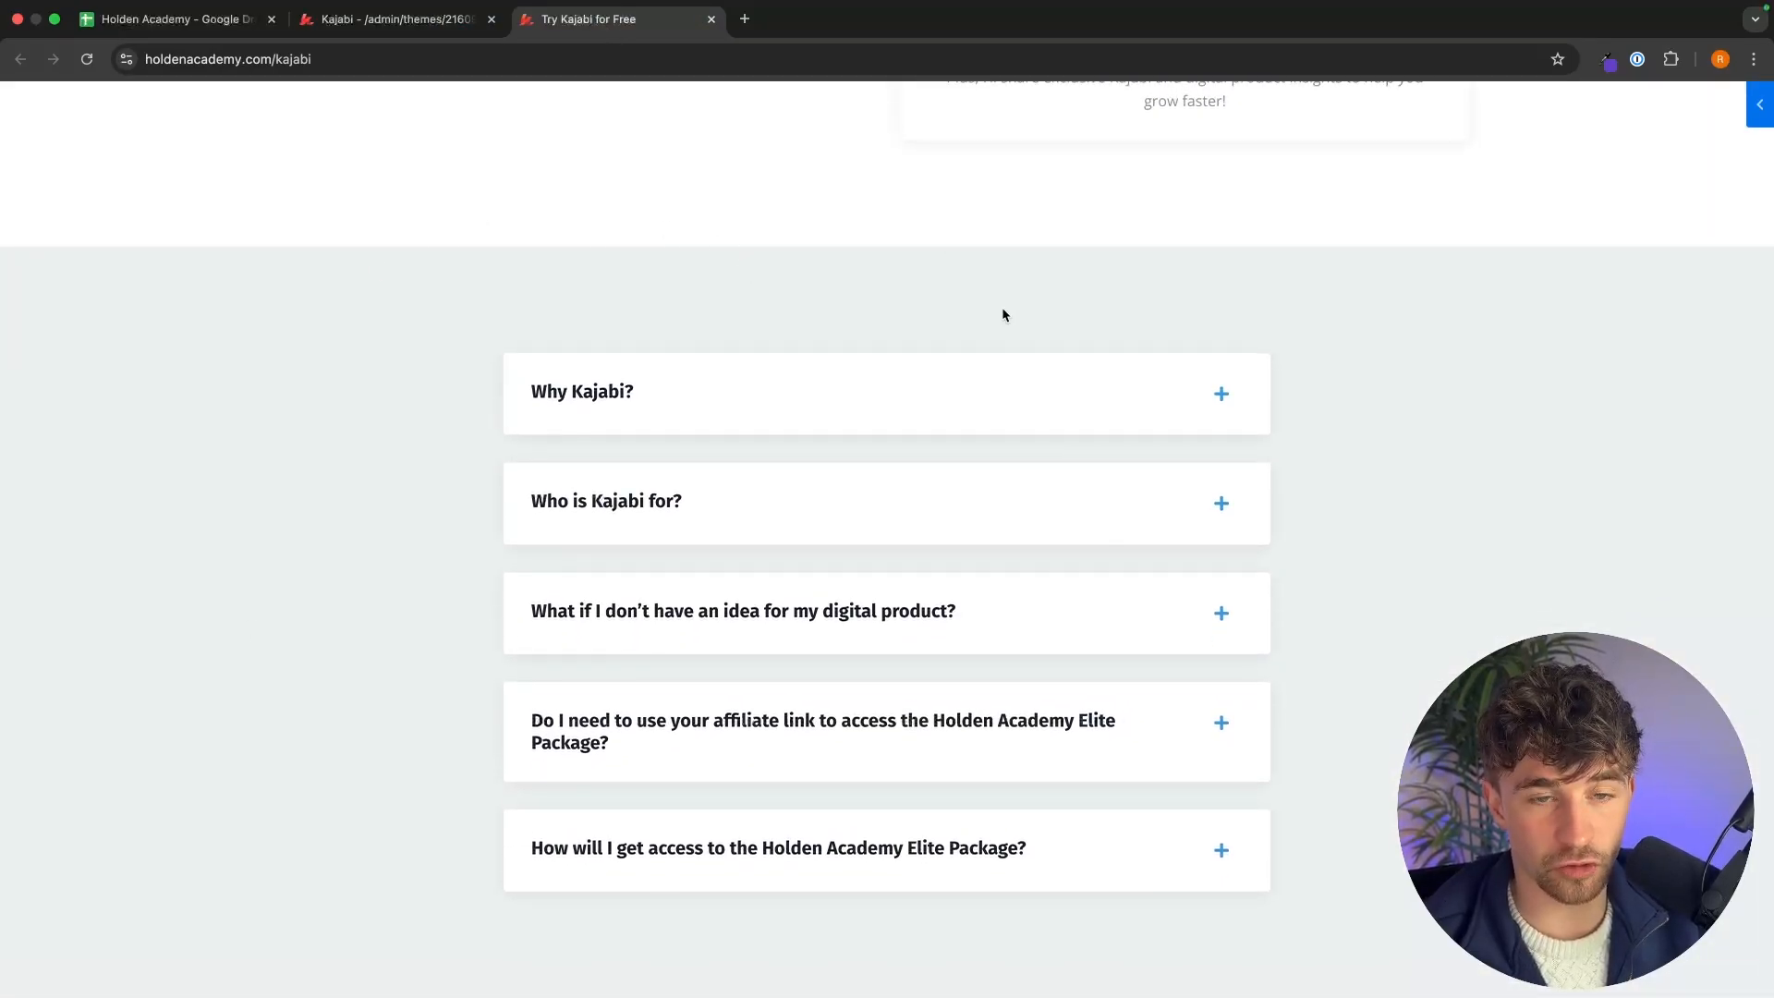
left_click(409, 23)
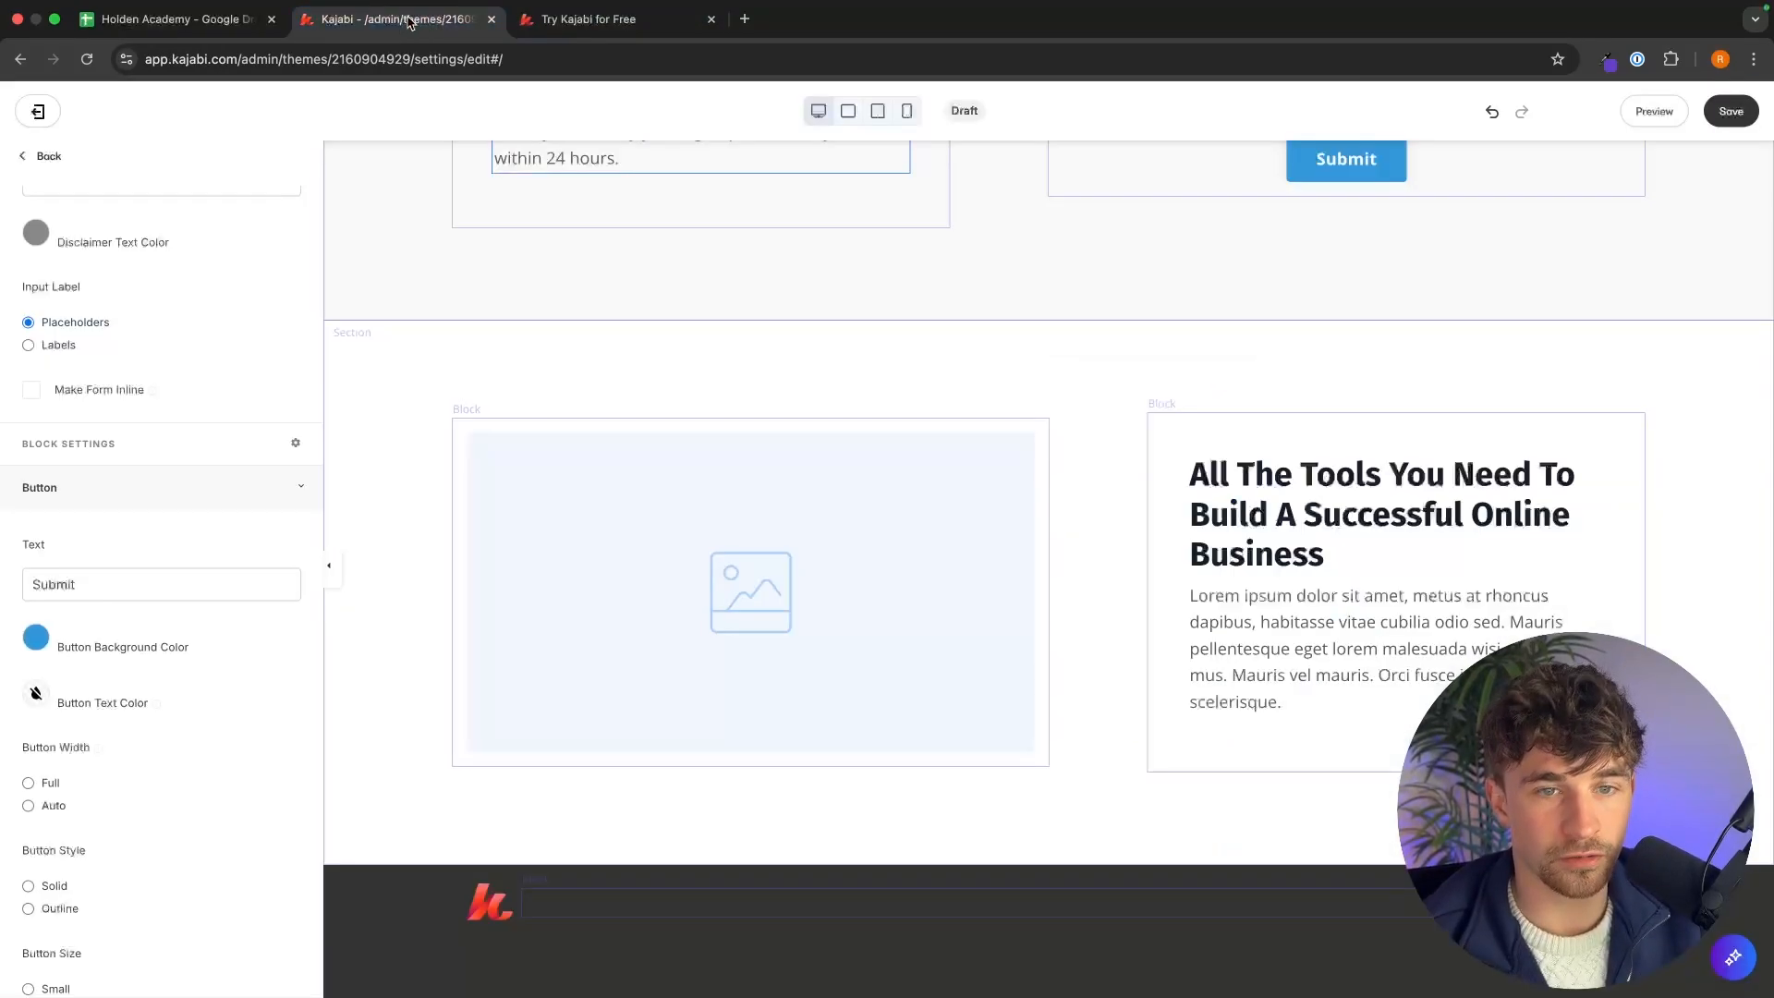
left_click(1102, 395)
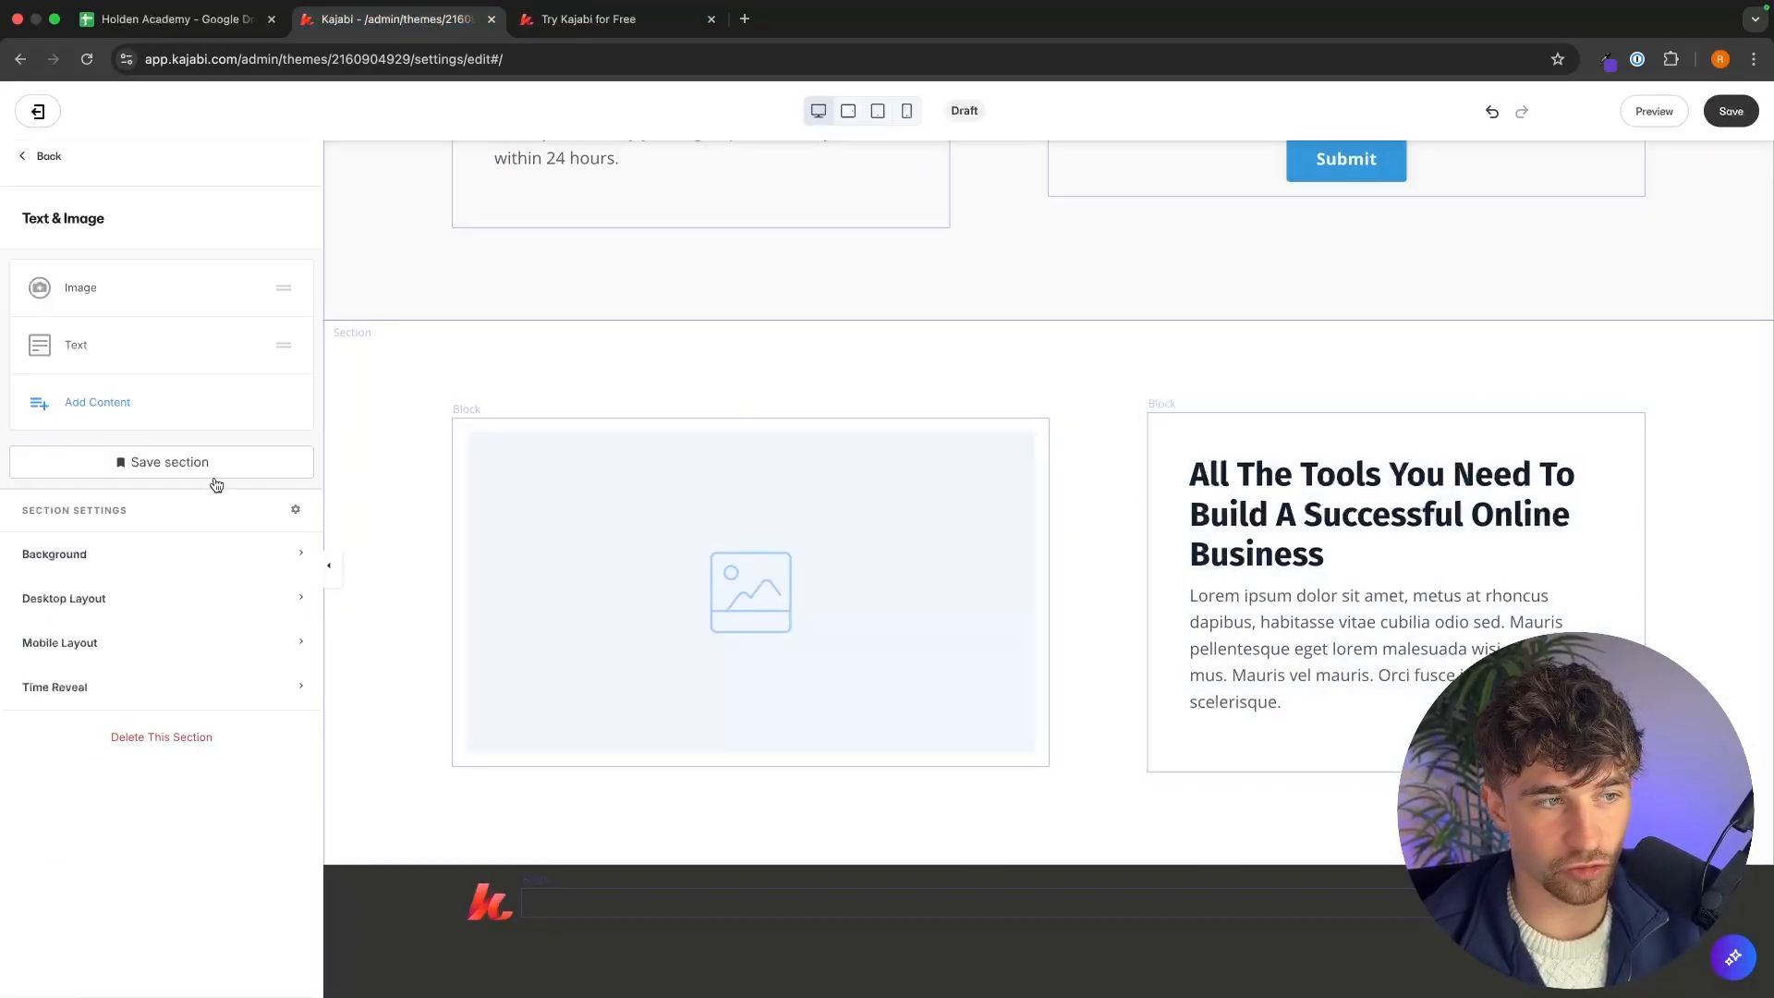
left_click(44, 156)
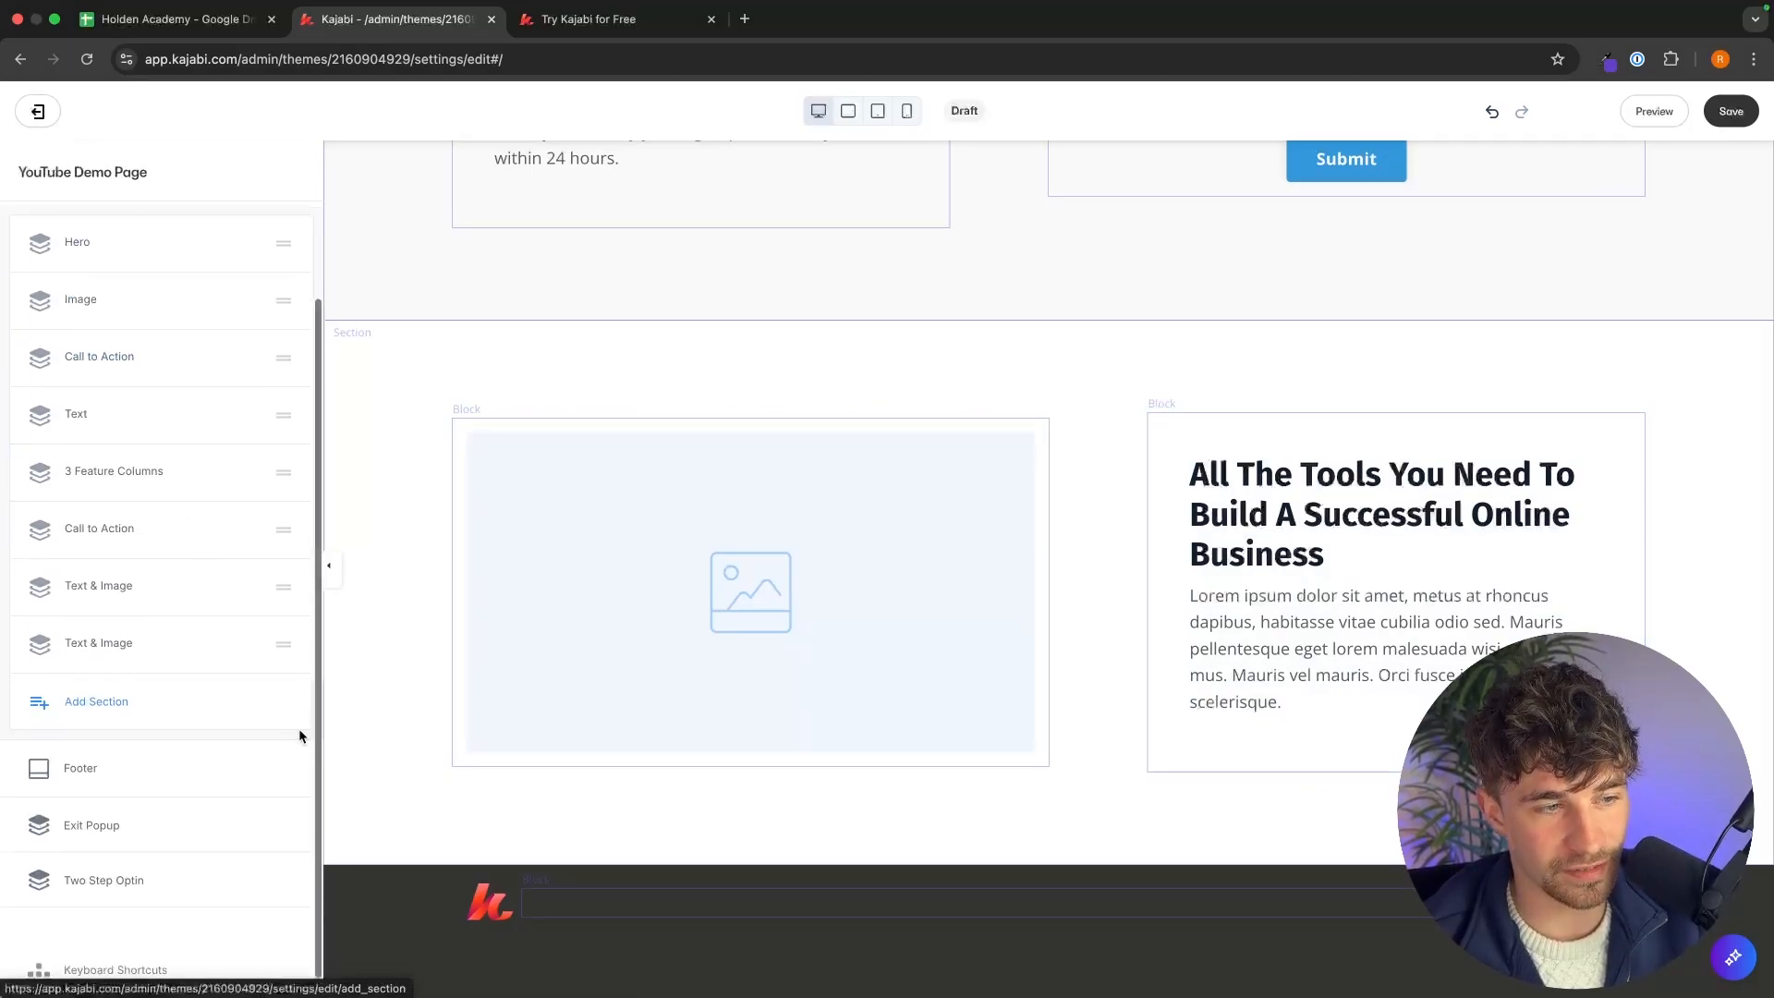
left_click(208, 774)
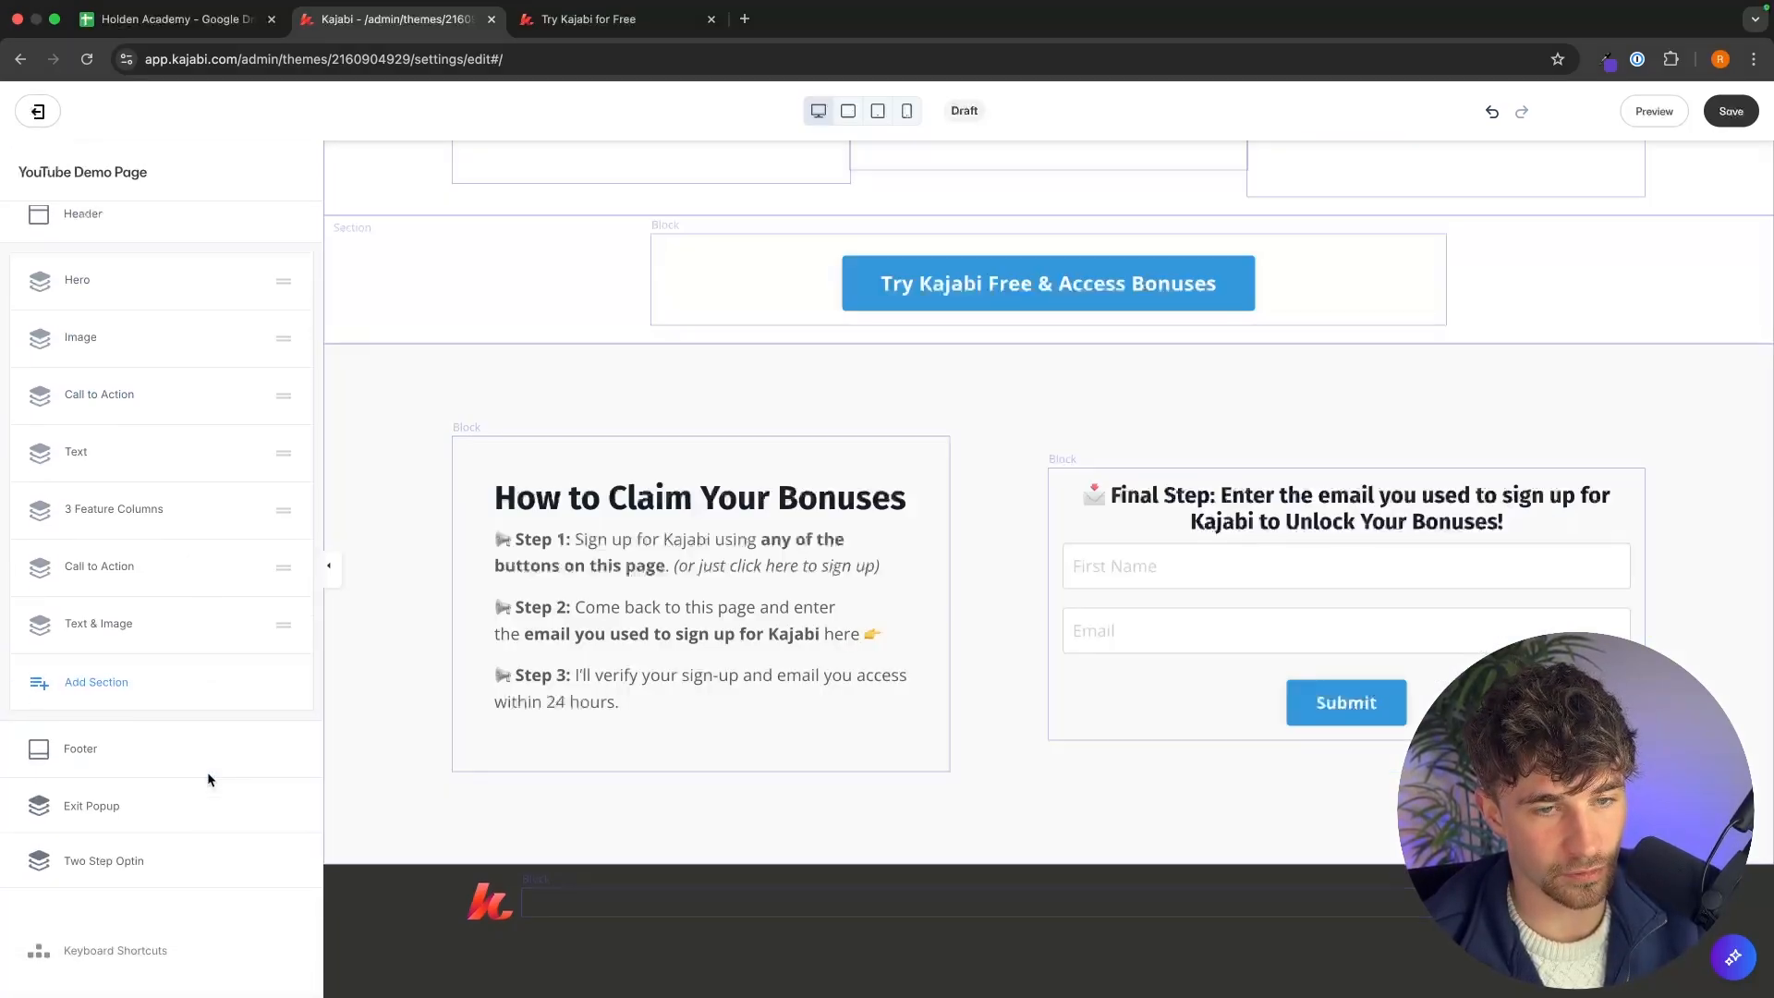
Add an FAQ section to the end of the page.
left_click(275, 686)
scroll(244, 558, "down", 10)
scroll(243, 560, "down", 7)
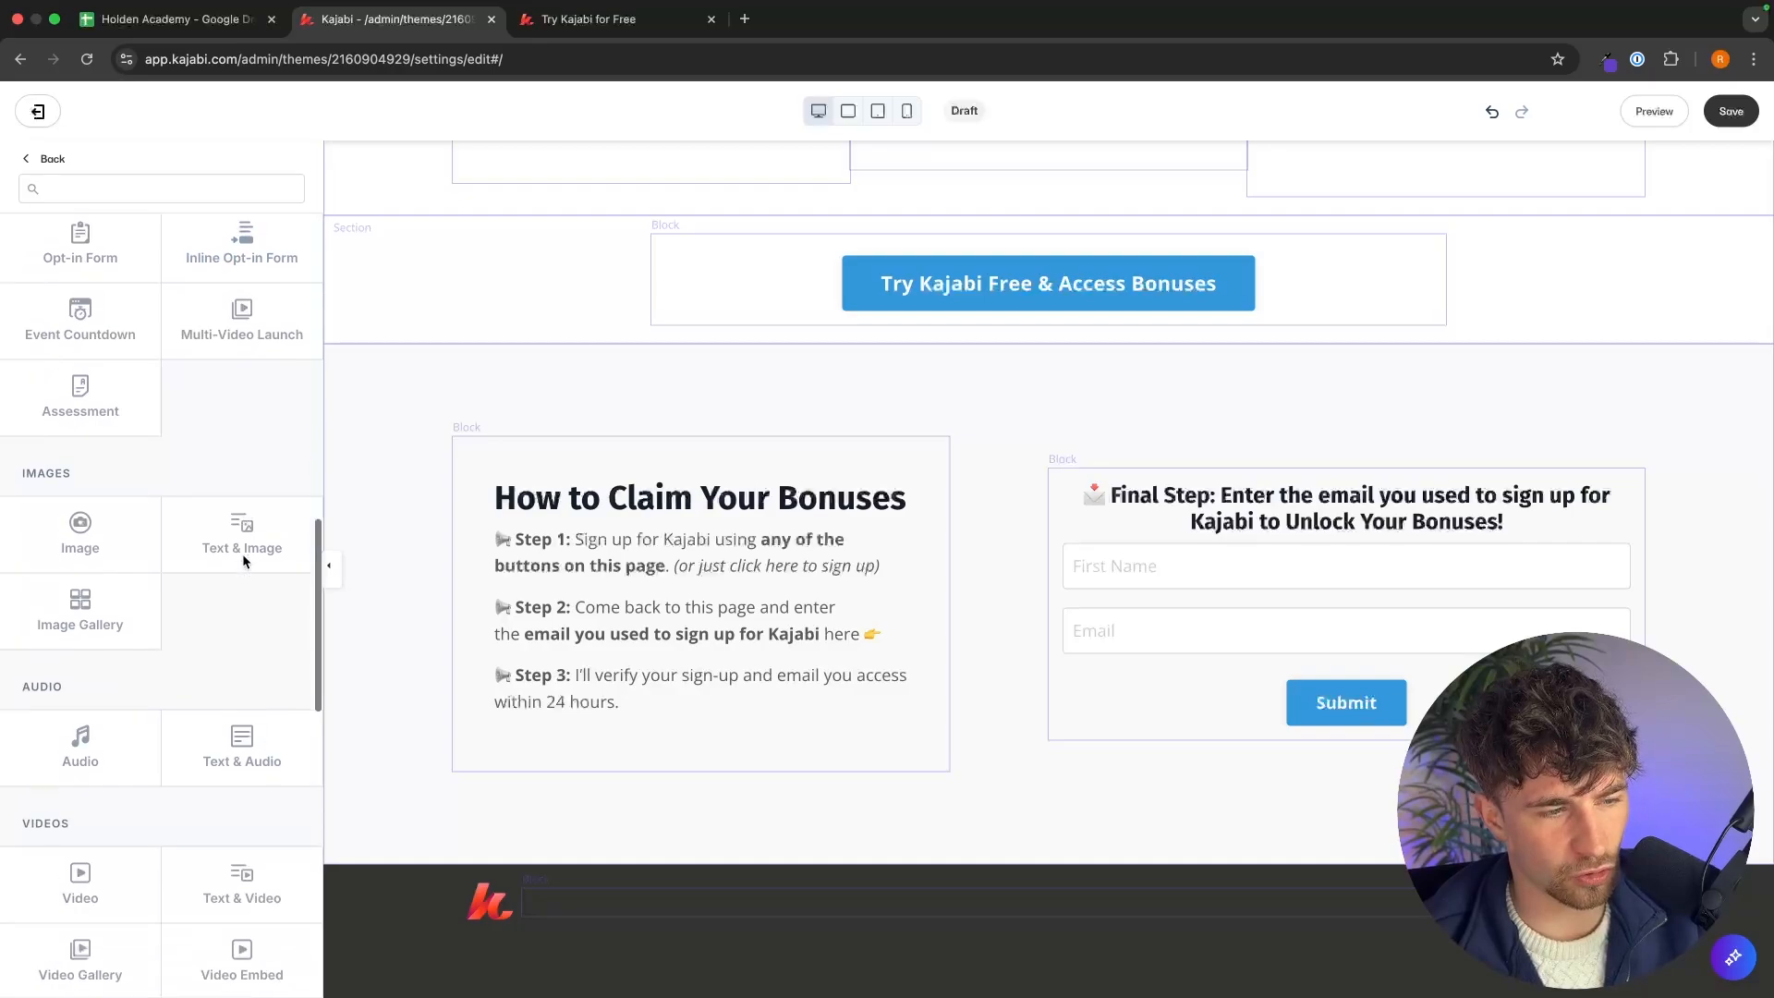
scroll(245, 562, "down", 5)
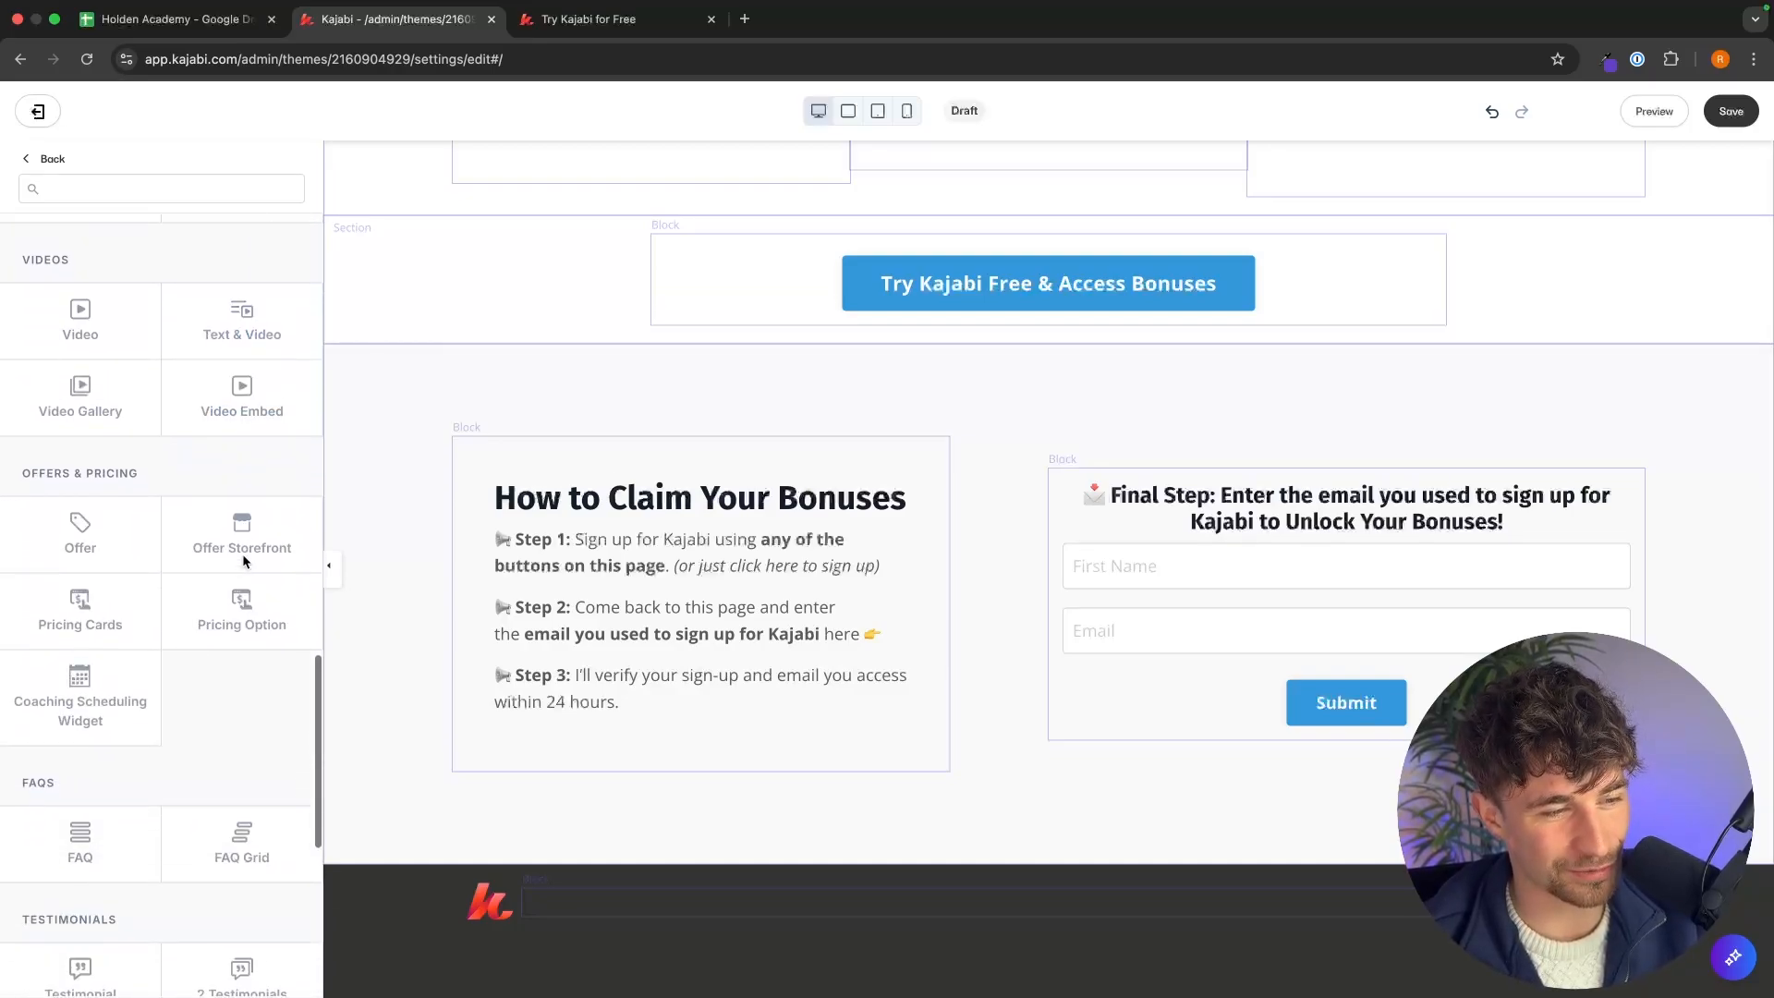
left_click(66, 622)
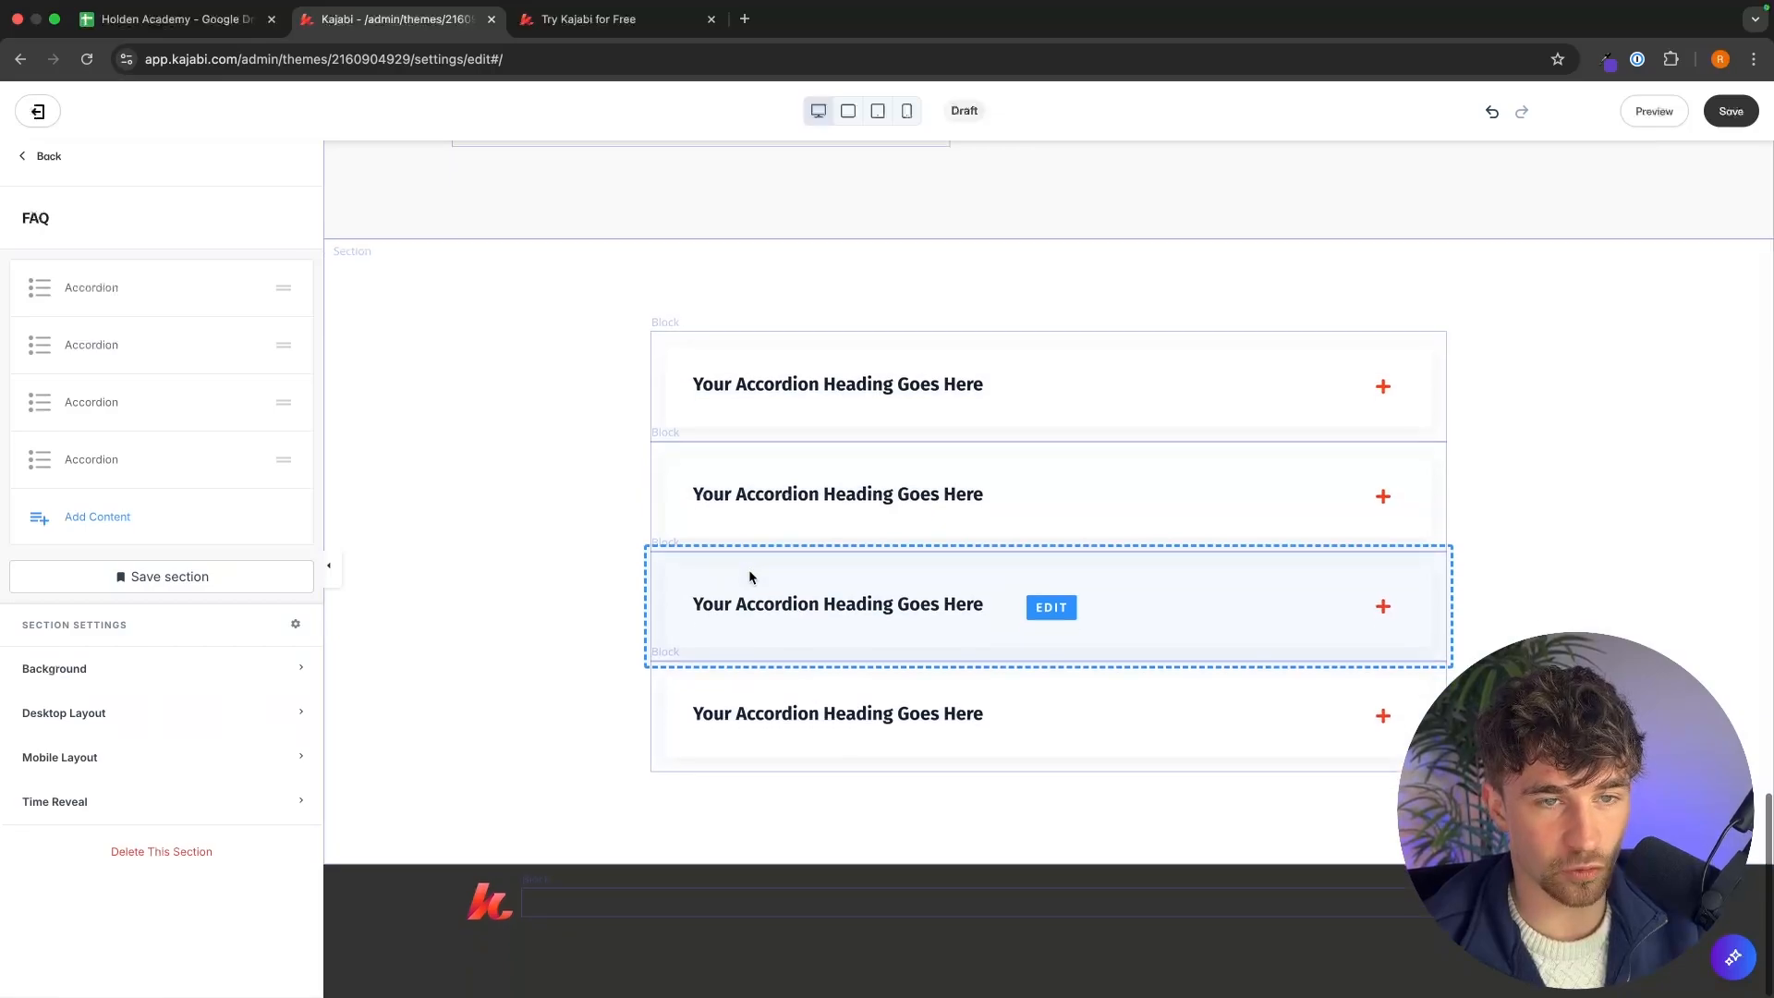
Copy the Why Kajabi? question from the reference page into the first accordion's heading.
left_click(912, 392)
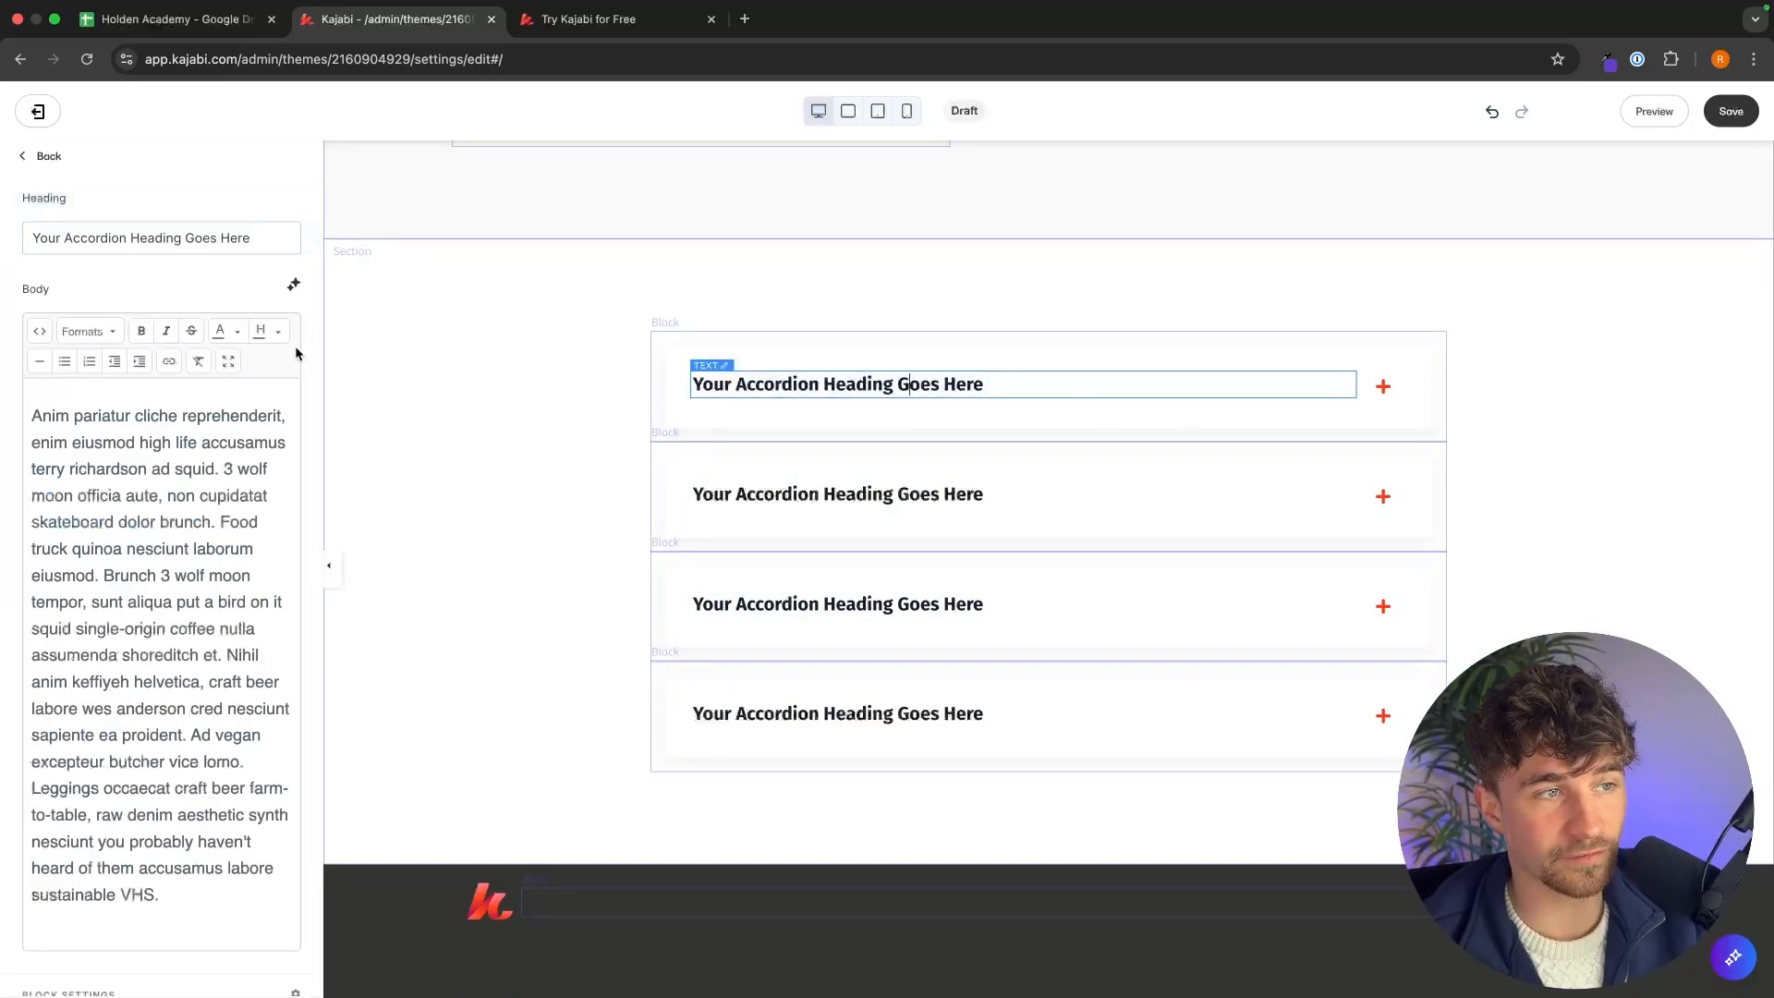
left_click(582, 18)
left_click(651, 407)
left_click_drag(638, 392, 529, 393)
left_click(428, 20)
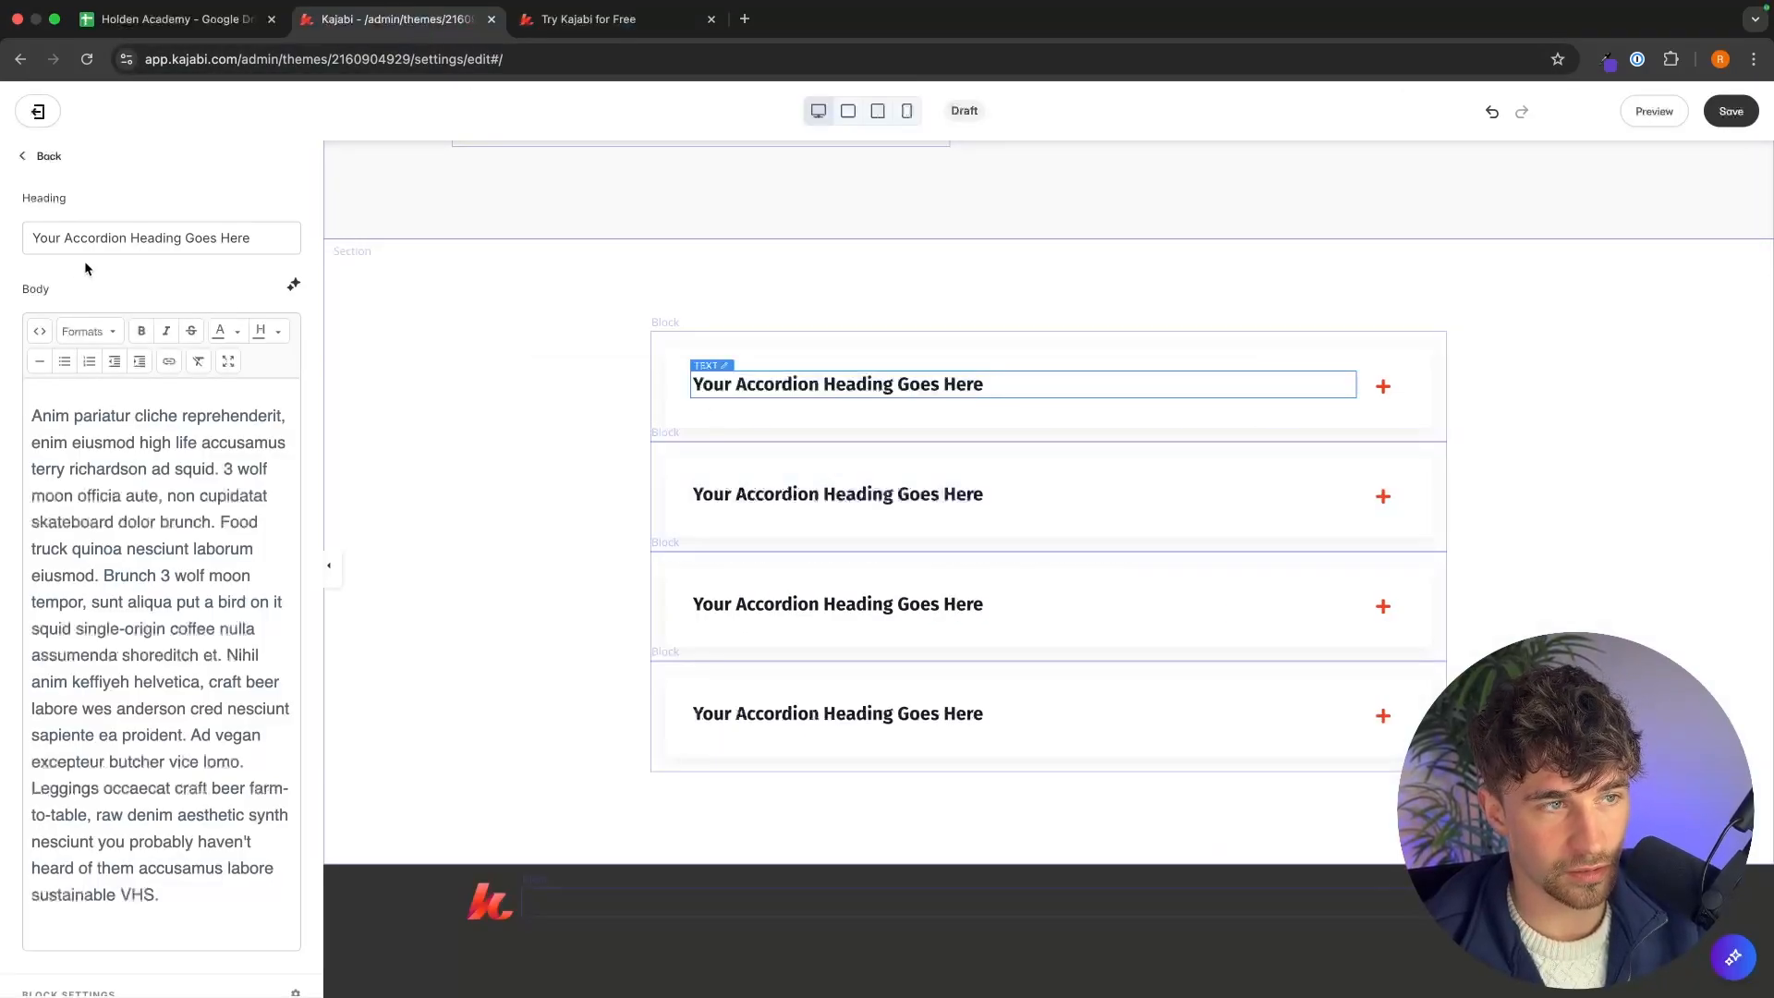
triple_click(128, 231)
Copy the Why Kajabi? answer from the reference page and paste it over the first accordion's body text.
left_click(610, 33)
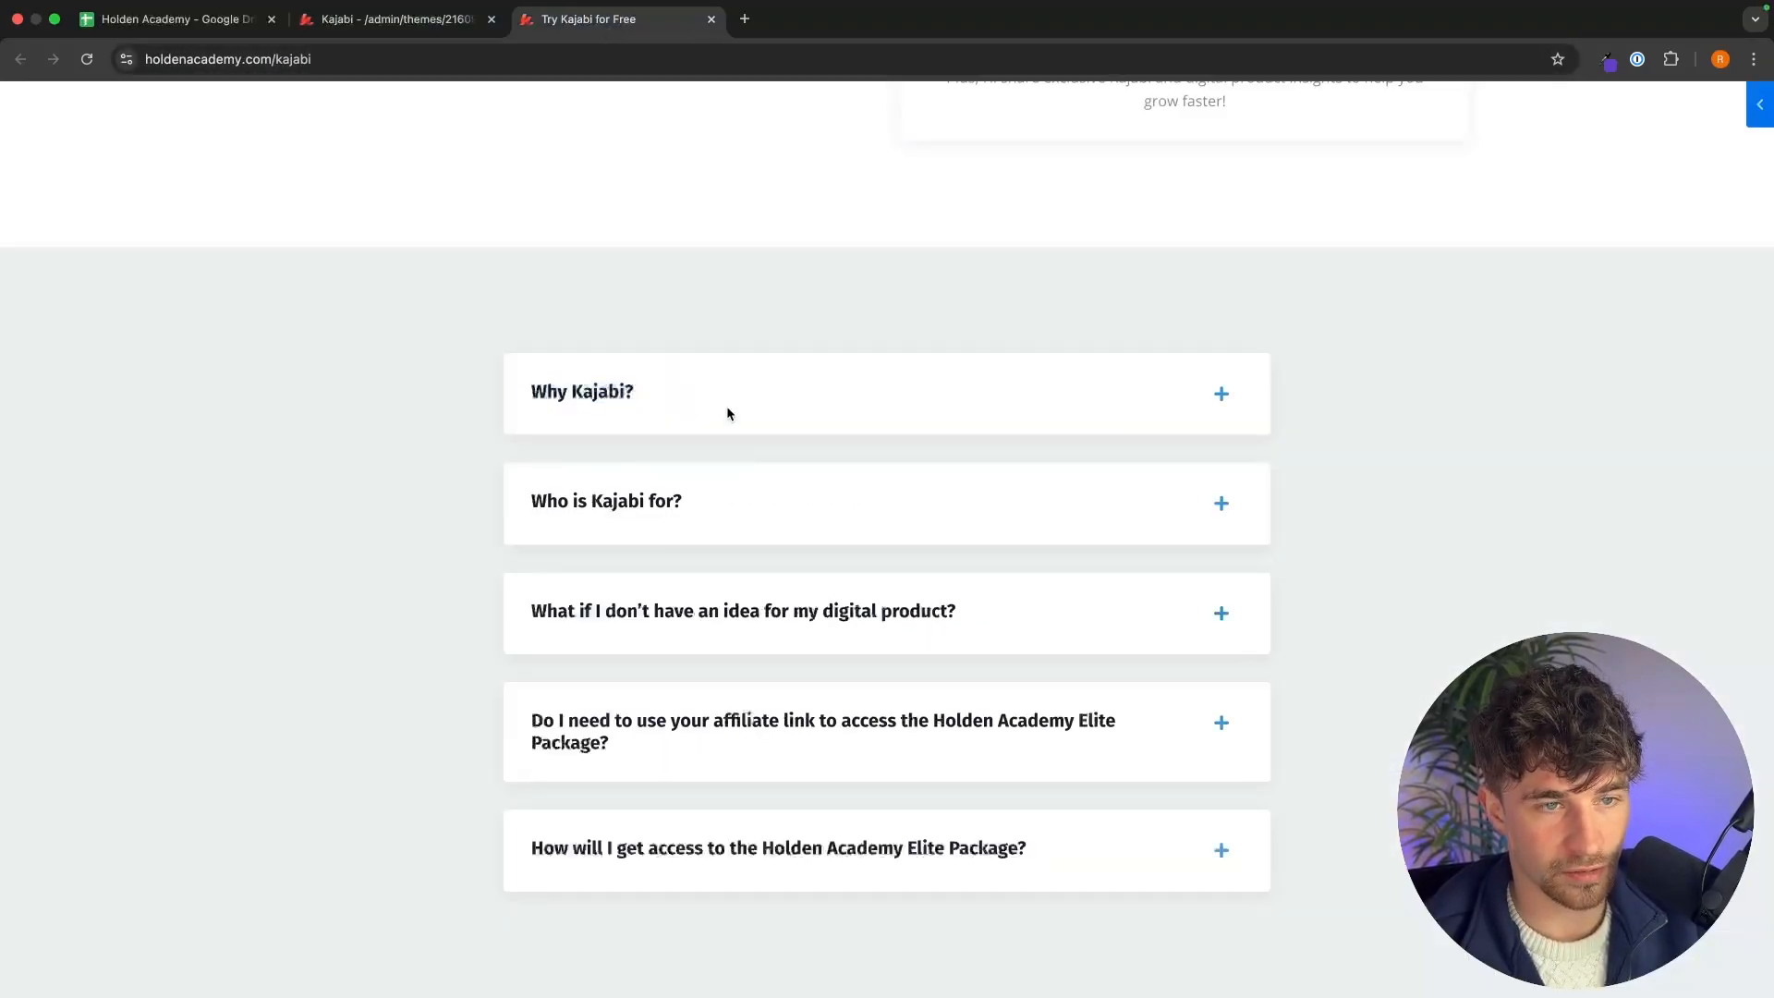
left_click(726, 413)
left_click_drag(1063, 752, 514, 452)
key("ctrl+c")
key("ctrl+shift+Tab")
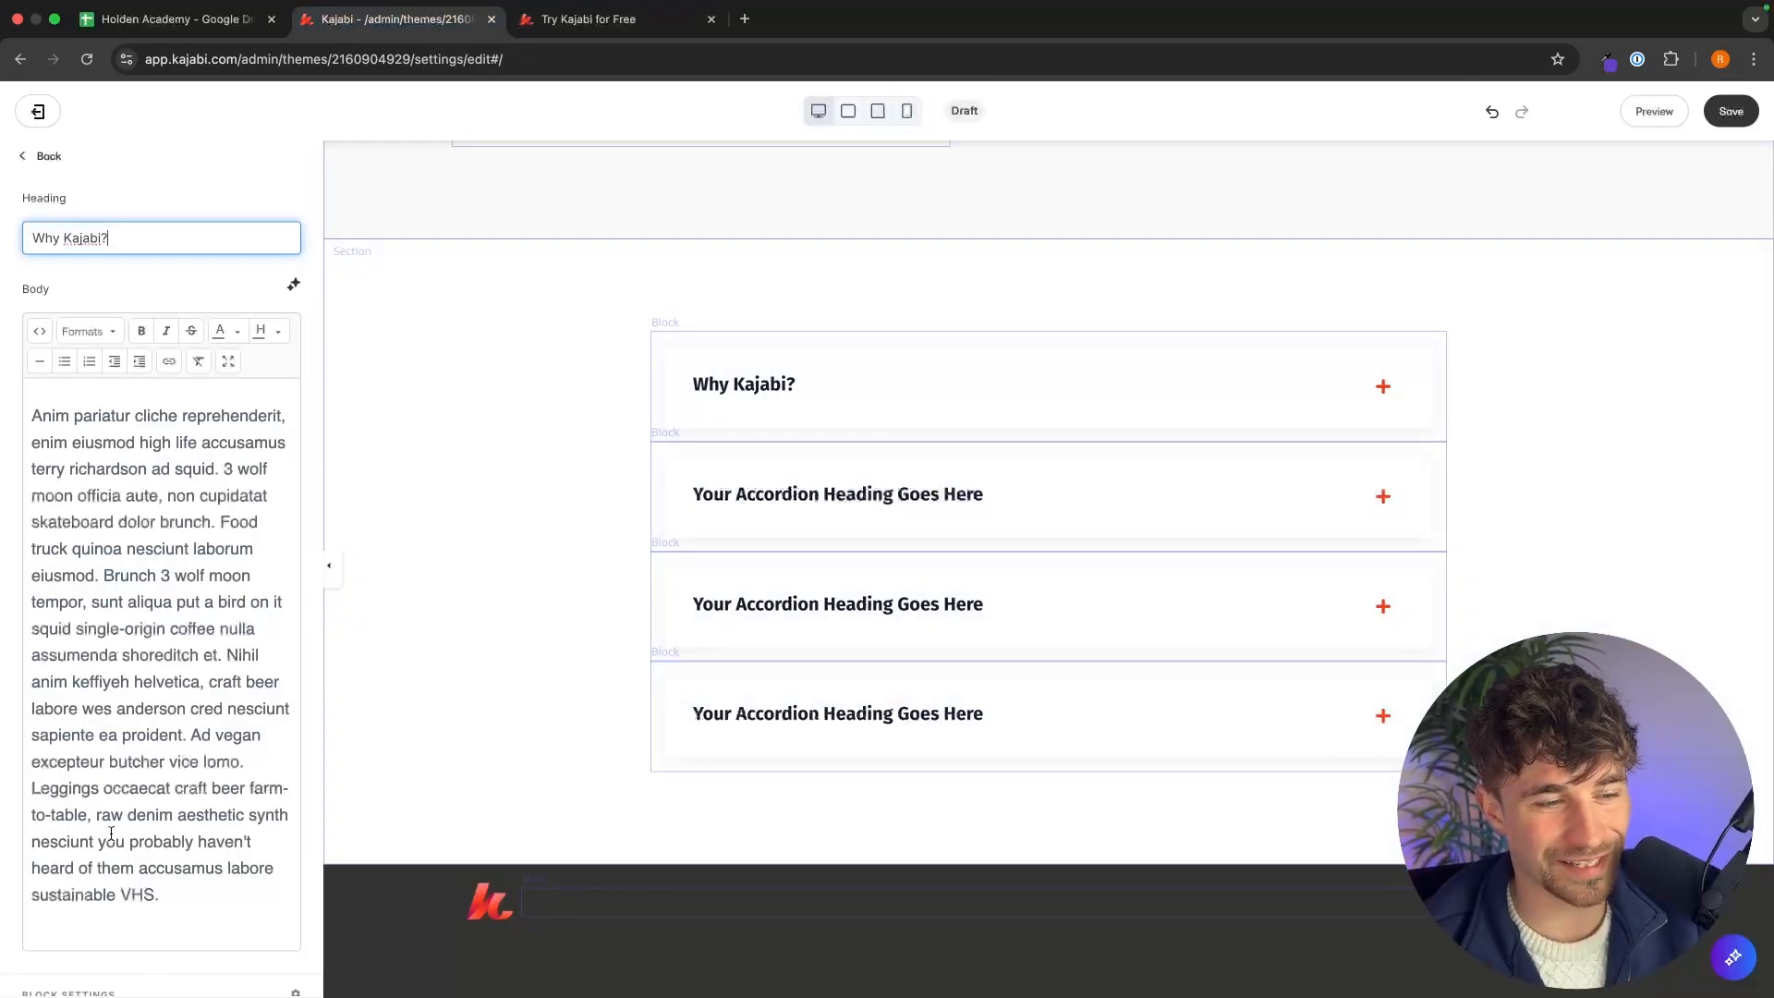
left_click(187, 910)
key("ctrl+a")
key("ctrl+v")
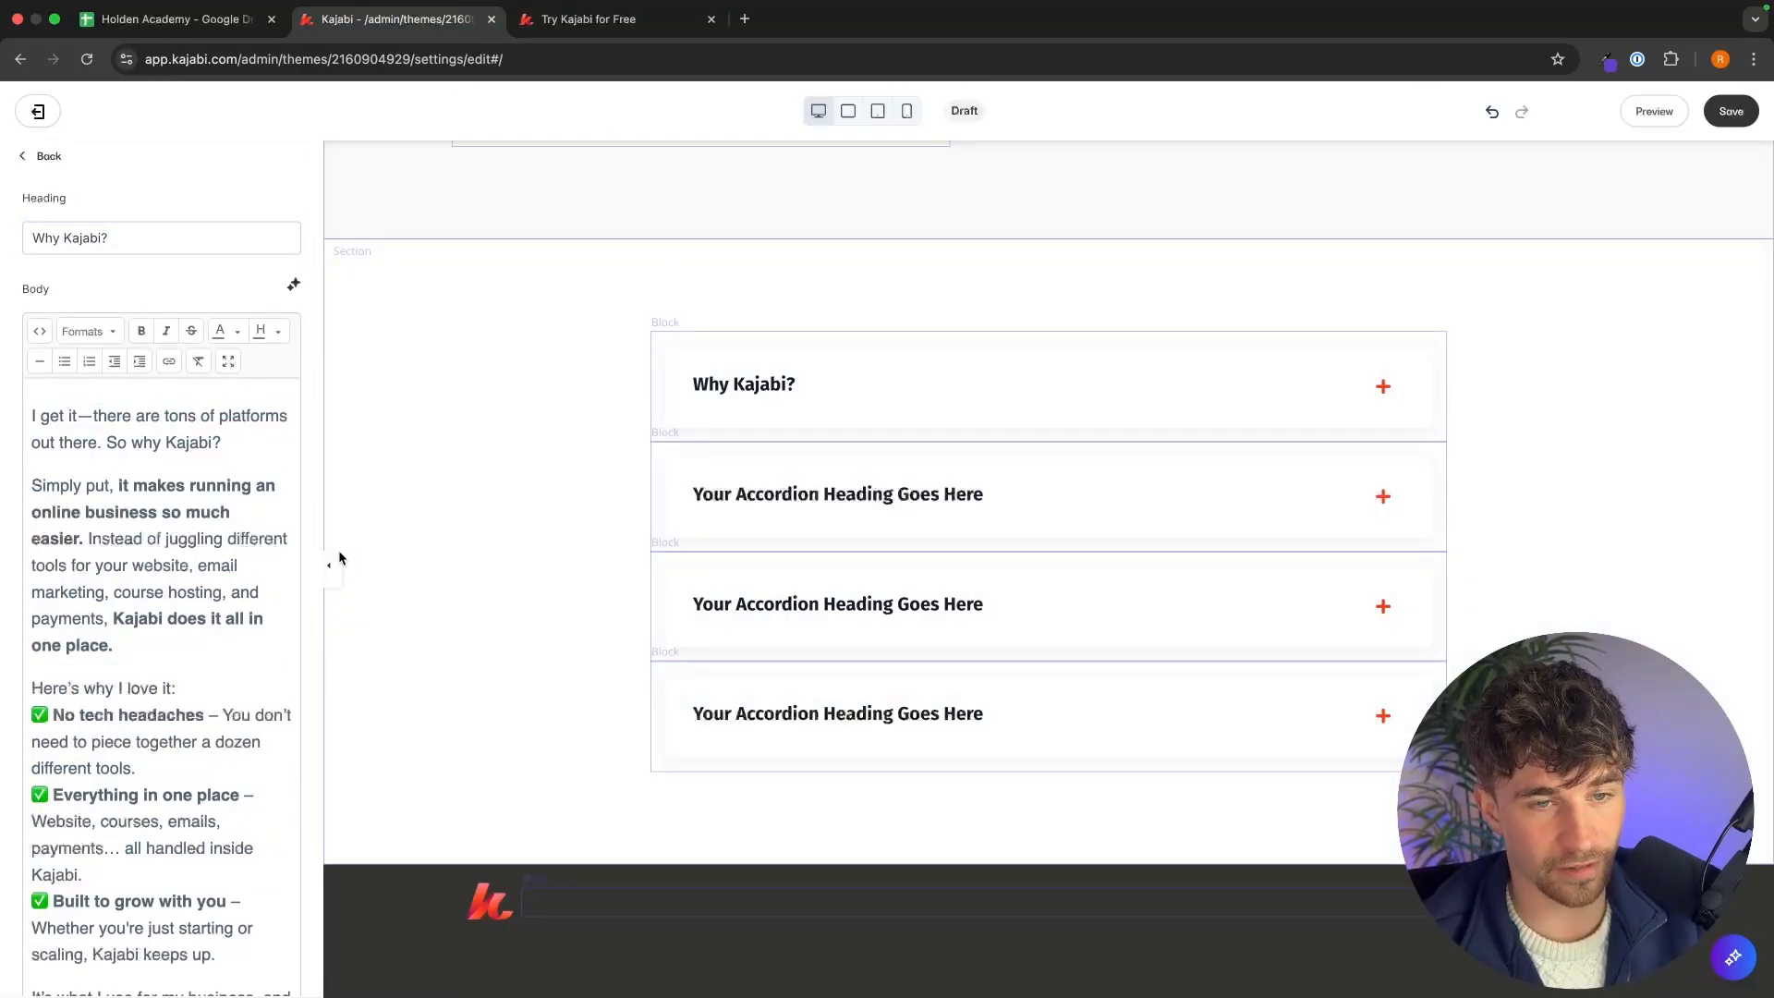
Save the landing page.
left_click(1383, 388)
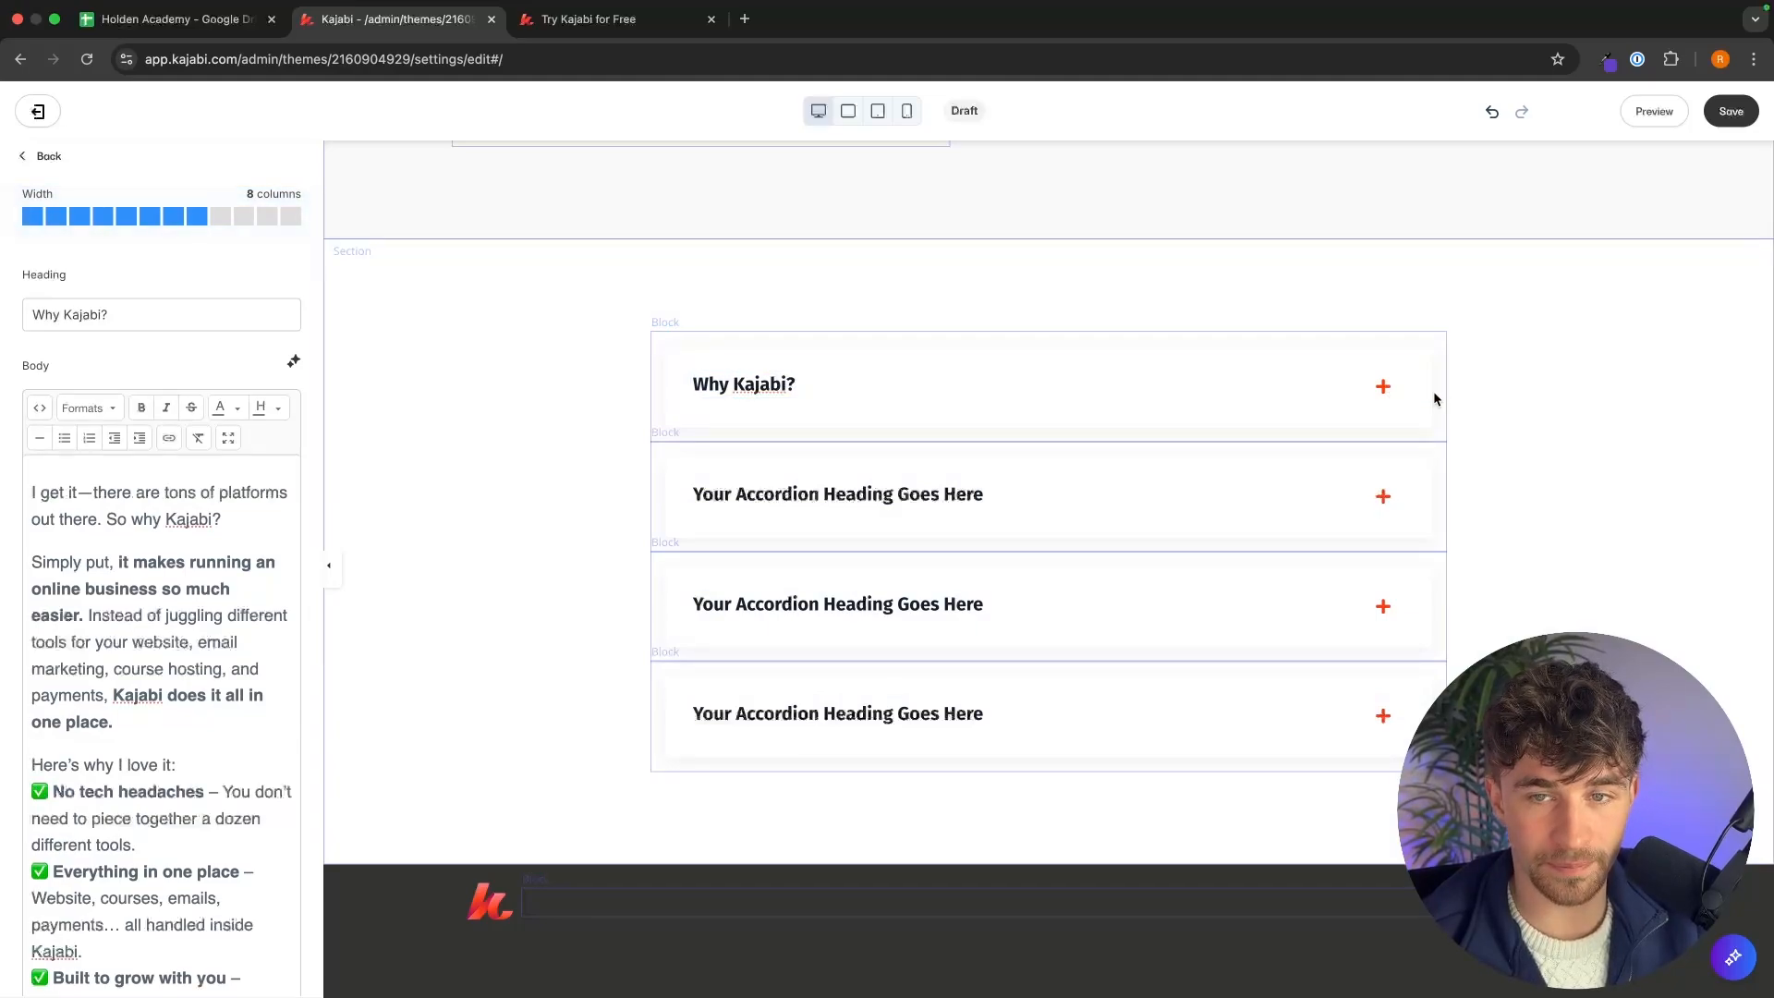
left_click(1247, 430)
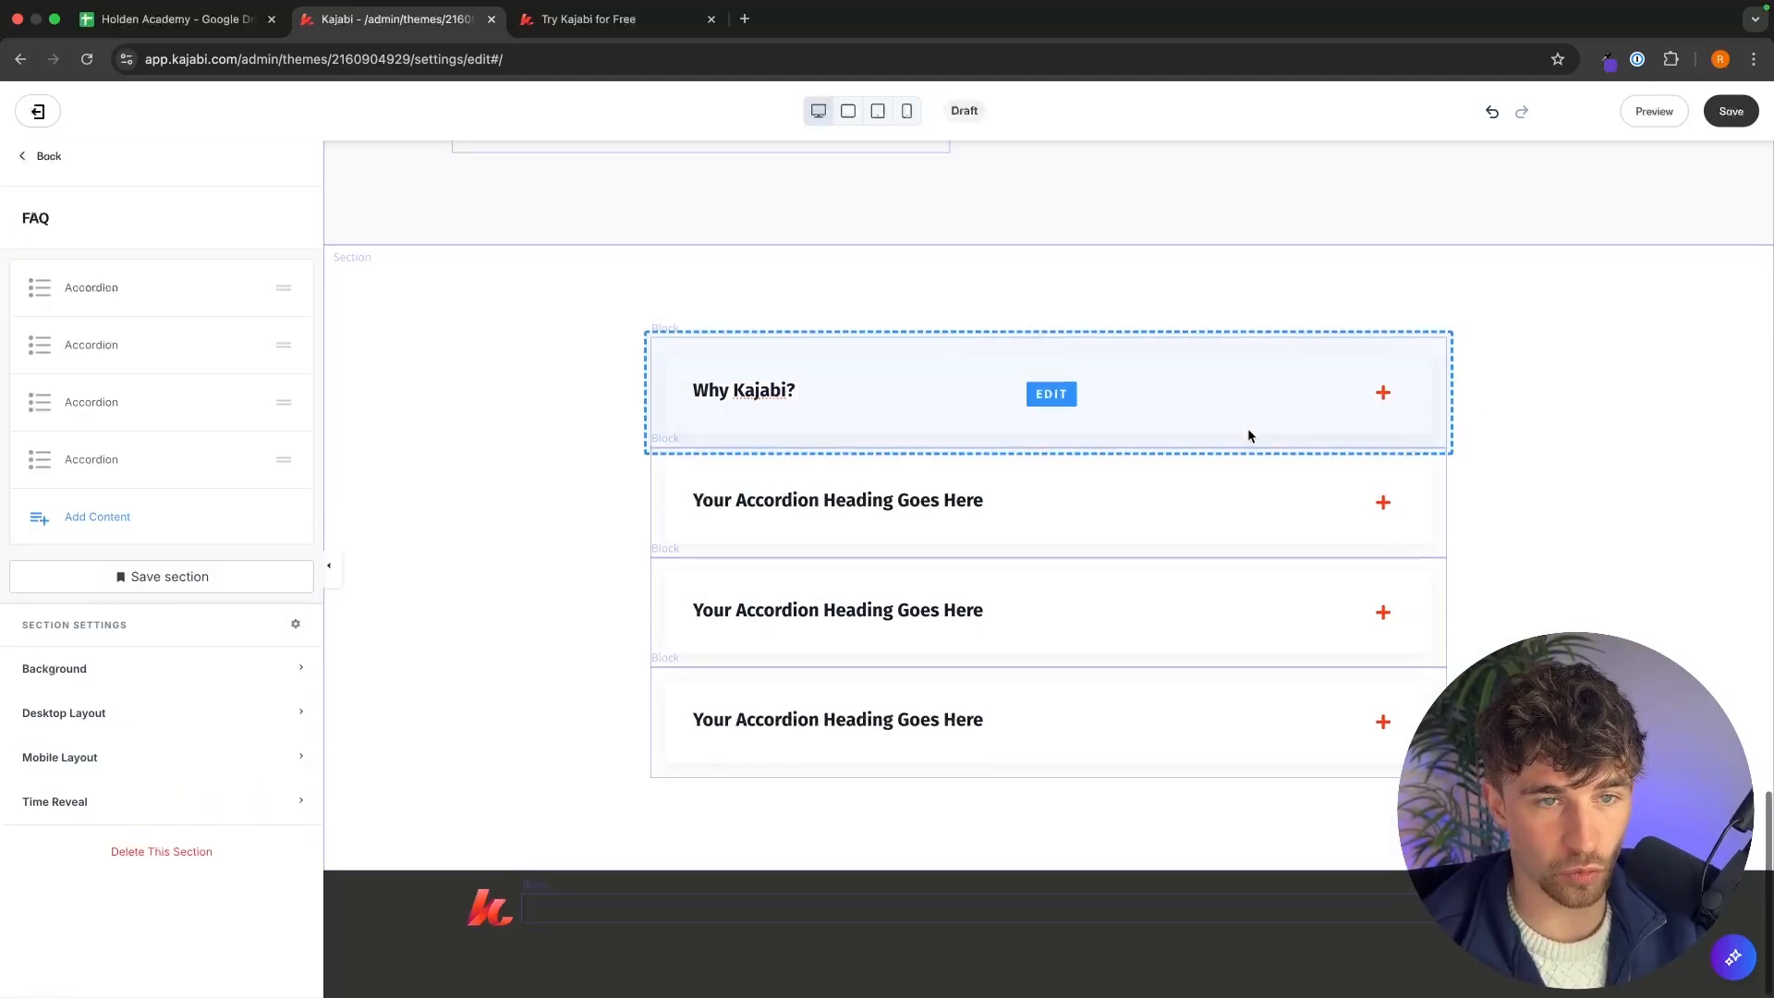
left_click(832, 409)
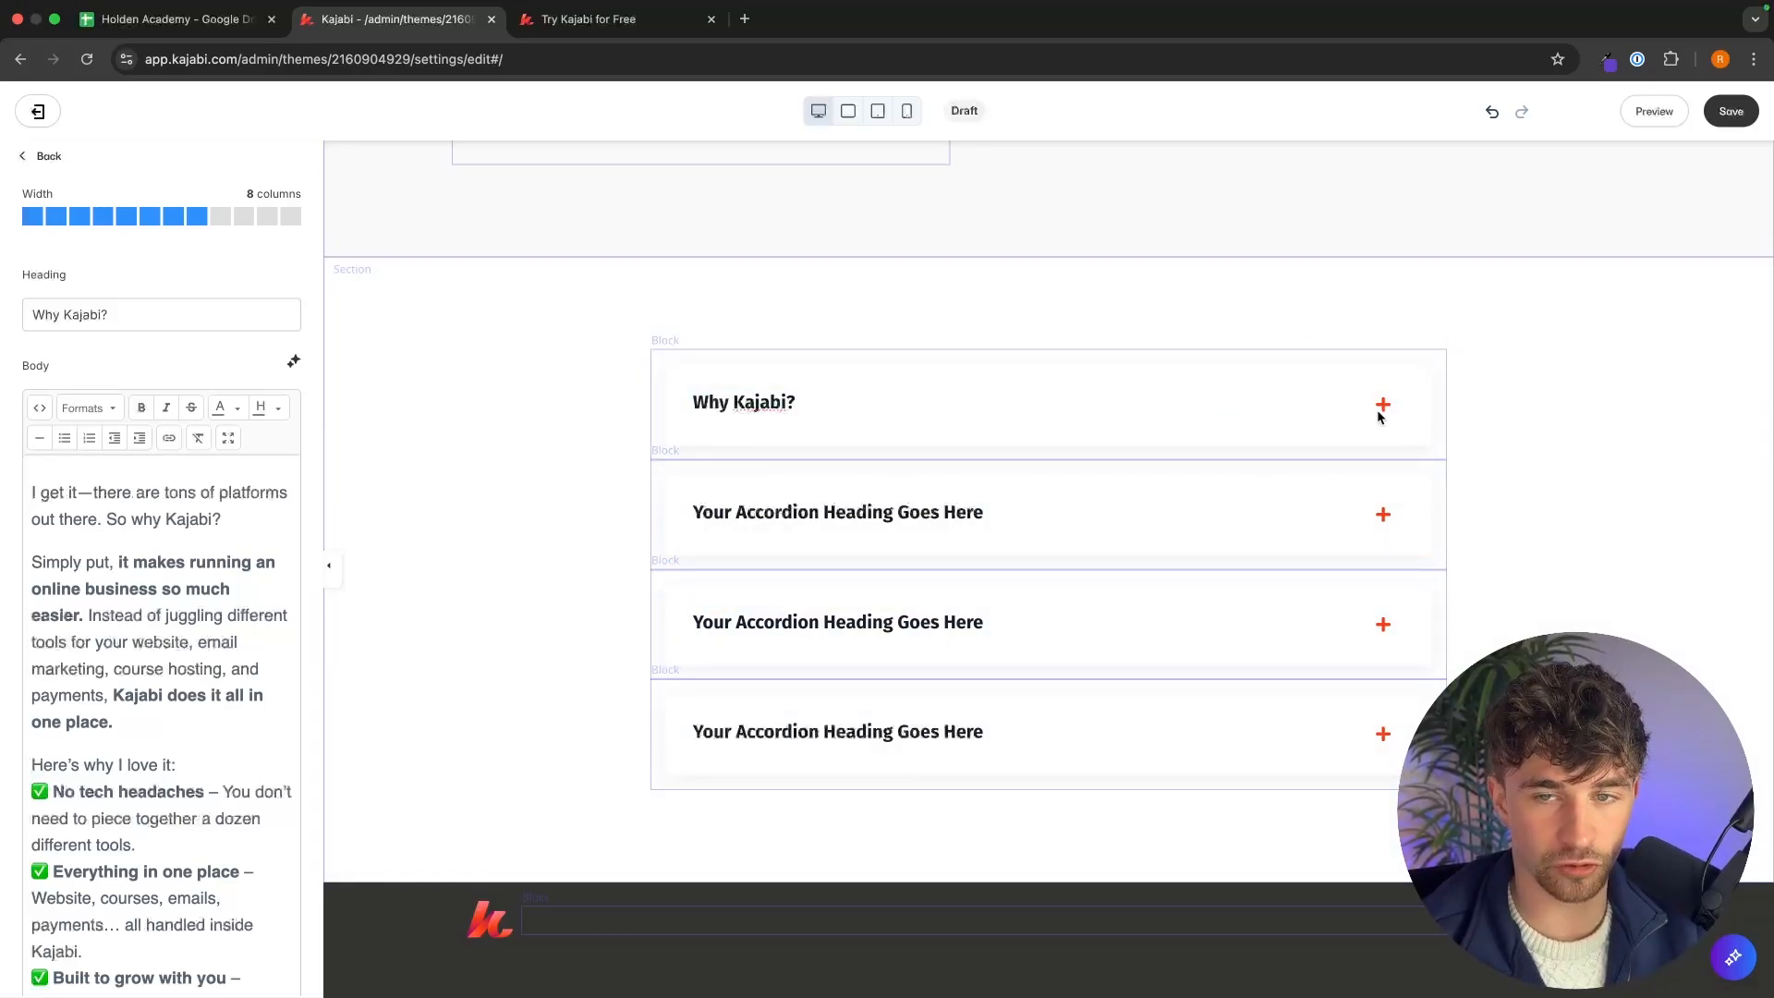
left_click(1728, 113)
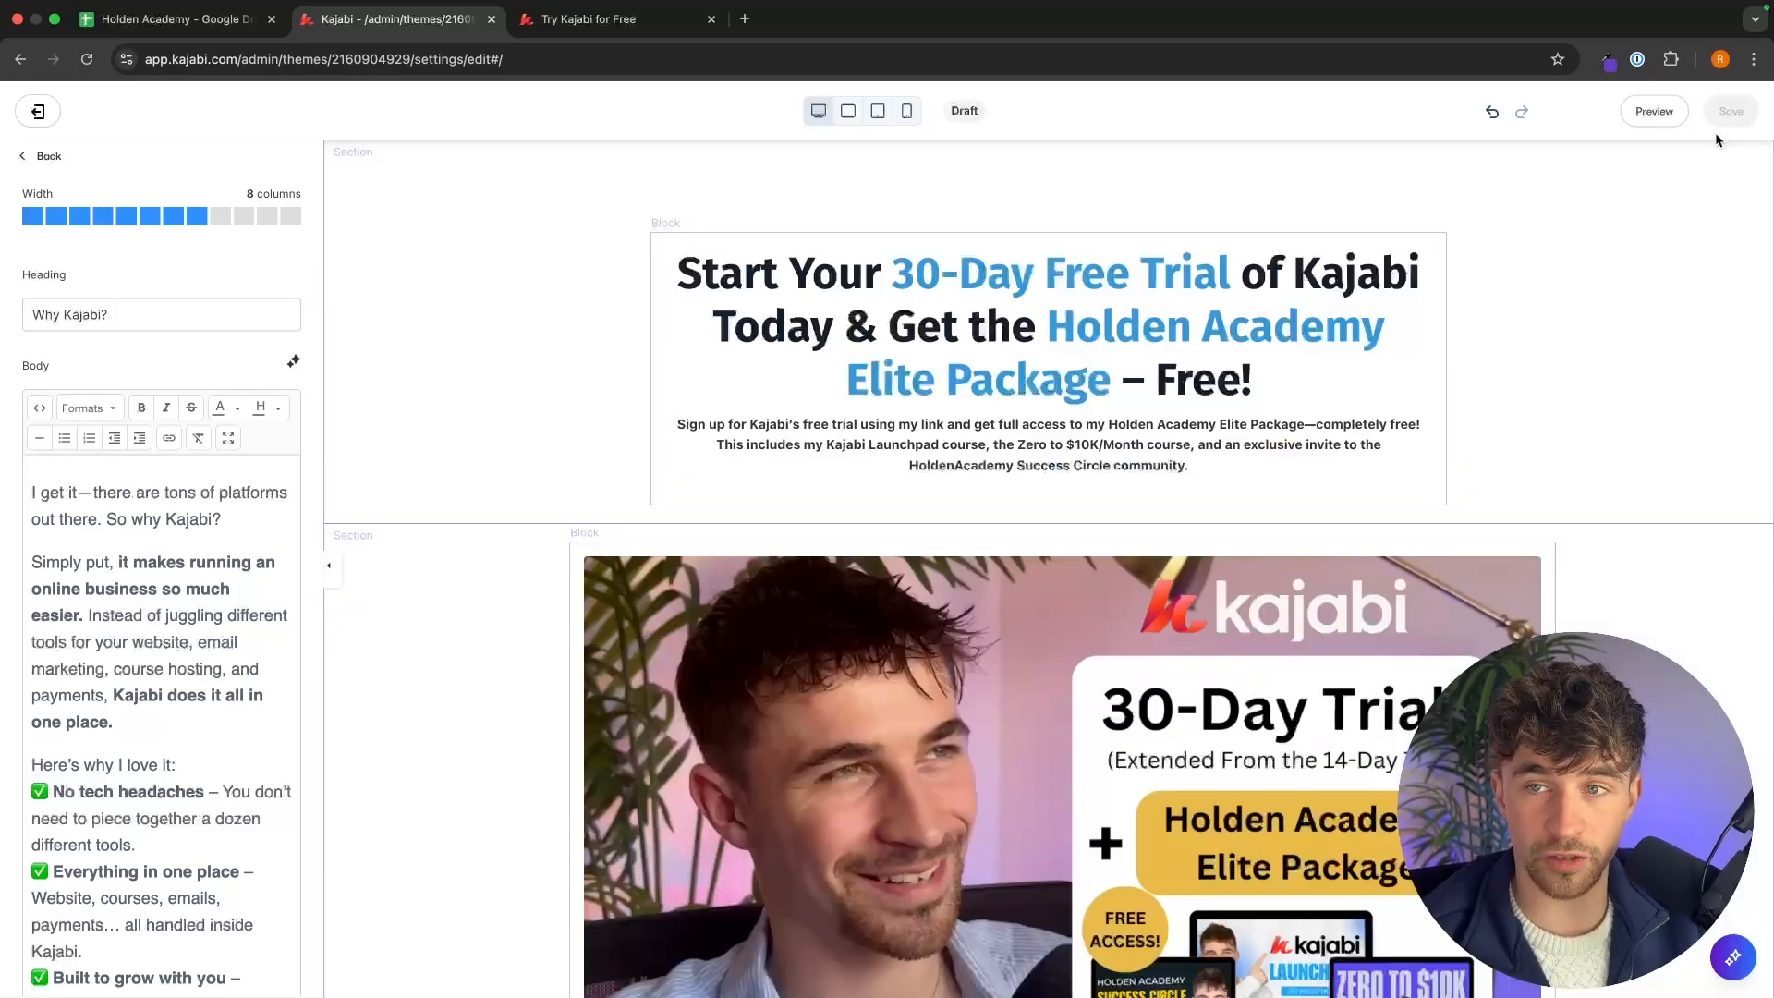
Preview the page and scroll through its sections, expanding the Why Kajabi? question.
scroll(1671, 390, "up", 12)
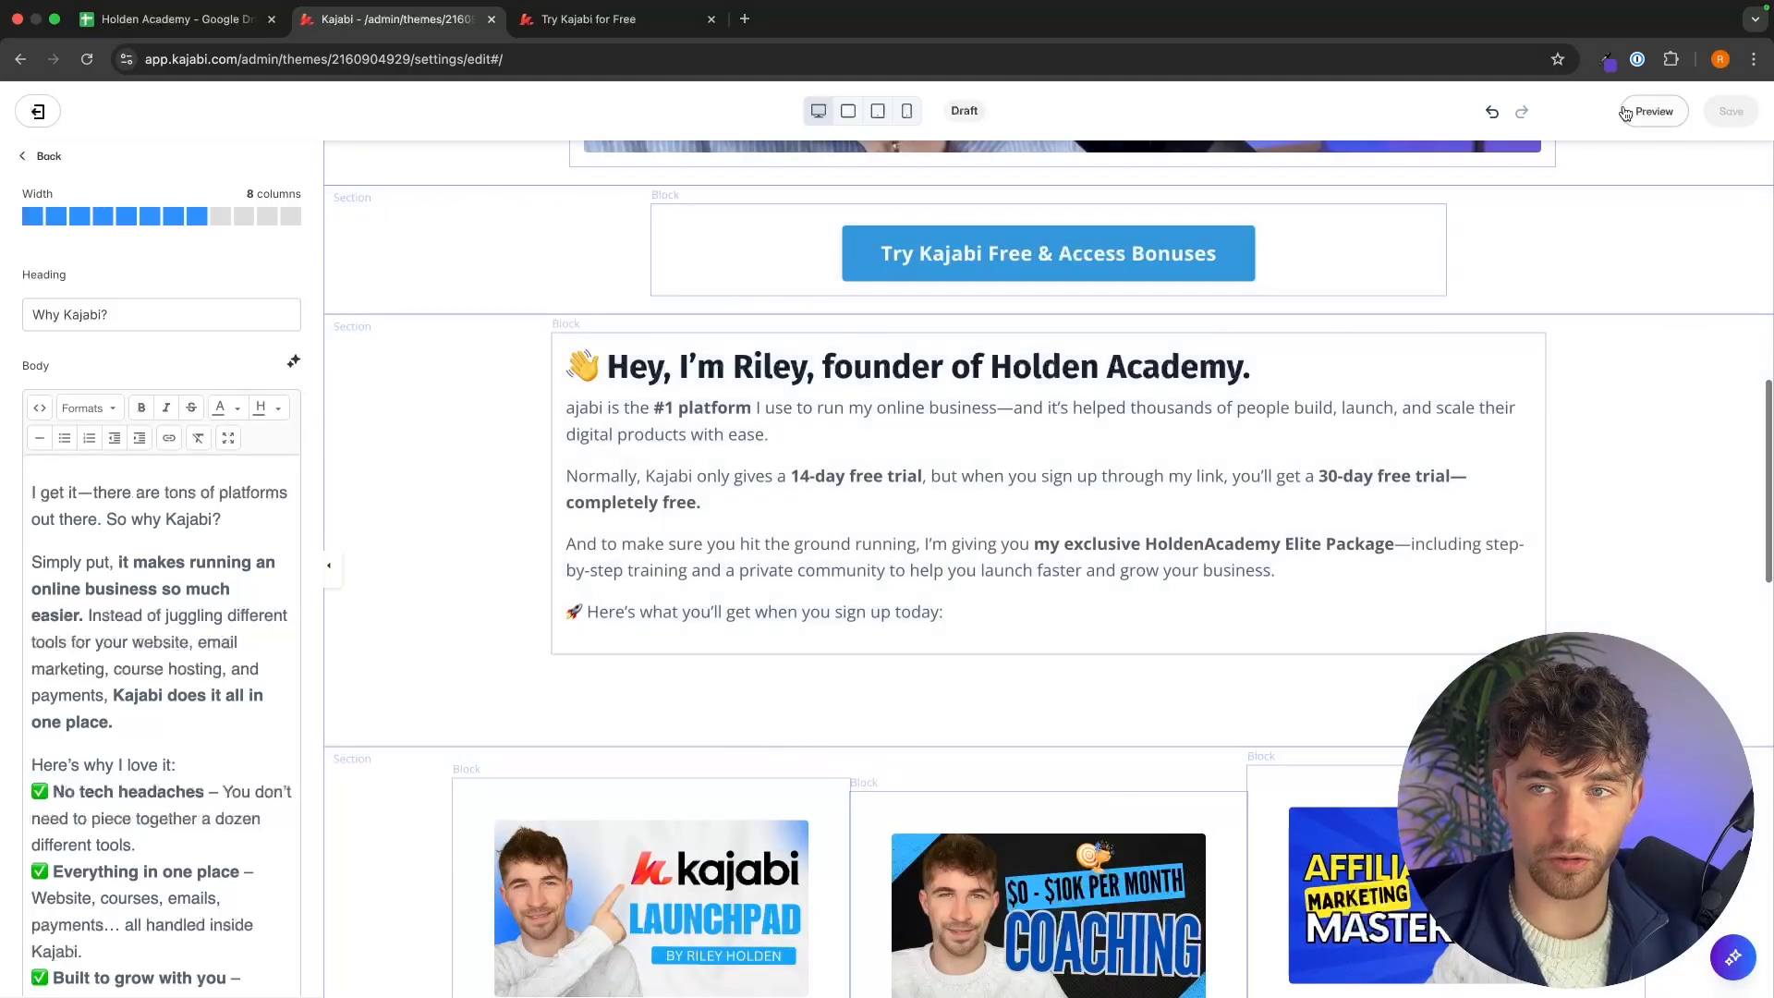
left_click(1649, 112)
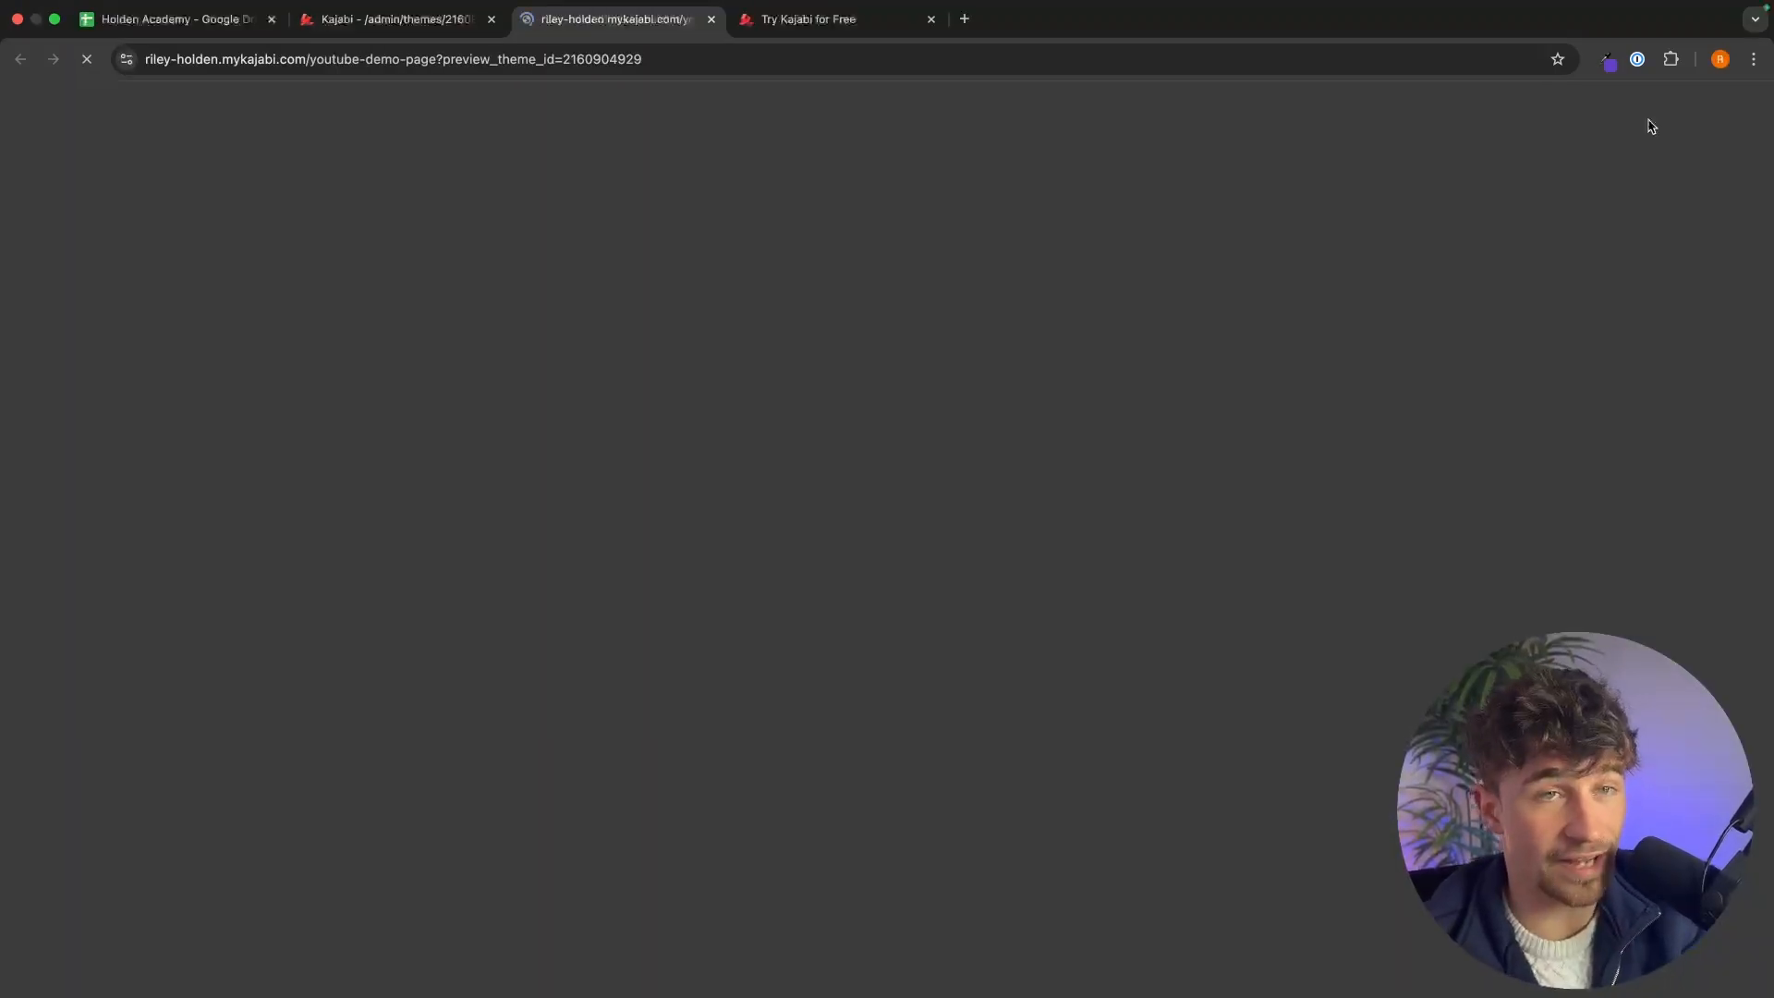
scroll(1457, 440, "down", 12)
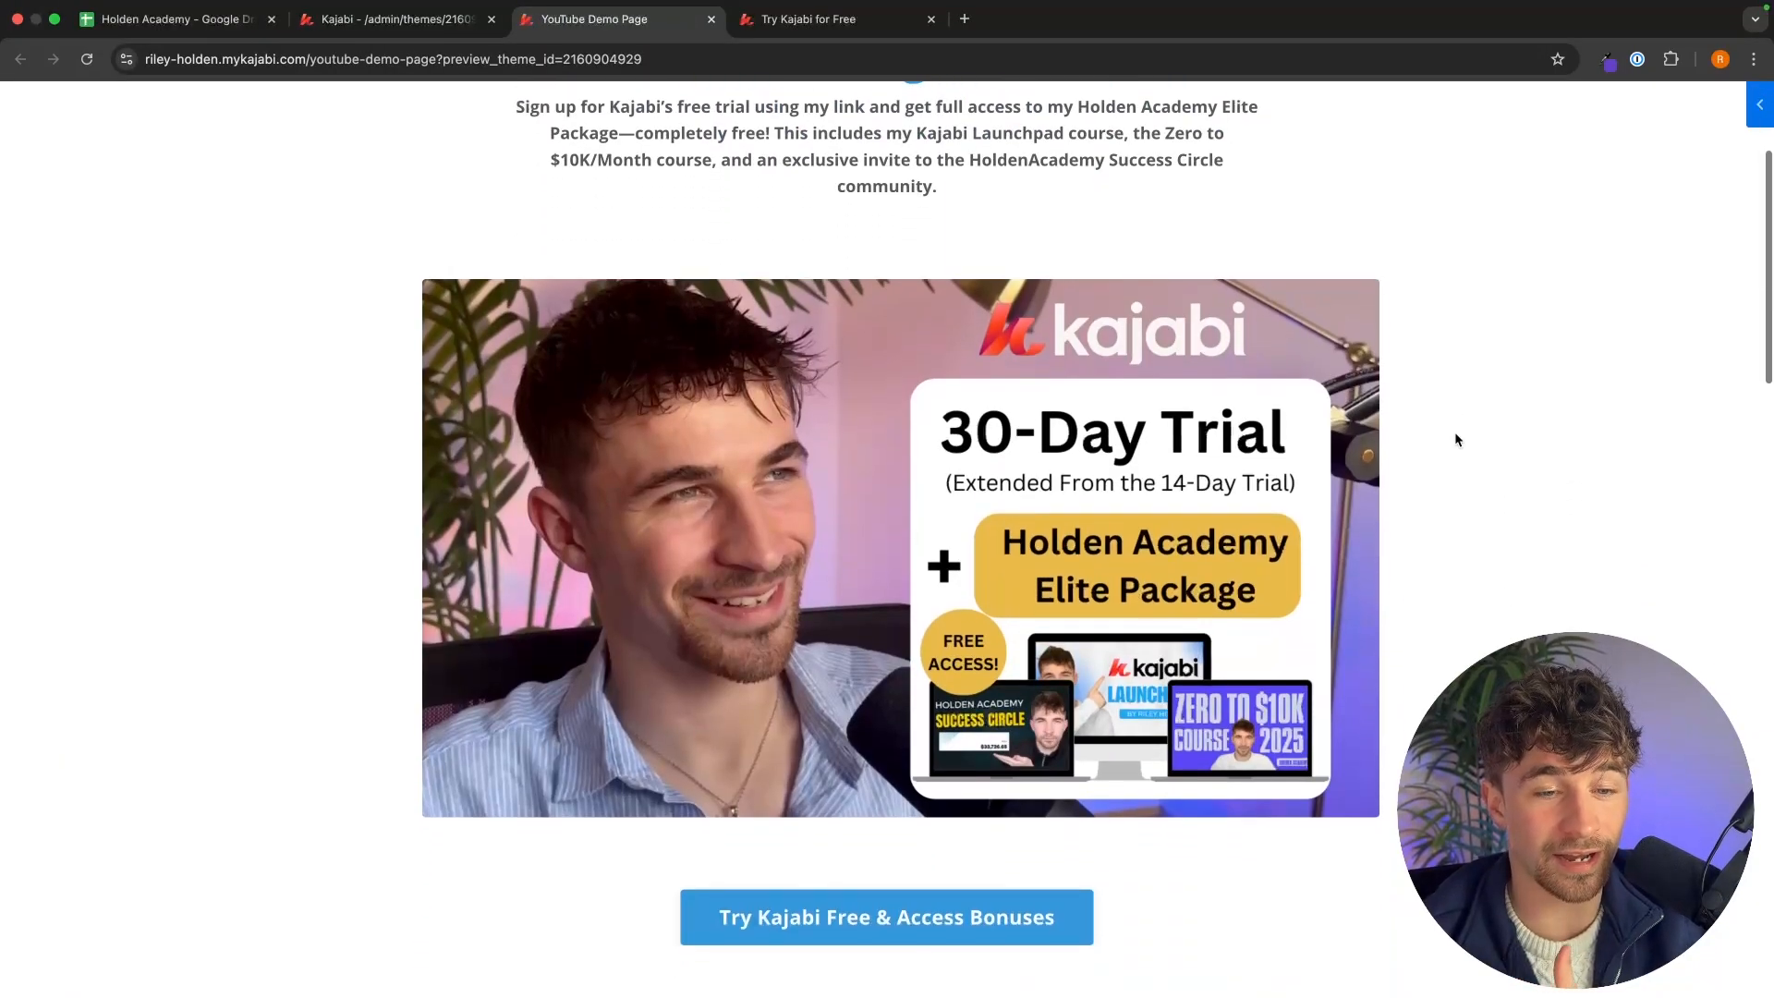
scroll(1456, 440, "down", 10)
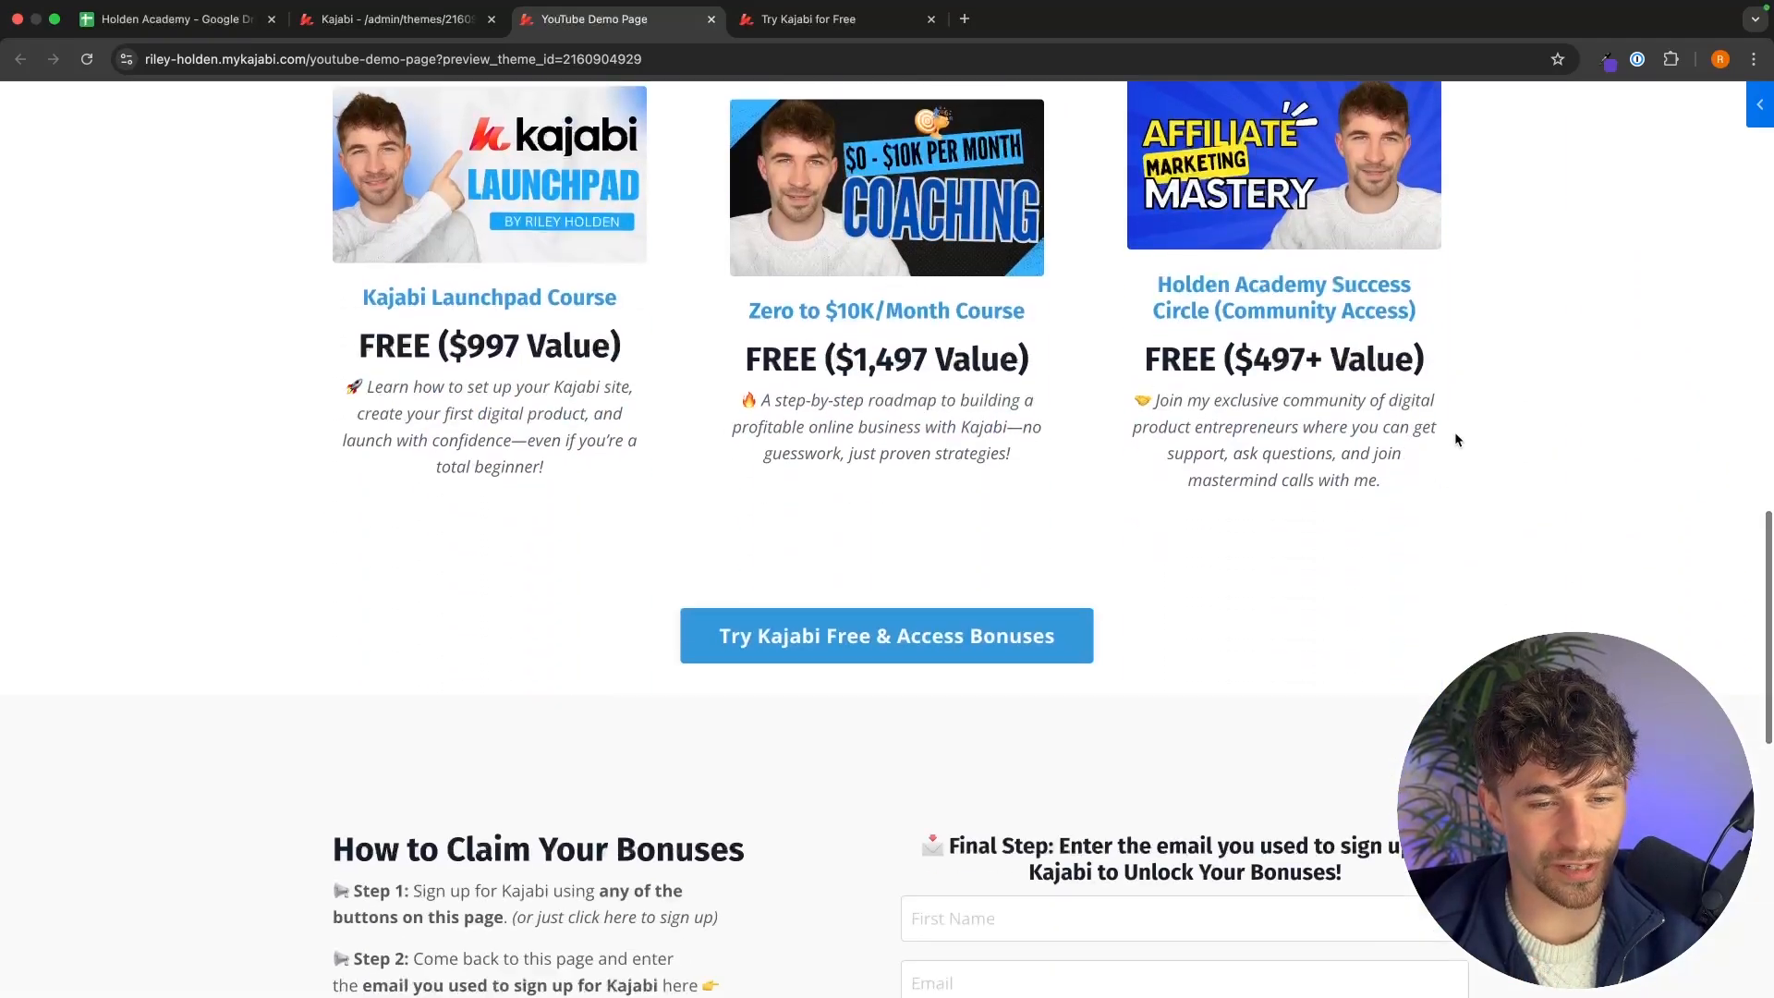
scroll(1131, 481, "down", 4)
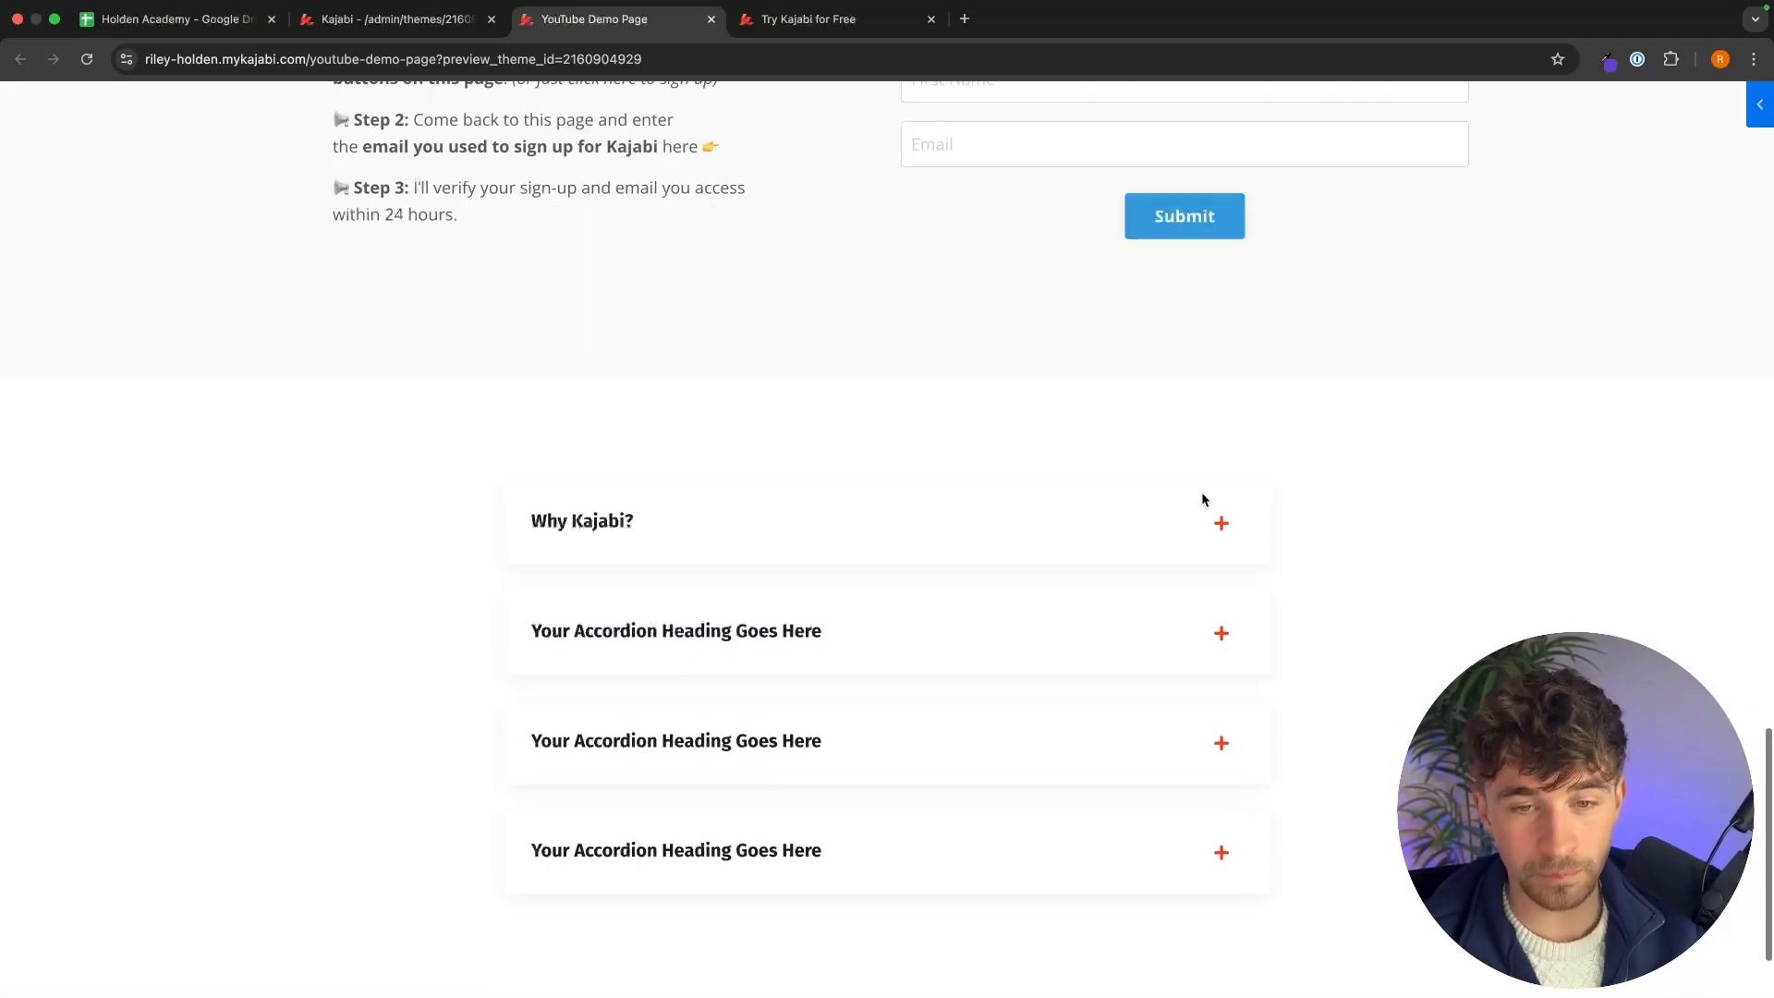
left_click(1220, 518)
scroll(1227, 518, "down", 2)
scroll(1227, 527, "up", 20)
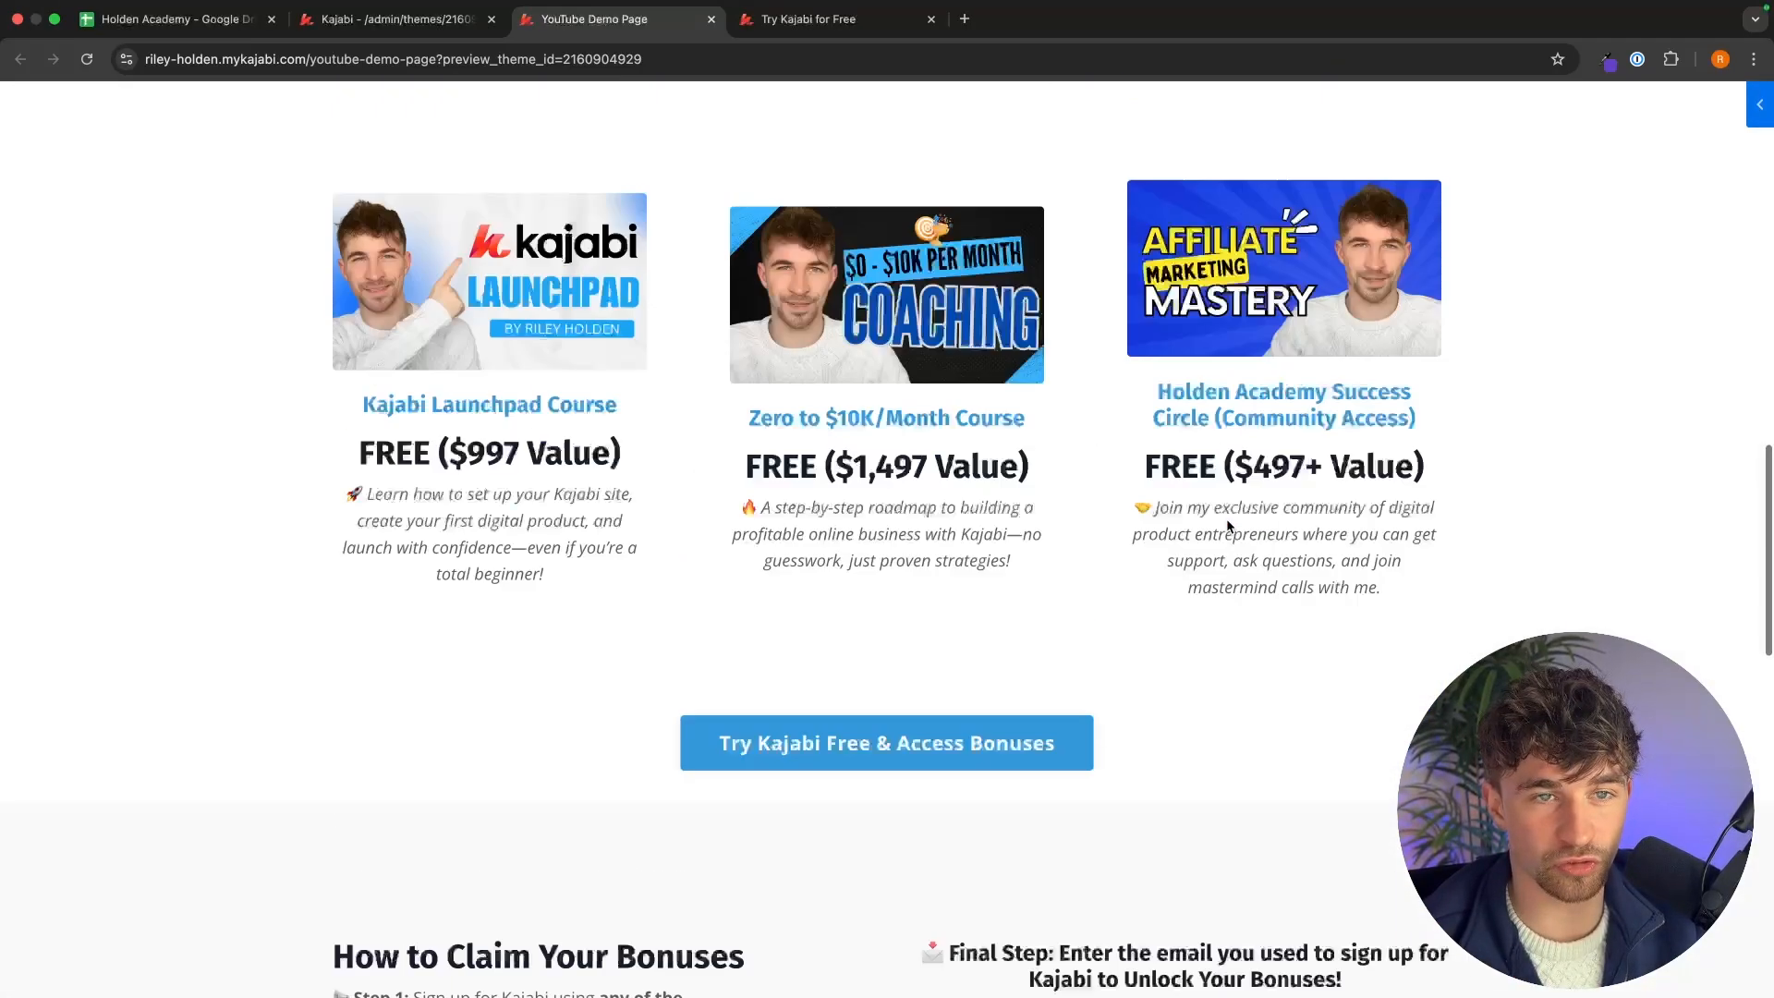
left_click(398, 19)
scroll(800, 364, "up", 2)
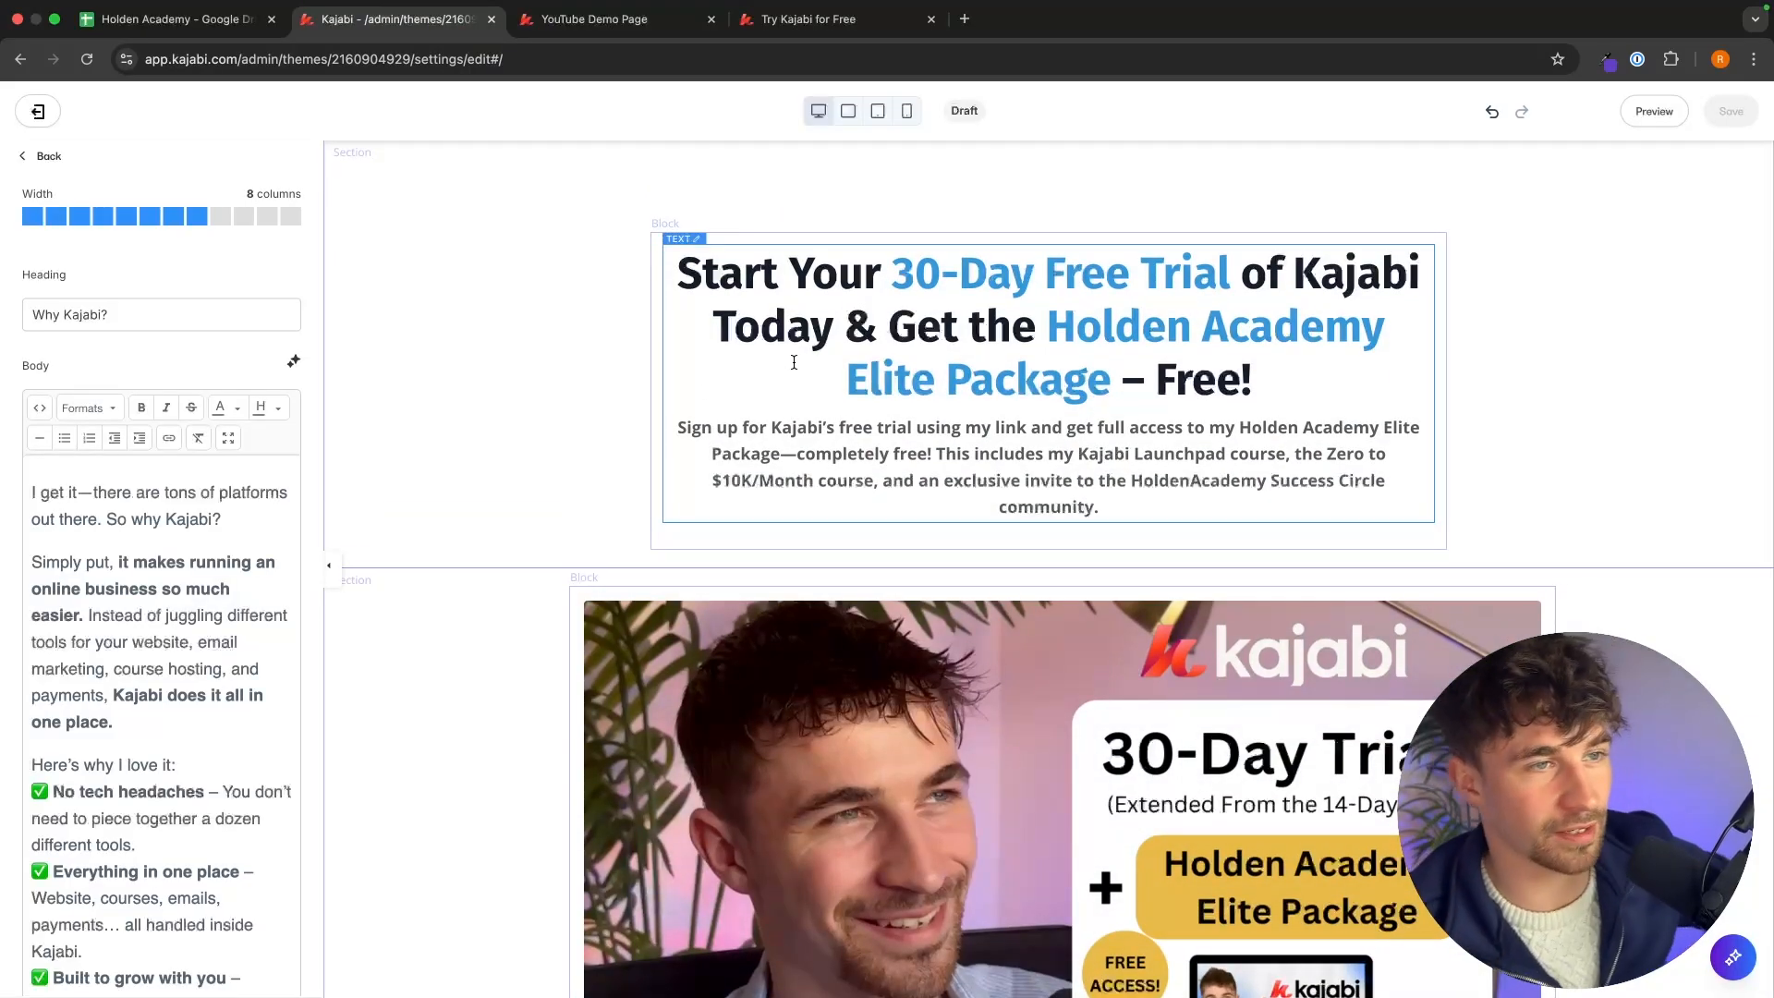
Return to the page's sections list in the editor.
left_click(46, 156)
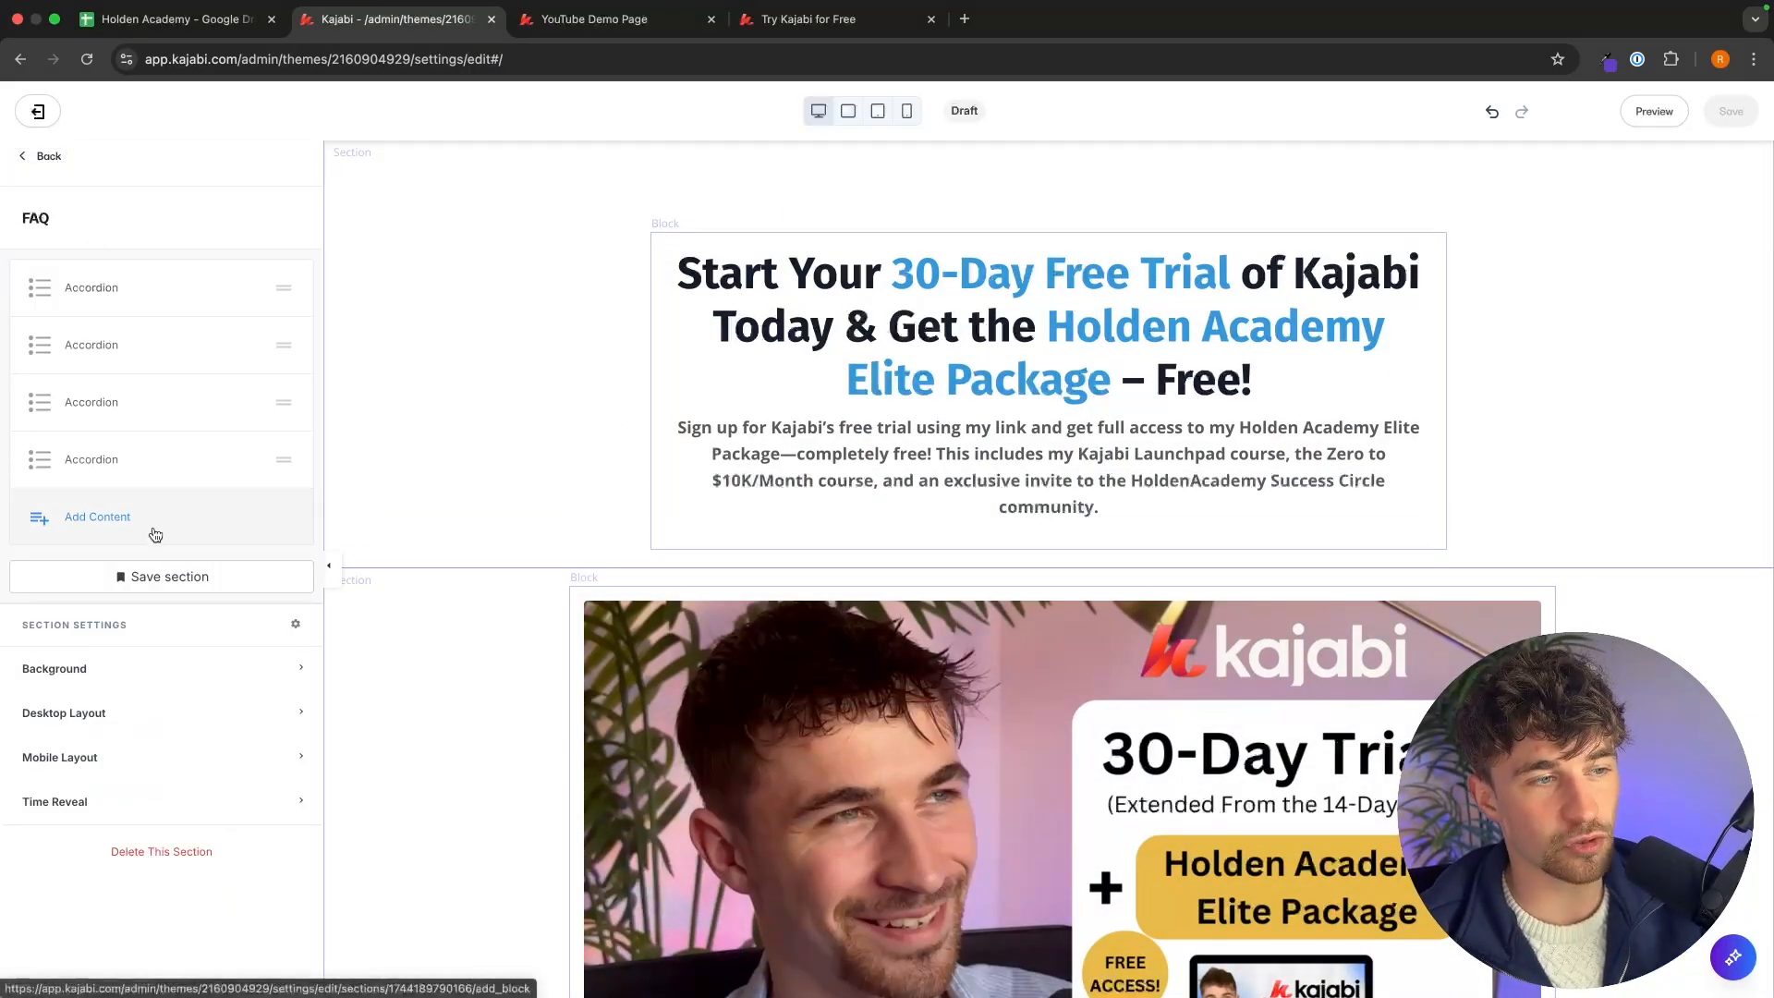
left_click(46, 158)
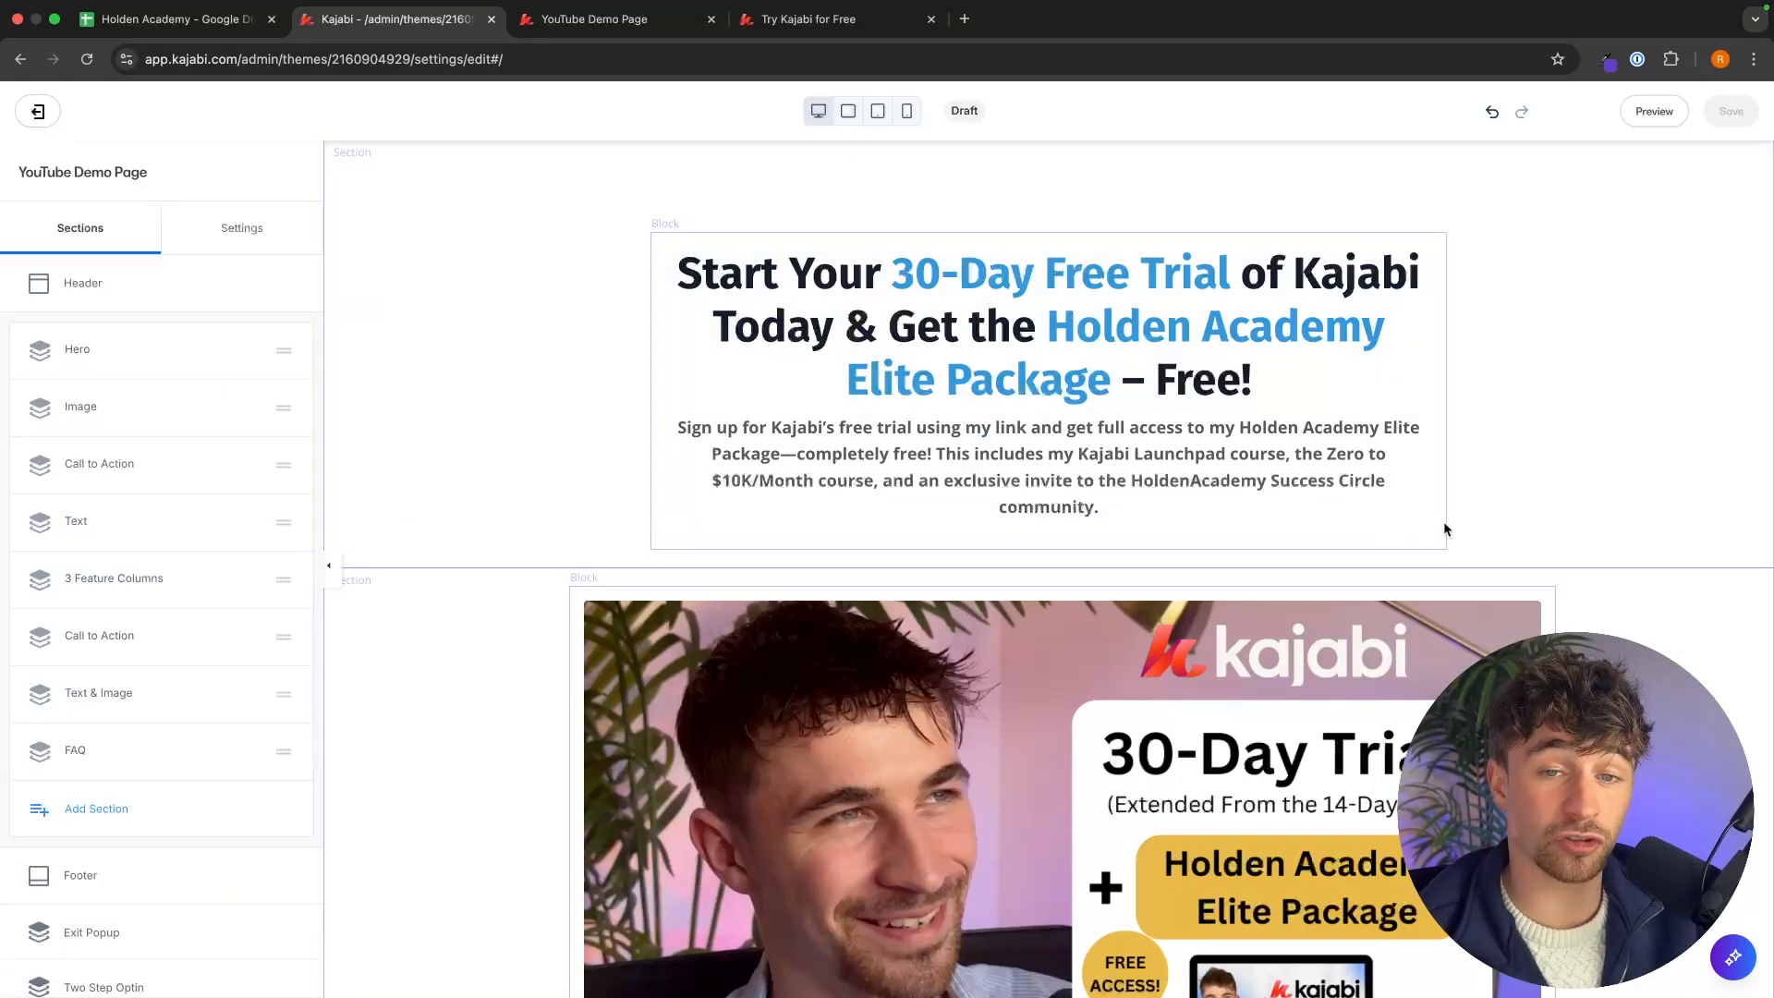
scroll(1445, 527, "down", 10)
scroll(1446, 529, "down", 1)
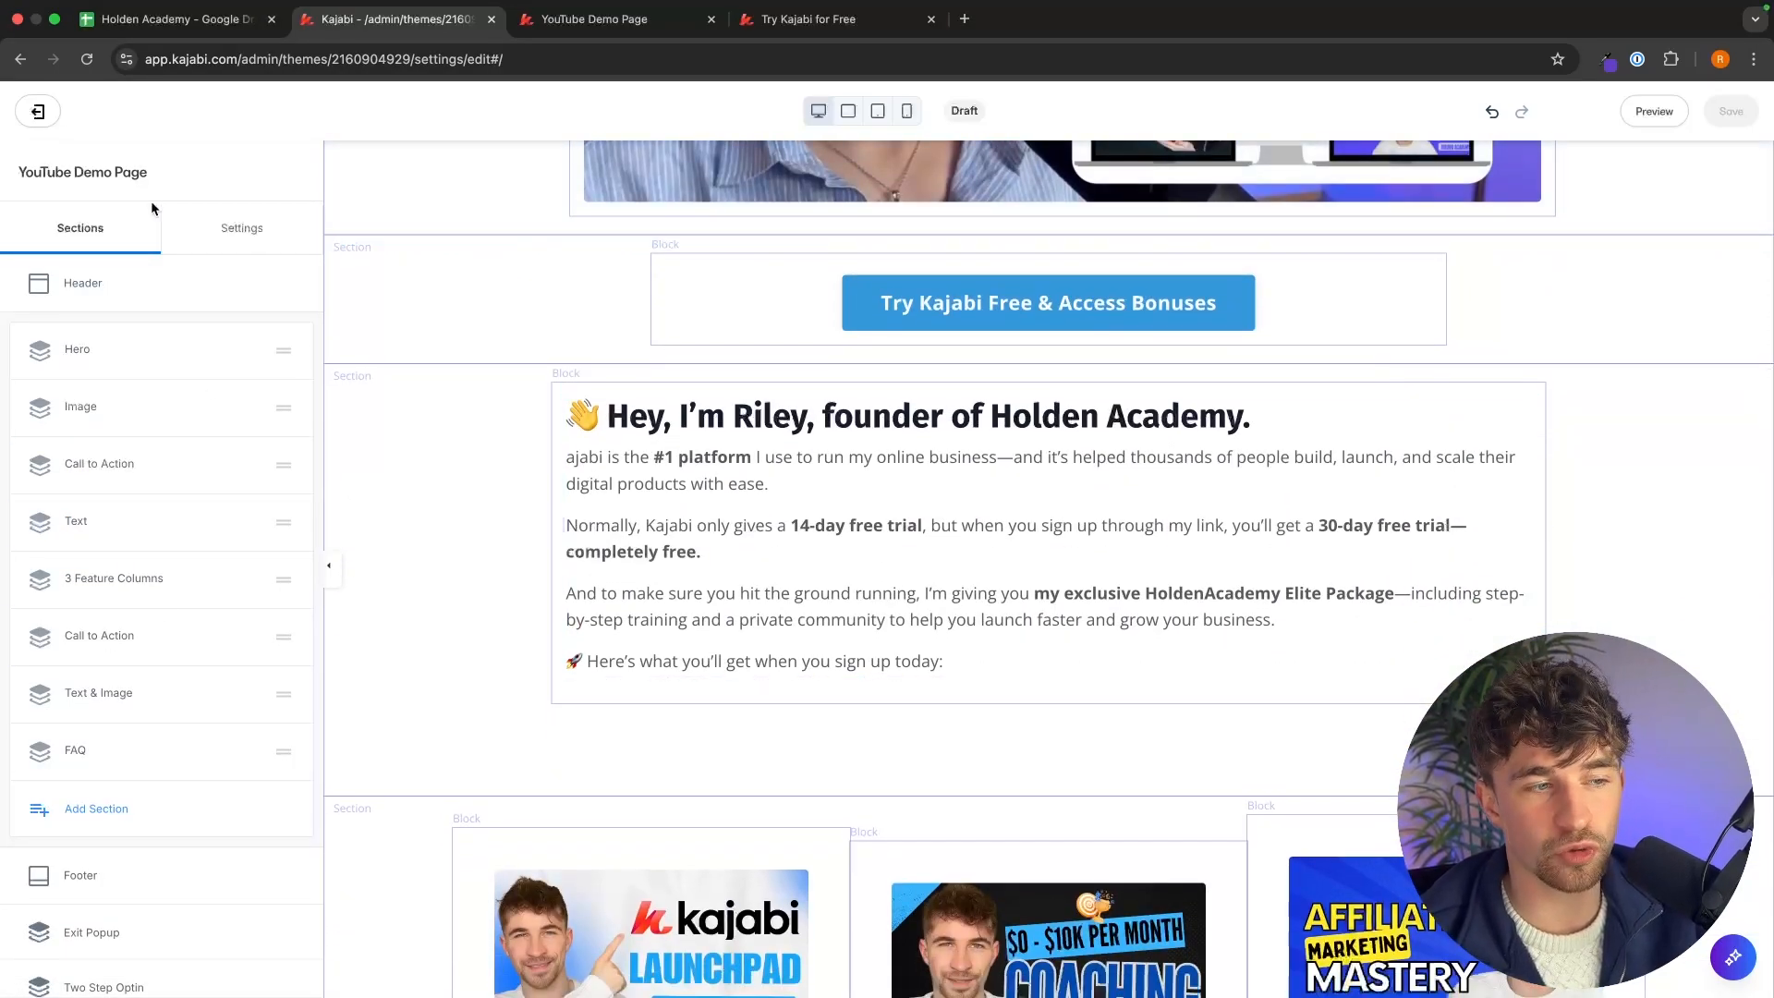